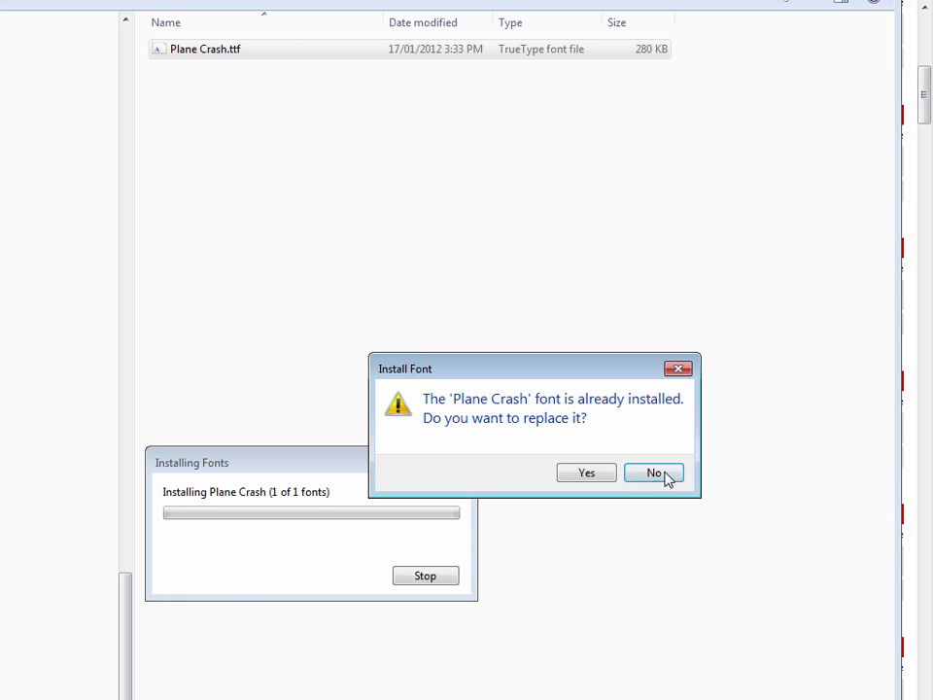
Cancel the Plane Crash font installation and switch to Photoshop to view the front.jpg shirt design.
{"action": "left_click", "coordinate": [439, 579]}
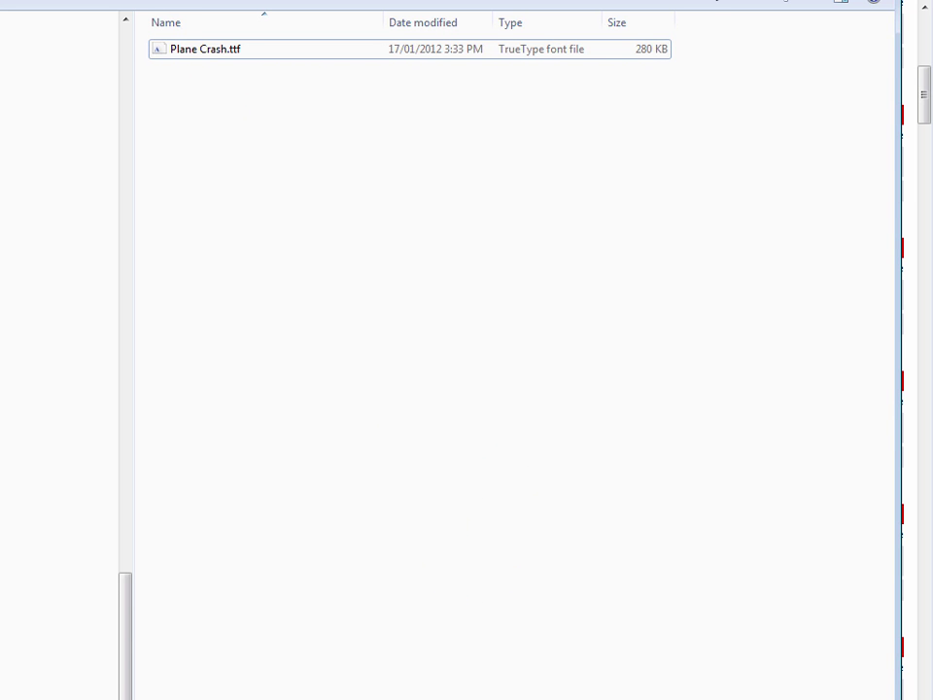
{"action": "key", "text": "alt+Tab"}
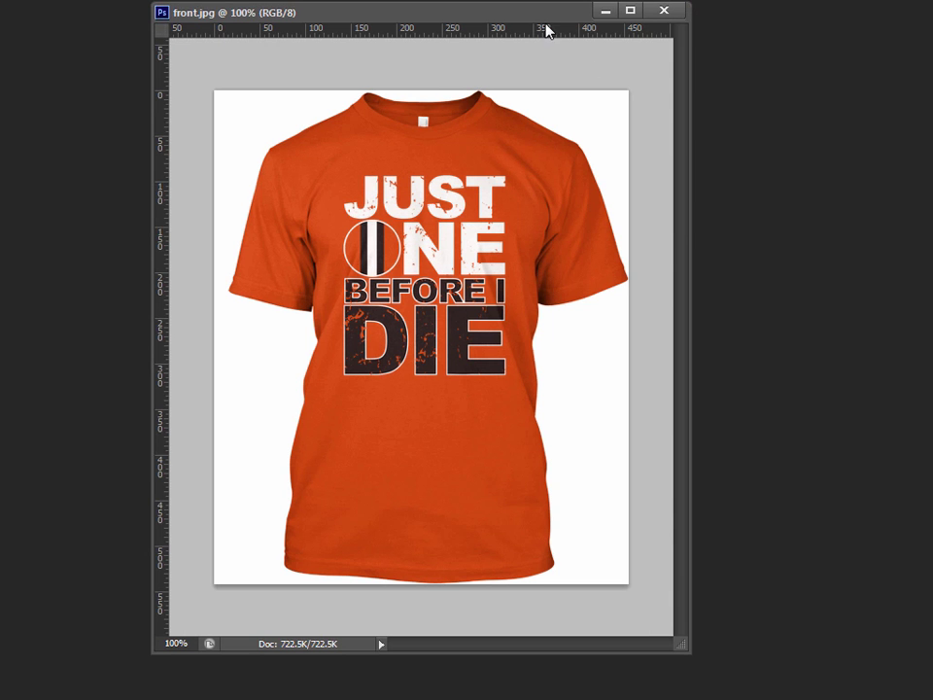
{"action": "key", "text": "ctrl+w"}
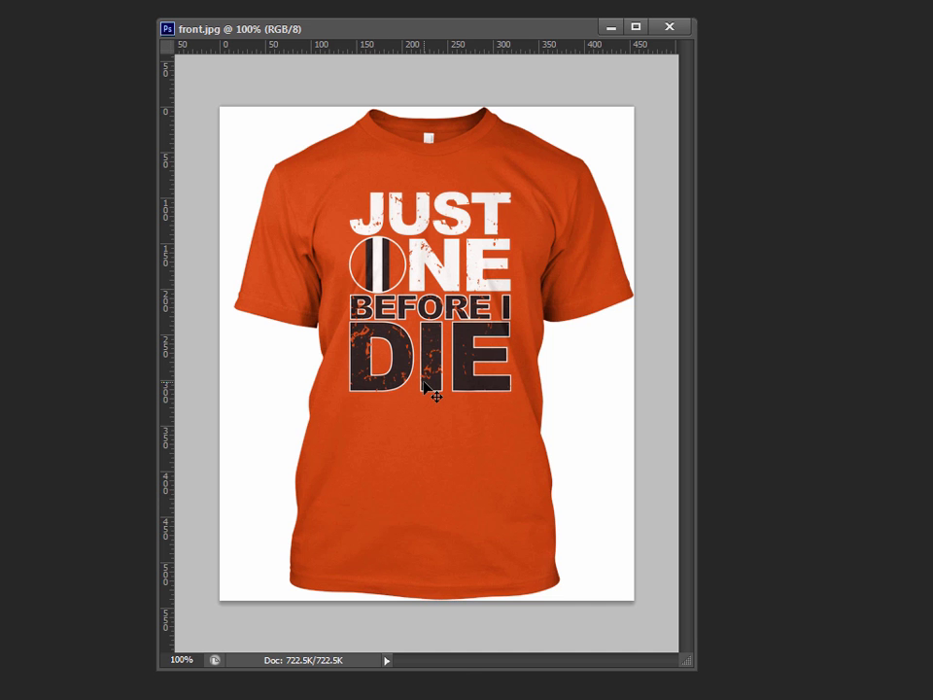
{"action": "key", "text": "ctrl+w"}
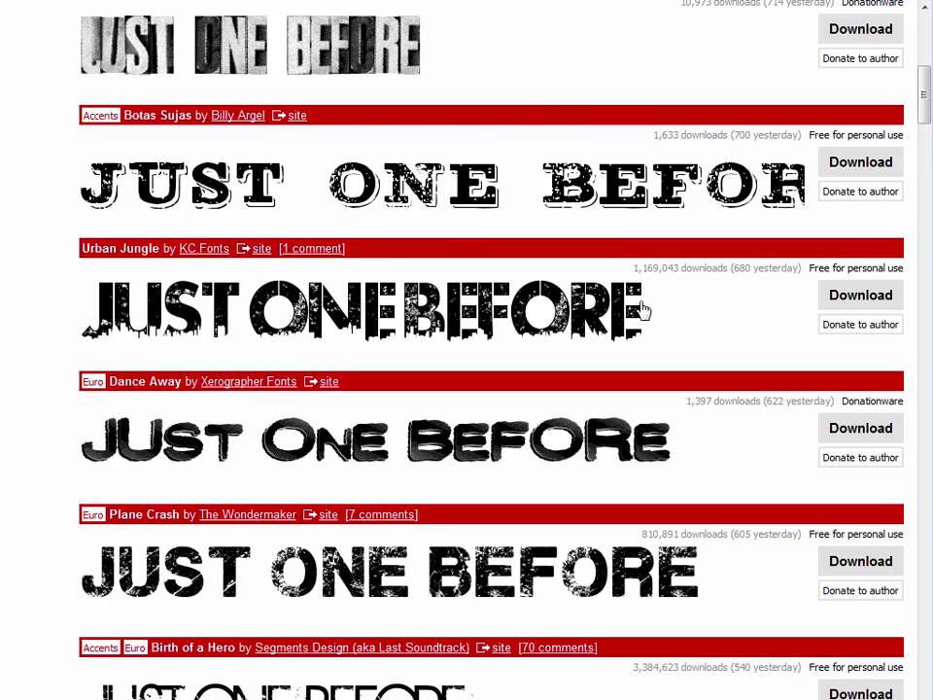
Switch to the DaFont site and look through the Basic Fixed width fonts previewed with JUST ONE BEFORE.
{"action": "scroll", "coordinate": [642, 312], "scroll_direction": "up", "scroll_amount": 10}
{"action": "scroll", "coordinate": [641, 309], "scroll_direction": "up", "scroll_amount": 3}
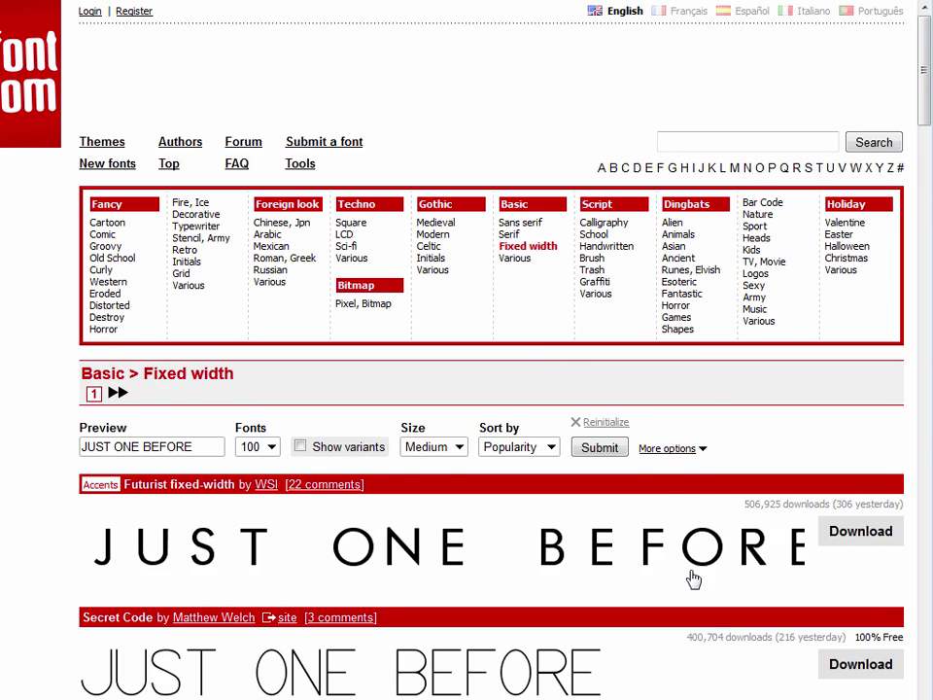
{"action": "scroll", "coordinate": [692, 579], "scroll_direction": "down", "scroll_amount": 4}
{"action": "scroll", "coordinate": [693, 580], "scroll_direction": "down", "scroll_amount": 5}
{"action": "scroll", "coordinate": [692, 579], "scroll_direction": "down", "scroll_amount": 10}
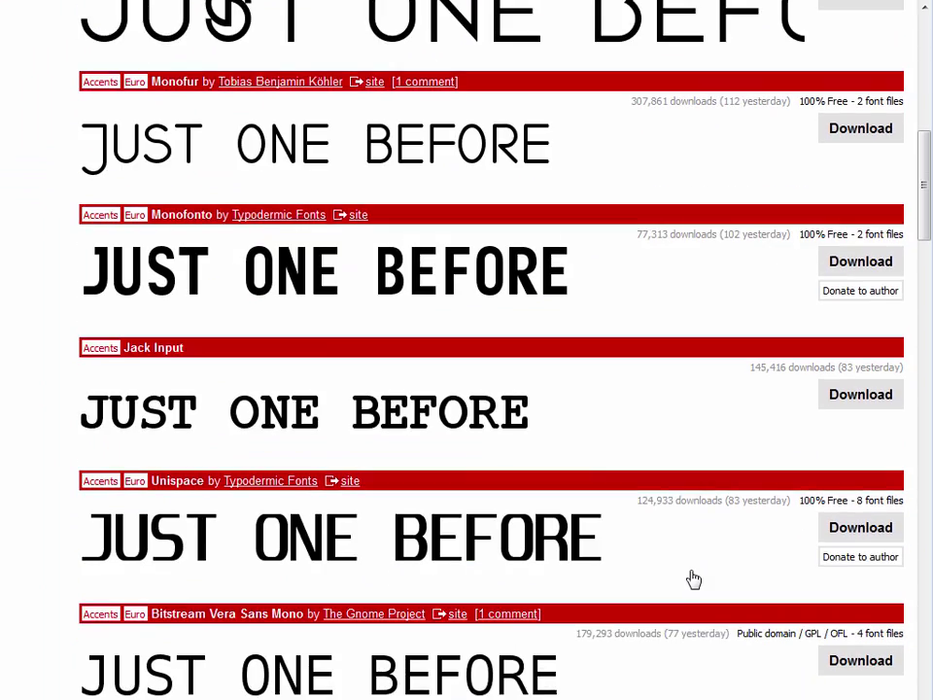
{"action": "scroll", "coordinate": [693, 579], "scroll_direction": "down", "scroll_amount": 18}
{"action": "scroll", "coordinate": [703, 596], "scroll_direction": "up", "scroll_amount": 20}
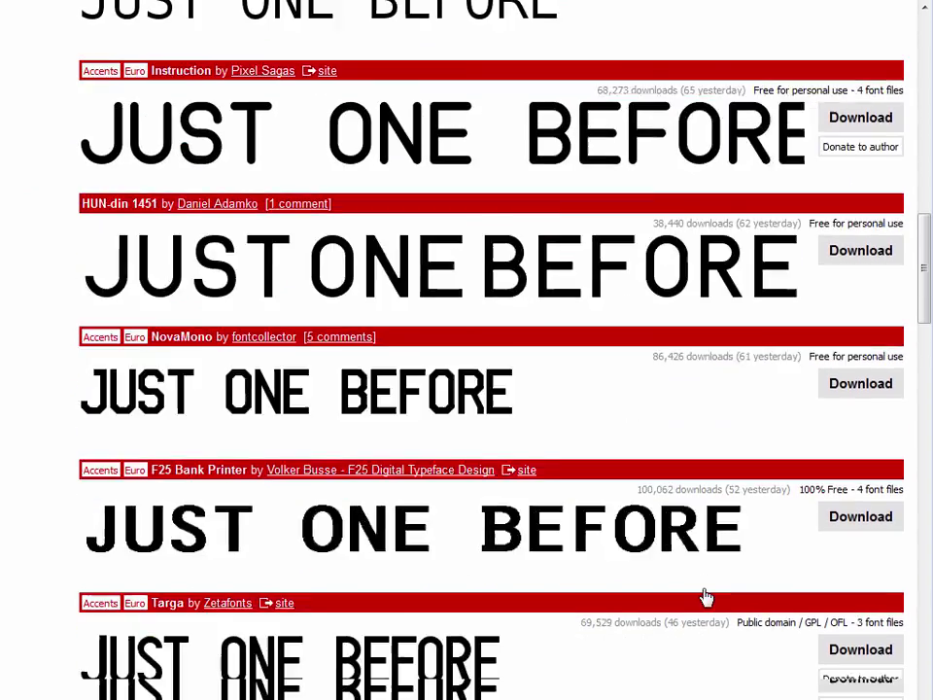
{"action": "scroll", "coordinate": [712, 609], "scroll_direction": "up", "scroll_amount": 5}
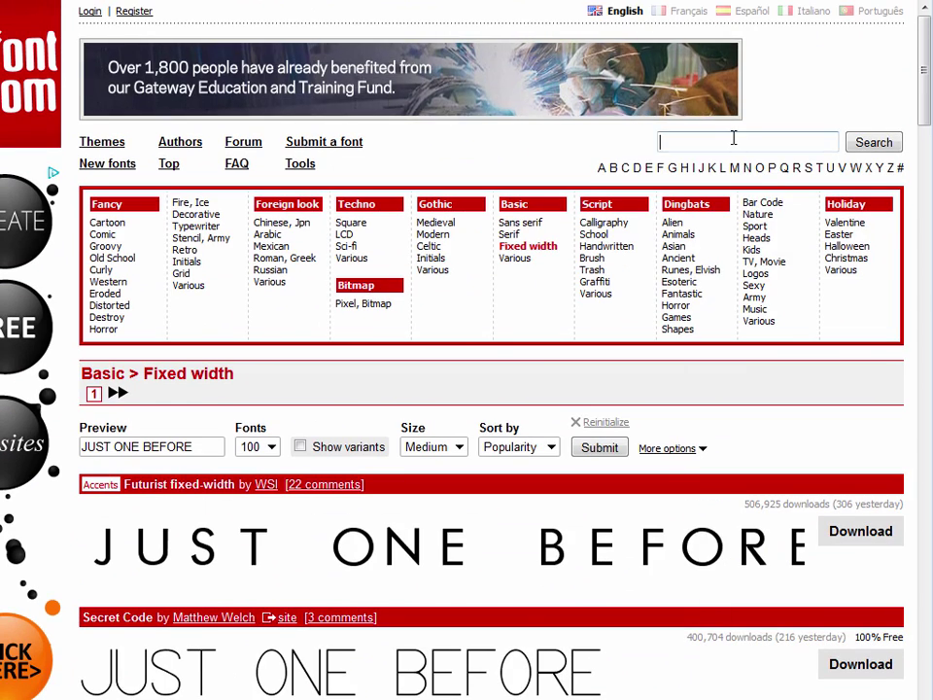
Search DaFont for "ariel" and look through the matching fonts.
{"action": "left_click", "coordinate": [733, 142]}
{"action": "type", "text": "ariel"}
{"action": "key", "text": "Return"}
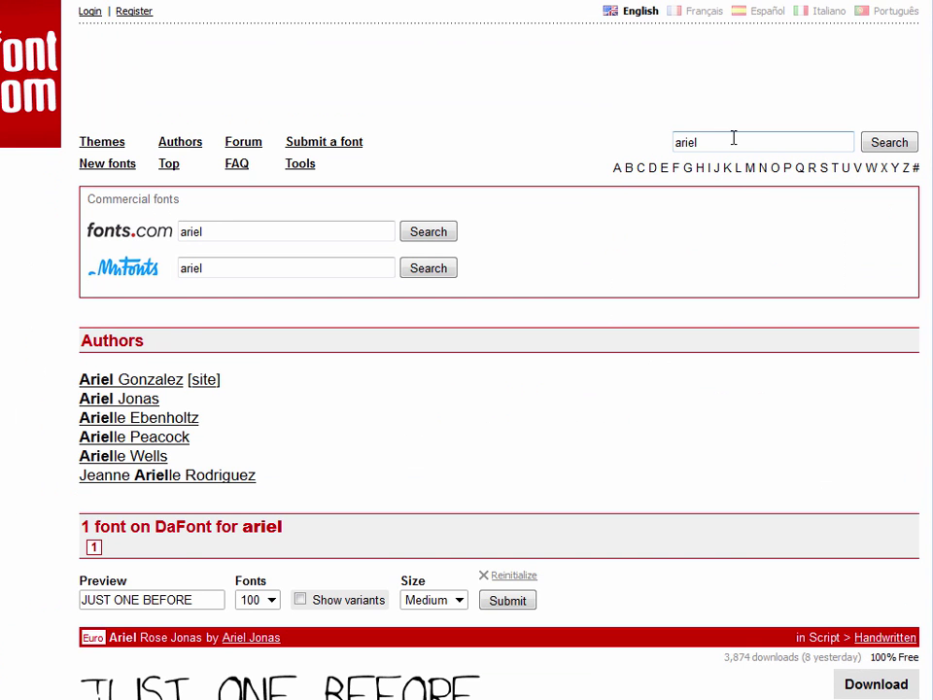
{"action": "scroll", "coordinate": [612, 437], "scroll_direction": "down", "scroll_amount": 5}
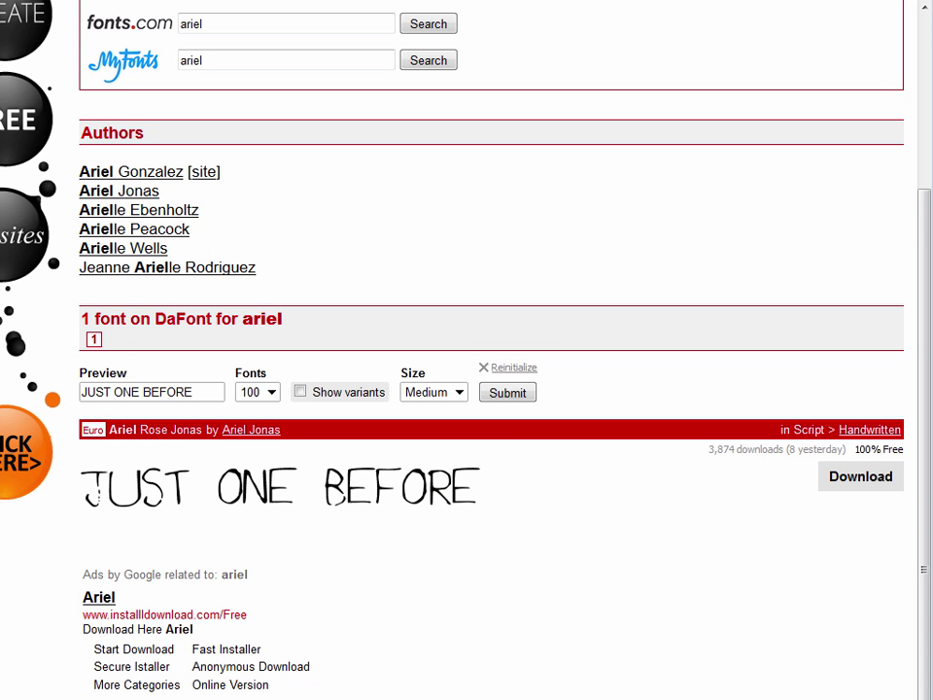
{"action": "scroll", "coordinate": [548, 616], "scroll_direction": "up", "scroll_amount": 5}
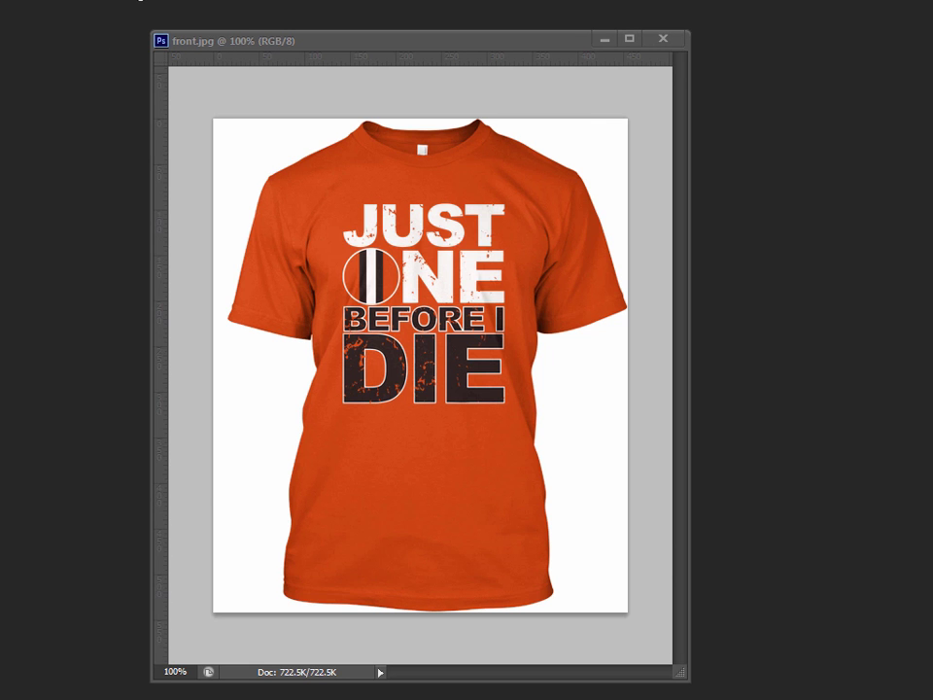
Switch to Photoshop, bring hab-logo-1.psd to the front in an enlarged window and show the tools and panels again.
{"action": "key", "text": "ctrl+Tab"}
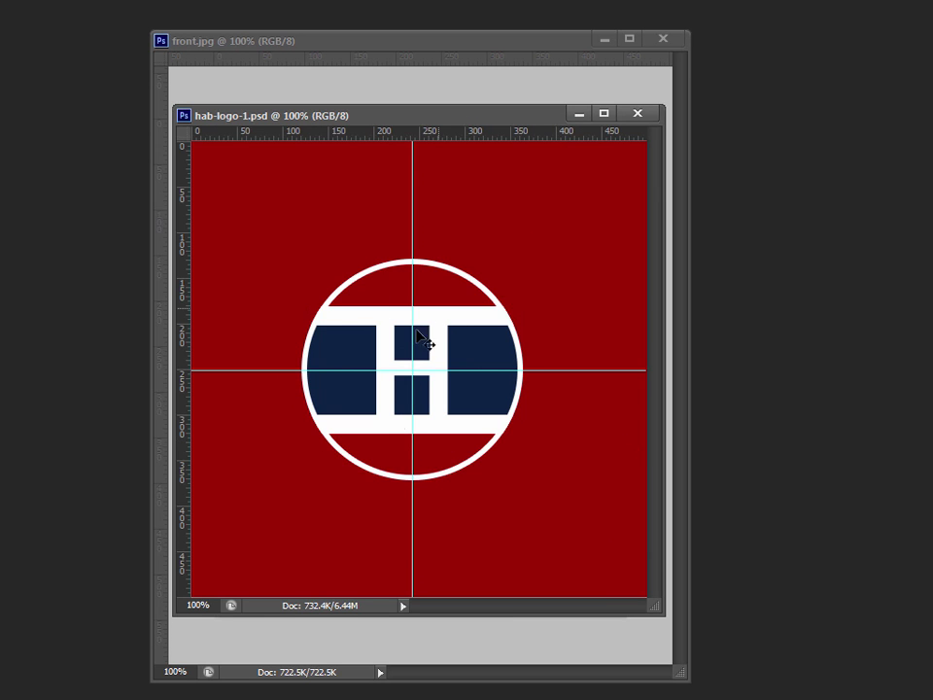
{"action": "left_click_drag", "start_coordinate": [655, 606], "coordinate": [724, 682]}
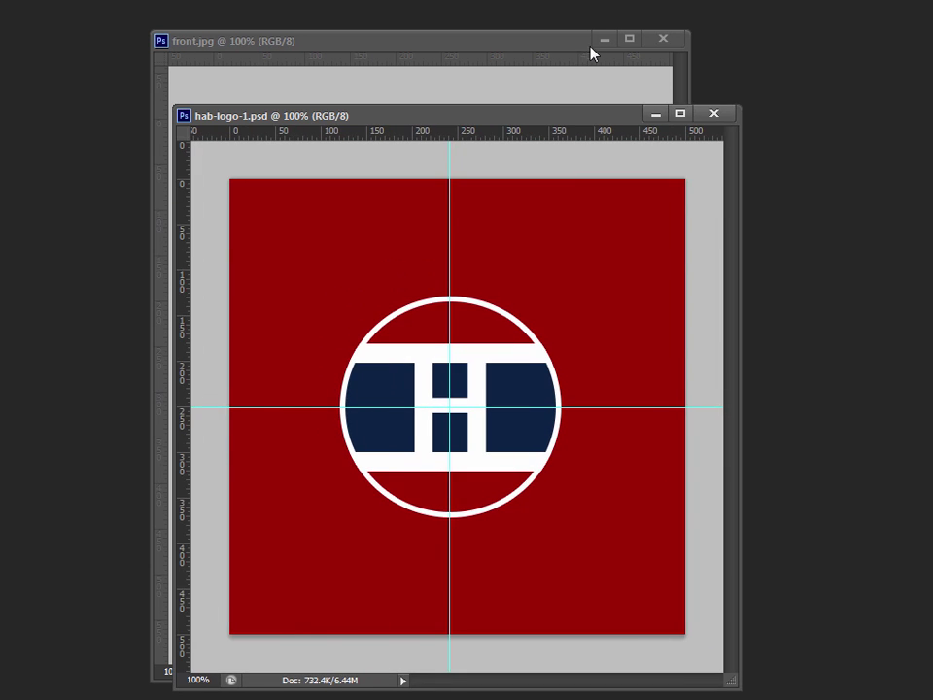
{"action": "left_click_drag", "start_coordinate": [525, 107], "coordinate": [416, 21]}
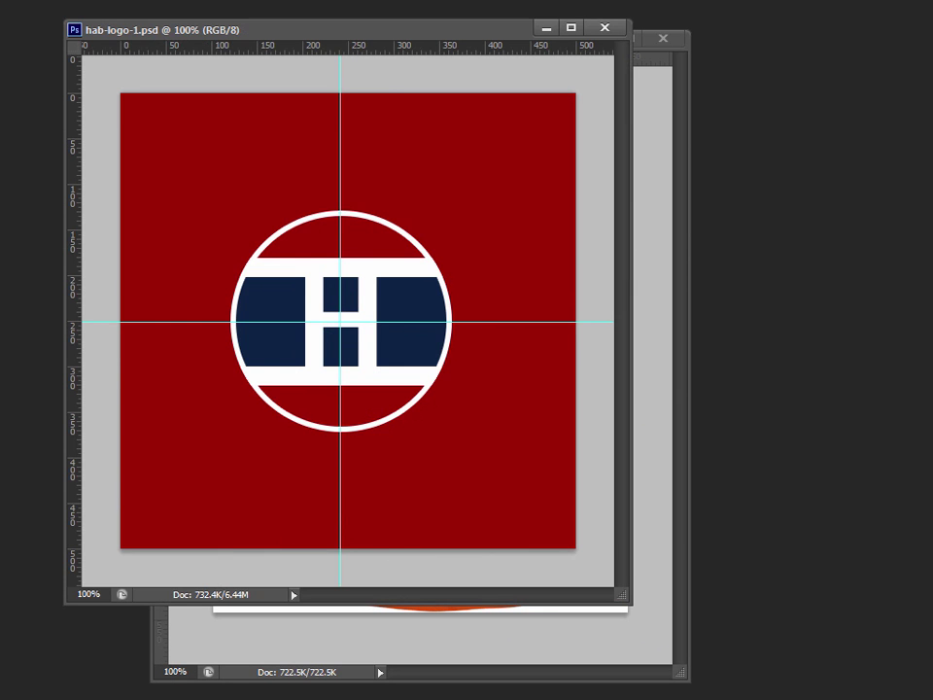
{"action": "key", "text": "Tab"}
{"action": "left_click", "coordinate": [647, 163]}
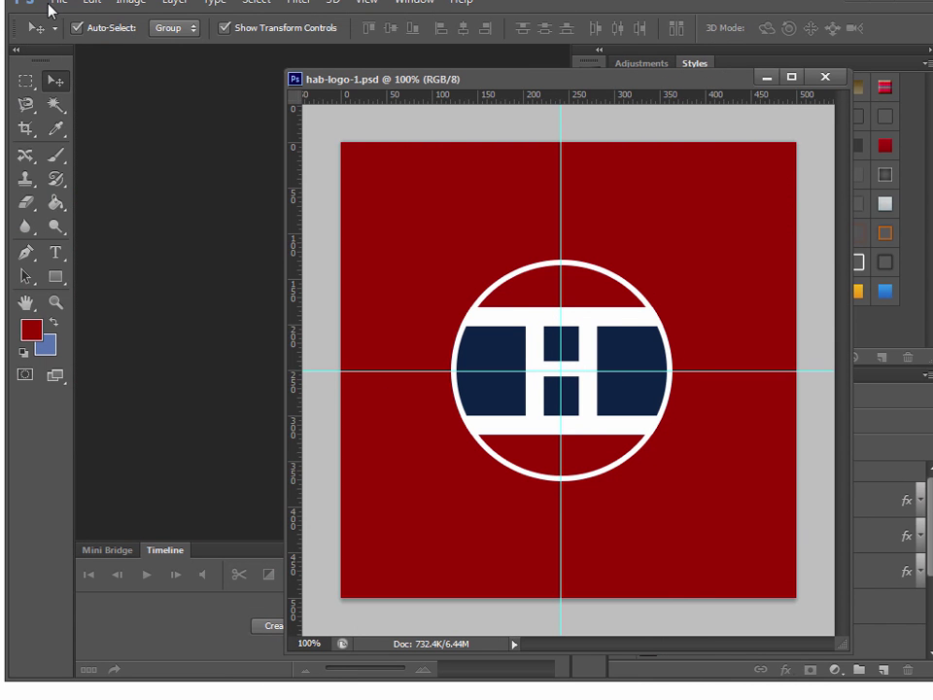
Check the image size of the hab-logo-1.psd document.
{"action": "left_click", "coordinate": [54, 4]}
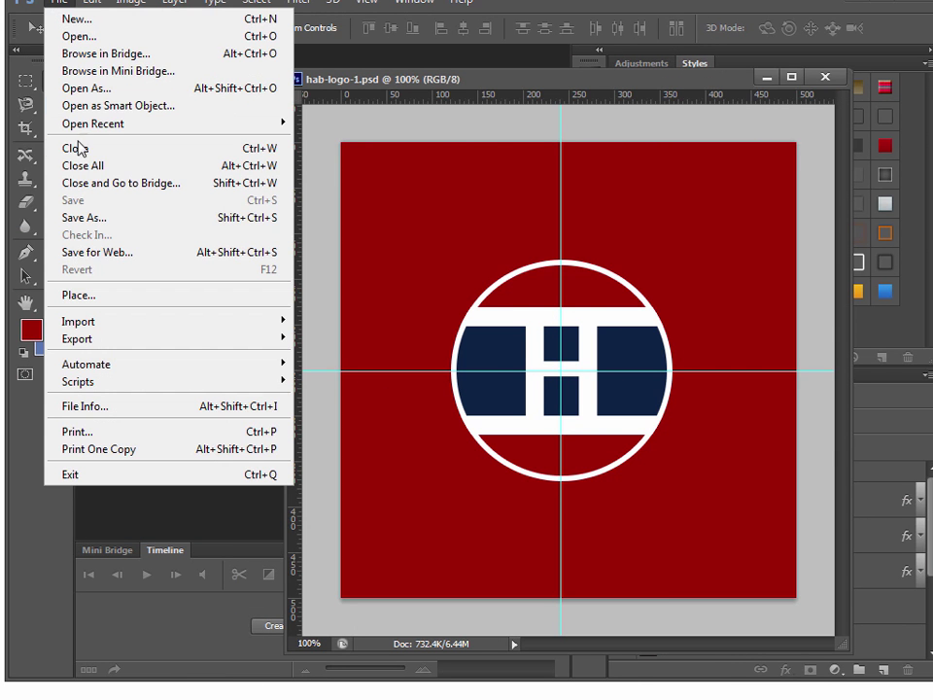
{"action": "key", "text": "Escape"}
{"action": "left_click", "coordinate": [97, 4]}
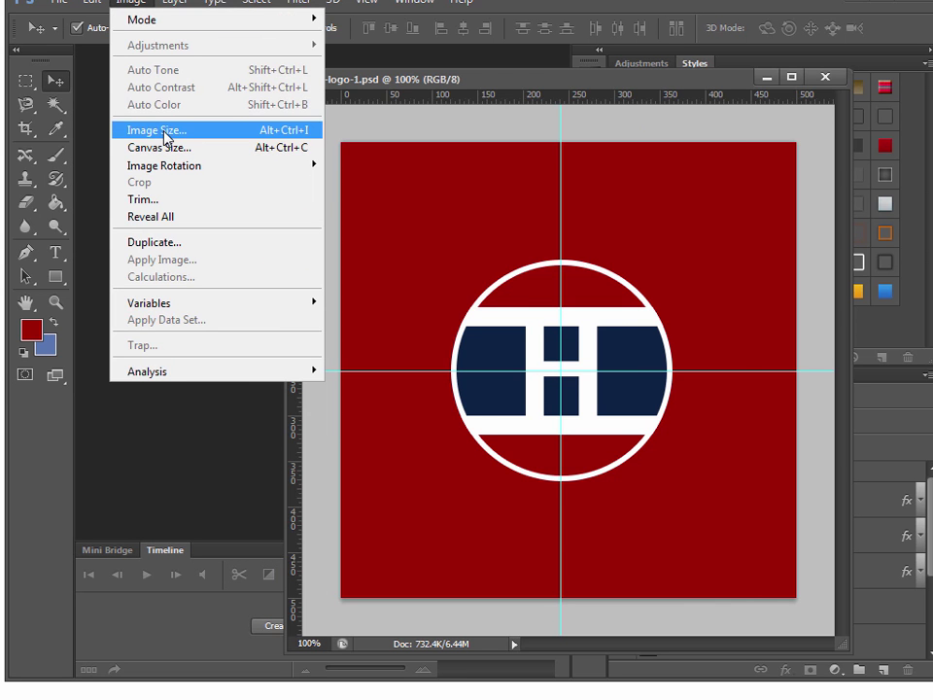
{"action": "left_click", "coordinate": [163, 135]}
{"action": "left_click", "coordinate": [693, 185]}
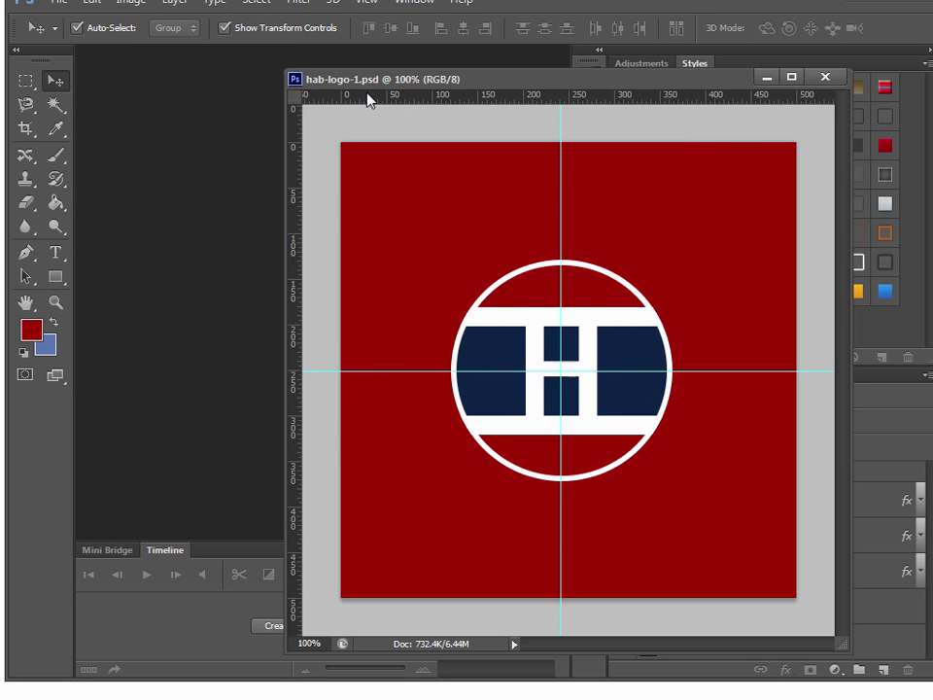
Create a new 500 × 500 pixel RGB document at 72 pixels/inch with a white background and enlarge its window.
{"action": "left_click", "coordinate": [61, 8]}
{"action": "key", "text": "ctrl+n"}
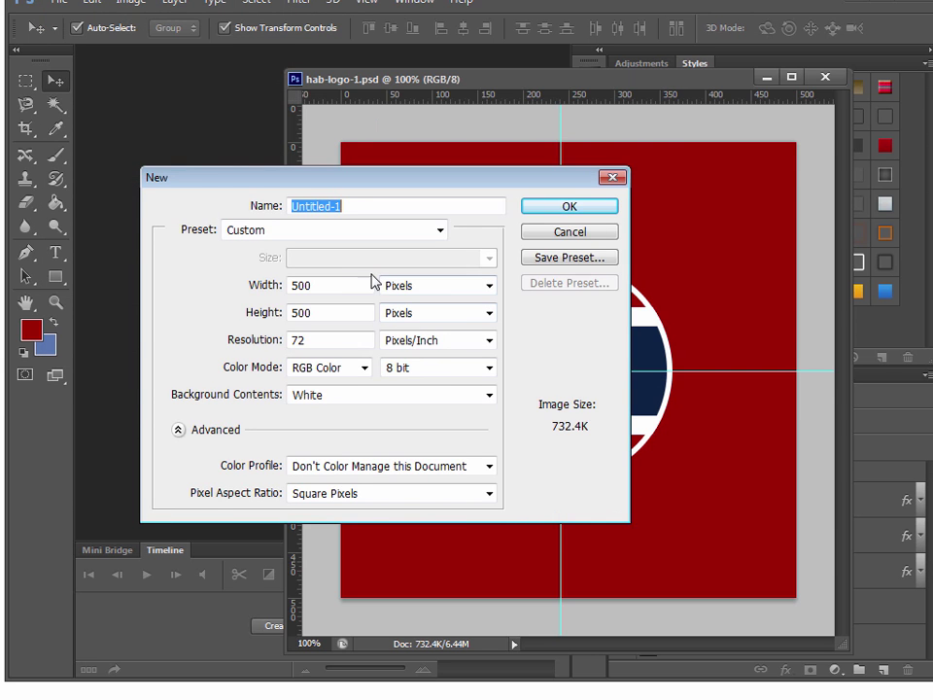
{"action": "left_click", "coordinate": [568, 207]}
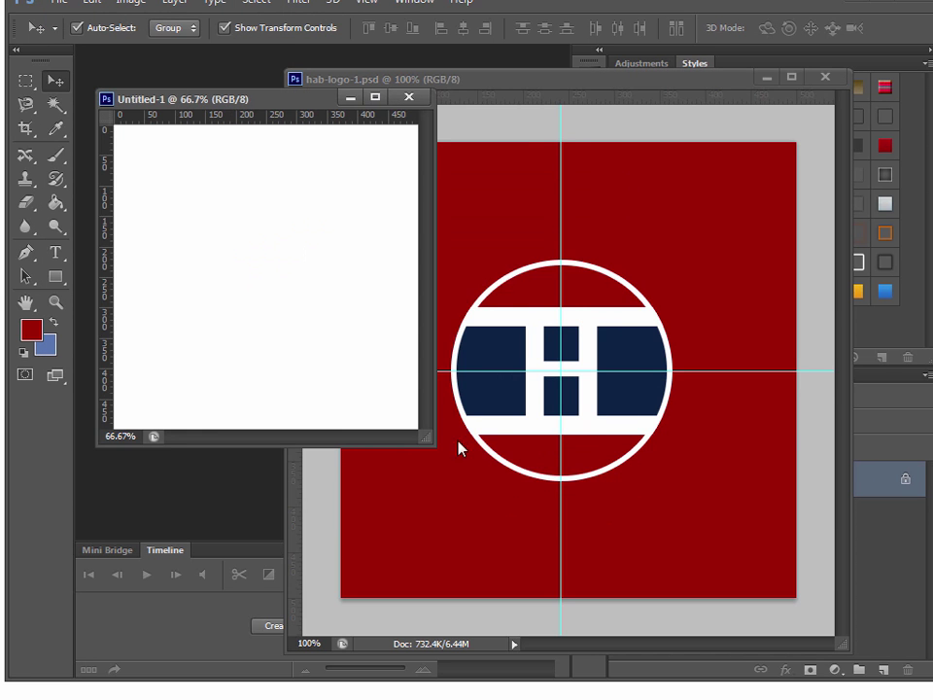
{"action": "left_click_drag", "start_coordinate": [424, 438], "coordinate": [549, 550]}
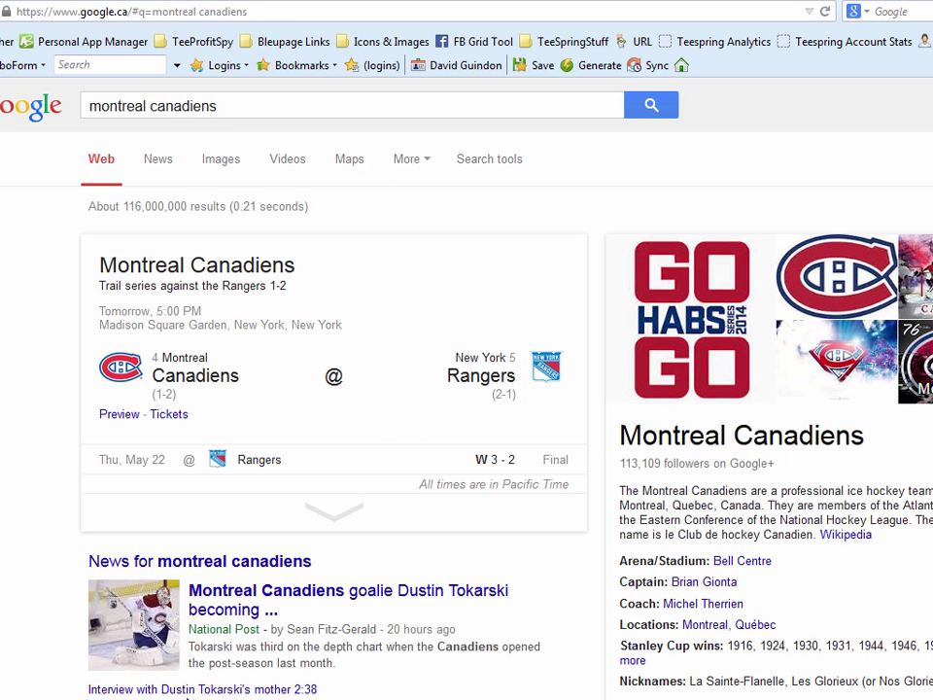
Switch to the browser, open the official Canadiens site from the Google results and enter its English version.
{"action": "scroll", "coordinate": [191, 583], "scroll_direction": "down", "scroll_amount": 4}
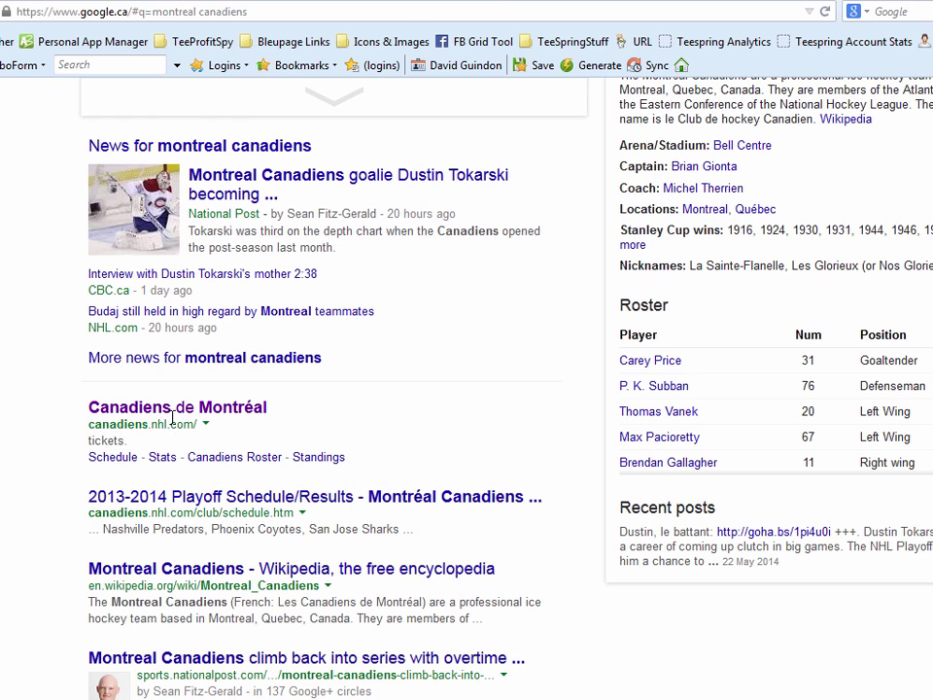
{"action": "left_click", "coordinate": [250, 410]}
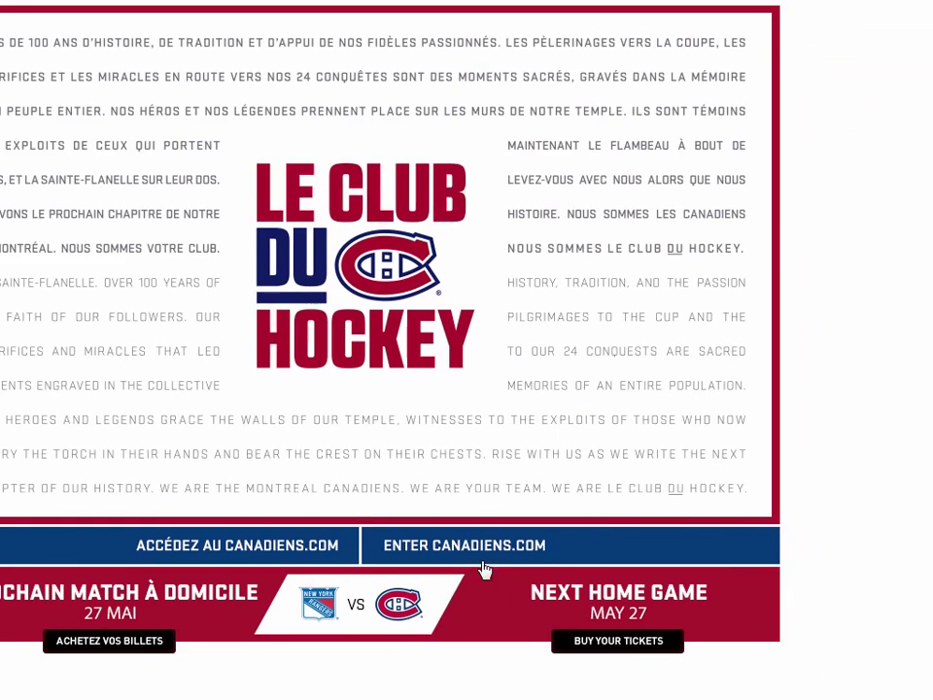
{"action": "left_click", "coordinate": [447, 551]}
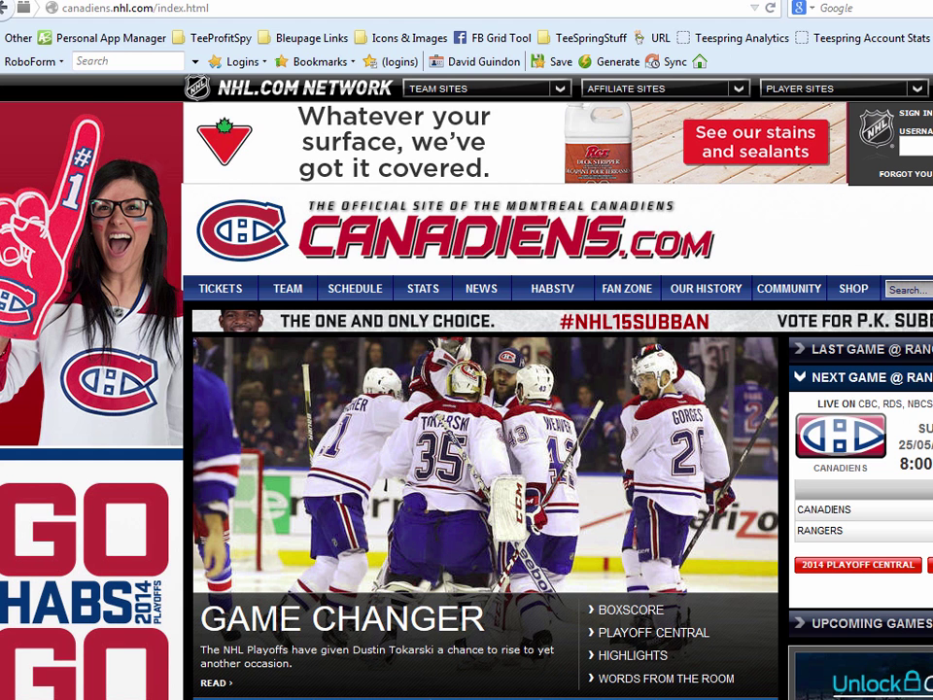
Switch to Photoshop, create a 5120 × 1600 pixel document from the Clipboard preset, and paste the desktop screenshot into it.
{"action": "key", "text": "alt+Tab"}
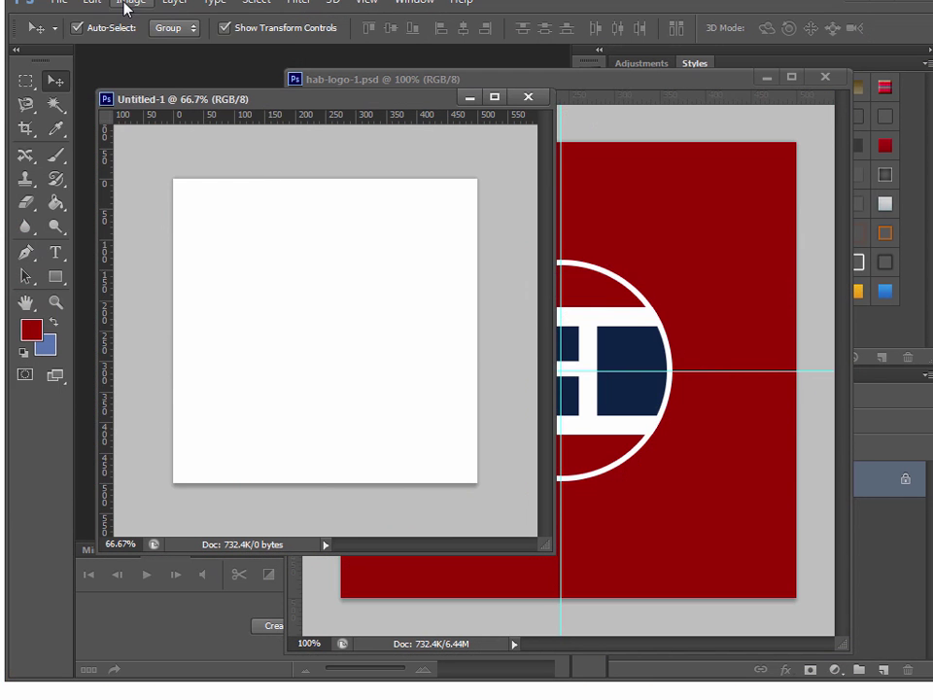
{"action": "left_click", "coordinate": [60, 4]}
{"action": "left_click", "coordinate": [43, 16]}
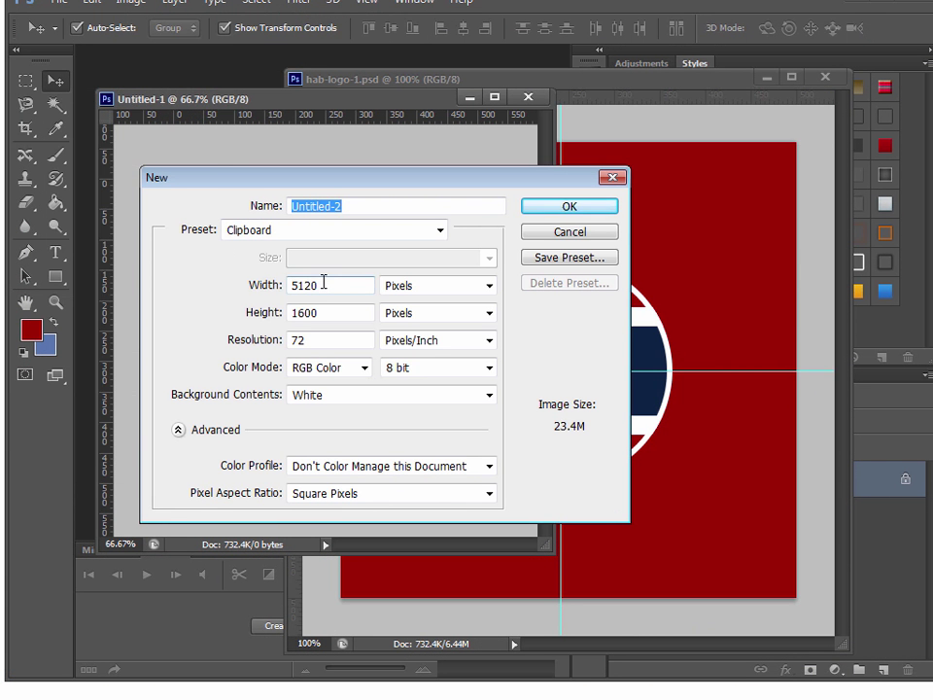
{"action": "left_click_drag", "start_coordinate": [333, 286], "coordinate": [268, 286]}
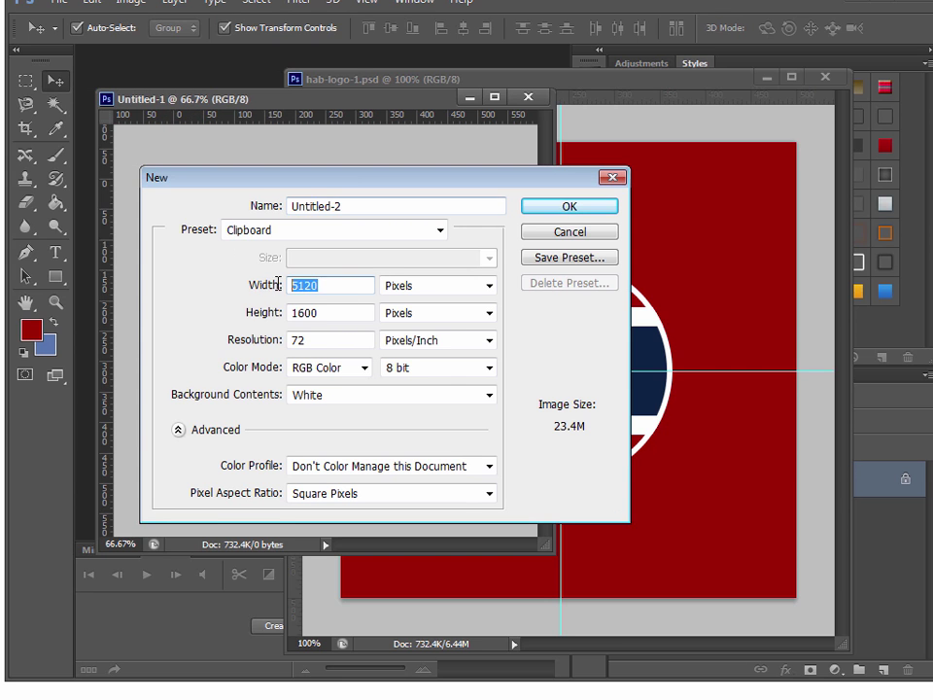
{"action": "left_click_drag", "start_coordinate": [329, 313], "coordinate": [288, 313]}
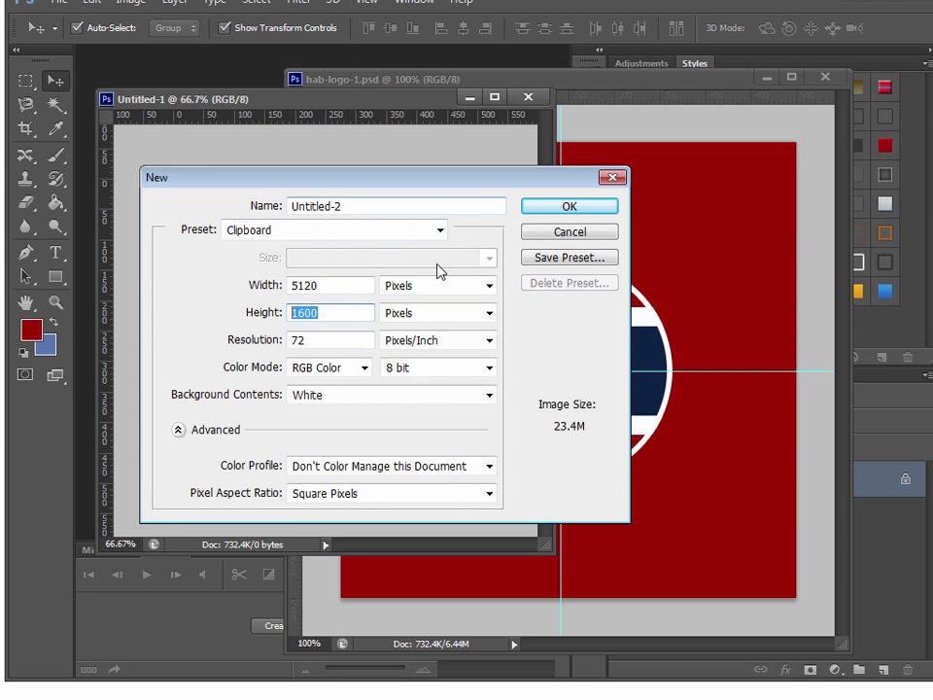
{"action": "left_click", "coordinate": [564, 208]}
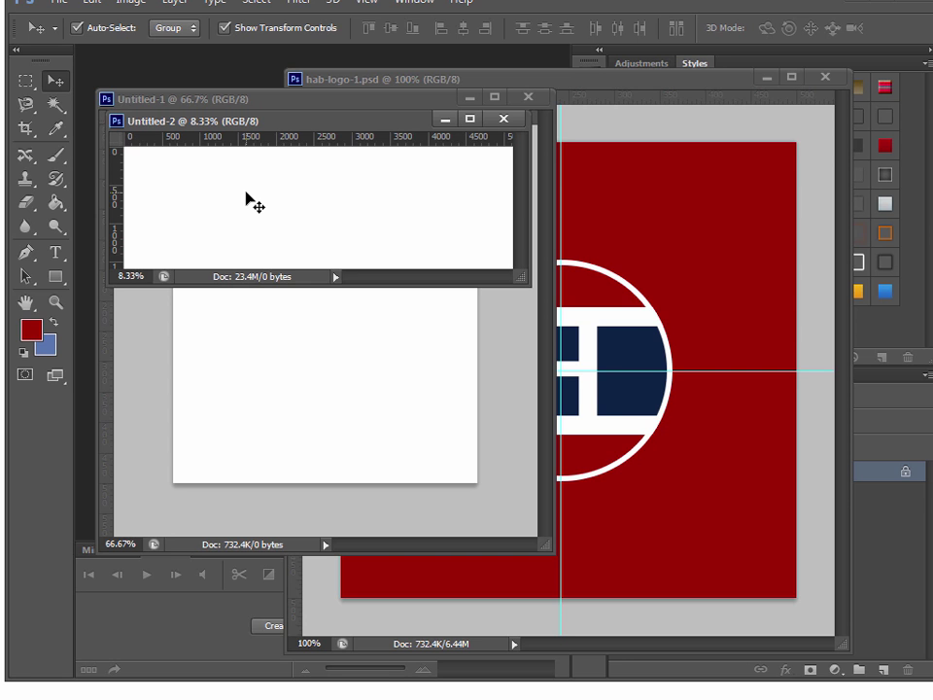
{"action": "key", "text": "ctrl+v"}
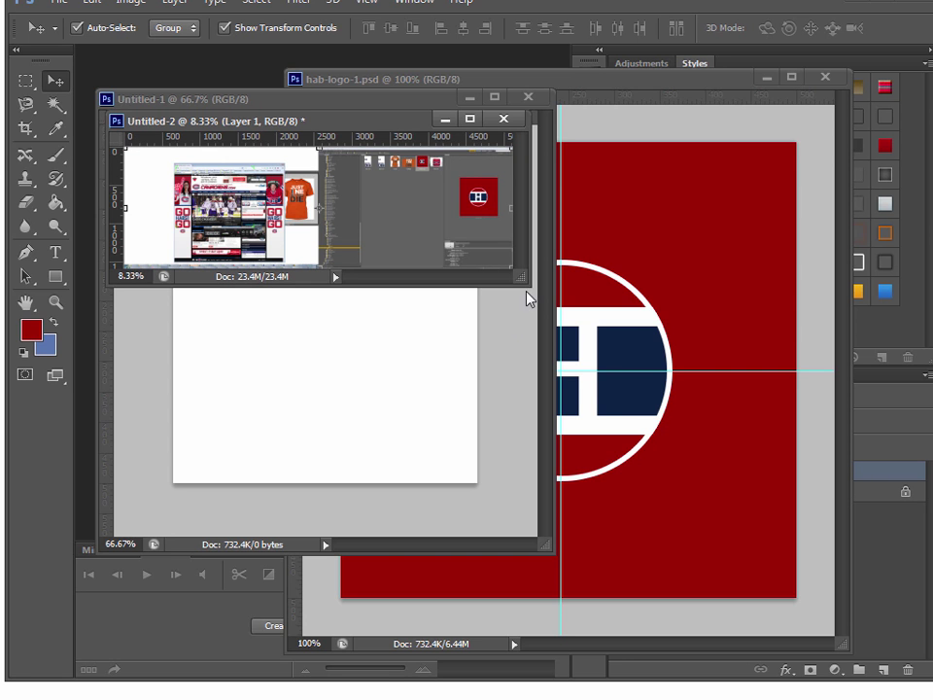
{"action": "left_click_drag", "start_coordinate": [521, 277], "coordinate": [826, 556]}
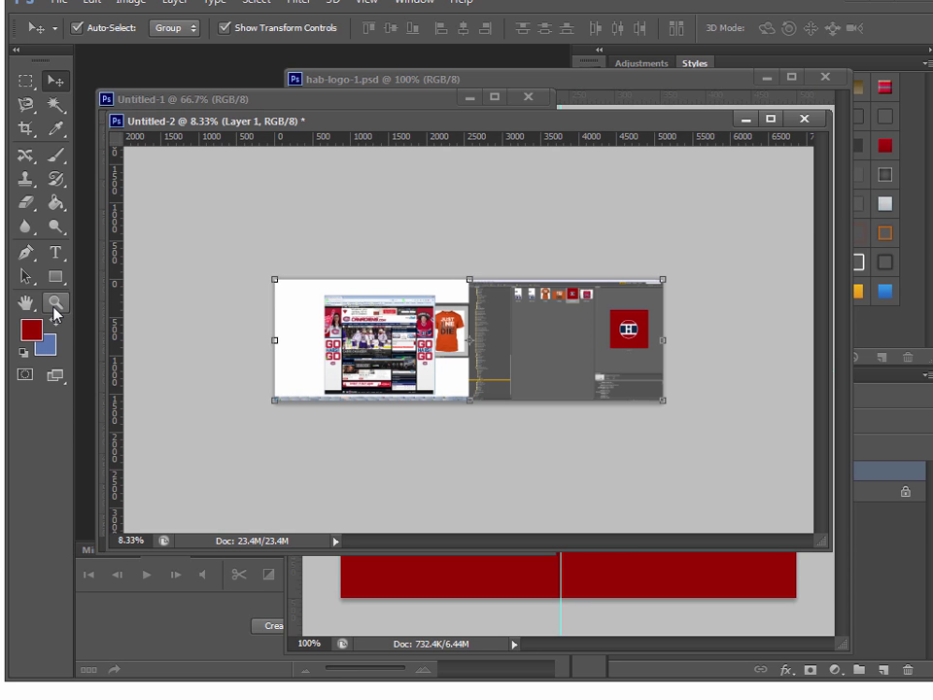
Crop the pasted screenshot to the upper part of the Canadiens web page and display it at actual pixels.
{"action": "left_click", "coordinate": [28, 129]}
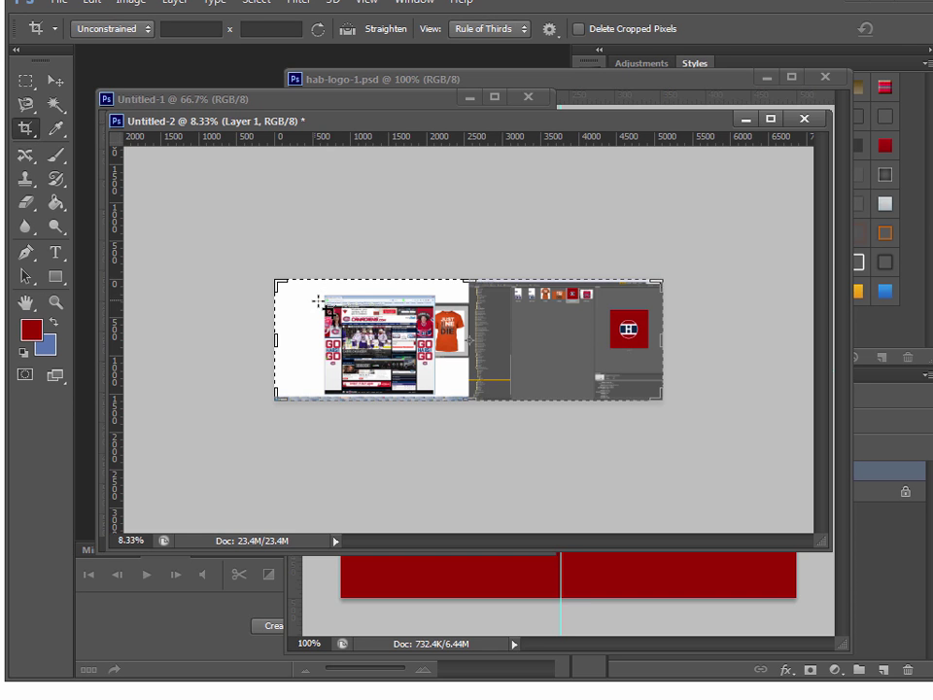
{"action": "left_click_drag", "start_coordinate": [321, 294], "coordinate": [411, 367]}
{"action": "key", "text": "Return"}
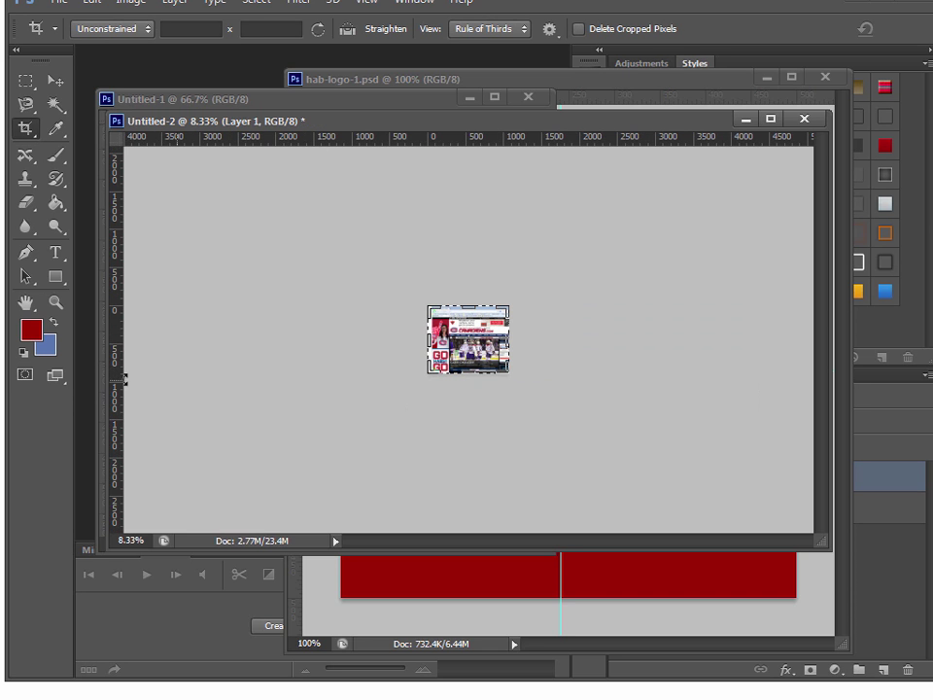
{"action": "left_click", "coordinate": [57, 303]}
{"action": "left_click", "coordinate": [476, 28]}
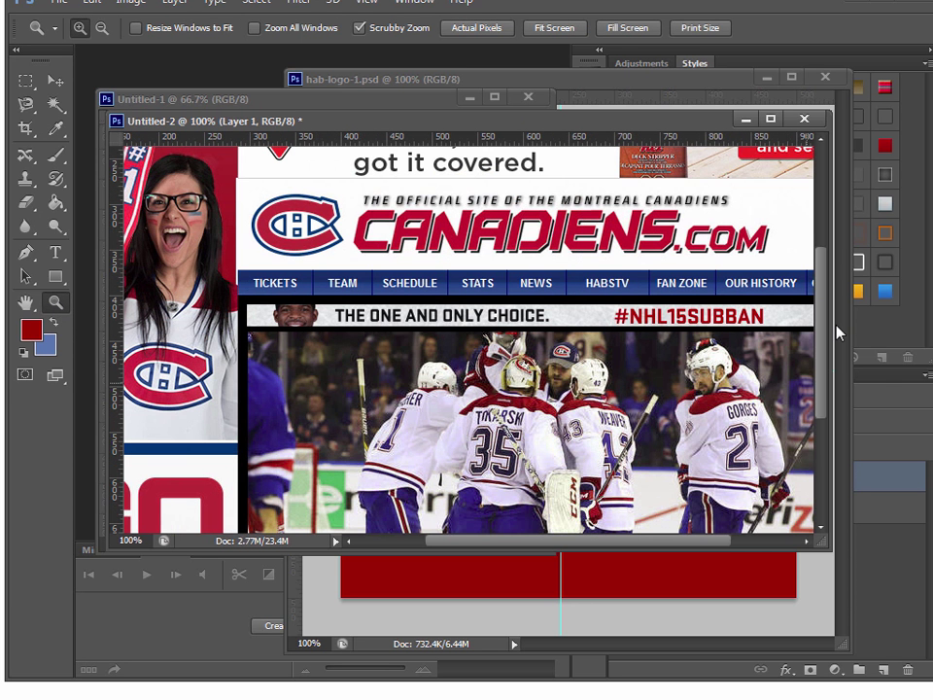
{"action": "left_click_drag", "start_coordinate": [512, 549], "coordinate": [361, 544]}
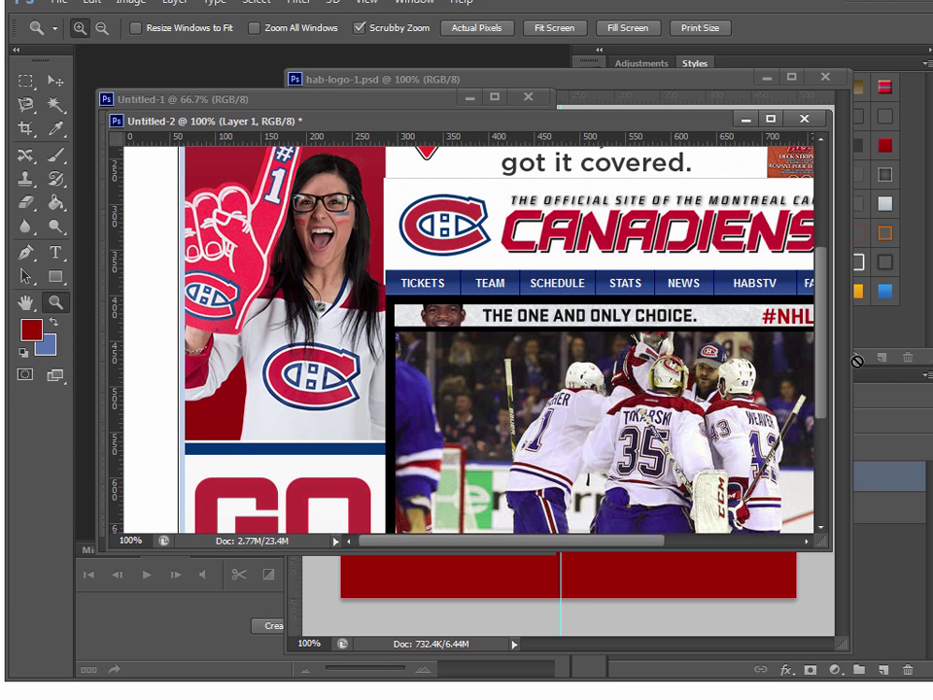
Set the foreground color to the red sampled from the Canadiens logo in the pasted screenshot (#bc2a35).
{"action": "mouse_move", "coordinate": [822, 297]}
{"action": "left_mouse_down"}
{"action": "mouse_move", "coordinate": [822, 385]}
{"action": "mouse_move", "coordinate": [822, 307]}
{"action": "left_mouse_up"}
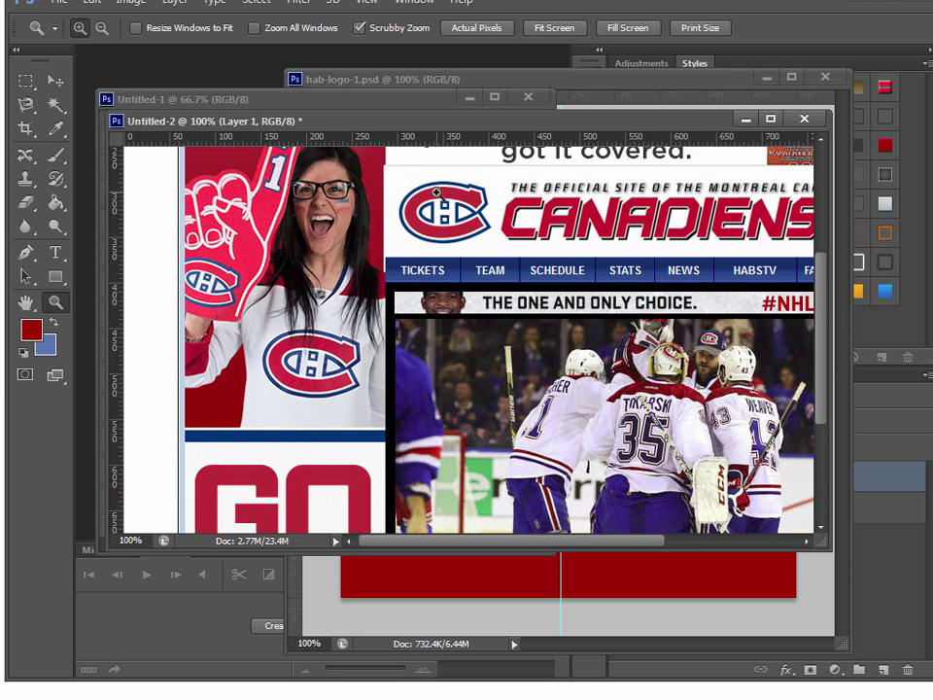
{"action": "left_click", "coordinate": [443, 207]}
{"action": "left_click", "coordinate": [443, 207]}
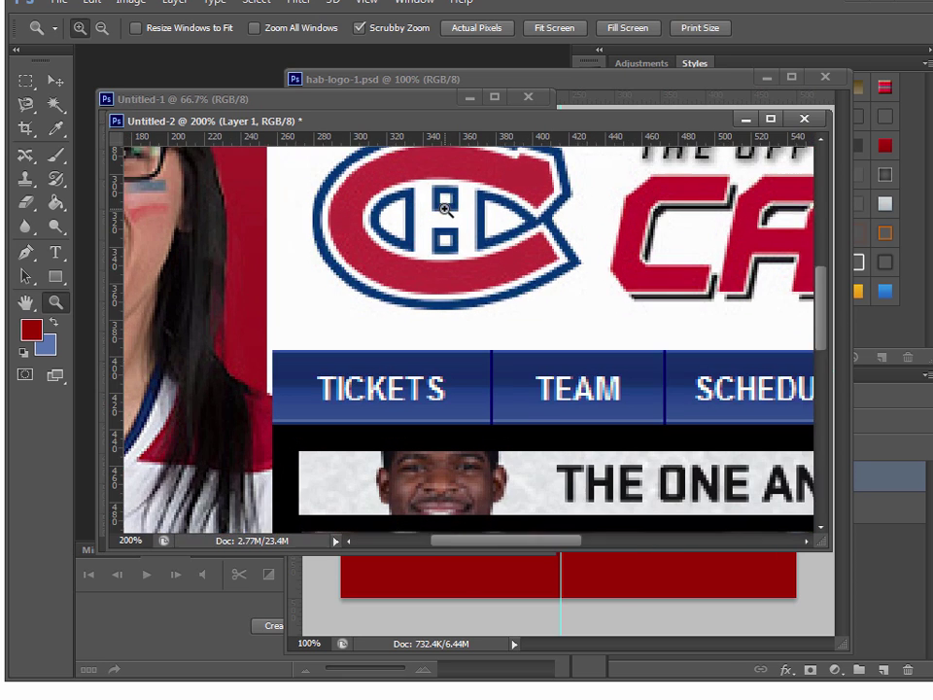
{"action": "scroll", "coordinate": [823, 268], "scroll_direction": "up", "scroll_amount": 5}
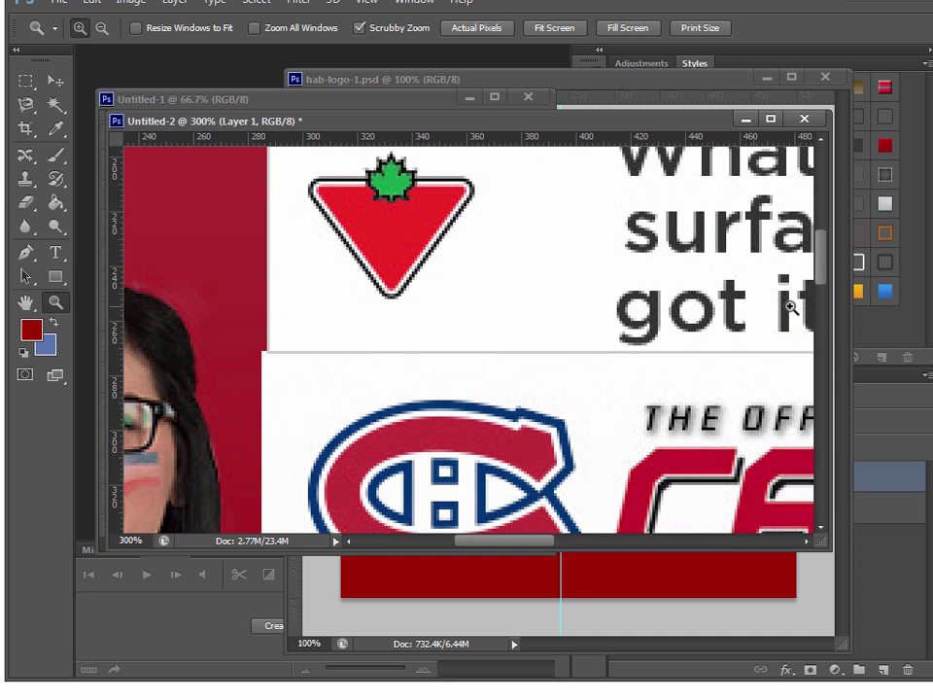
{"action": "scroll", "coordinate": [821, 292], "scroll_direction": "down", "scroll_amount": 3}
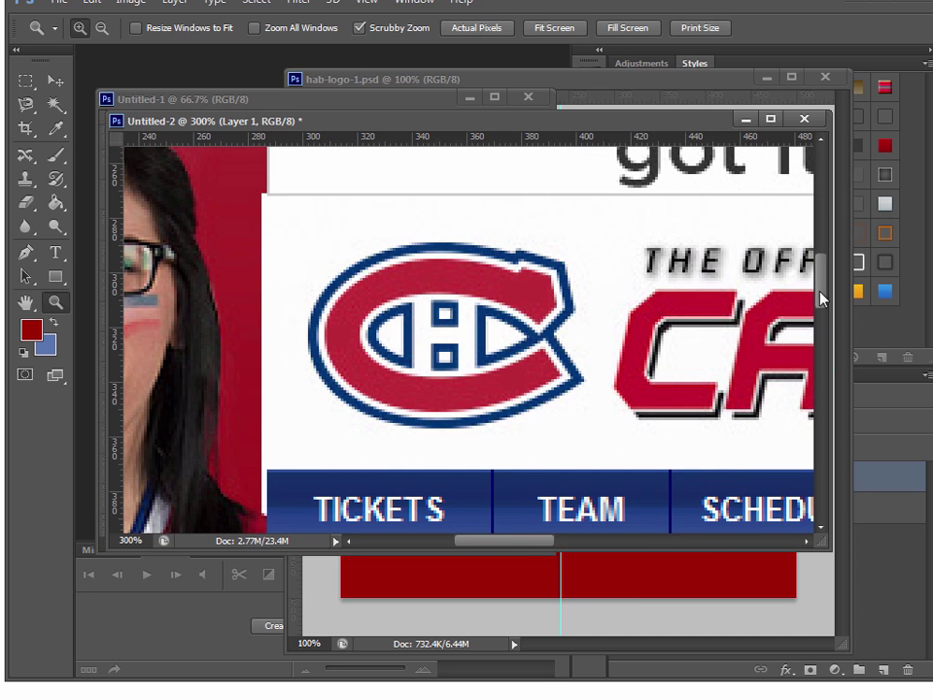
{"action": "left_click", "coordinate": [31, 329]}
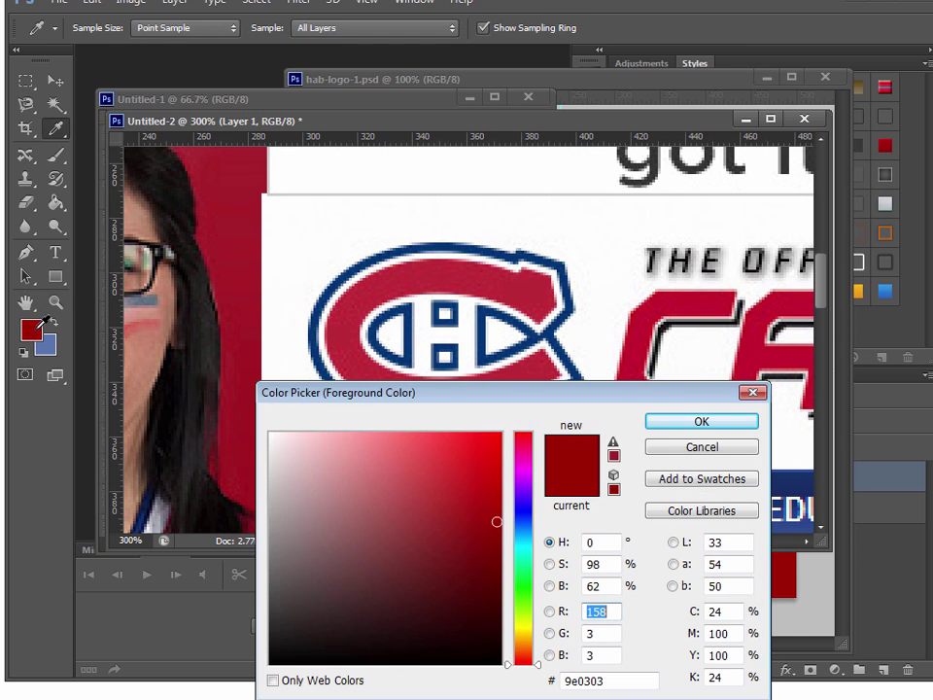
{"action": "left_click", "coordinate": [466, 276]}
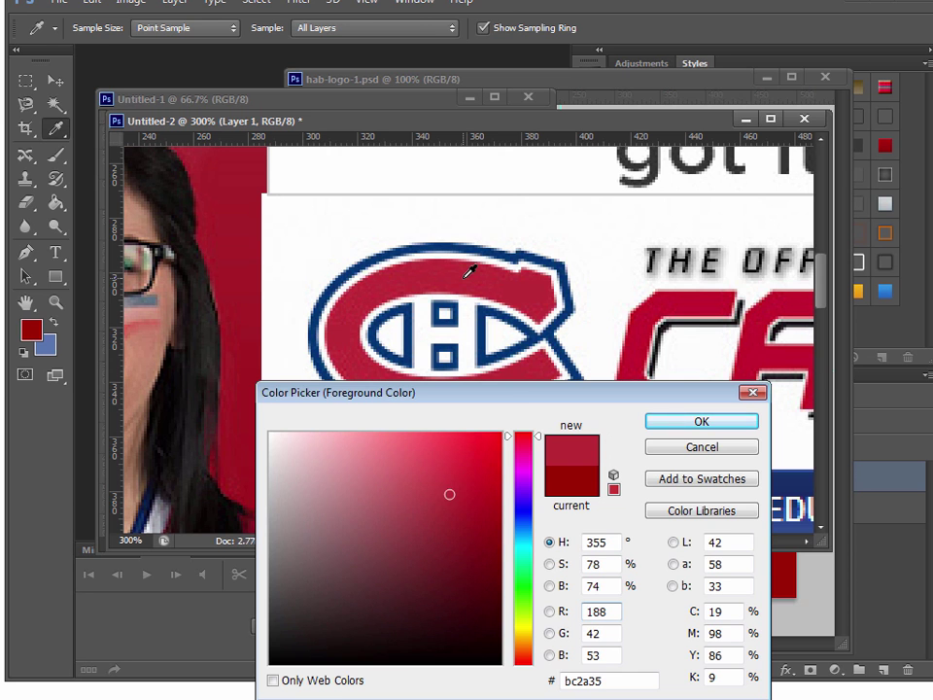
{"action": "left_click", "coordinate": [692, 424]}
Set the background color to the logo's navy blue (#013473) and close the Untitled-2 screenshot document without saving.
{"action": "left_click", "coordinate": [49, 353]}
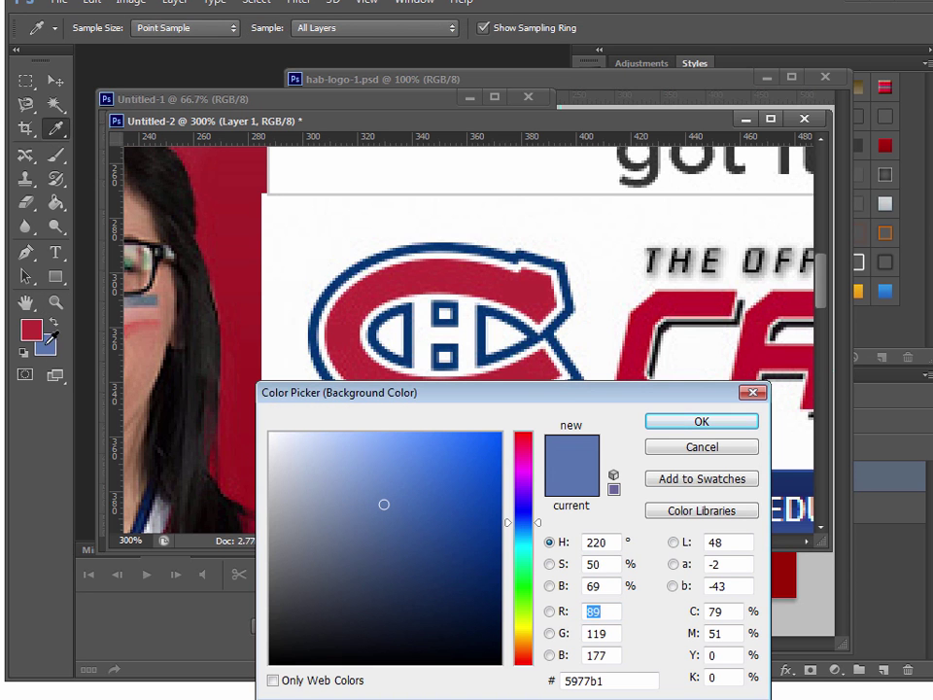
{"action": "left_click", "coordinate": [319, 323]}
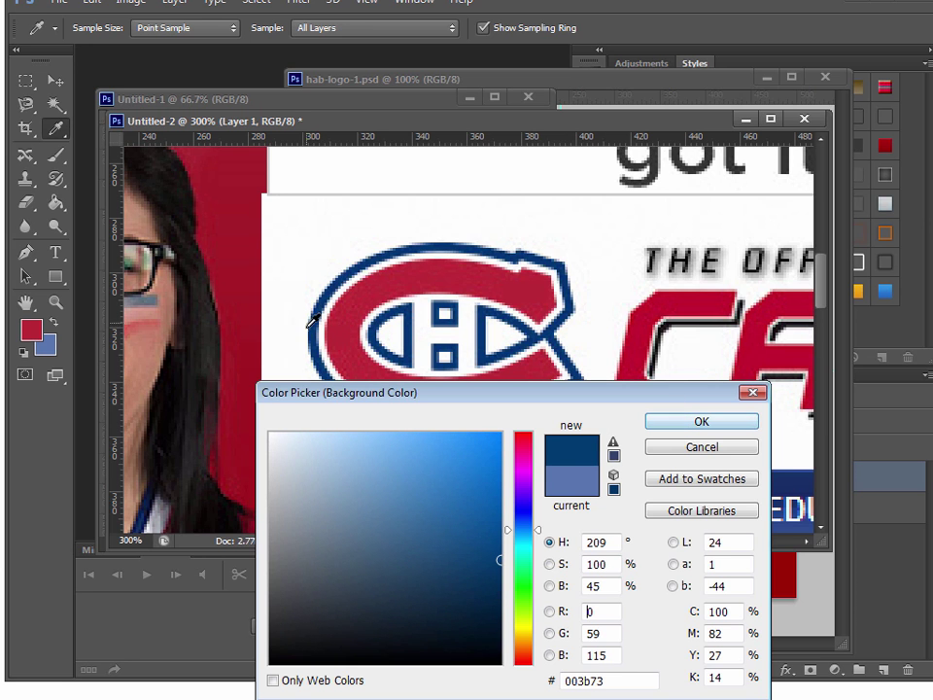
{"action": "left_click", "coordinate": [412, 328]}
{"action": "left_click", "coordinate": [706, 425]}
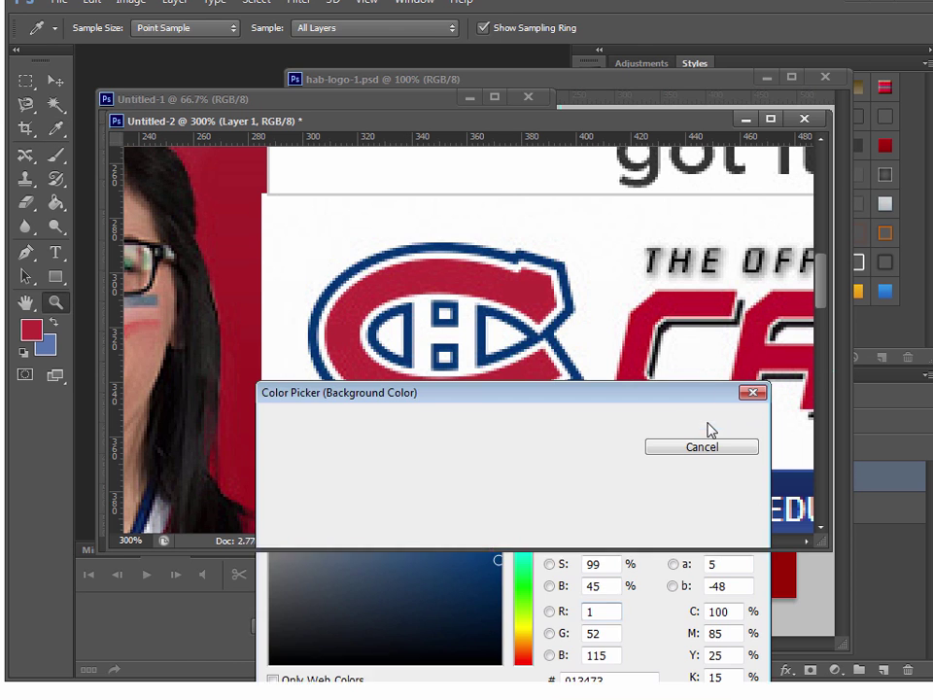
{"action": "left_click", "coordinate": [806, 122]}
{"action": "left_click", "coordinate": [585, 267]}
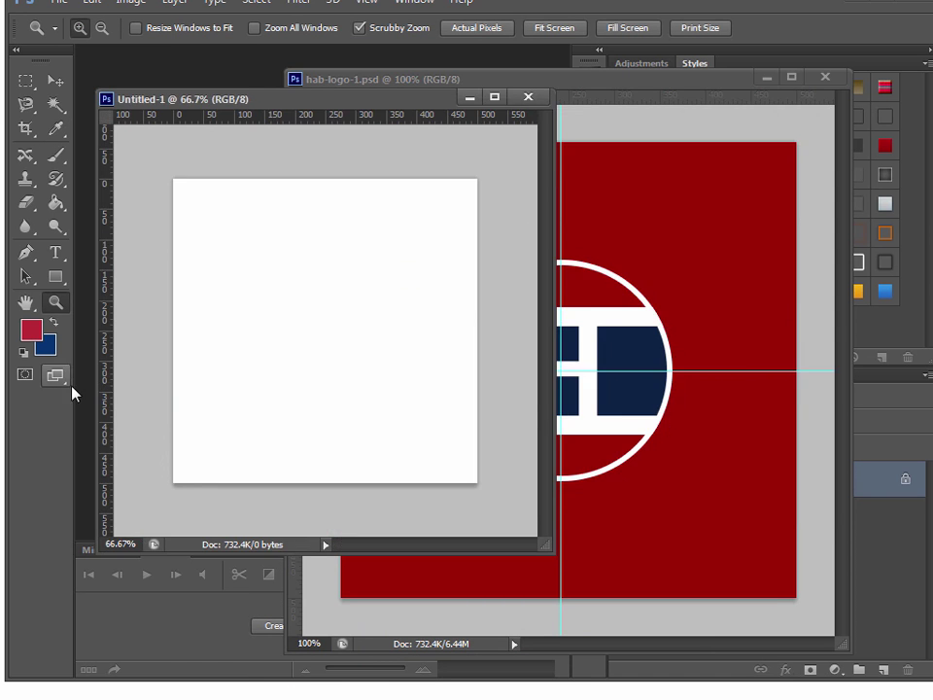
Draw a red rectangle shape about 397 × 396 px over the upper-left part of the Untitled-1 canvas.
{"action": "left_click", "coordinate": [56, 276]}
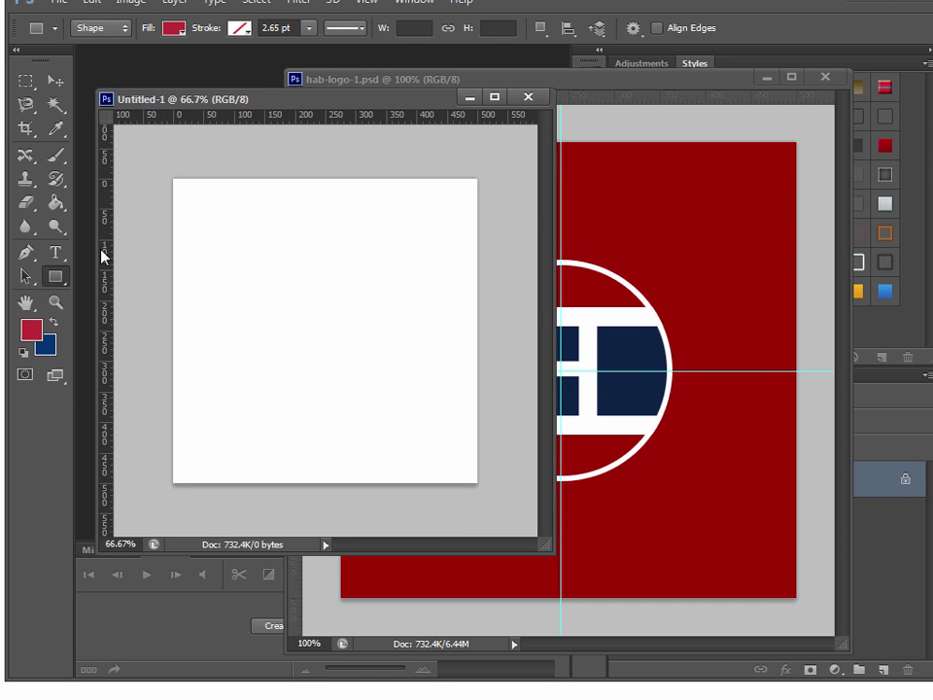
{"action": "left_click_drag", "start_coordinate": [164, 164], "coordinate": [406, 403]}
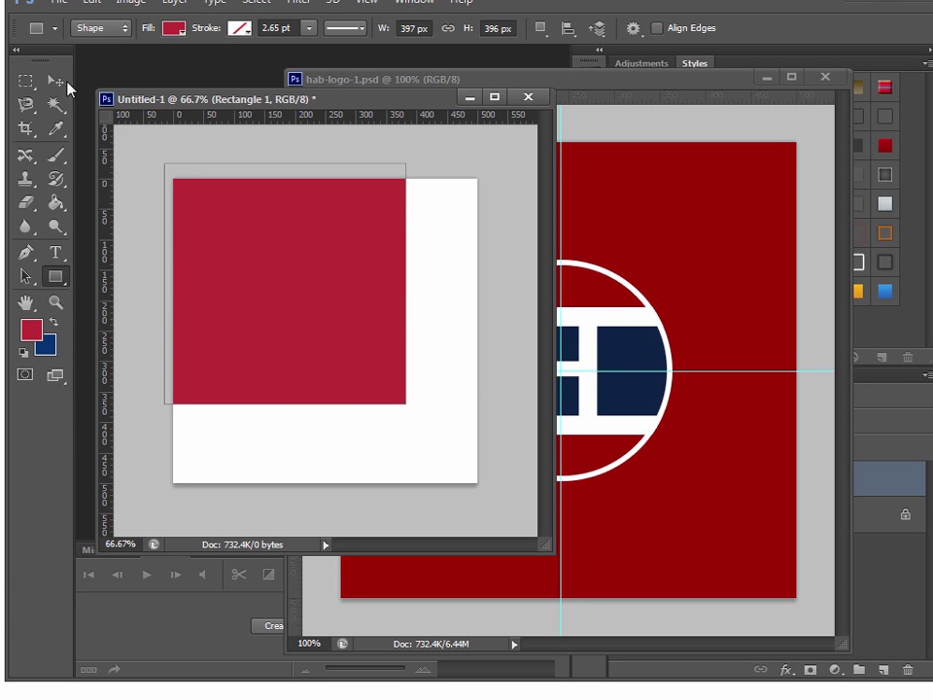
Set the foreground color to the dark red sampled from the background of hab-logo-1.psd.
{"action": "left_click", "coordinate": [32, 330]}
{"action": "left_click", "coordinate": [634, 178]}
{"action": "left_click", "coordinate": [712, 424]}
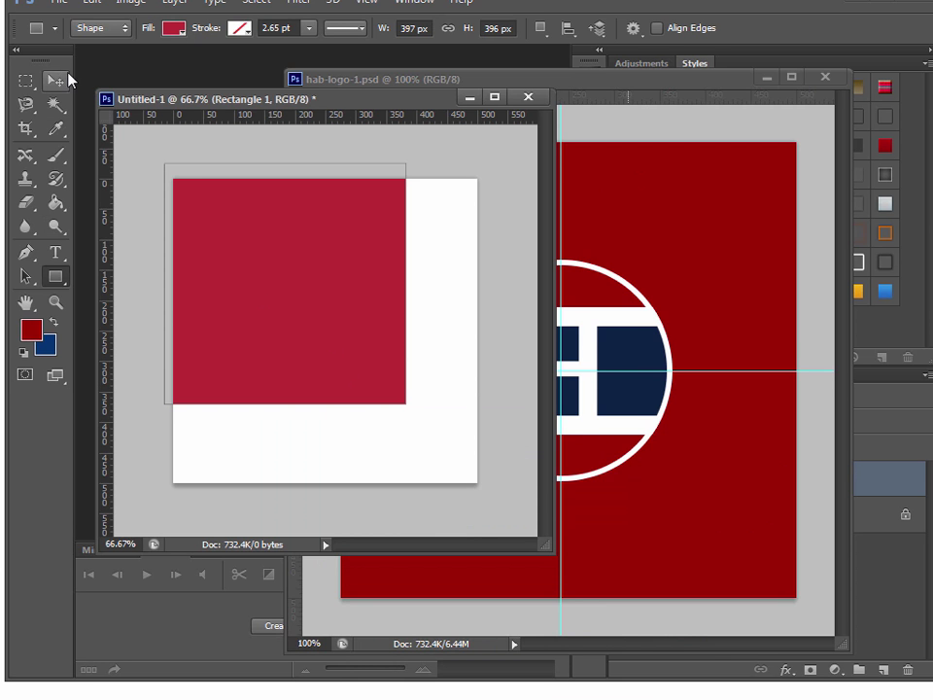
Delete the lighter red rectangle and draw a smaller rectangle in the dark red foreground color on the canvas.
{"action": "key", "text": "v"}
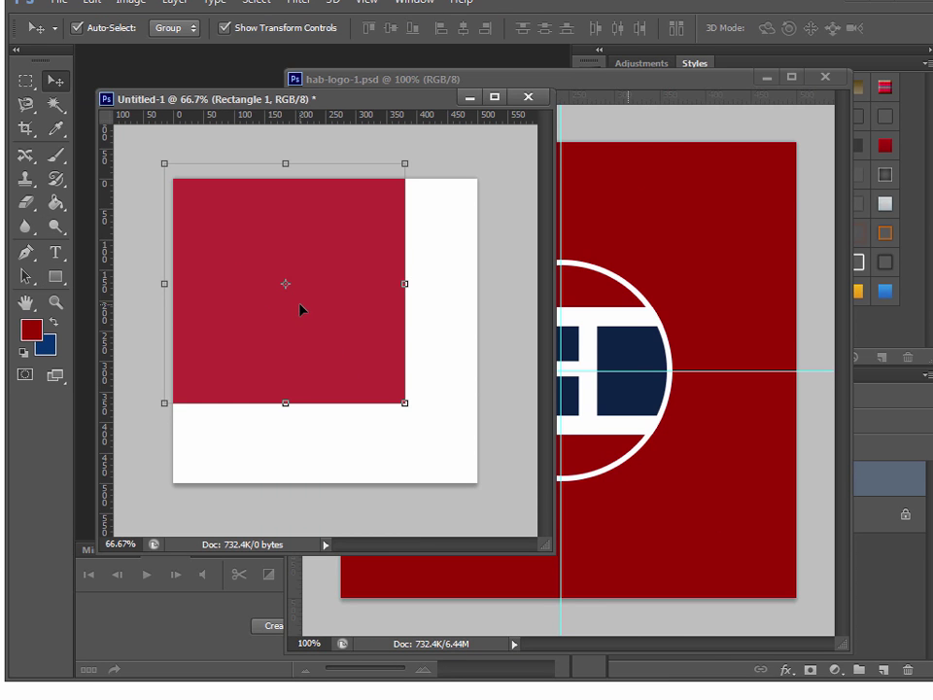
{"action": "key", "text": "Delete"}
{"action": "left_click", "coordinate": [55, 276]}
{"action": "mouse_move", "coordinate": [195, 230]}
{"action": "left_mouse_down"}
{"action": "mouse_move", "coordinate": [361, 377]}
{"action": "mouse_move", "coordinate": [359, 368]}
{"action": "left_mouse_up"}
{"action": "left_click", "coordinate": [65, 86]}
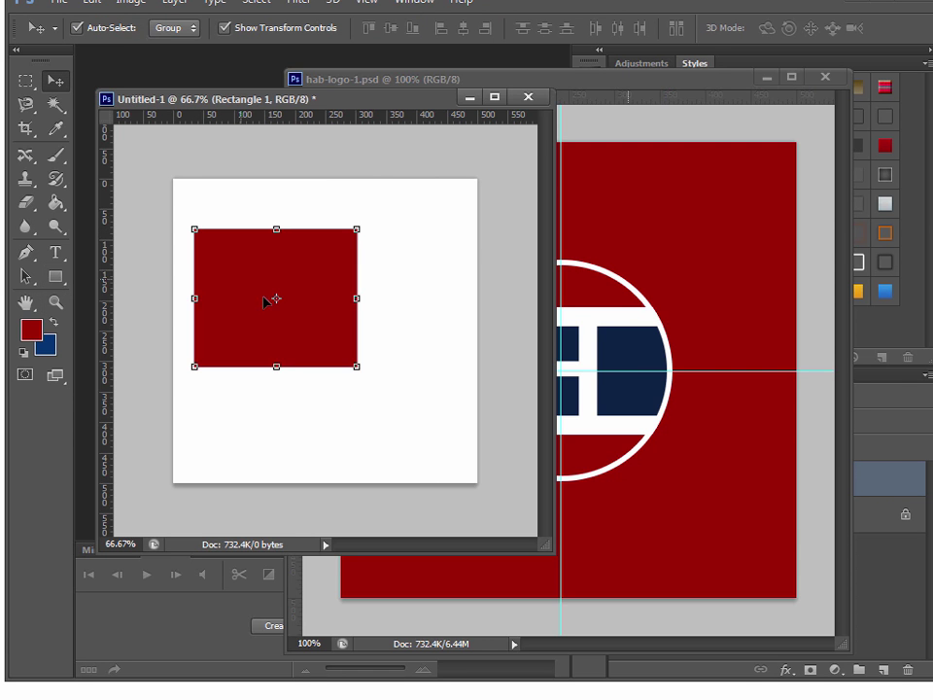
Align the dark red rectangle with the canvas's upper-left corner, stretch it over the whole canvas, and delete it.
{"action": "left_click_drag", "start_coordinate": [302, 353], "coordinate": [263, 300]}
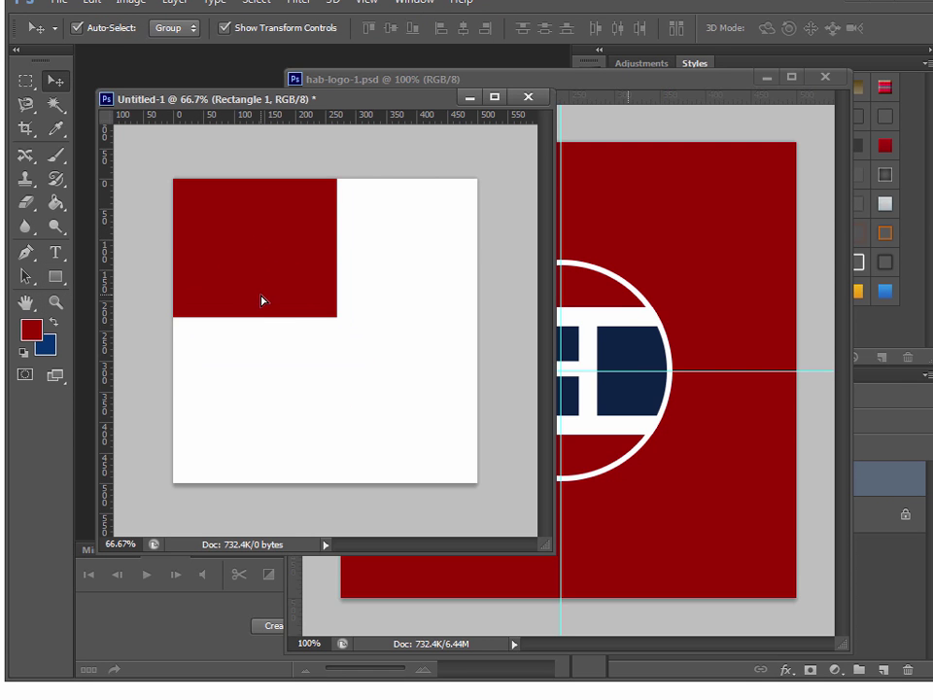
{"action": "left_click_drag", "start_coordinate": [339, 319], "coordinate": [480, 484]}
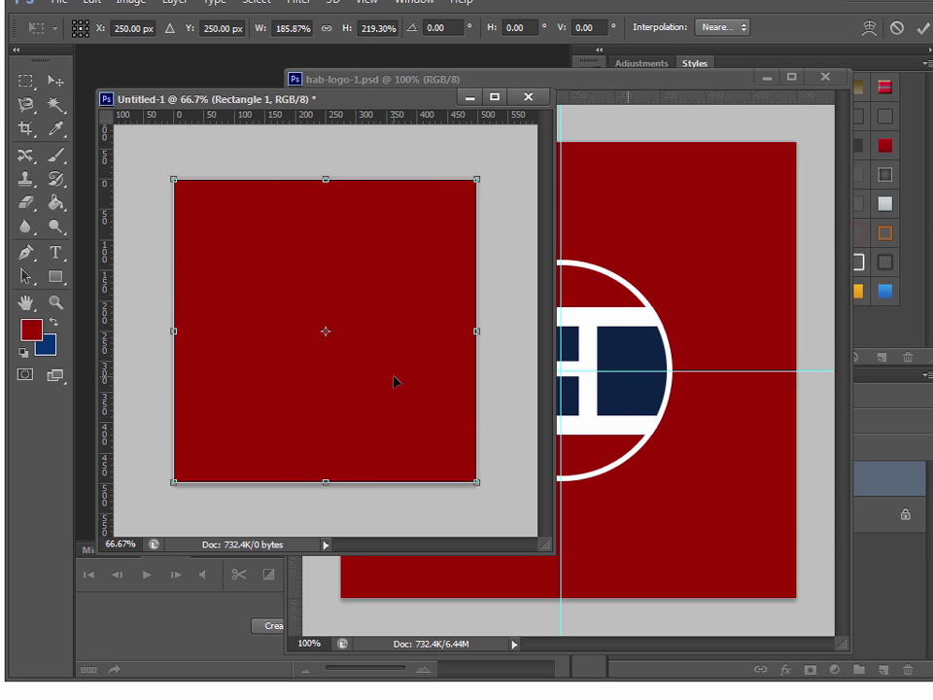
{"action": "key", "text": "Return"}
{"action": "key", "text": "Delete"}
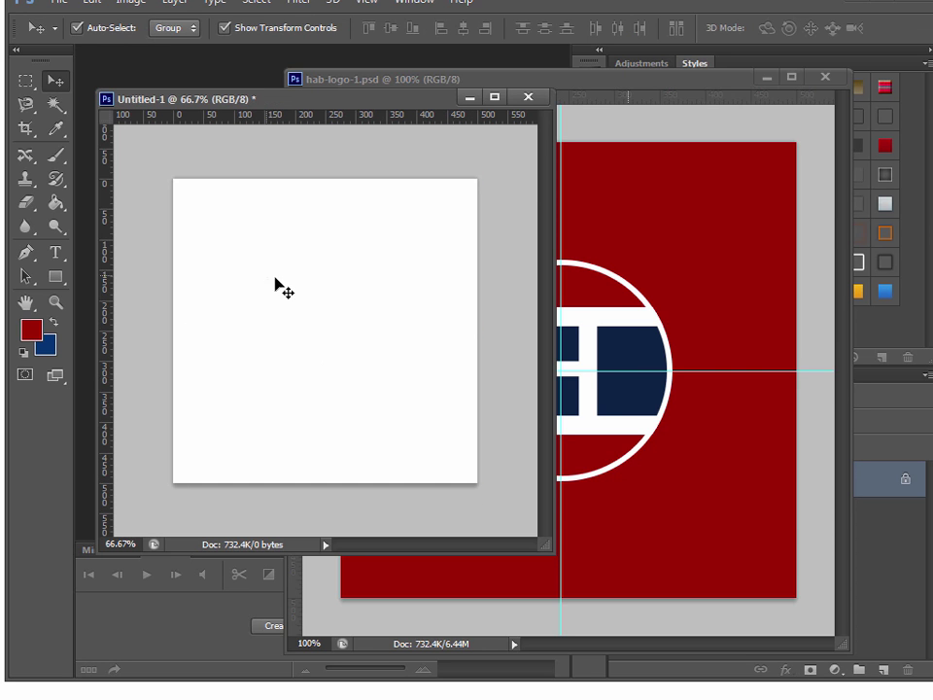
Close hab-logo-1.psd and fill the Background layer of Untitled-1 with the navy background color.
{"action": "left_click", "coordinate": [714, 87]}
{"action": "key", "text": "ctrl+w"}
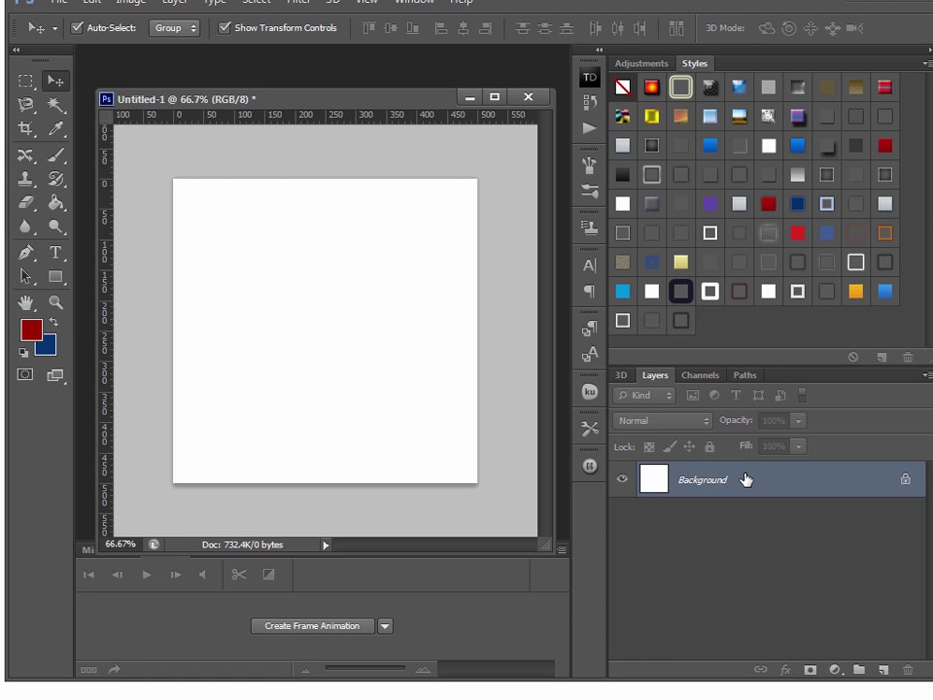
{"action": "key", "text": "ctrl+BackSpace"}
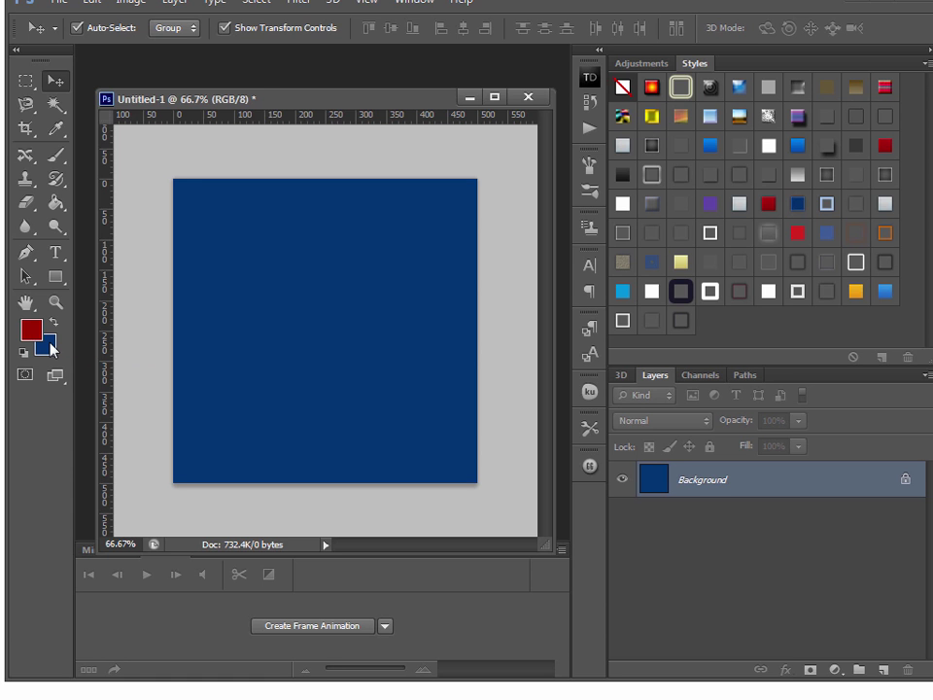
Swap the foreground and background colors.
{"action": "double_click", "coordinate": [800, 475]}
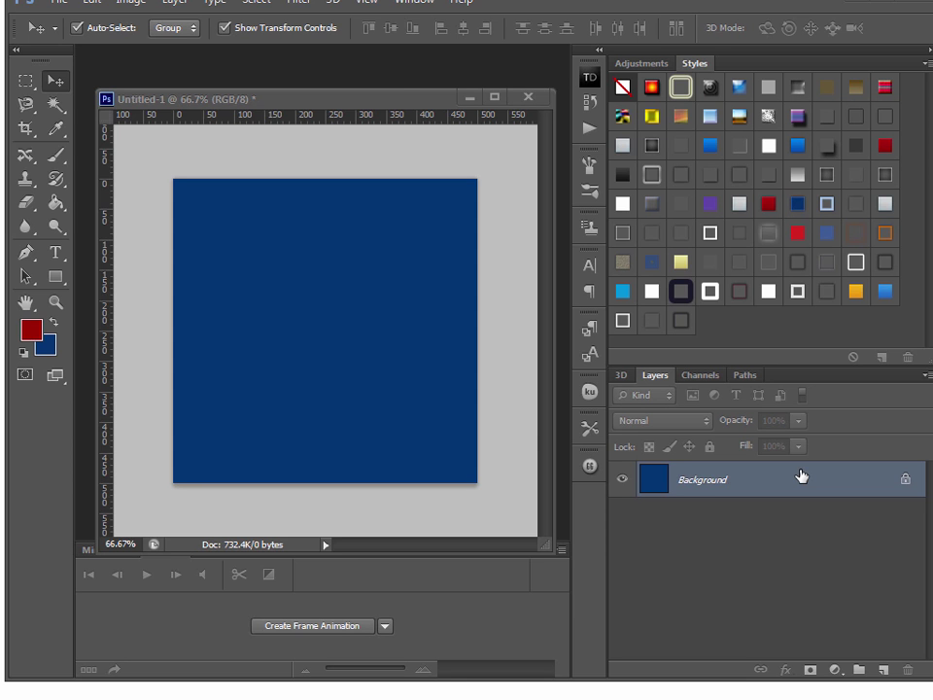
{"action": "left_click", "coordinate": [294, 227]}
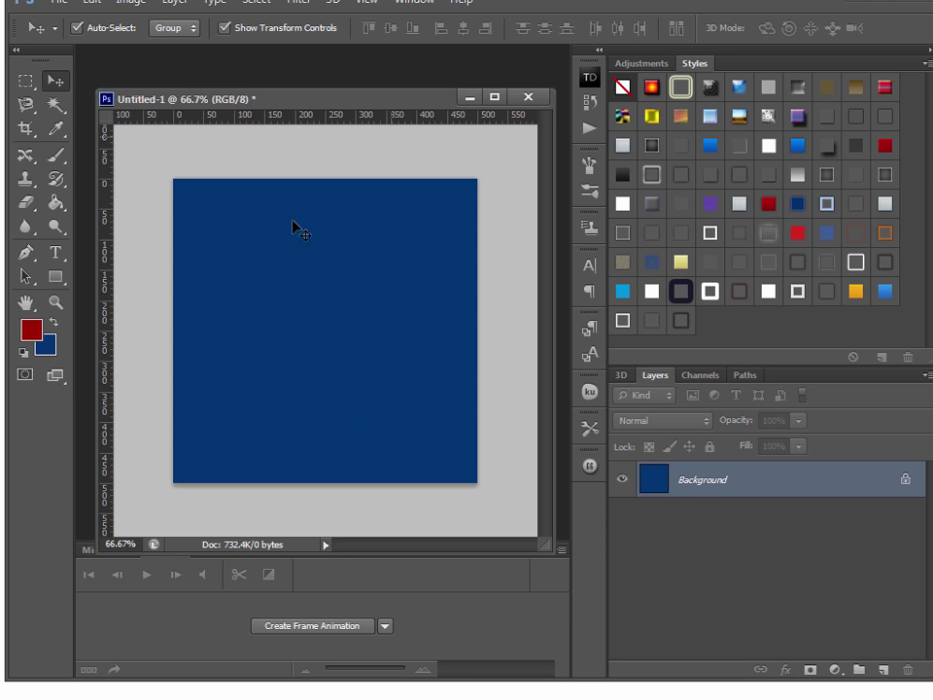
{"action": "left_click", "coordinate": [53, 324]}
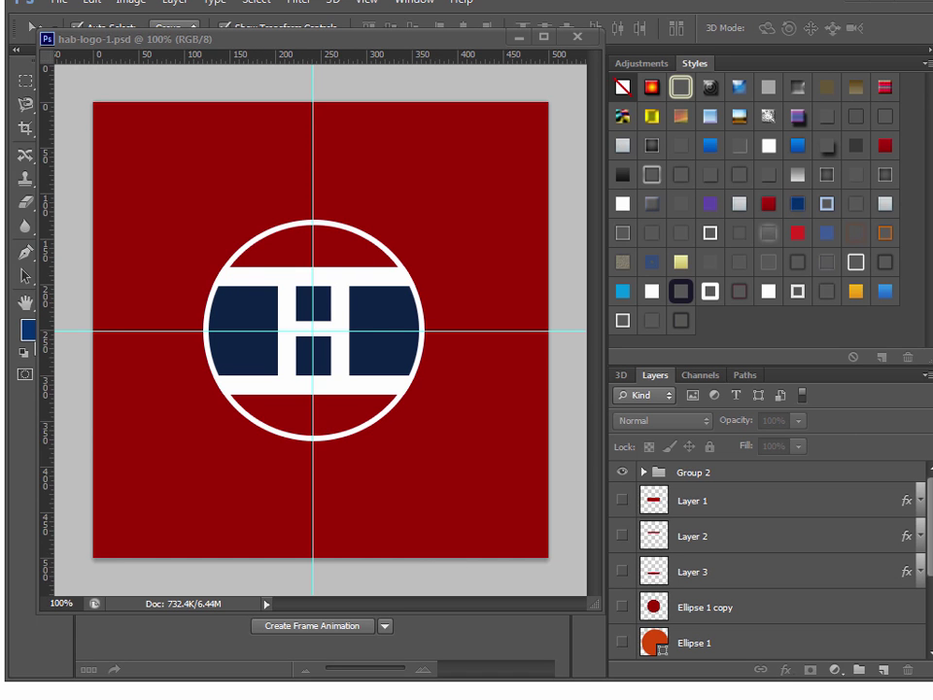
Bring up Untitled-1.psd with the cropped jersey screenshot and enlarge its window to show the whole image.
{"action": "key", "text": "ctrl+Tab"}
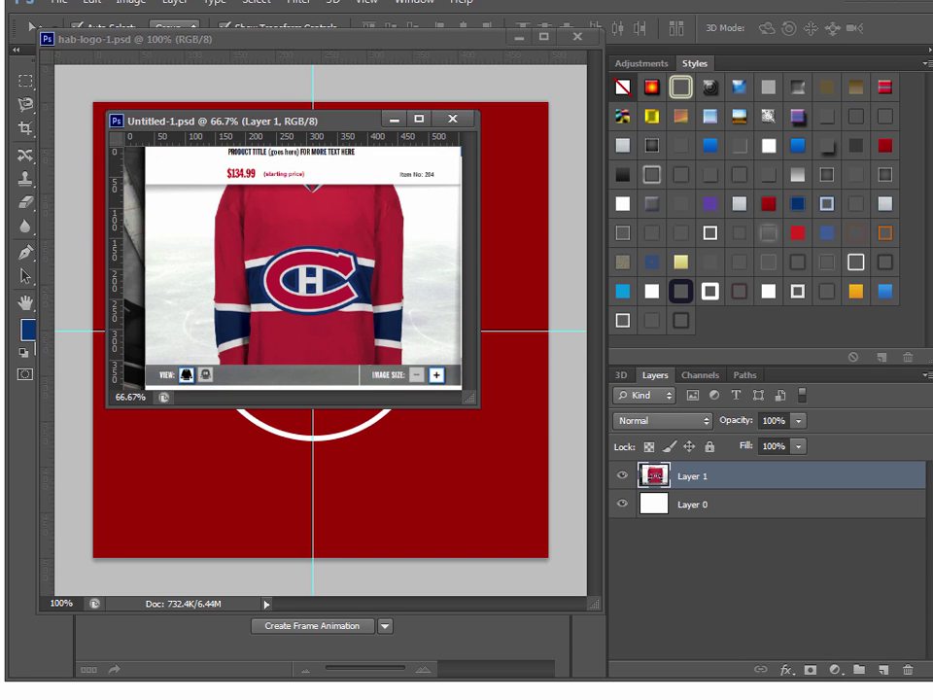
{"action": "left_click_drag", "start_coordinate": [476, 404], "coordinate": [675, 586]}
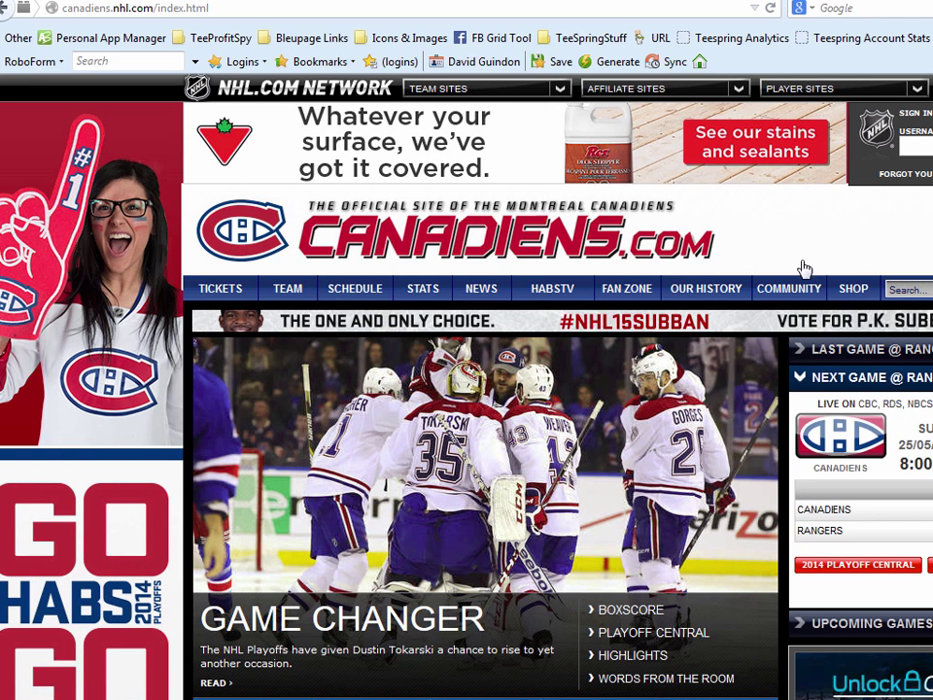
In the browser, go from the Canadiens site to its shop, open the Reebok Premier Home Jersey page and enlarge the jersey image.
{"action": "left_click", "coordinate": [851, 289]}
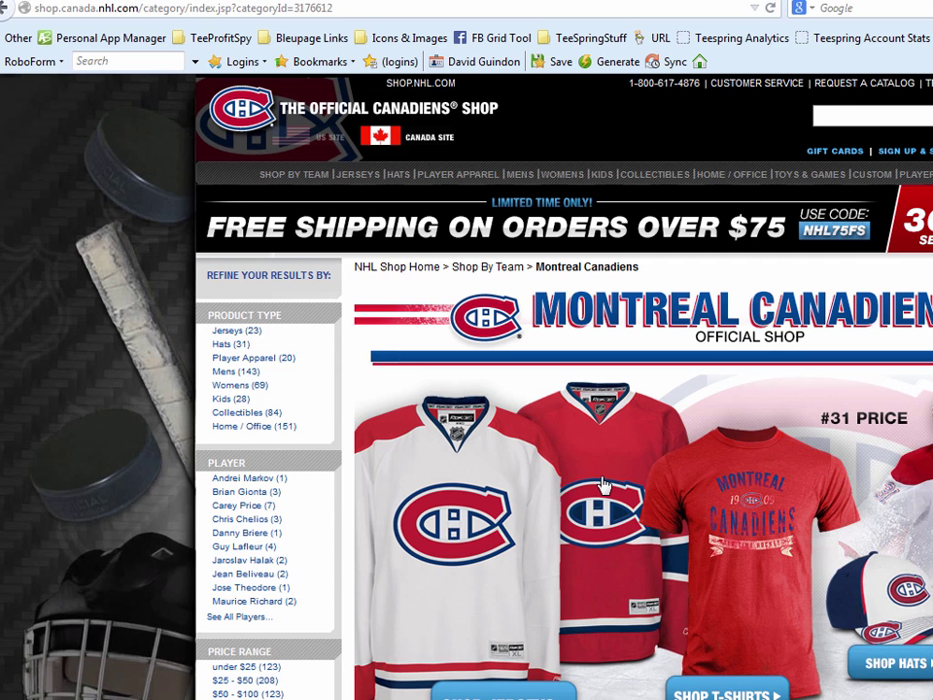
{"action": "scroll", "coordinate": [603, 485], "scroll_direction": "down", "scroll_amount": 3}
{"action": "left_click", "coordinate": [700, 551]}
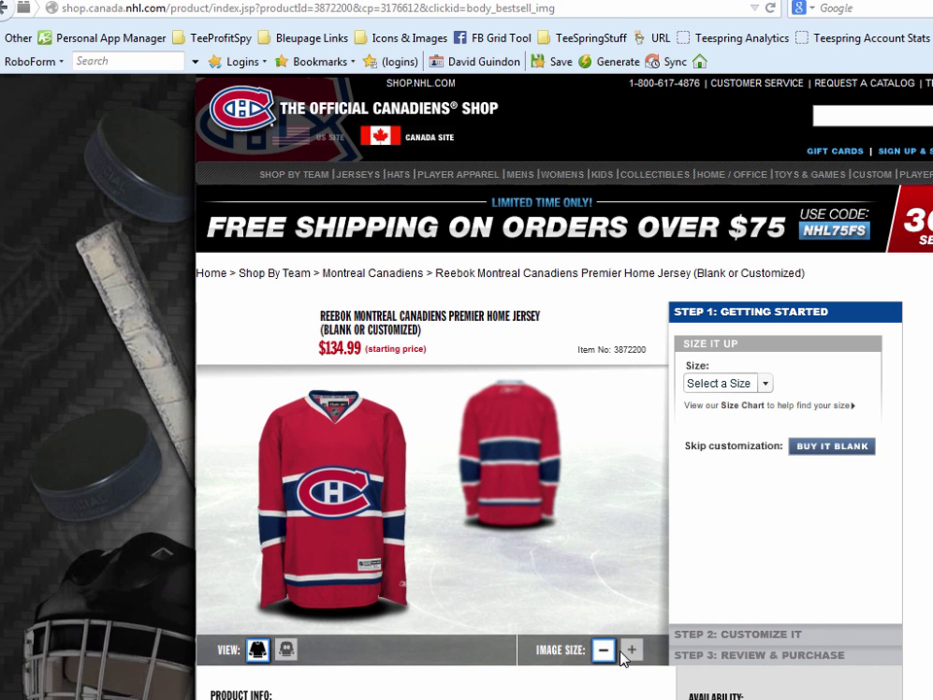
{"action": "left_click", "coordinate": [631, 651]}
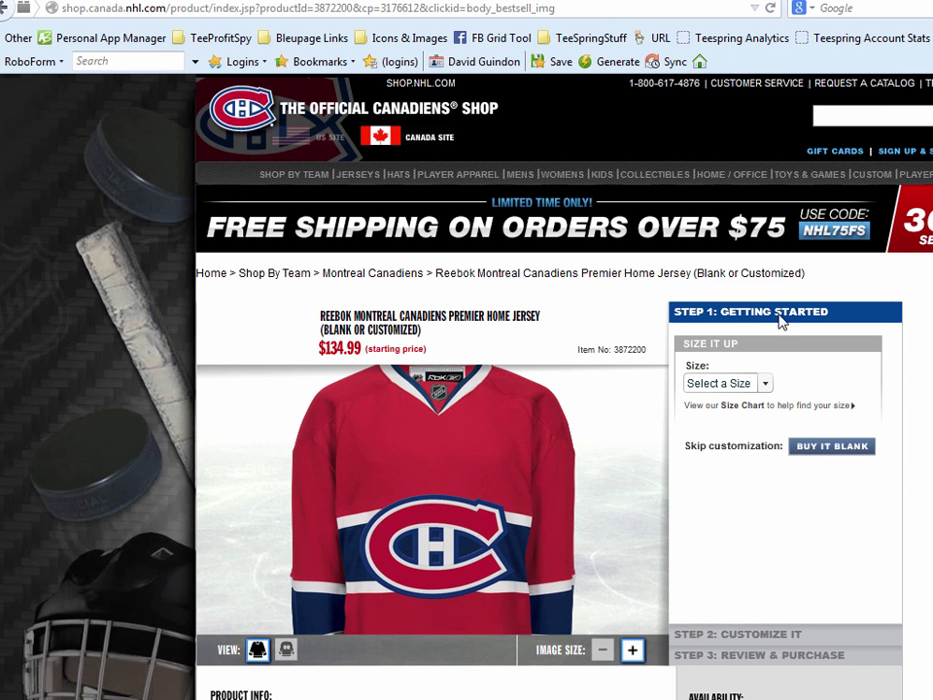
Switch to Photoshop, create a 5120 × 1600 pixel document from the Clipboard preset, and paste the desktop screenshot of the jersey page.
{"action": "key", "text": "alt+Tab"}
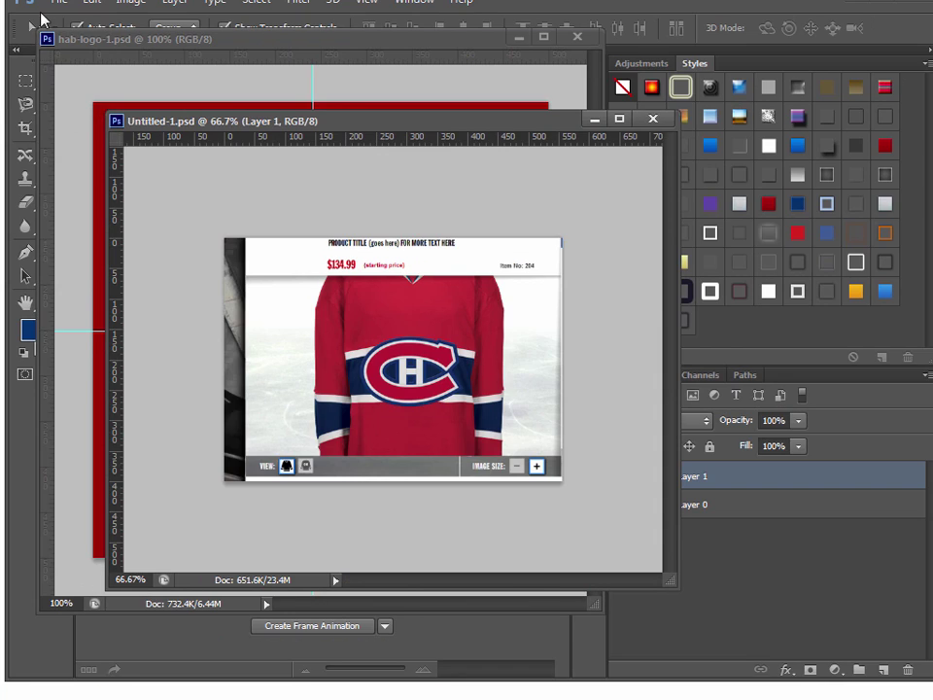
{"action": "left_click", "coordinate": [53, 3]}
{"action": "left_click", "coordinate": [77, 20]}
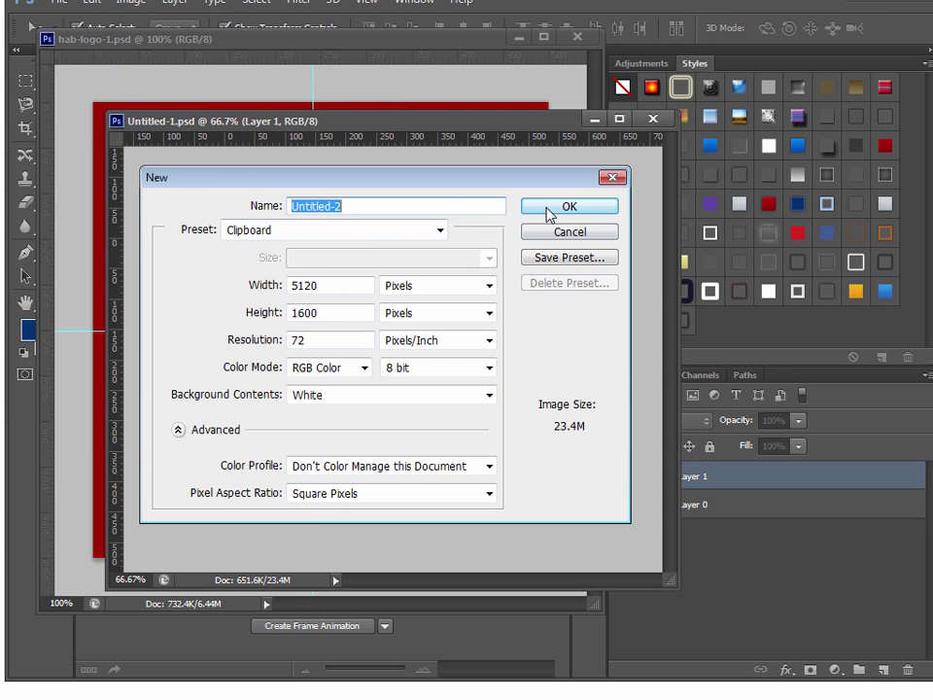
{"action": "left_click", "coordinate": [550, 207]}
{"action": "key", "text": "ctrl+v"}
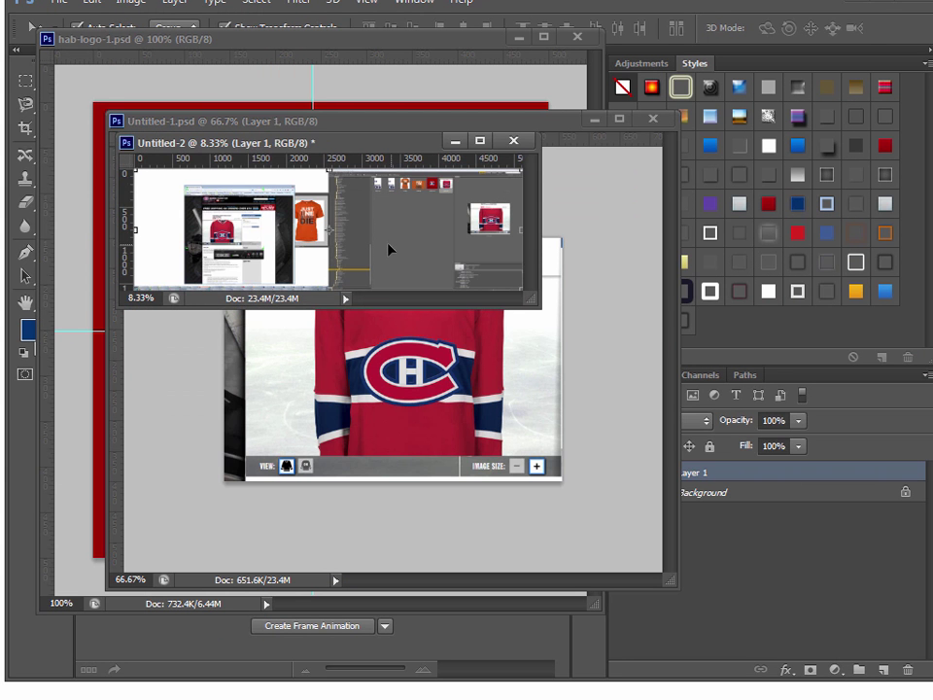
Crop the pasted screenshot to the jersey area of the shop page and close Untitled-1.psd.
{"action": "key", "text": "c"}
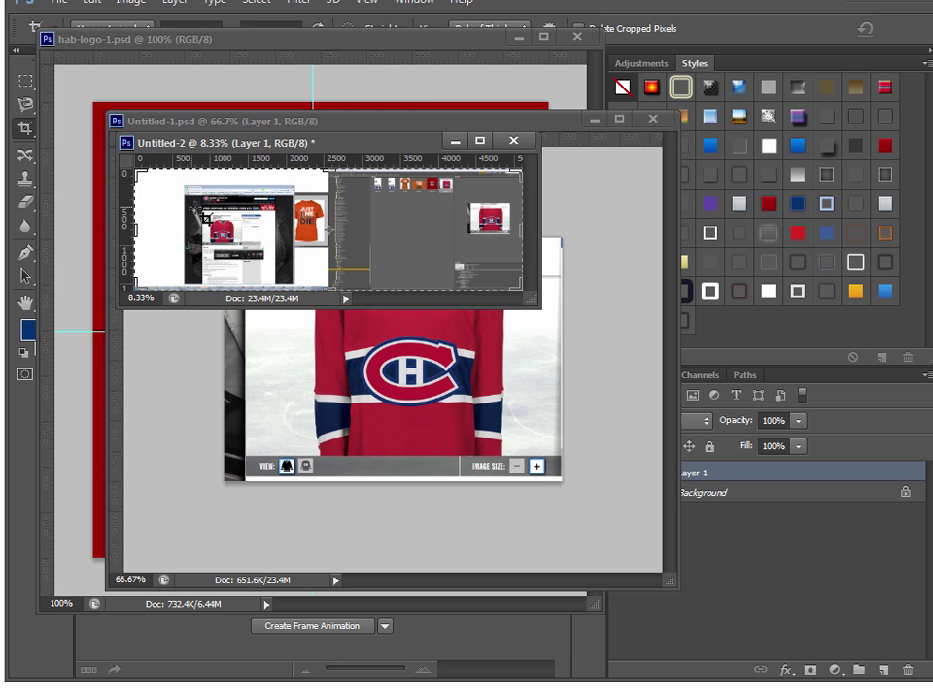
{"action": "left_click_drag", "start_coordinate": [194, 190], "coordinate": [332, 252]}
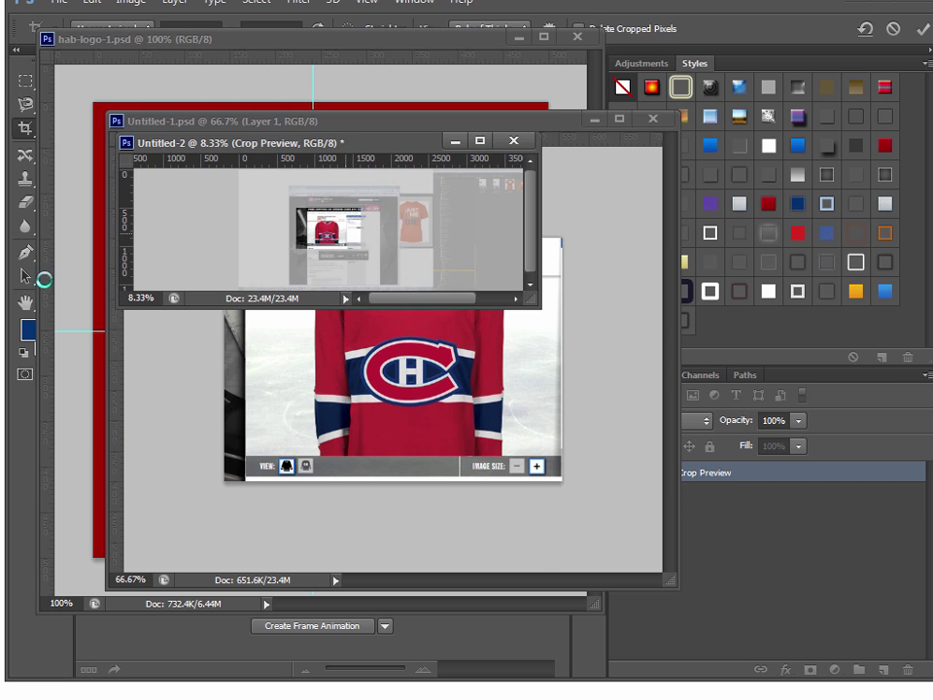
{"action": "key", "text": "Return"}
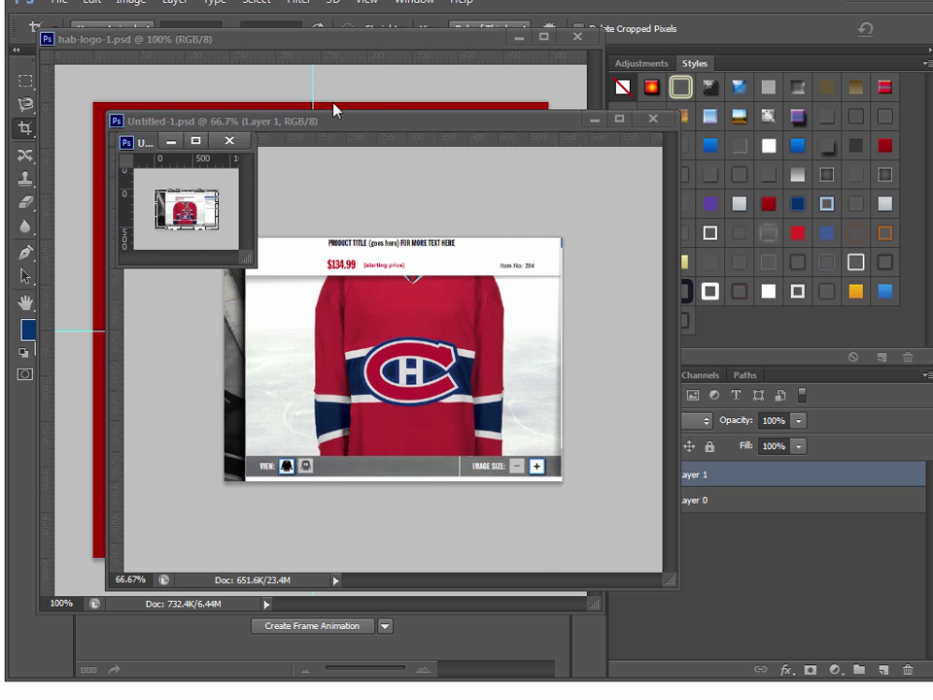
{"action": "left_click", "coordinate": [651, 118]}
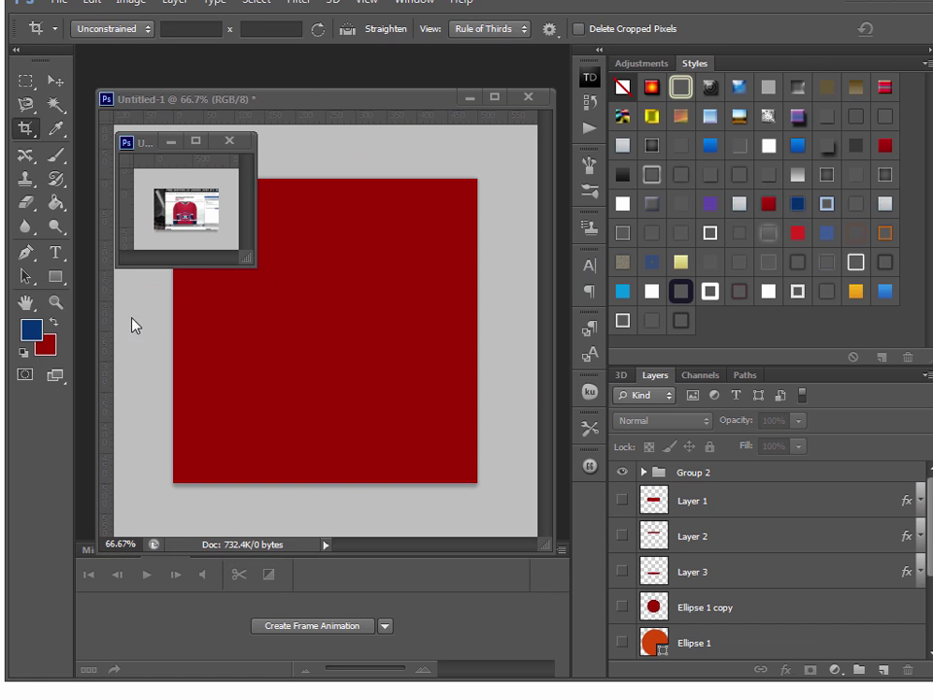
Show the cropped jersey screenshot at actual pixels and enlarge its window around the jersey.
{"action": "key", "text": "z"}
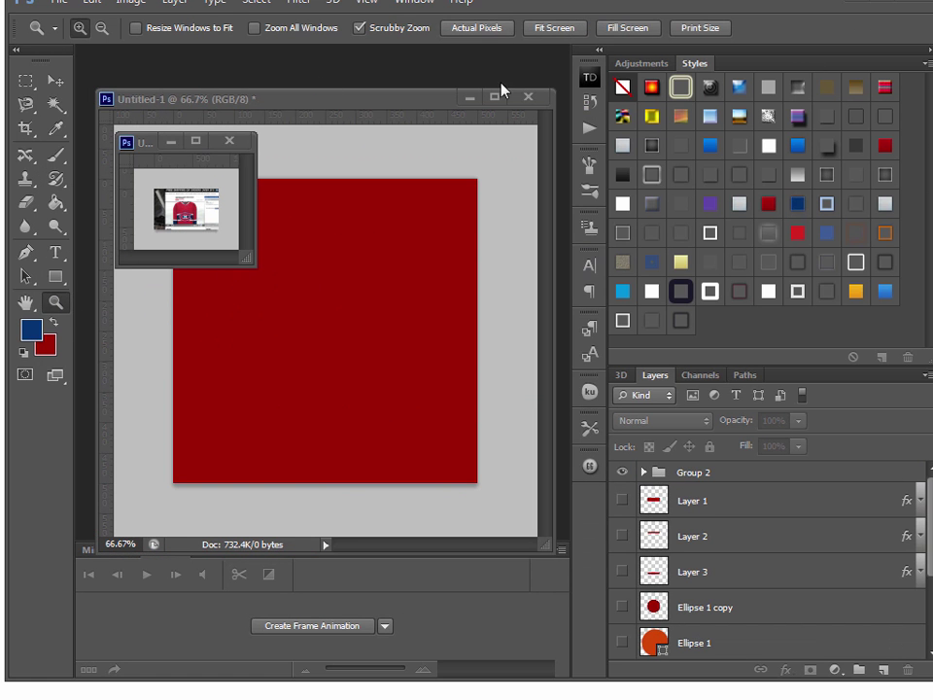
{"action": "left_click", "coordinate": [148, 142]}
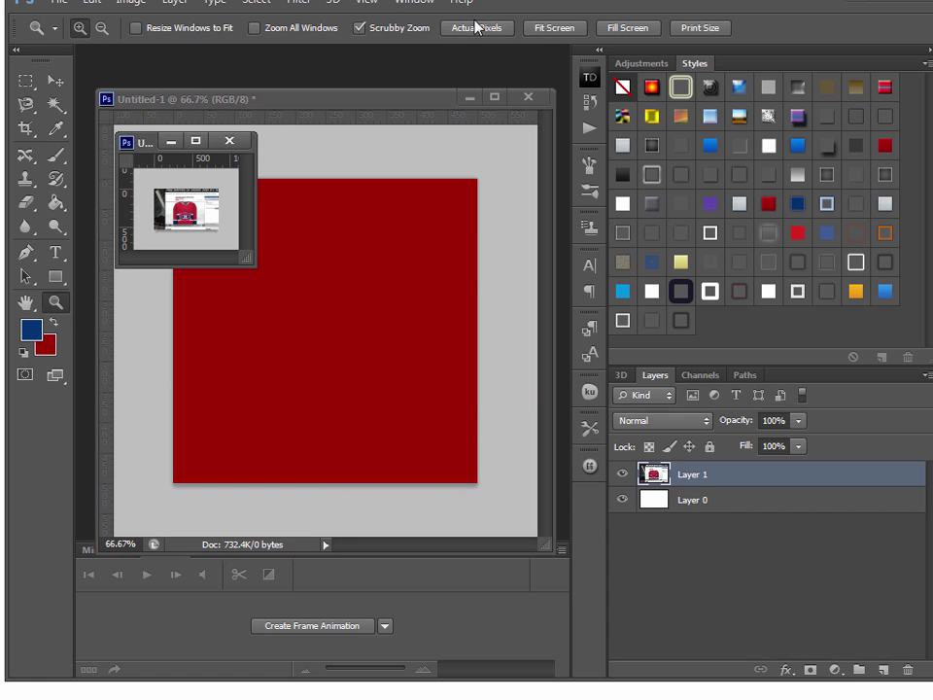
{"action": "left_click", "coordinate": [476, 27]}
{"action": "left_click_drag", "start_coordinate": [247, 264], "coordinate": [491, 516]}
{"action": "left_click_drag", "start_coordinate": [377, 139], "coordinate": [429, 144]}
{"action": "left_click_drag", "start_coordinate": [456, 517], "coordinate": [443, 519]}
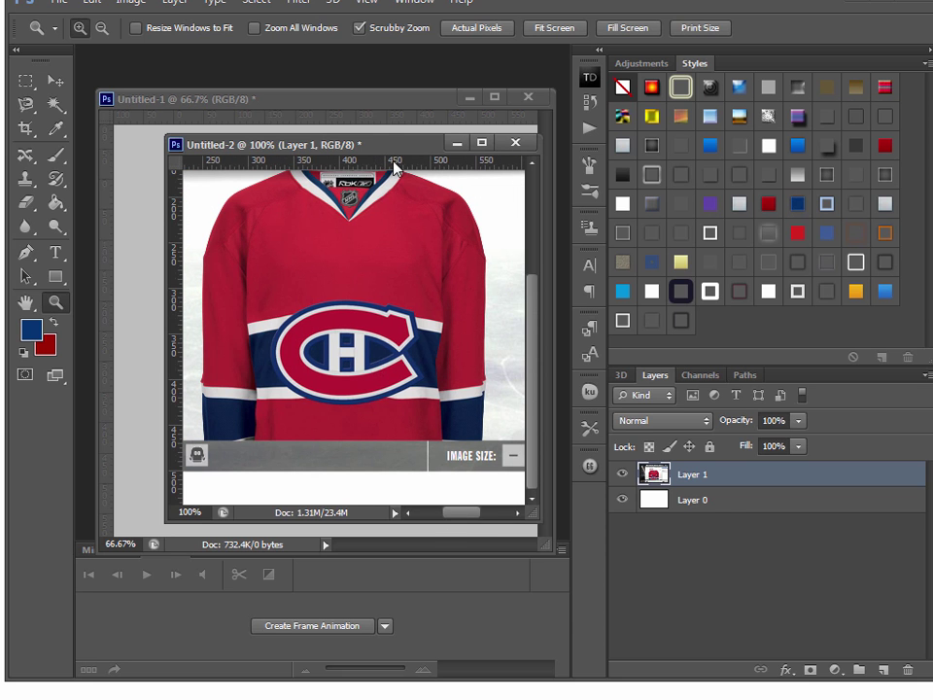
{"action": "left_click", "coordinate": [456, 142]}
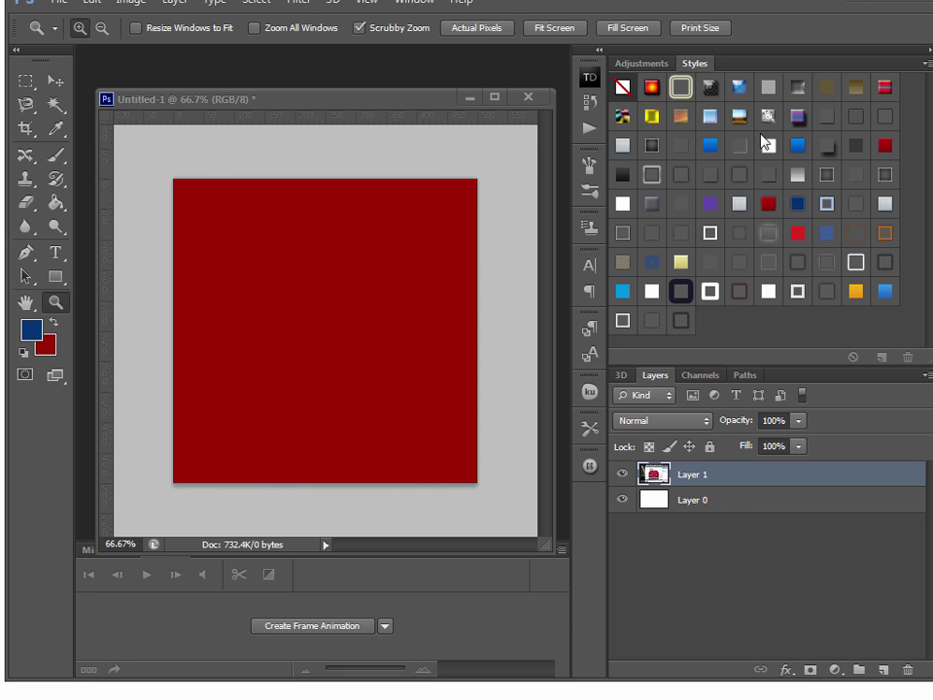
{"action": "left_click_drag", "start_coordinate": [425, 170], "coordinate": [425, 167]}
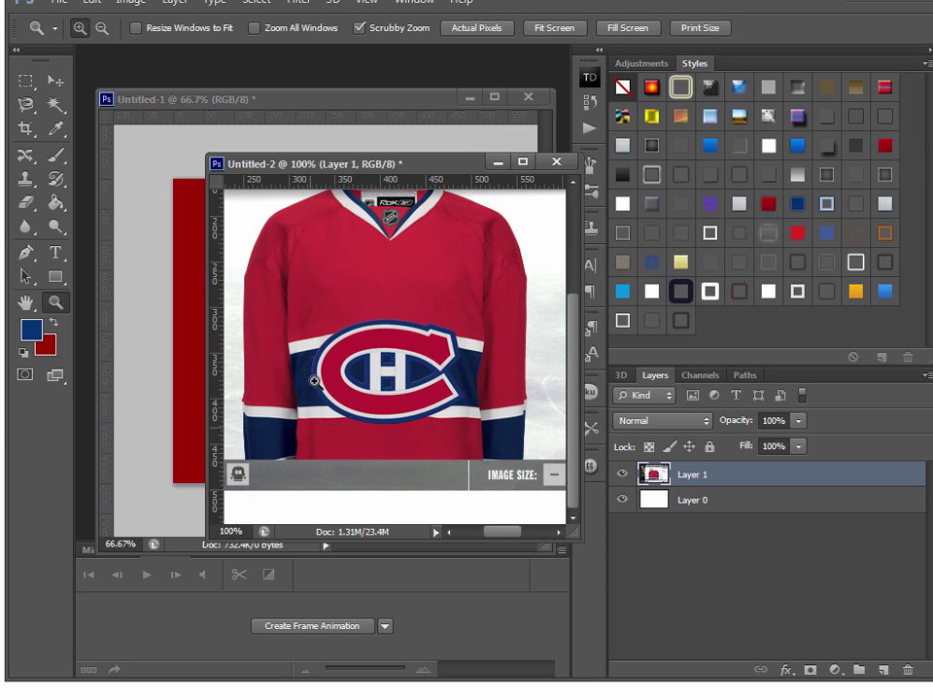
Review hab-logo-1.psd and front.jpg as design references, and close front.jpg and the jersey screenshot.
{"action": "key", "text": "ctrl+Tab"}
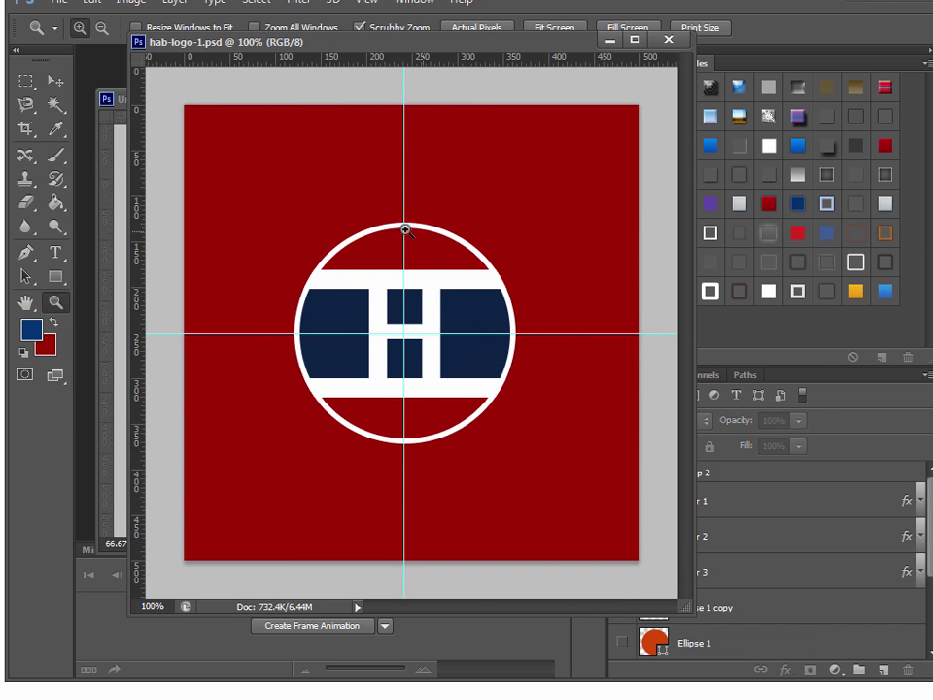
{"action": "key", "text": "ctrl+Tab"}
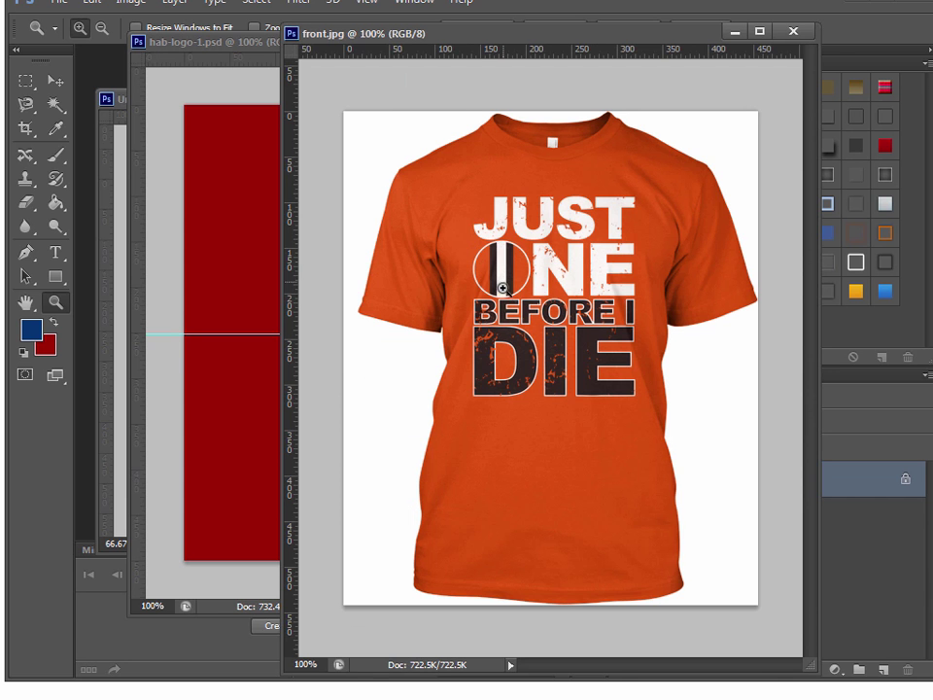
{"action": "key", "text": "ctrl+w"}
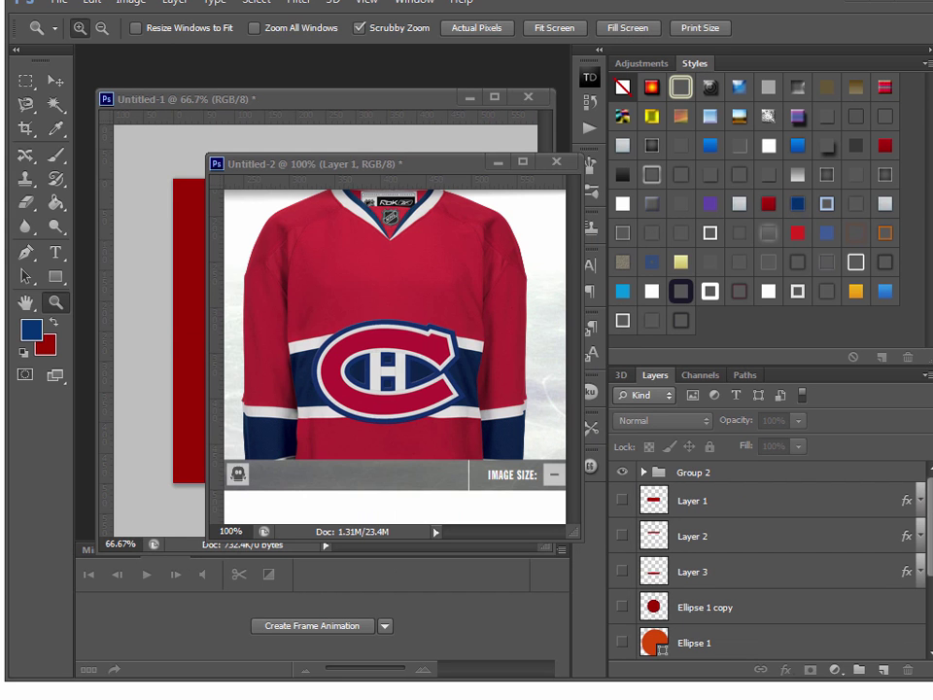
{"action": "left_click", "coordinate": [555, 161]}
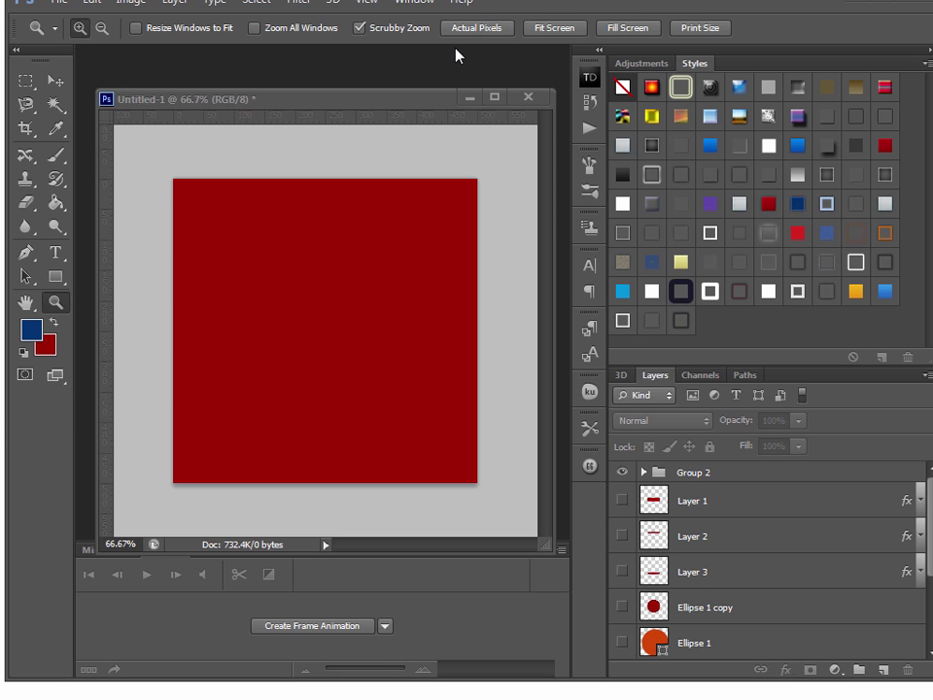
Draw a blue circle about 265 px wide with the Ellipse Tool in Untitled-1 and center it on the red canvas.
{"action": "left_click", "coordinate": [56, 277]}
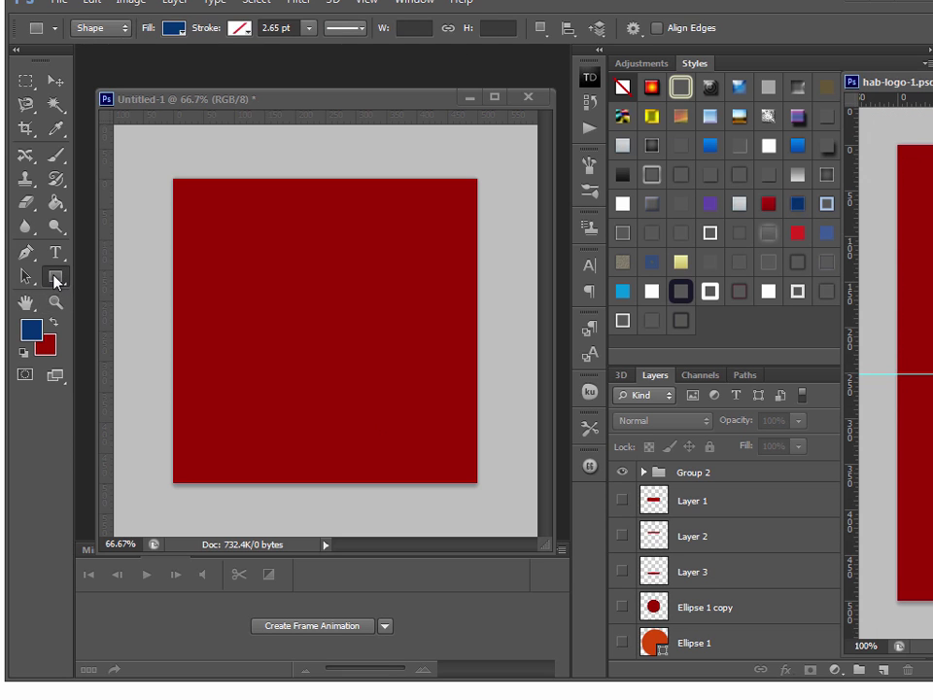
{"action": "left_click", "coordinate": [55, 278]}
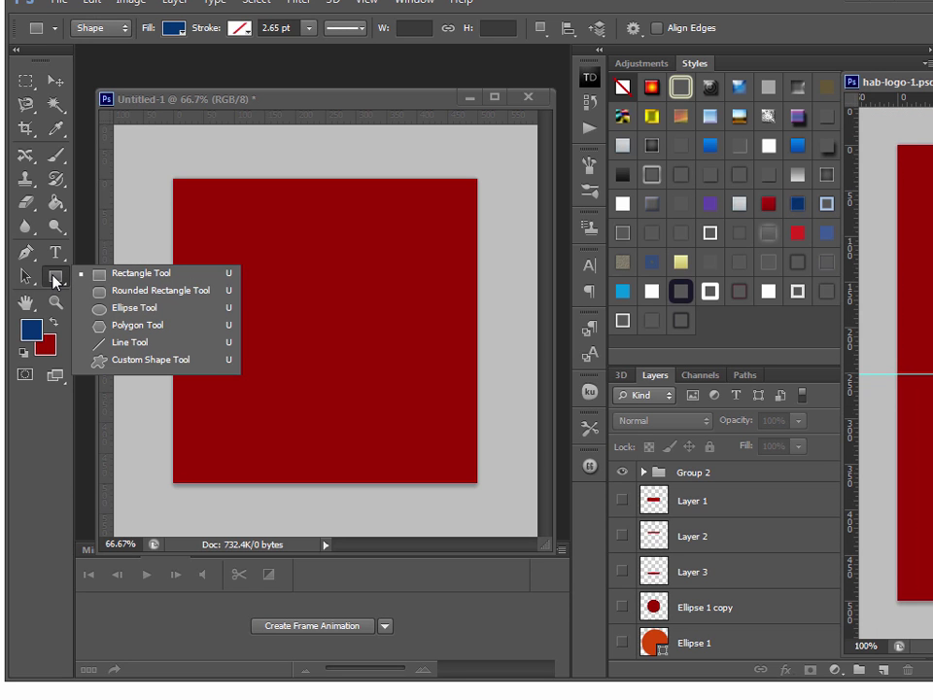
{"action": "left_click", "coordinate": [139, 309]}
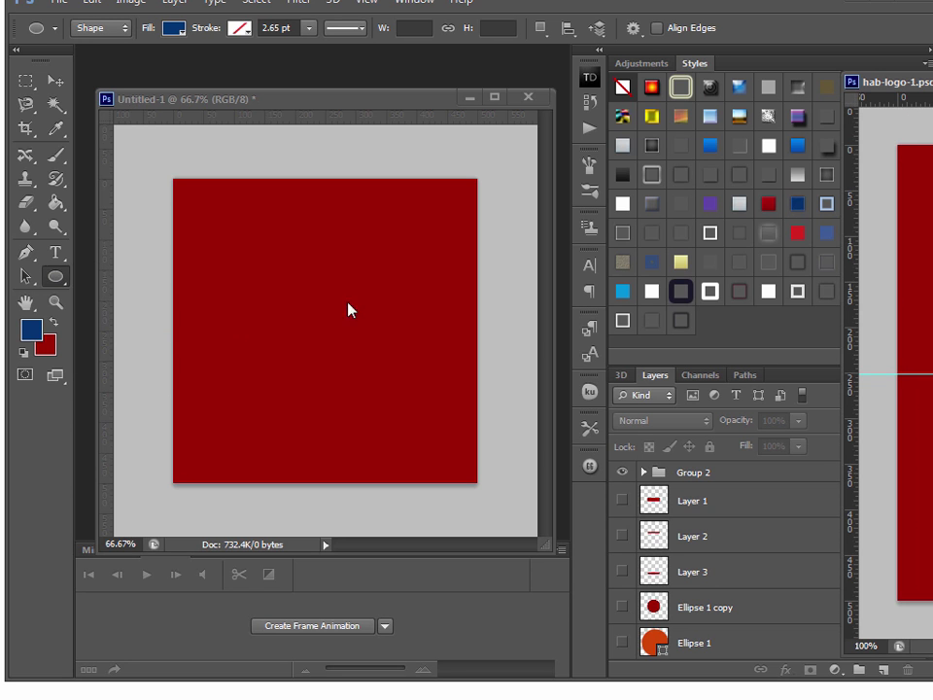
{"action": "left_click", "coordinate": [270, 284]}
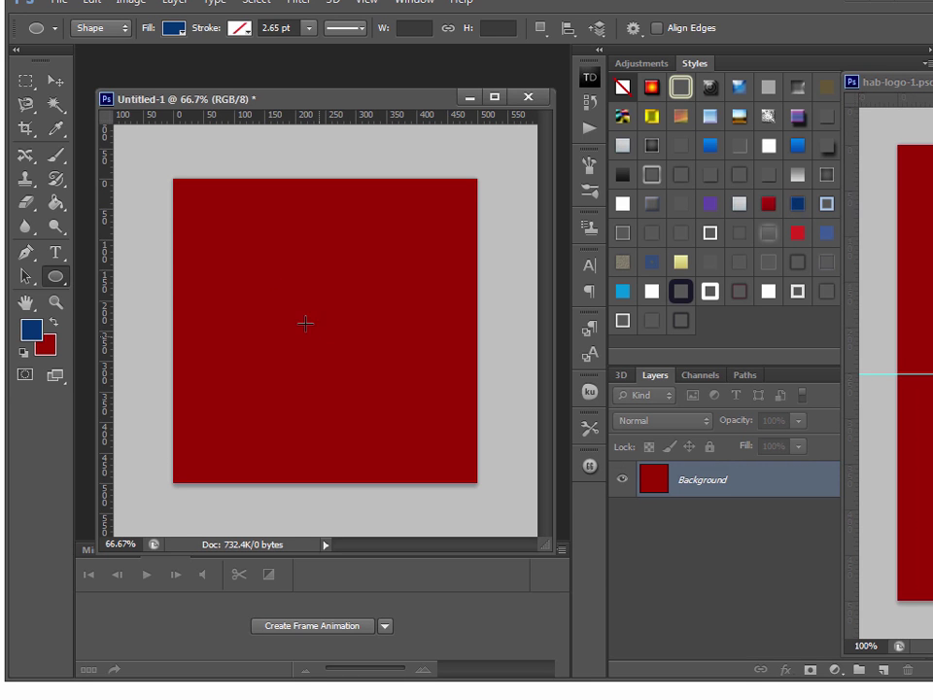
{"action": "left_click_drag", "start_coordinate": [264, 274], "coordinate": [435, 425]}
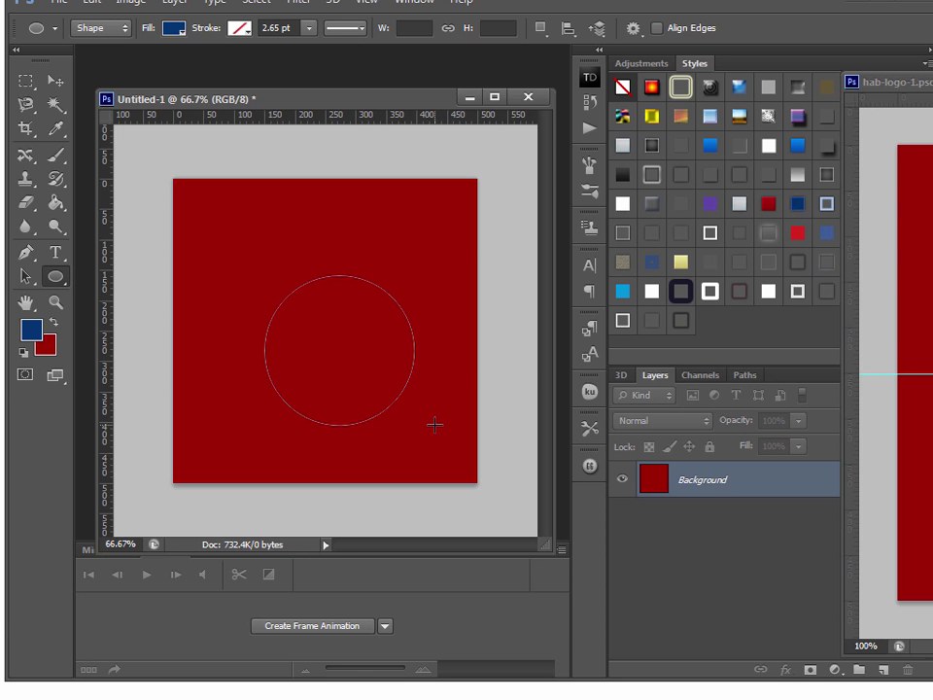
{"action": "left_click_drag", "start_coordinate": [434, 425], "coordinate": [425, 466]}
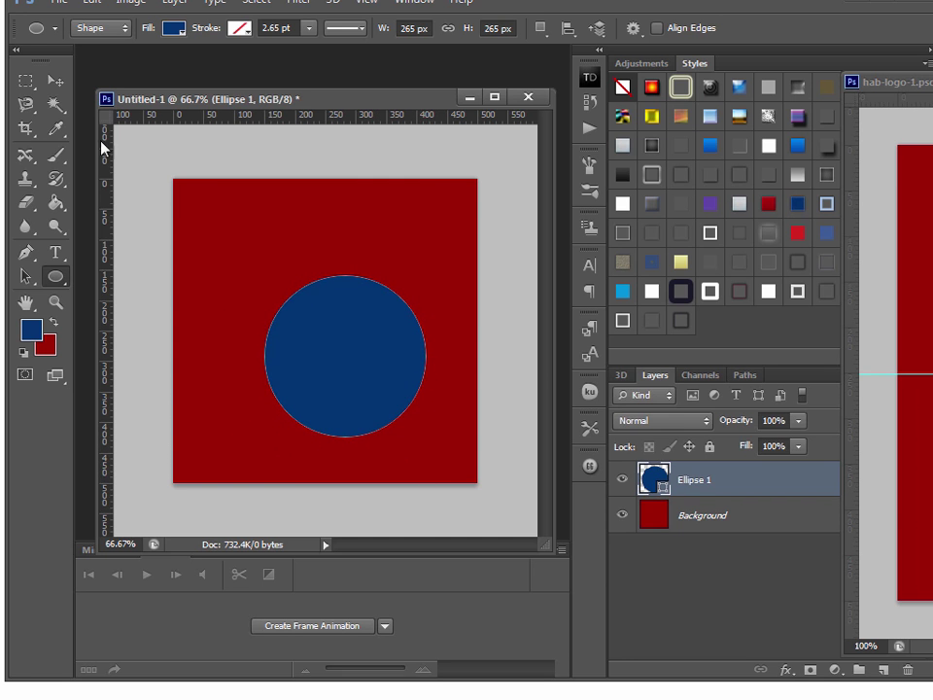
{"action": "left_click", "coordinate": [55, 86]}
{"action": "mouse_move", "coordinate": [360, 363]}
{"action": "left_mouse_down"}
{"action": "mouse_move", "coordinate": [348, 368]}
{"action": "mouse_move", "coordinate": [360, 373]}
{"action": "left_mouse_up"}
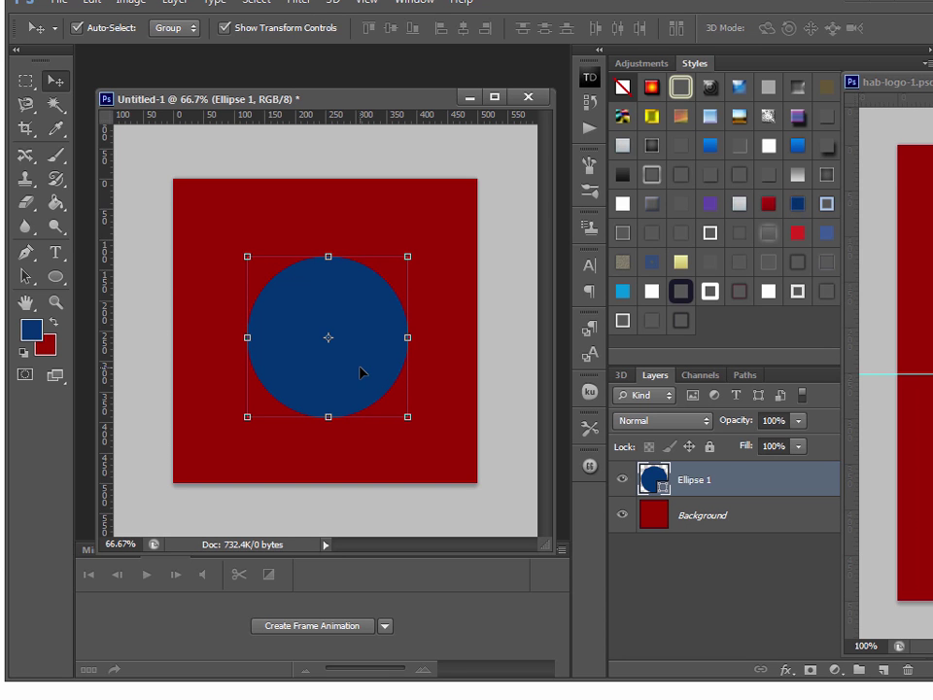
Save the circle document as logo2.psd in the Montreal folder.
{"action": "key", "text": "ctrl+s"}
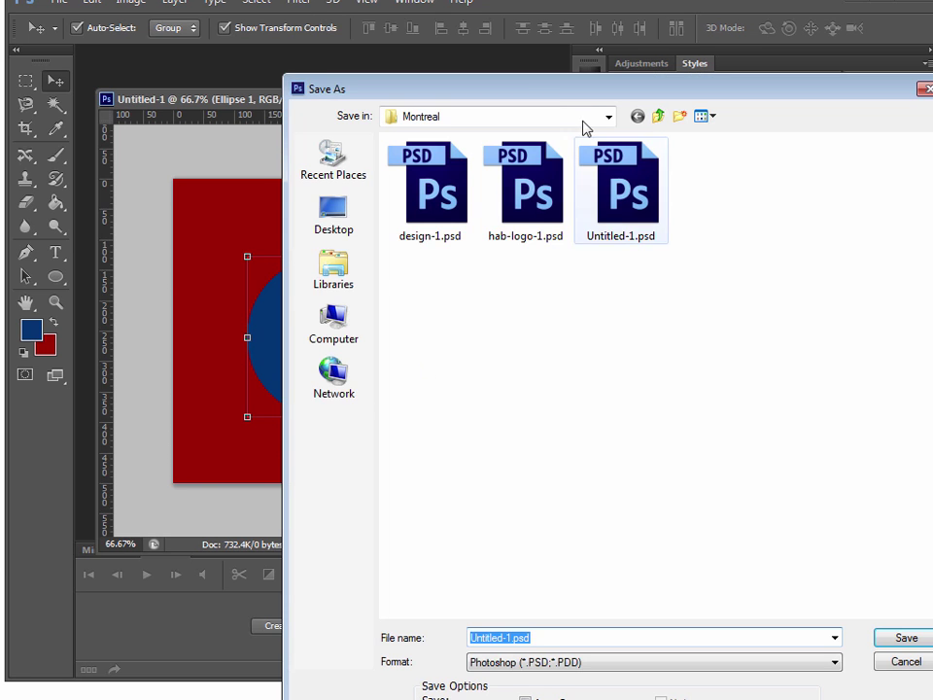
{"action": "left_click_drag", "start_coordinate": [562, 92], "coordinate": [403, 42]}
{"action": "key", "text": "Home"}
{"action": "key", "text": "Delete"}
{"action": "key", "text": "Delete"}
{"action": "key", "text": "Delete"}
{"action": "key", "text": "Delete"}
{"action": "key", "text": "Delete"}
{"action": "key", "text": "Delete"}
{"action": "key", "text": "Delete"}
{"action": "key", "text": "Delete"}
{"action": "key", "text": "Delete"}
{"action": "key", "text": "Delete"}
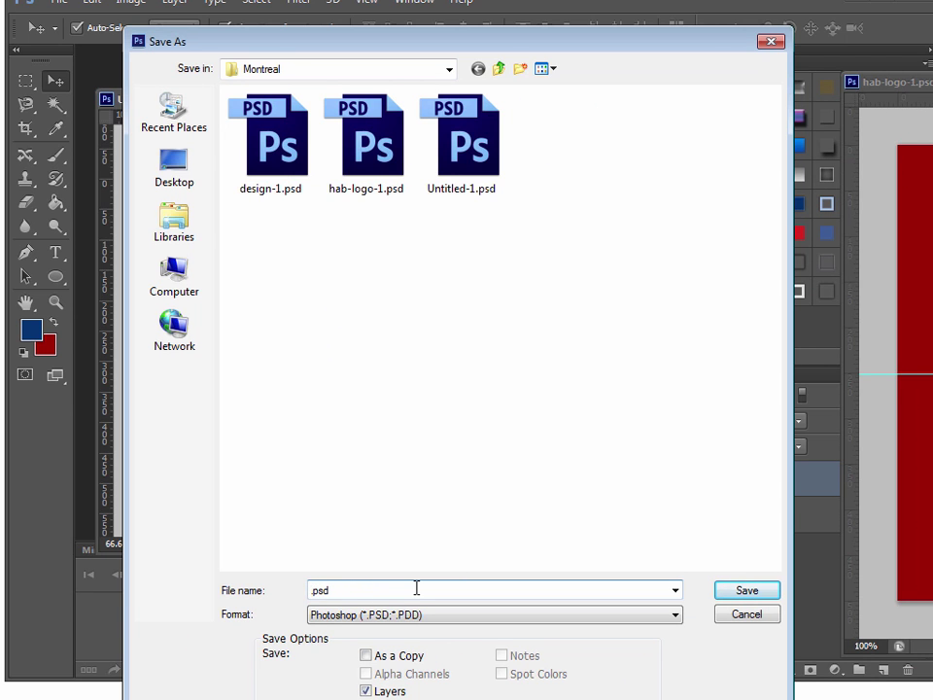
{"action": "type", "text": "logo2"}
{"action": "key", "text": "Return"}
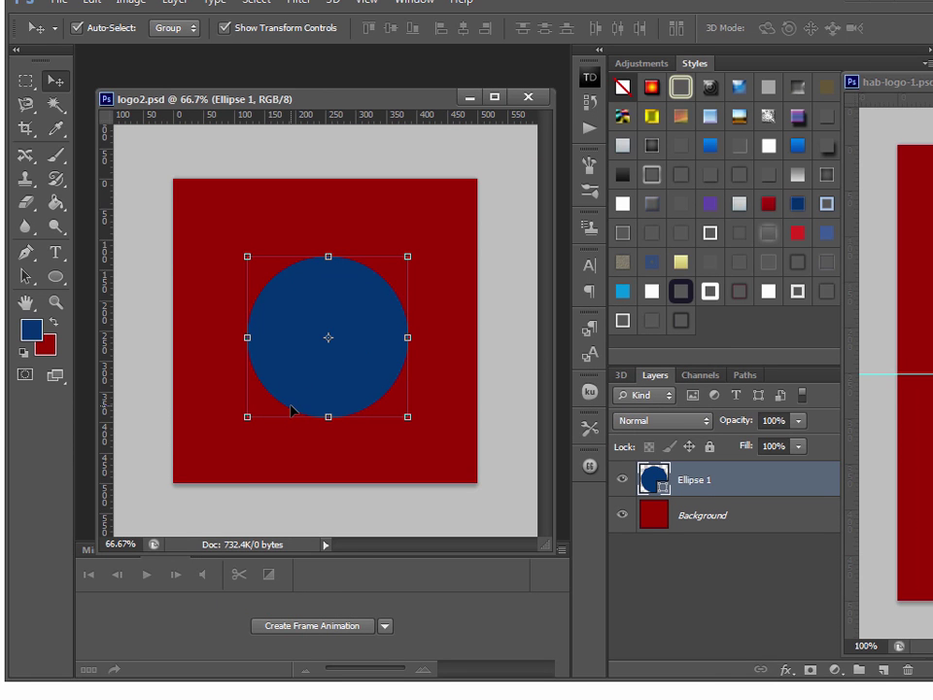
In hab-logo-1.psd, fill the Background layer with the blue foreground color and compare it with red by undoing and redoing the fill.
{"action": "left_click", "coordinate": [470, 96]}
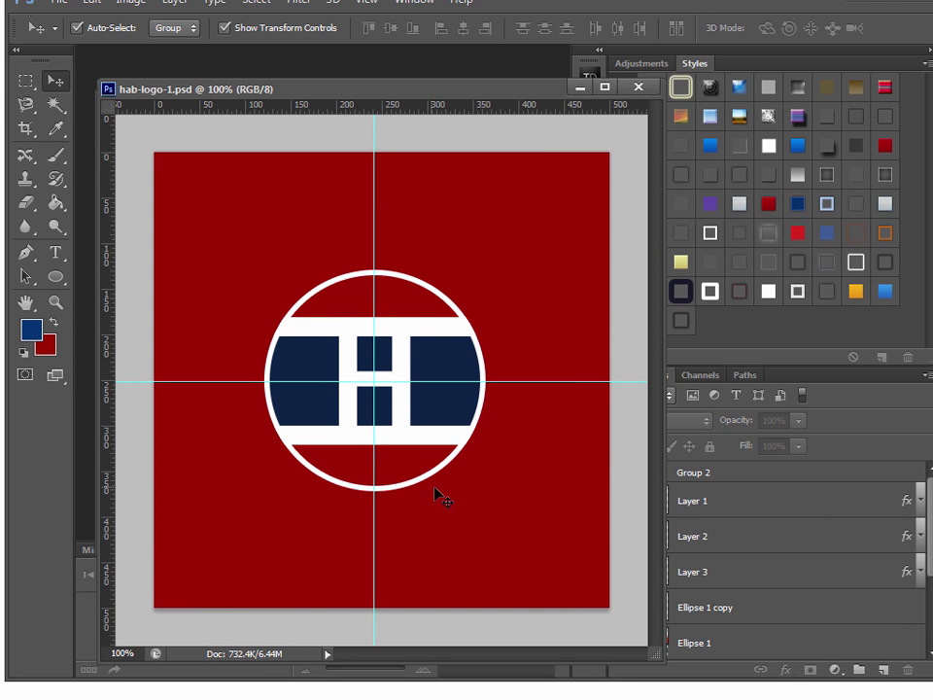
{"action": "scroll", "coordinate": [822, 622], "scroll_direction": "down", "scroll_amount": 4}
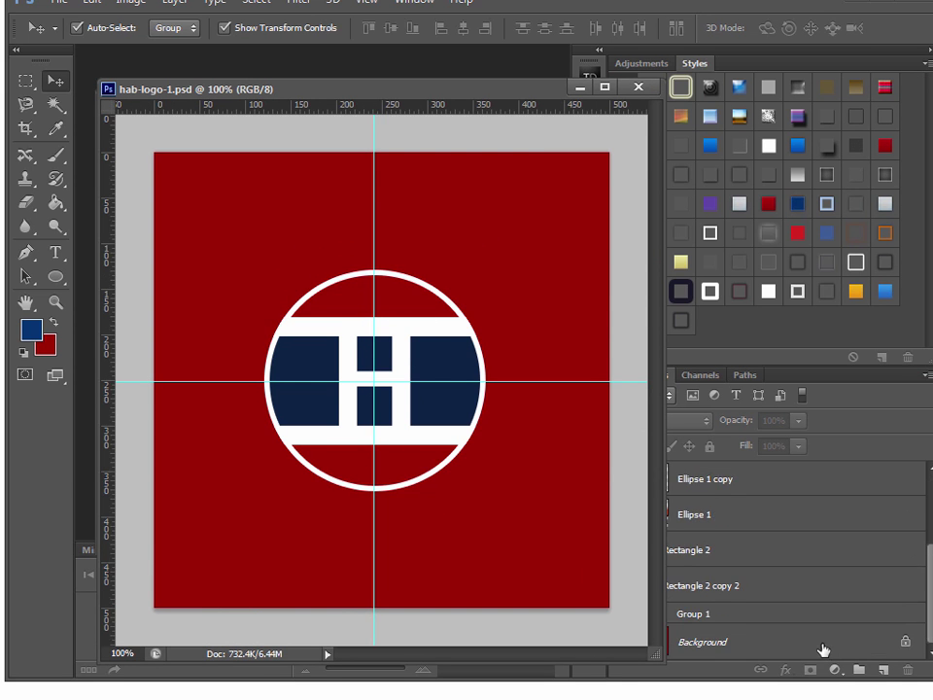
{"action": "left_click", "coordinate": [818, 647]}
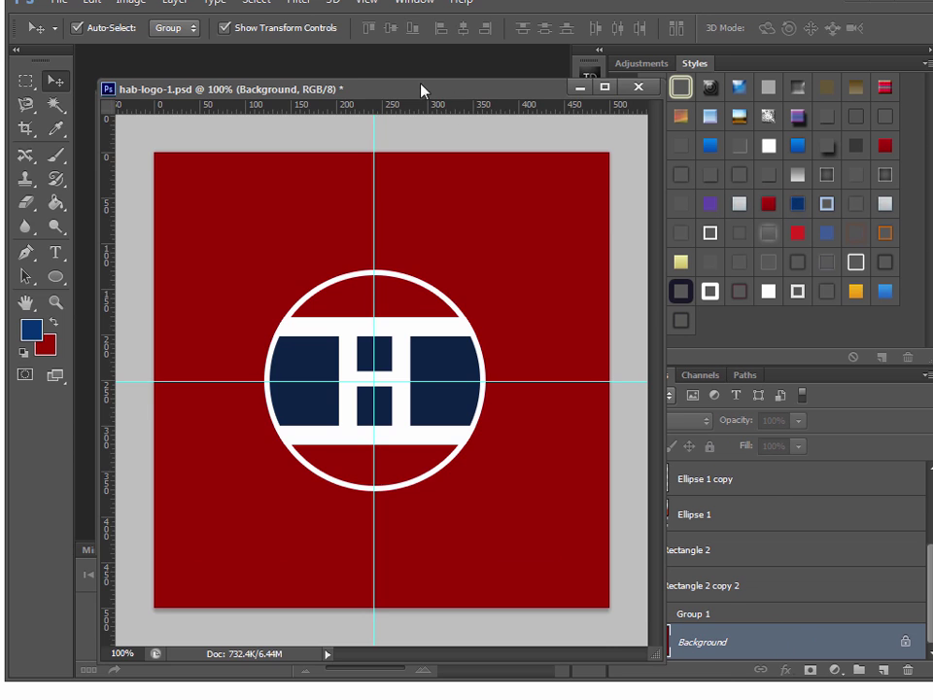
{"action": "left_click_drag", "start_coordinate": [420, 89], "coordinate": [346, 39]}
{"action": "key", "text": "alt+BackSpace"}
{"action": "key", "text": "ctrl+z"}
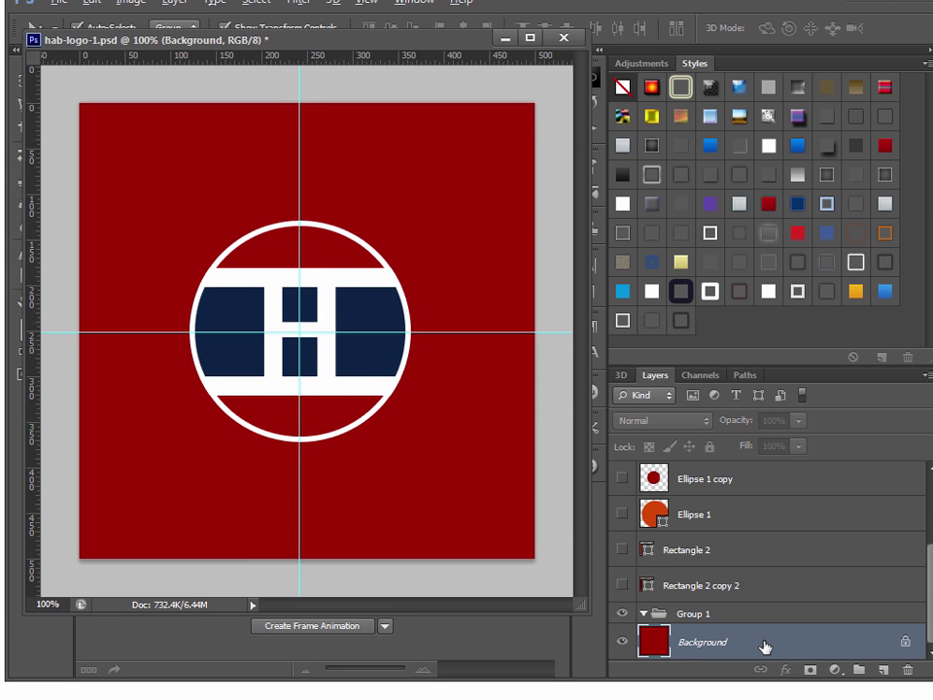
{"action": "key", "text": "ctrl+z"}
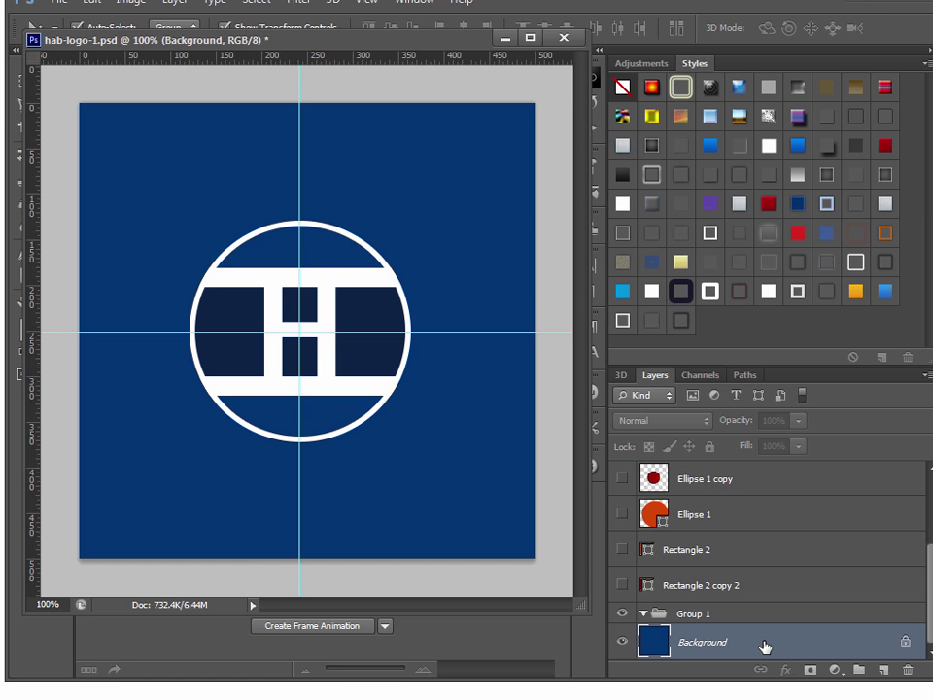
{"action": "key", "text": "ctrl+z"}
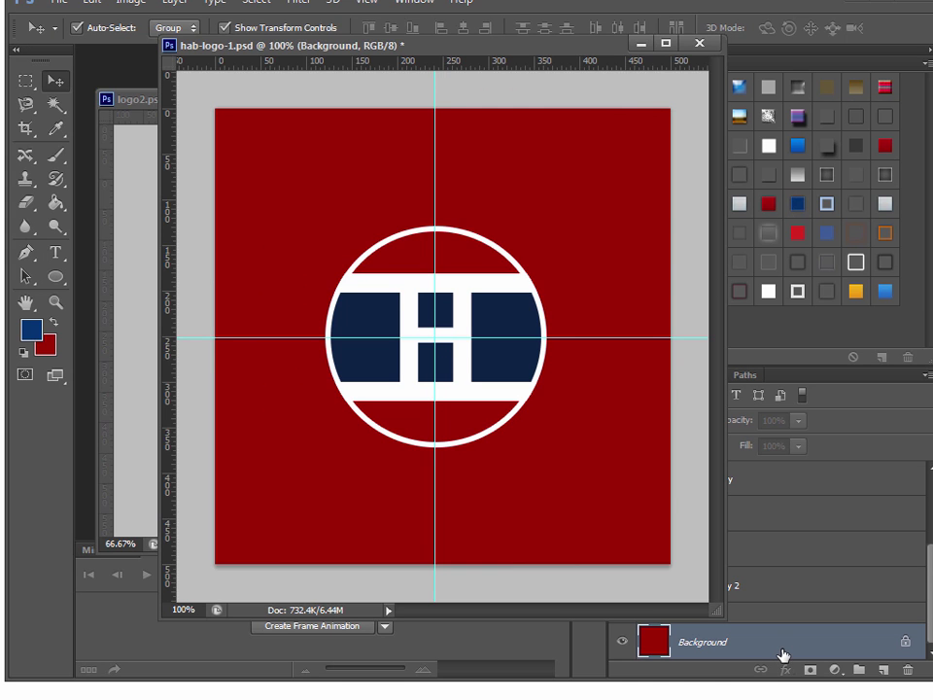
{"action": "key", "text": "ctrl+z"}
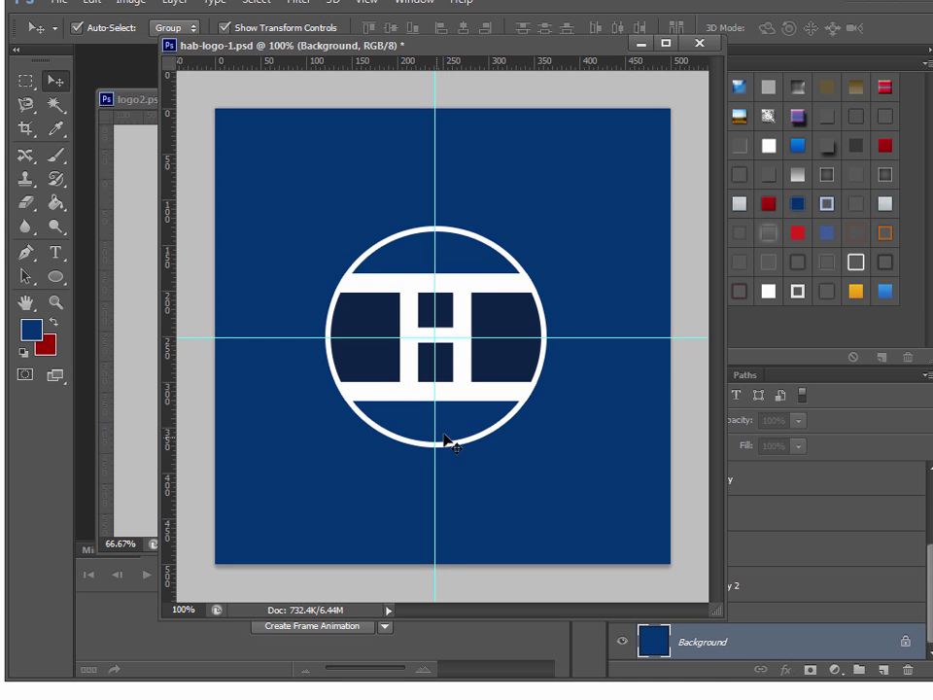
Check the H logo with the Background layer hidden and shown, refill that layer with the red background color and minimize the document.
{"action": "left_click", "coordinate": [622, 641]}
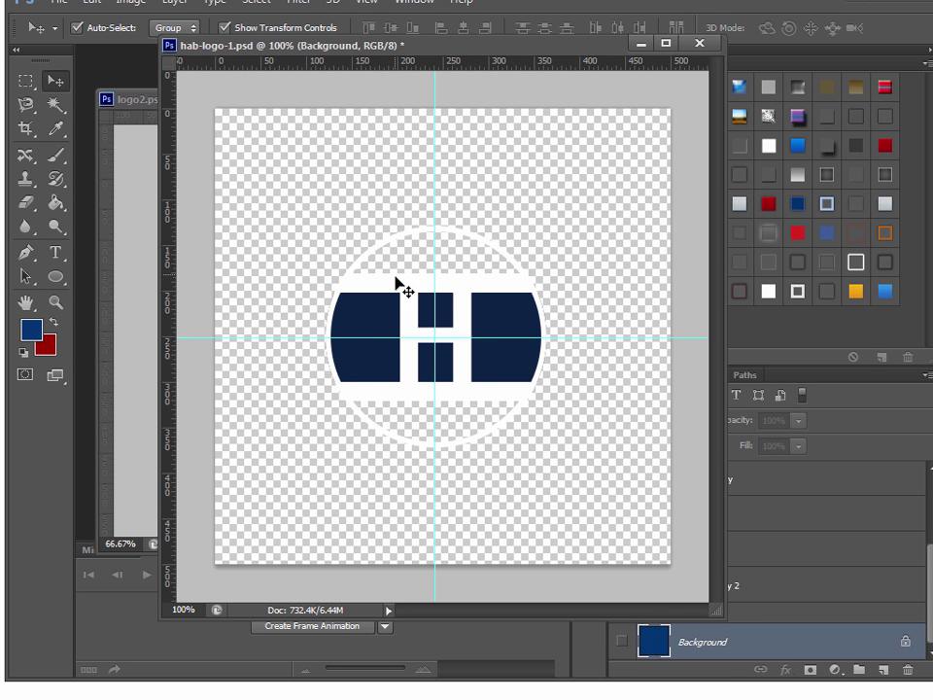
{"action": "left_click", "coordinate": [622, 641]}
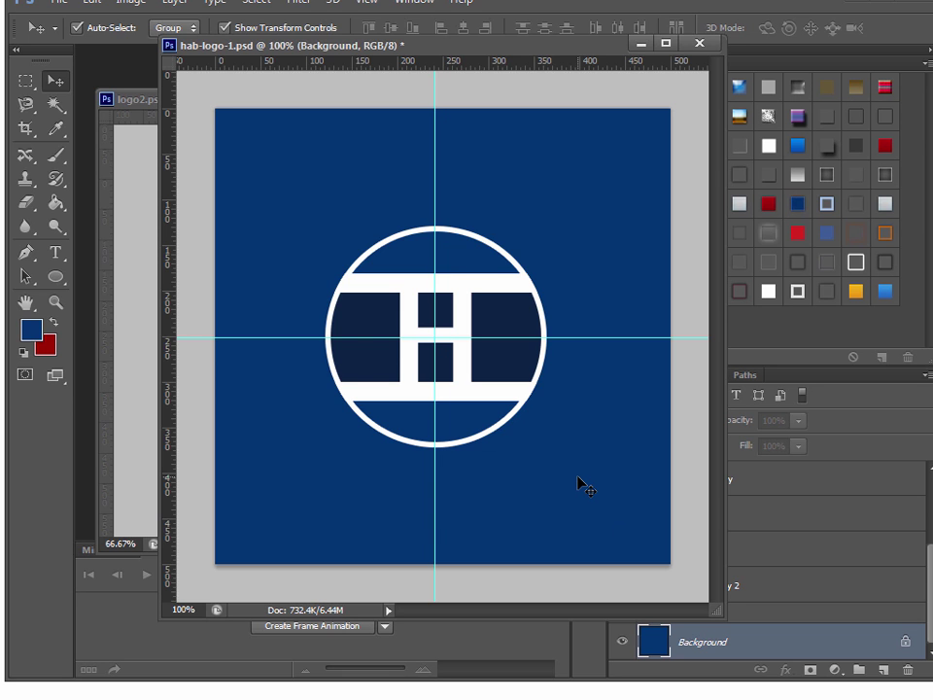
{"action": "key", "text": "ctrl+BackSpace"}
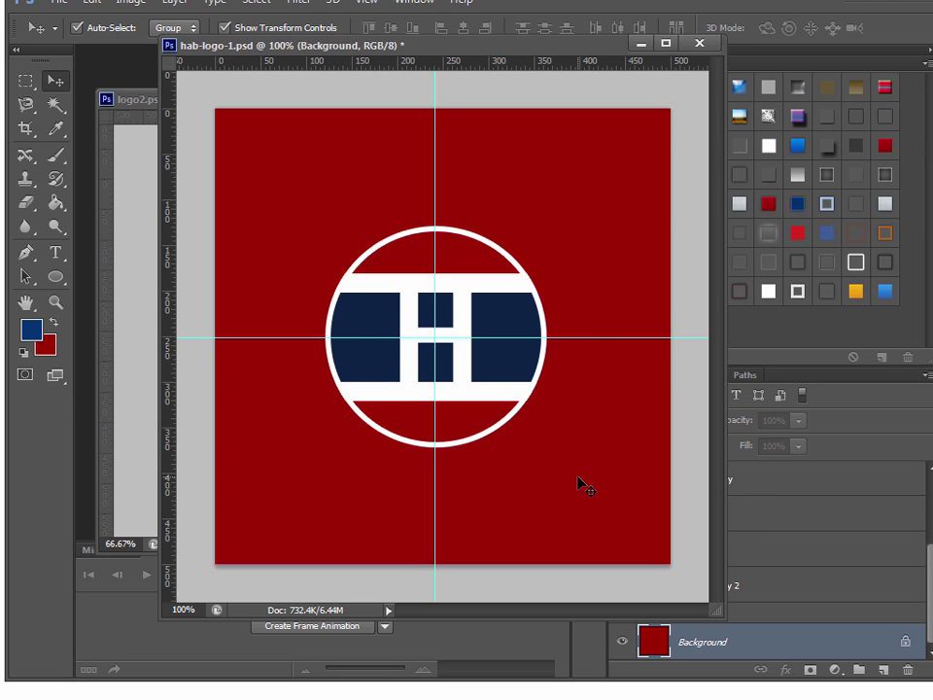
{"action": "left_click", "coordinate": [640, 43]}
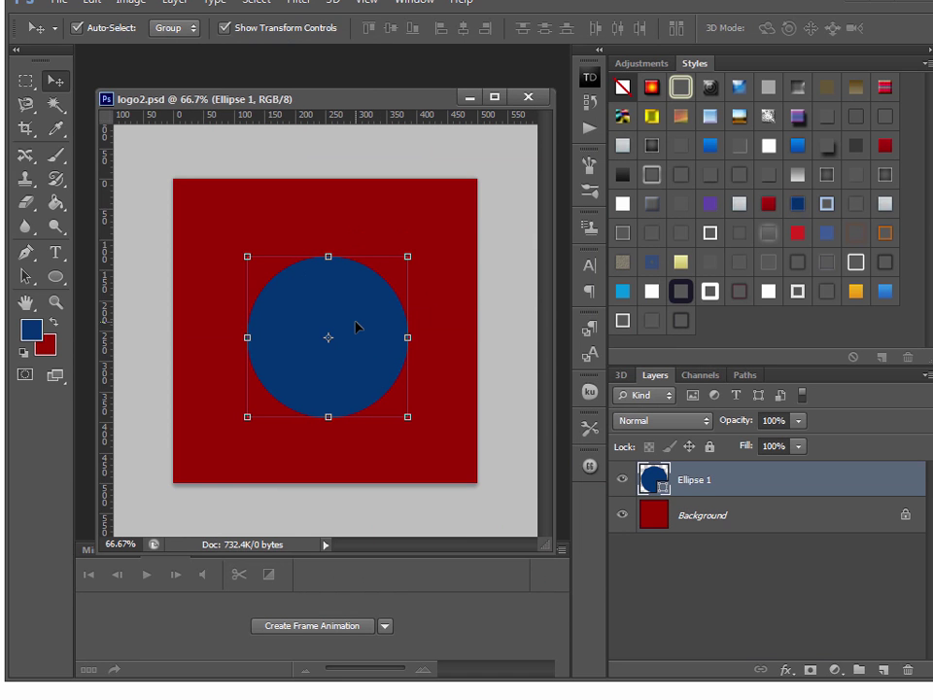
Open the blending options of the Ellipse 1 layer in logo2.psd and set its fill opacity to 0%.
{"action": "left_click", "coordinate": [797, 447]}
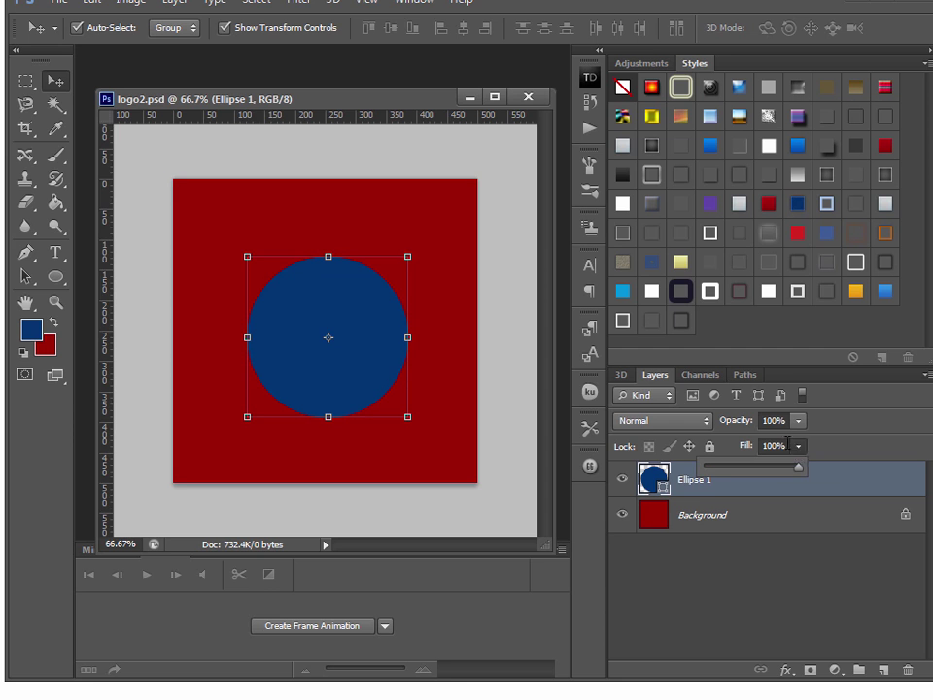
{"action": "left_click", "coordinate": [843, 482]}
{"action": "double_click", "coordinate": [782, 484]}
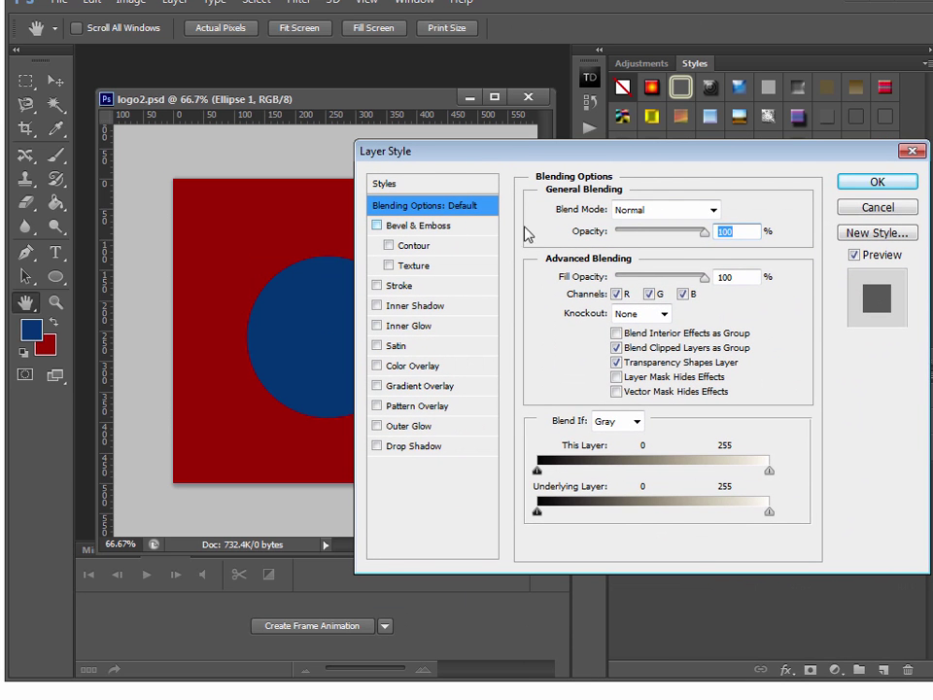
{"action": "left_click_drag", "start_coordinate": [706, 277], "coordinate": [614, 277]}
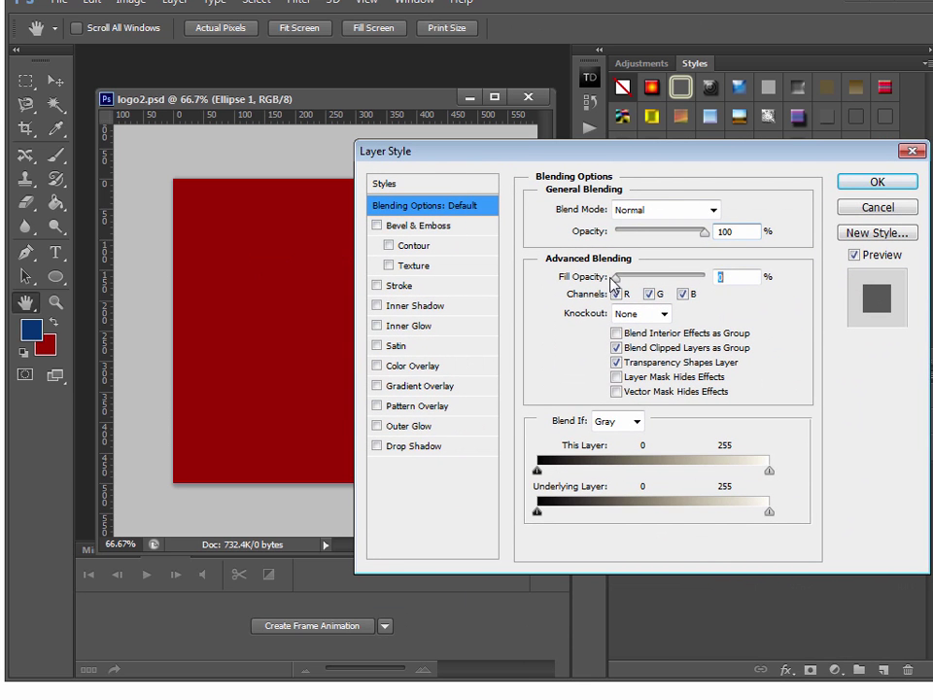
Give the Ellipse 1 circle a white 6 px outside stroke and save the document.
{"action": "left_click_drag", "start_coordinate": [618, 157], "coordinate": [596, 167]}
{"action": "left_click", "coordinate": [473, 301]}
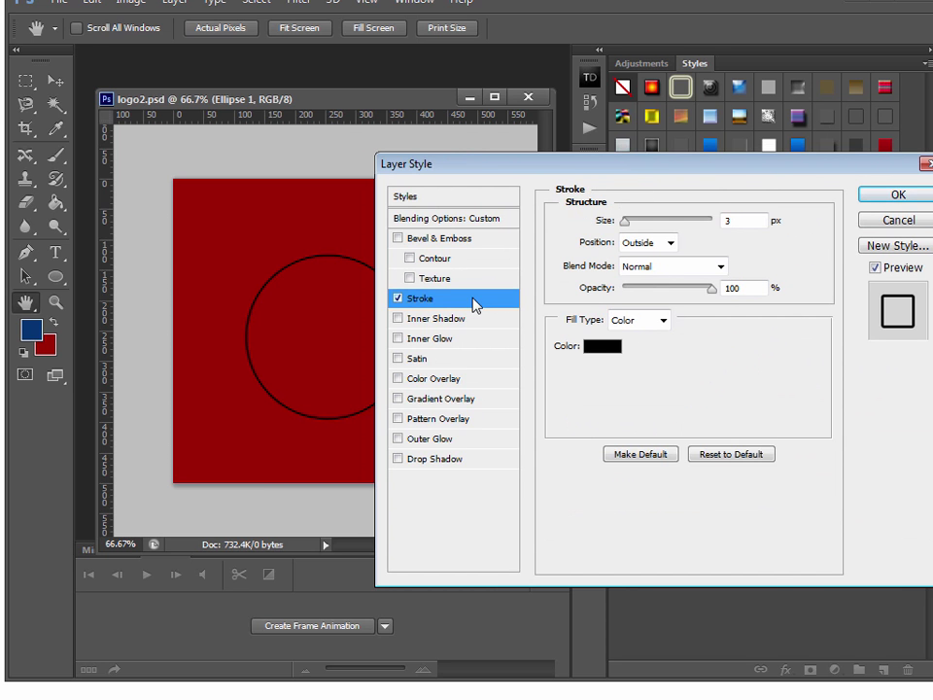
{"action": "left_click", "coordinate": [602, 347]}
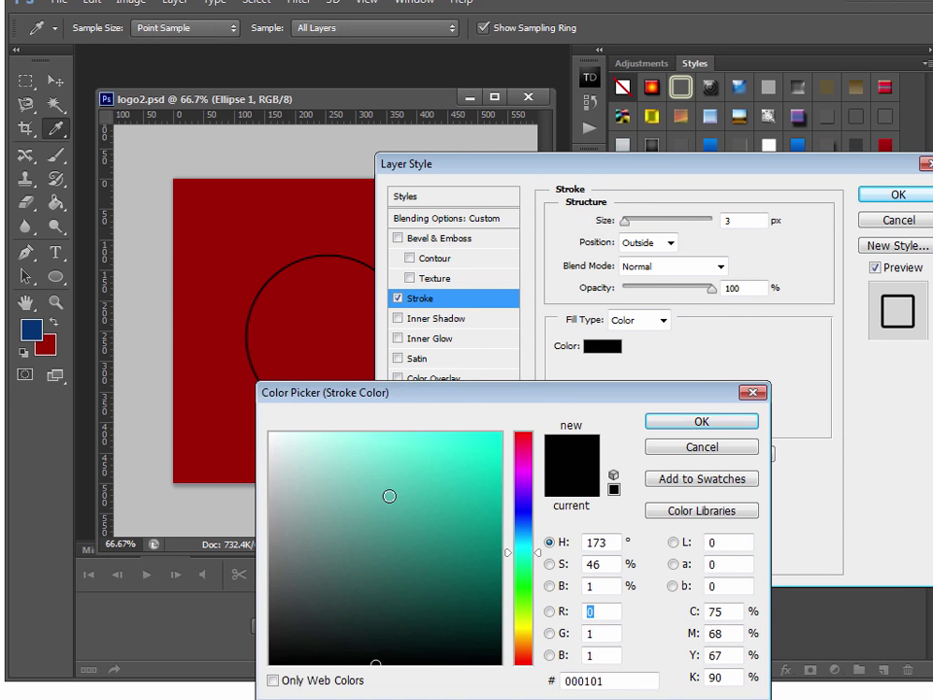
{"action": "left_click", "coordinate": [270, 432]}
{"action": "left_click", "coordinate": [700, 421]}
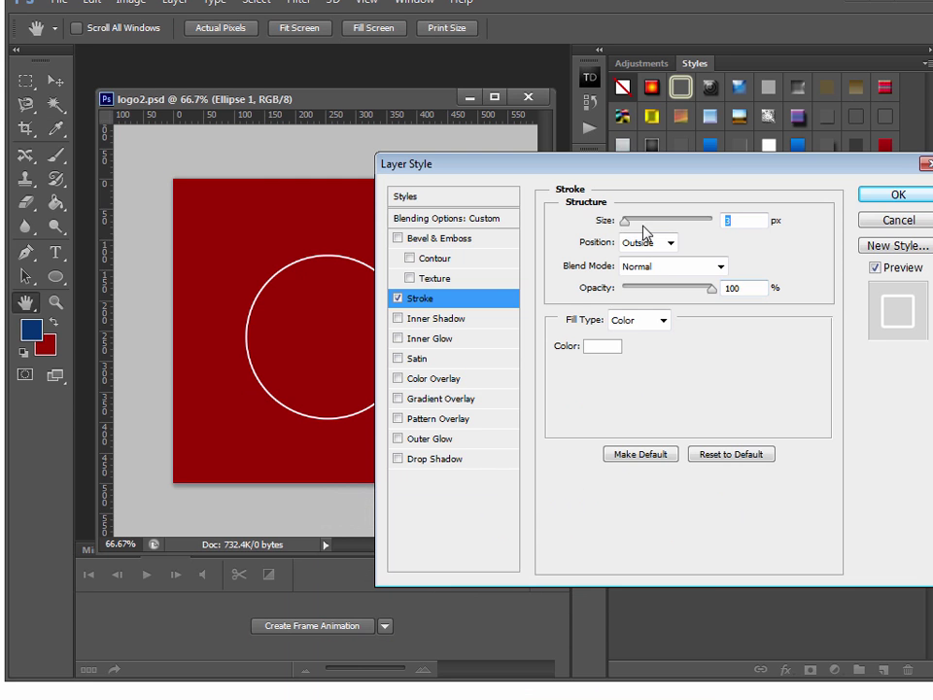
{"action": "left_click_drag", "start_coordinate": [627, 227], "coordinate": [630, 227]}
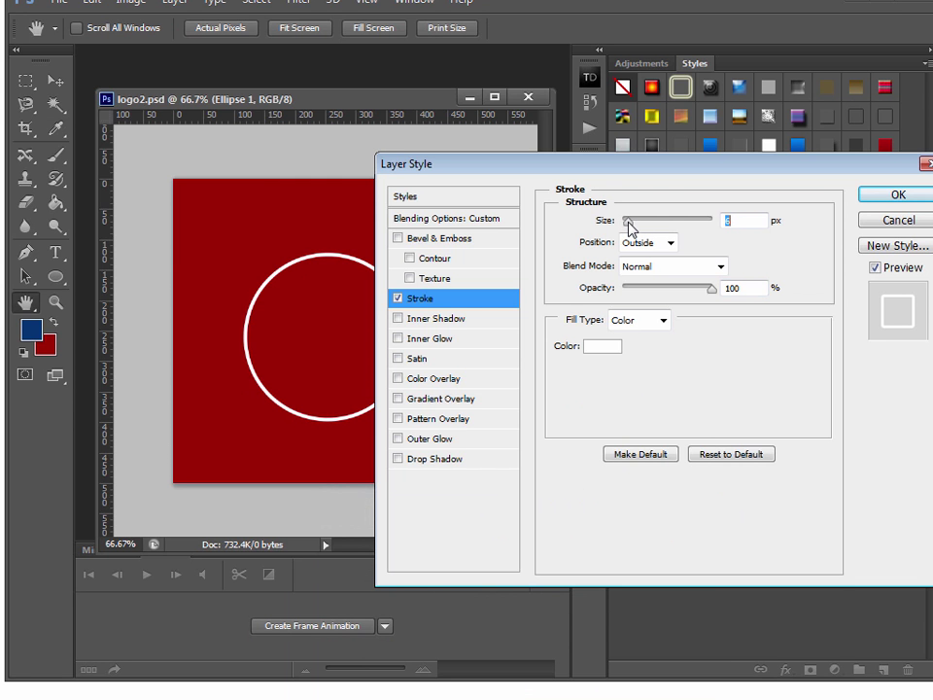
{"action": "left_click", "coordinate": [896, 193]}
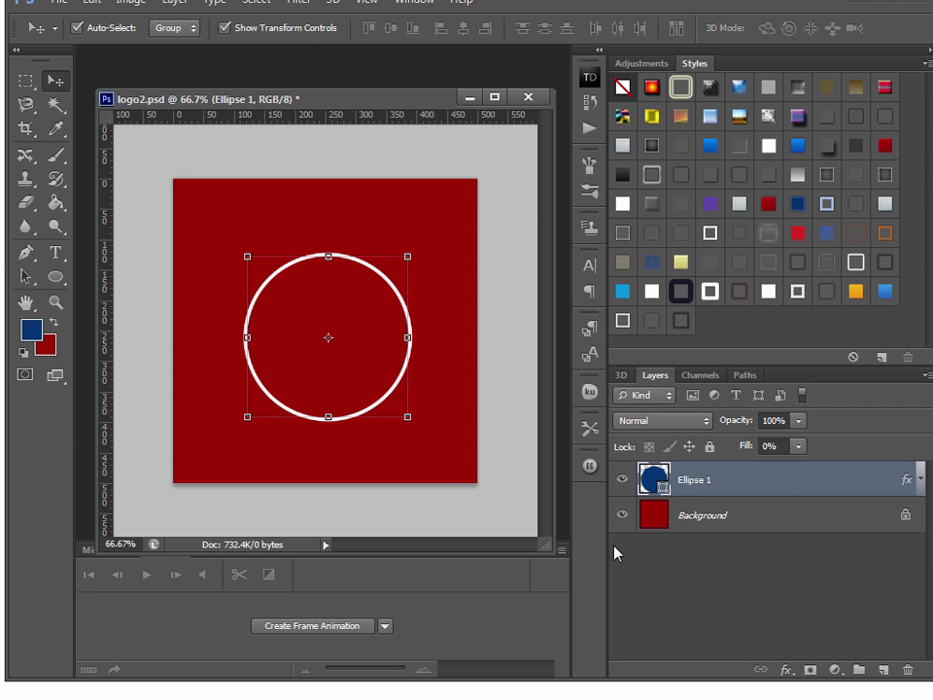
{"action": "key", "text": "ctrl+s"}
Add the letter H as 72 pt Arial Bold text and move it to the middle of the circle.
{"action": "left_click", "coordinate": [56, 251]}
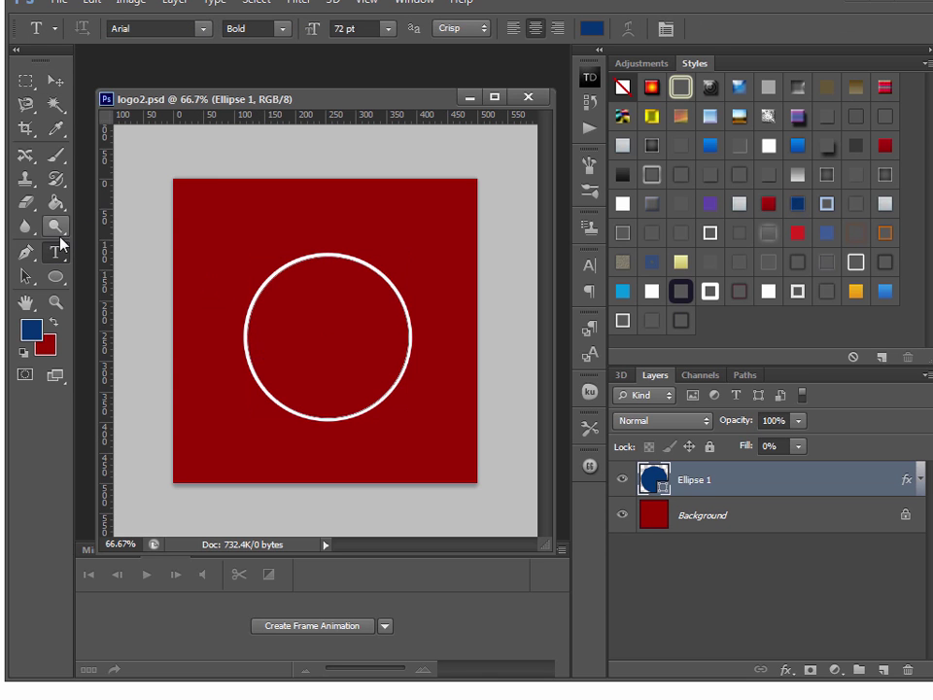
{"action": "left_click", "coordinate": [219, 248]}
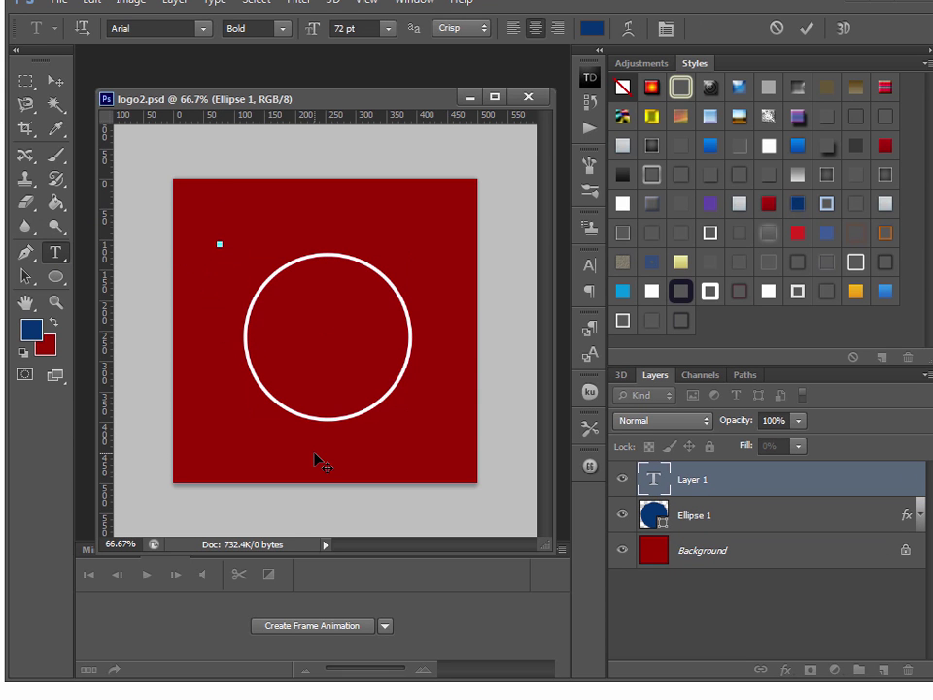
{"action": "type", "text": "H"}
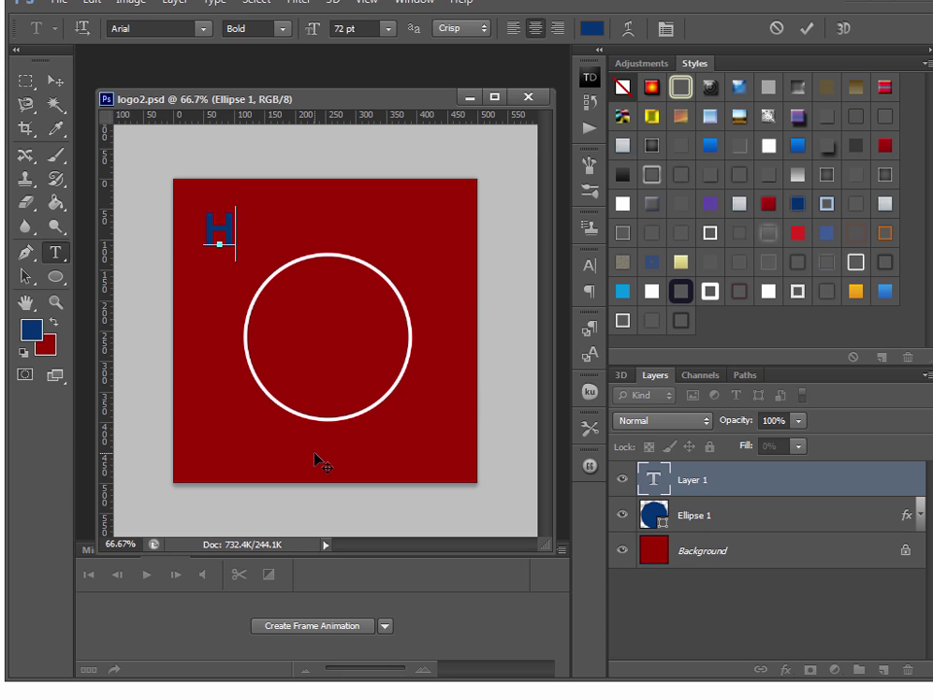
{"action": "left_click", "coordinate": [55, 81]}
{"action": "left_click_drag", "start_coordinate": [234, 237], "coordinate": [333, 338]}
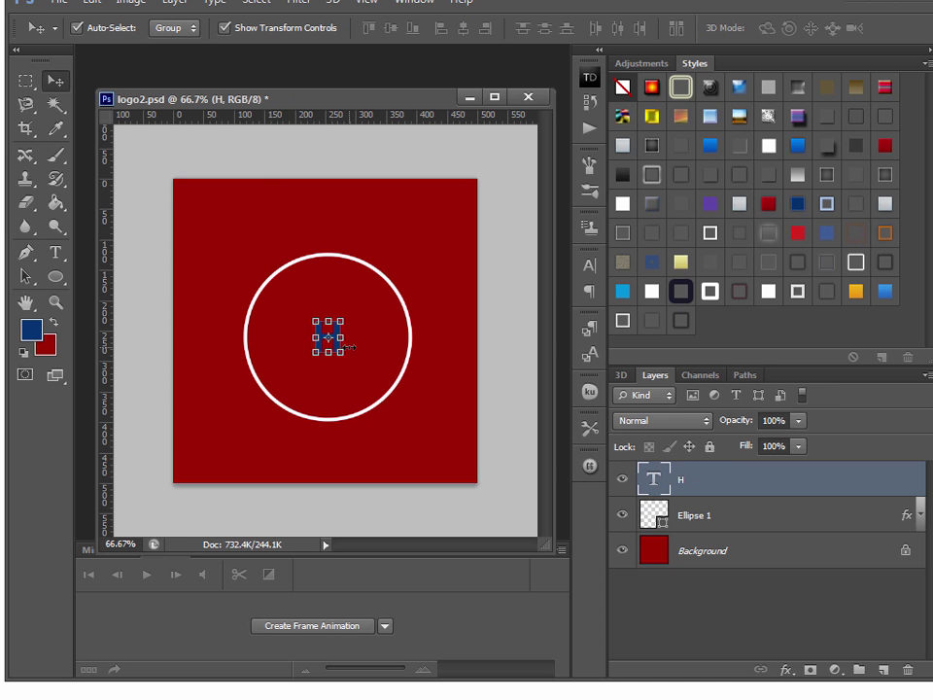
Choose Arial Bold for the H text and set its color to white.
{"action": "left_click", "coordinate": [589, 265]}
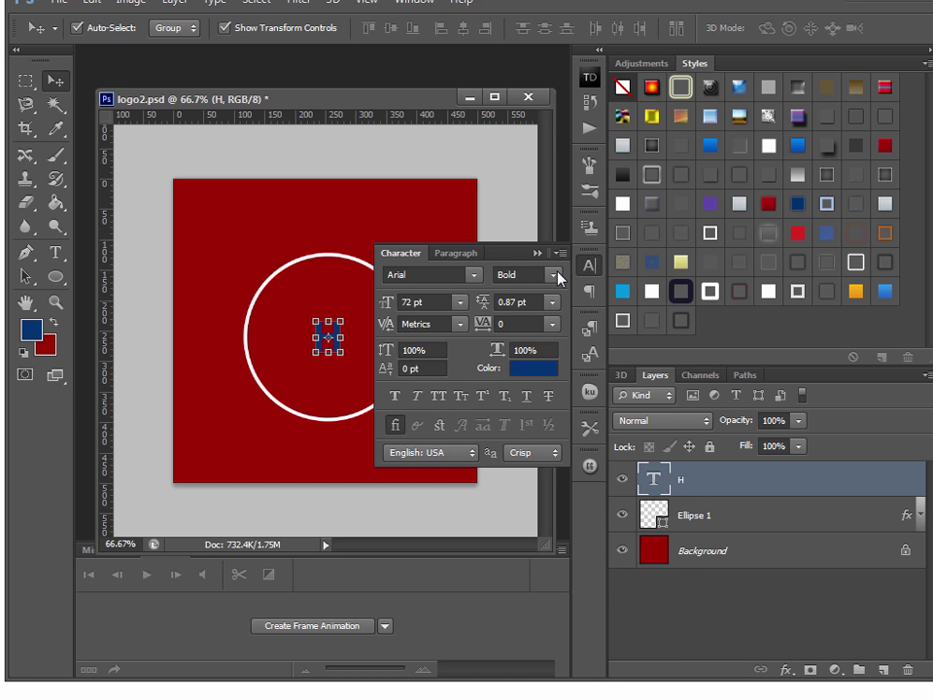
{"action": "left_click", "coordinate": [474, 275]}
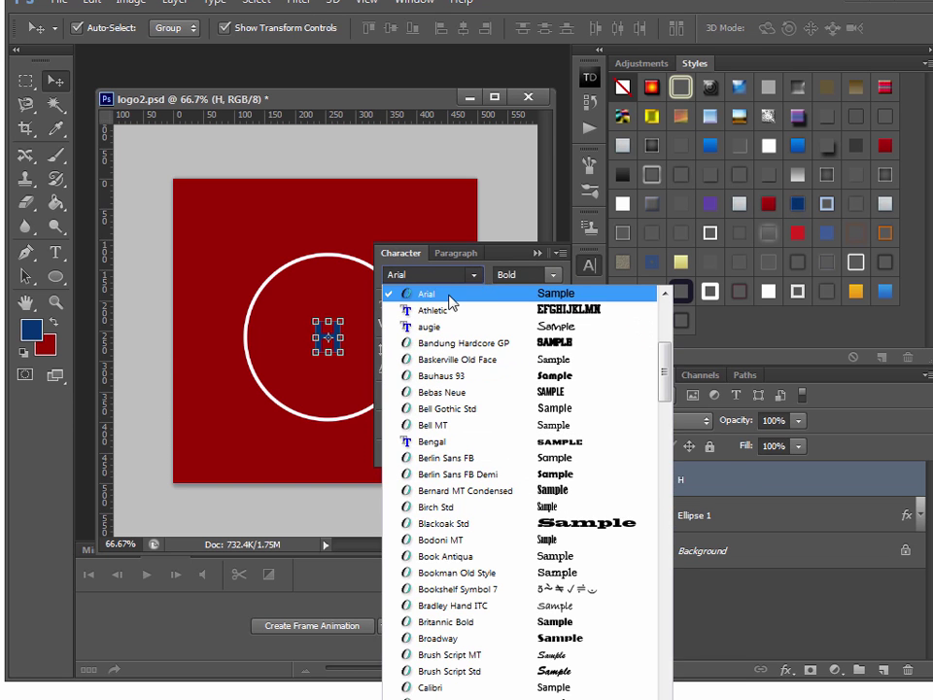
{"action": "left_click", "coordinate": [449, 297]}
{"action": "left_click", "coordinate": [552, 275]}
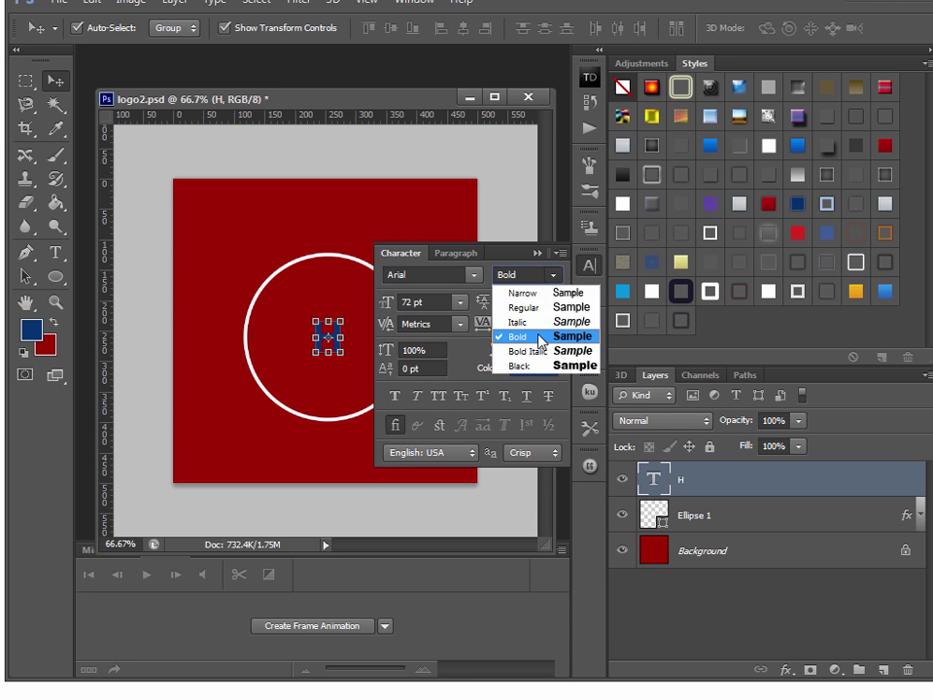
{"action": "left_click", "coordinate": [541, 336]}
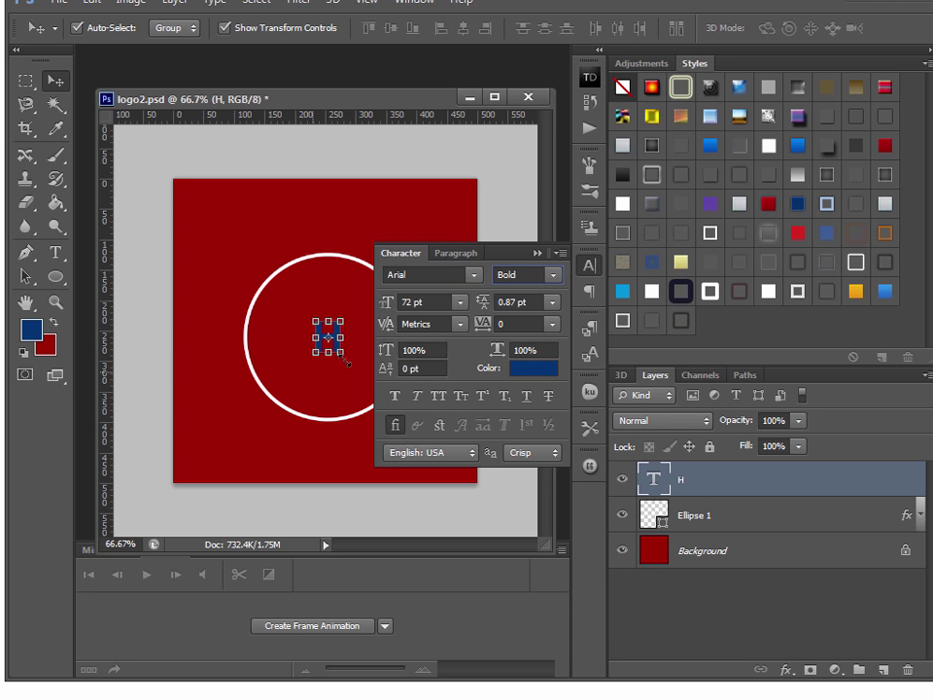
{"action": "left_click", "coordinate": [531, 376]}
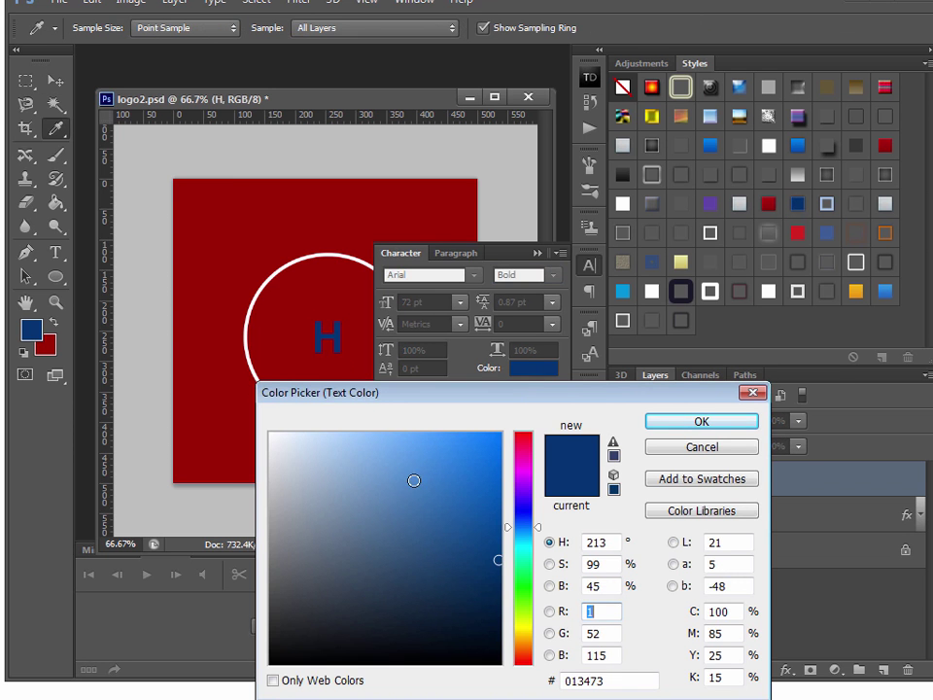
{"action": "left_click", "coordinate": [271, 433]}
{"action": "left_click", "coordinate": [683, 429]}
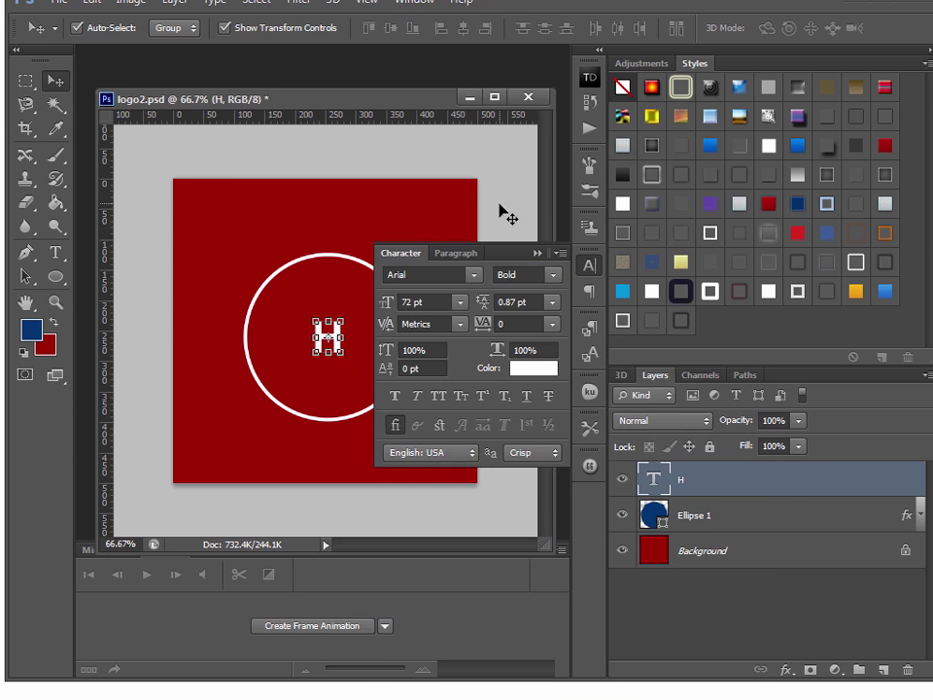
{"action": "left_click", "coordinate": [540, 252]}
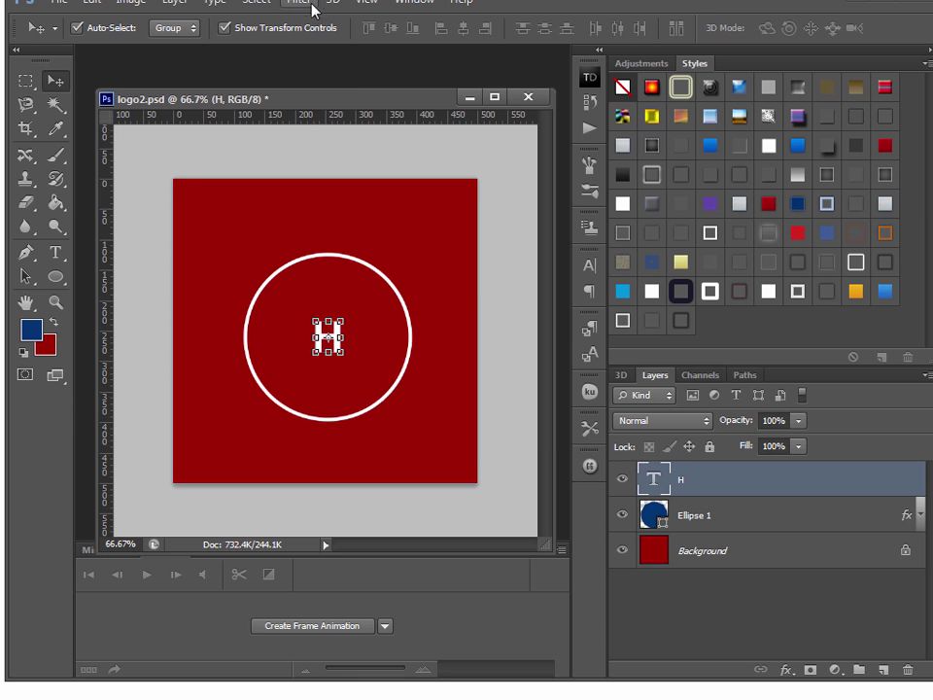
Scale the H proportionally to about 199% and move it down to the middle of the circle.
{"action": "left_click", "coordinate": [365, 3]}
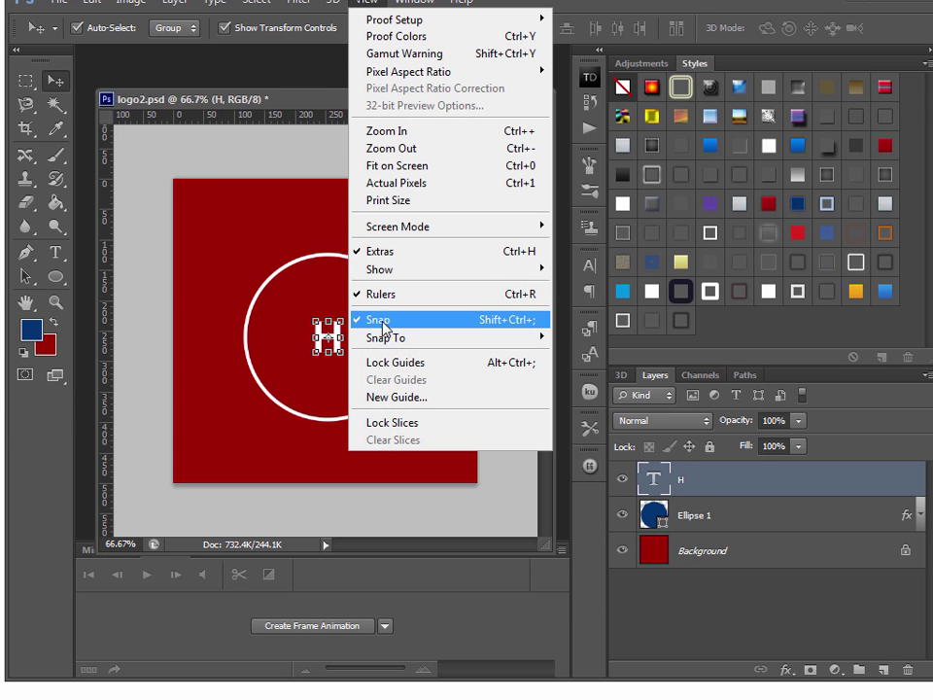
{"action": "left_click", "coordinate": [289, 146]}
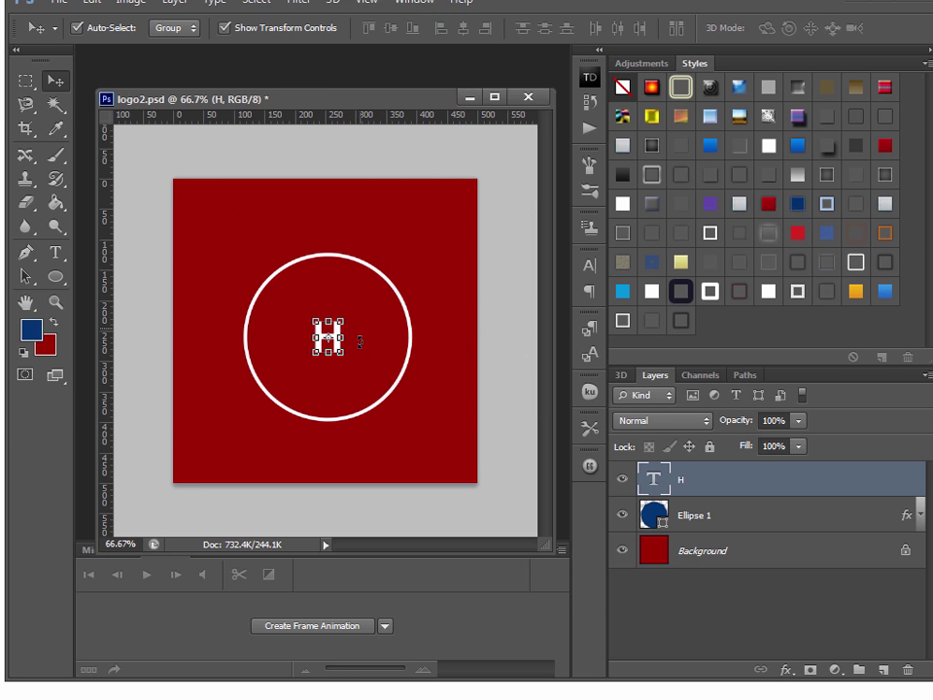
{"action": "left_click", "coordinate": [345, 369]}
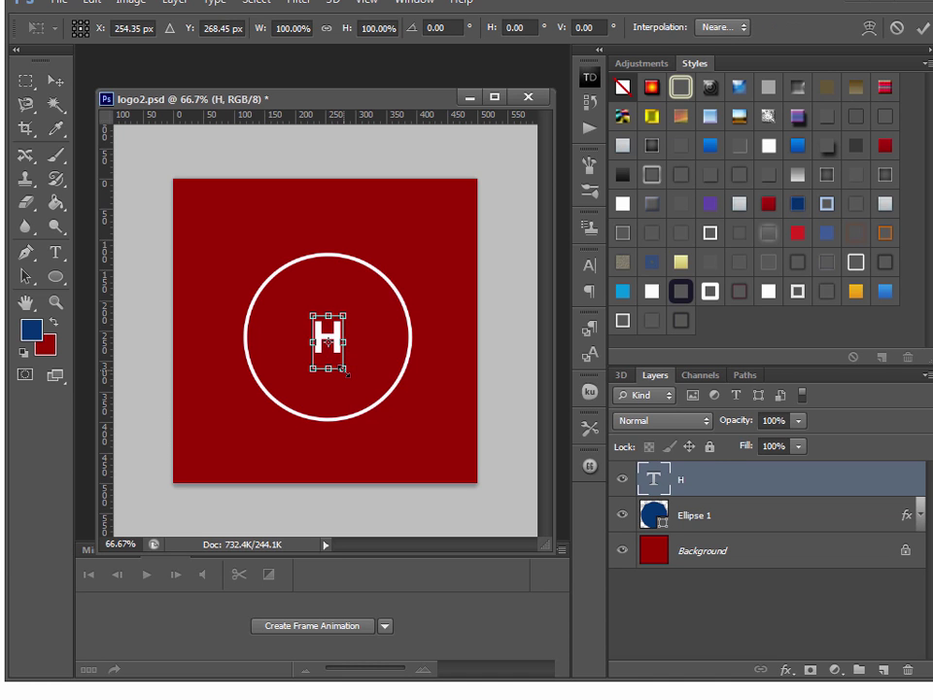
{"action": "left_click_drag", "start_coordinate": [346, 373], "coordinate": [363, 400]}
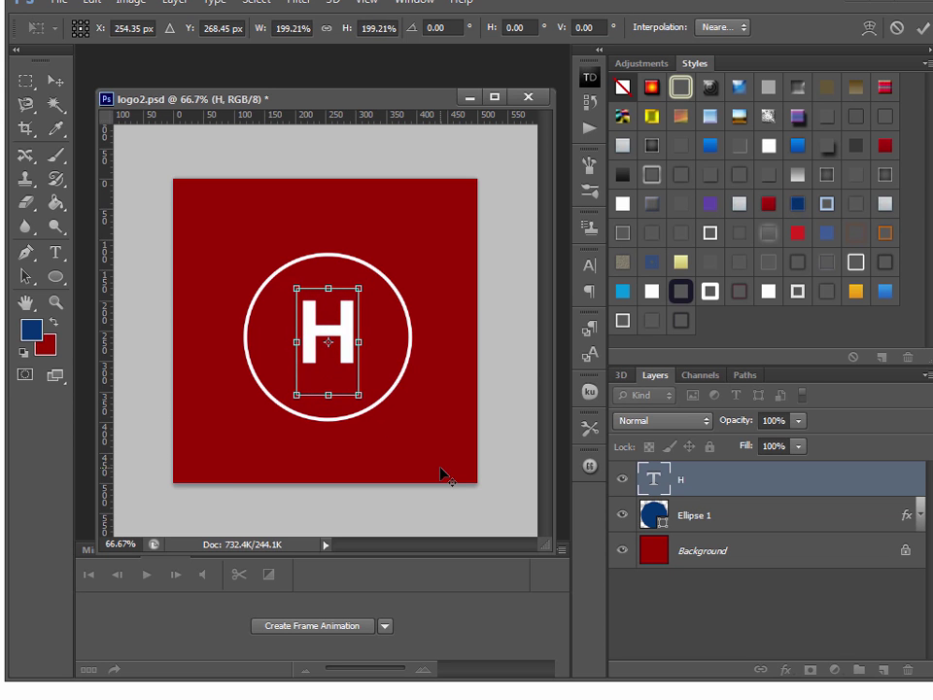
{"action": "key", "text": "Escape"}
{"action": "left_click_drag", "start_coordinate": [345, 340], "coordinate": [347, 355]}
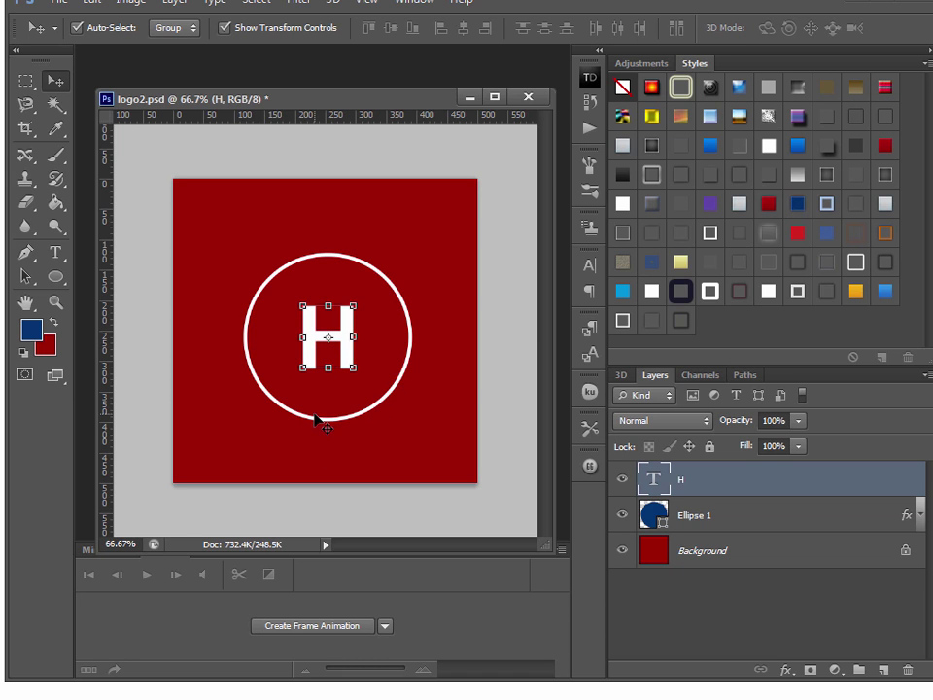
{"action": "left_click", "coordinate": [400, 444]}
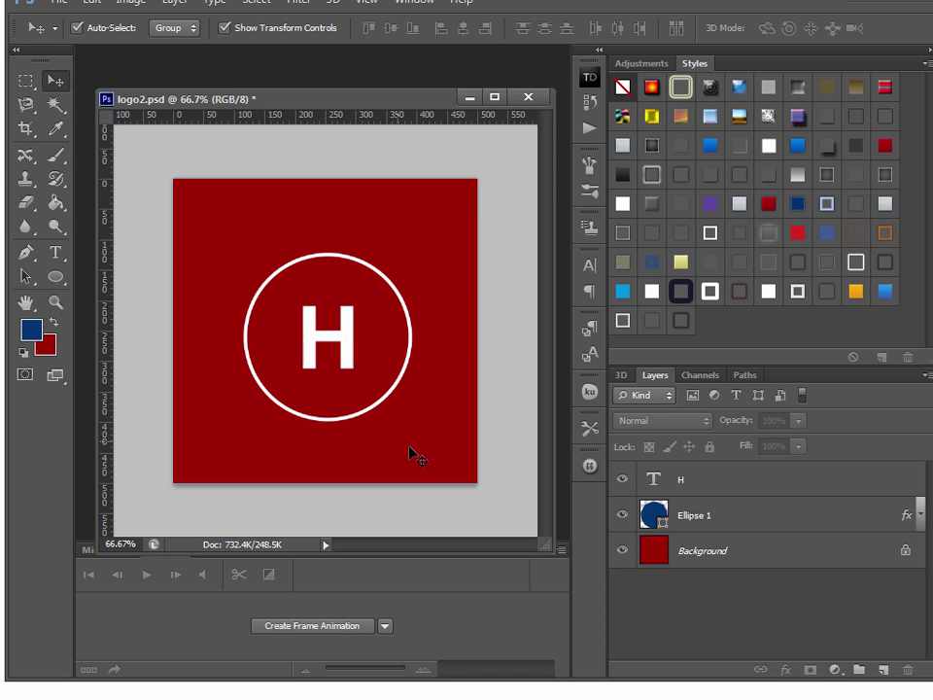
{"action": "left_click", "coordinate": [352, 342]}
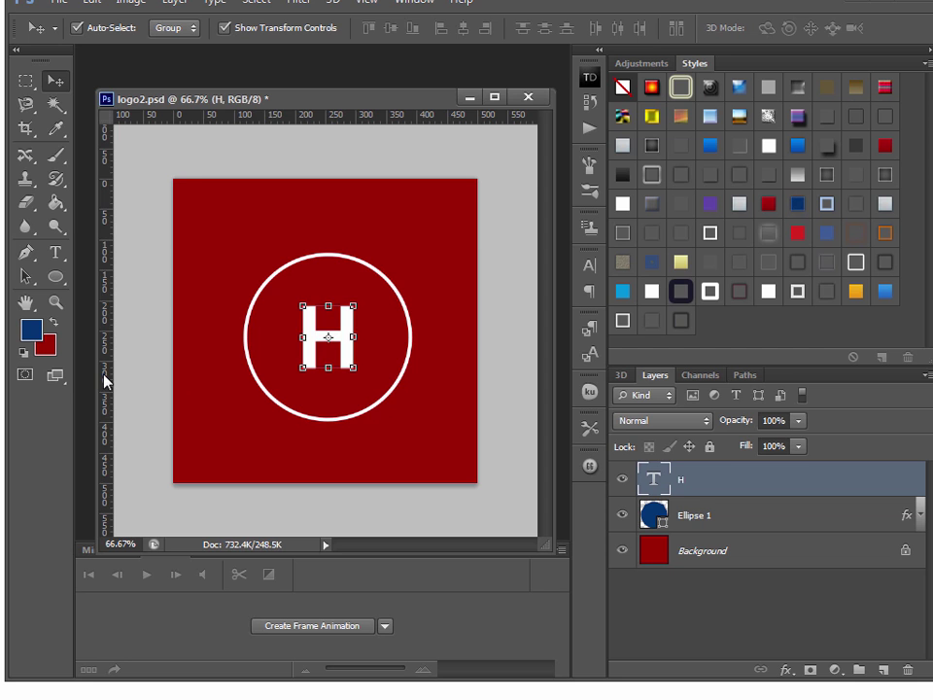
Place a vertical and a horizontal guide through the canvas center, using the Crop tool's center mark as reference.
{"action": "left_click", "coordinate": [28, 130]}
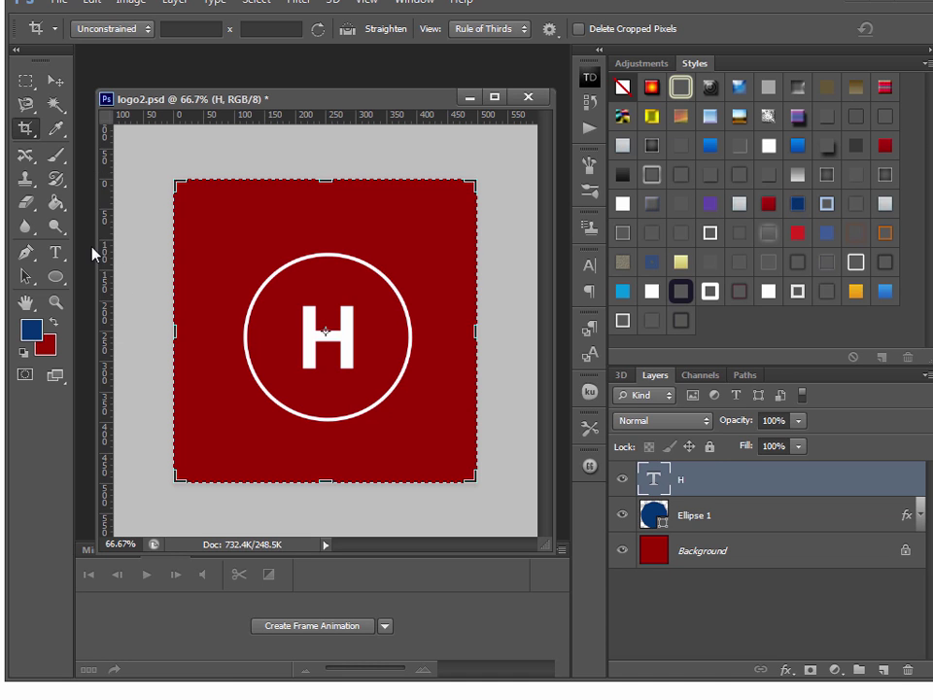
{"action": "left_click", "coordinate": [364, 3]}
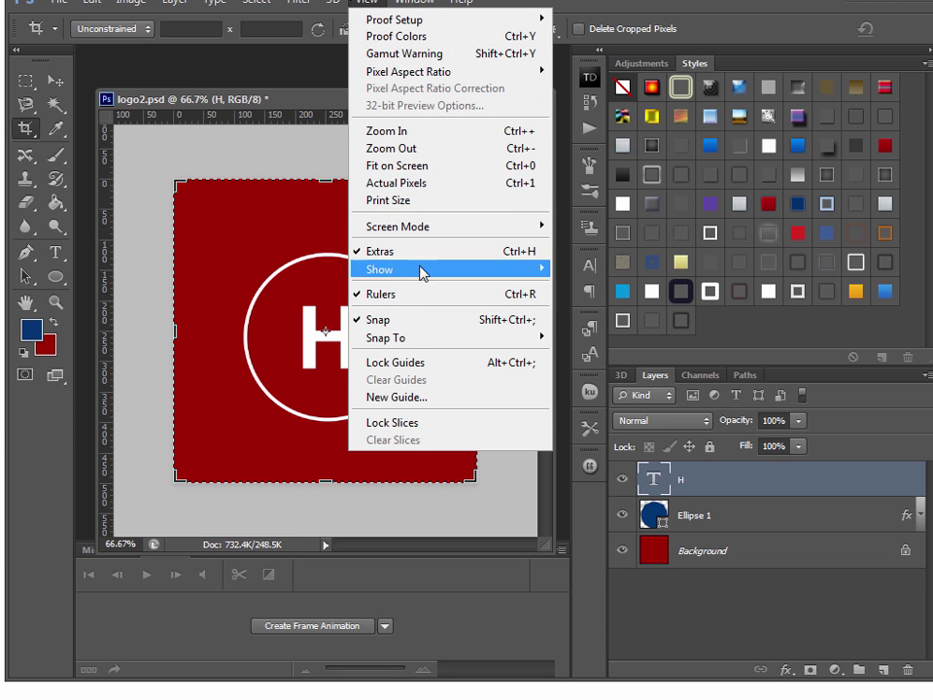
{"action": "left_click", "coordinate": [104, 274]}
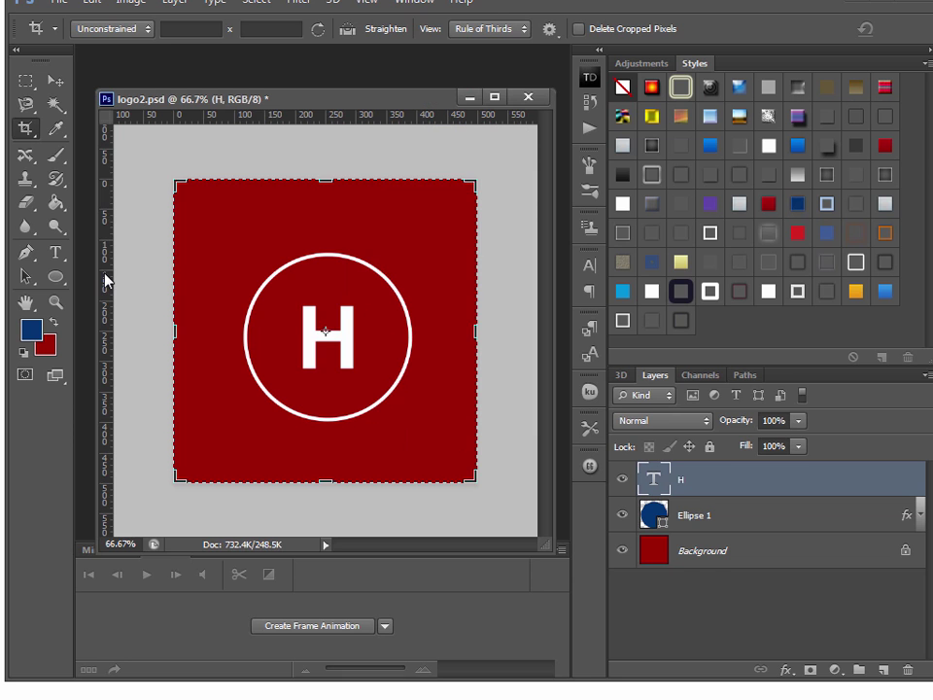
{"action": "left_click_drag", "start_coordinate": [105, 276], "coordinate": [318, 262]}
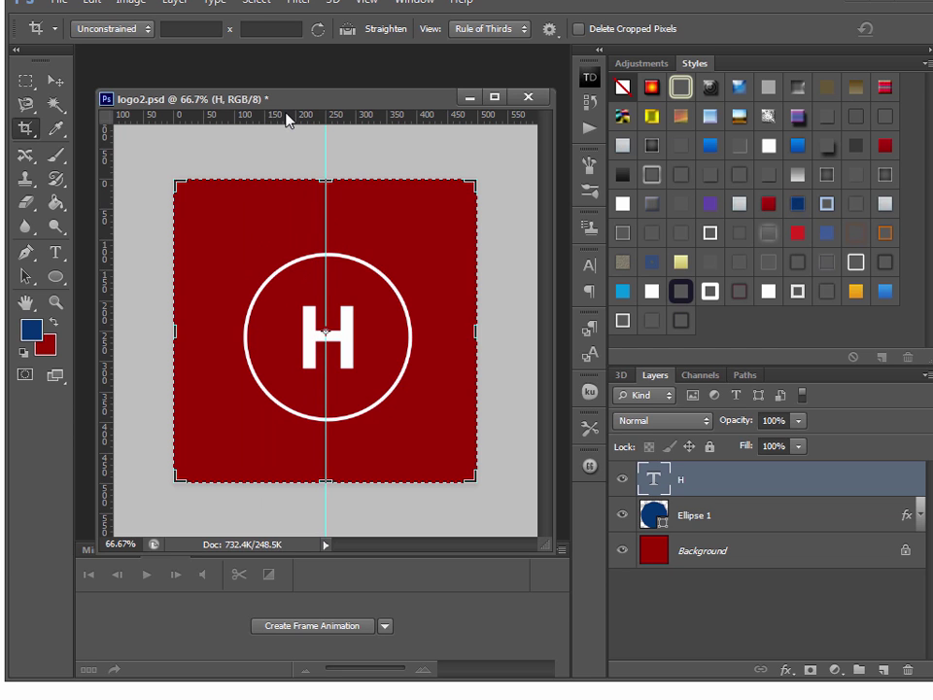
{"action": "left_click_drag", "start_coordinate": [288, 119], "coordinate": [267, 330]}
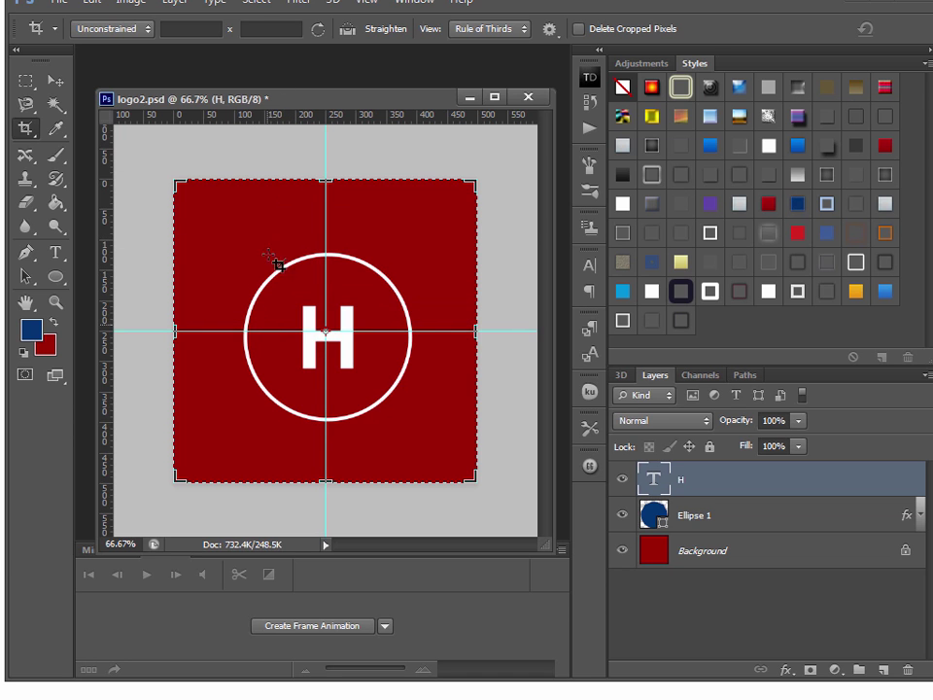
Move the H so its center sits on the intersection of the guides, nudging it slightly left.
{"action": "left_click", "coordinate": [56, 81]}
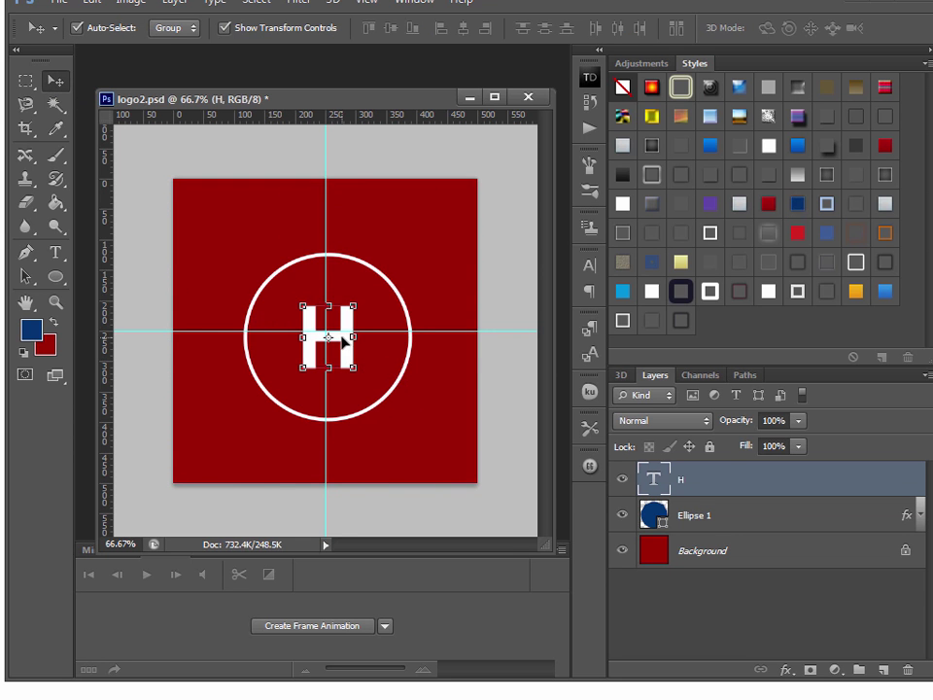
{"action": "left_click", "coordinate": [53, 302]}
{"action": "left_click", "coordinate": [326, 333]}
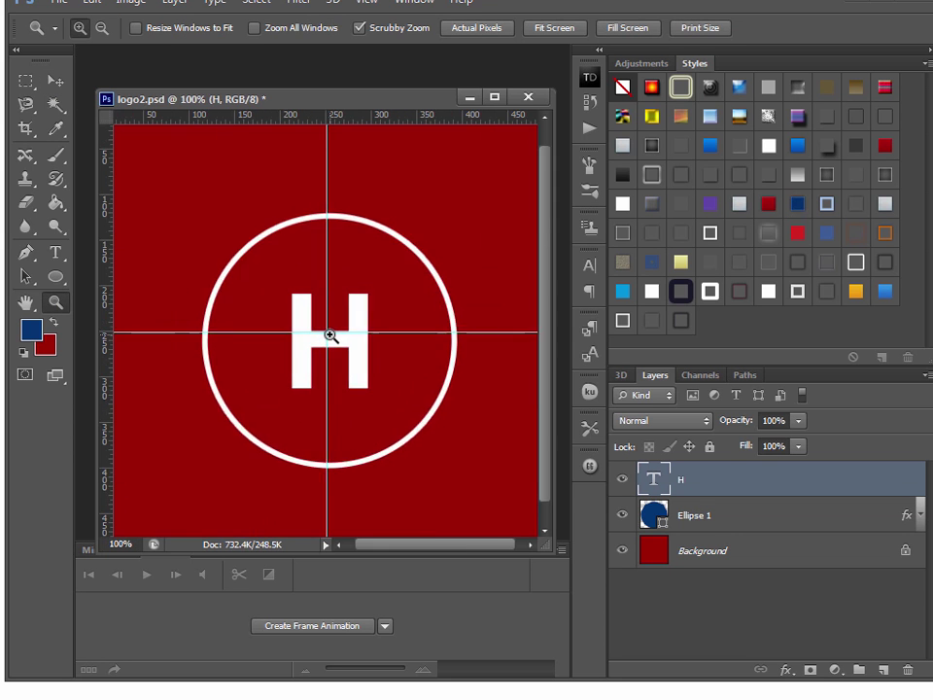
{"action": "left_click", "coordinate": [327, 333]}
{"action": "left_click", "coordinate": [55, 81]}
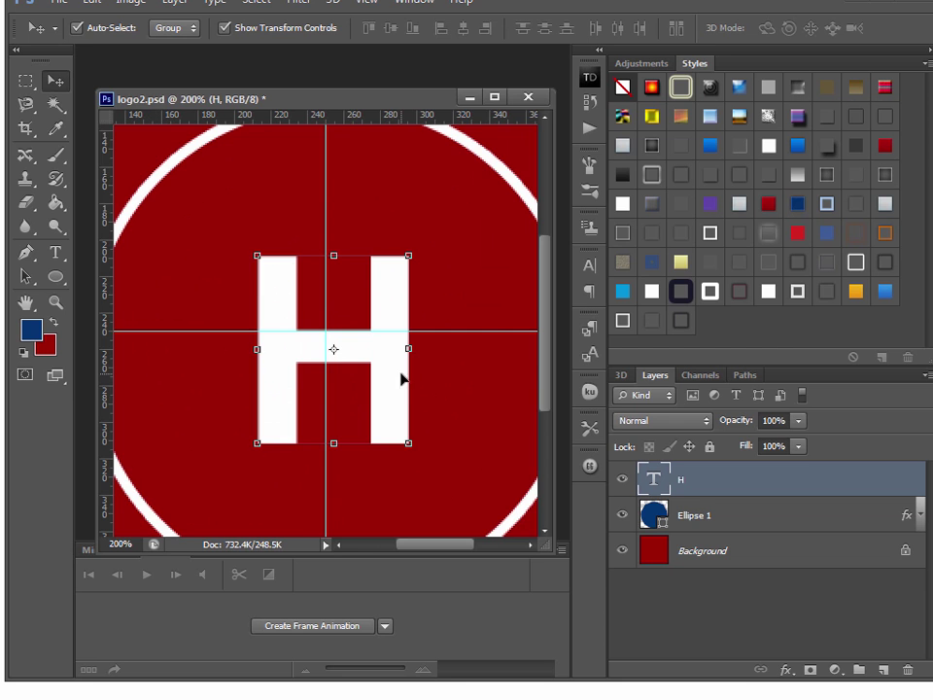
{"action": "left_click_drag", "start_coordinate": [375, 365], "coordinate": [370, 357]}
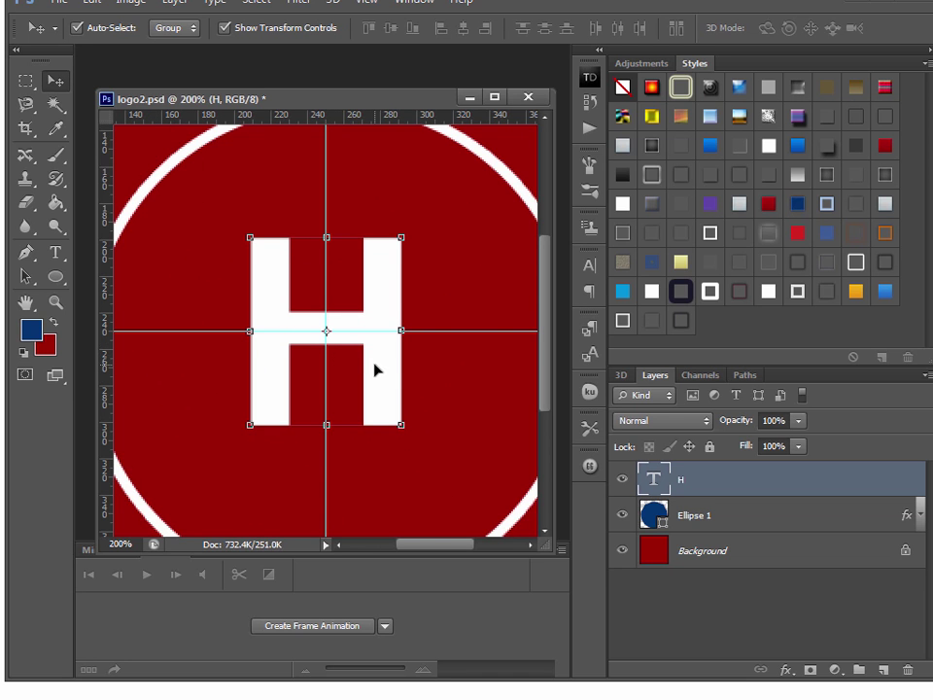
{"action": "key", "text": "Left"}
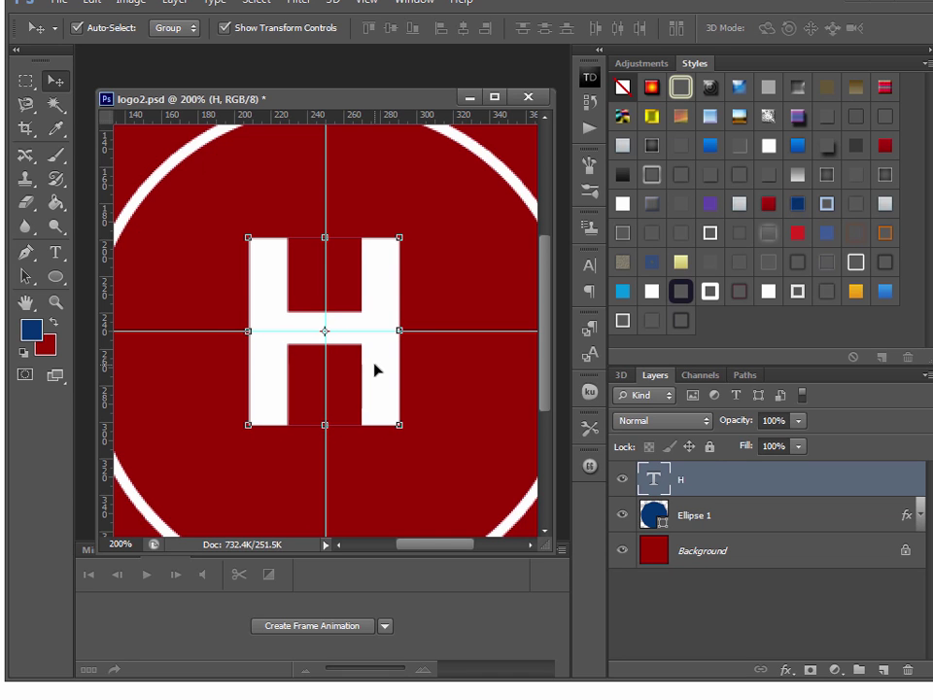
Nudge the white circle outline up and slightly left so its center sits on the intersection of the guides.
{"action": "left_click", "coordinate": [508, 525]}
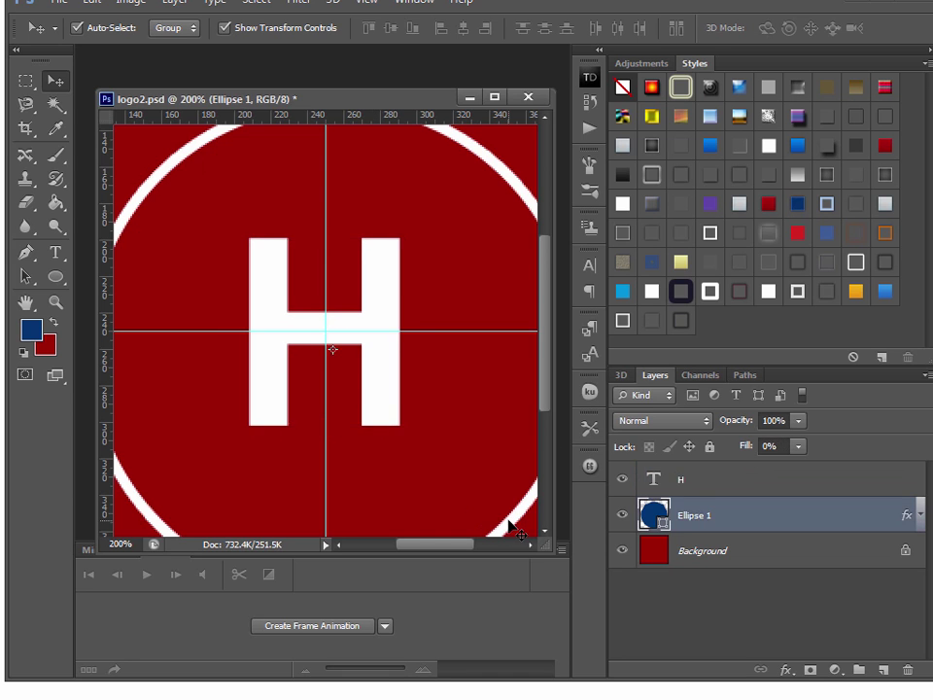
{"action": "left_click", "coordinate": [58, 304]}
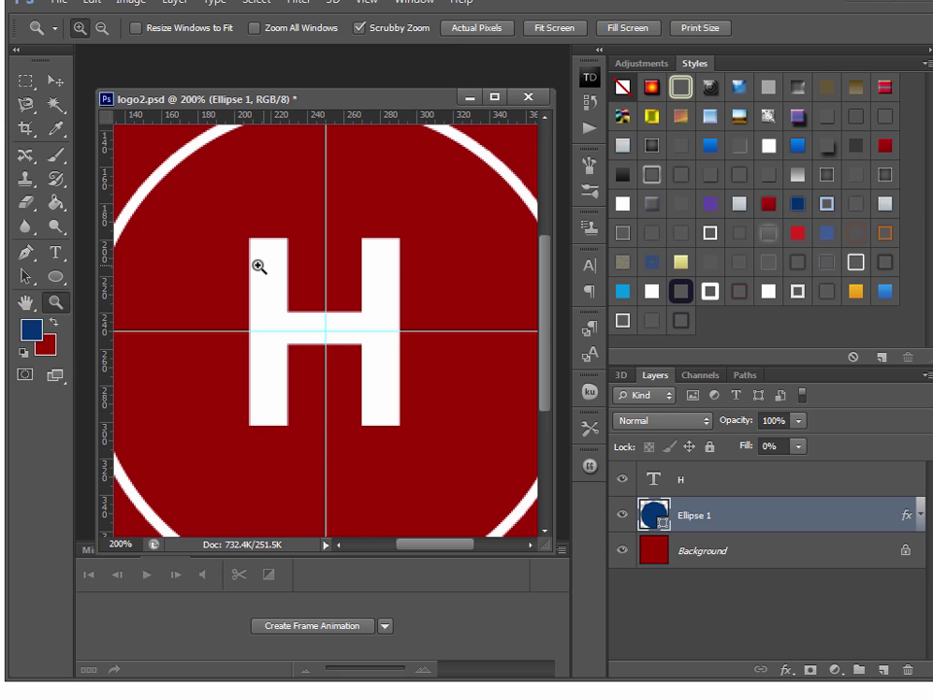
{"action": "key", "text": "alt"}
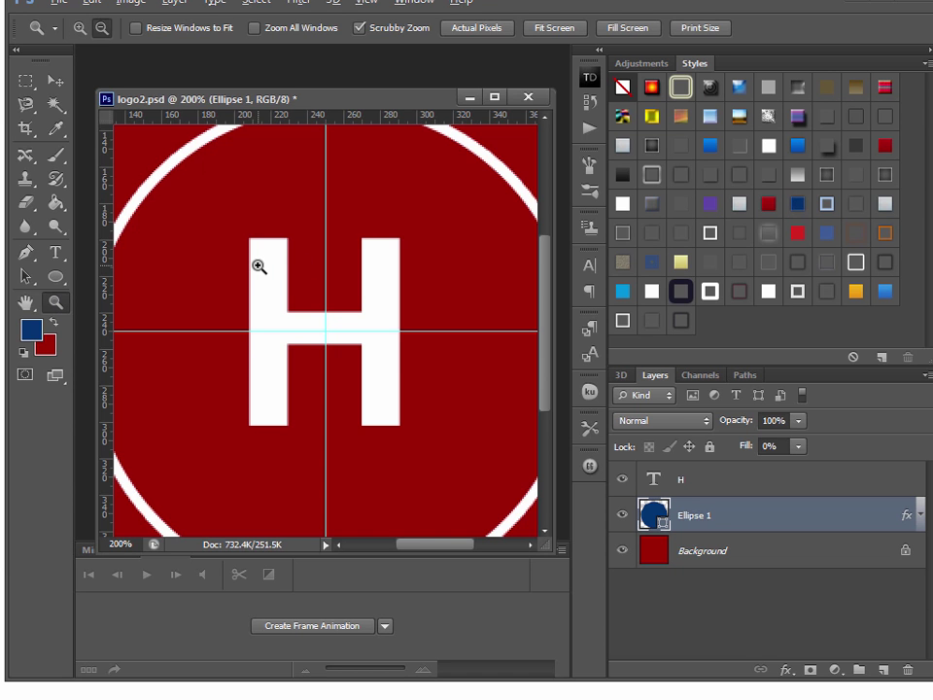
{"action": "left_click", "coordinate": [259, 266], "text": "alt"}
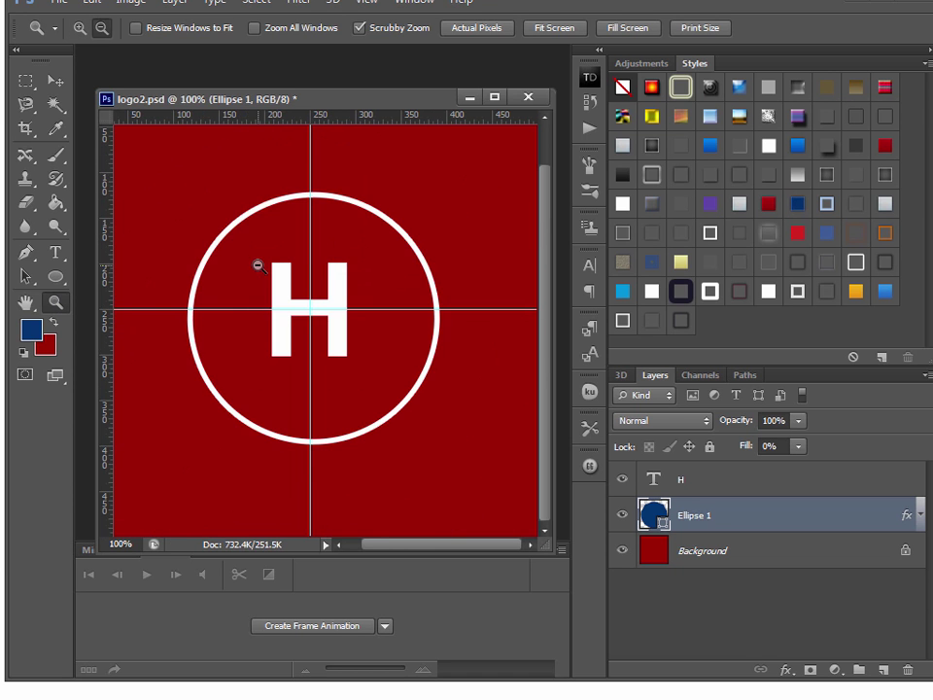
{"action": "left_click", "coordinate": [58, 88]}
{"action": "key", "text": "Left"}
{"action": "key", "text": "Left"}
{"action": "key", "text": "Left"}
{"action": "key", "text": "Up"}
{"action": "key", "text": "Up"}
{"action": "key", "text": "Up"}
{"action": "key", "text": "Up"}
{"action": "key", "text": "Up"}
{"action": "key", "text": "Up"}
{"action": "key", "text": "Up"}
{"action": "key", "text": "Up"}
{"action": "key", "text": "Up"}
{"action": "key", "text": "Left"}
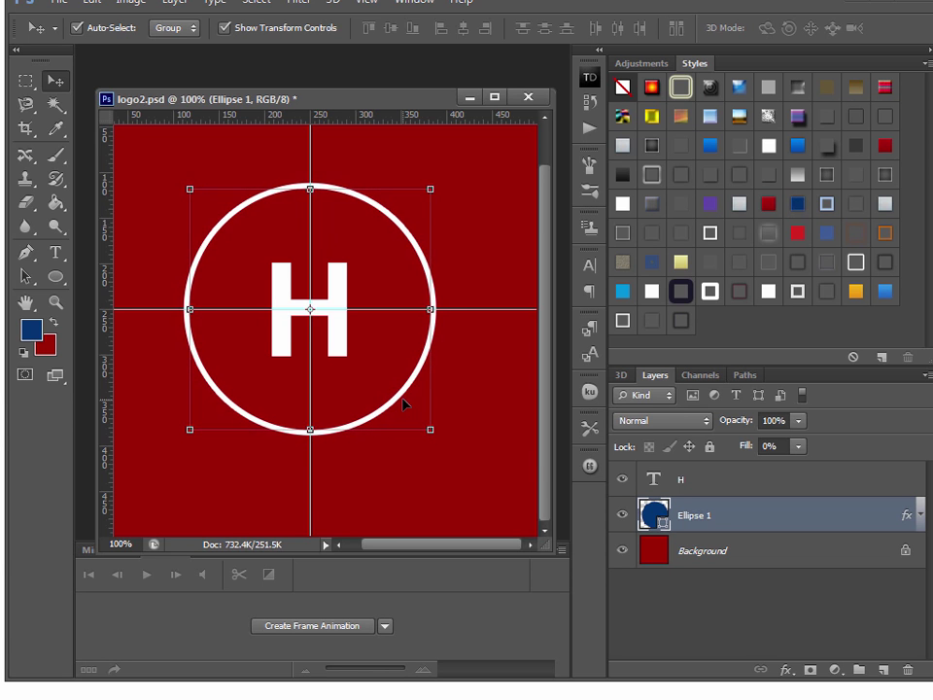
{"action": "left_click", "coordinate": [505, 467]}
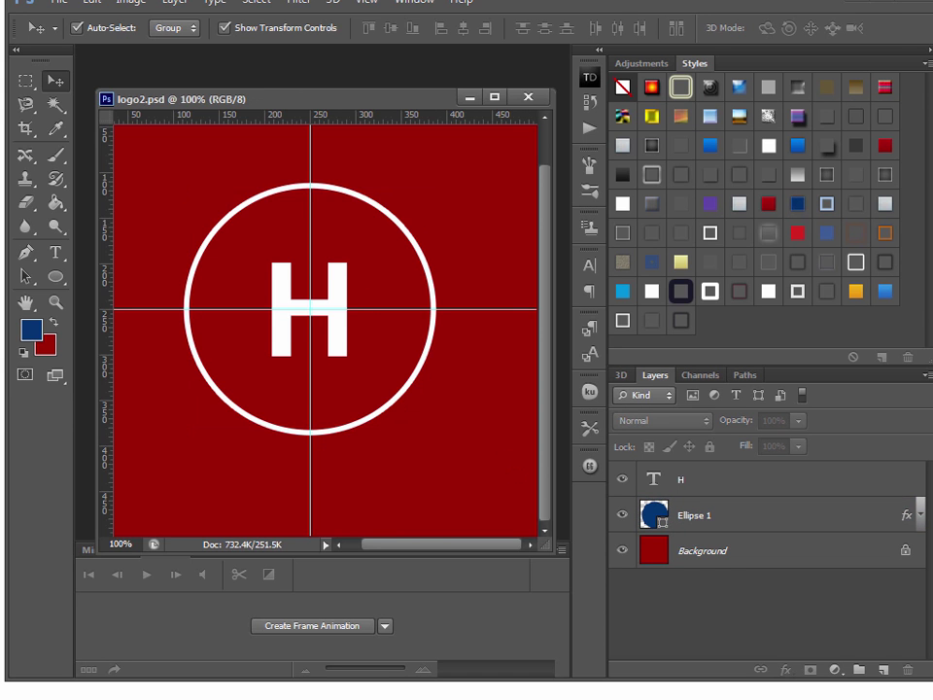
Using hab-logo-1.psd as reference, draw a blue #013473 rectangle about 329 × 151 px across the circle in logo2.psd.
{"action": "key", "text": "ctrl+Tab"}
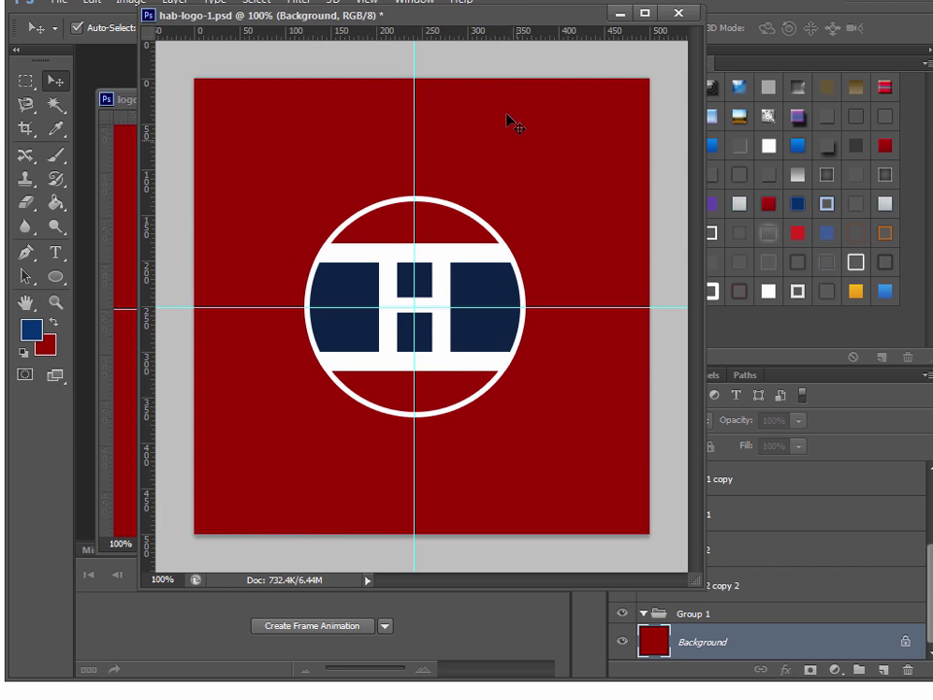
{"action": "left_click_drag", "start_coordinate": [497, 20], "coordinate": [931, 29]}
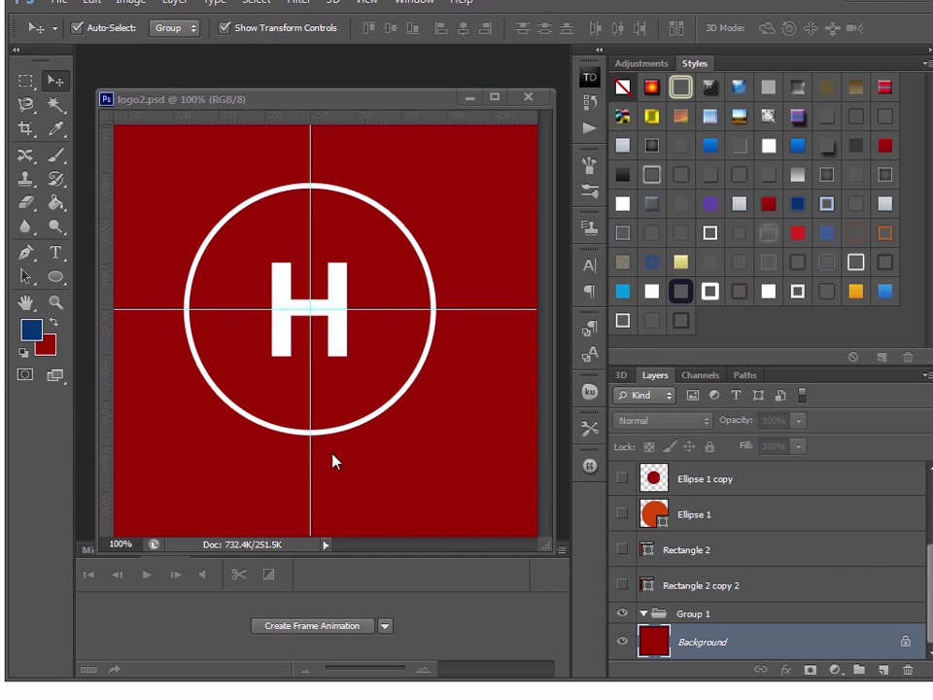
{"action": "left_click", "coordinate": [57, 281]}
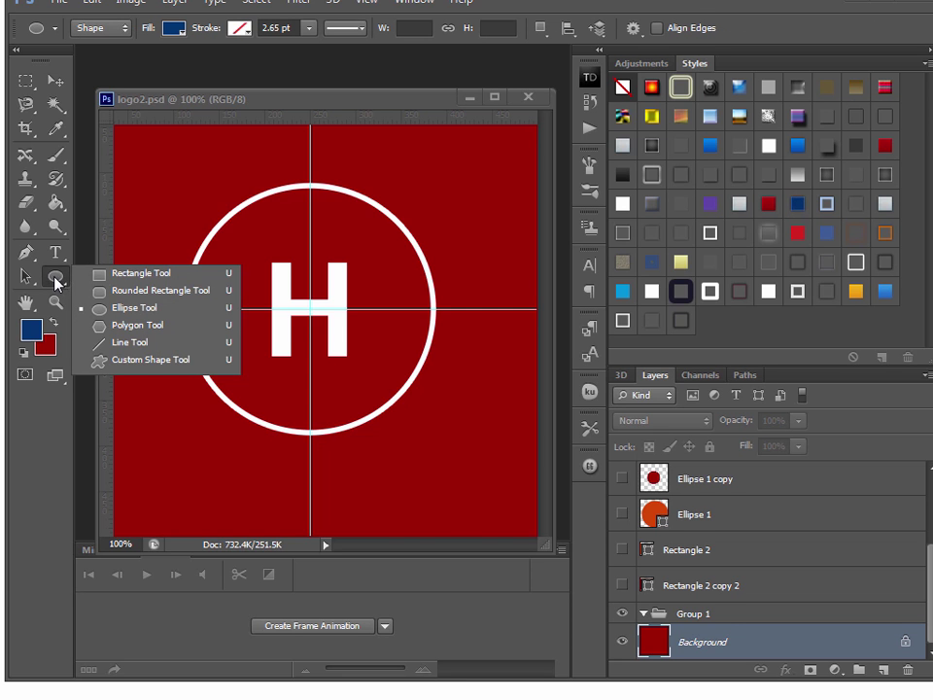
{"action": "left_click", "coordinate": [143, 275]}
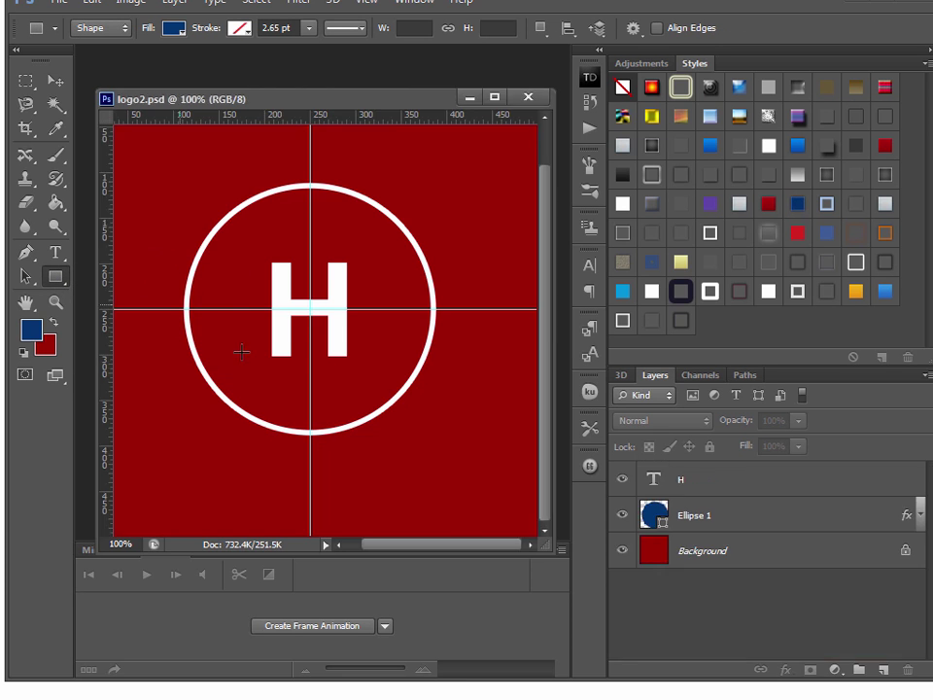
{"action": "mouse_move", "coordinate": [155, 229]}
{"action": "left_mouse_down"}
{"action": "mouse_move", "coordinate": [333, 291]}
{"action": "mouse_move", "coordinate": [453, 366]}
{"action": "left_mouse_up"}
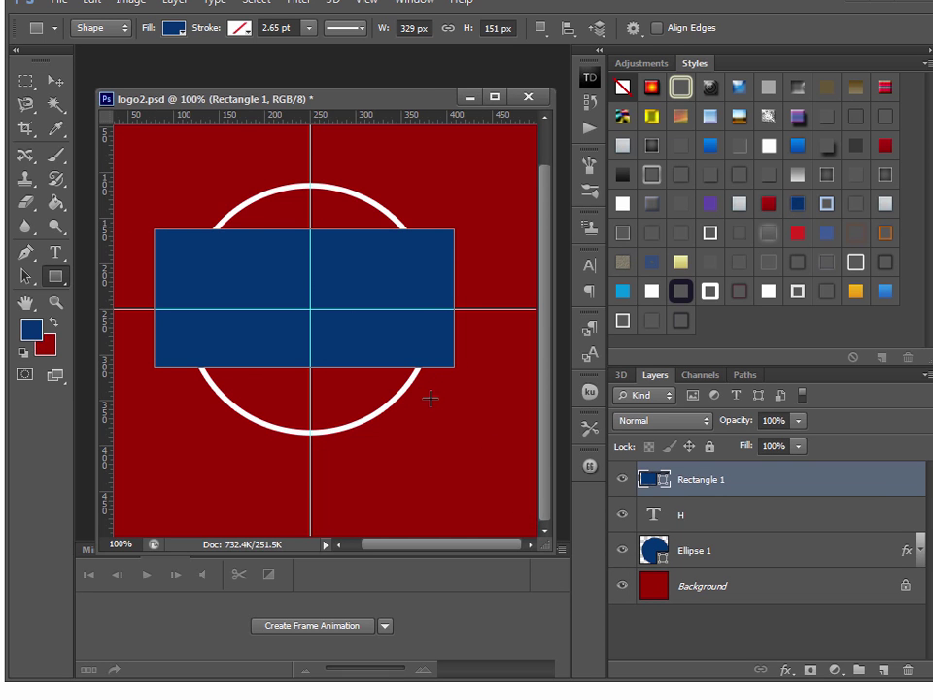
{"action": "double_click", "coordinate": [650, 483]}
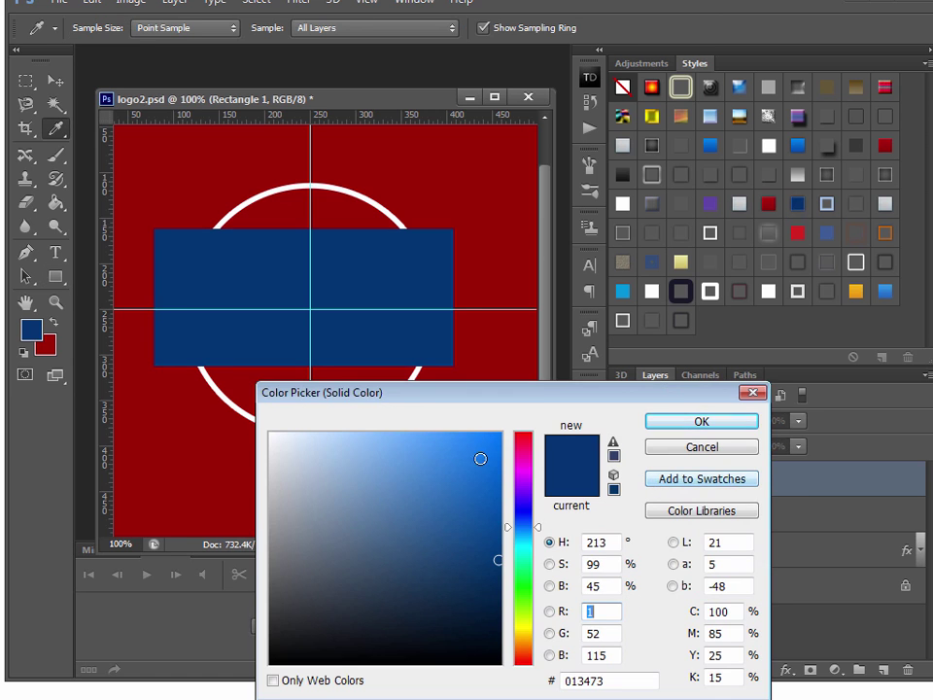
{"action": "left_click", "coordinate": [717, 420]}
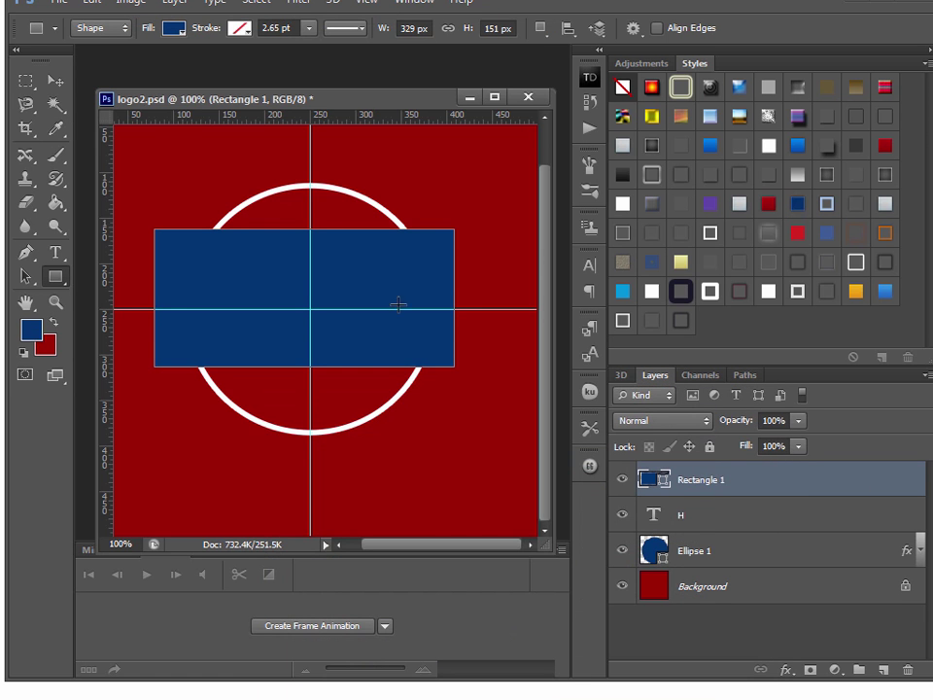
Place the blue rectangle behind the H, then center it on the guides and shorten it to the H's height.
{"action": "left_click", "coordinate": [50, 83]}
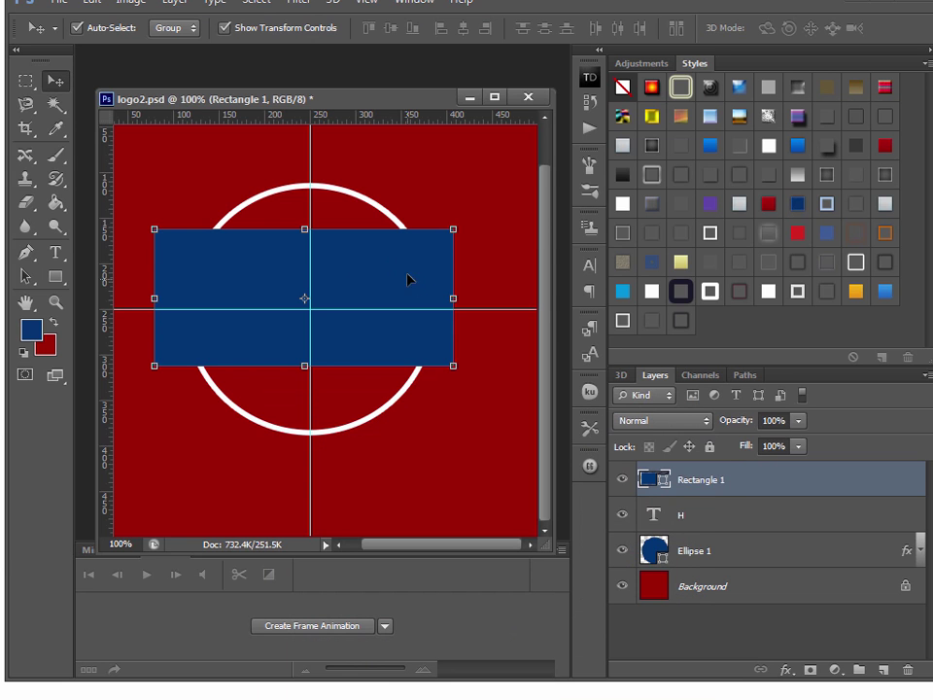
{"action": "left_click_drag", "start_coordinate": [742, 481], "coordinate": [746, 533]}
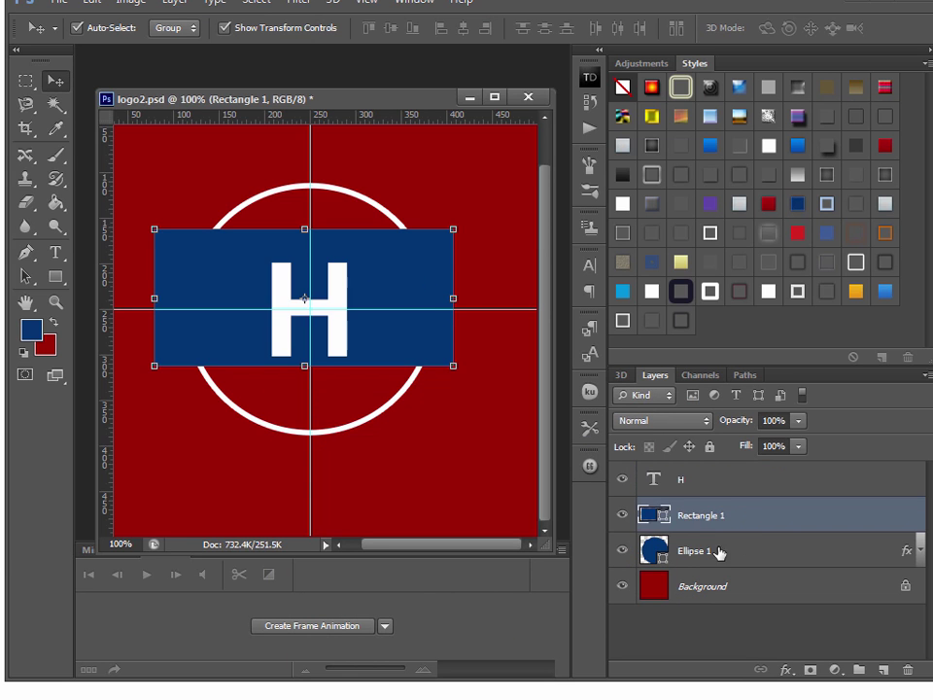
{"action": "left_click_drag", "start_coordinate": [408, 252], "coordinate": [420, 282]}
{"action": "left_click_drag", "start_coordinate": [311, 398], "coordinate": [313, 354]}
{"action": "key", "text": "Return"}
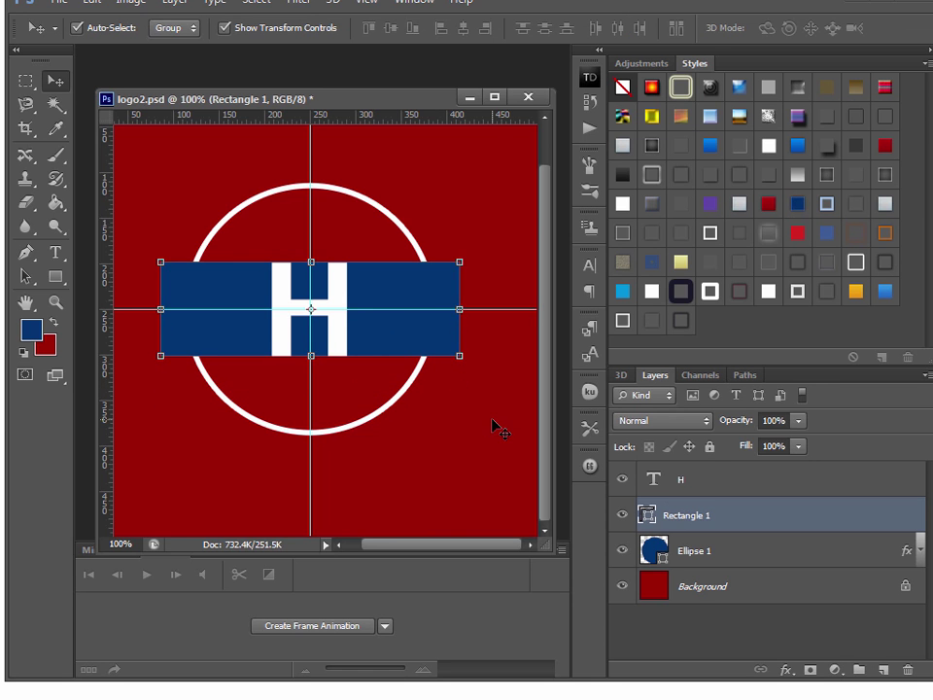
{"action": "left_click", "coordinate": [441, 366]}
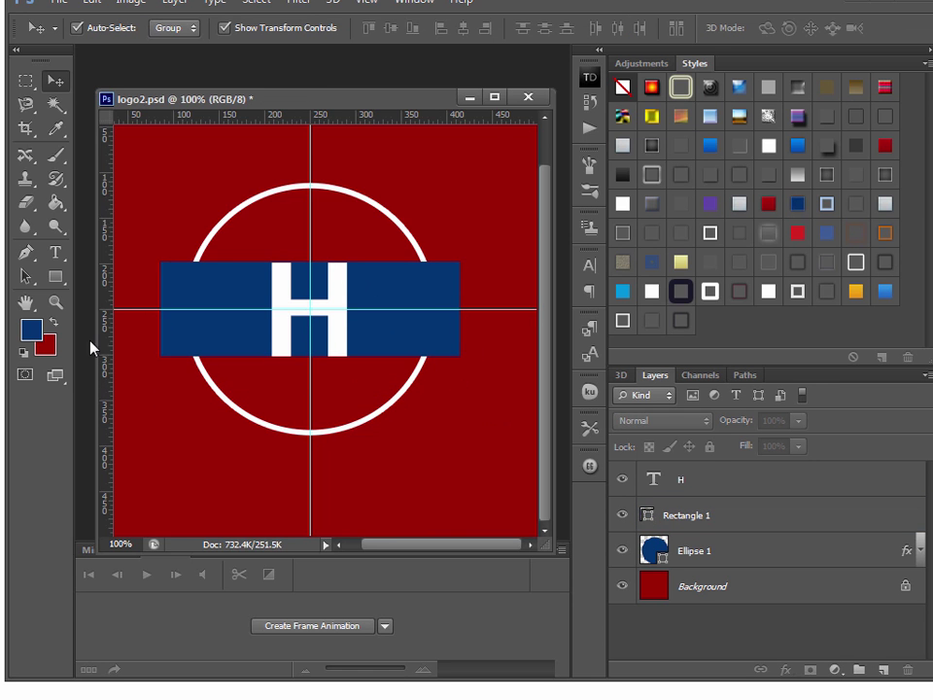
Try to bring the blue rectangle's top edge flush with the top of the H.
{"action": "left_click", "coordinate": [55, 302]}
{"action": "left_click", "coordinate": [306, 264]}
{"action": "left_click", "coordinate": [305, 264]}
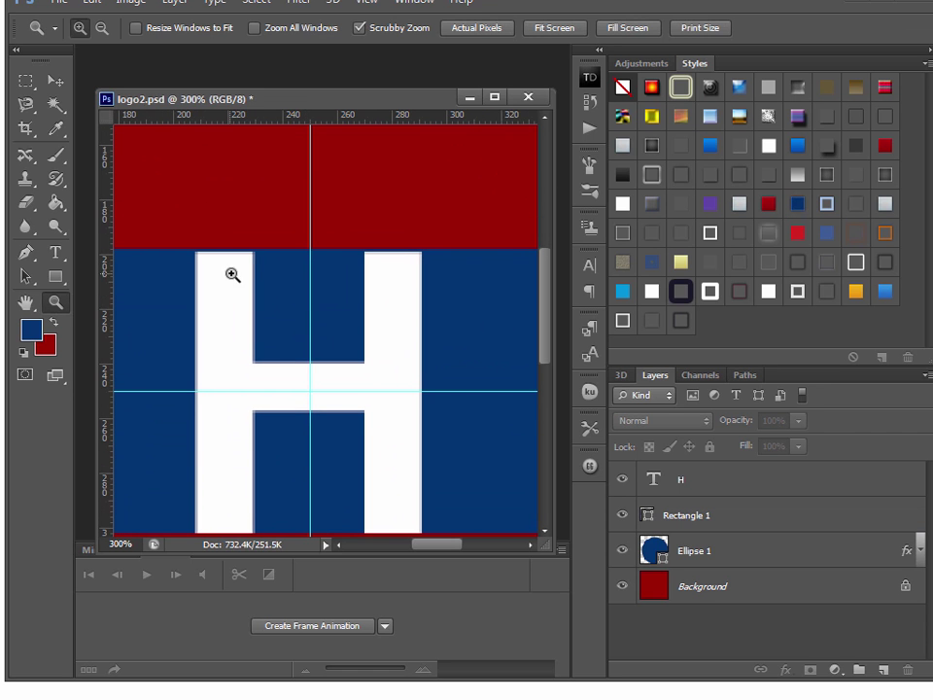
{"action": "left_click", "coordinate": [56, 80]}
{"action": "left_click", "coordinate": [323, 287]}
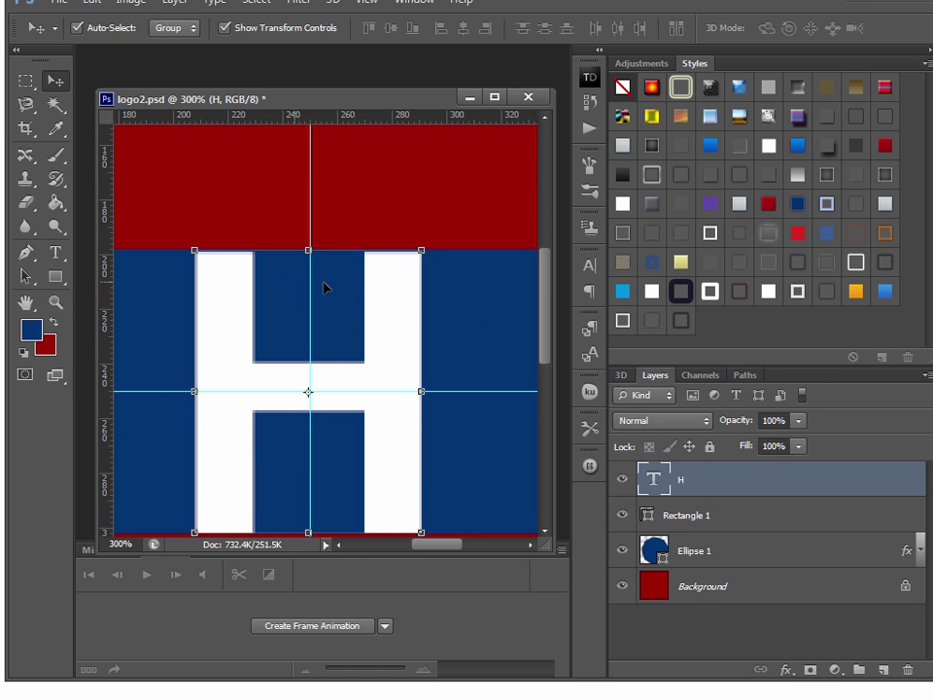
{"action": "left_click", "coordinate": [464, 287]}
{"action": "mouse_move", "coordinate": [312, 250]}
{"action": "left_mouse_down"}
{"action": "mouse_move", "coordinate": [311, 266]}
{"action": "mouse_move", "coordinate": [311, 250]}
{"action": "left_mouse_up"}
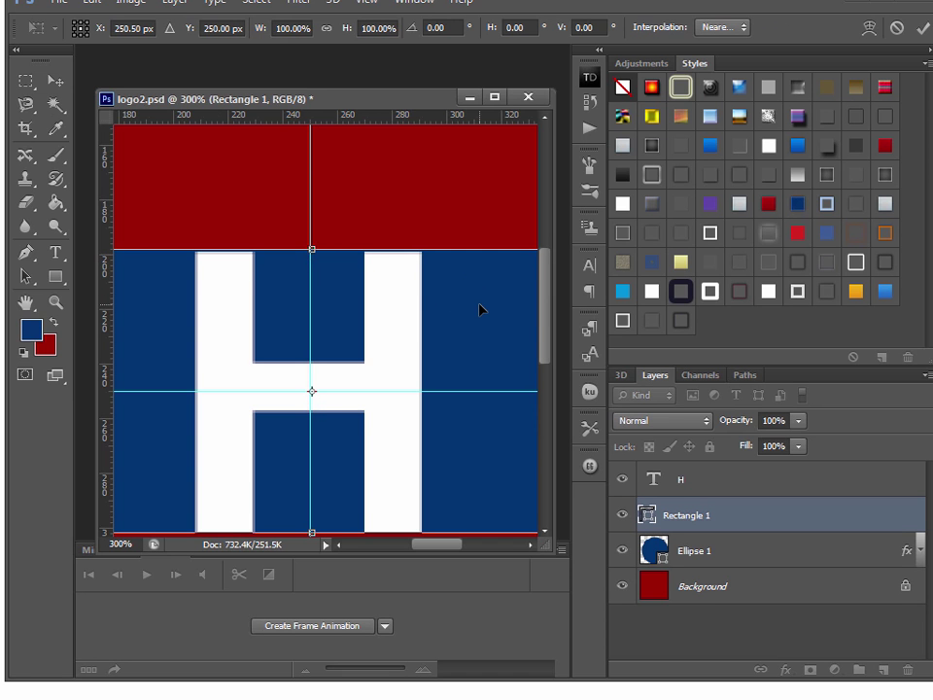
{"action": "key", "text": "Return"}
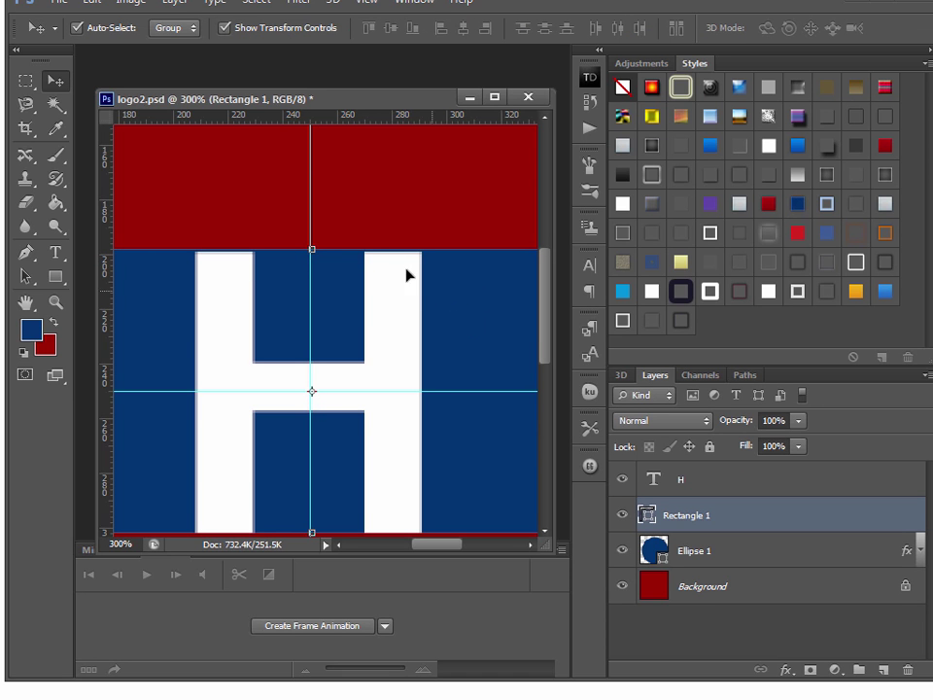
Turn off snapping and scale the rectangle's height to about 99.04%, bringing its top edge flush with the top of the H.
{"action": "left_click", "coordinate": [361, 4]}
{"action": "left_click", "coordinate": [388, 320]}
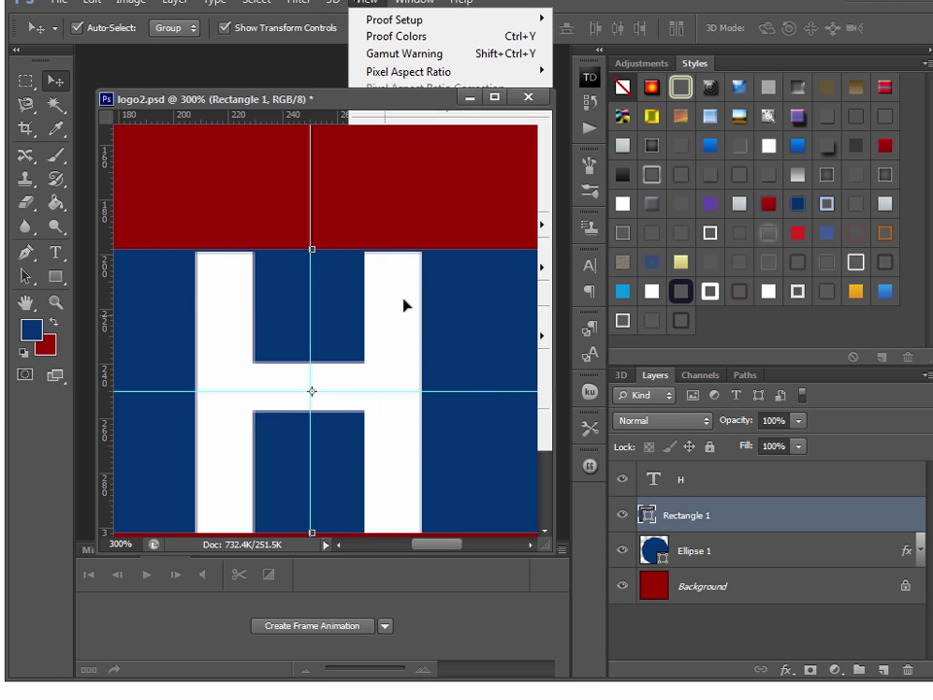
{"action": "key", "text": "ctrl+t"}
{"action": "left_click_drag", "start_coordinate": [312, 272], "coordinate": [312, 250]}
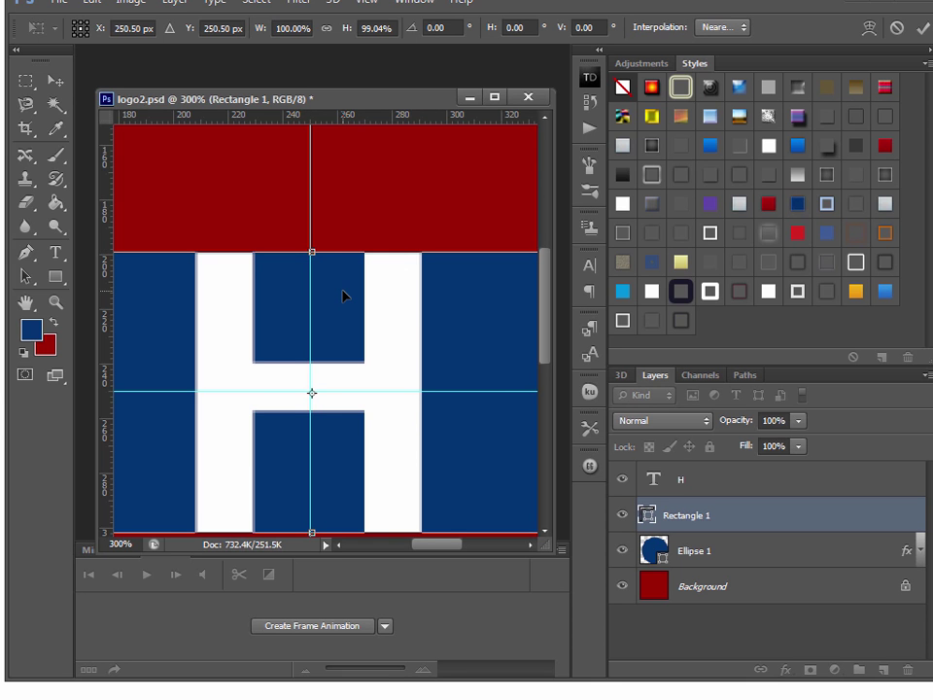
{"action": "key", "text": "Return"}
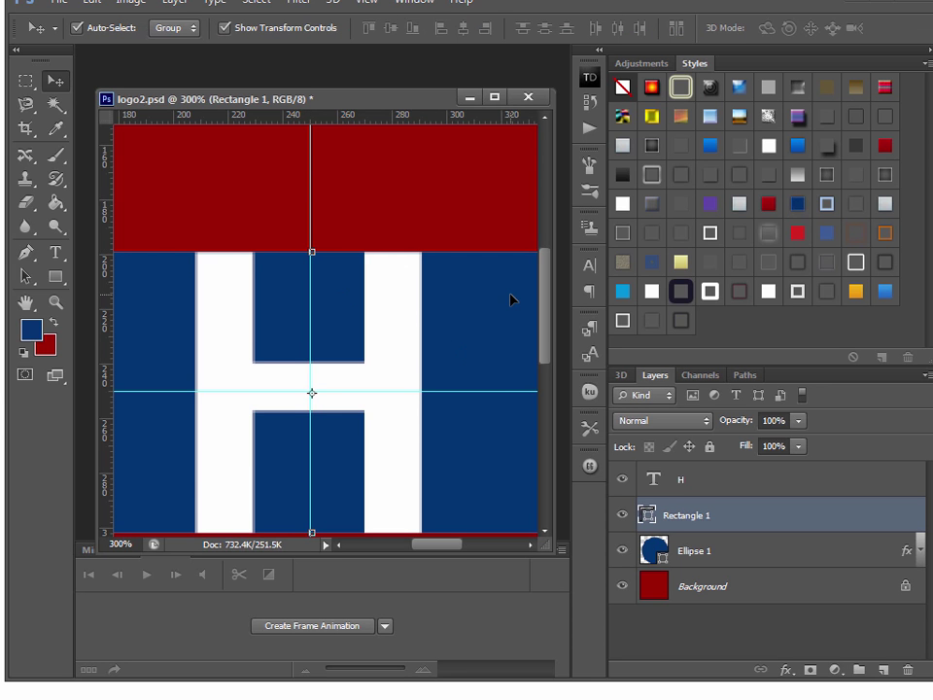
{"action": "scroll", "coordinate": [481, 220], "scroll_direction": "down", "scroll_amount": 2}
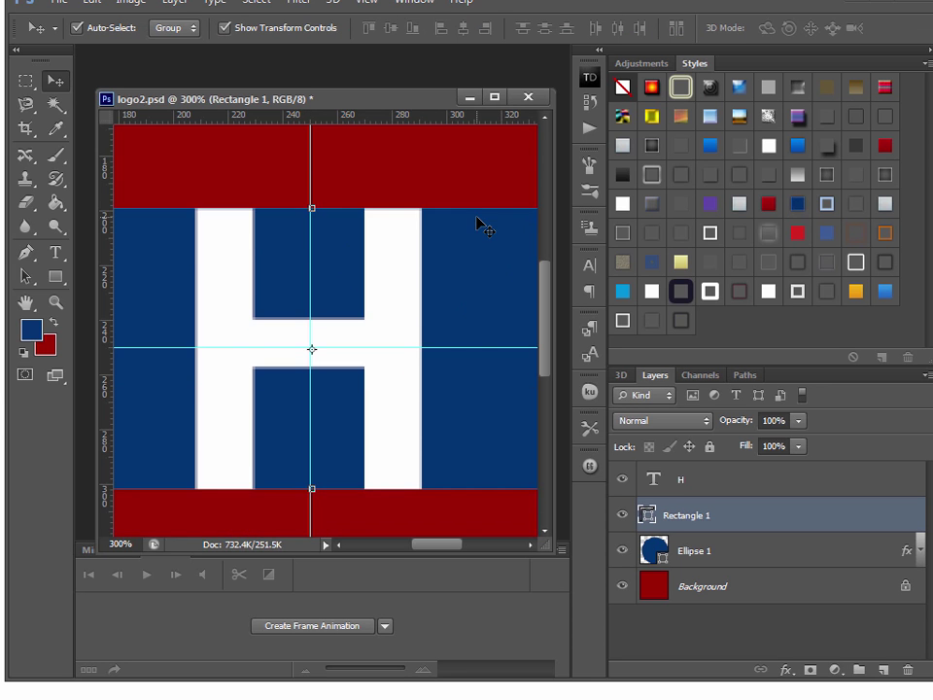
Turn snapping back on and save logo2.psd.
{"action": "left_click", "coordinate": [364, 5]}
{"action": "left_click", "coordinate": [374, 319]}
{"action": "key", "text": "ctrl+s"}
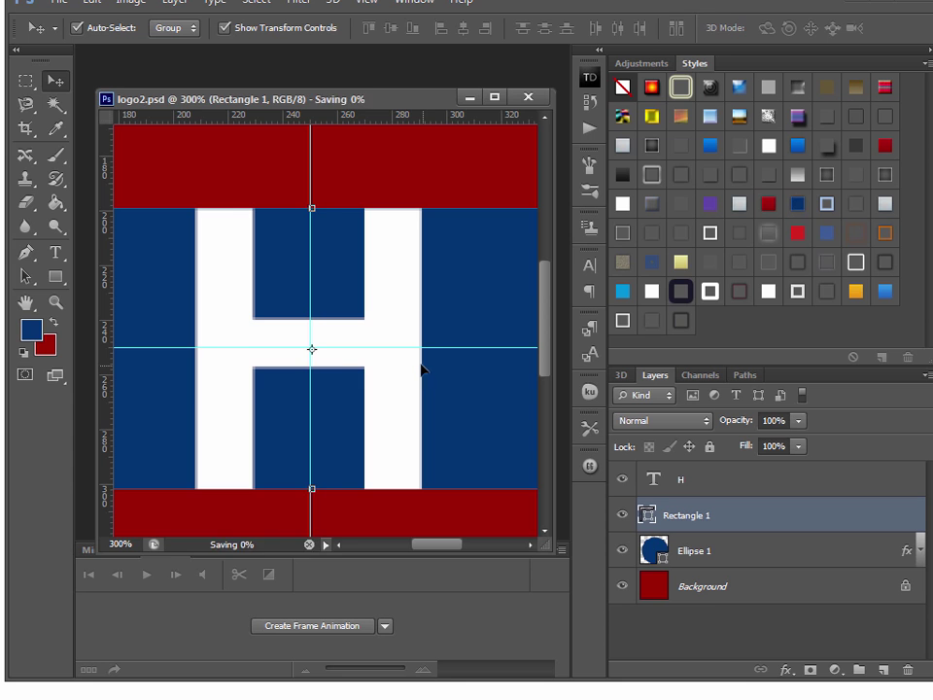
Compare the whole logo with the finished reference in hab-logo-1.psd and return to logo2.psd.
{"action": "left_click", "coordinate": [64, 310]}
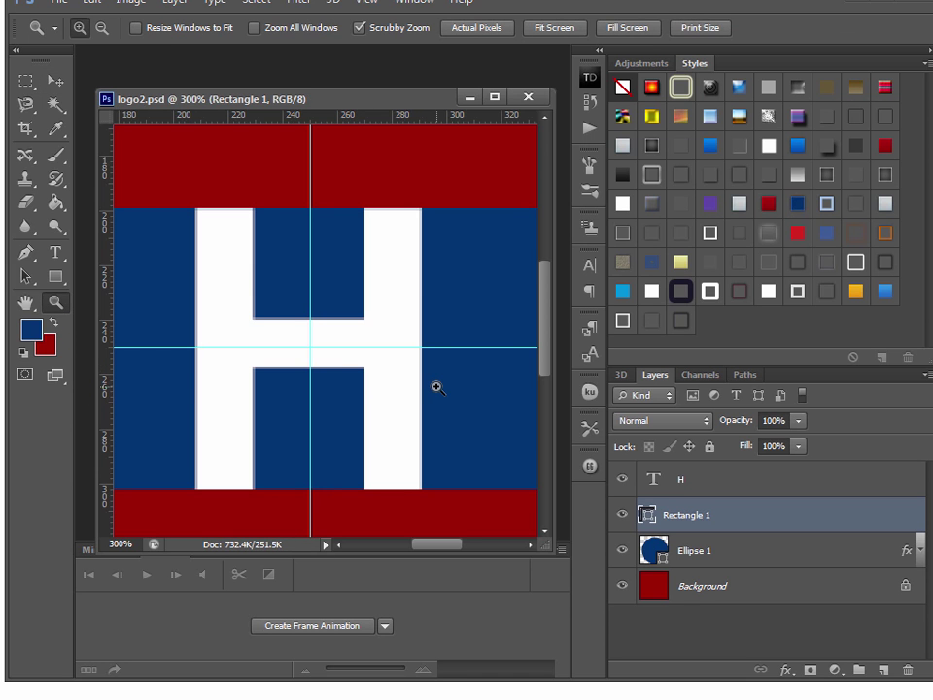
{"action": "key", "text": "alt"}
{"action": "left_click", "coordinate": [232, 272], "text": "alt"}
{"action": "left_click", "coordinate": [232, 272], "text": "alt"}
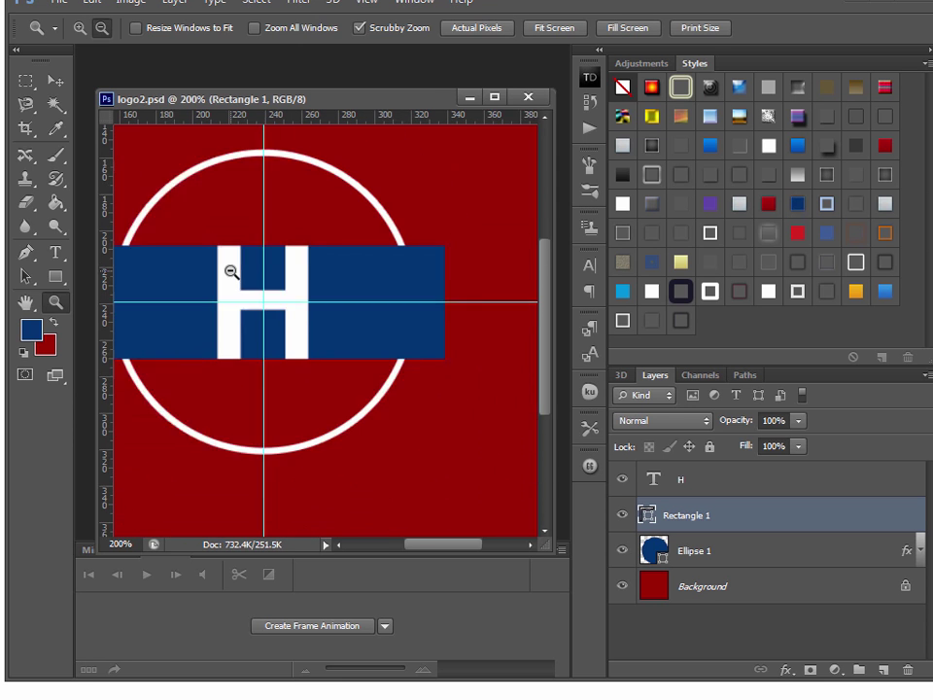
{"action": "key", "text": "v"}
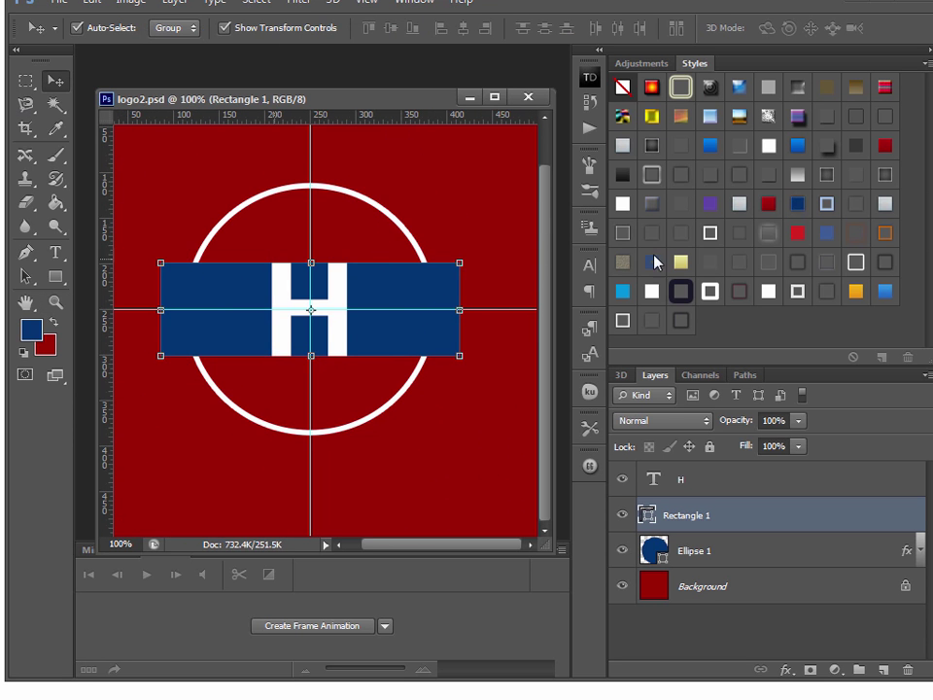
{"action": "key", "text": "ctrl+Tab"}
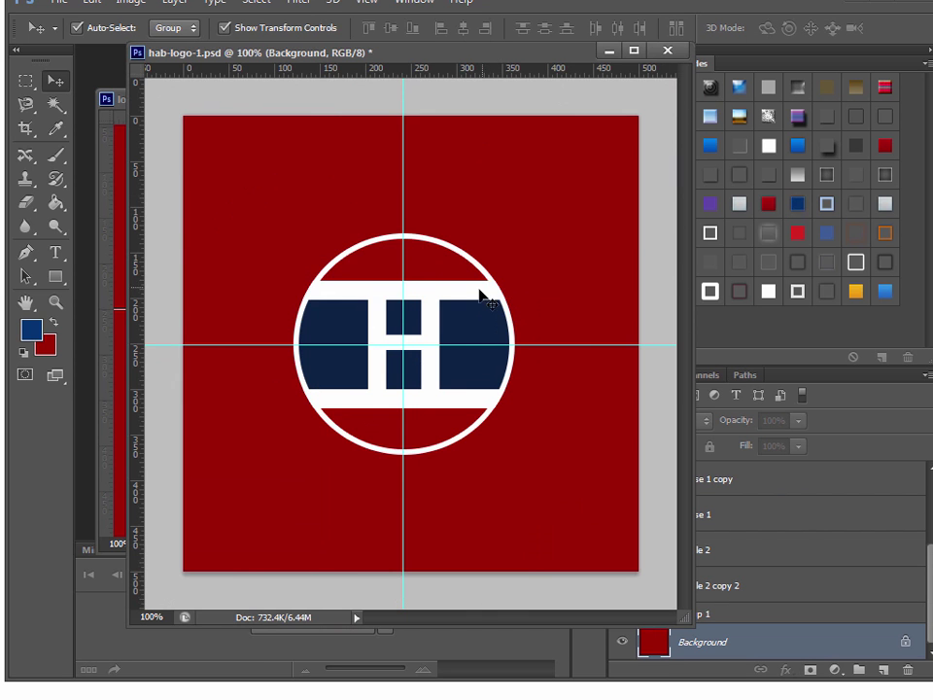
{"action": "key", "text": "ctrl+Tab"}
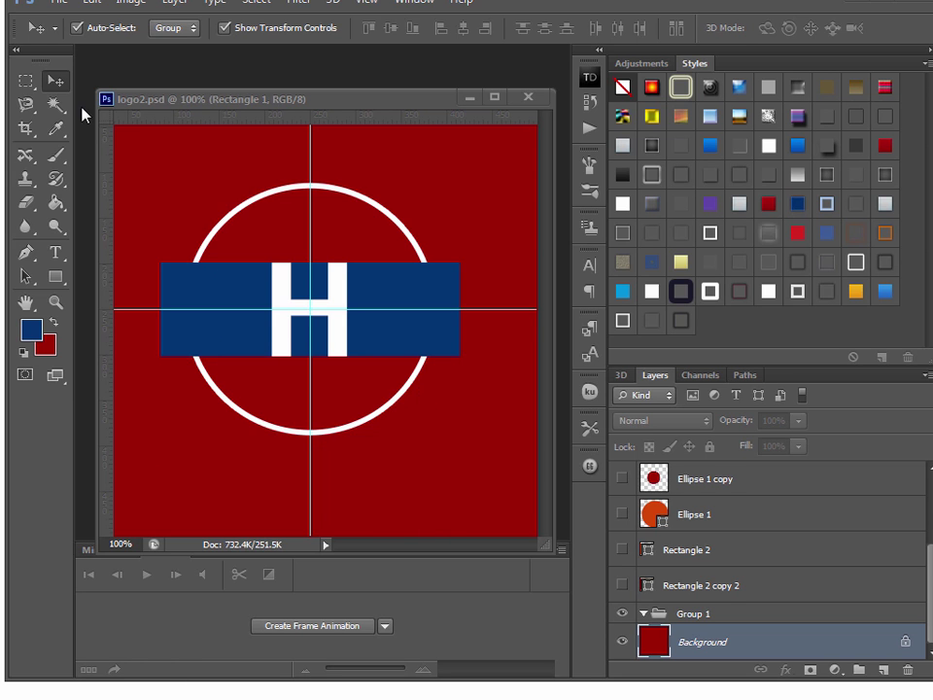
{"action": "left_click", "coordinate": [35, 85]}
{"action": "left_click", "coordinate": [55, 81]}
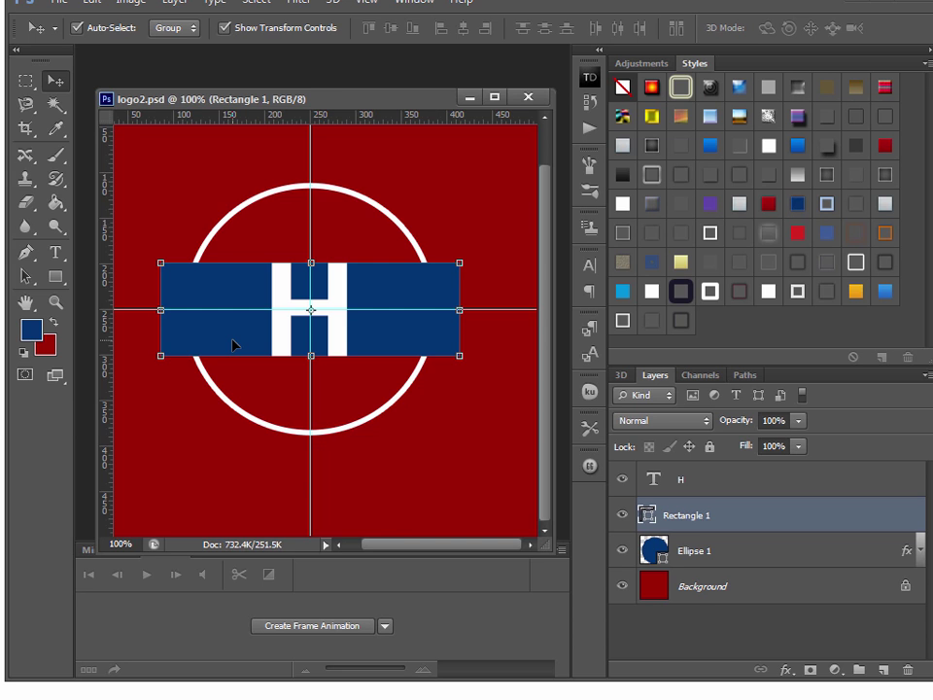
Duplicate the blue rectangle and move the copy straight up until a narrow red gap separates it from the original.
{"action": "key", "text": "ctrl+j"}
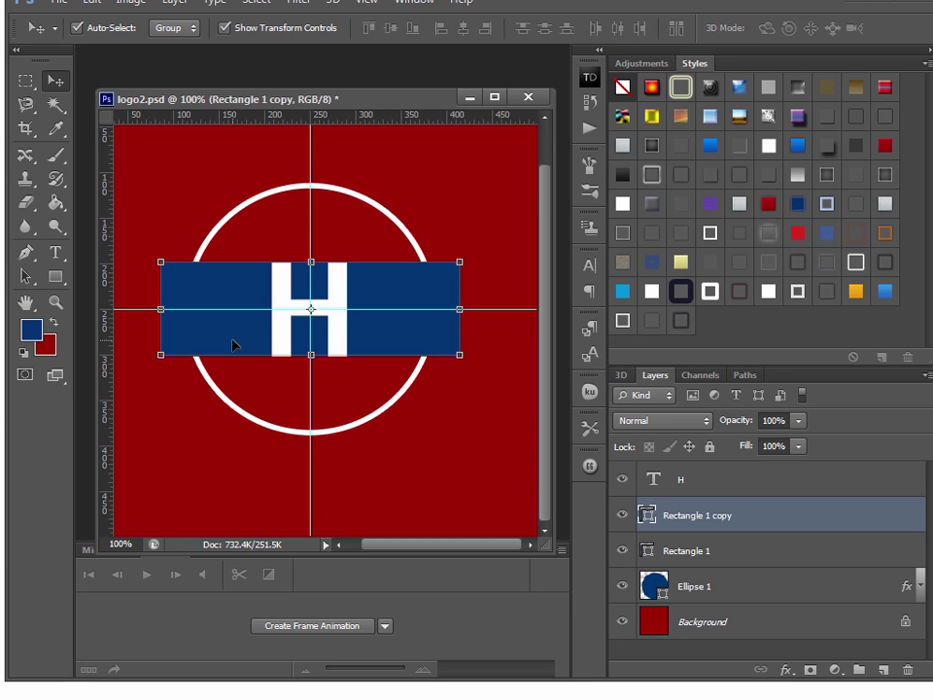
{"action": "key", "text": "Up"}
{"action": "key", "text": "Up"}
{"action": "key", "text": "Up"}
{"action": "key", "text": "Up"}
{"action": "key", "text": "Up"}
{"action": "key", "text": "Up"}
{"action": "key", "text": "Up"}
{"action": "key", "text": "Up"}
{"action": "key", "text": "Up"}
{"action": "key", "text": "Up"}
{"action": "key", "text": "Up"}
{"action": "key", "text": "Up"}
{"action": "key", "text": "Up"}
{"action": "key", "text": "Up"}
{"action": "key", "text": "Up"}
{"action": "key", "text": "Up"}
{"action": "key", "text": "Up"}
{"action": "key", "text": "Up"}
{"action": "key", "text": "Up"}
{"action": "key", "text": "Up"}
{"action": "key", "text": "Up"}
{"action": "key", "text": "Up"}
{"action": "key", "text": "Up"}
{"action": "key", "text": "Up"}
{"action": "key", "text": "Up"}
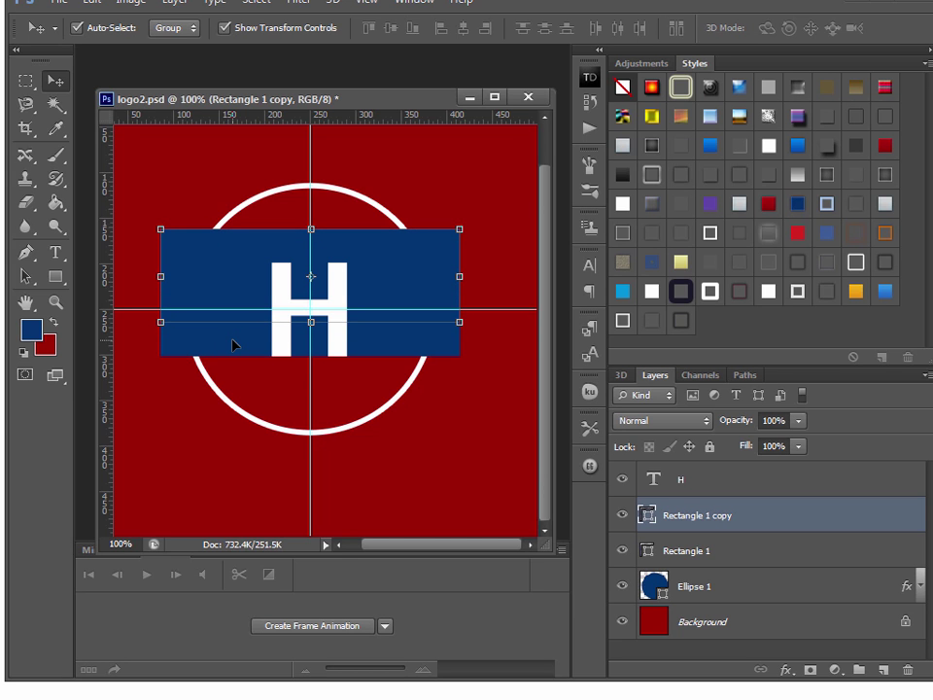
{"action": "key", "text": "Up"}
{"action": "key", "text": "Up"}
{"action": "key", "text": "Up"}
{"action": "key", "text": "Up"}
{"action": "key", "text": "Up"}
{"action": "key", "text": "Up"}
{"action": "key", "text": "Up"}
{"action": "key", "text": "Up"}
{"action": "key", "text": "Up"}
{"action": "key", "text": "Up"}
{"action": "key", "text": "Up"}
{"action": "key", "text": "Up"}
{"action": "key", "text": "Up"}
{"action": "key", "text": "Up"}
{"action": "key", "text": "Up"}
{"action": "key", "text": "Up"}
{"action": "key", "text": "Up"}
{"action": "key", "text": "Up"}
{"action": "key", "text": "Up"}
{"action": "key", "text": "Up"}
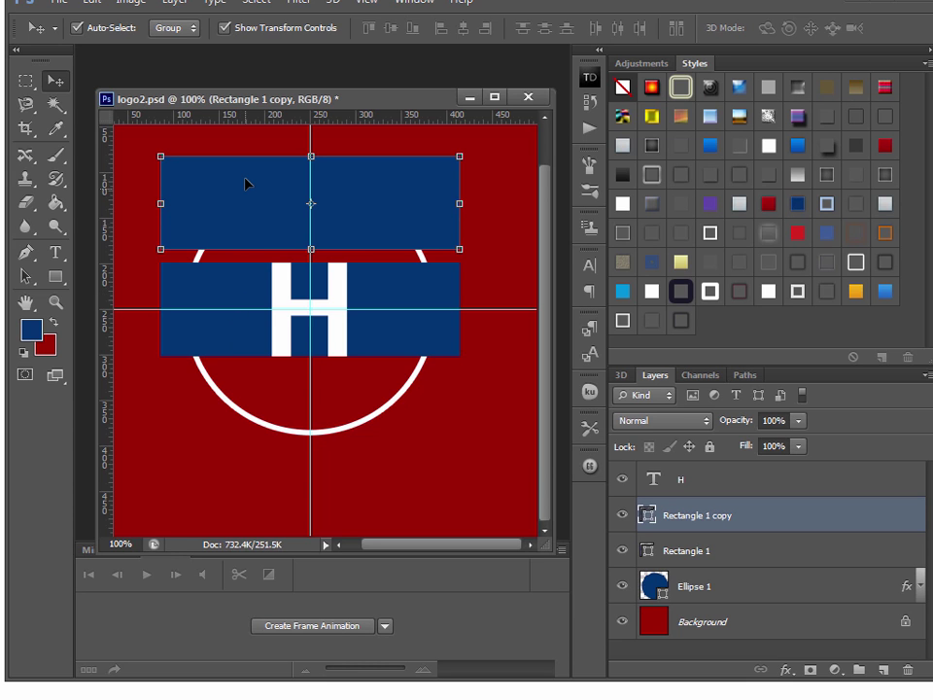
Review the reference logo in hab-logo-1.psd and the jersey picture in Untitled-1.psd, closing both to return to logo2.psd.
{"action": "left_click", "coordinate": [245, 324]}
{"action": "left_click", "coordinate": [245, 238]}
{"action": "key", "text": "ctrl+Tab"}
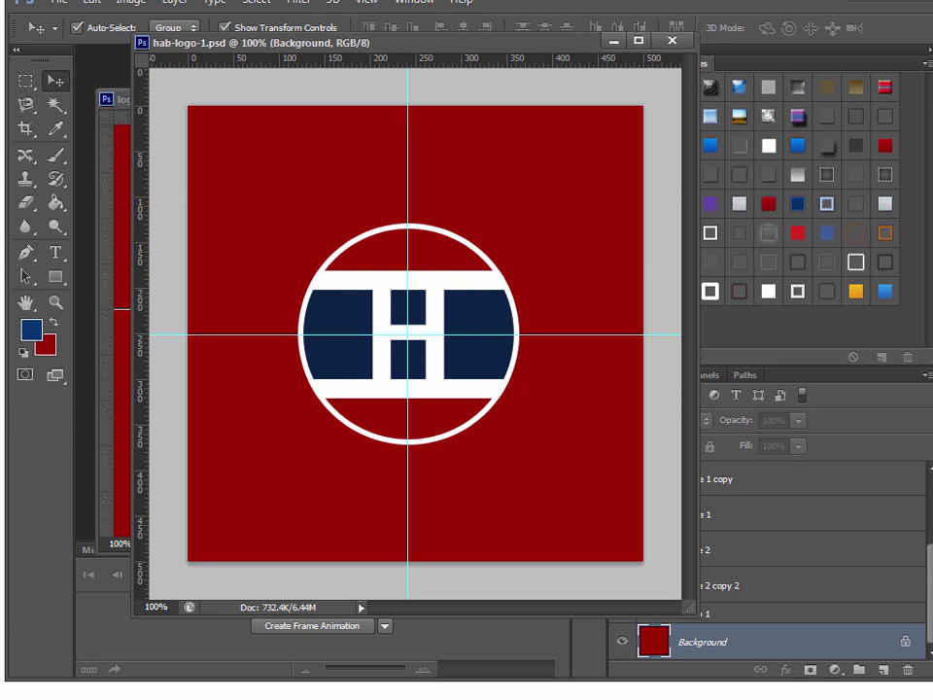
{"action": "key", "text": "ctrl+Tab"}
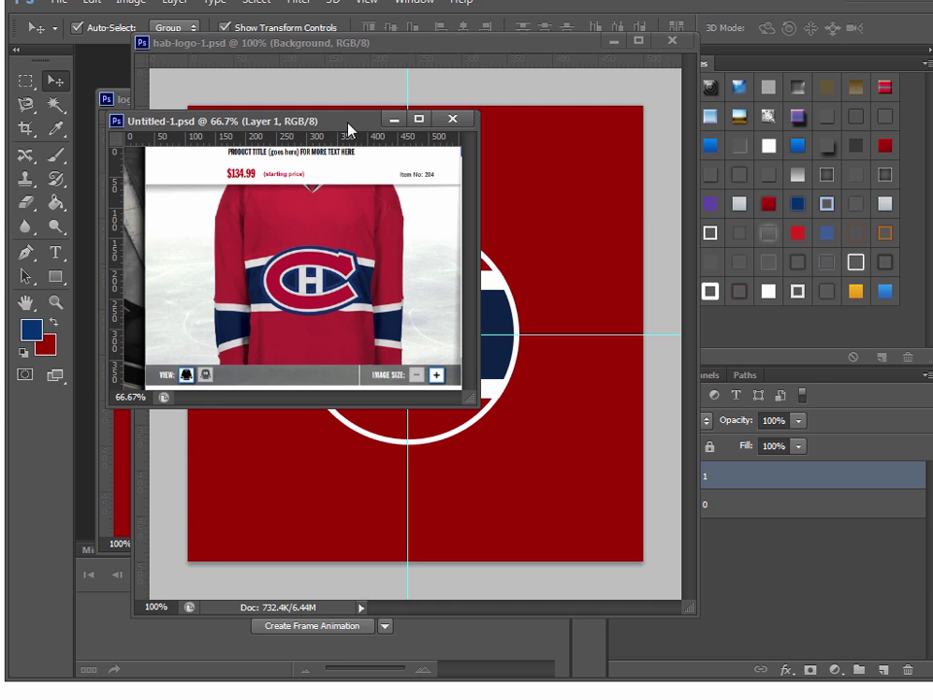
{"action": "key", "text": "ctrl+w"}
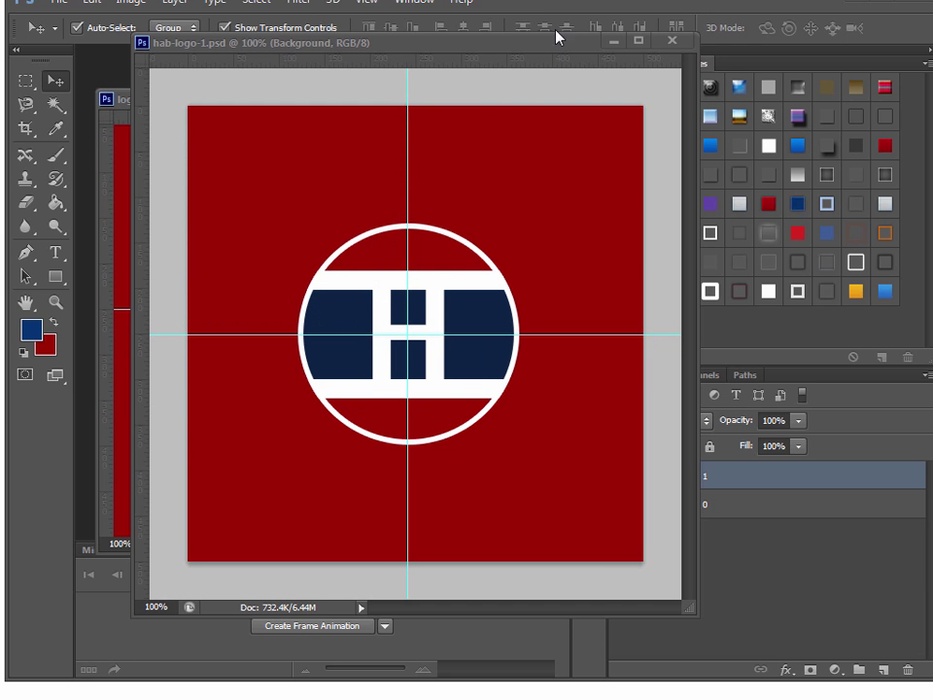
{"action": "key", "text": "ctrl+w"}
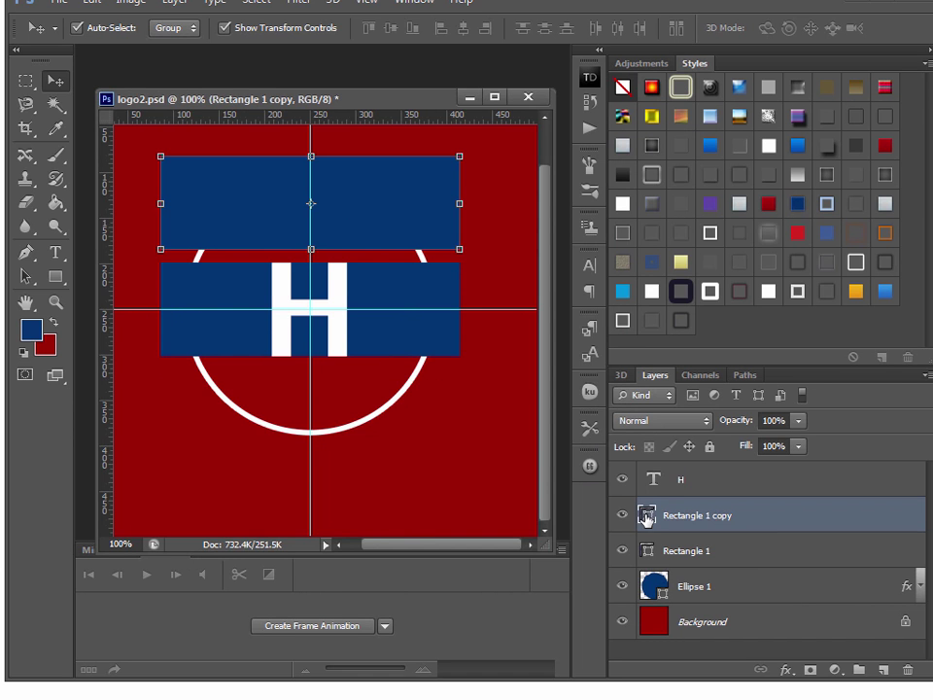
Recolour the upper rectangle copy white and shrink its height to about 35.92%, keeping its lower edge in place.
{"action": "double_click", "coordinate": [647, 515]}
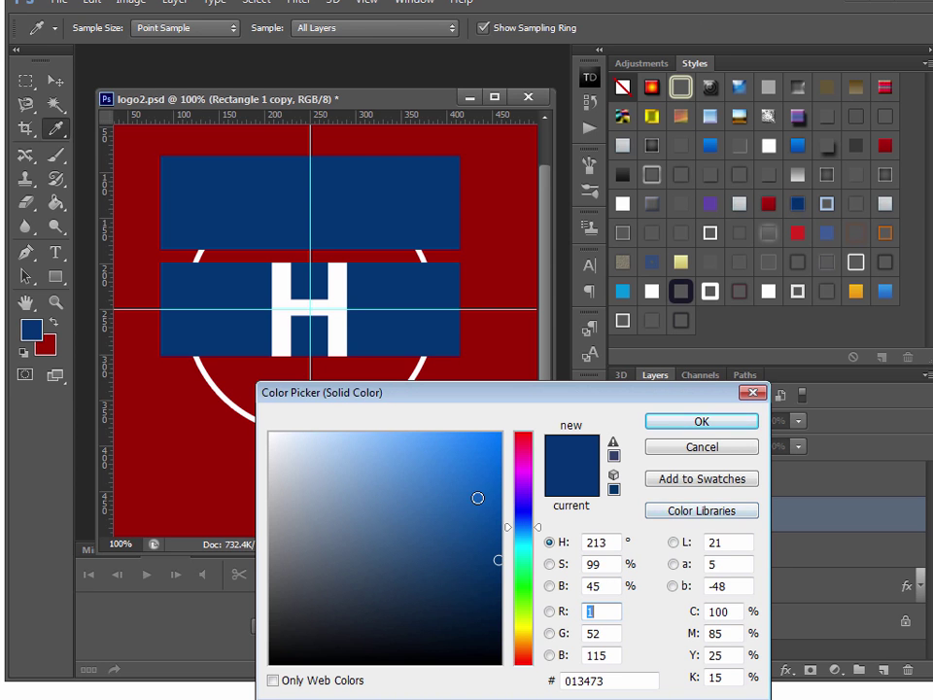
{"action": "left_click_drag", "start_coordinate": [412, 537], "coordinate": [269, 431]}
{"action": "left_click", "coordinate": [649, 425]}
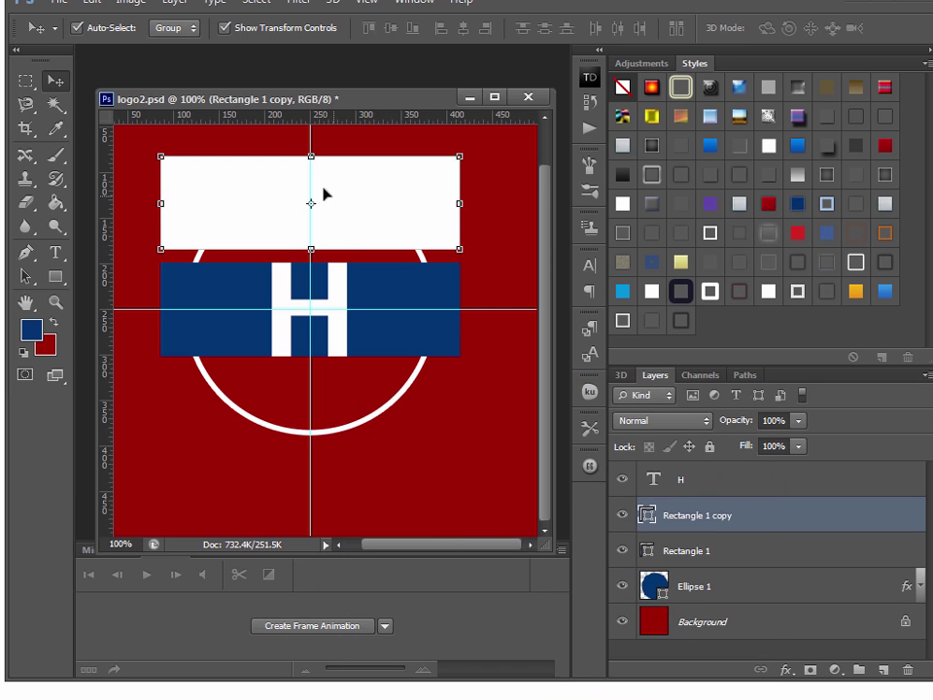
{"action": "left_click_drag", "start_coordinate": [311, 152], "coordinate": [311, 216]}
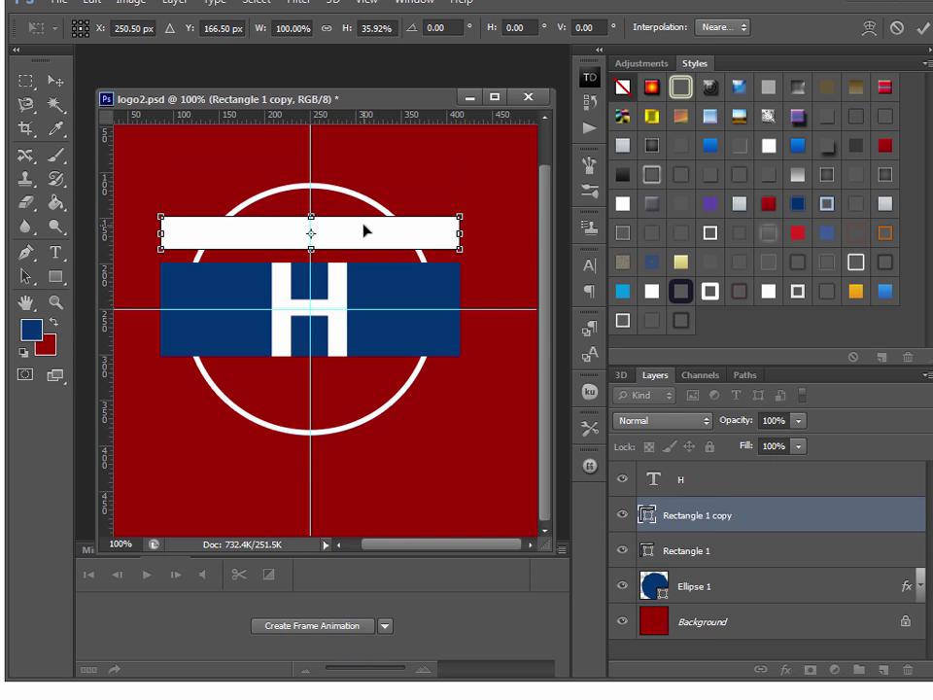
{"action": "key", "text": "Return"}
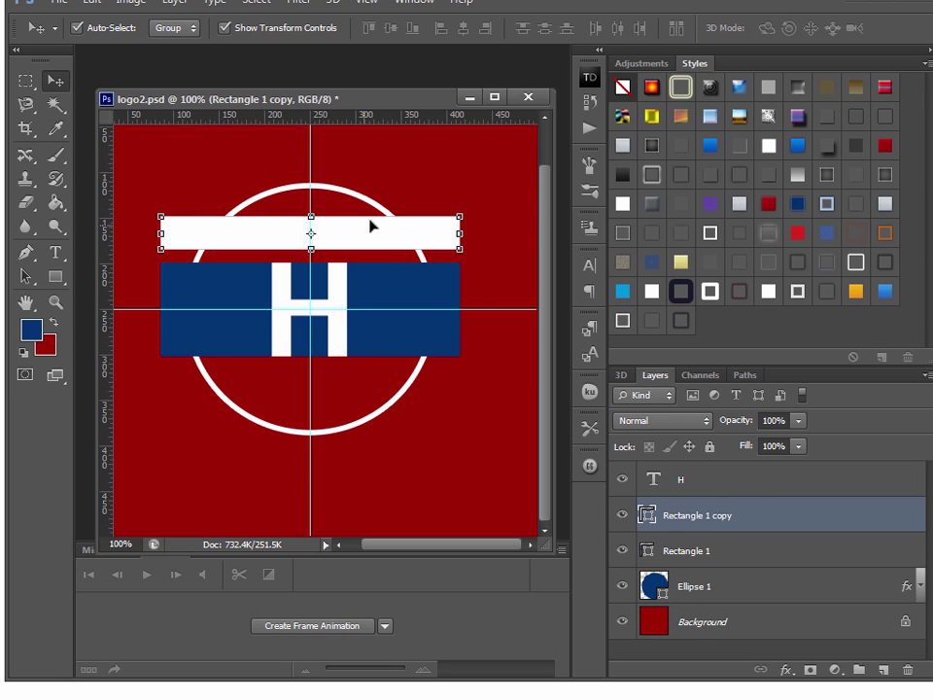
Rotate the white bar 90° and place it over the right stem of the H, with their left edges aligned.
{"action": "left_click", "coordinate": [474, 208]}
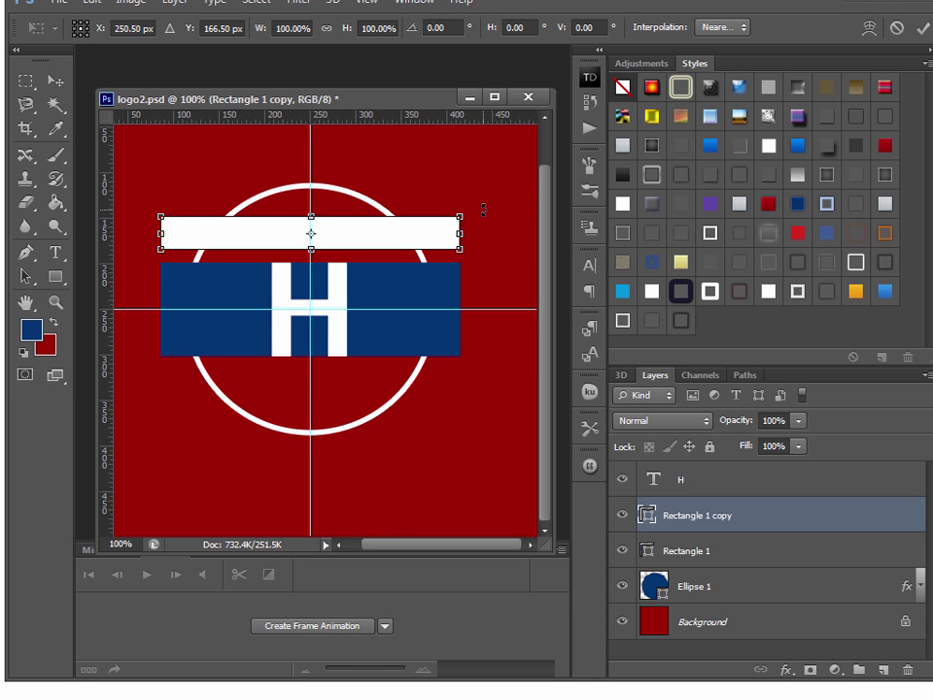
{"action": "left_click_drag", "start_coordinate": [482, 209], "coordinate": [467, 333]}
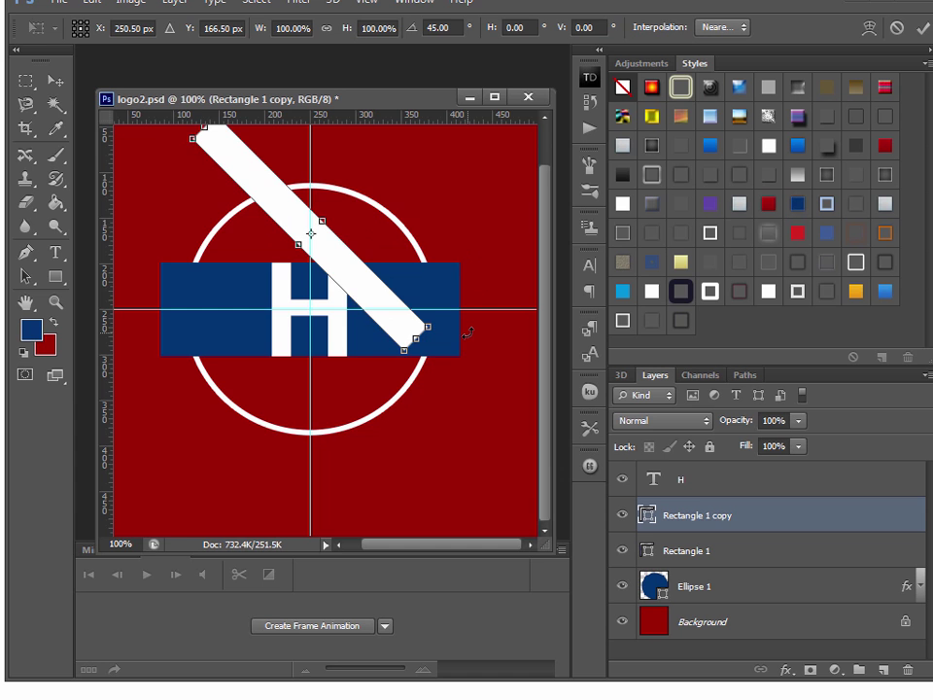
{"action": "left_click_drag", "start_coordinate": [467, 333], "coordinate": [335, 424]}
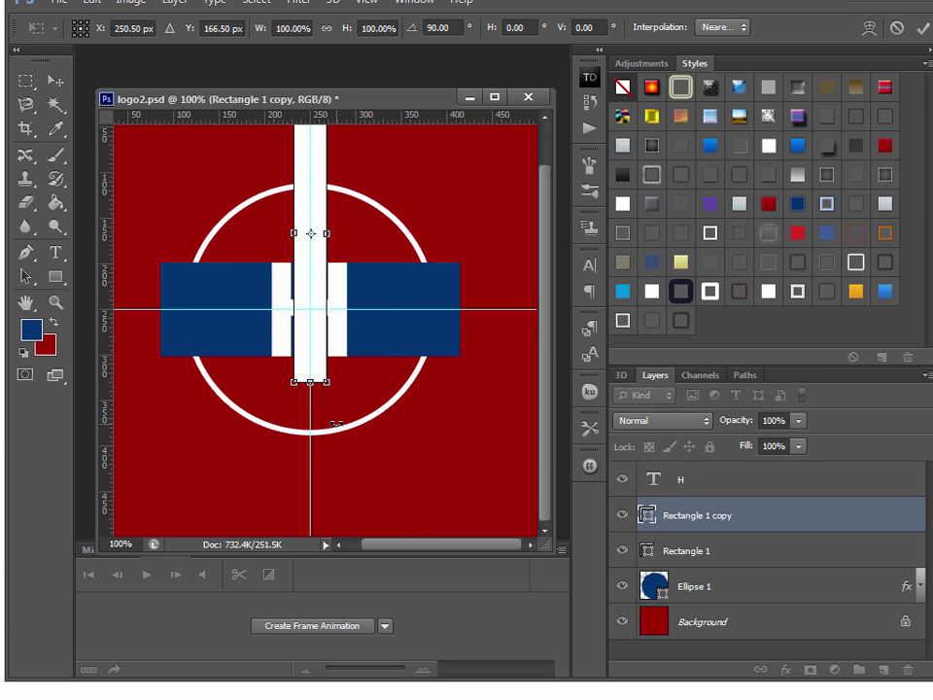
{"action": "left_click_drag", "start_coordinate": [322, 375], "coordinate": [355, 474]}
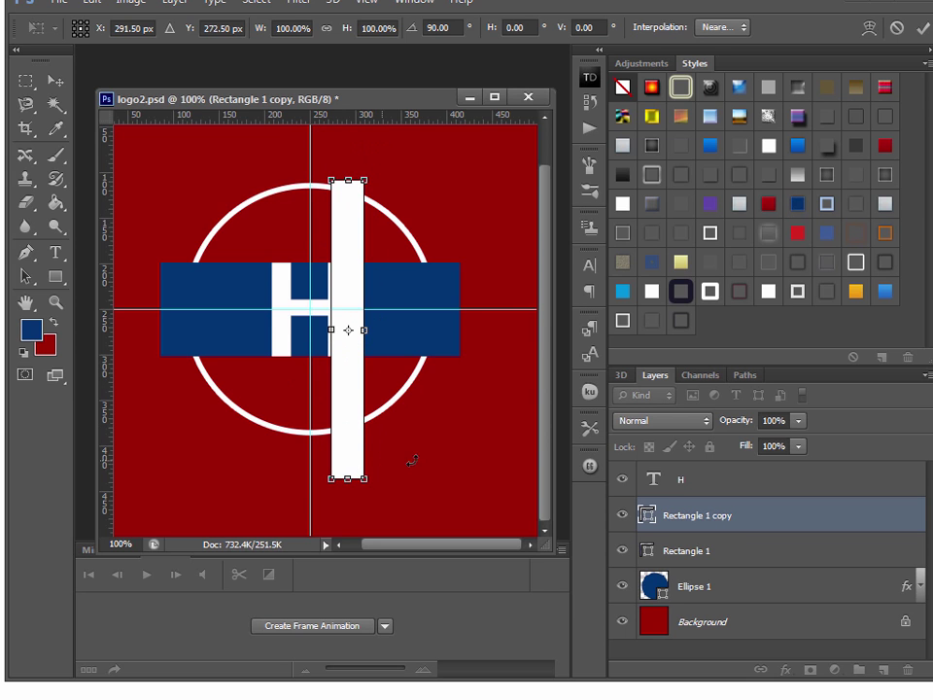
{"action": "key", "text": "Left"}
{"action": "key", "text": "Left"}
{"action": "key", "text": "Left"}
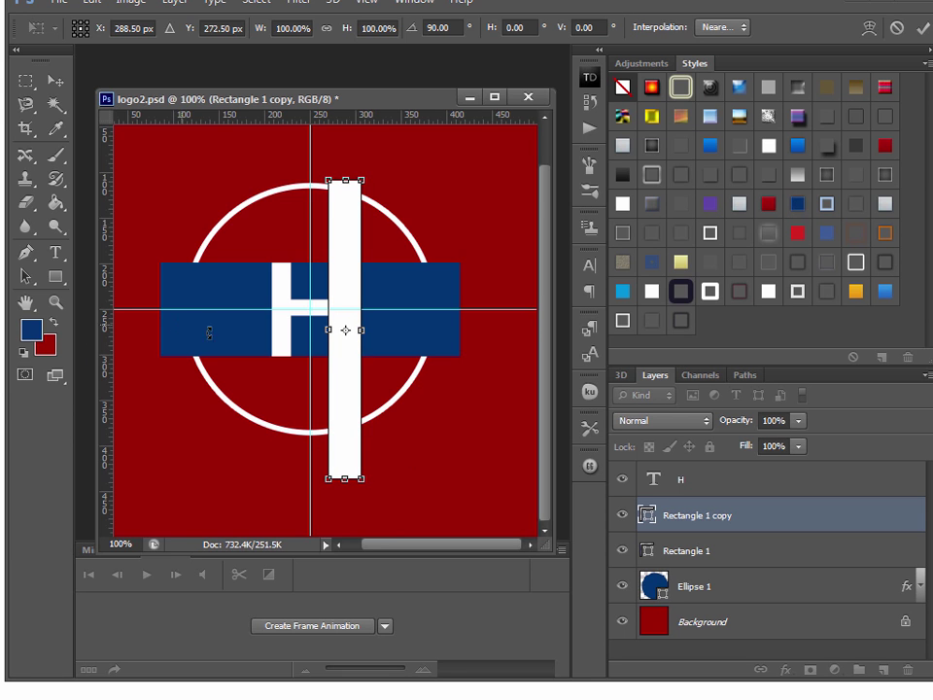
{"action": "key", "text": "Return"}
Narrow the vertical white bar to about 56.76% of its width so it matches the right stem of the H.
{"action": "left_click", "coordinate": [55, 302]}
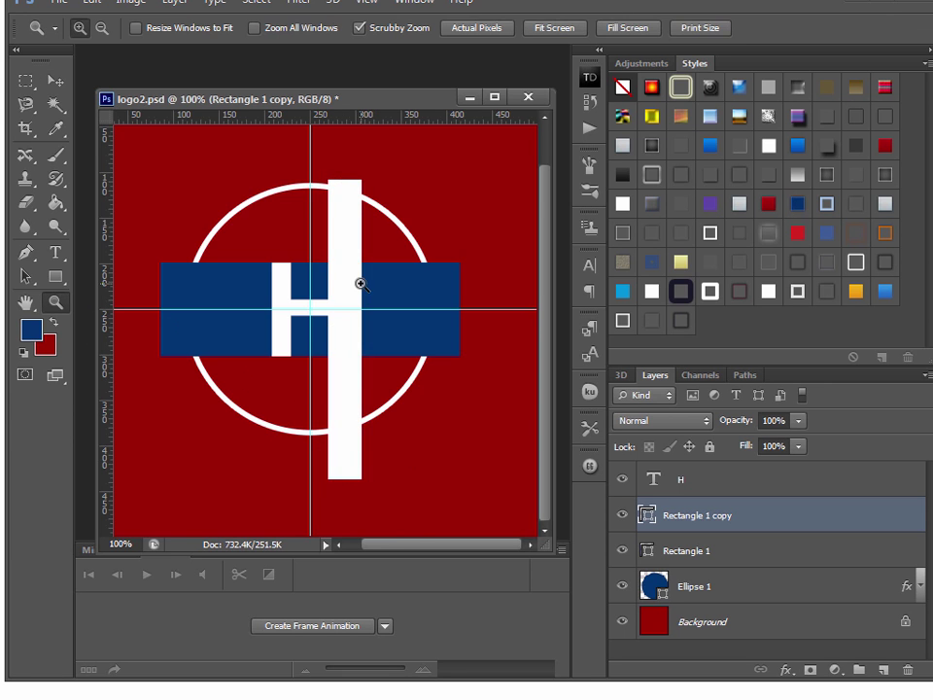
{"action": "left_click", "coordinate": [358, 283]}
{"action": "left_click", "coordinate": [346, 287]}
{"action": "left_click", "coordinate": [55, 80]}
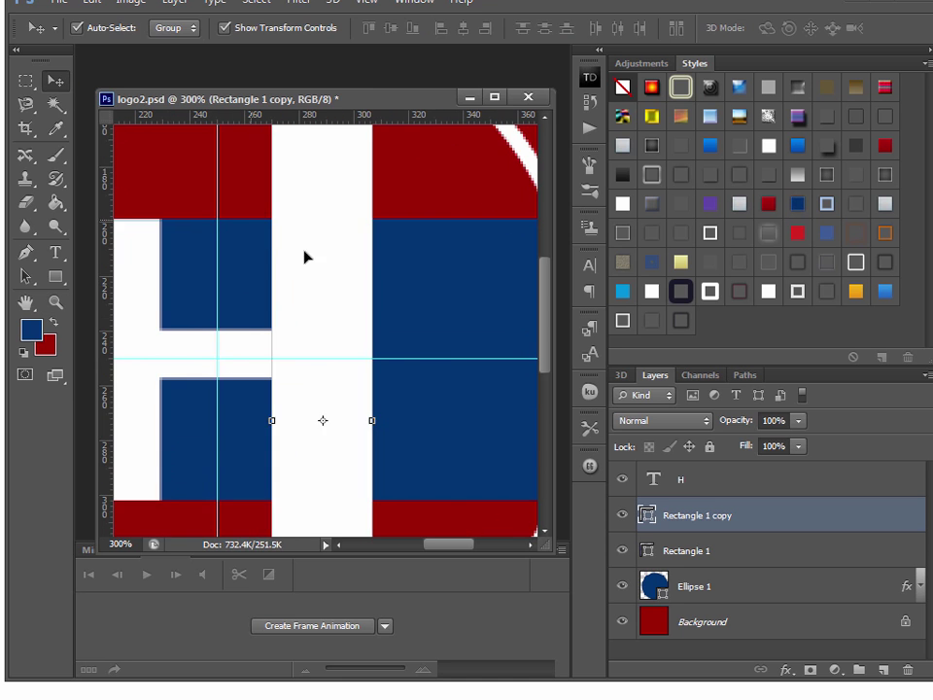
{"action": "left_click", "coordinate": [306, 257]}
{"action": "left_click", "coordinate": [323, 420]}
{"action": "key", "text": "ctrl+t"}
{"action": "left_click_drag", "start_coordinate": [370, 420], "coordinate": [328, 420]}
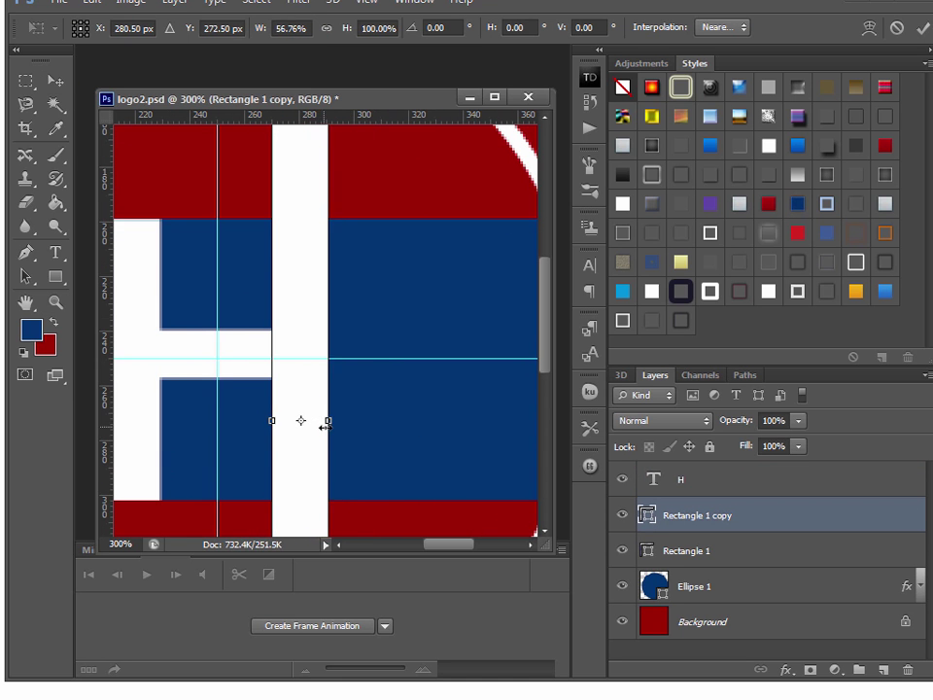
{"action": "key", "text": "Return"}
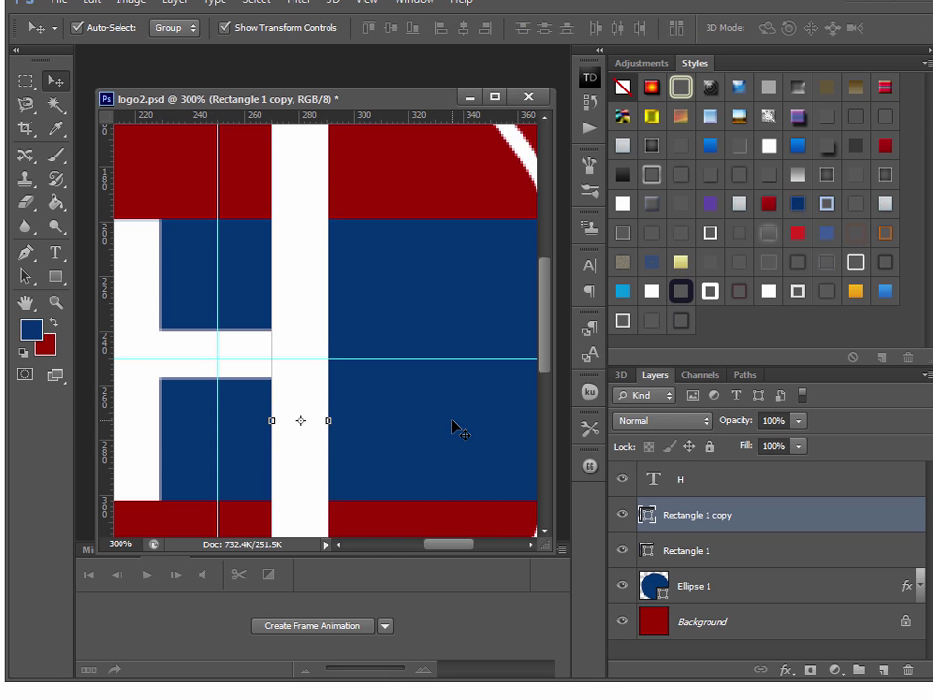
Rotate the narrowed white bar back to horizontal and place it centred just above the blue rectangle.
{"action": "left_click", "coordinate": [56, 302]}
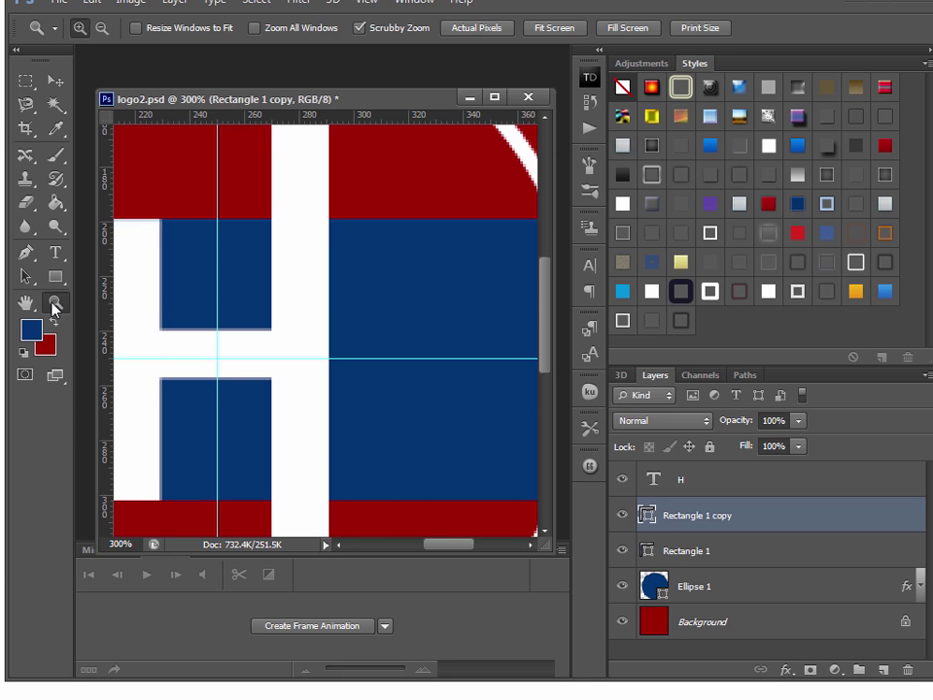
{"action": "key", "text": "alt"}
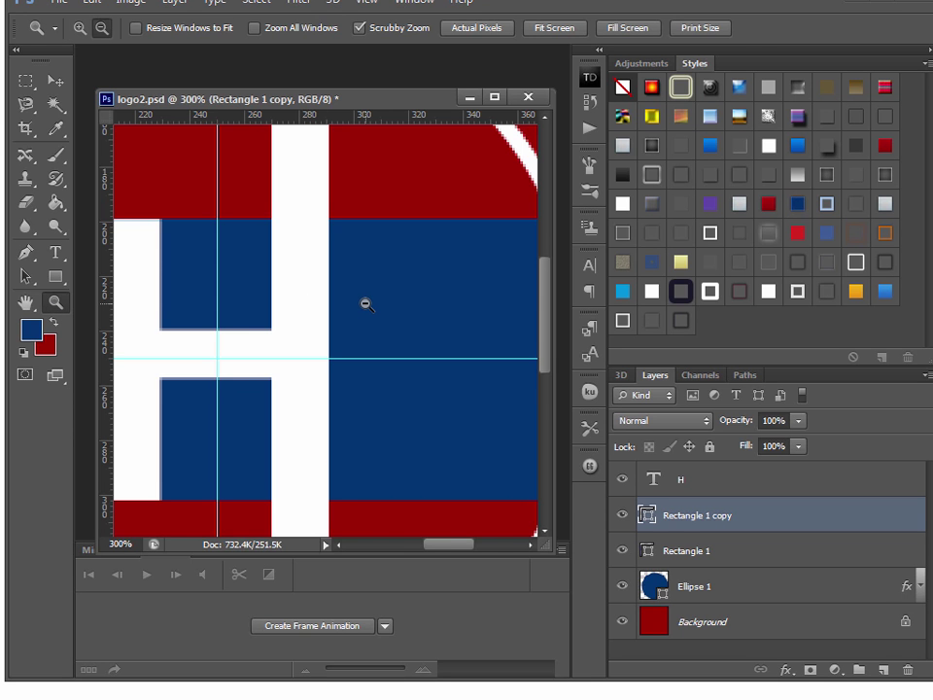
{"action": "left_click", "coordinate": [366, 304], "text": "alt"}
{"action": "left_click", "coordinate": [366, 304], "text": "alt"}
{"action": "left_click", "coordinate": [56, 81]}
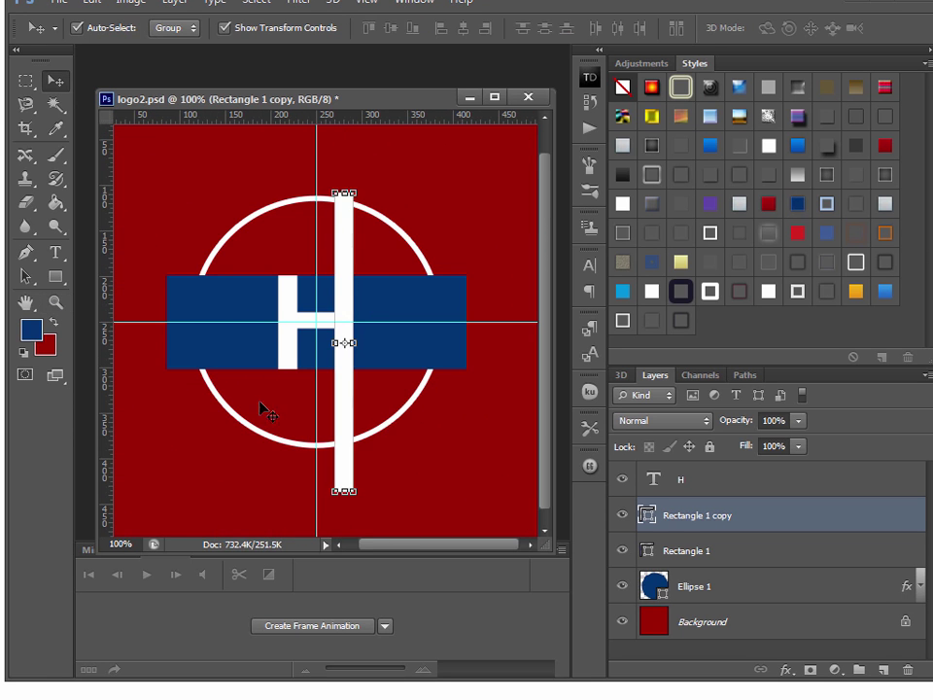
{"action": "left_click", "coordinate": [363, 508]}
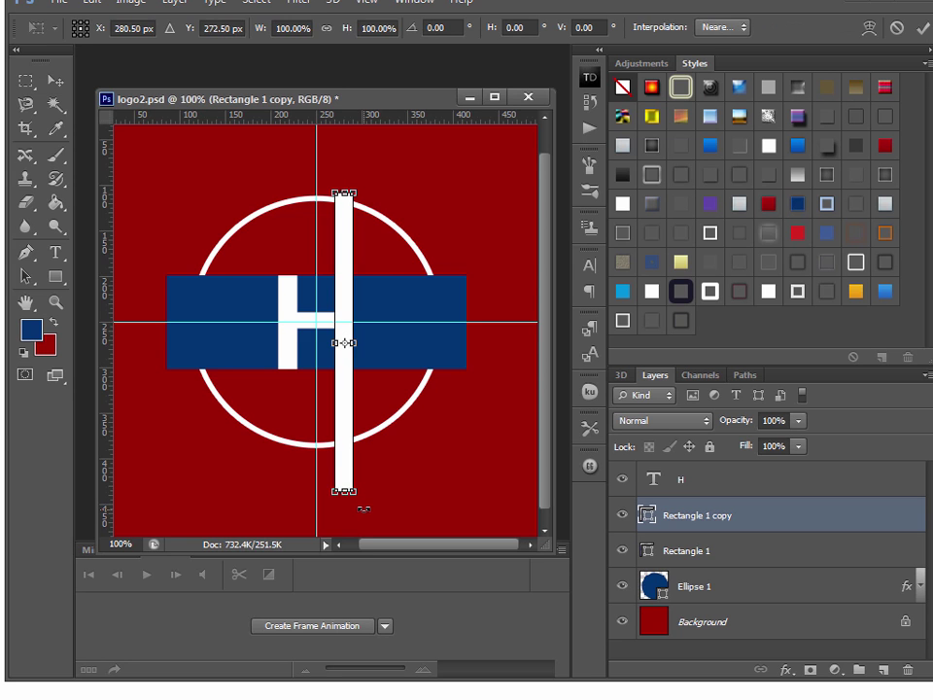
{"action": "left_click_drag", "start_coordinate": [363, 508], "coordinate": [427, 270]}
{"action": "key", "text": "Return"}
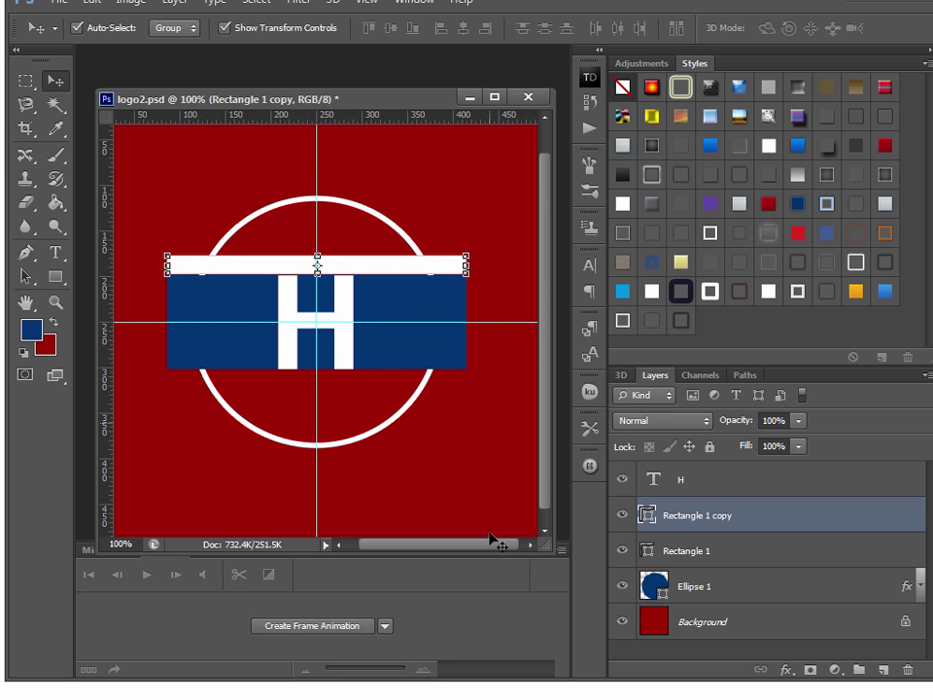
Nudge the white bar down until it closes the red gap and merges with the top of the H.
{"action": "left_click", "coordinate": [55, 302]}
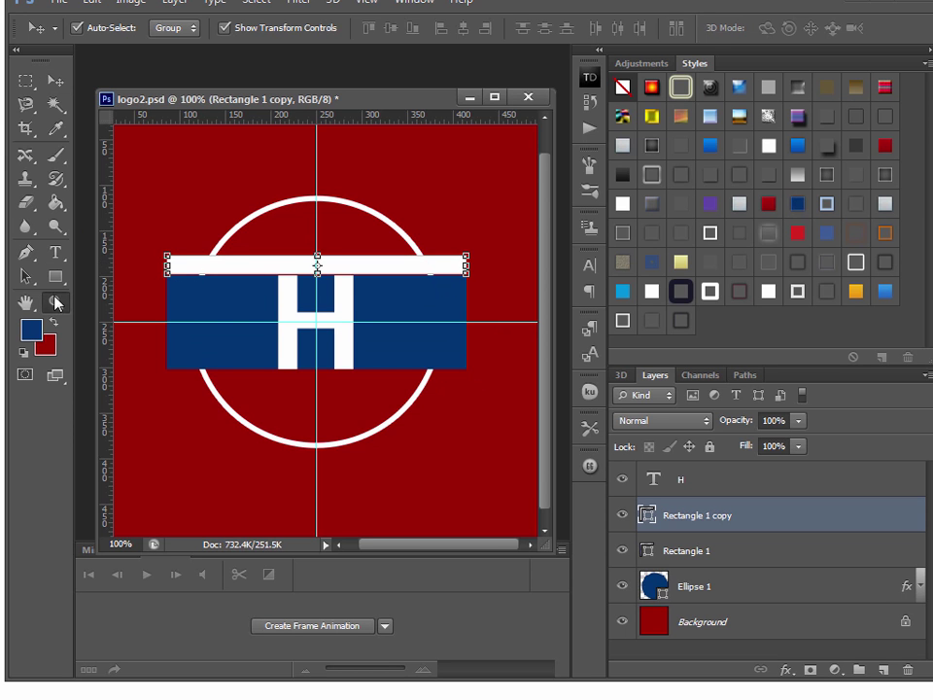
{"action": "left_click", "coordinate": [373, 275]}
{"action": "left_click", "coordinate": [55, 81]}
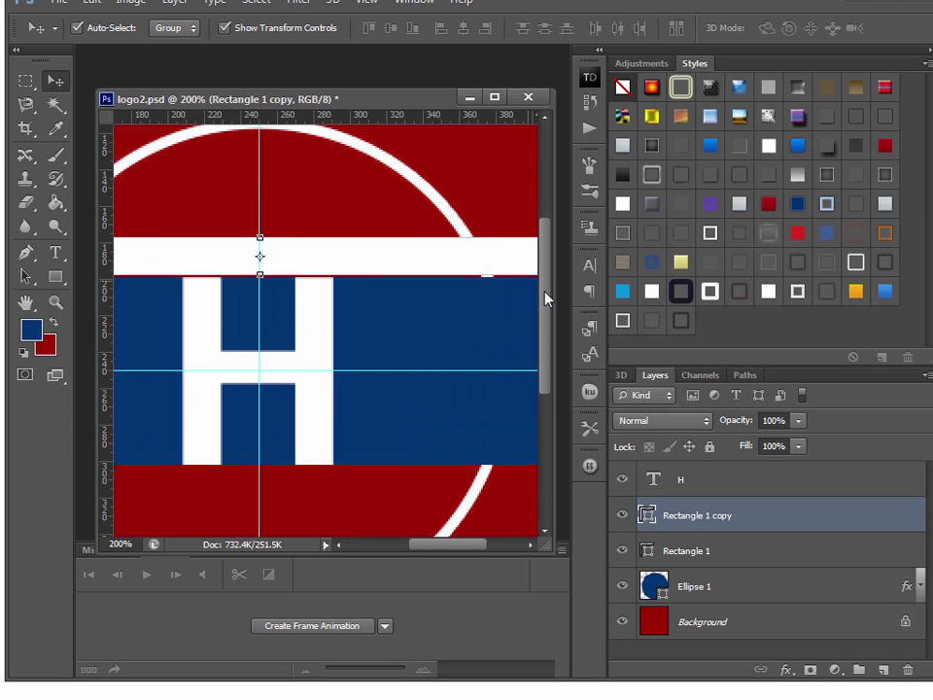
{"action": "key", "text": "Down"}
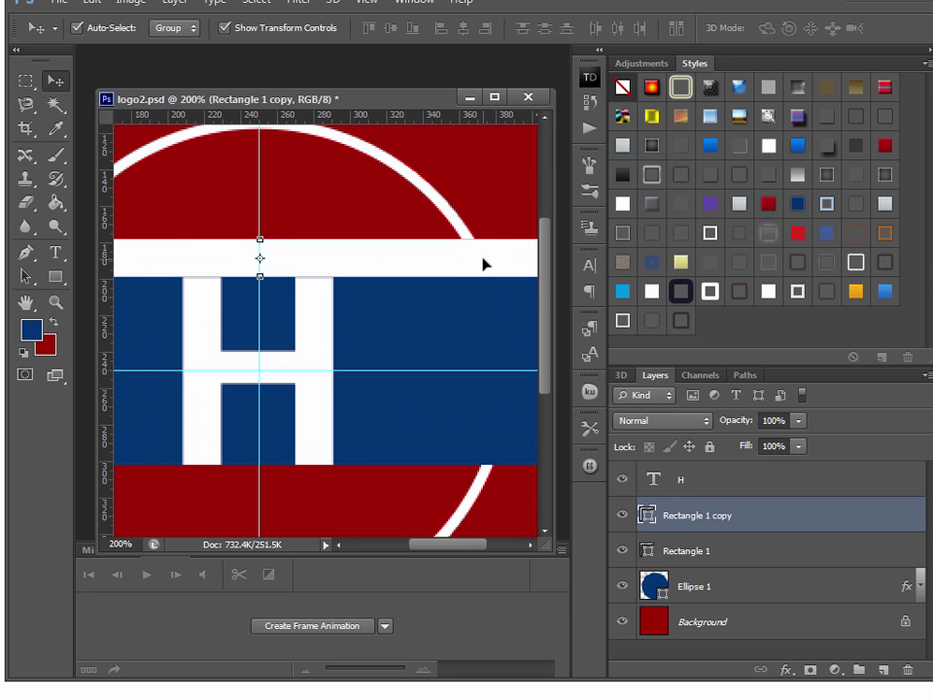
{"action": "left_click", "coordinate": [492, 172]}
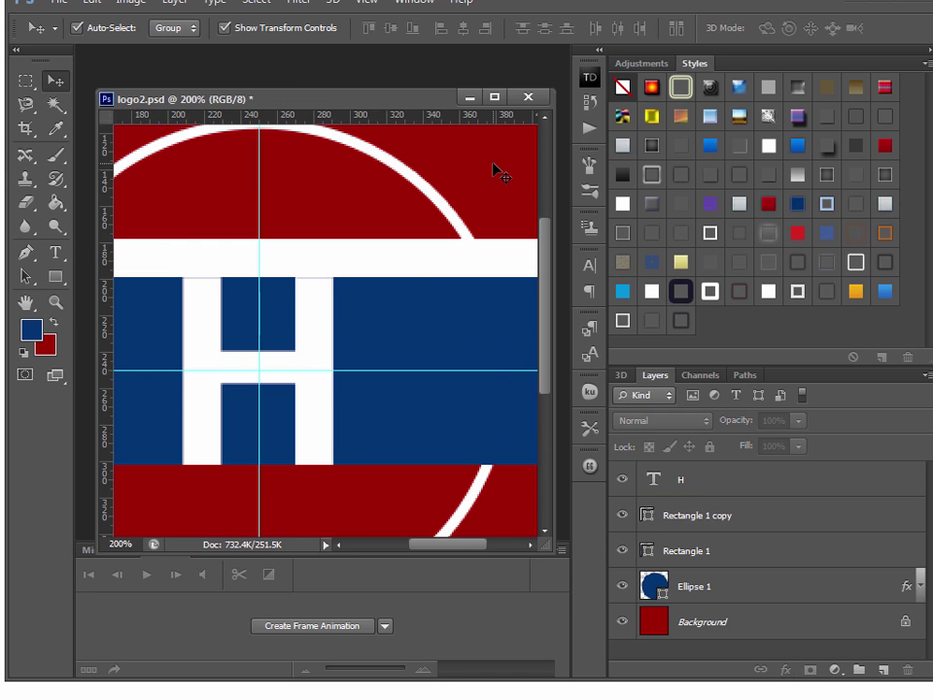
{"action": "left_click", "coordinate": [428, 269]}
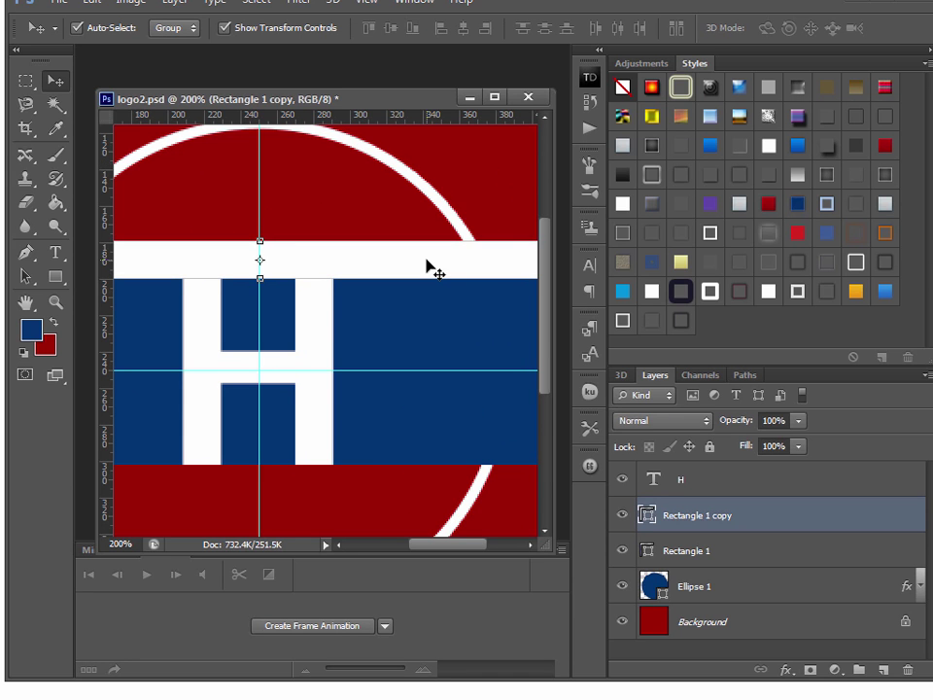
{"action": "left_click", "coordinate": [471, 185]}
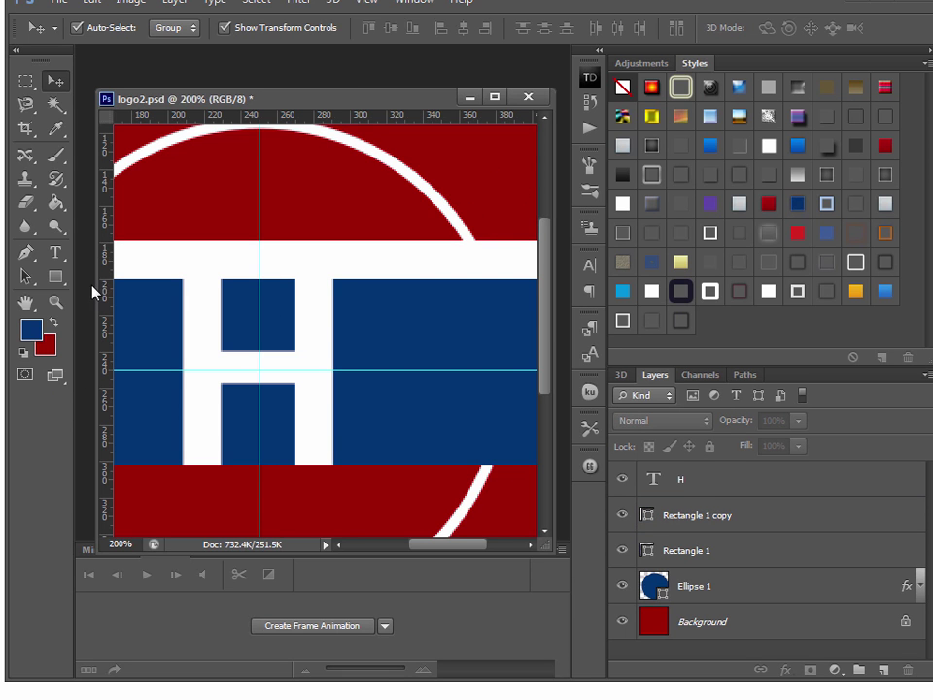
Duplicate the white bar and move the copy straight down until it sits flush against the bottom of the H and blue rectangle.
{"action": "left_click", "coordinate": [57, 302]}
{"action": "left_click", "coordinate": [334, 329], "text": "alt"}
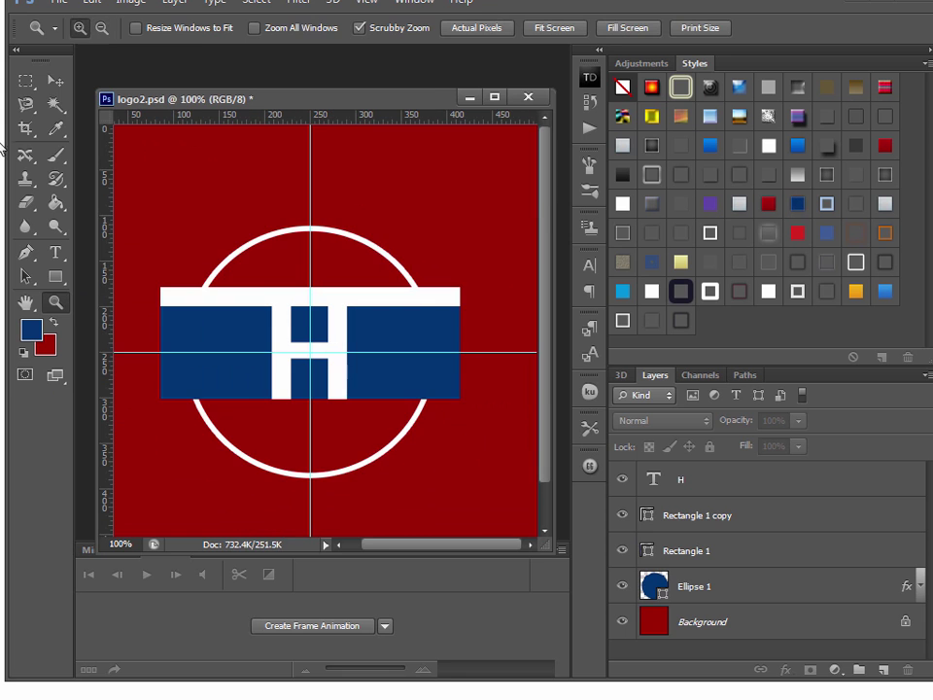
{"action": "left_click", "coordinate": [55, 80]}
{"action": "left_click", "coordinate": [452, 297]}
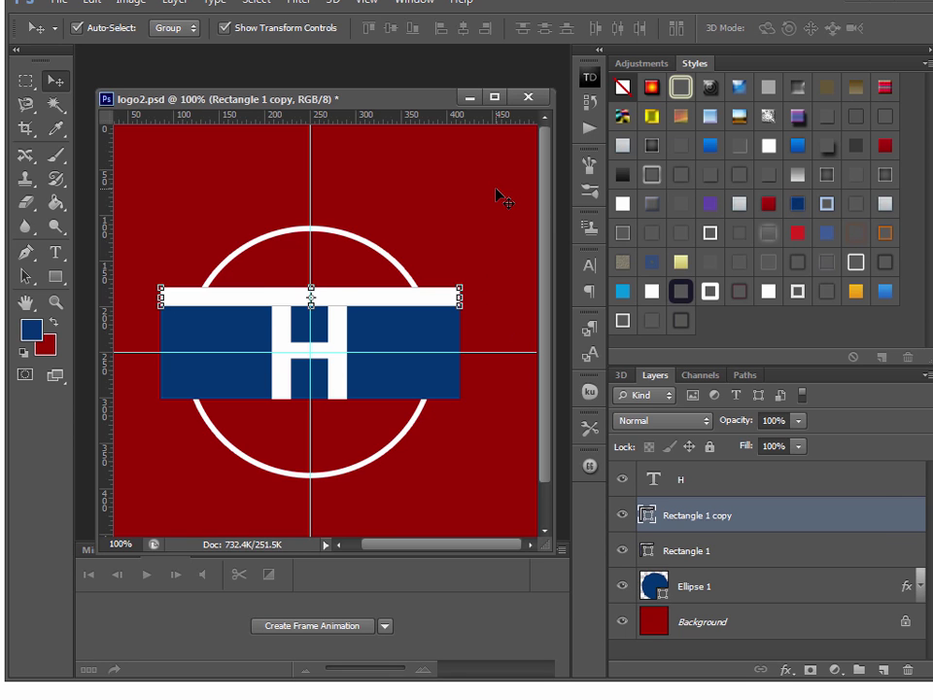
{"action": "key", "text": "ctrl+j"}
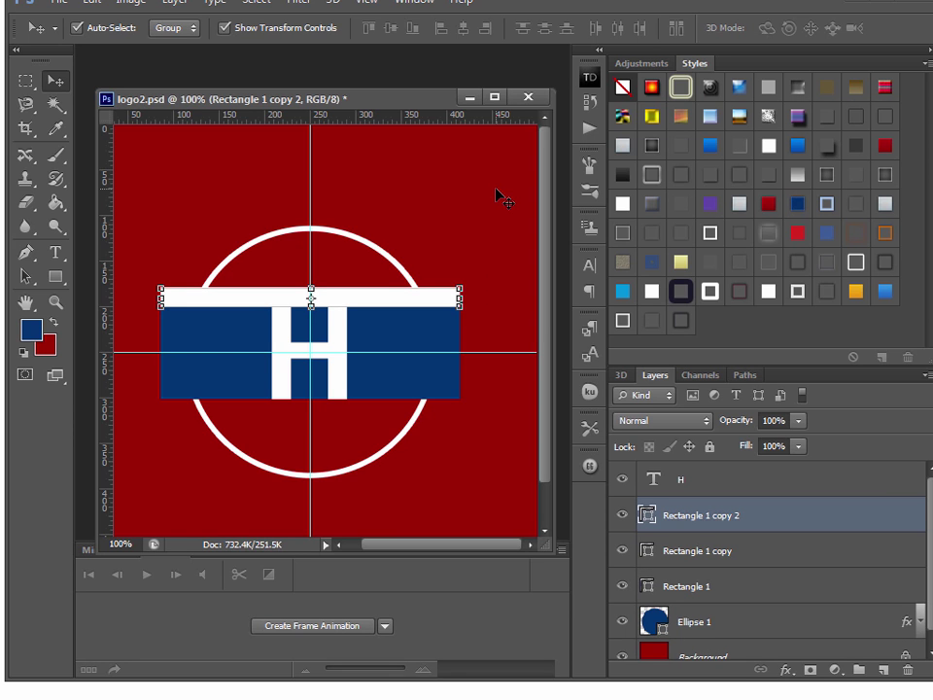
{"action": "key", "text": "shift+Down"}
{"action": "key", "text": "shift+Down"}
{"action": "key", "text": "shift+Down"}
{"action": "key", "text": "shift+Down"}
{"action": "key", "text": "shift+Down"}
{"action": "key", "text": "shift+Down"}
{"action": "key", "text": "shift+Down"}
{"action": "key", "text": "shift+Down"}
{"action": "key", "text": "shift+Down"}
{"action": "key", "text": "shift+Down"}
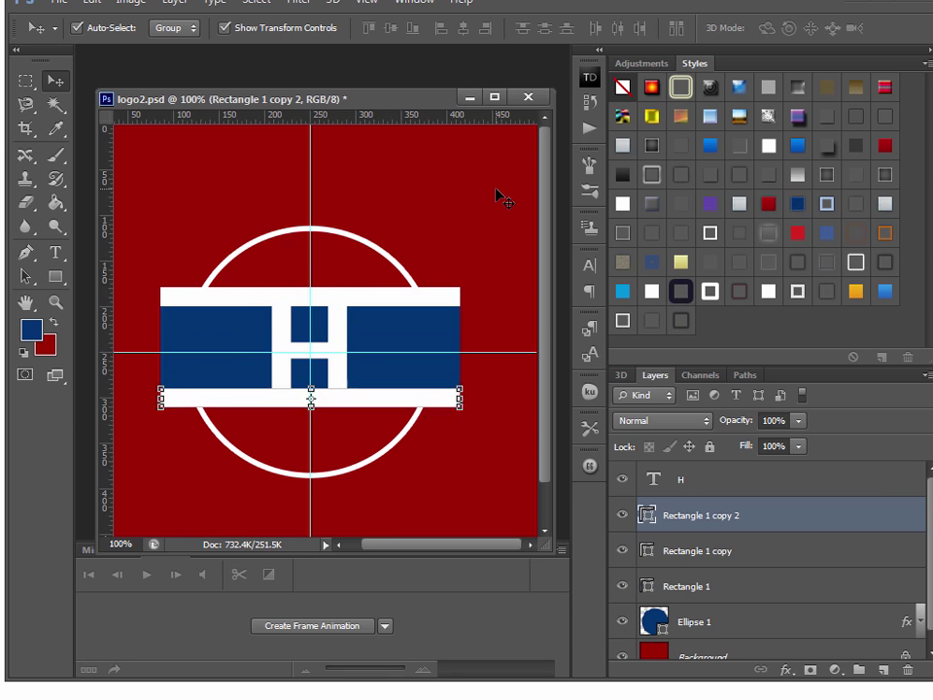
{"action": "key", "text": "shift+Down"}
{"action": "key", "text": "shift+Down"}
{"action": "key", "text": "shift+Up"}
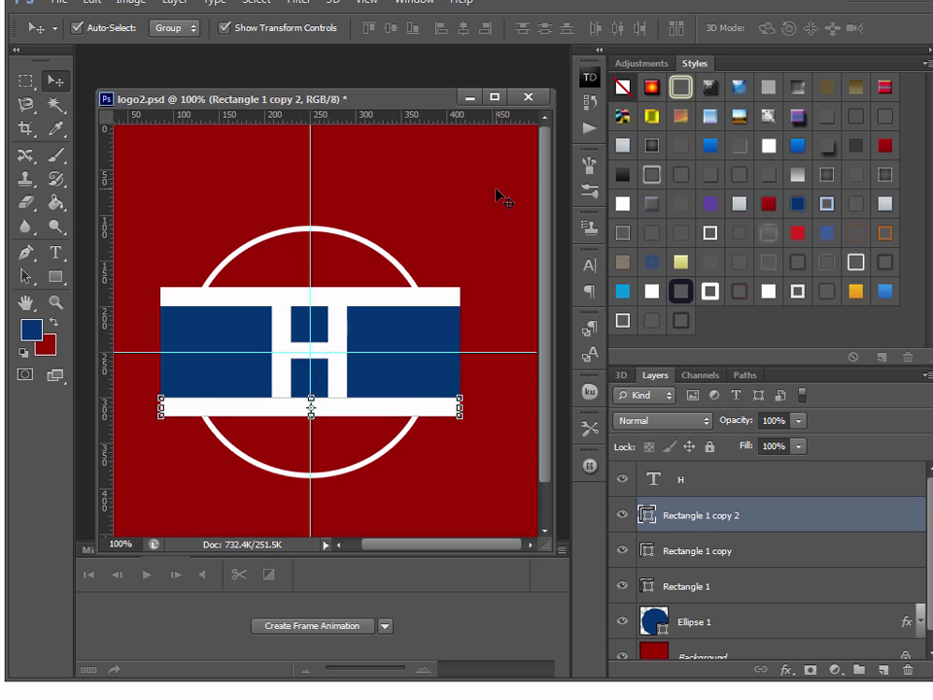
{"action": "key", "text": "shift+Down"}
{"action": "key", "text": "shift+Up"}
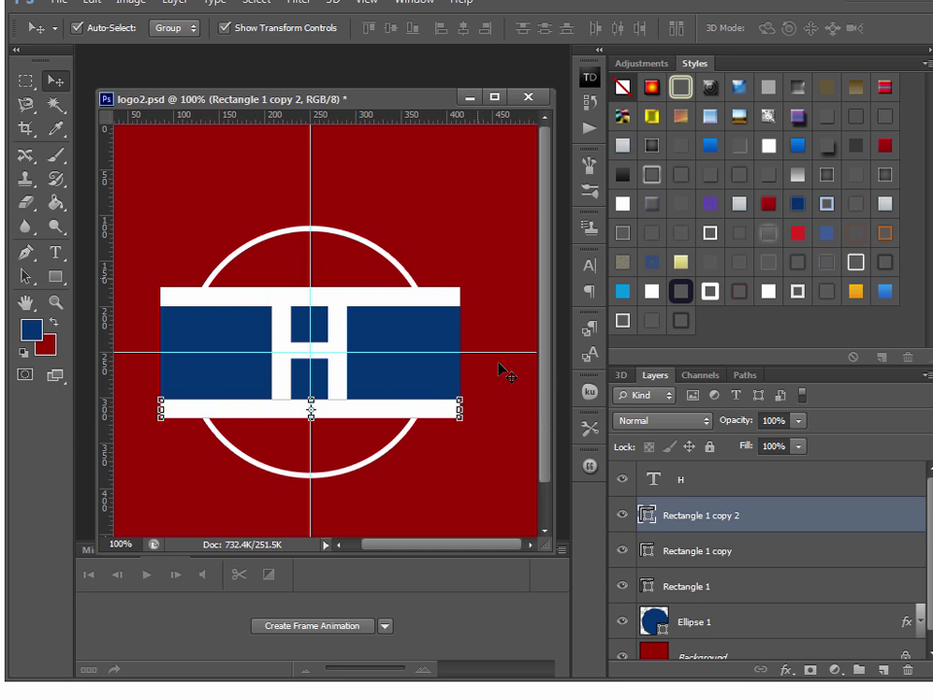
{"action": "left_click", "coordinate": [453, 481]}
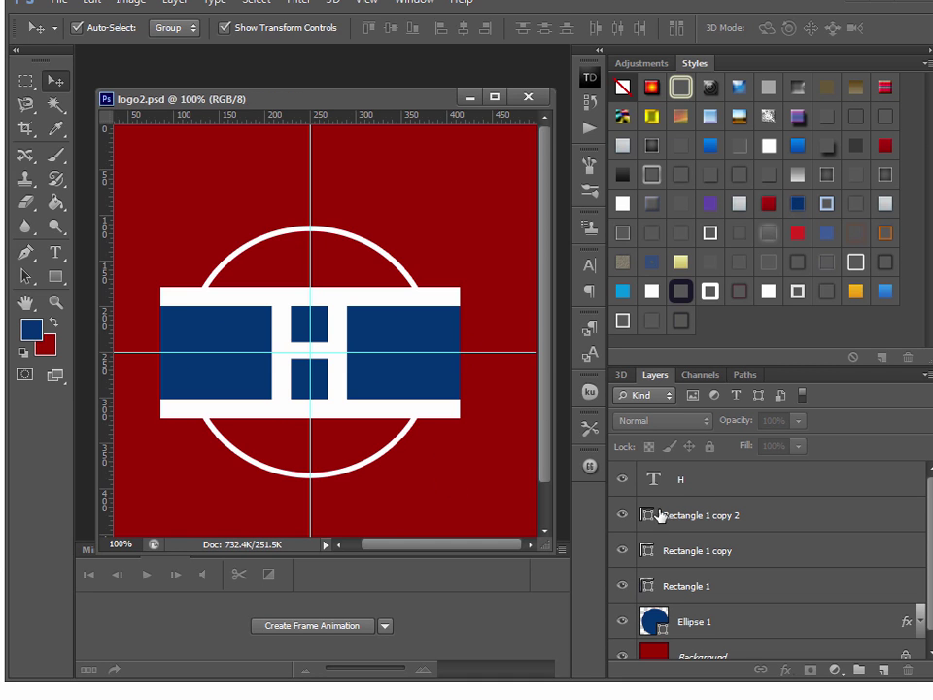
Rasterize the shape layer of the white bar above the H.
{"action": "left_click", "coordinate": [386, 304]}
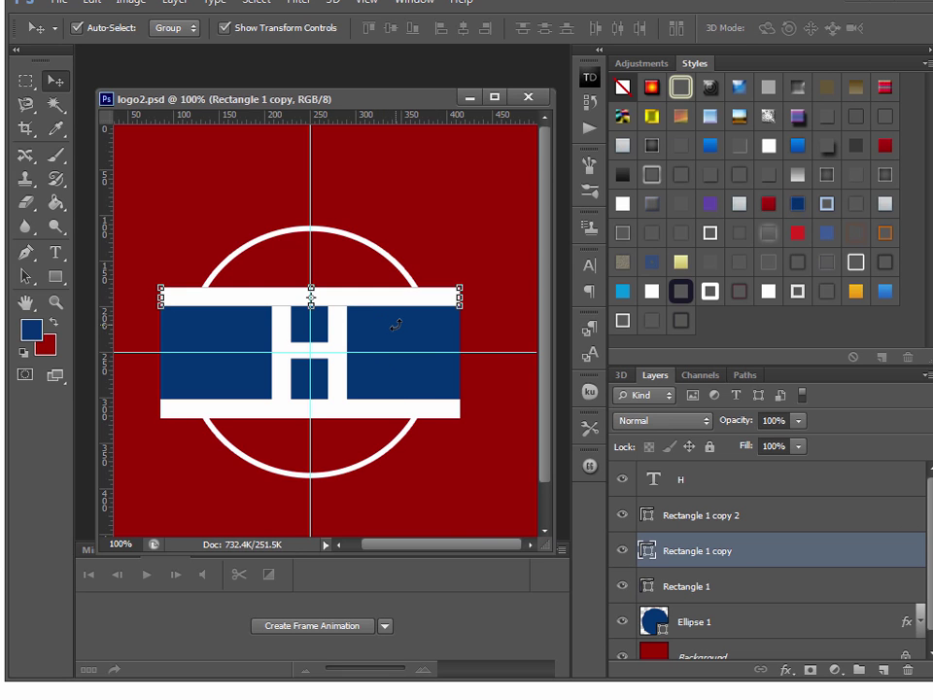
{"action": "left_click", "coordinate": [448, 389]}
{"action": "left_click", "coordinate": [447, 424]}
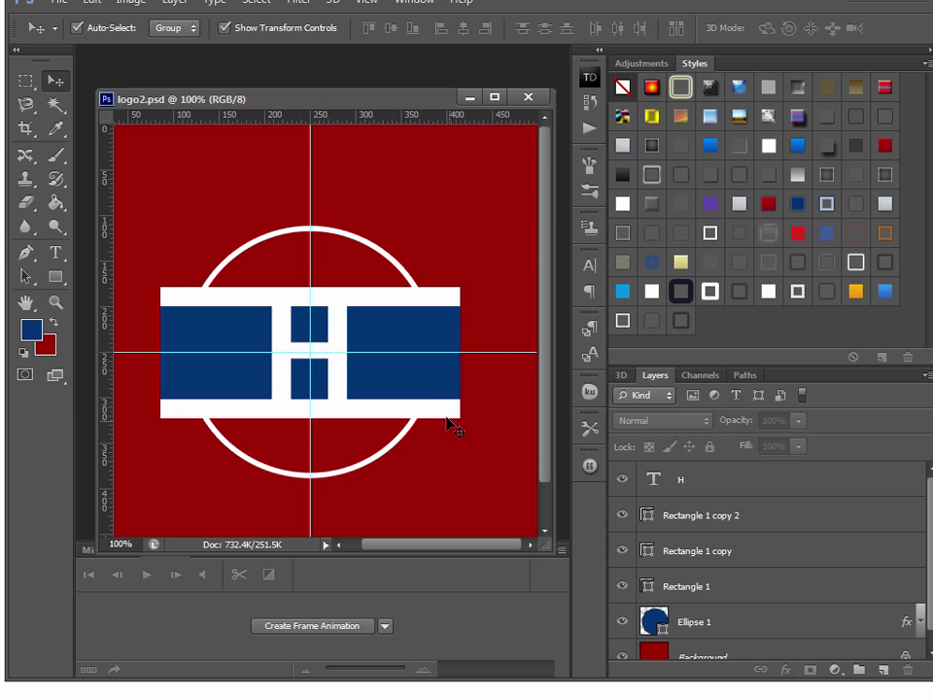
{"action": "left_click", "coordinate": [455, 410]}
{"action": "left_click", "coordinate": [436, 297]}
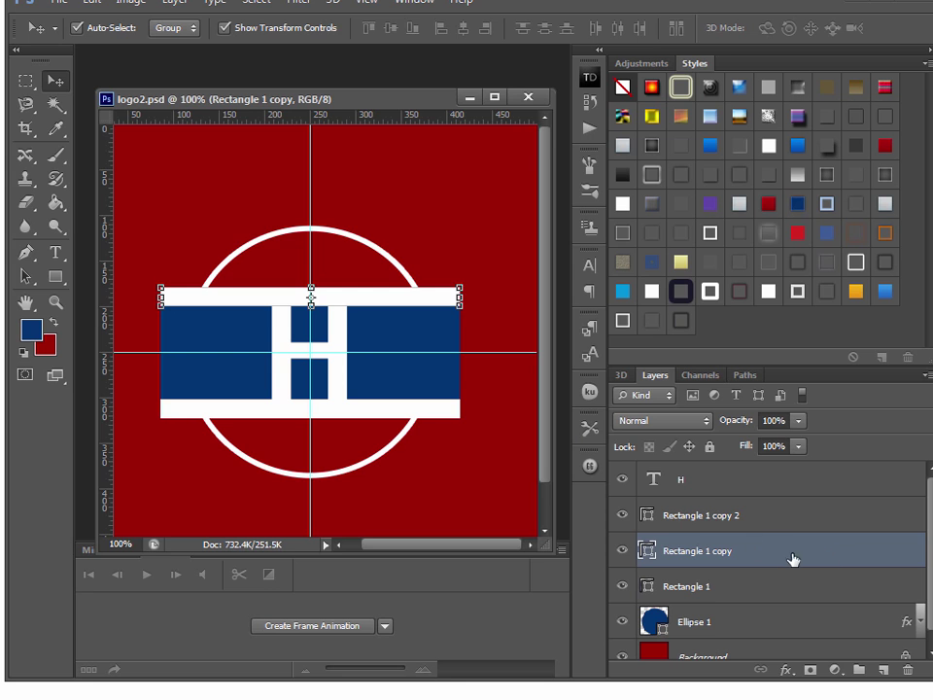
{"action": "right_click", "coordinate": [742, 558]}
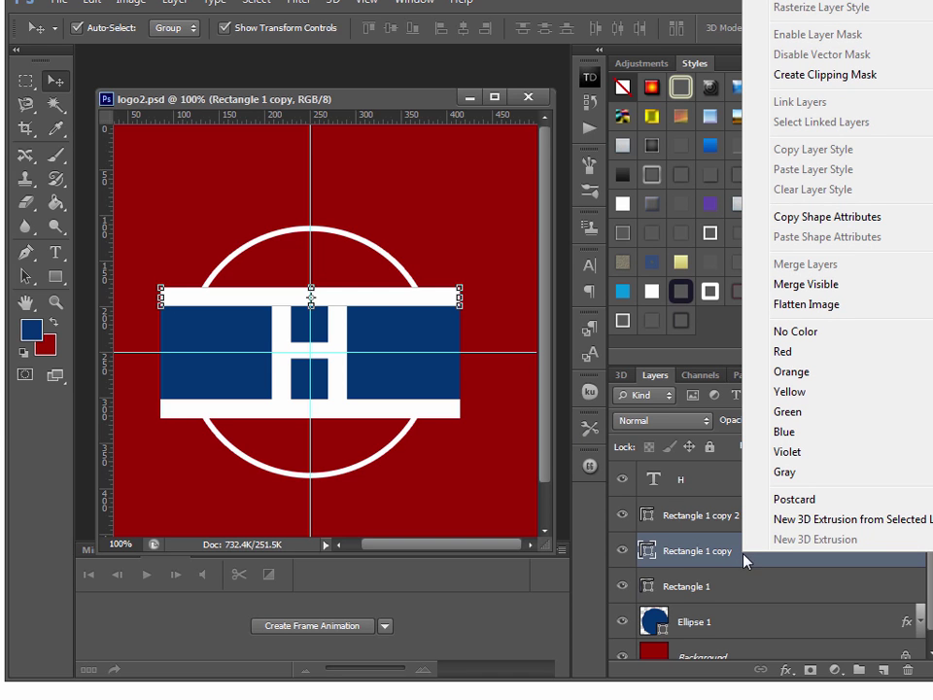
{"action": "left_click", "coordinate": [675, 2]}
{"action": "left_click_drag", "start_coordinate": [675, 2], "coordinate": [674, 80]}
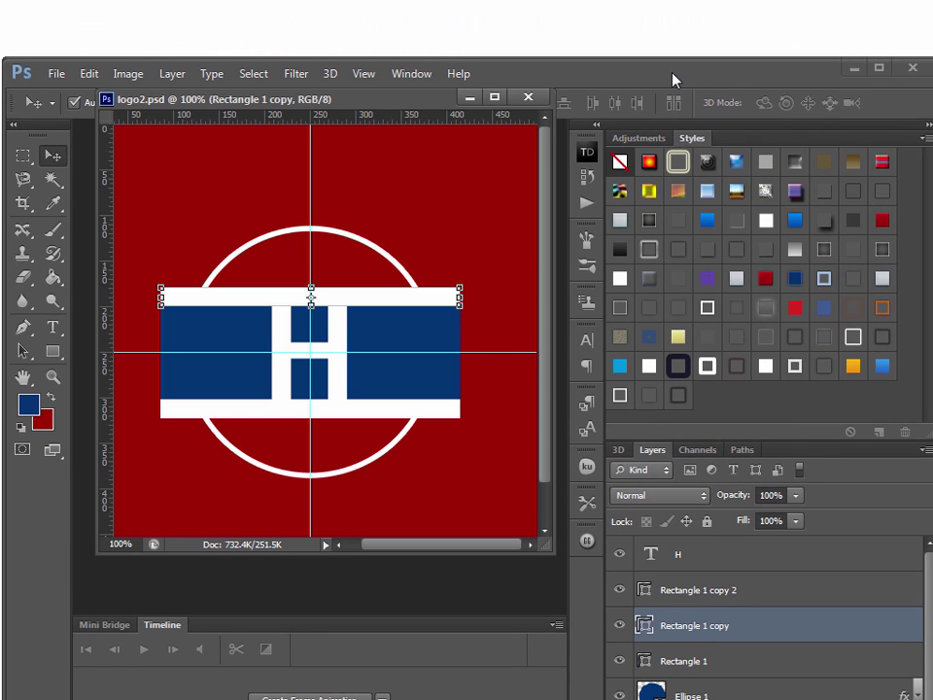
{"action": "right_click", "coordinate": [760, 630]}
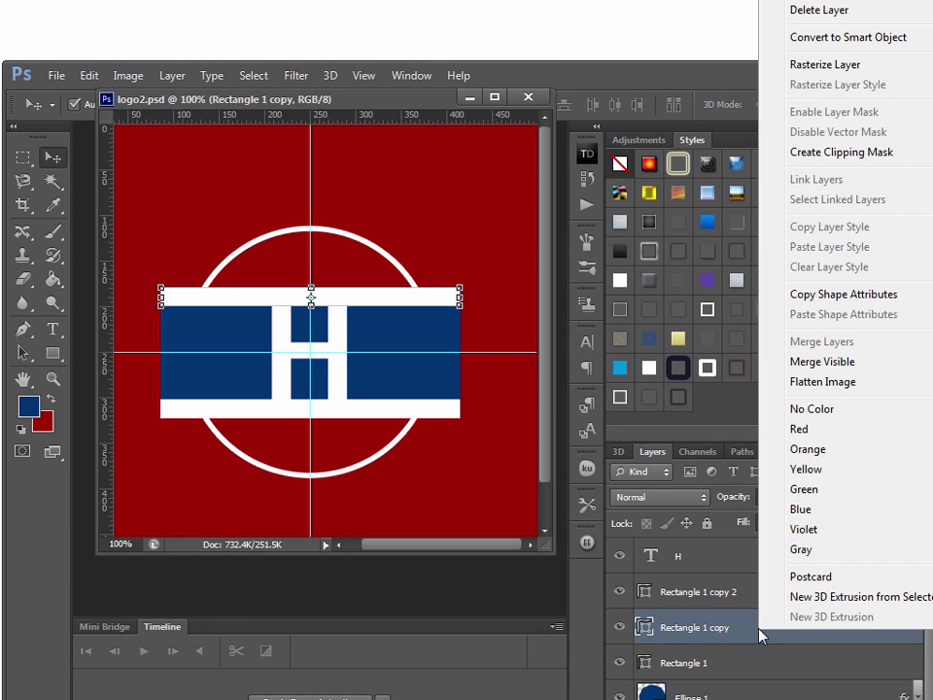
{"action": "left_click", "coordinate": [824, 66]}
Rasterize the blue rectangle layer and the white bar layer below the H.
{"action": "left_click", "coordinate": [444, 386]}
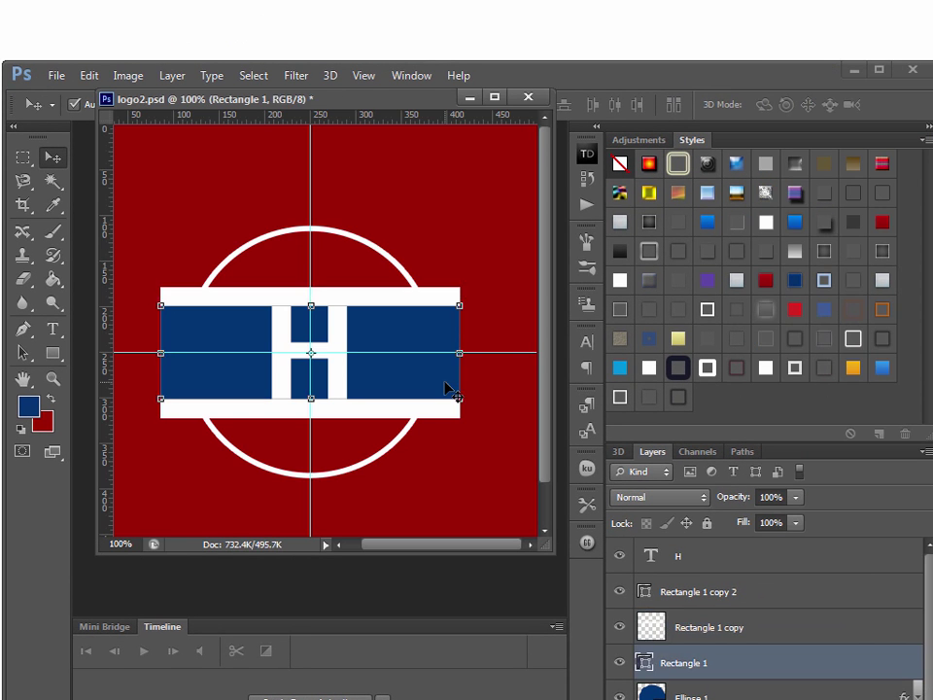
{"action": "right_click", "coordinate": [762, 673]}
{"action": "left_click", "coordinate": [831, 102]}
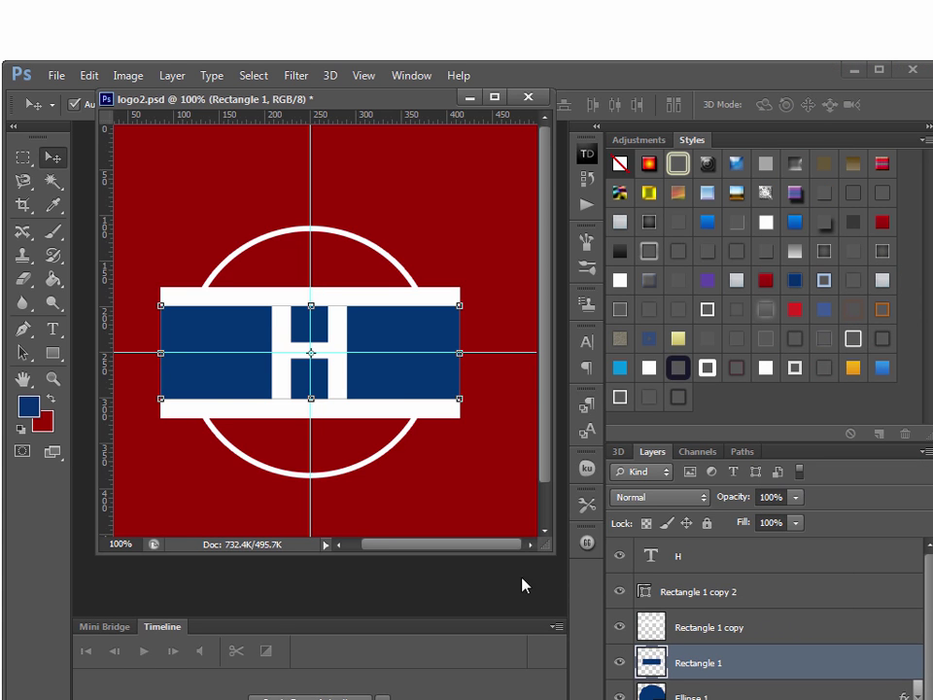
{"action": "left_click", "coordinate": [457, 413]}
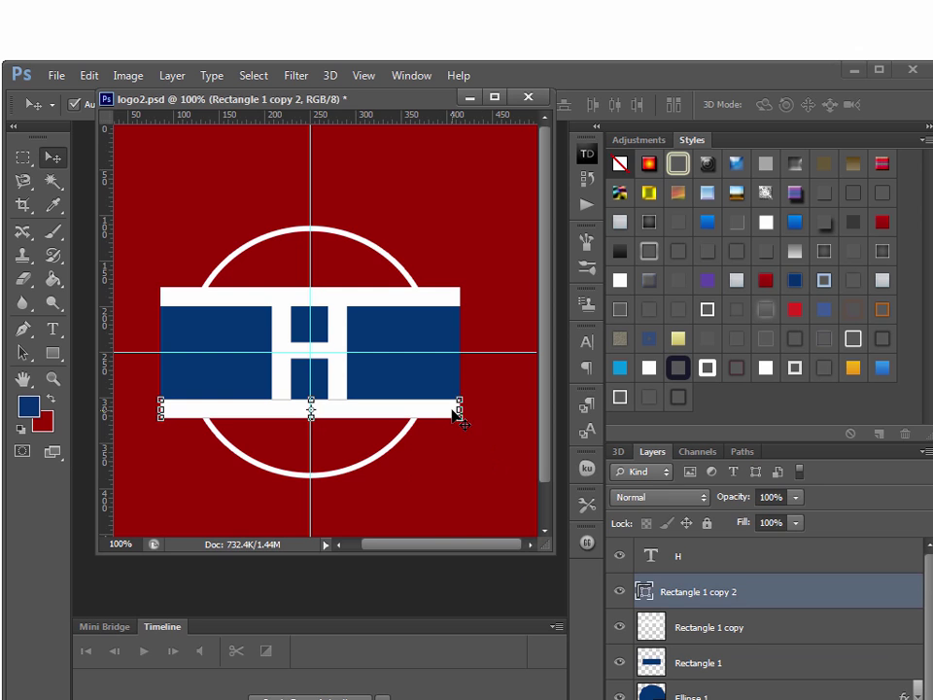
{"action": "right_click", "coordinate": [762, 598]}
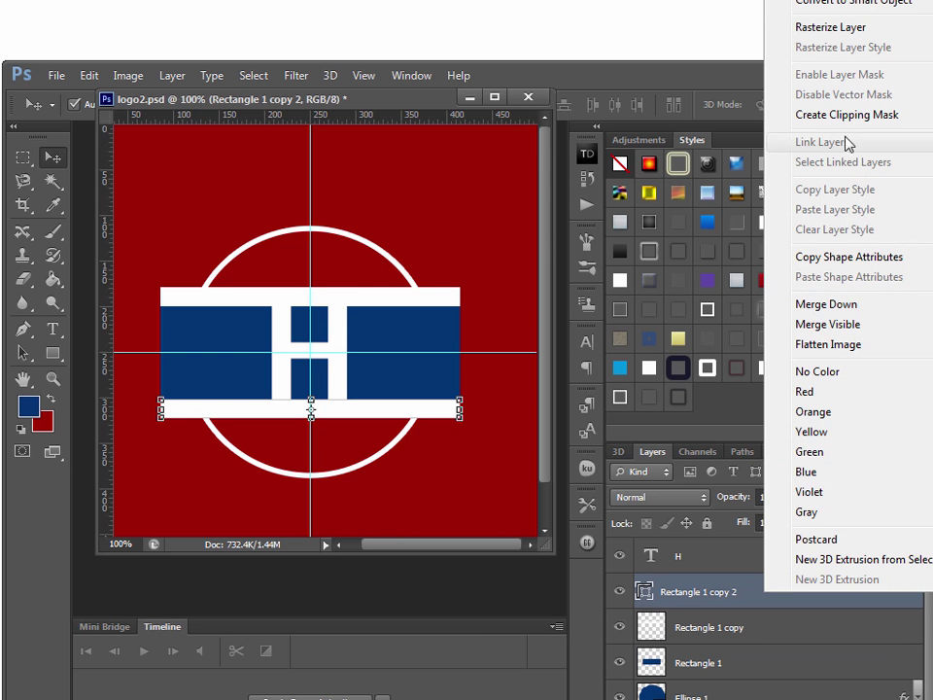
{"action": "left_click", "coordinate": [864, 29]}
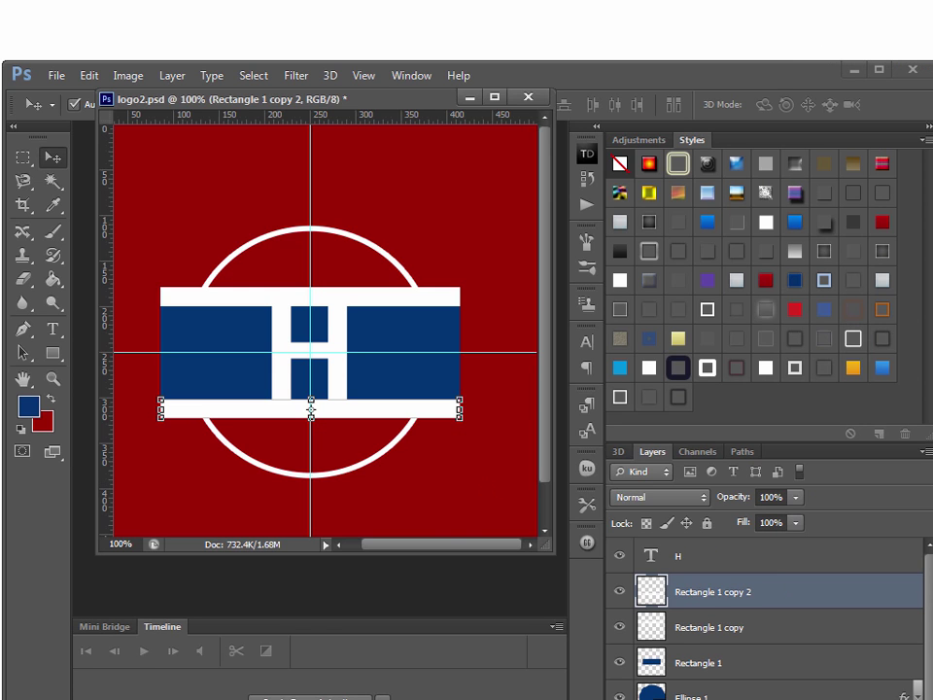
{"action": "double_click", "coordinate": [782, 73]}
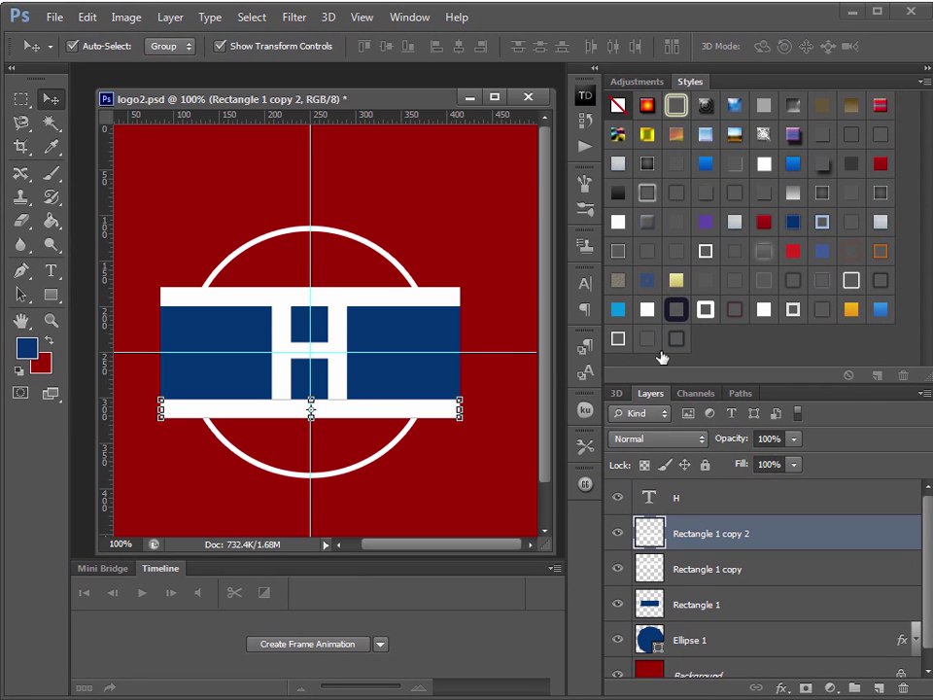
Load the outline of Ellipse 1 as a selection and deselect it again.
{"action": "scroll", "coordinate": [630, 602], "scroll_direction": "down", "scroll_amount": 1}
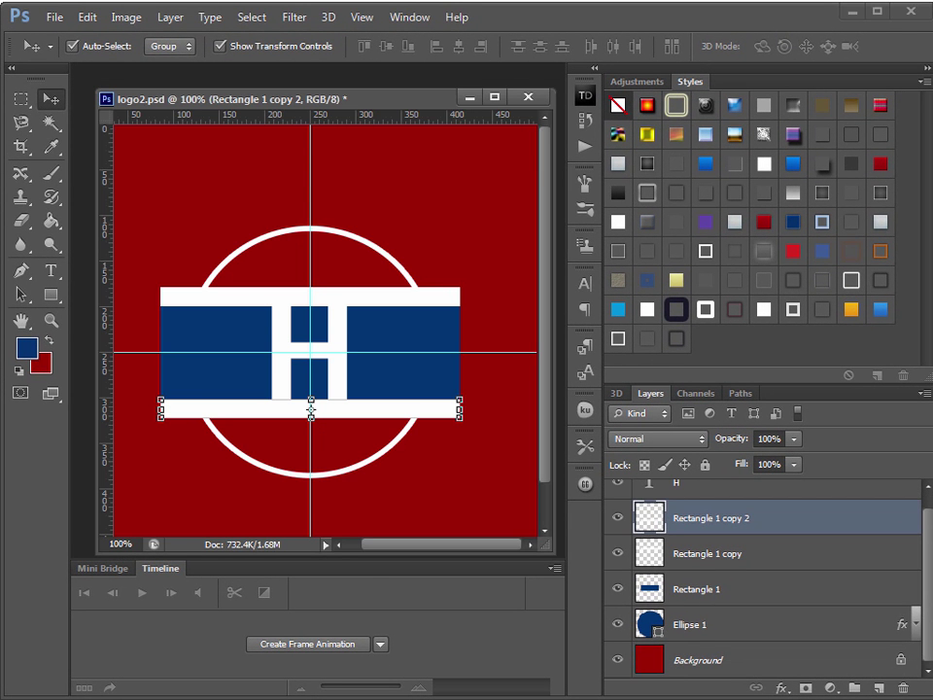
{"action": "left_click", "coordinate": [720, 633]}
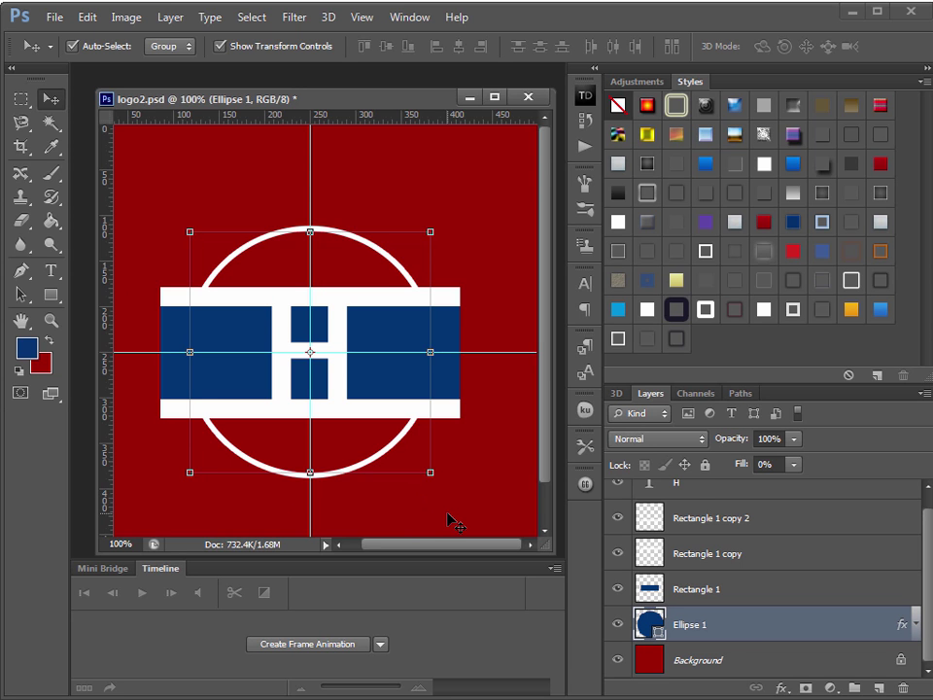
{"action": "left_click", "coordinate": [649, 624], "text": "ctrl"}
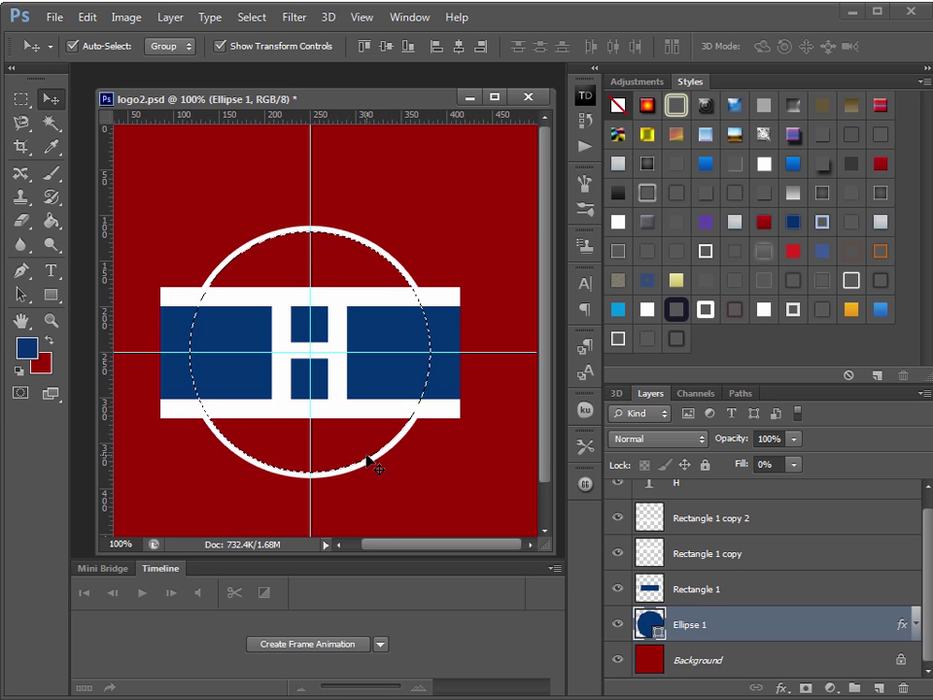
{"action": "left_click", "coordinate": [238, 21]}
{"action": "left_click", "coordinate": [256, 53]}
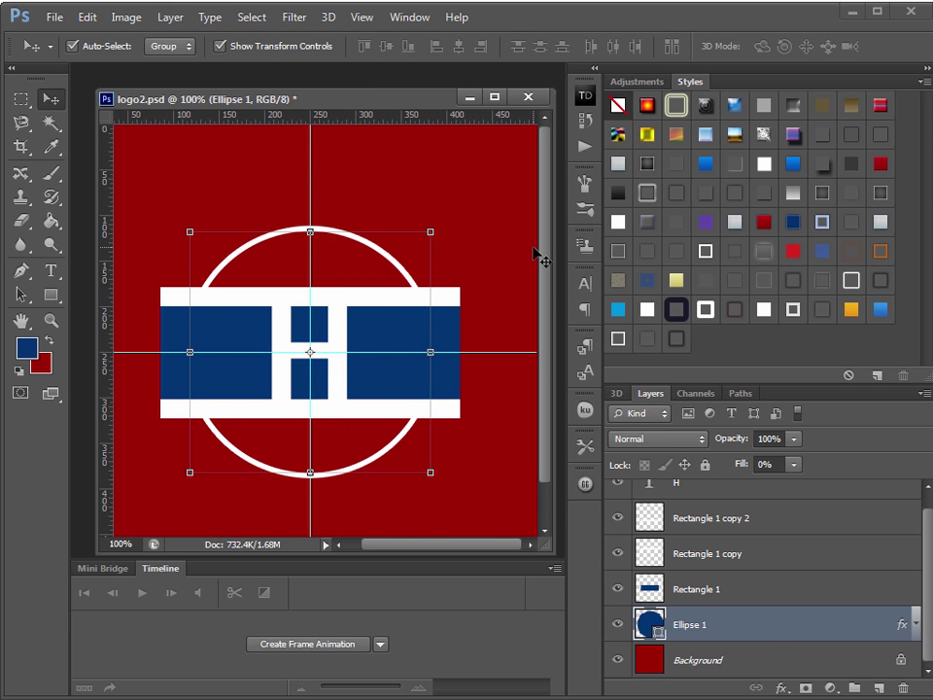
{"action": "double_click", "coordinate": [749, 626]}
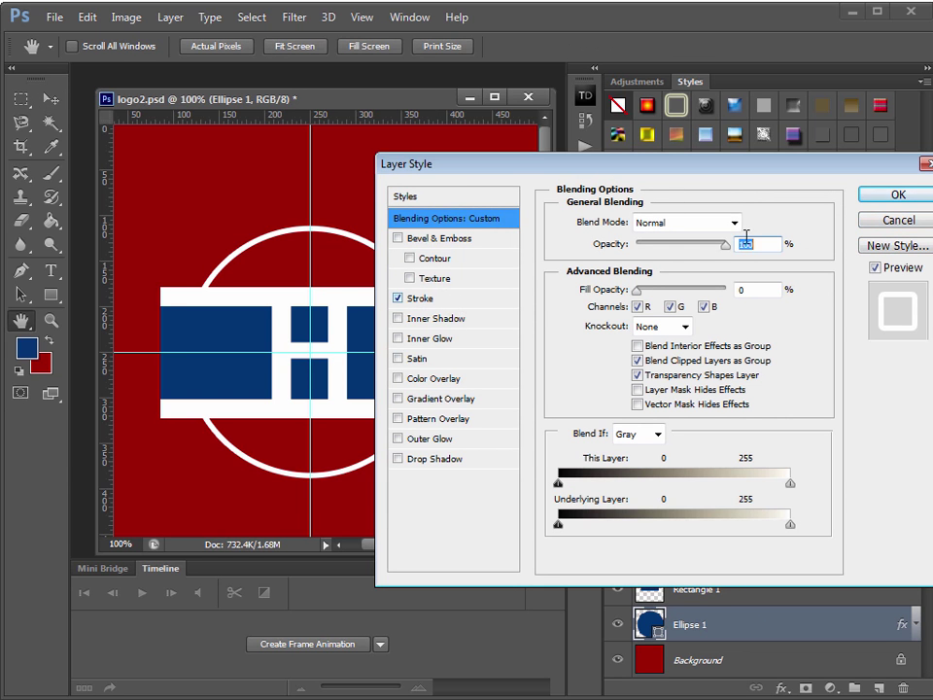
{"action": "left_click", "coordinate": [899, 222]}
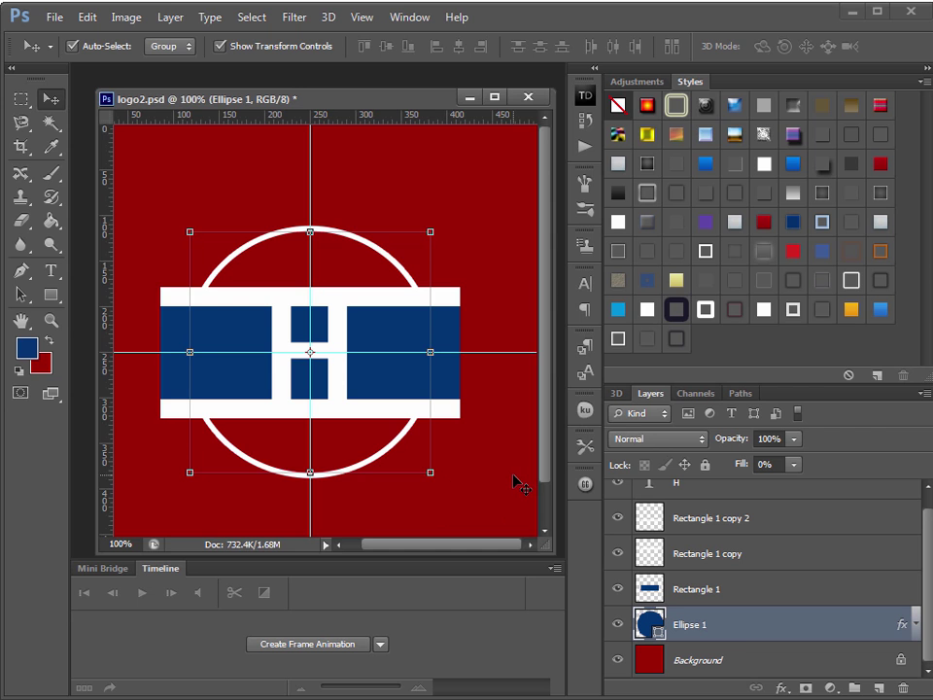
{"action": "right_click", "coordinate": [734, 629]}
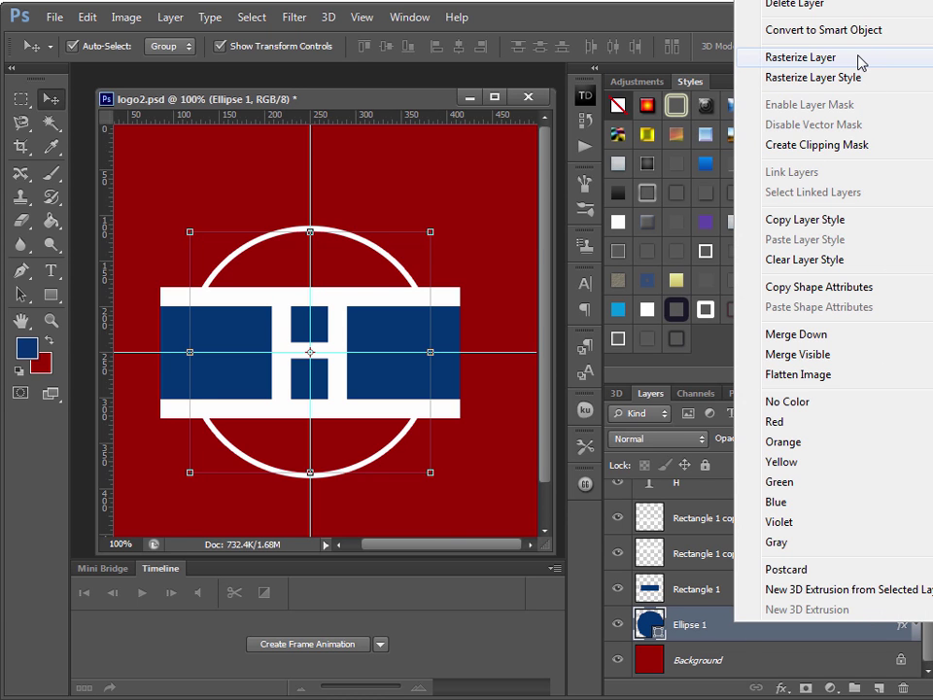
{"action": "left_click", "coordinate": [765, 641]}
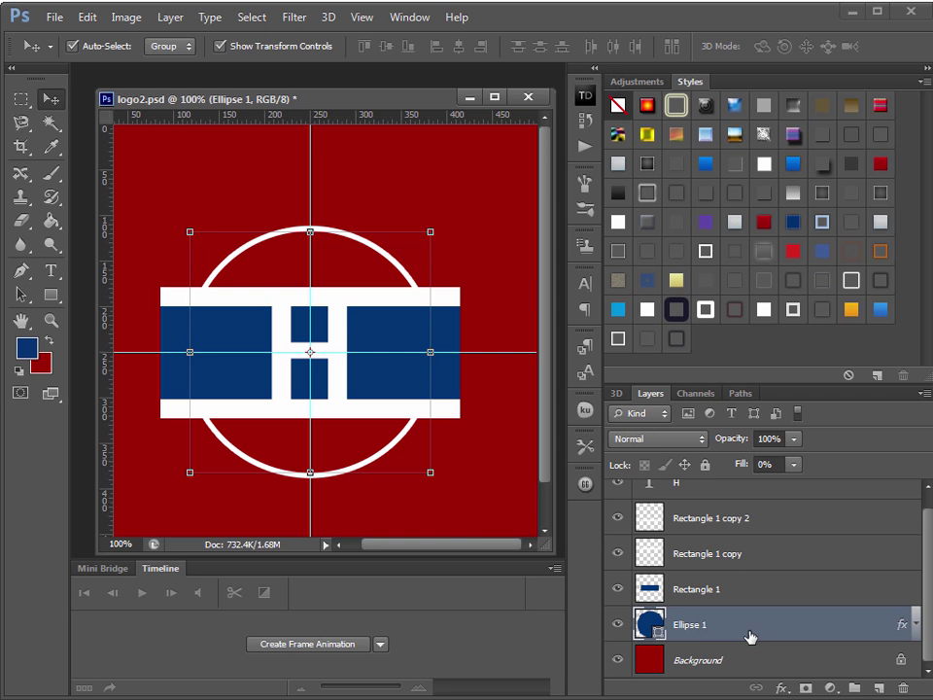
Duplicate the Ellipse 1 layer and save the document with the original ellipse hidden.
{"action": "right_click", "coordinate": [750, 637]}
{"action": "left_click", "coordinate": [857, 6]}
{"action": "key", "text": "Return"}
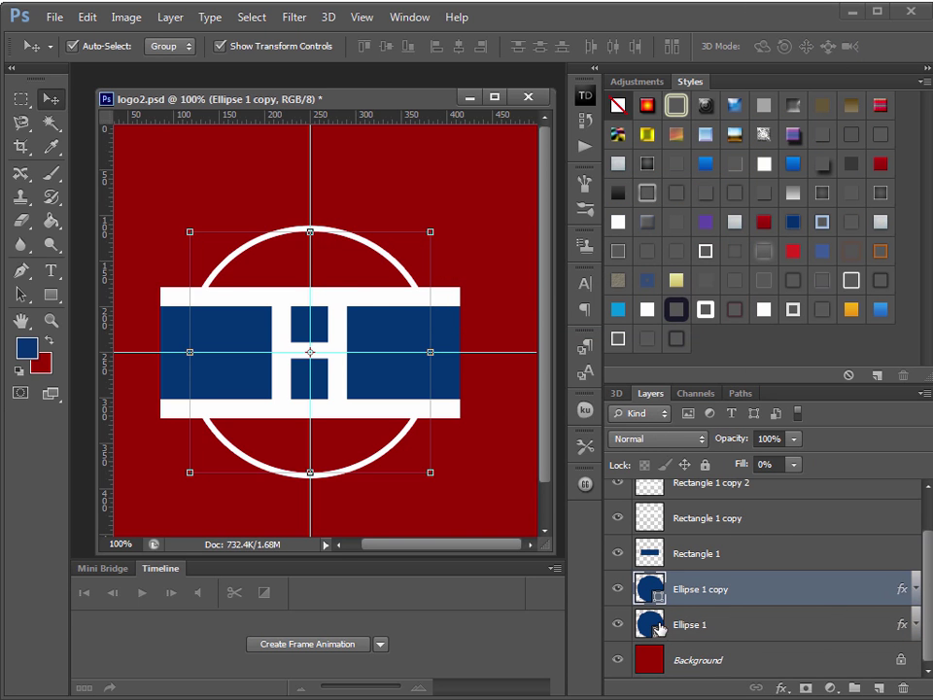
{"action": "left_click", "coordinate": [618, 625]}
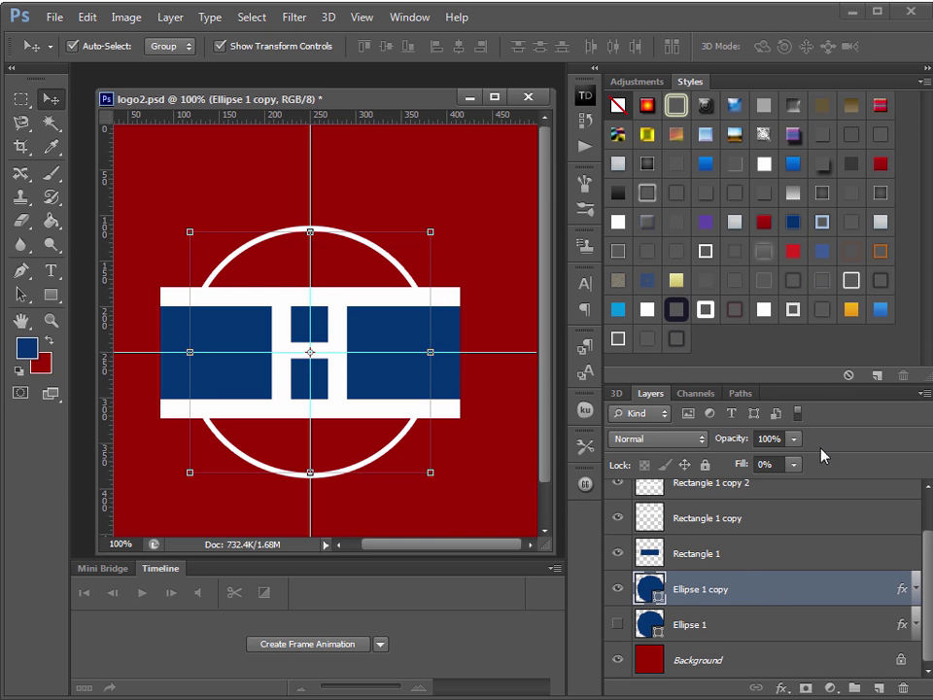
{"action": "left_click_drag", "start_coordinate": [821, 389], "coordinate": [821, 306]}
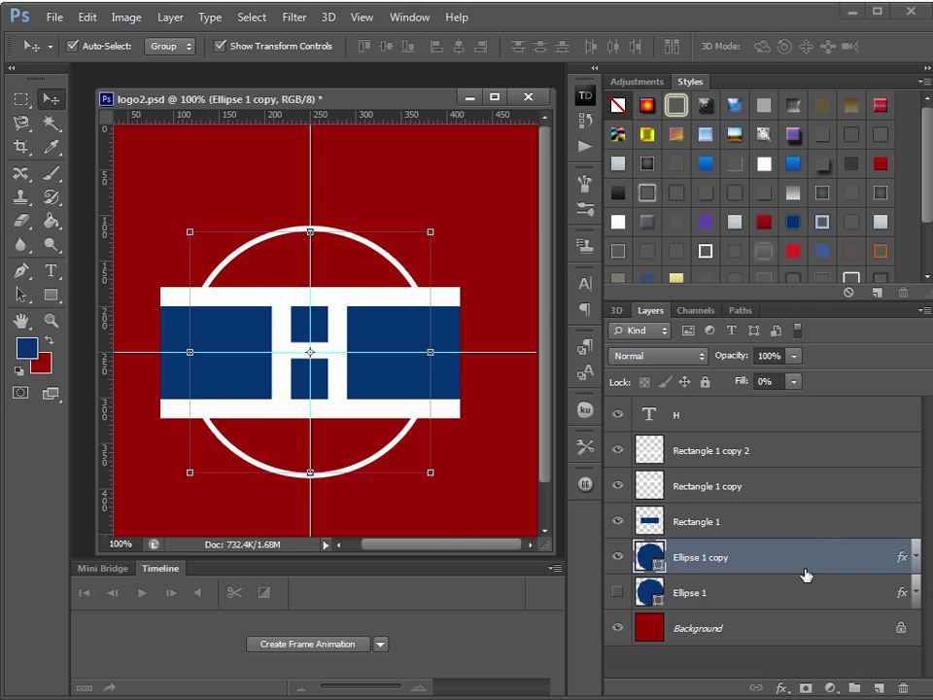
{"action": "key", "text": "ctrl+s"}
Rasterize the Ellipse 1 copy layer and check its extent by loading it as a selection.
{"action": "right_click", "coordinate": [773, 556]}
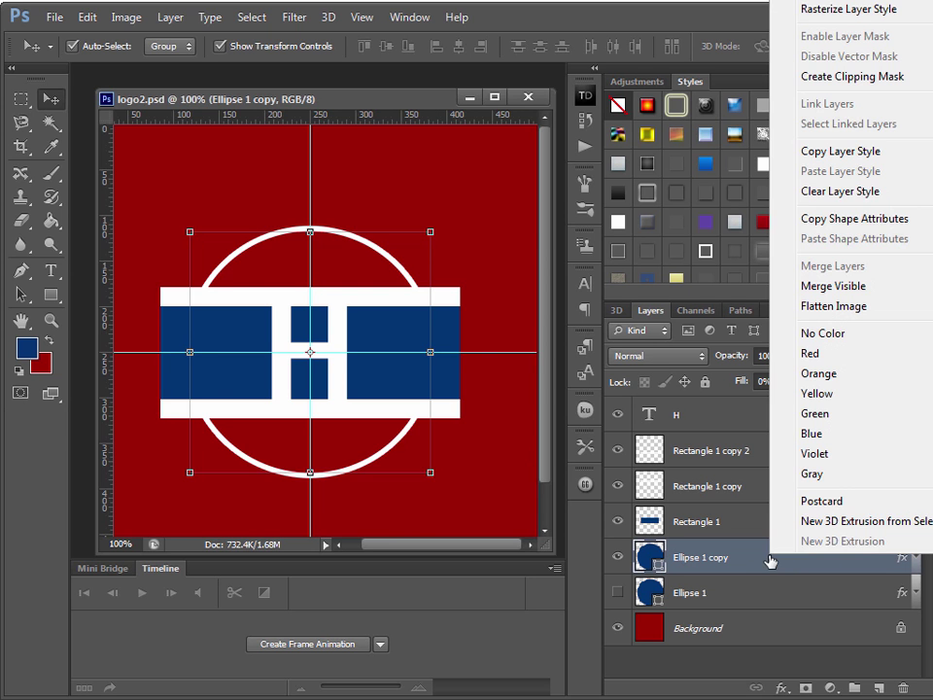
{"action": "left_click", "coordinate": [865, 8]}
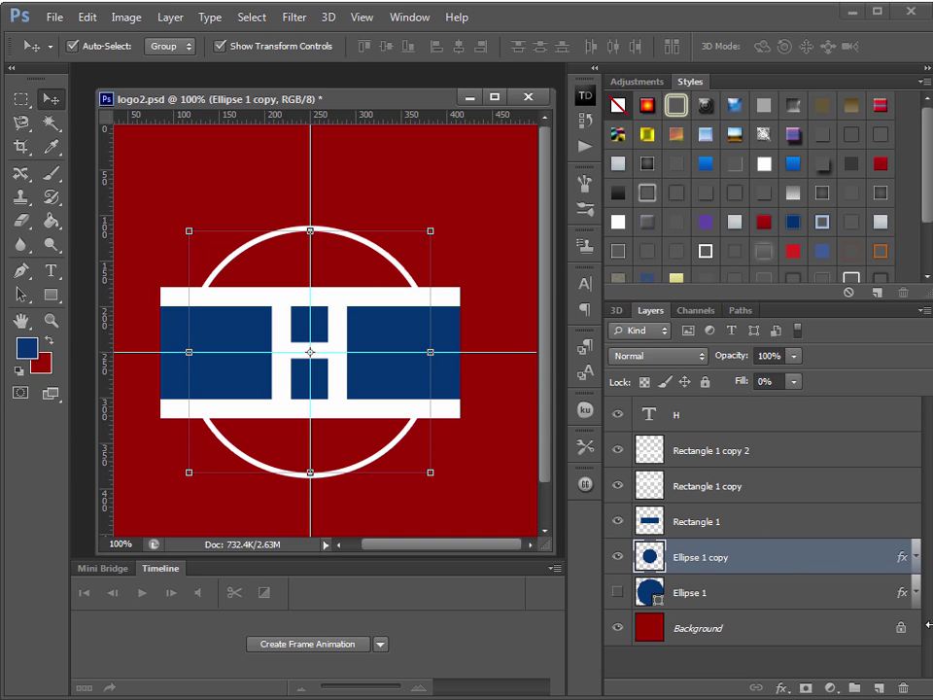
{"action": "left_click", "coordinate": [680, 525]}
{"action": "left_click", "coordinate": [680, 560]}
{"action": "left_click", "coordinate": [649, 556], "text": "ctrl"}
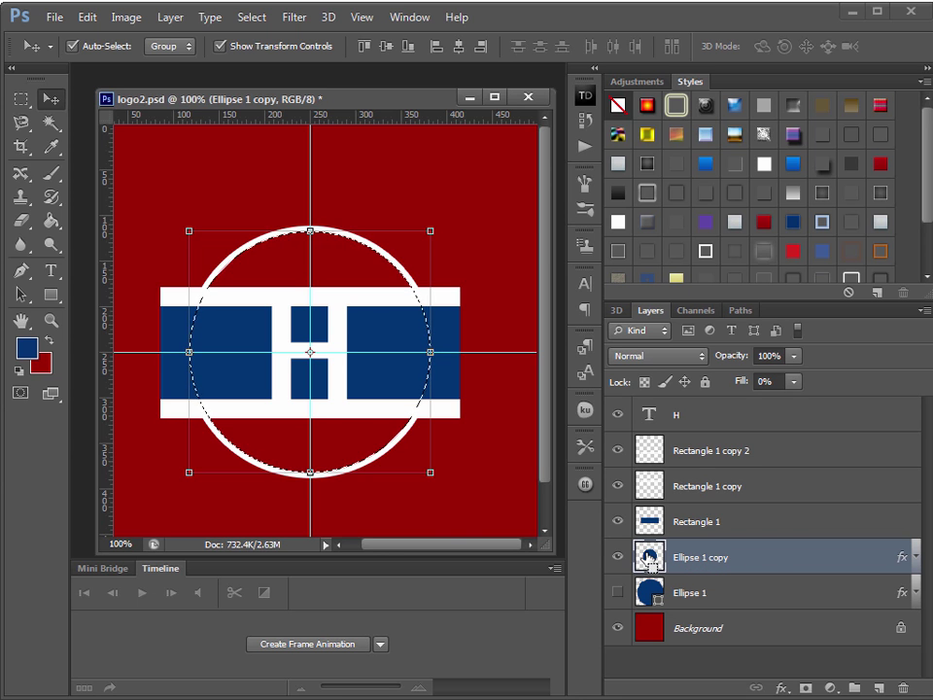
{"action": "key", "text": "ctrl+d"}
Rasterize the layer style of Ellipse 1 copy and check the ring by loading it as a selection.
{"action": "right_click", "coordinate": [775, 566]}
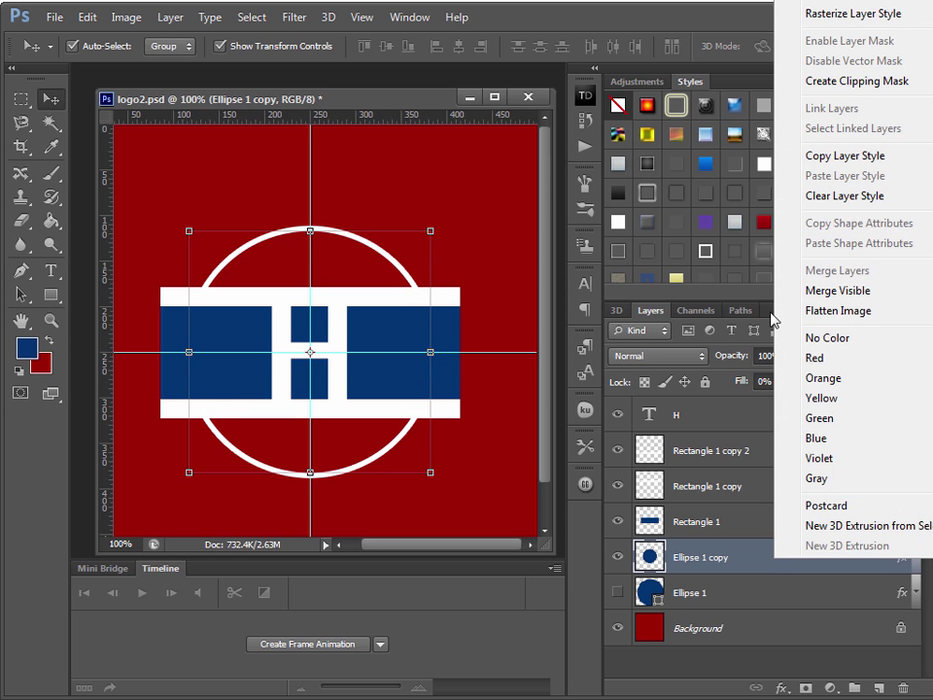
{"action": "left_click", "coordinate": [831, 17]}
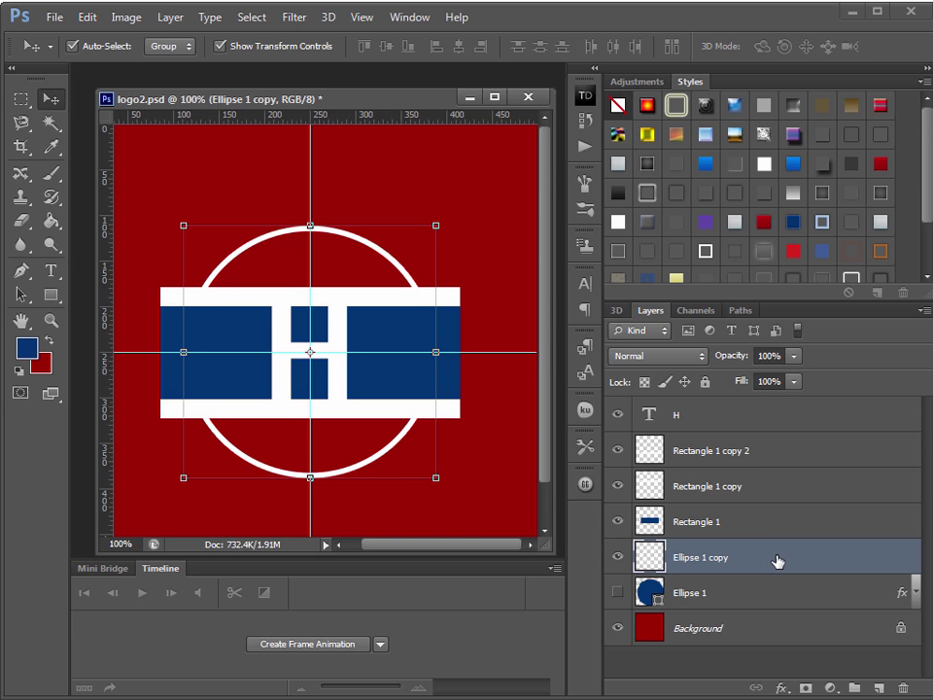
{"action": "left_click", "coordinate": [648, 556], "text": "ctrl"}
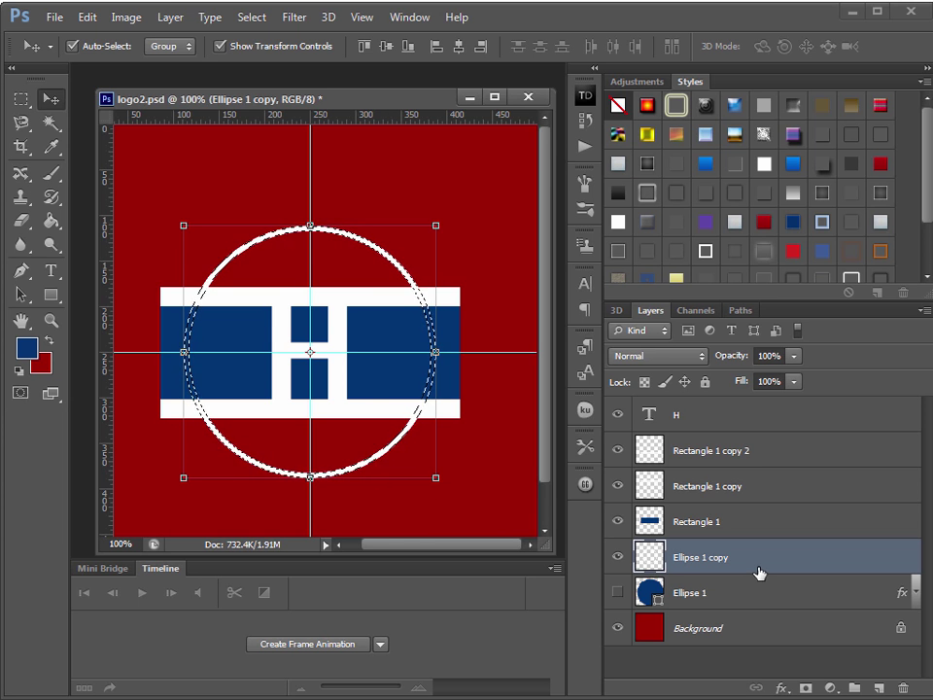
{"action": "key", "text": "ctrl+d"}
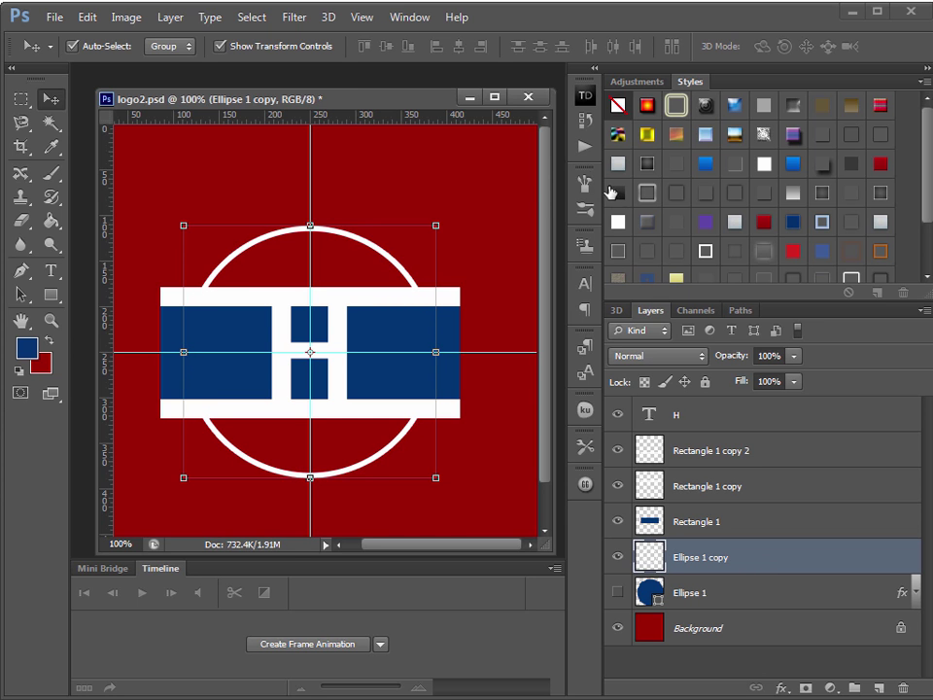
Remove the latest history states one by one, back to the Duplicate Layer state of the ellipse.
{"action": "left_click", "coordinate": [585, 148]}
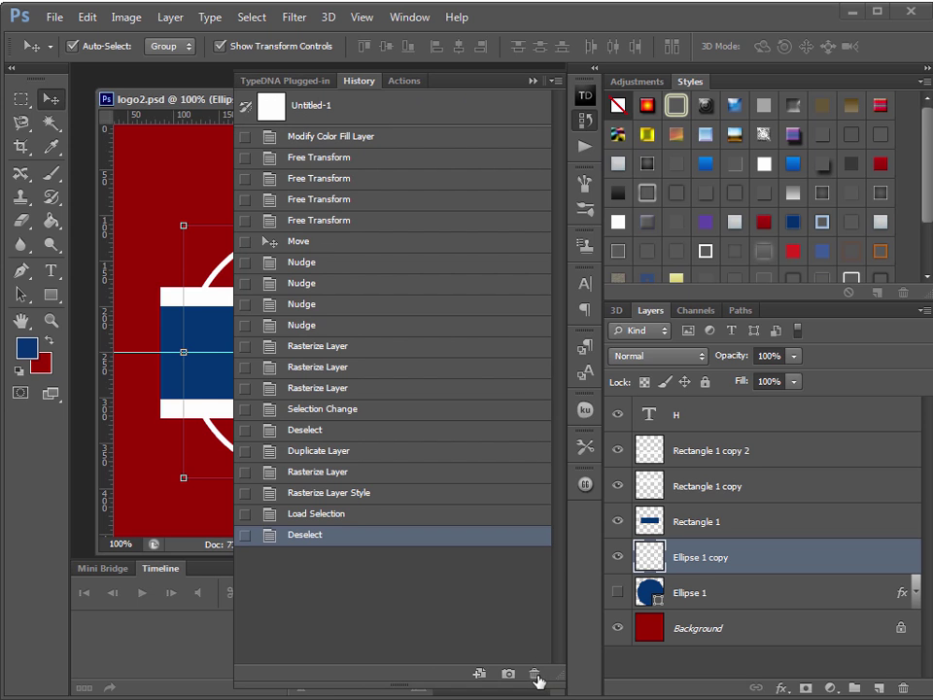
{"action": "left_click", "coordinate": [535, 674]}
{"action": "key", "text": "Return"}
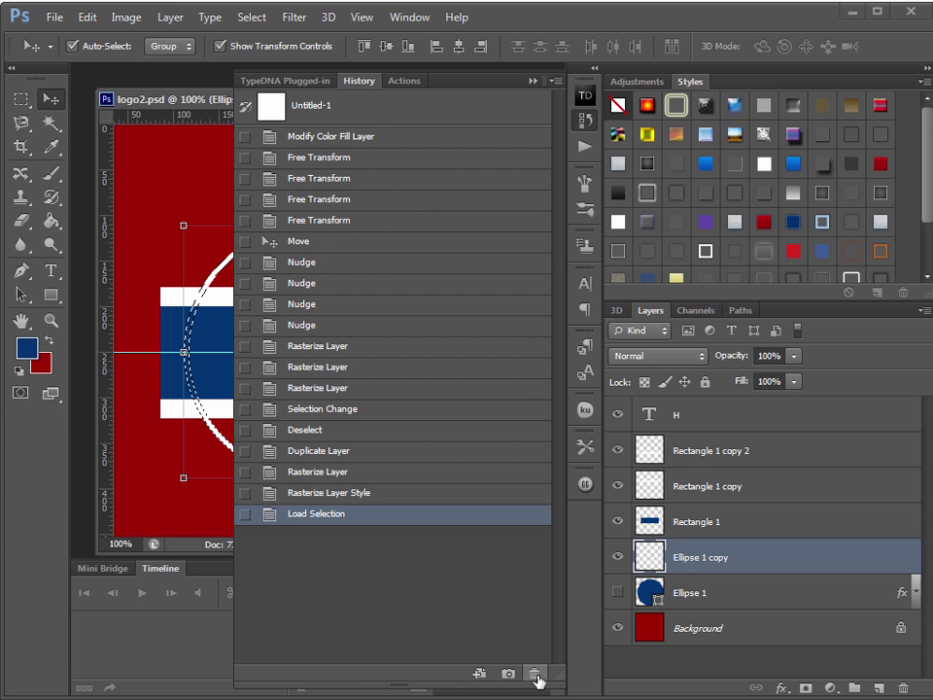
{"action": "left_click", "coordinate": [534, 675]}
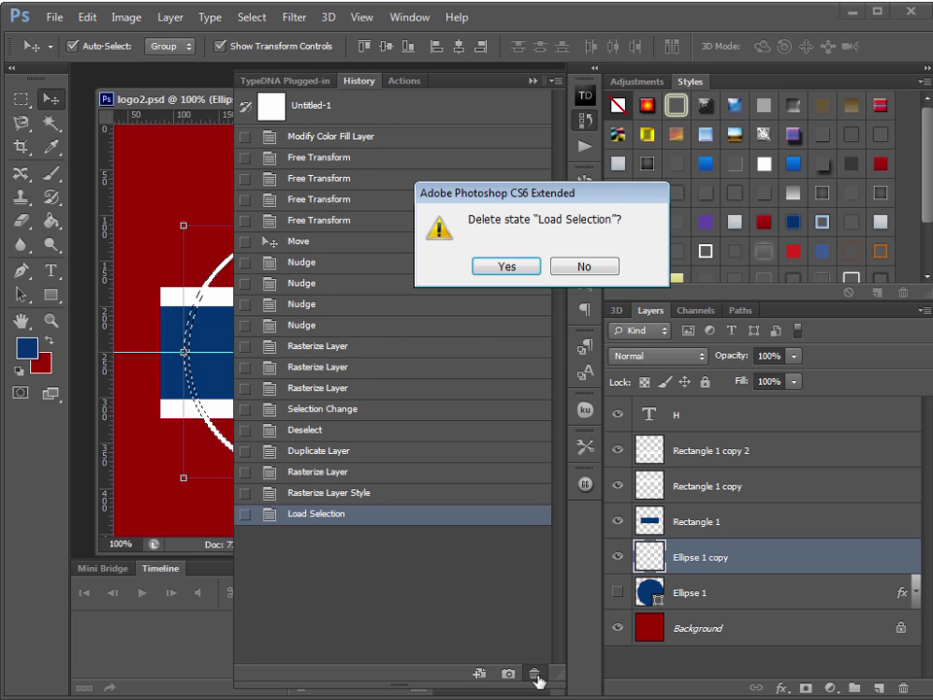
{"action": "key", "text": "Return"}
{"action": "left_click", "coordinate": [535, 675]}
{"action": "key", "text": "Return"}
{"action": "left_click", "coordinate": [535, 675]}
{"action": "key", "text": "Return"}
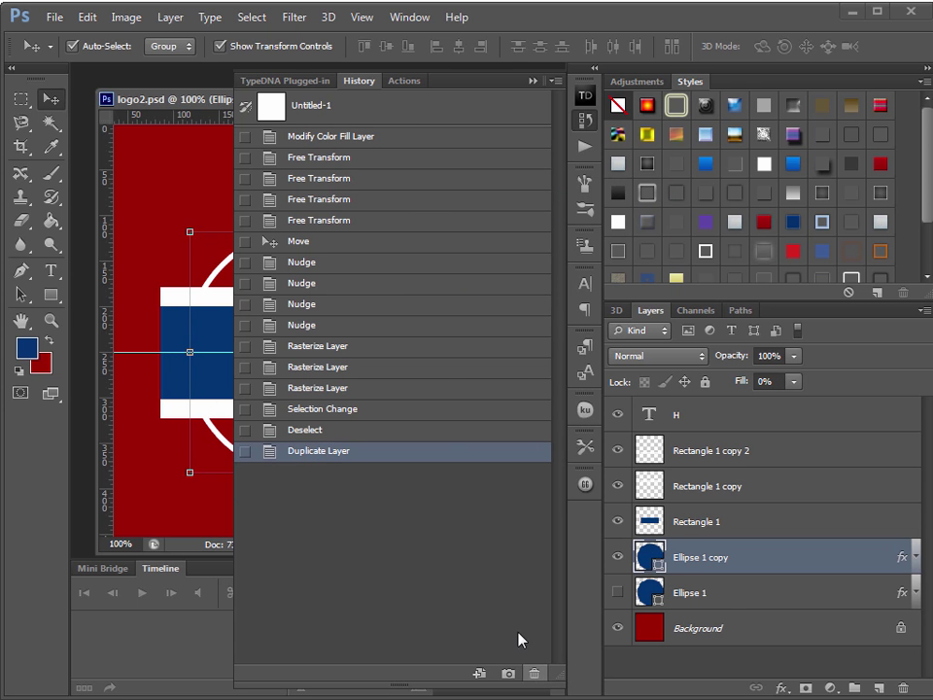
{"action": "left_click", "coordinate": [531, 81]}
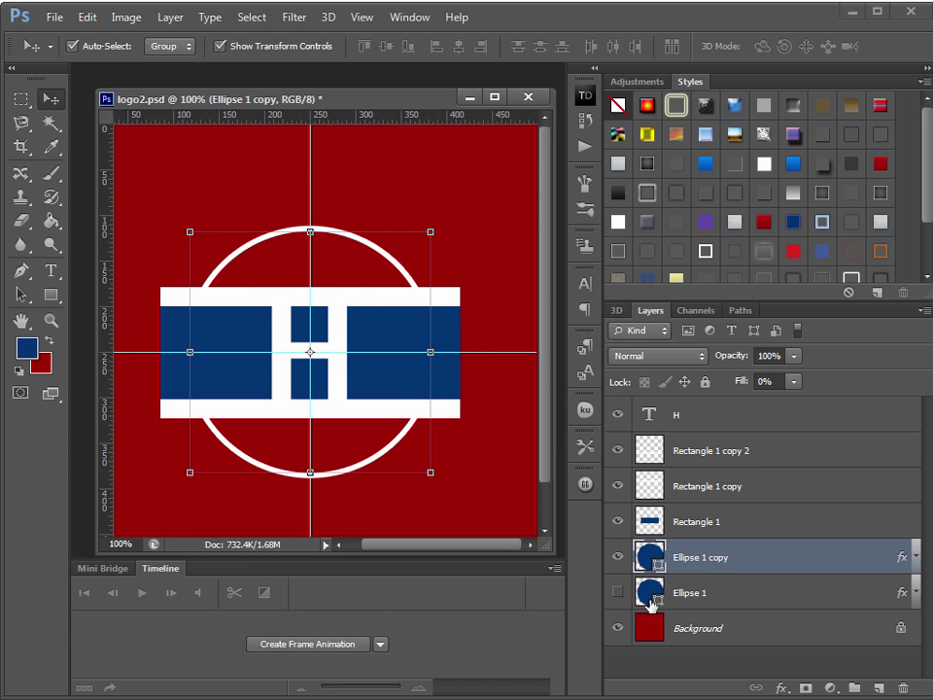
Convert Ellipse 1 copy to a smart object and rasterize it, checking the ring by loading it as a selection before deselecting.
{"action": "right_click", "coordinate": [757, 569]}
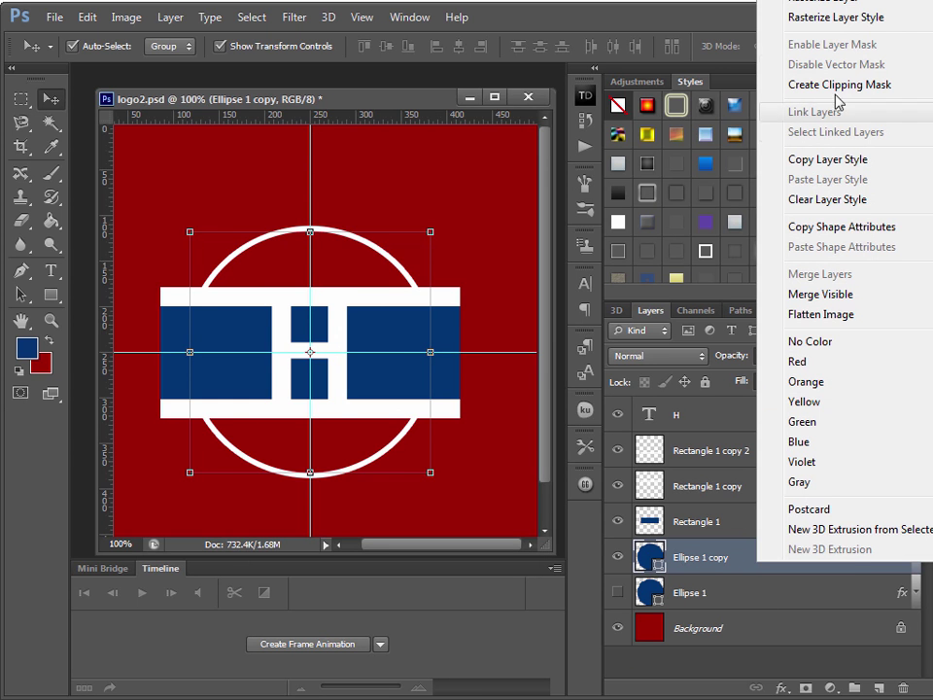
{"action": "left_click", "coordinate": [836, 16]}
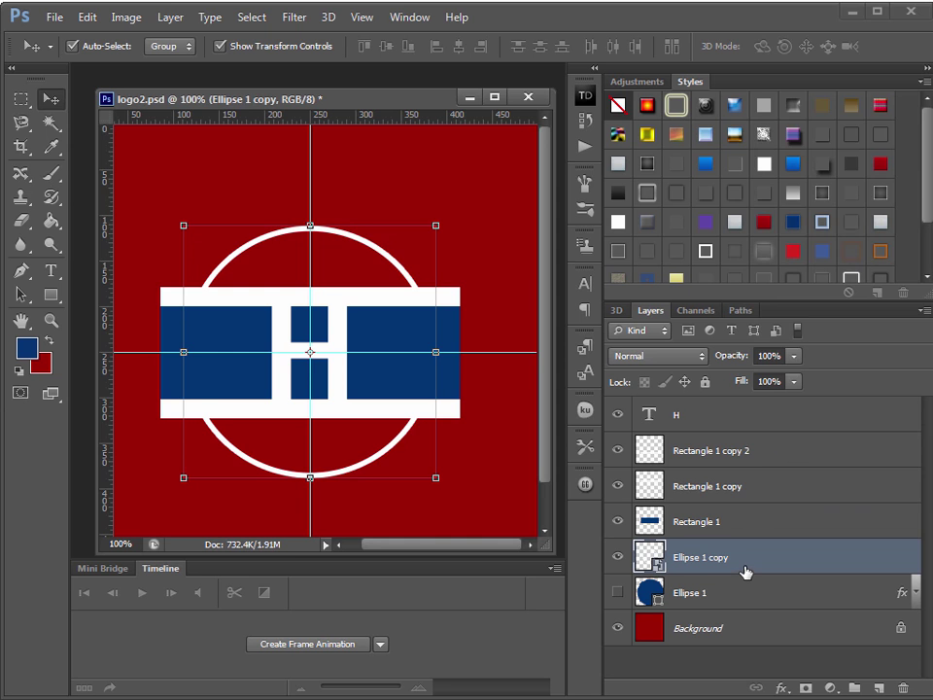
{"action": "right_click", "coordinate": [744, 574]}
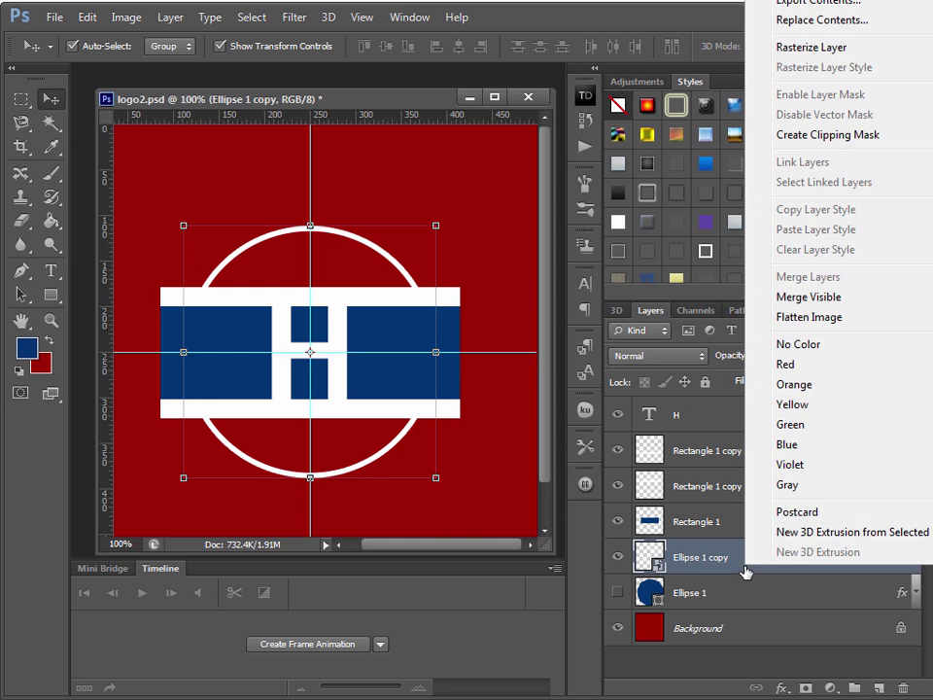
{"action": "left_click", "coordinate": [813, 51]}
{"action": "left_click", "coordinate": [651, 562], "text": "ctrl"}
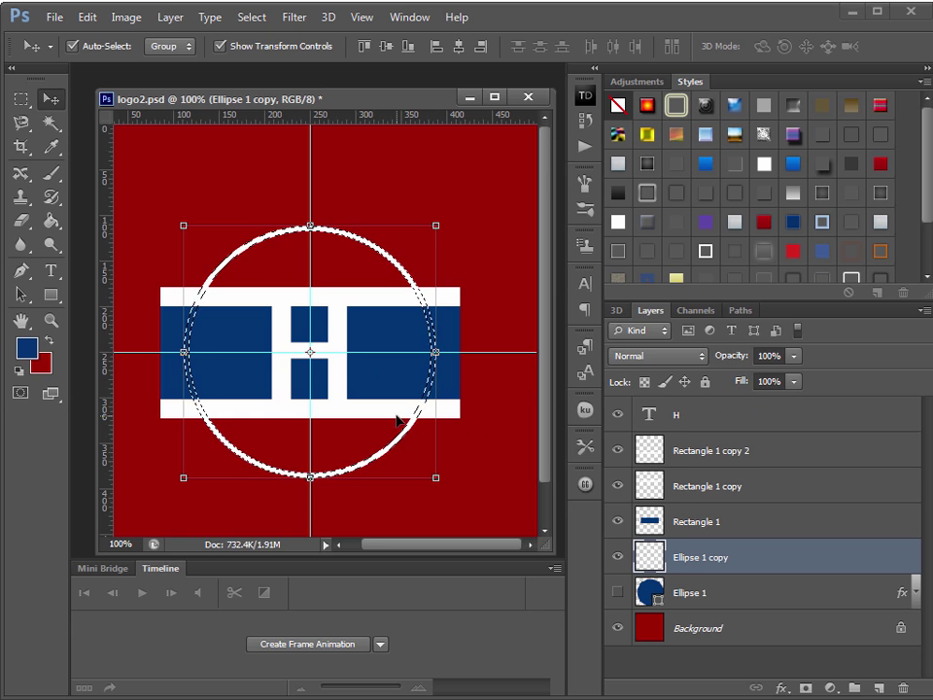
{"action": "key", "text": "ctrl+d"}
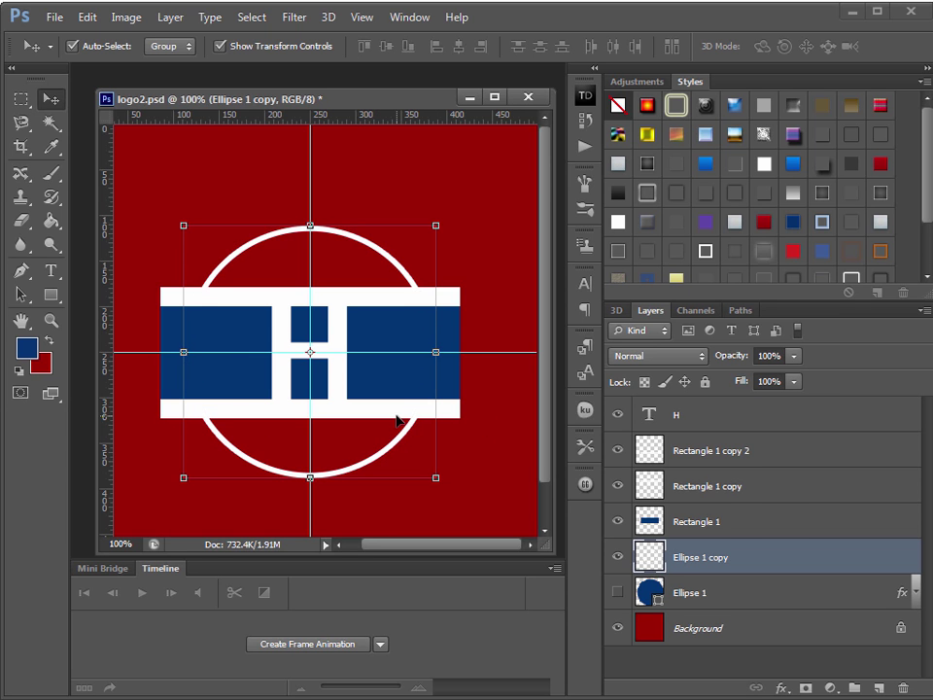
Hide the Ellipse 1 copy layer, show the original Ellipse 1 and set its fill to 100%.
{"action": "left_click", "coordinate": [745, 593]}
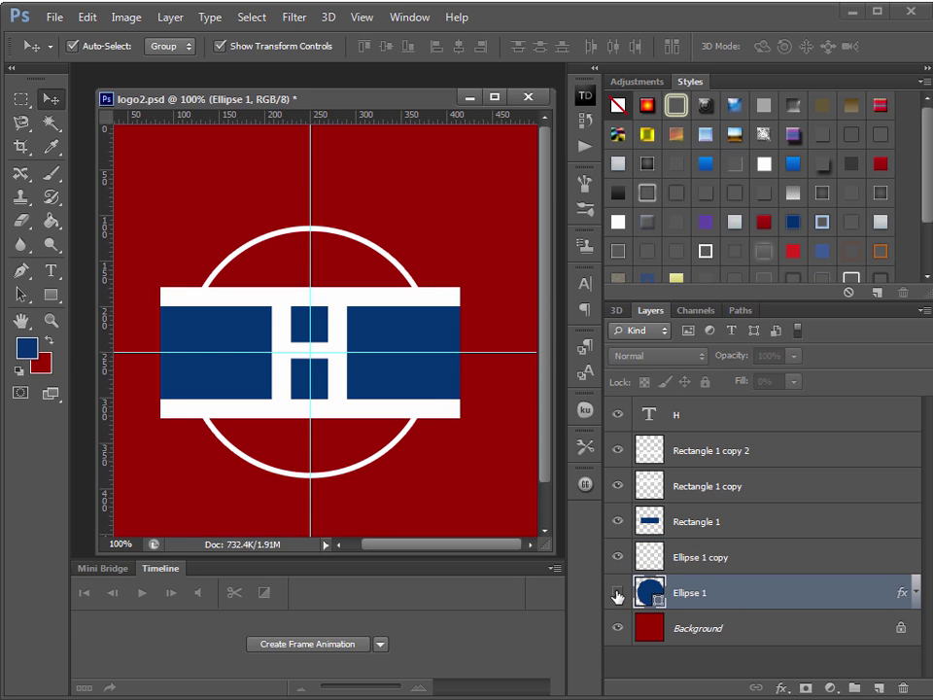
{"action": "left_click", "coordinate": [617, 557]}
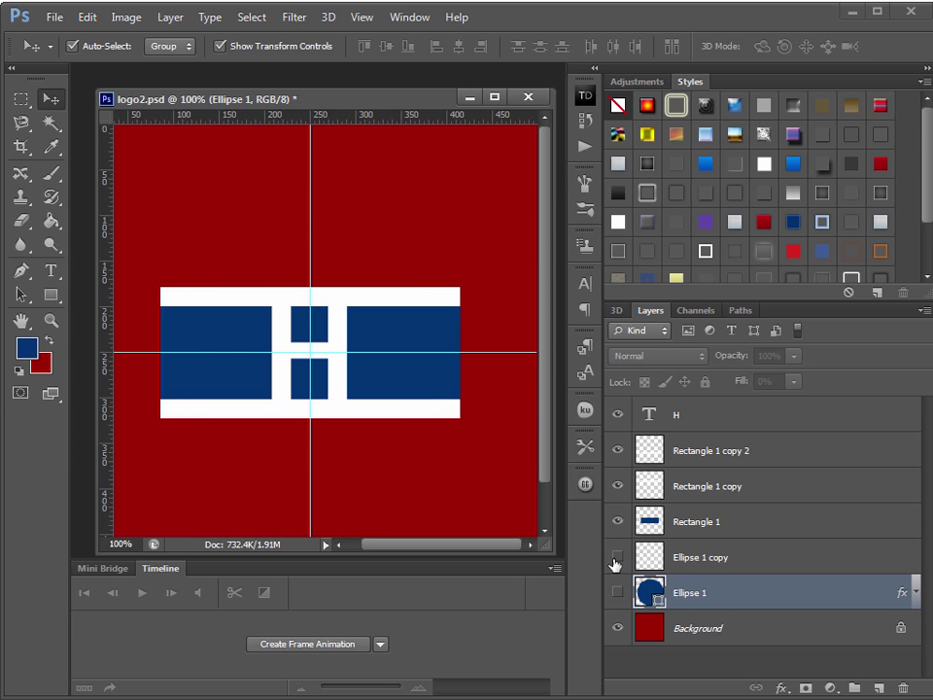
{"action": "left_click", "coordinate": [617, 592]}
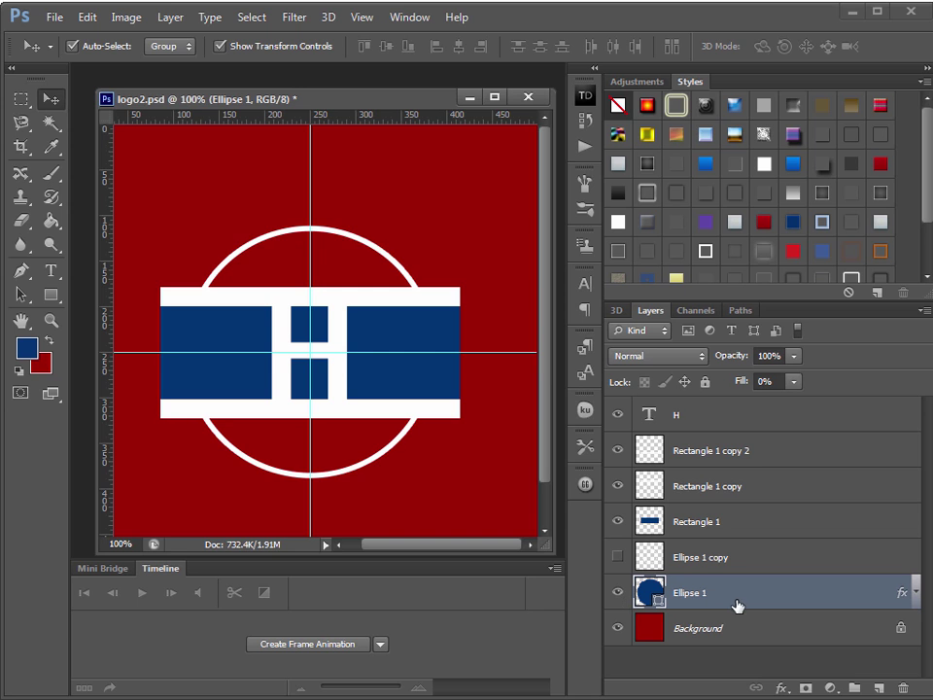
{"action": "left_click", "coordinate": [795, 382]}
{"action": "left_click_drag", "start_coordinate": [792, 407], "coordinate": [896, 406]}
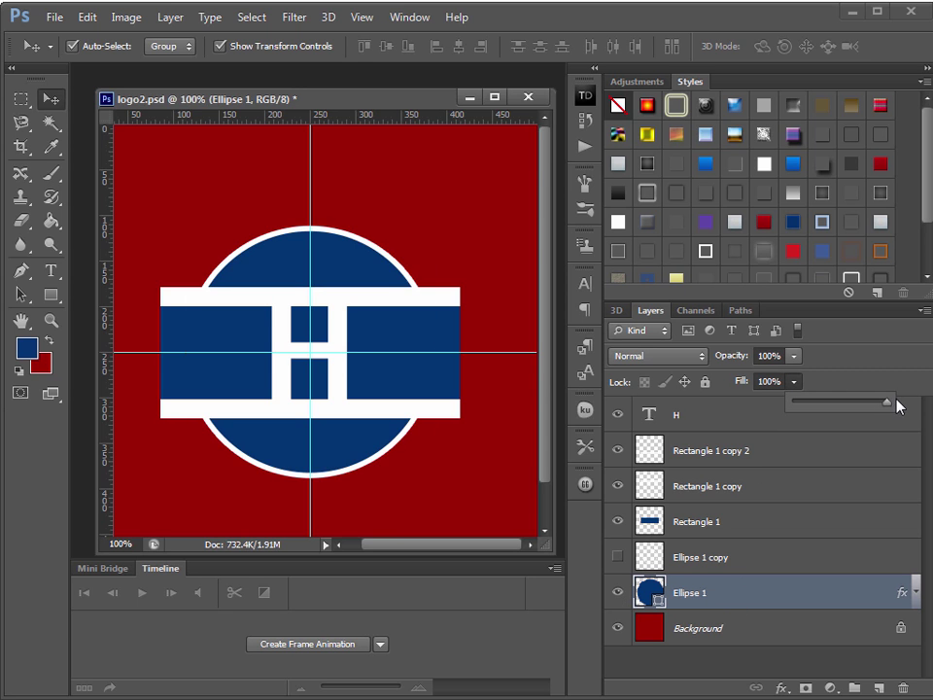
Convert the Ellipse 1 layer to a smart object and rasterize it into a plain pixel layer.
{"action": "right_click", "coordinate": [767, 595]}
{"action": "left_click", "coordinate": [816, 5]}
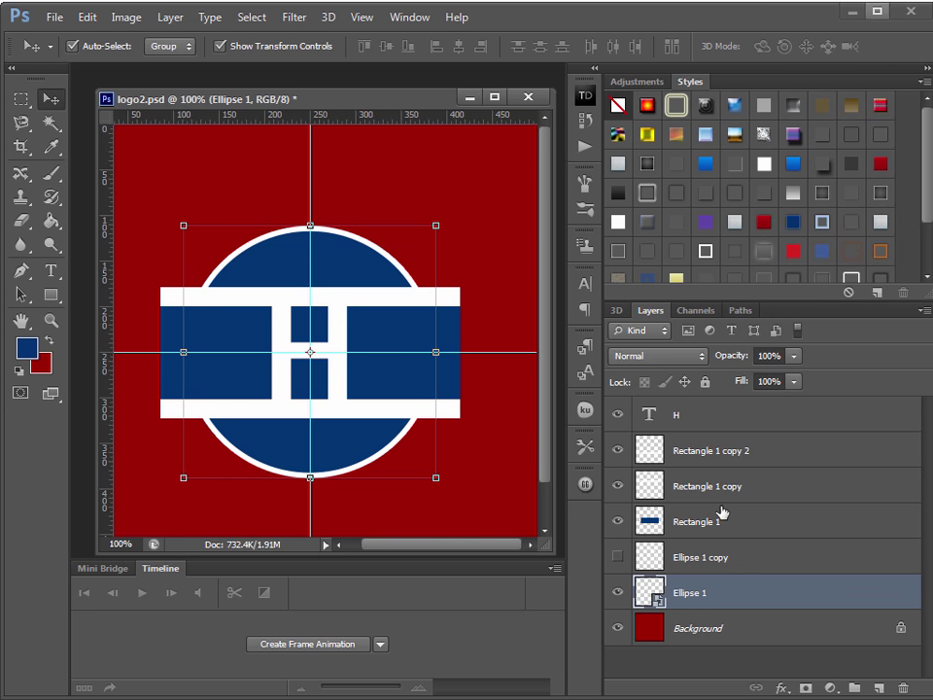
{"action": "right_click", "coordinate": [736, 598]}
{"action": "left_click", "coordinate": [803, 75]}
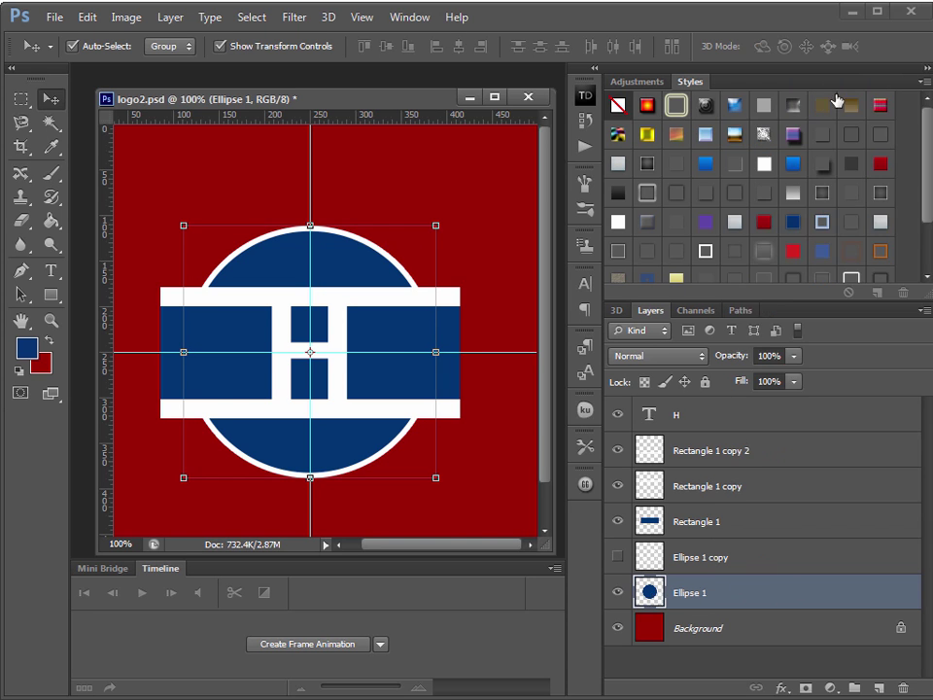
Load Ellipse 1 as a selection and compare the filled circle with the Ellipse 1 copy ring by toggling their visibility.
{"action": "left_click", "coordinate": [649, 595], "text": "ctrl"}
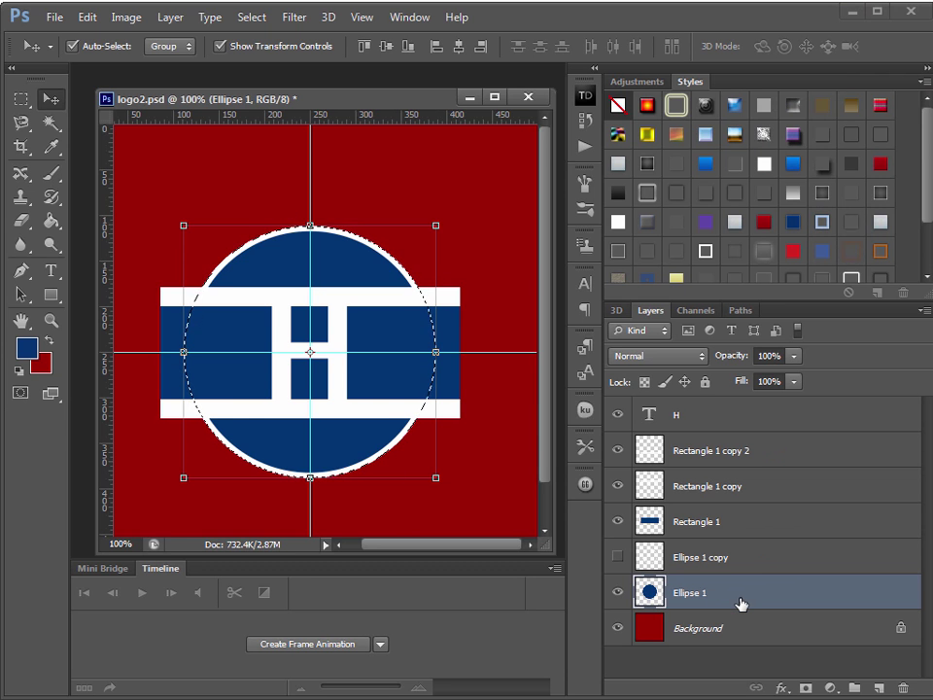
{"action": "left_click", "coordinate": [617, 592]}
{"action": "left_click", "coordinate": [617, 557]}
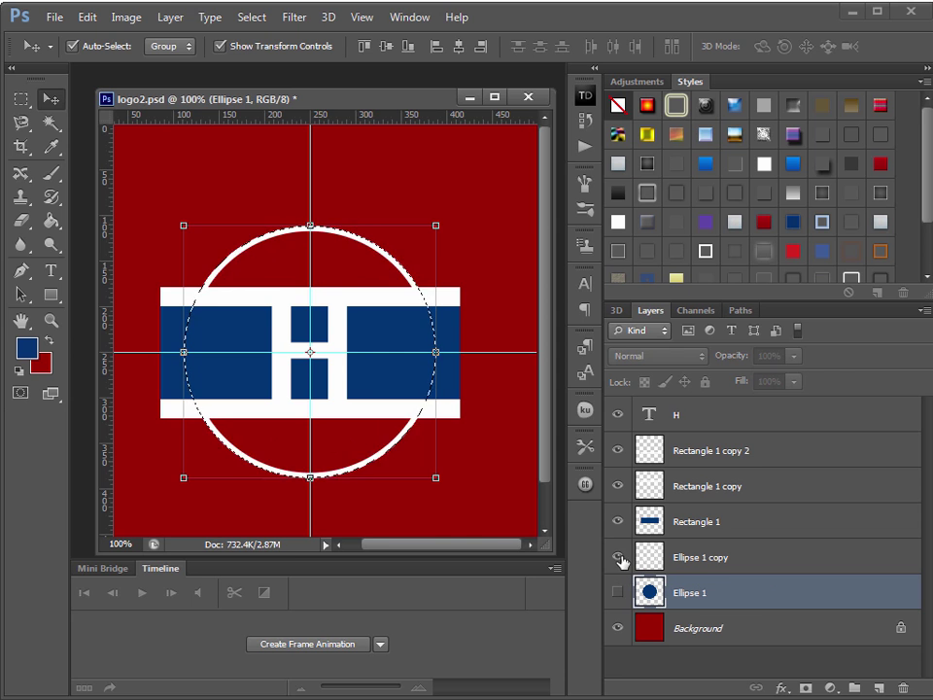
{"action": "left_click", "coordinate": [617, 557]}
{"action": "left_click", "coordinate": [617, 592]}
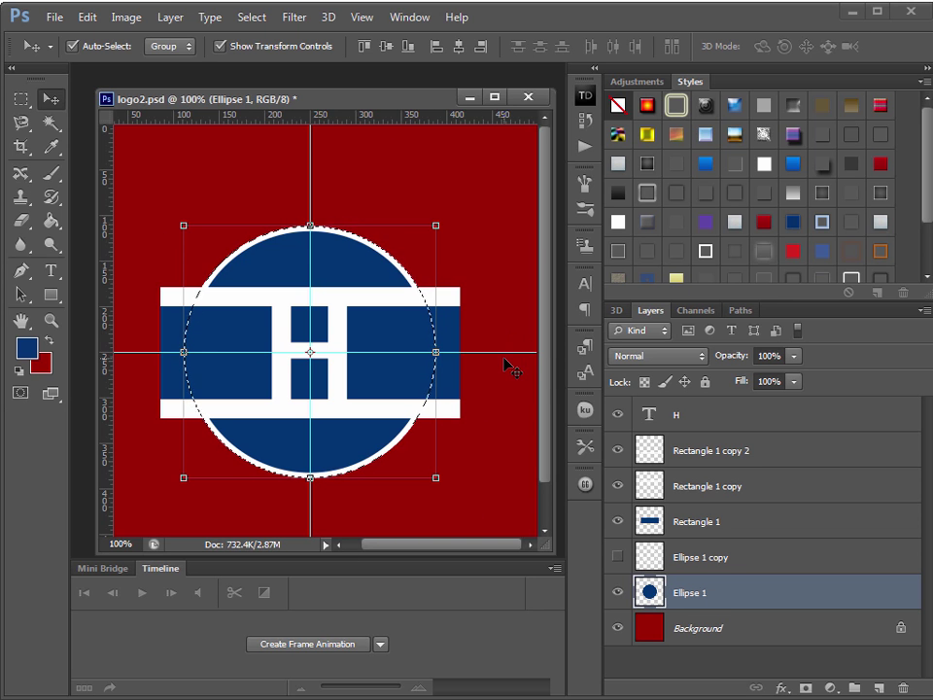
{"action": "left_click", "coordinate": [248, 20]}
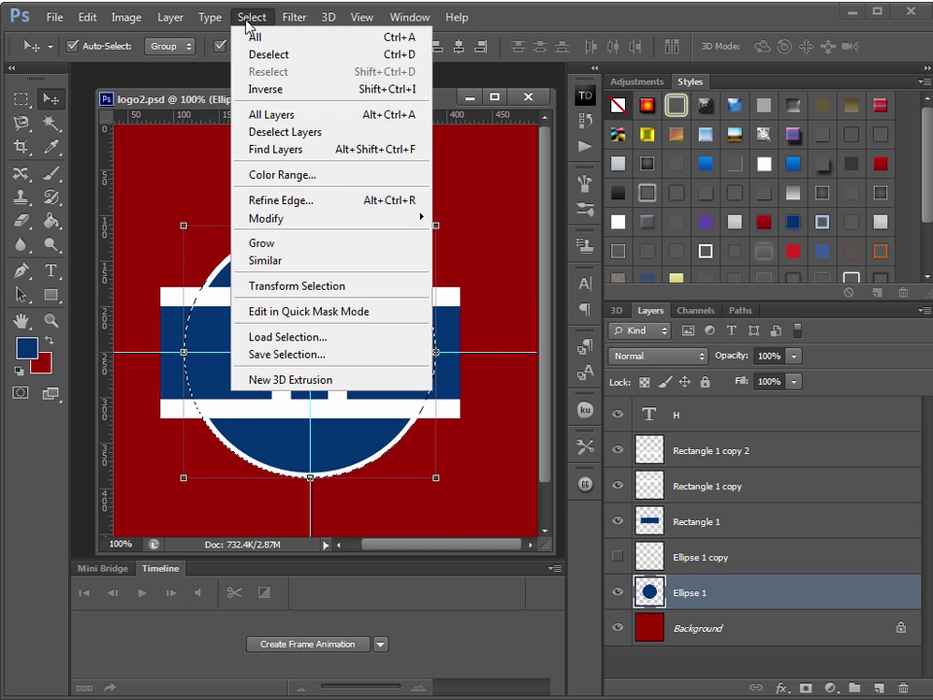
{"action": "left_click", "coordinate": [296, 90]}
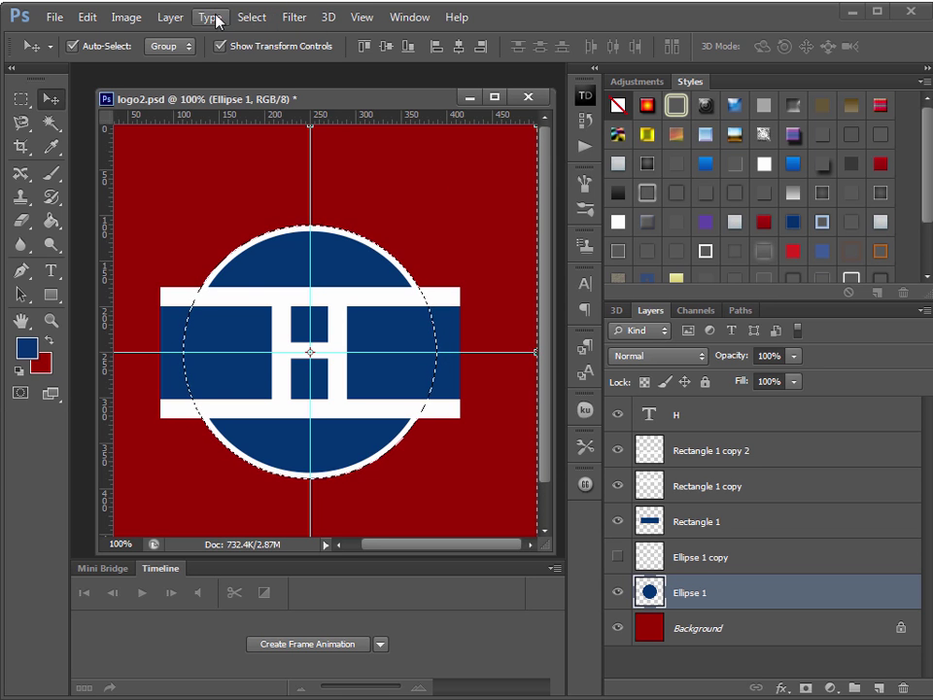
{"action": "key", "text": "ctrl+d"}
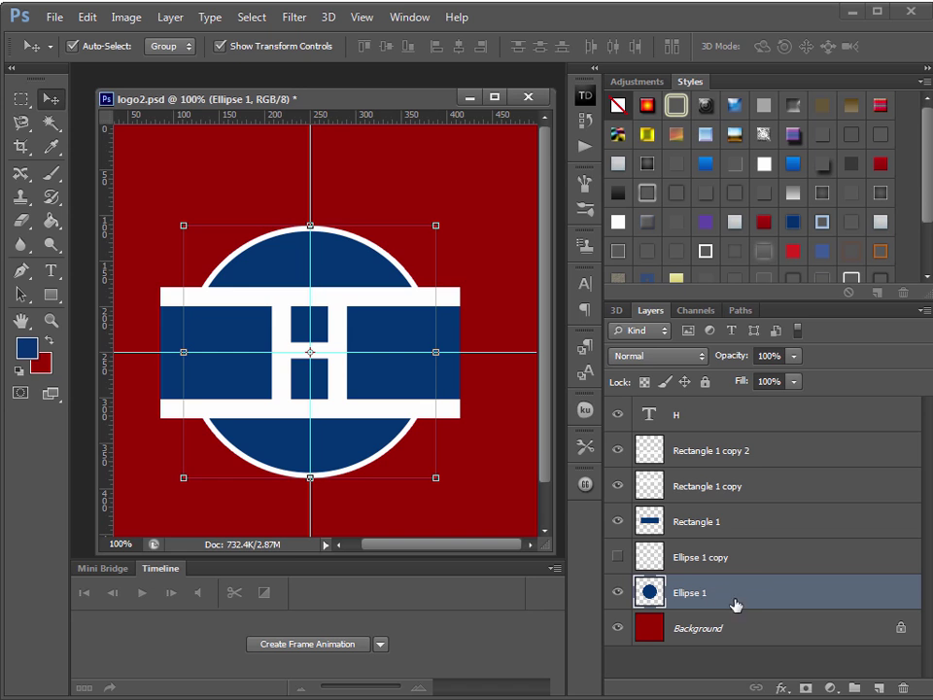
Select everything outside the circle by loading Ellipse 1 as a selection and inverting it.
{"action": "left_click", "coordinate": [649, 593], "text": "ctrl"}
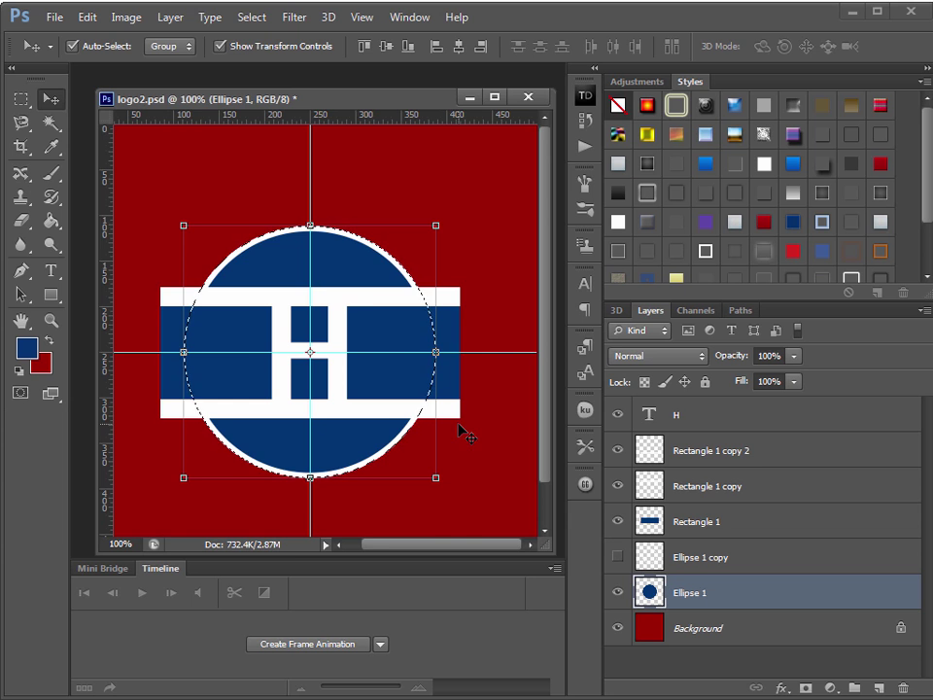
{"action": "left_click", "coordinate": [258, 21]}
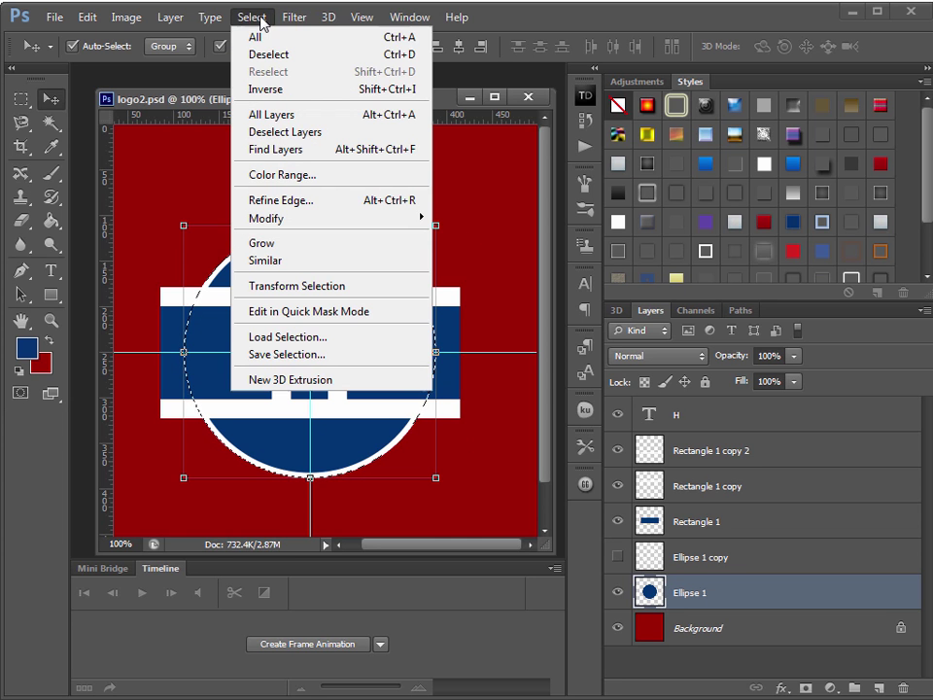
{"action": "left_click", "coordinate": [282, 94]}
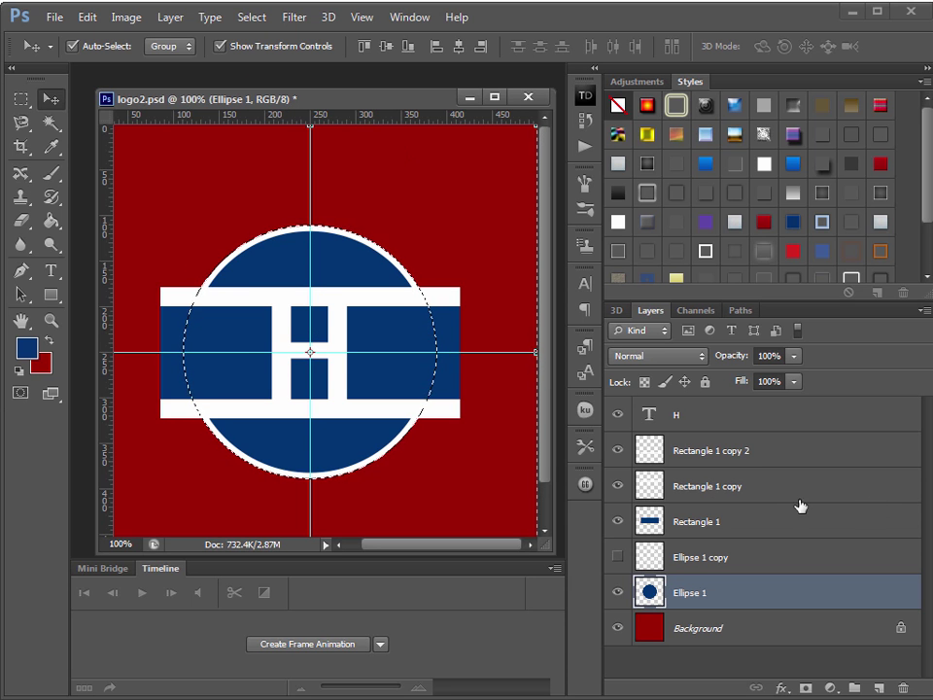
Delete the parts of Rectangle 1 copy 2, Rectangle 1 copy and Rectangle 1 that extend outside the circle, and deselect.
{"action": "left_click", "coordinate": [769, 454]}
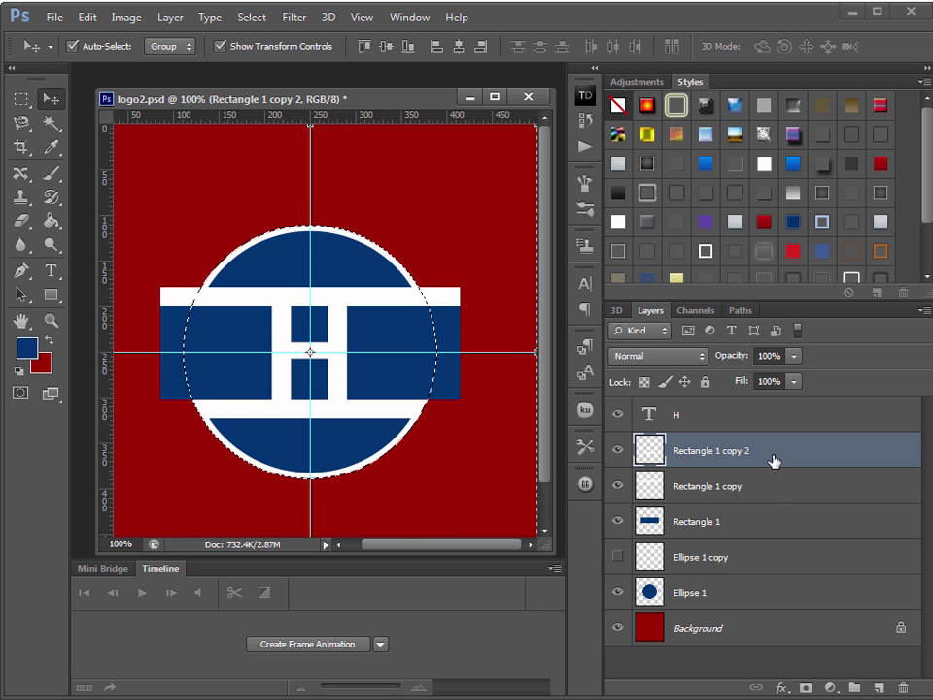
{"action": "left_click", "coordinate": [770, 486]}
{"action": "key", "text": "shift+Down"}
{"action": "key", "text": "shift+Down"}
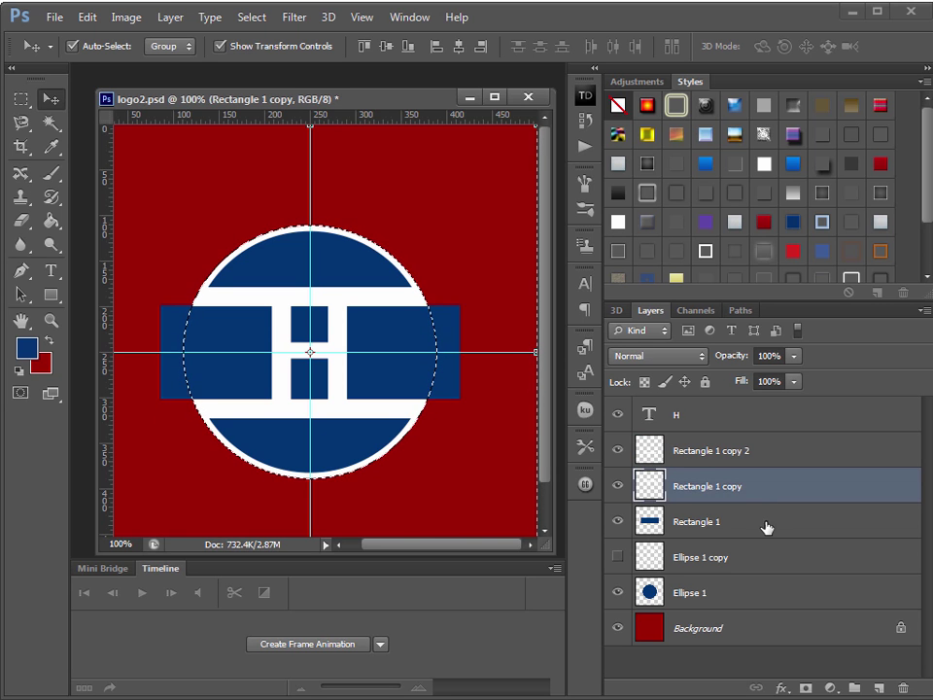
{"action": "left_click", "coordinate": [766, 527]}
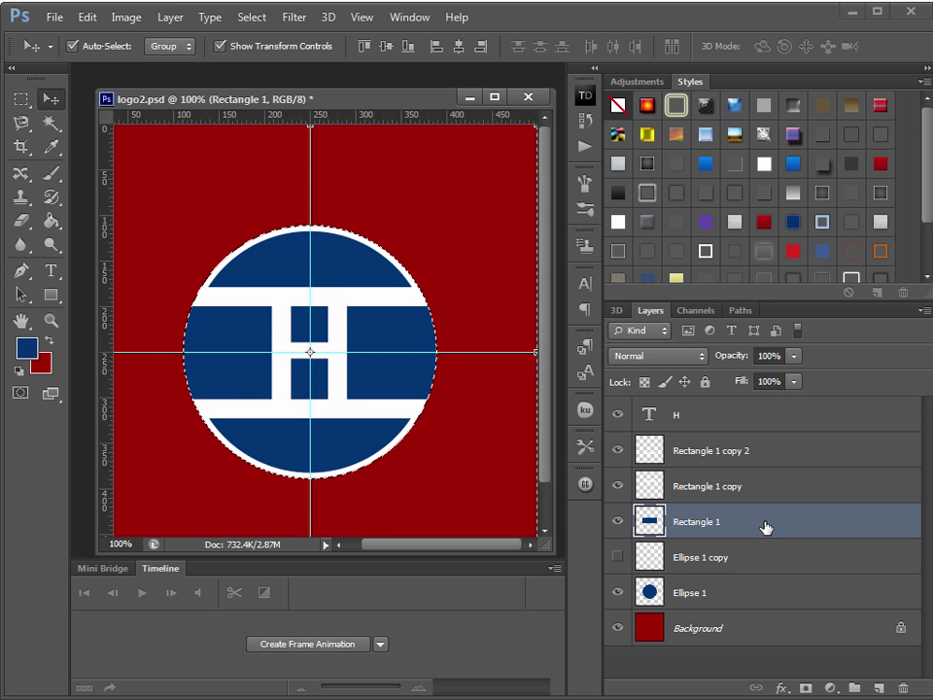
{"action": "key", "text": "ctrl+d"}
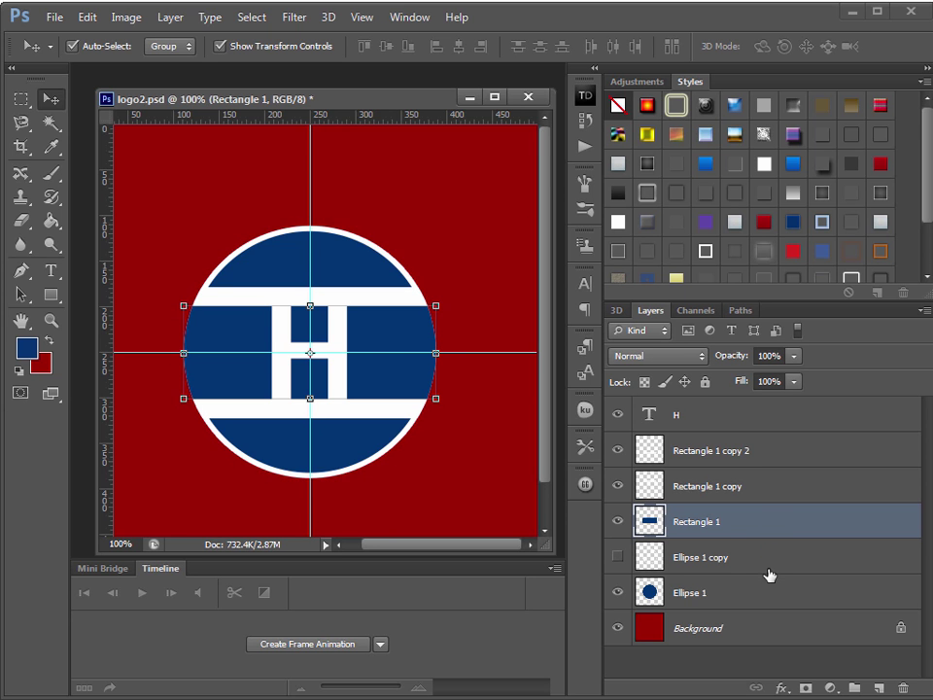
Hide the filled Ellipse 1 circle, show the Ellipse 1 copy ring in its place and save the document.
{"action": "left_click", "coordinate": [766, 561]}
{"action": "left_click", "coordinate": [617, 591]}
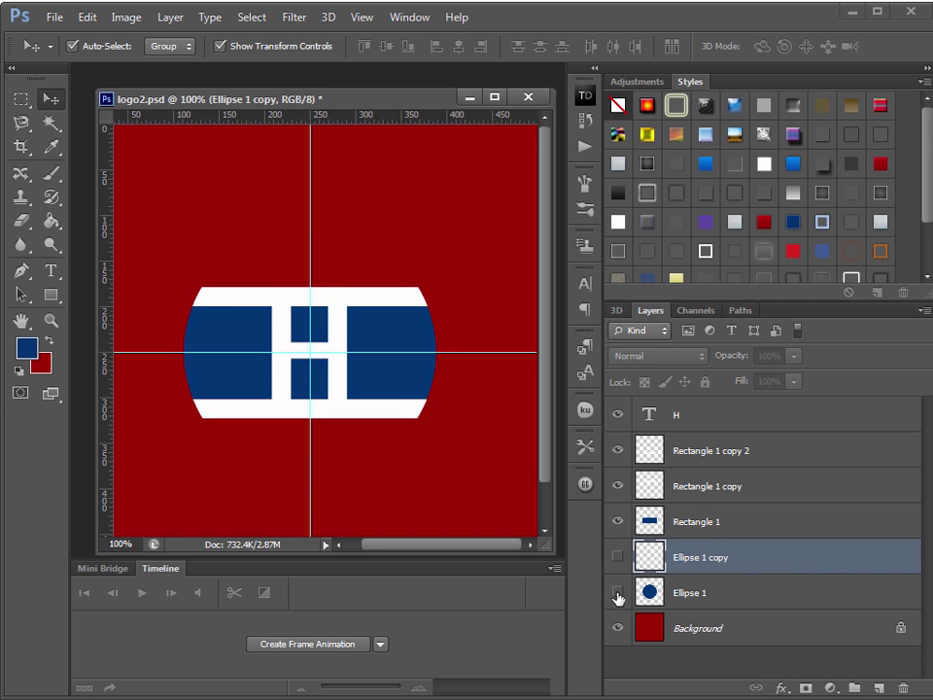
{"action": "left_click", "coordinate": [617, 556]}
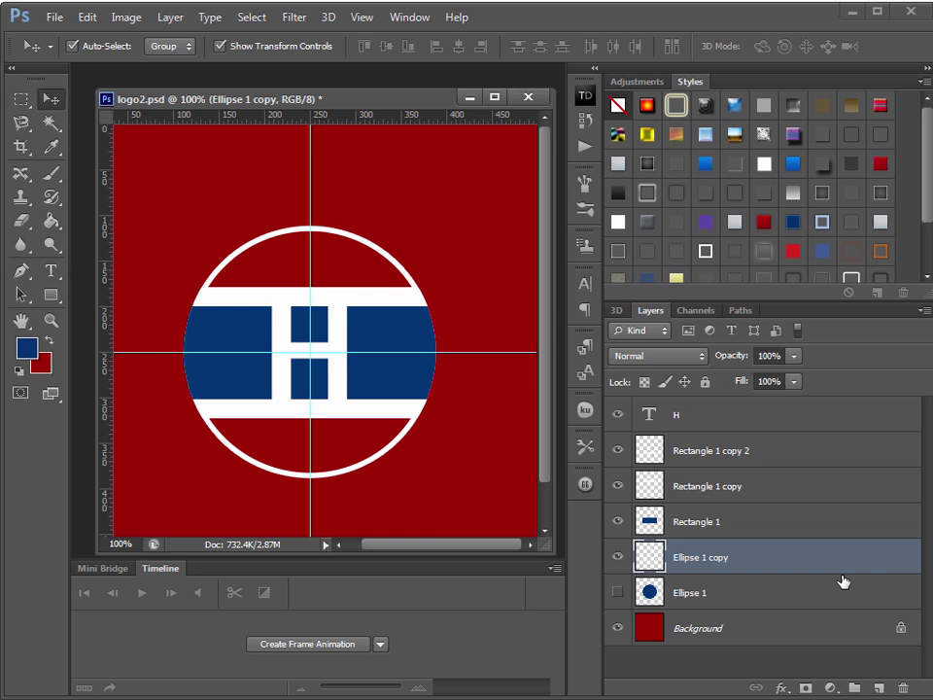
{"action": "key", "text": "ctrl+t"}
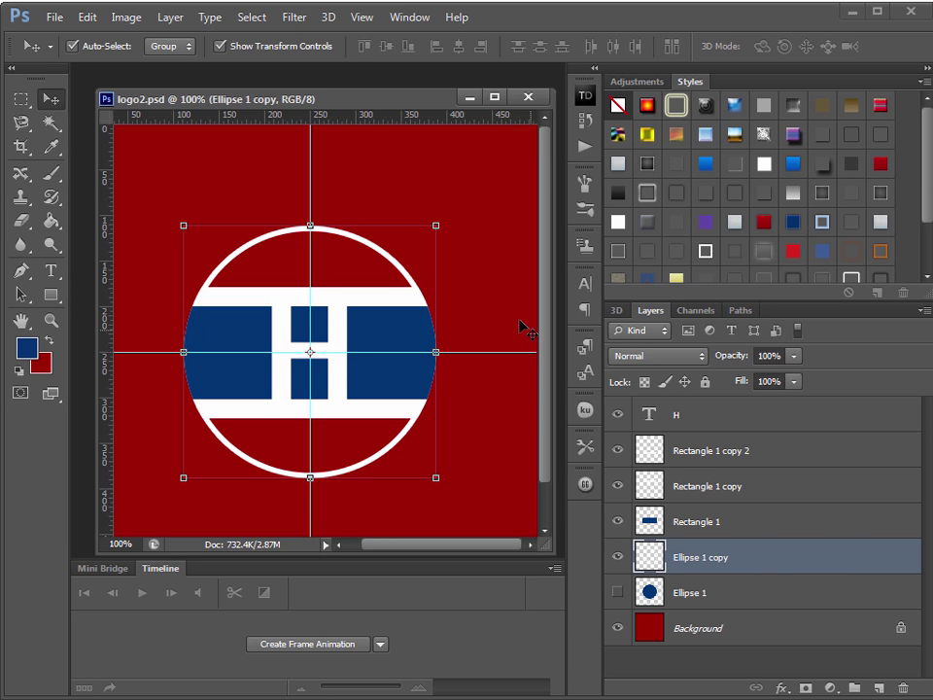
Move the Ellipse 1 copy layer directly above Rectangle 1 copy 2, save the document and clear its window from the workspace.
{"action": "left_click_drag", "start_coordinate": [772, 563], "coordinate": [768, 440]}
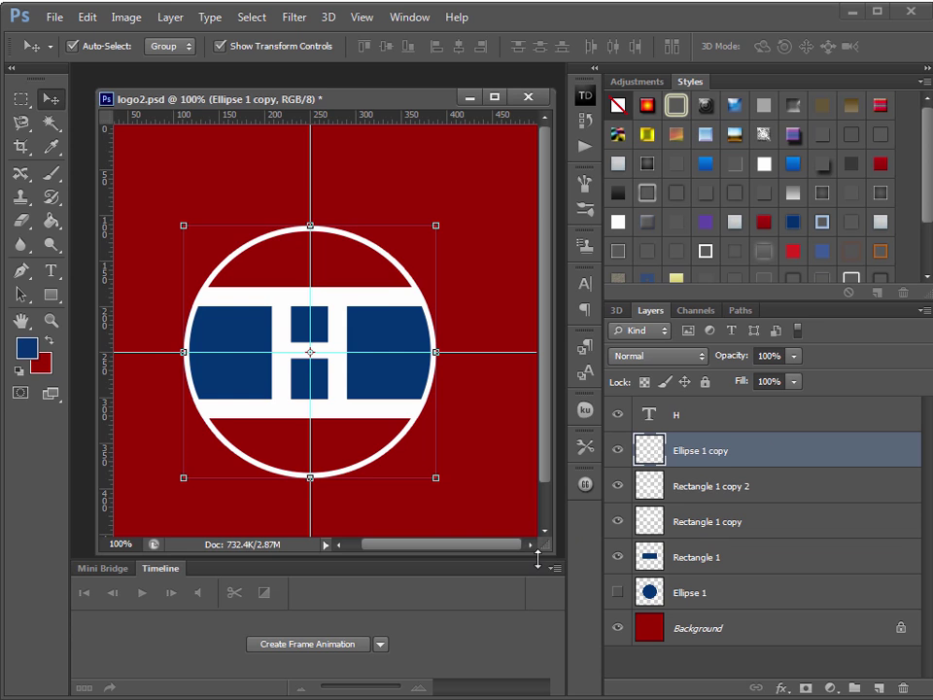
{"action": "key", "text": "ctrl+s"}
{"action": "left_click_drag", "start_coordinate": [416, 103], "coordinate": [386, 102]}
{"action": "key", "text": "ctrl+w"}
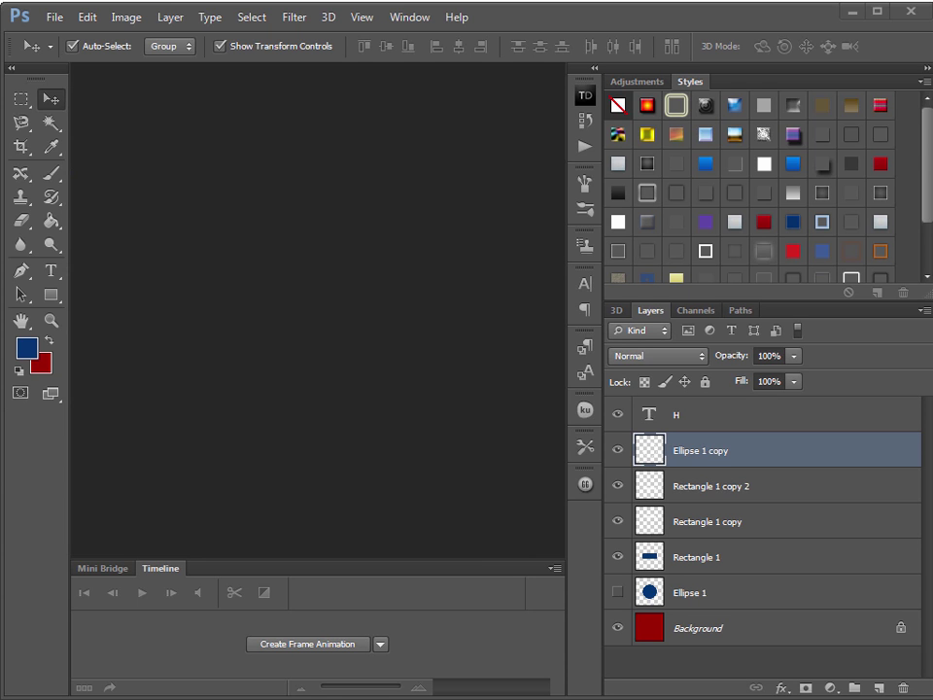
{"action": "left_click", "coordinate": [55, 18]}
{"action": "left_click", "coordinate": [59, 35]}
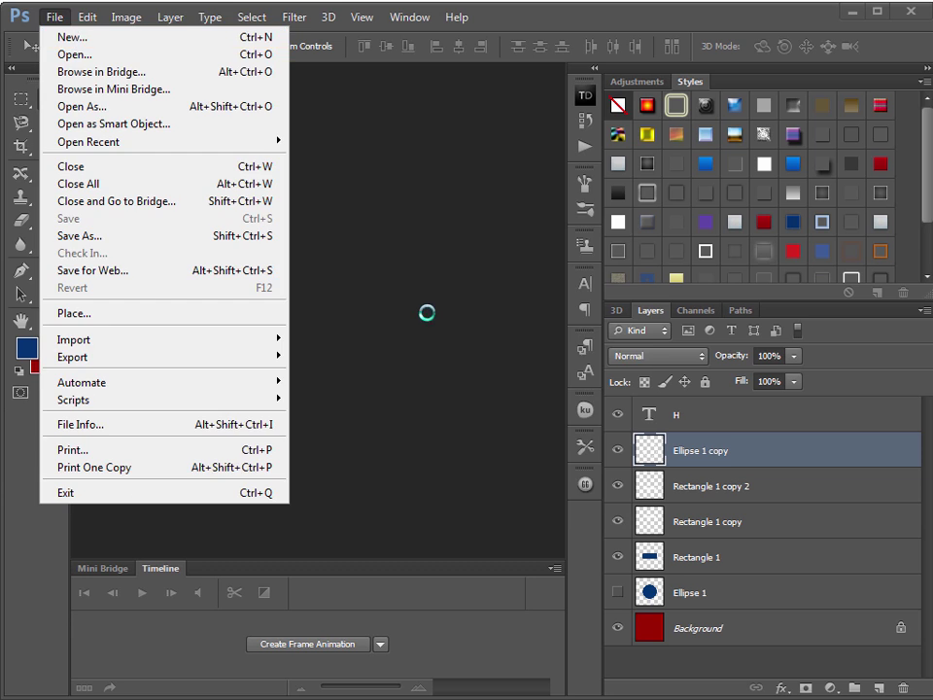
{"action": "left_click", "coordinate": [258, 294]}
{"action": "type", "text": "800"}
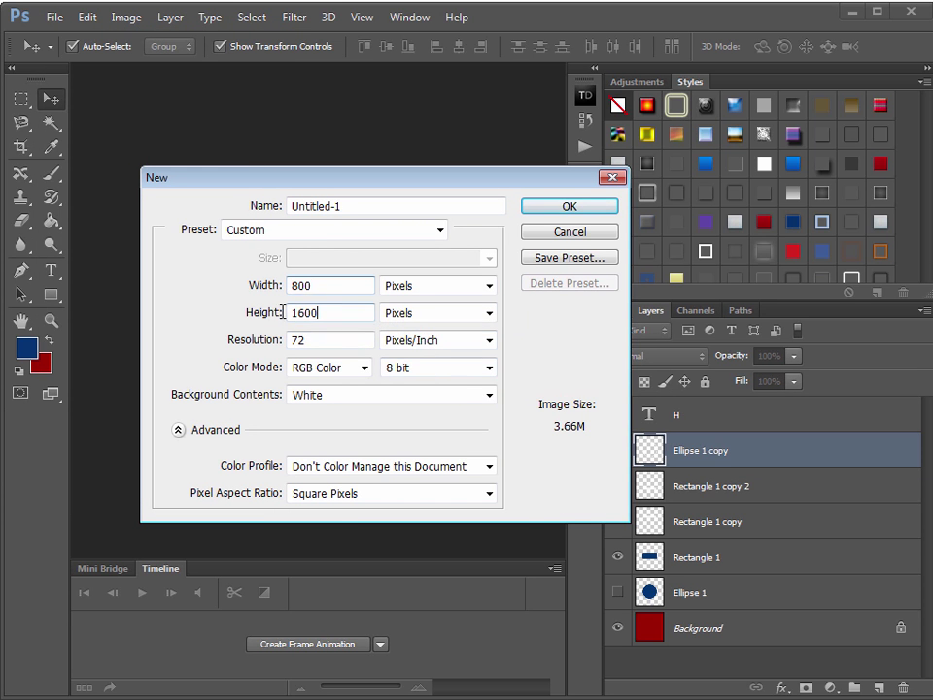
{"action": "key", "text": "Tab"}
{"action": "type", "text": "100"}
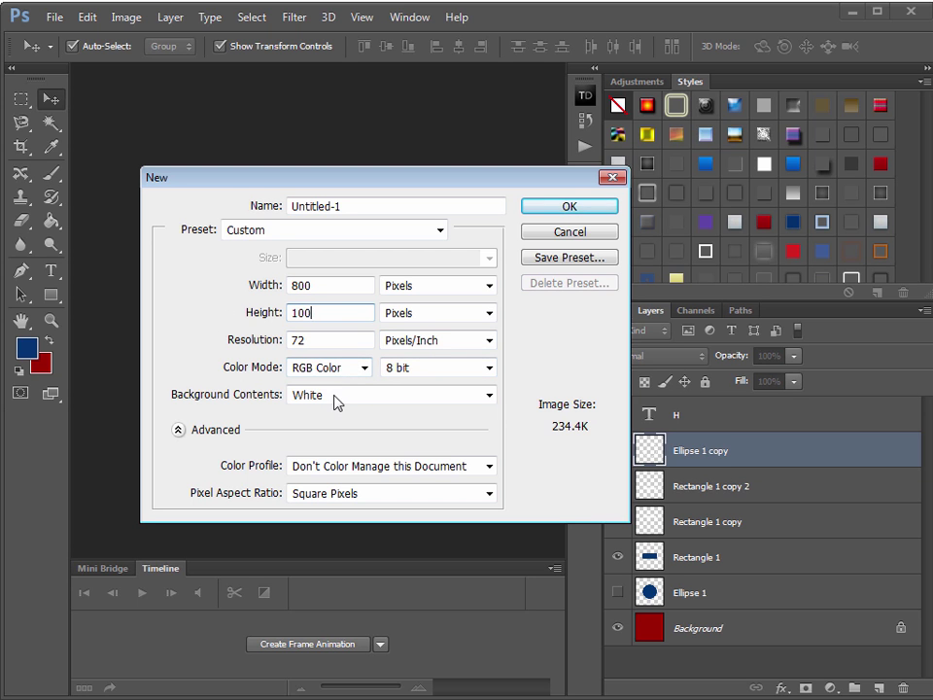
{"action": "left_click", "coordinate": [568, 207]}
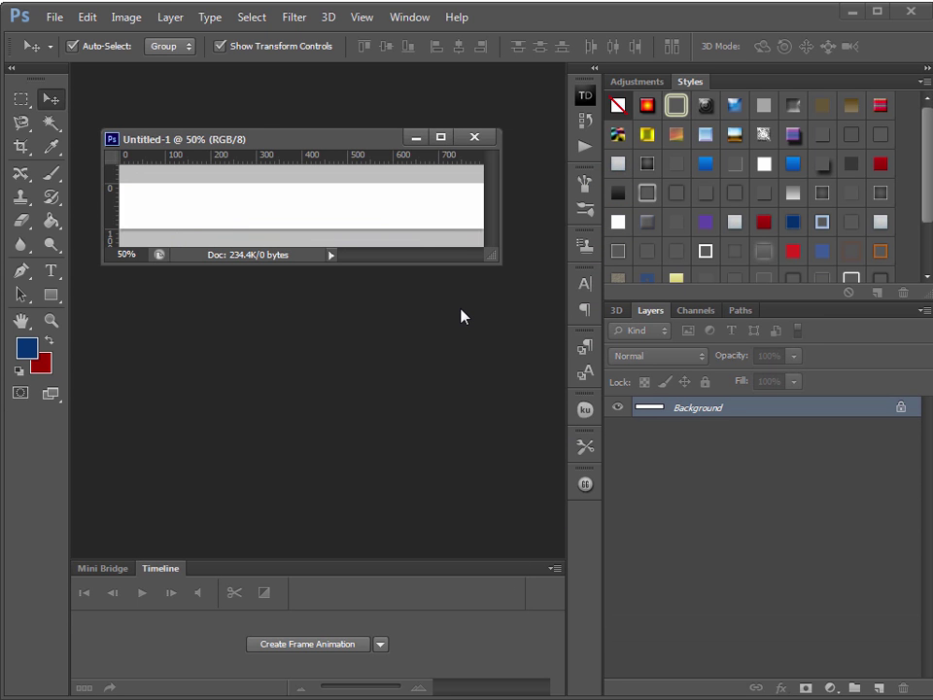
{"action": "left_click", "coordinate": [475, 138]}
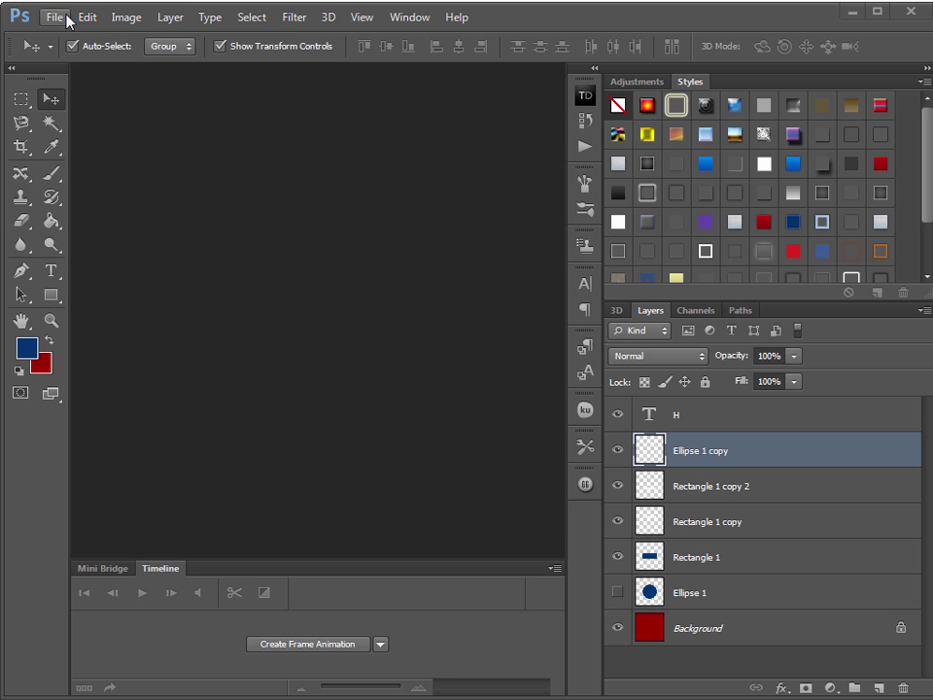
Create a new 800 × 1000 pixel RGB document and fill its background with the dark red background color.
{"action": "left_click", "coordinate": [59, 17]}
{"action": "left_click", "coordinate": [73, 44]}
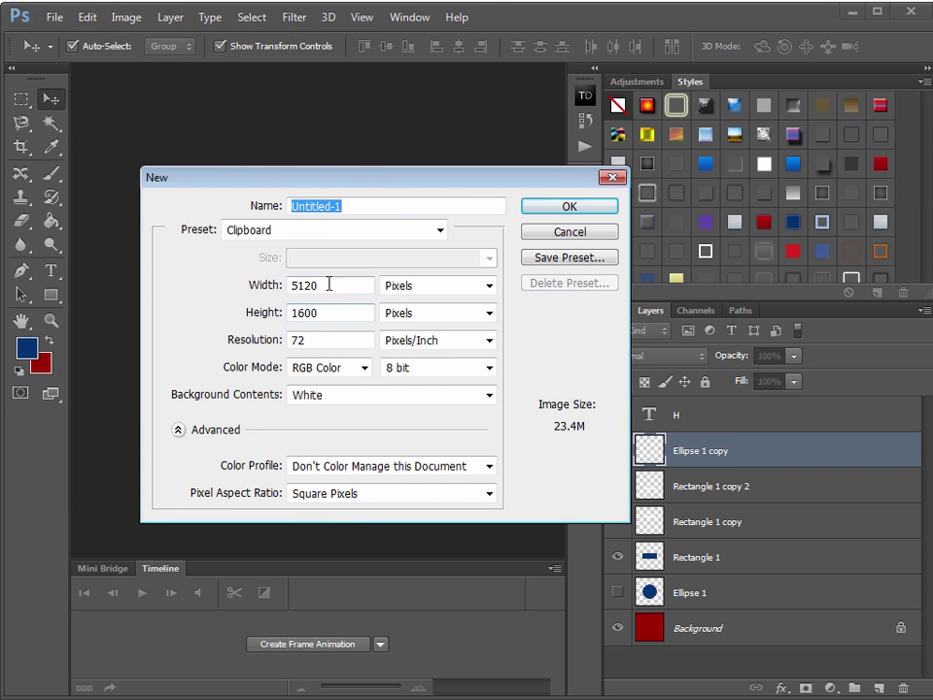
{"action": "double_click", "coordinate": [327, 285]}
{"action": "type", "text": "800"}
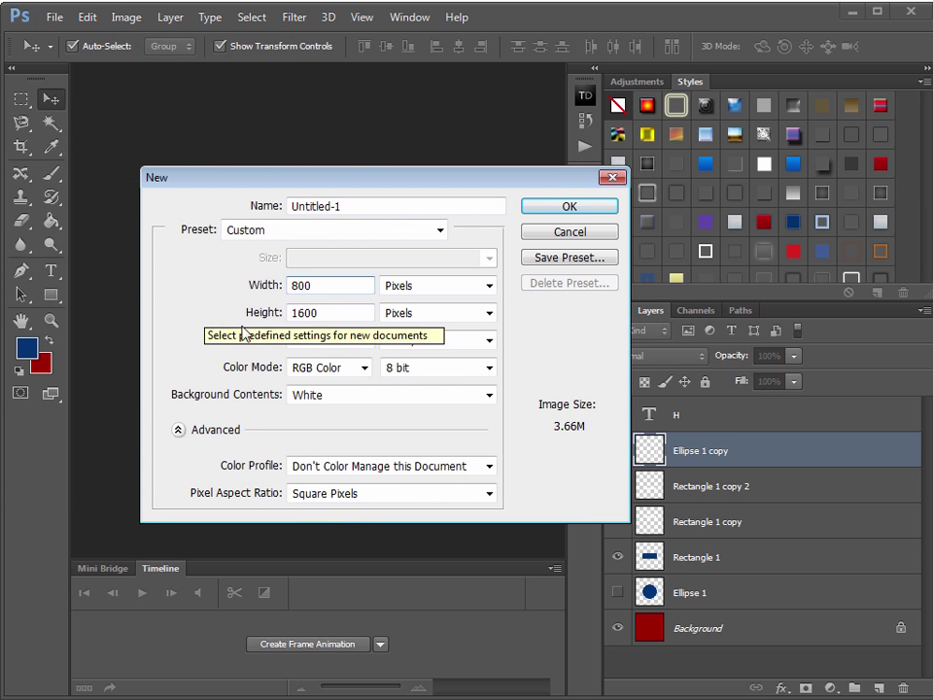
{"action": "double_click", "coordinate": [327, 312]}
{"action": "type", "text": "1000"}
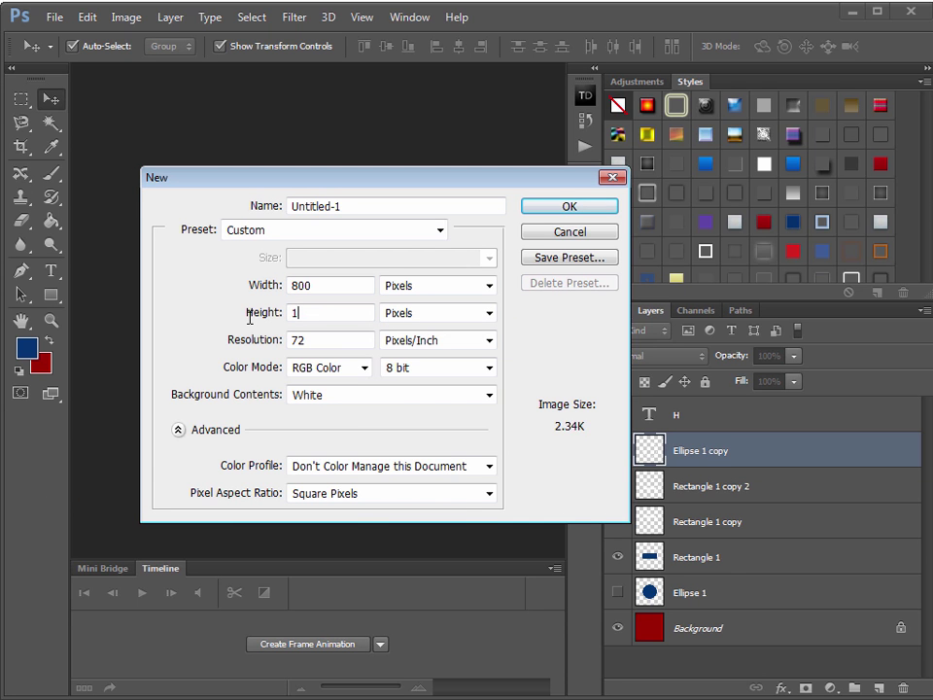
{"action": "left_click", "coordinate": [567, 210]}
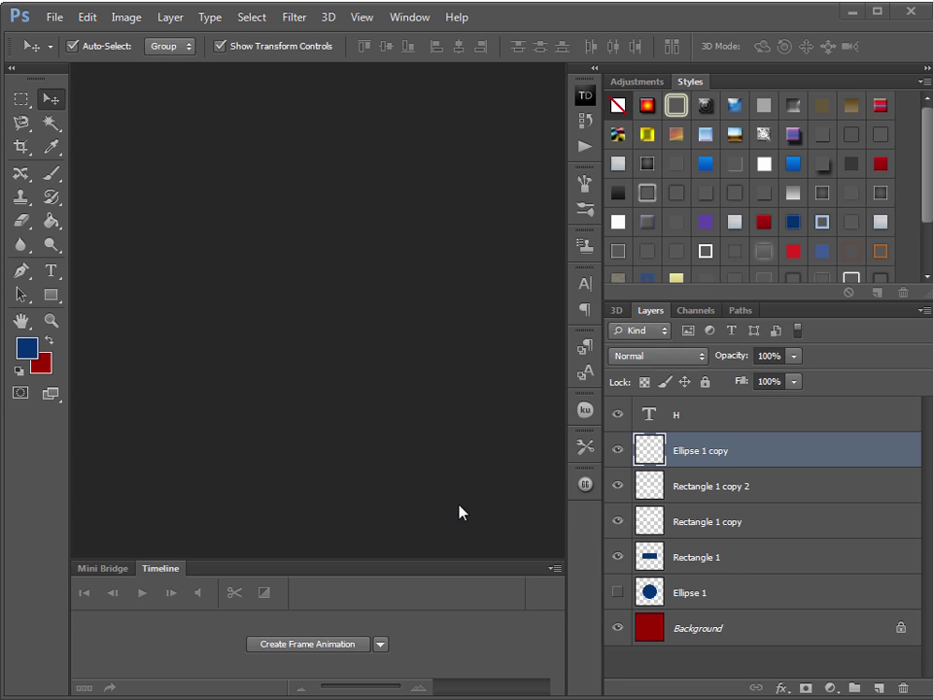
{"action": "left_click_drag", "start_coordinate": [375, 480], "coordinate": [495, 528]}
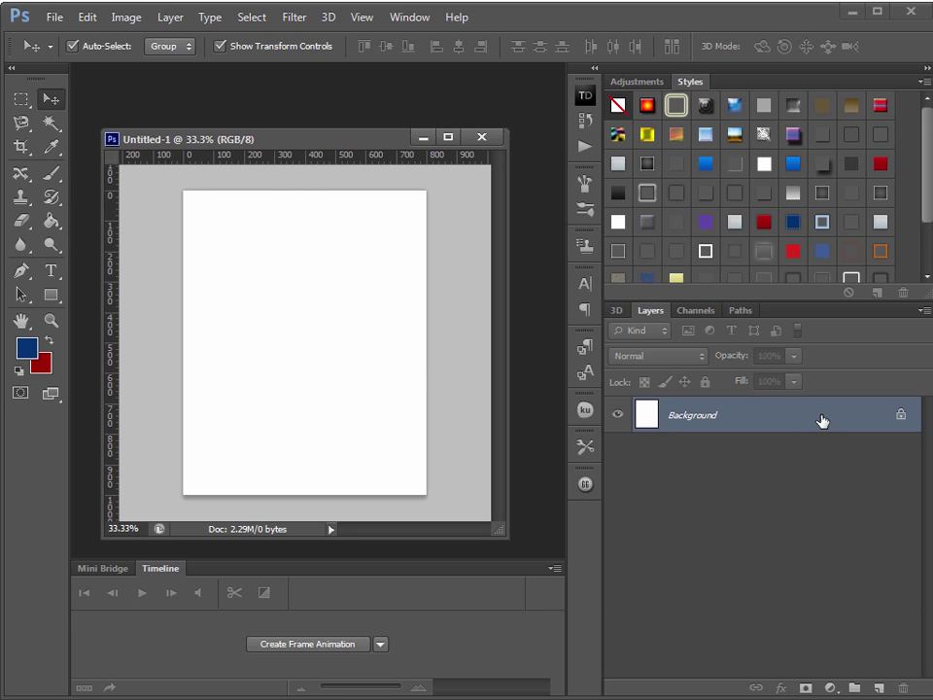
{"action": "key", "text": "ctrl+BackSpace"}
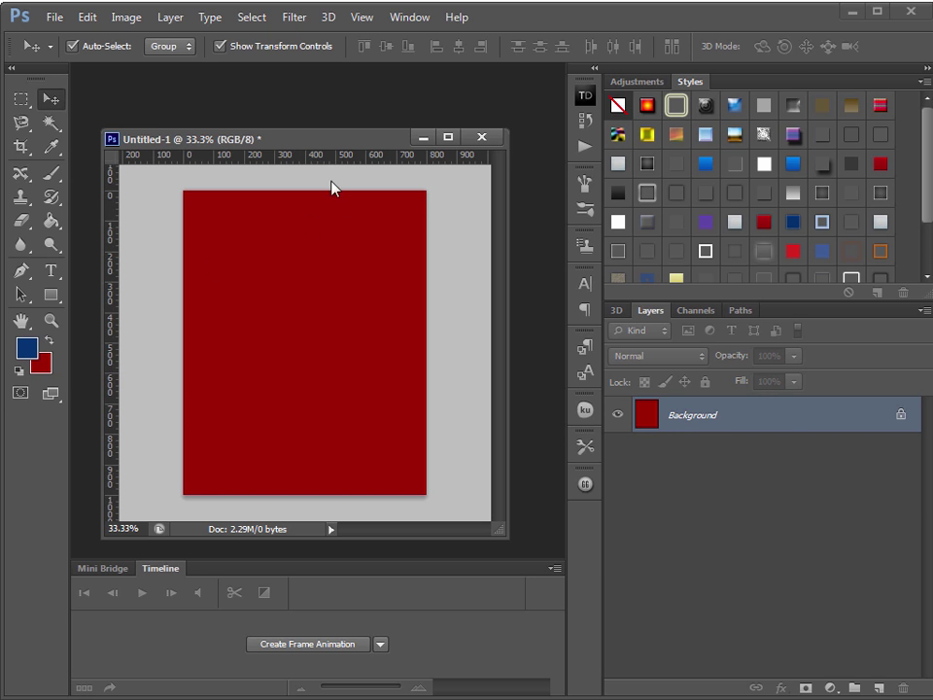
Save the new document in the Montreal folder as design-example-1.psd.
{"action": "key", "text": "ctrl+s"}
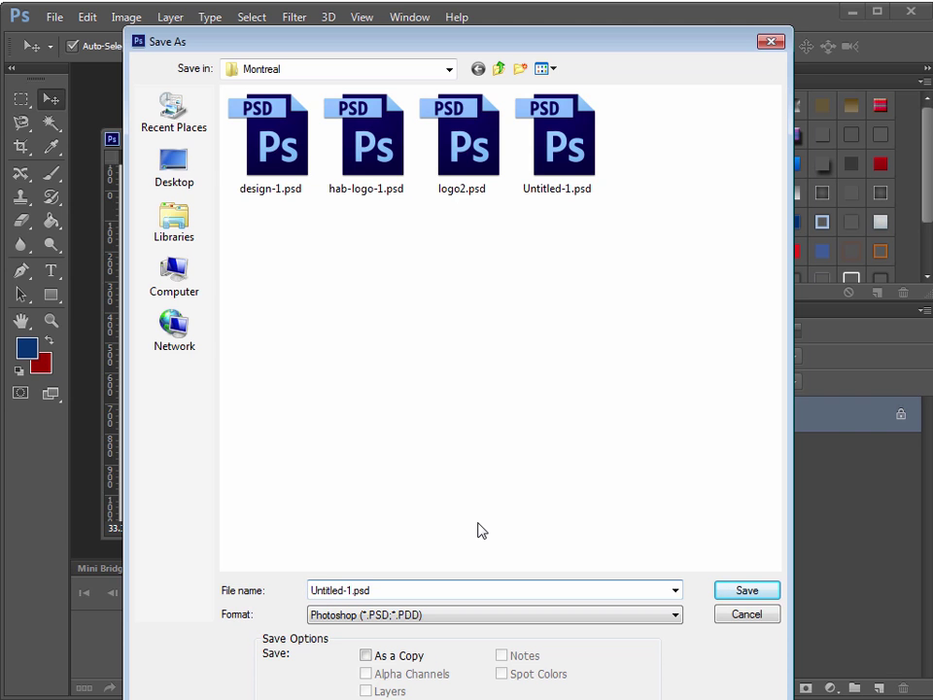
{"action": "key", "text": "Delete"}
{"action": "key", "text": "Delete"}
{"action": "key", "text": "Delete"}
{"action": "key", "text": "Delete"}
{"action": "key", "text": "Delete"}
{"action": "key", "text": "Delete"}
{"action": "key", "text": "Delete"}
{"action": "key", "text": "Delete"}
{"action": "type", "text": "design-emaple"}
{"action": "key", "text": "BackSpace"}
{"action": "key", "text": "BackSpace"}
{"action": "key", "text": "BackSpace"}
{"action": "key", "text": "BackSpace"}
{"action": "key", "text": "BackSpace"}
{"action": "type", "text": "xample"}
{"action": "key", "text": "Return"}
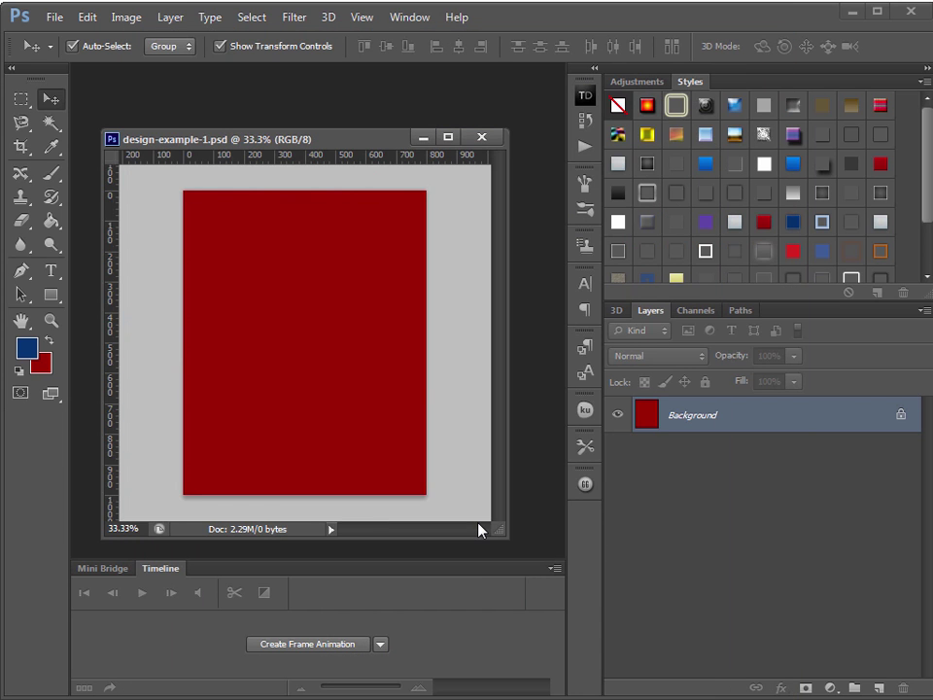
Add the text "JUST" in white Arial Bold at 72 pt on the upper part of the red canvas.
{"action": "left_click", "coordinate": [50, 270]}
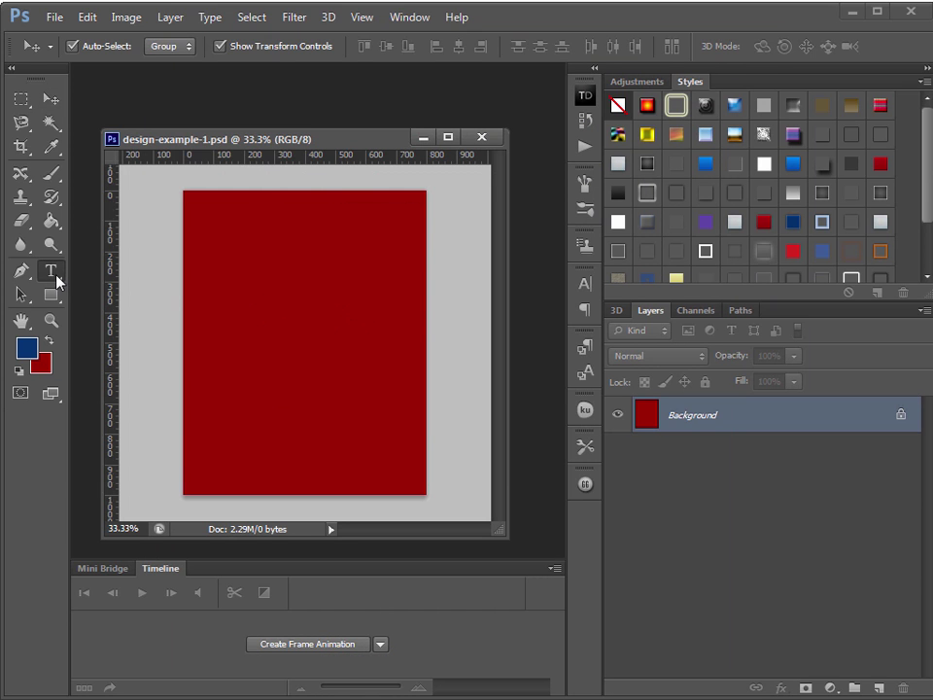
{"action": "left_click", "coordinate": [241, 270]}
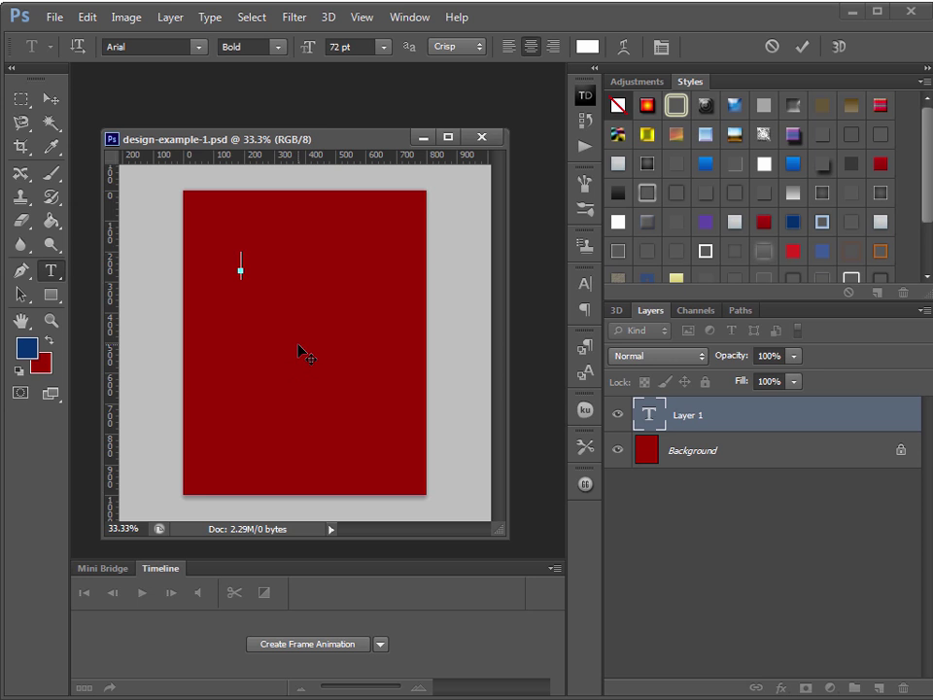
{"action": "type", "text": "JUST"}
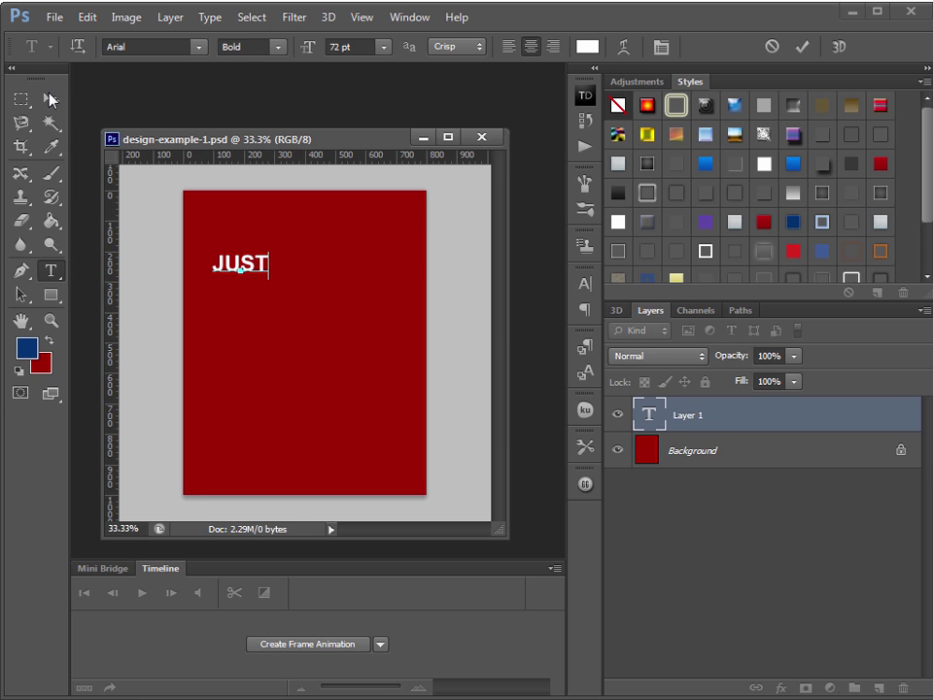
{"action": "key", "text": "ctrl+Return"}
{"action": "key", "text": "v"}
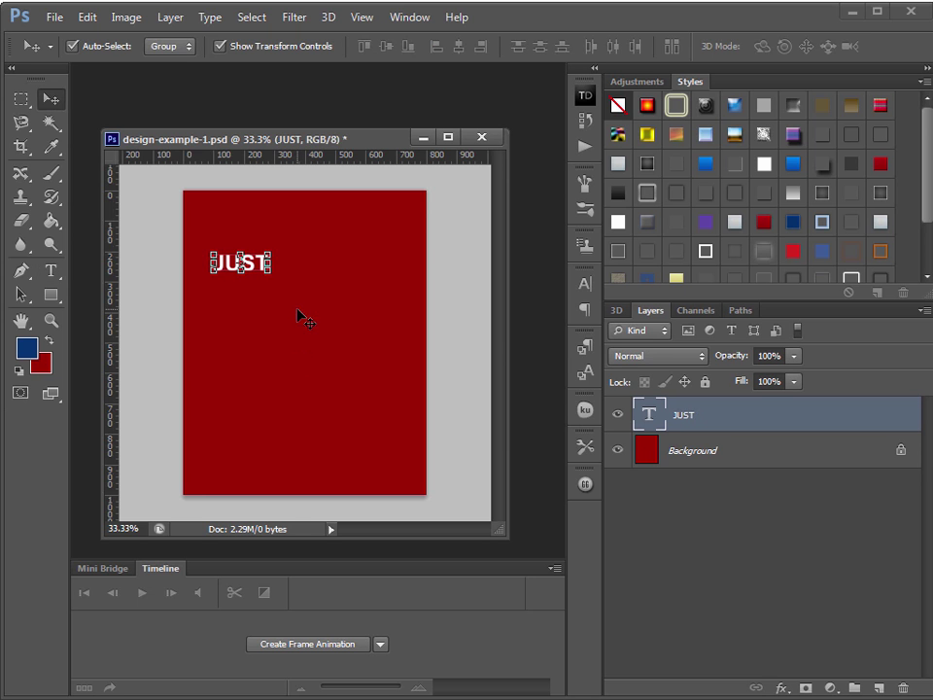
Move the JUST text up near the canvas's top edge and scale it proportionally to about 304%.
{"action": "left_click_drag", "start_coordinate": [260, 254], "coordinate": [281, 210]}
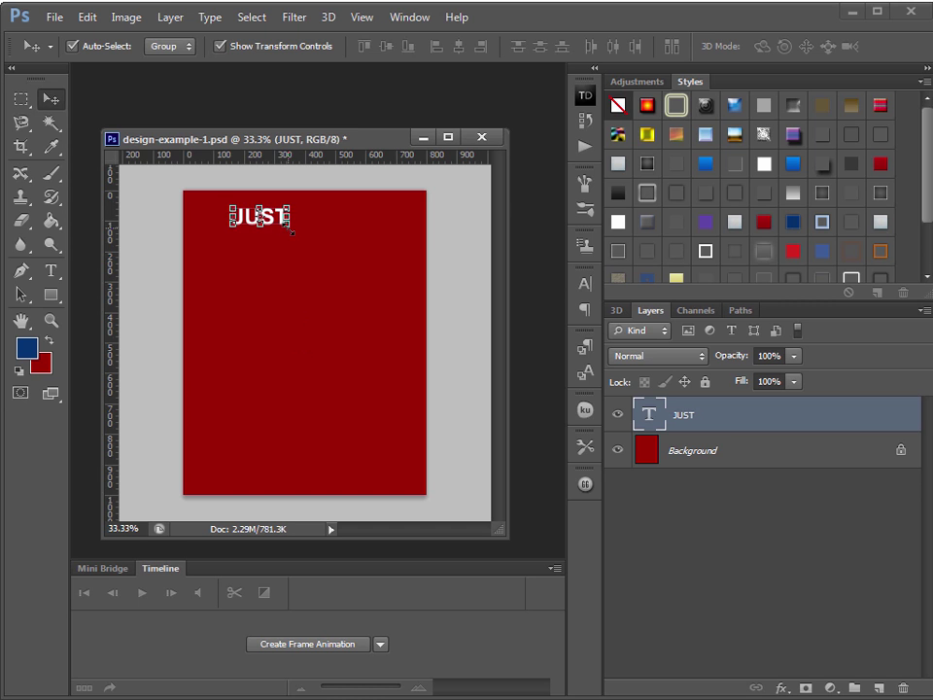
{"action": "key", "text": "ctrl+t"}
{"action": "left_click_drag", "start_coordinate": [340, 283], "coordinate": [384, 312]}
{"action": "mouse_move", "coordinate": [375, 251]}
{"action": "left_mouse_down"}
{"action": "mouse_move", "coordinate": [359, 246]}
{"action": "mouse_move", "coordinate": [369, 244]}
{"action": "left_mouse_up"}
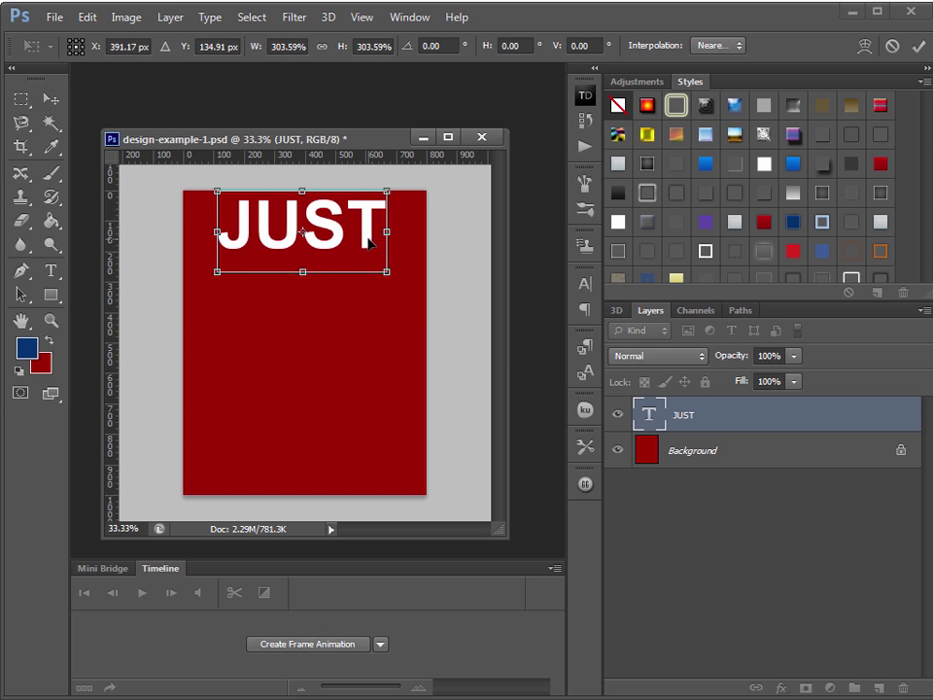
{"action": "key", "text": "Return"}
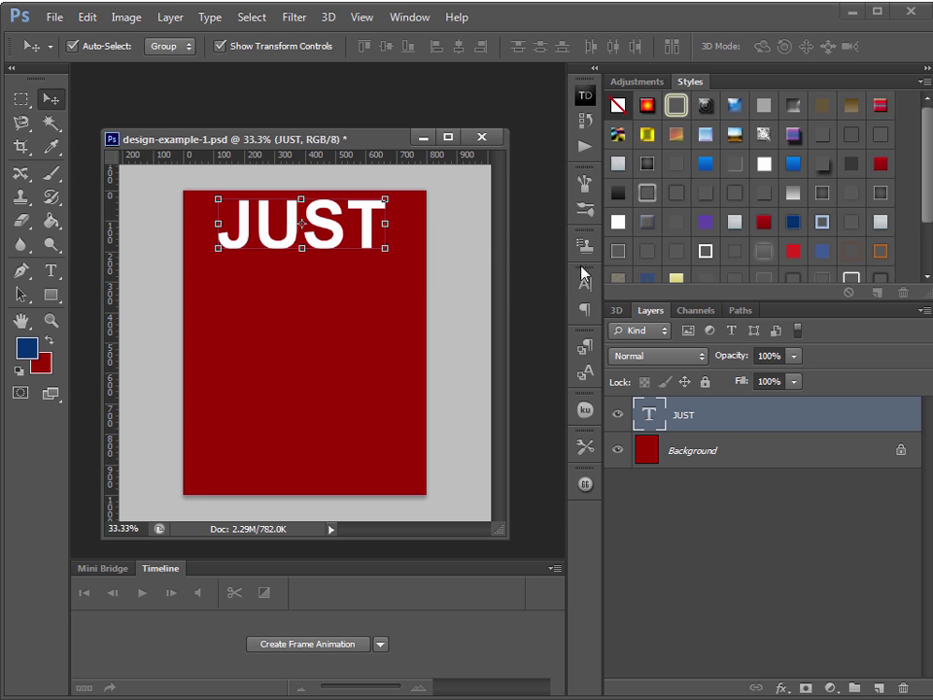
Change the font of the JUST text layer to Plane Crash.
{"action": "left_click", "coordinate": [585, 285]}
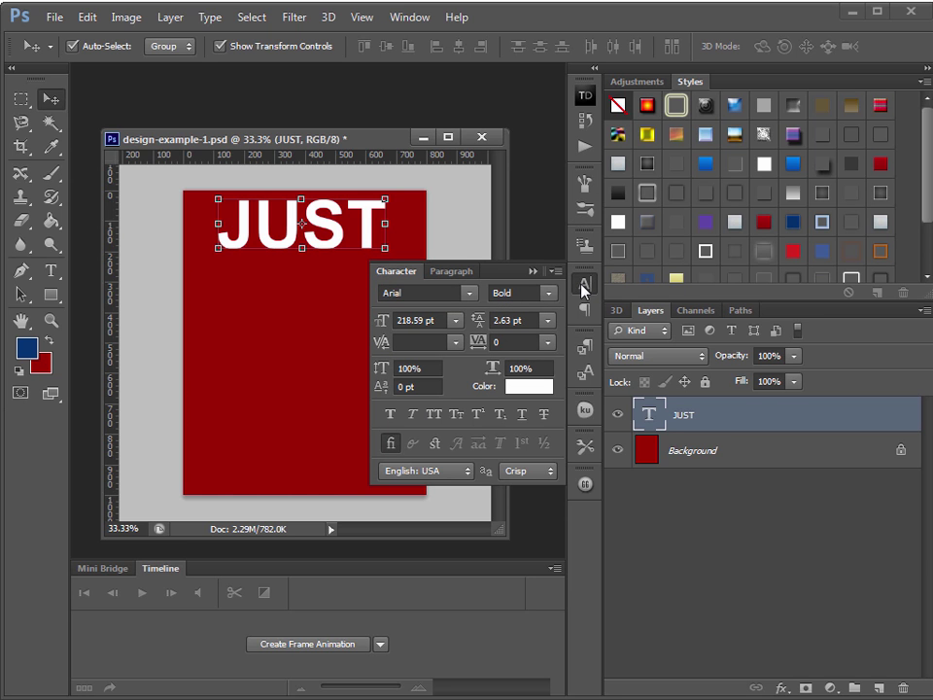
{"action": "left_click", "coordinate": [403, 17]}
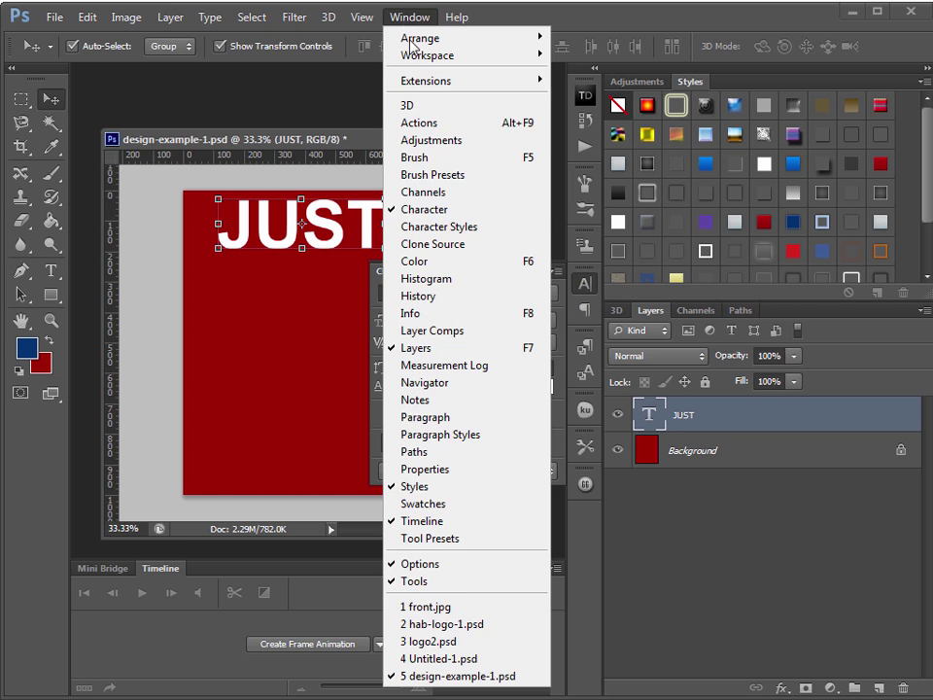
{"action": "left_click", "coordinate": [432, 211]}
{"action": "left_click", "coordinate": [413, 16]}
{"action": "left_click", "coordinate": [425, 209]}
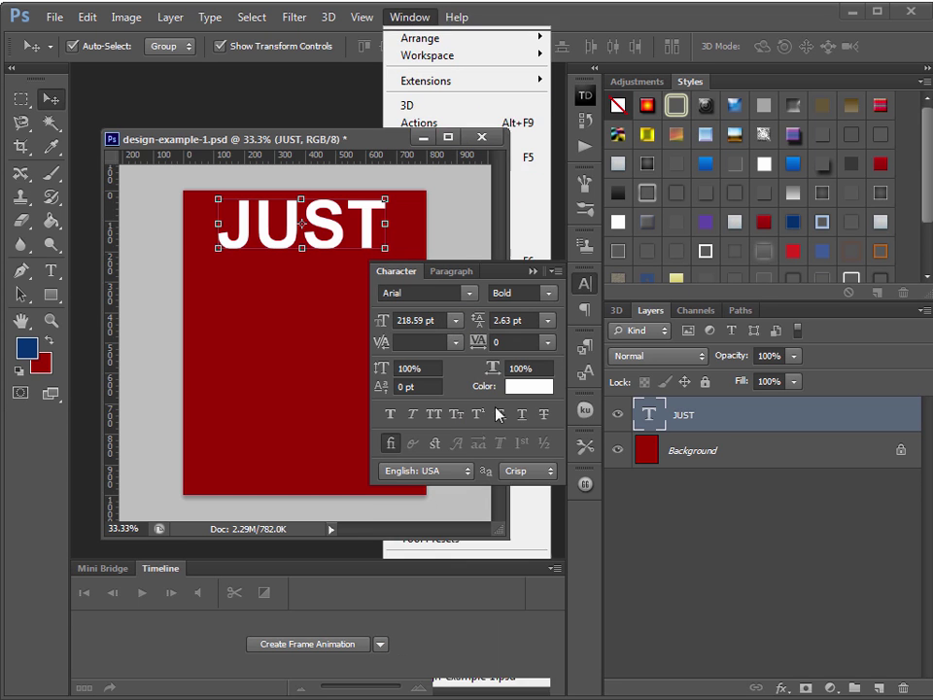
{"action": "left_click", "coordinate": [468, 293]}
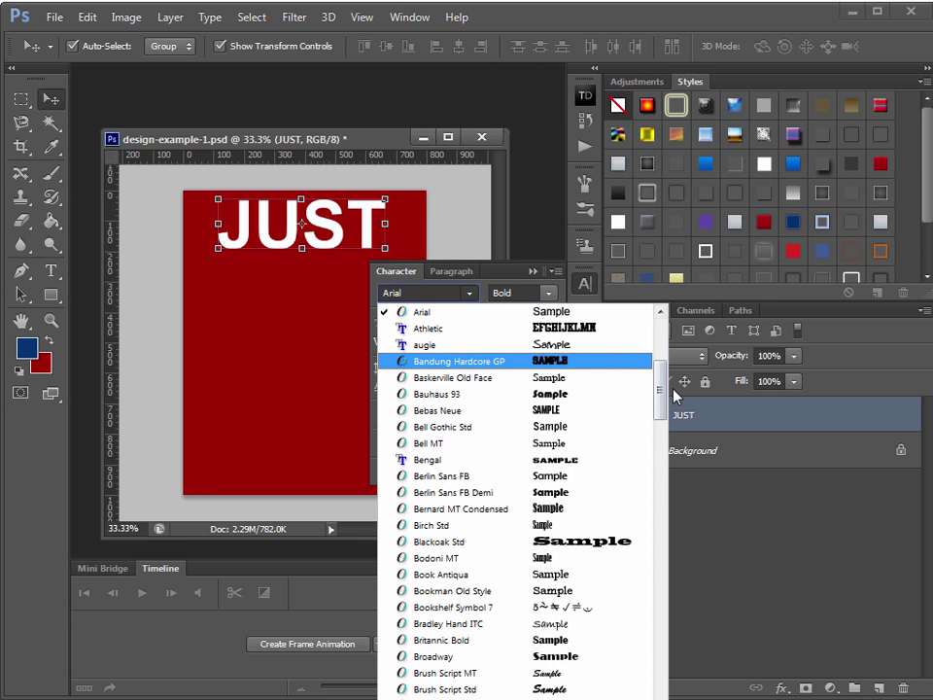
{"action": "left_click_drag", "start_coordinate": [661, 386], "coordinate": [661, 675]}
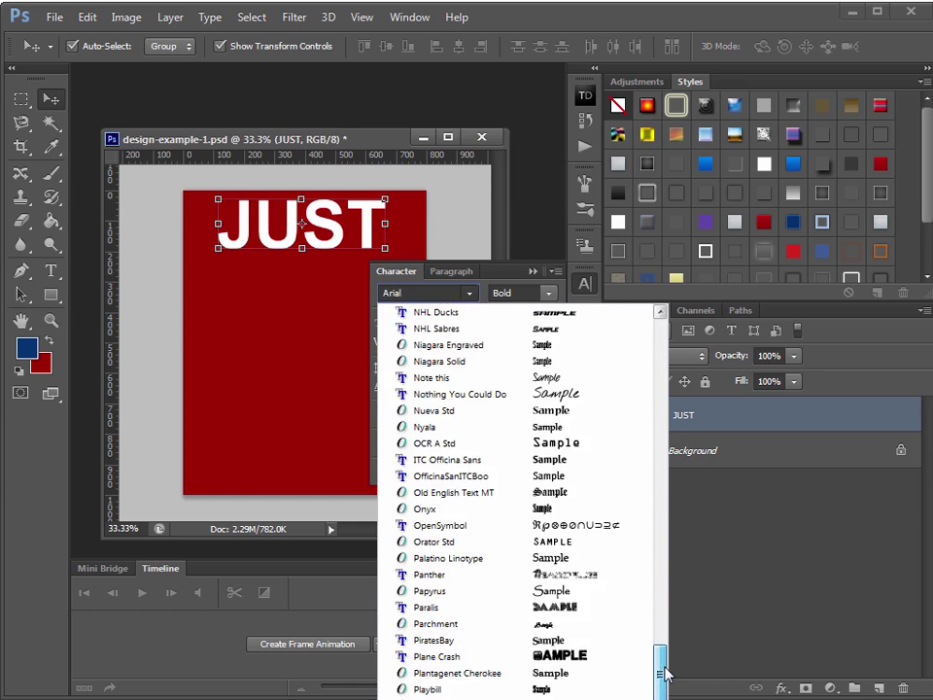
{"action": "left_click", "coordinate": [475, 661]}
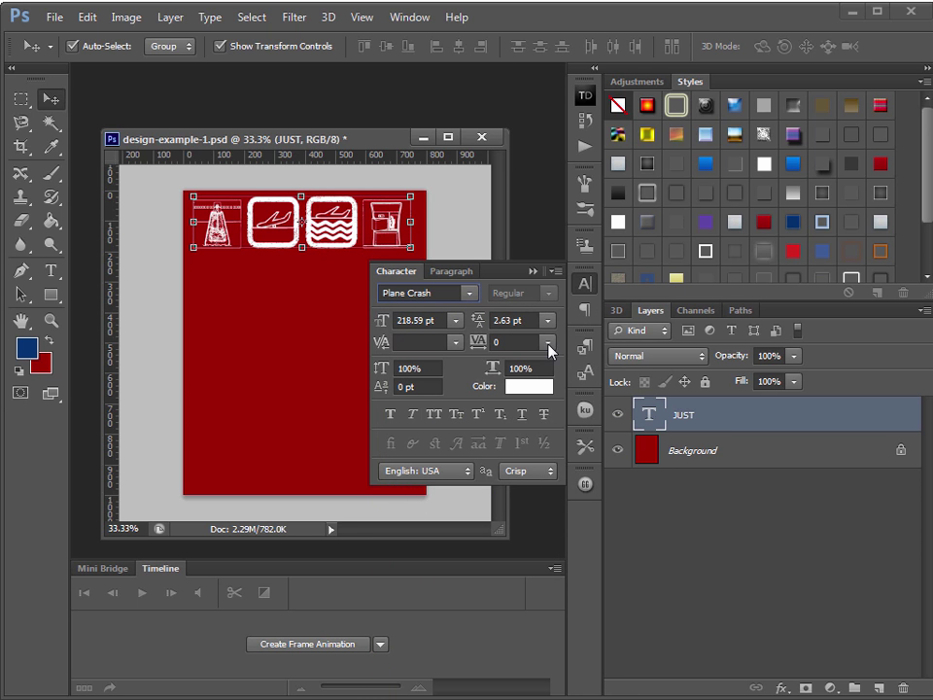
{"action": "left_click", "coordinate": [531, 272]}
Retype the text layer in lowercase as "just" and position it horizontally centered near the canvas's top edge.
{"action": "left_click_drag", "start_coordinate": [330, 241], "coordinate": [334, 264]}
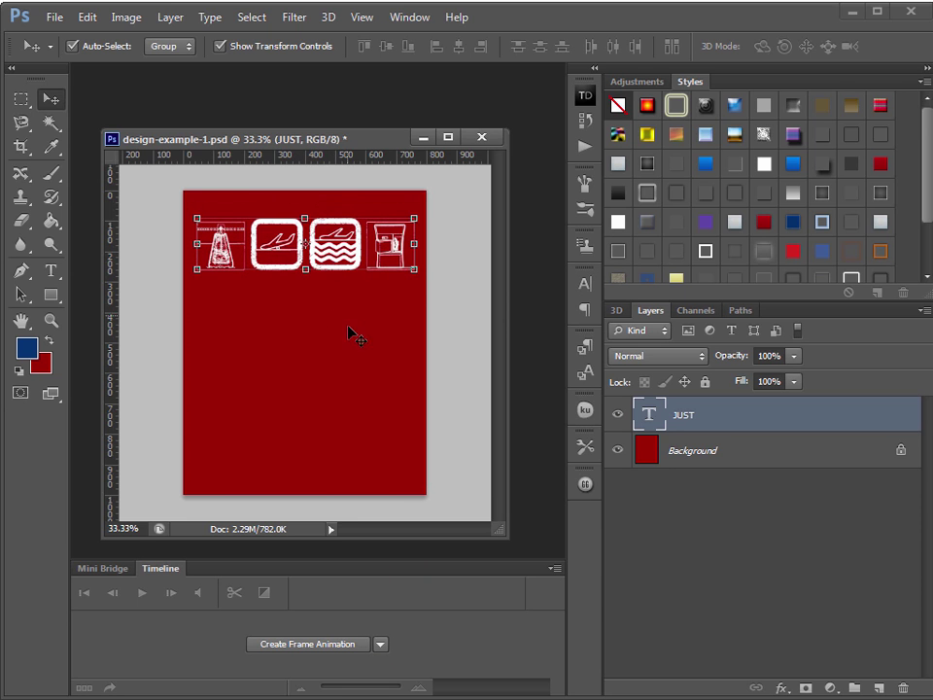
{"action": "key", "text": "t"}
{"action": "left_click", "coordinate": [313, 247]}
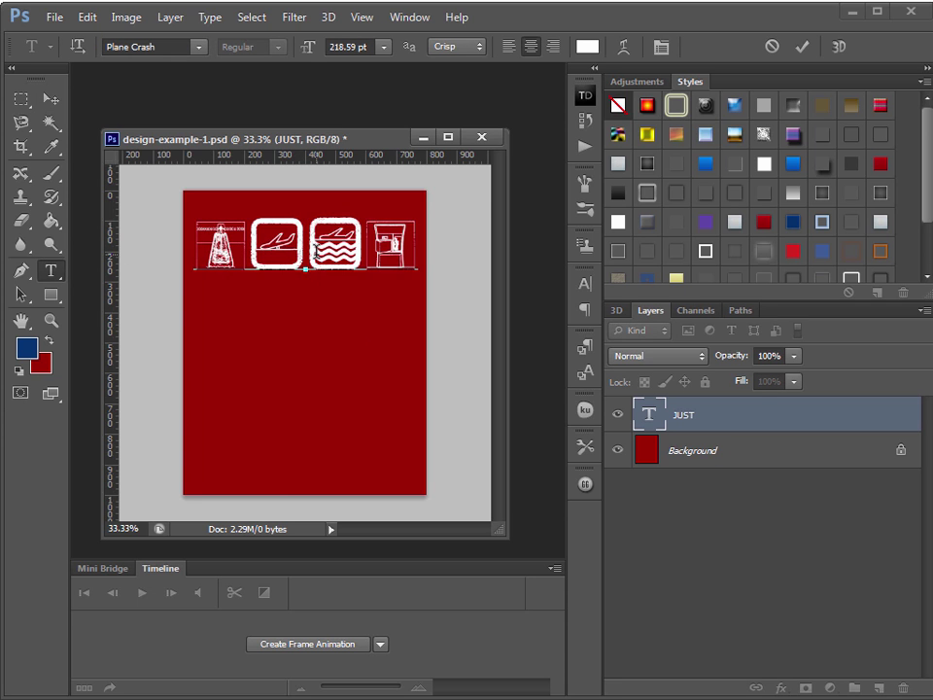
{"action": "key", "text": "ctrl+a"}
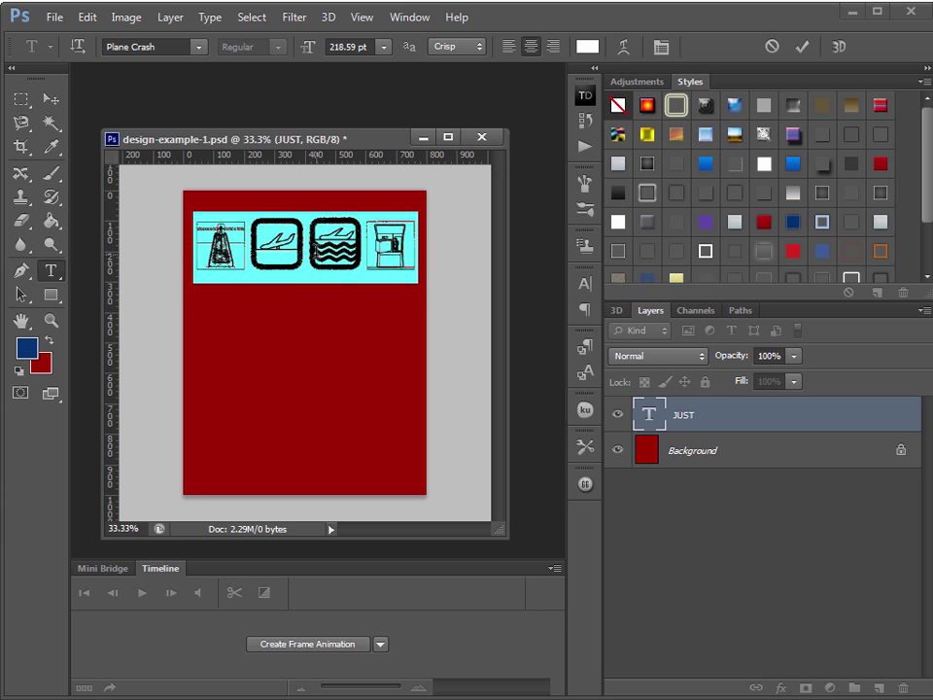
{"action": "key", "text": "Return"}
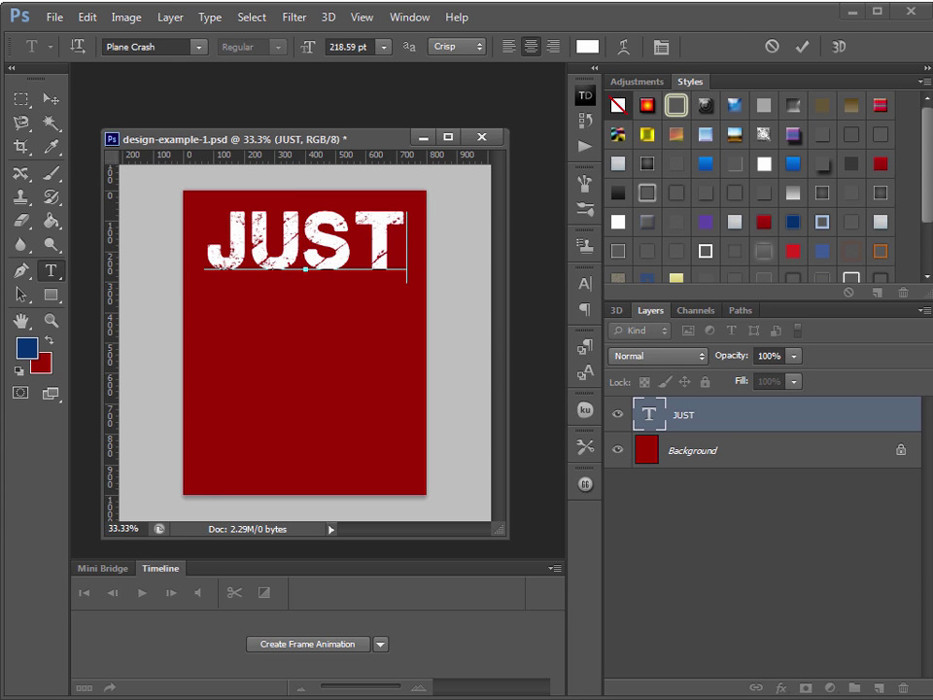
{"action": "left_click", "coordinate": [49, 98]}
{"action": "left_click_drag", "start_coordinate": [336, 250], "coordinate": [336, 241]}
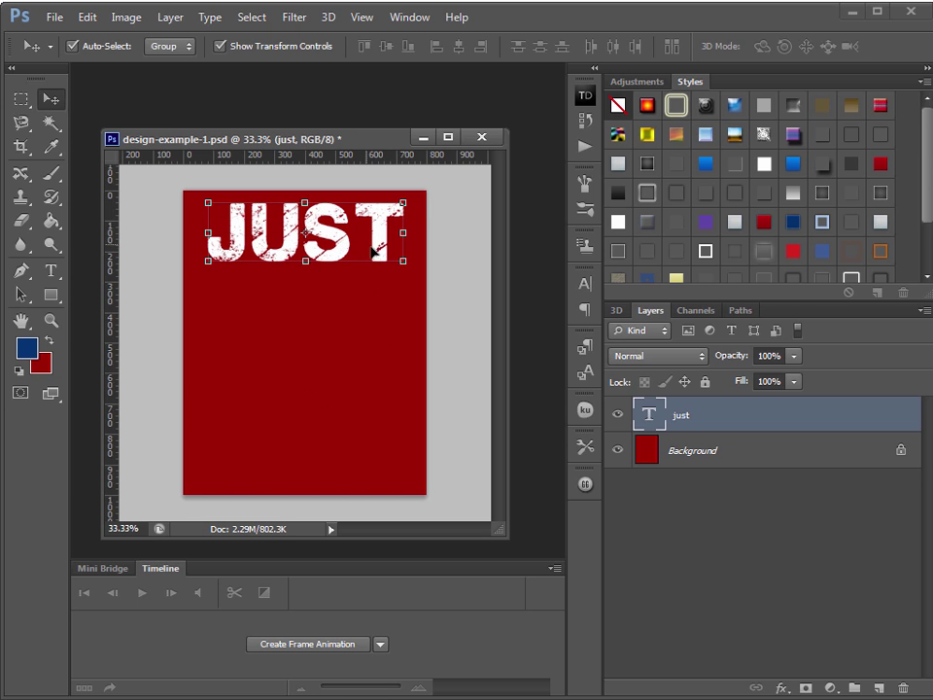
{"action": "left_click_drag", "start_coordinate": [377, 243], "coordinate": [377, 239]}
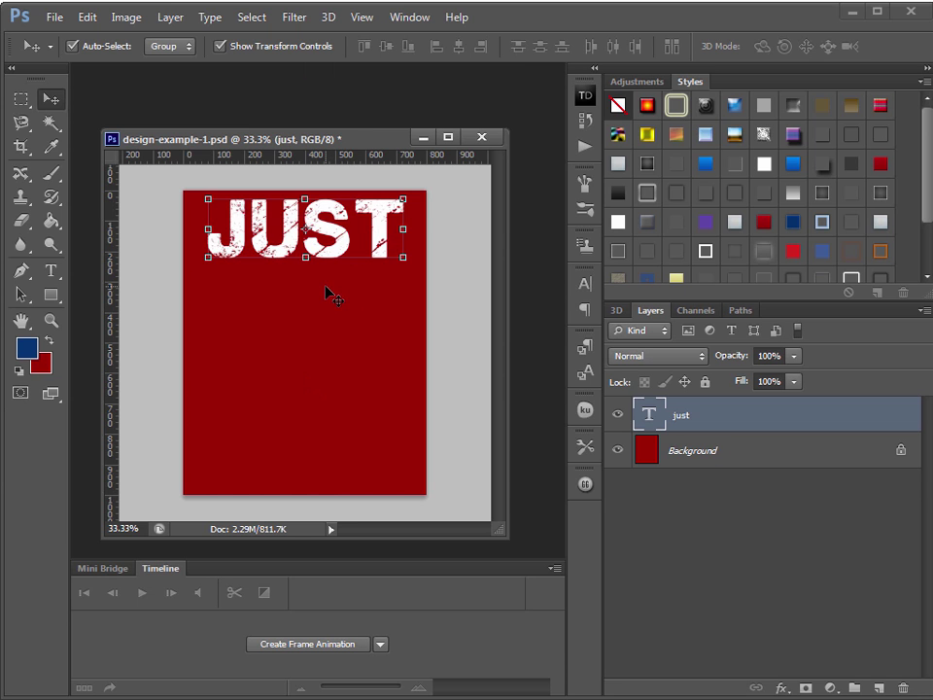
Duplicate the "just" text layer below the original and change the copy's text to lowercase "one".
{"action": "left_click_drag", "start_coordinate": [326, 285], "coordinate": [322, 378]}
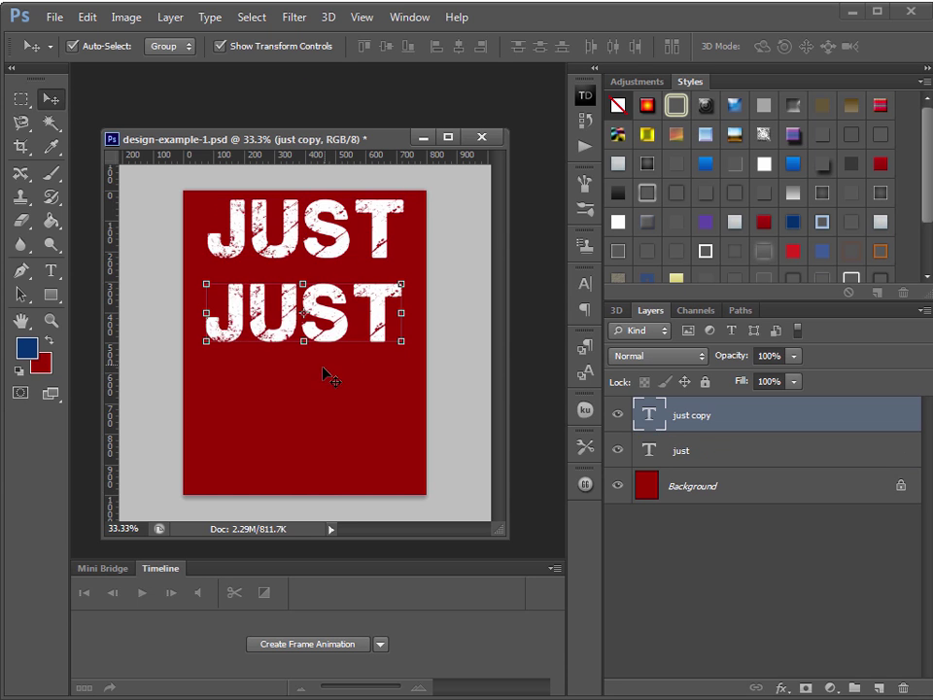
{"action": "left_click", "coordinate": [51, 271]}
{"action": "double_click", "coordinate": [371, 347]}
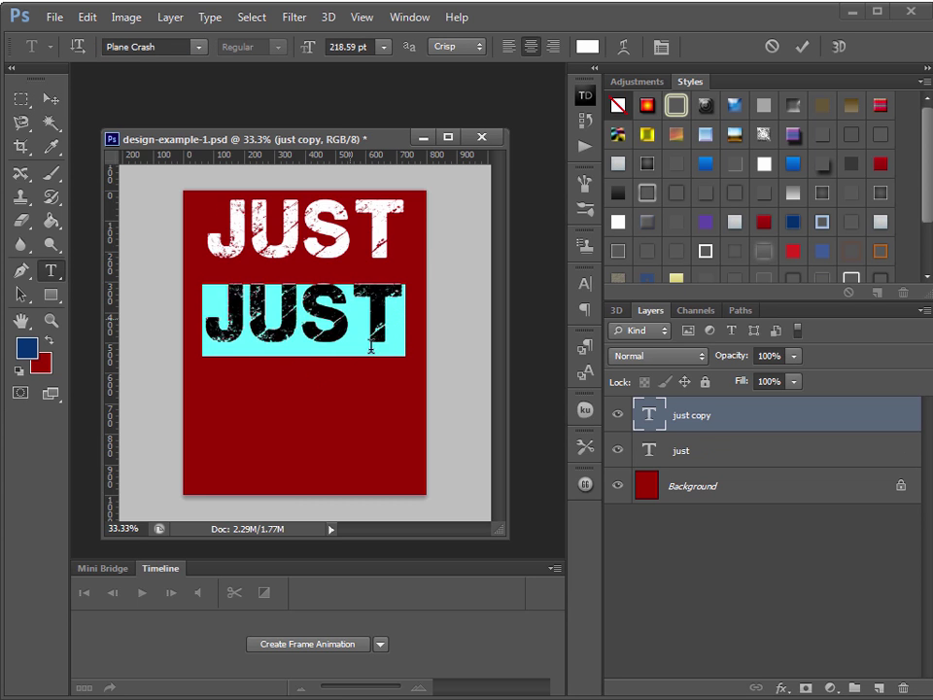
{"action": "left_click", "coordinate": [376, 367]}
{"action": "key", "text": "ctrl+a"}
{"action": "type", "text": "the"}
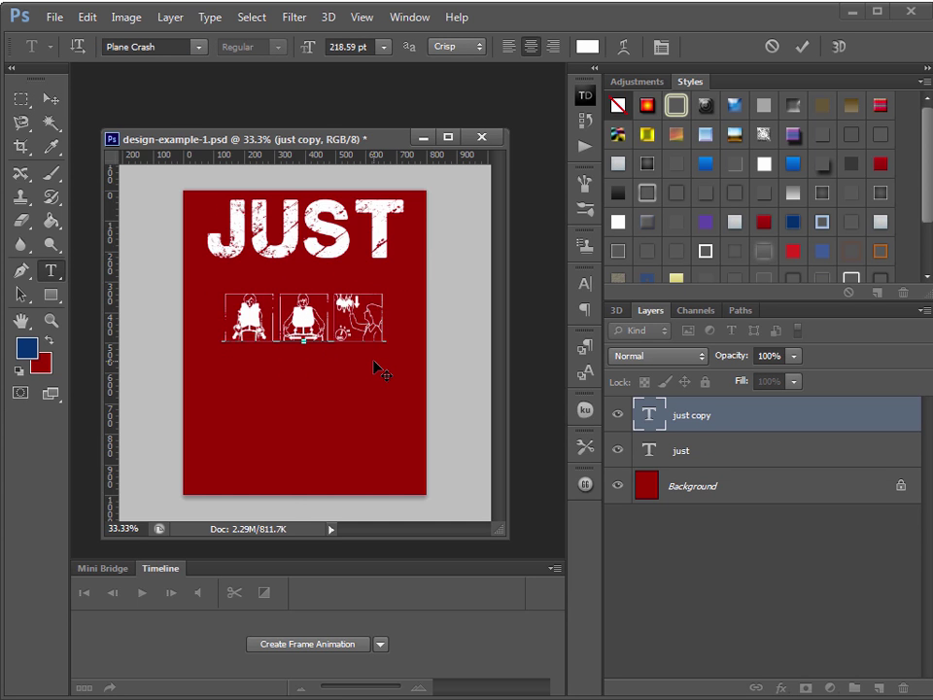
{"action": "key", "text": "BackSpace"}
{"action": "key", "text": "BackSpace"}
{"action": "key", "text": "BackSpace"}
{"action": "type", "text": "ONE"}
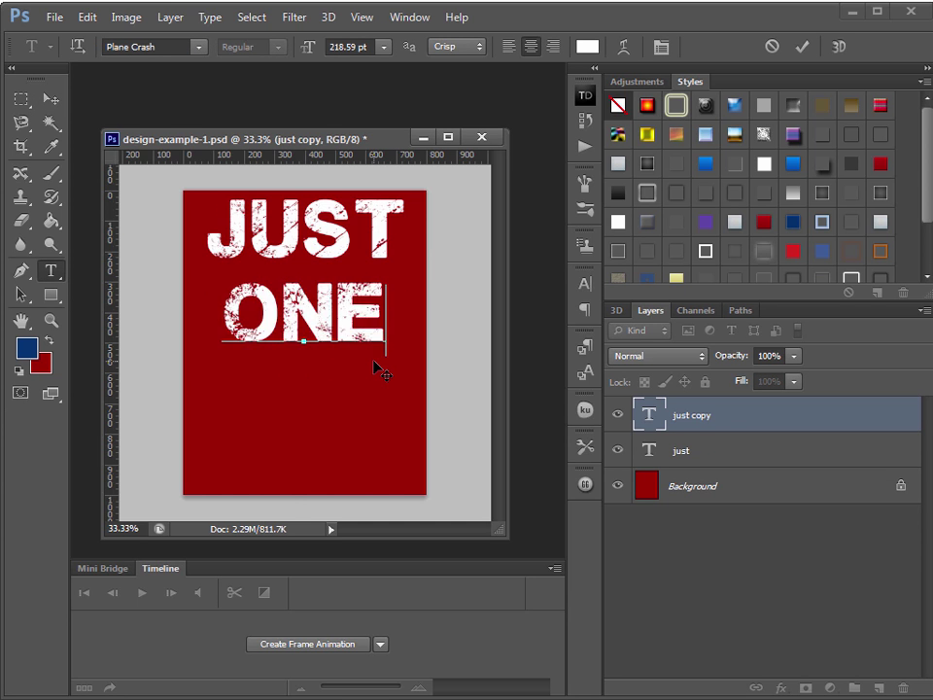
{"action": "left_click", "coordinate": [51, 98]}
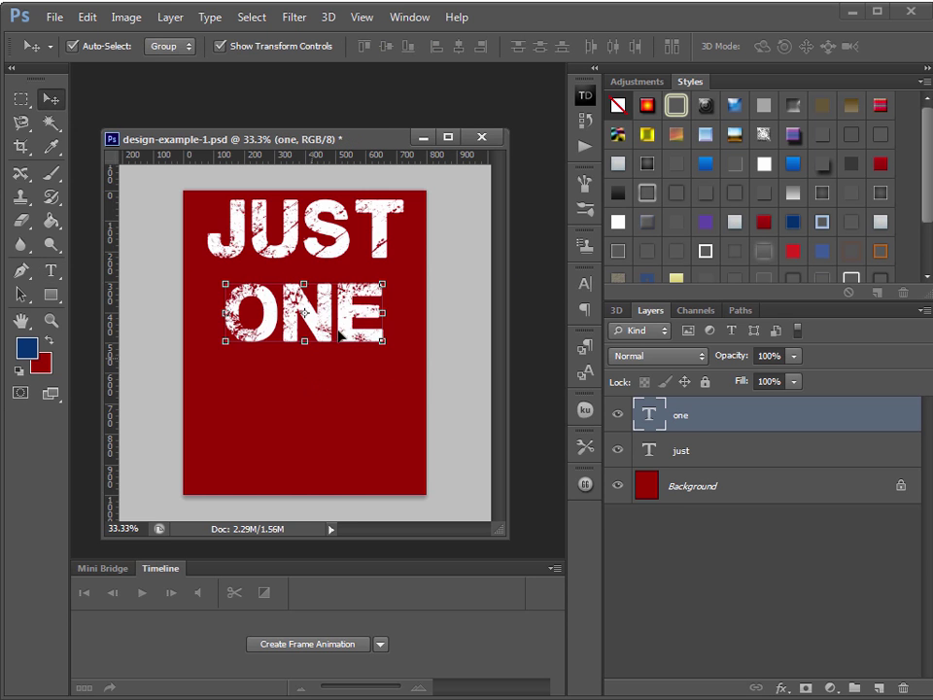
Duplicate the "one" text layer directly below it and change the copy's text to lowercase "more".
{"action": "left_click_drag", "start_coordinate": [363, 356], "coordinate": [375, 421], "text": "alt"}
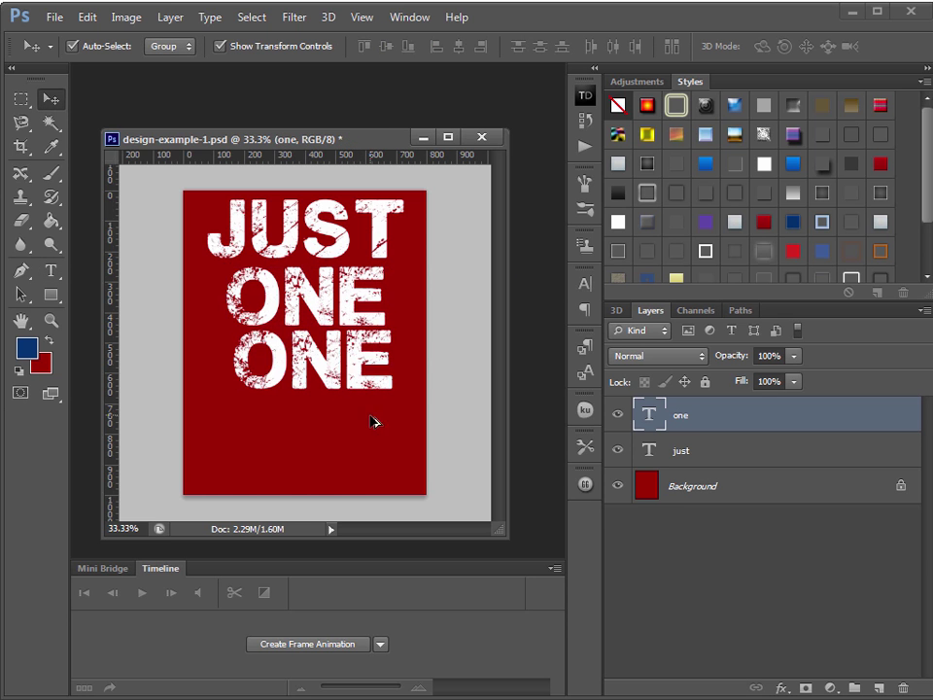
{"action": "key", "text": "t"}
{"action": "left_click_drag", "start_coordinate": [231, 336], "coordinate": [366, 396]}
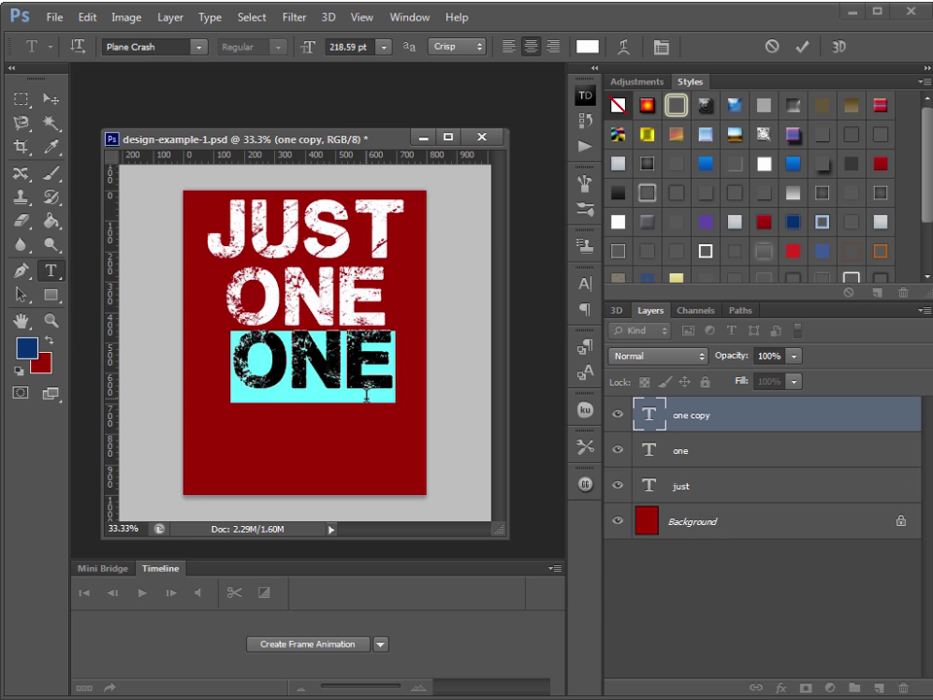
{"action": "type", "text": "MORE"}
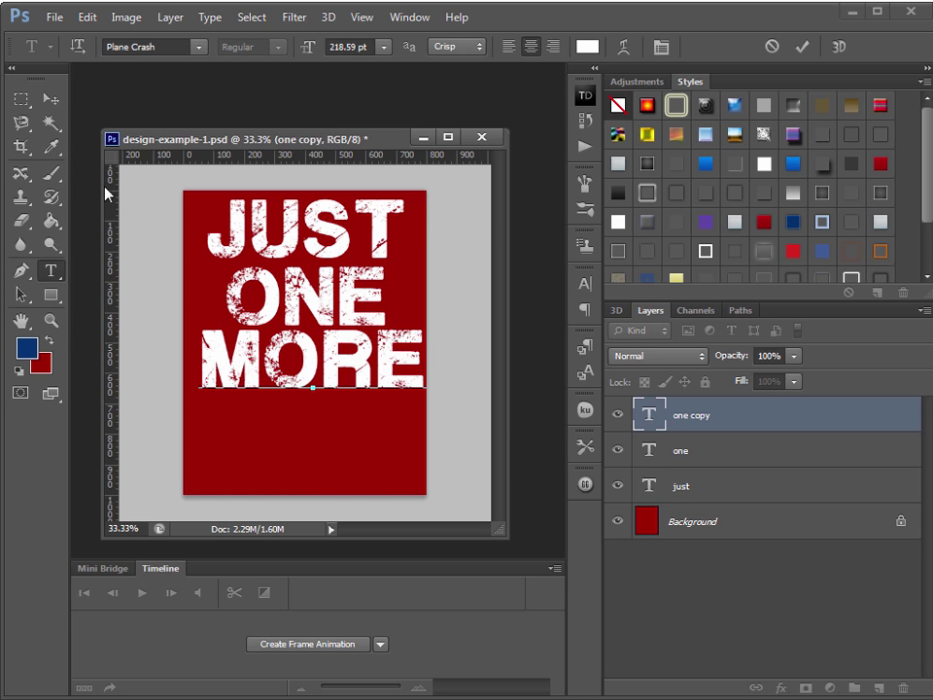
Move the "more" text lower on the canvas and shift "one" to align with the left edge of "just".
{"action": "left_click", "coordinate": [47, 103]}
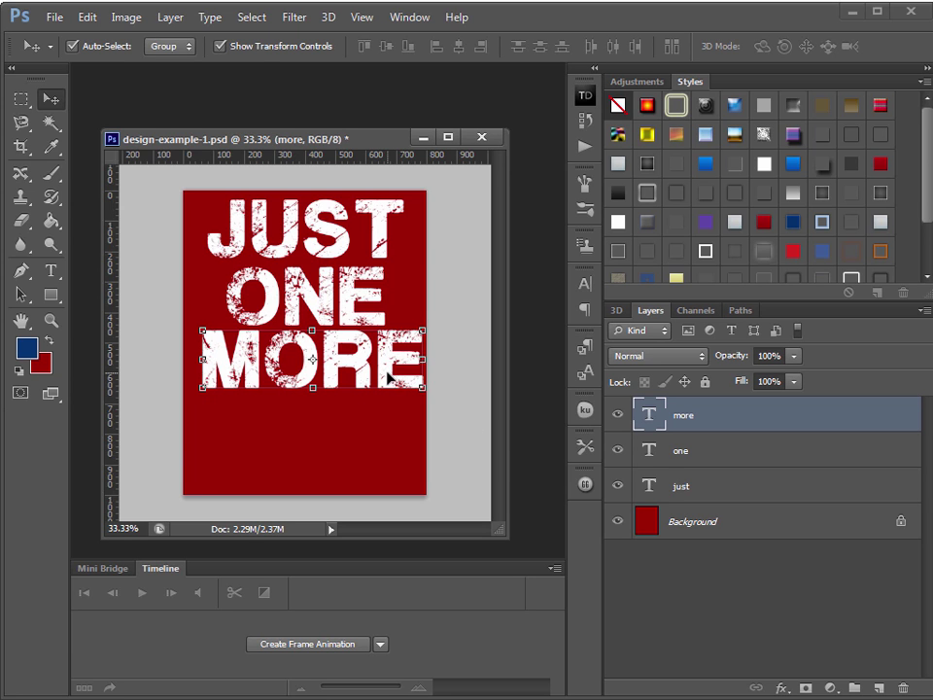
{"action": "left_click_drag", "start_coordinate": [387, 377], "coordinate": [385, 391]}
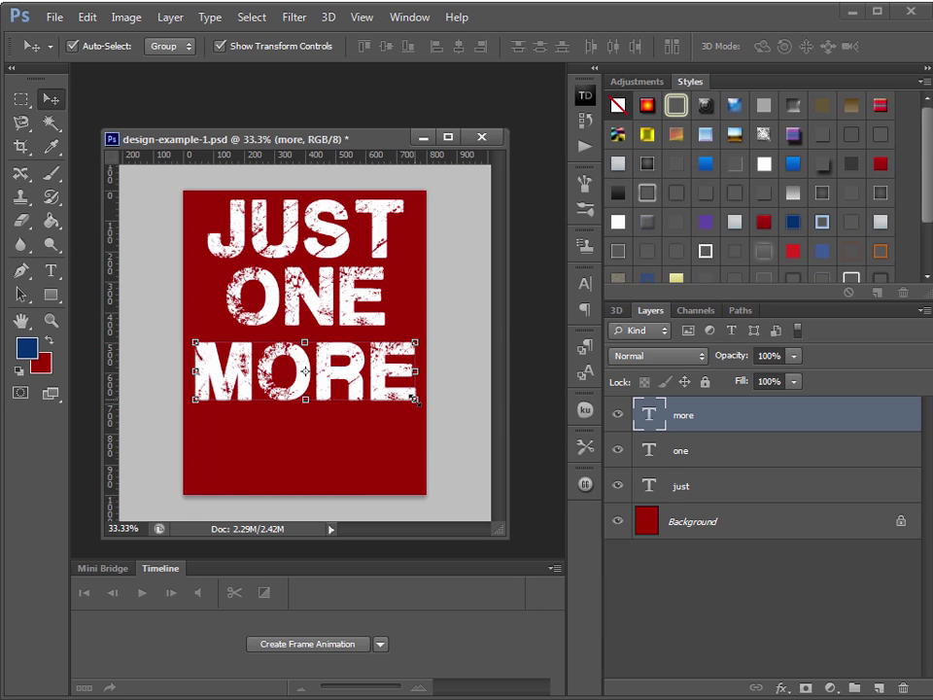
{"action": "mouse_move", "coordinate": [349, 302]}
{"action": "left_mouse_down"}
{"action": "mouse_move", "coordinate": [331, 307]}
{"action": "mouse_move", "coordinate": [331, 293]}
{"action": "mouse_move", "coordinate": [332, 302]}
{"action": "left_mouse_up"}
{"action": "left_click_drag", "start_coordinate": [382, 384], "coordinate": [381, 412]}
Enlarge the "one" text to about 265 pt so it spans roughly the width of "just".
{"action": "left_click", "coordinate": [342, 322]}
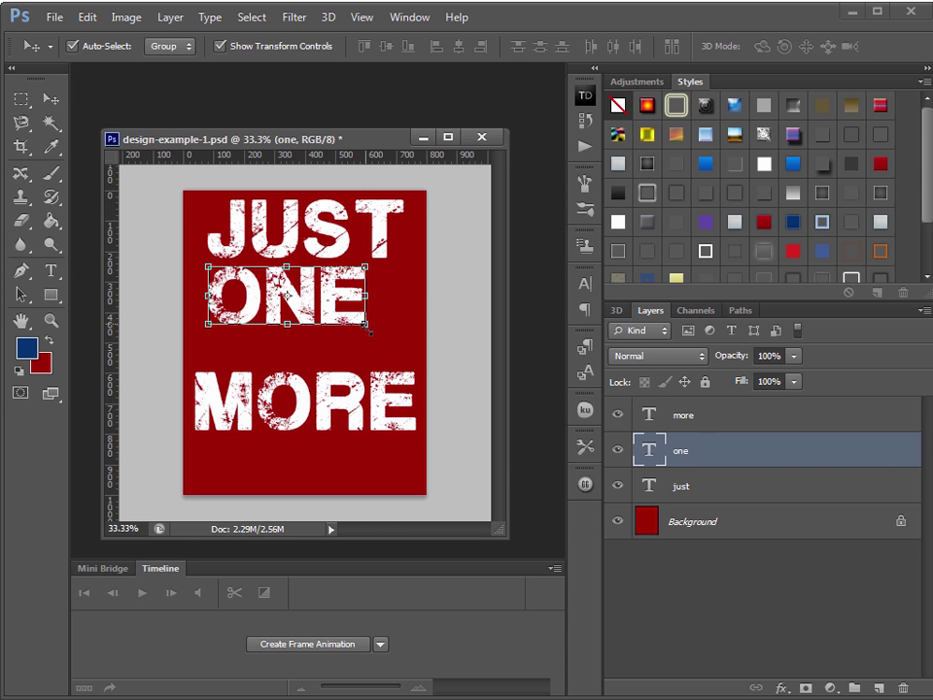
{"action": "key", "text": "ctrl+t"}
{"action": "left_click_drag", "start_coordinate": [370, 340], "coordinate": [403, 353]}
{"action": "key", "text": "Return"}
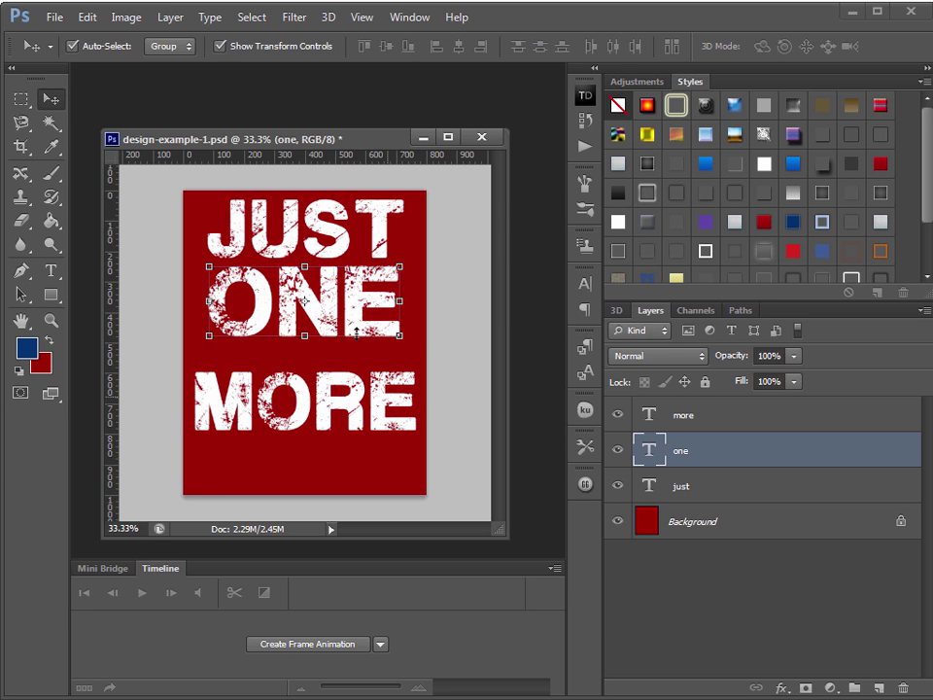
Delete the letter "o" from "one" and align the remaining "ne" with the right edge of "just".
{"action": "left_click", "coordinate": [52, 270]}
{"action": "left_click_drag", "start_coordinate": [276, 309], "coordinate": [189, 311]}
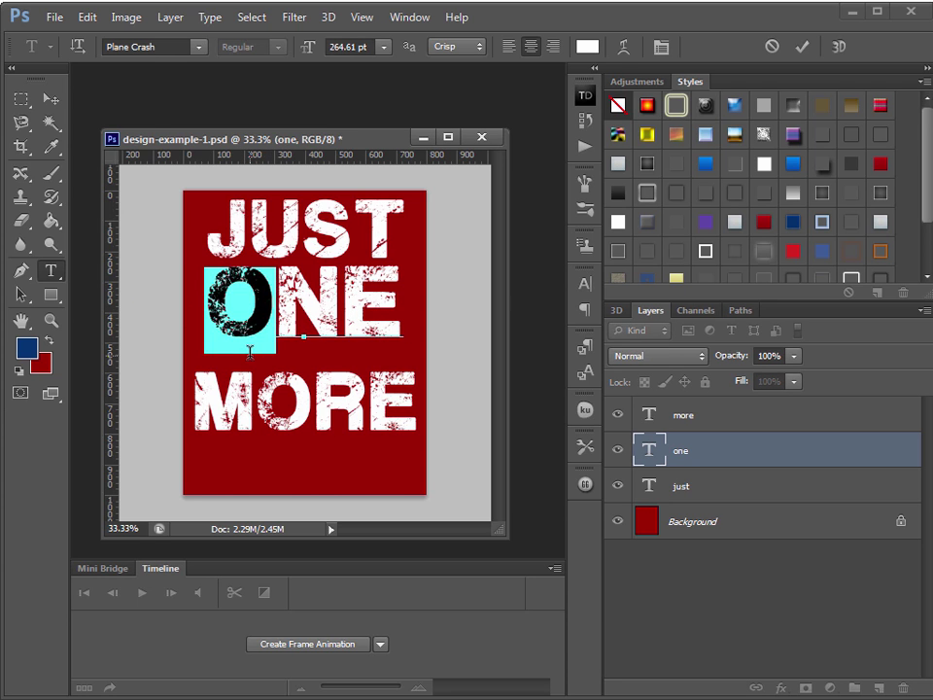
{"action": "key", "text": "BackSpace"}
{"action": "left_click", "coordinate": [44, 101]}
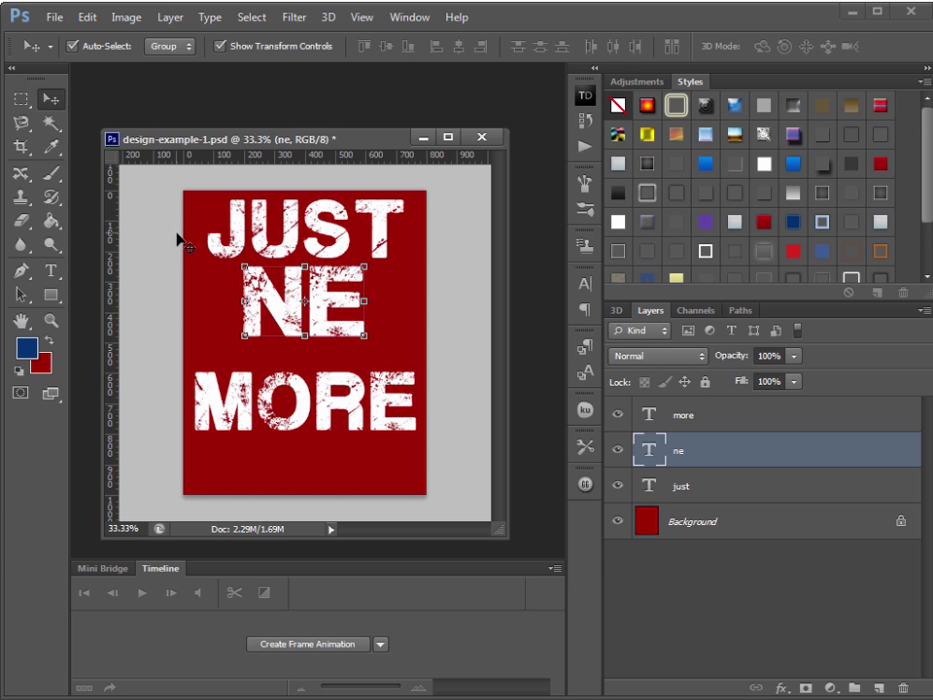
{"action": "left_click_drag", "start_coordinate": [291, 320], "coordinate": [328, 323]}
Scale the "more" text to 86.61% to match the width of the lettering and place it beneath "ne".
{"action": "left_click_drag", "start_coordinate": [350, 406], "coordinate": [363, 266]}
{"action": "left_click_drag", "start_coordinate": [439, 297], "coordinate": [408, 301]}
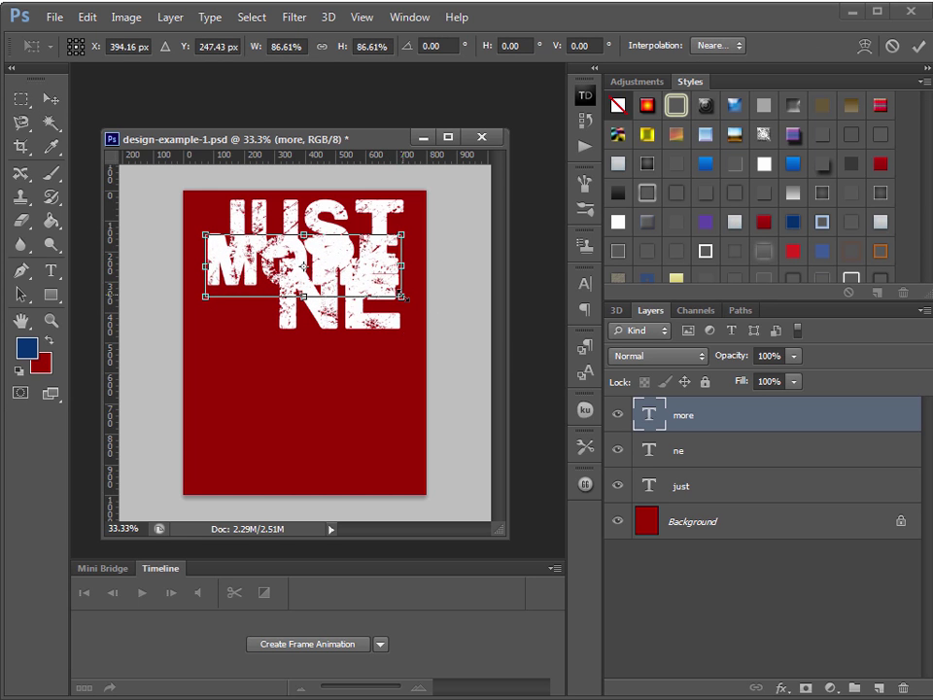
{"action": "key", "text": "Return"}
{"action": "left_click_drag", "start_coordinate": [368, 340], "coordinate": [371, 386]}
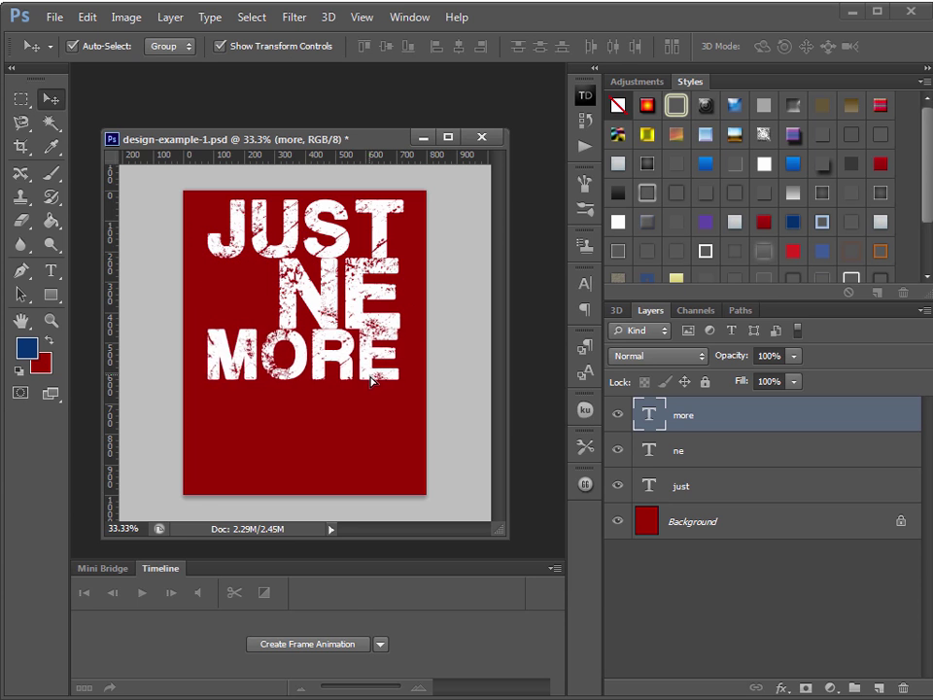
{"action": "left_click", "coordinate": [465, 466]}
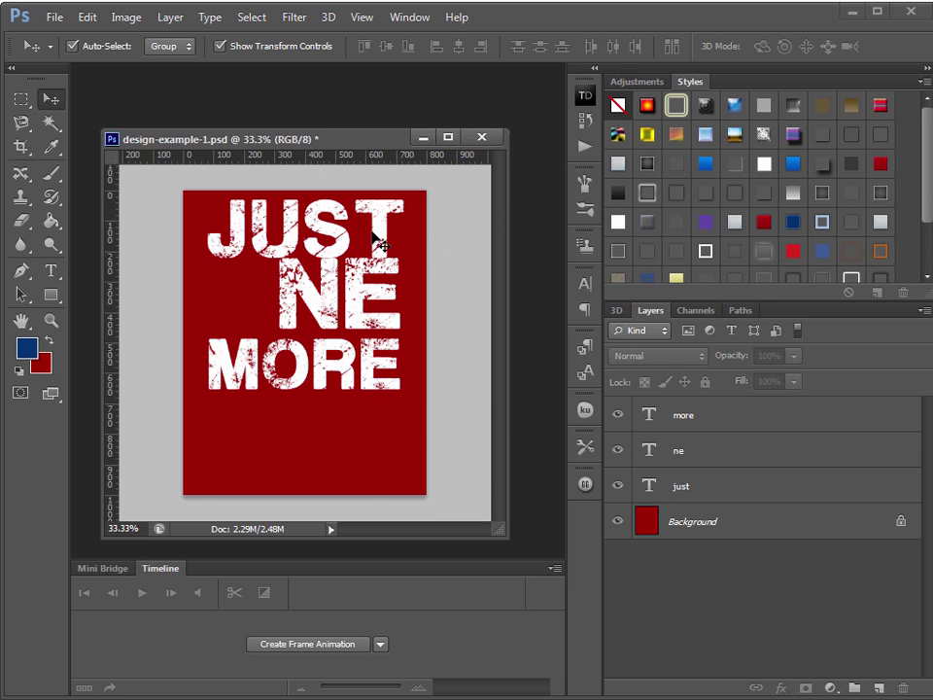
Extend the canvas height to 1500 pixels with the anchor at top center.
{"action": "left_click", "coordinate": [126, 17]}
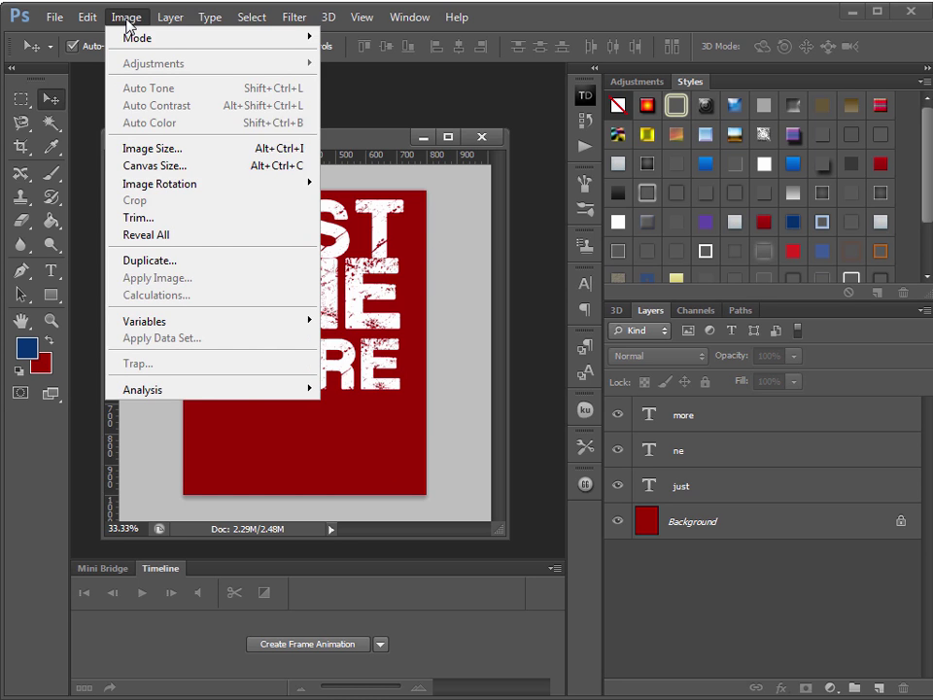
{"action": "left_click", "coordinate": [146, 165]}
{"action": "left_click_drag", "start_coordinate": [496, 139], "coordinate": [283, 171]}
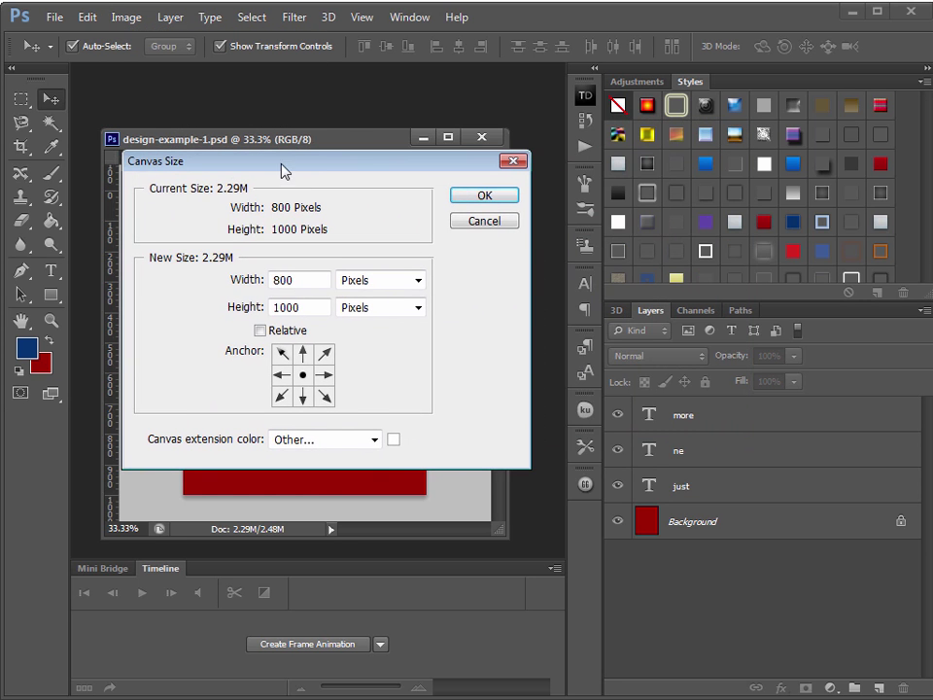
{"action": "left_click_drag", "start_coordinate": [322, 306], "coordinate": [236, 319]}
{"action": "type", "text": "1500"}
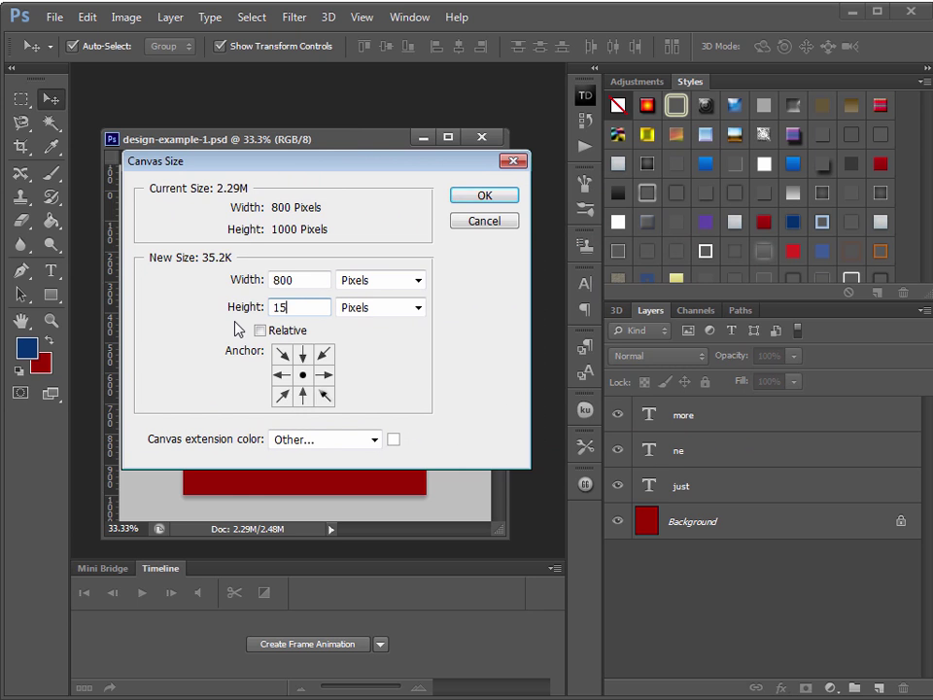
{"action": "left_click", "coordinate": [303, 354]}
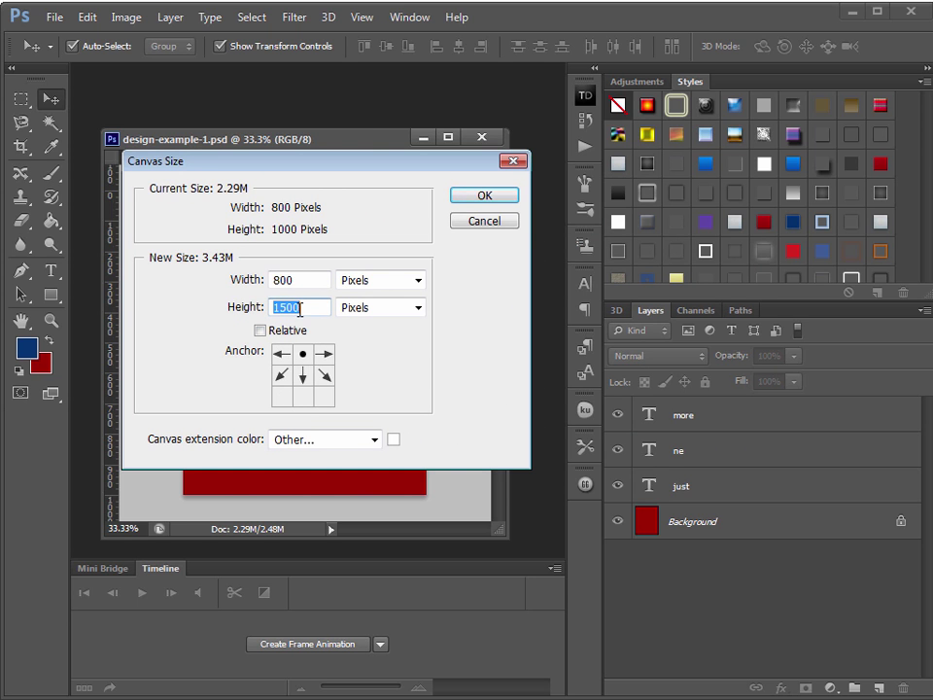
{"action": "left_click", "coordinate": [461, 193]}
Fill the Background layer with the dark red background color to cover the added white area.
{"action": "left_click_drag", "start_coordinate": [494, 381], "coordinate": [485, 508]}
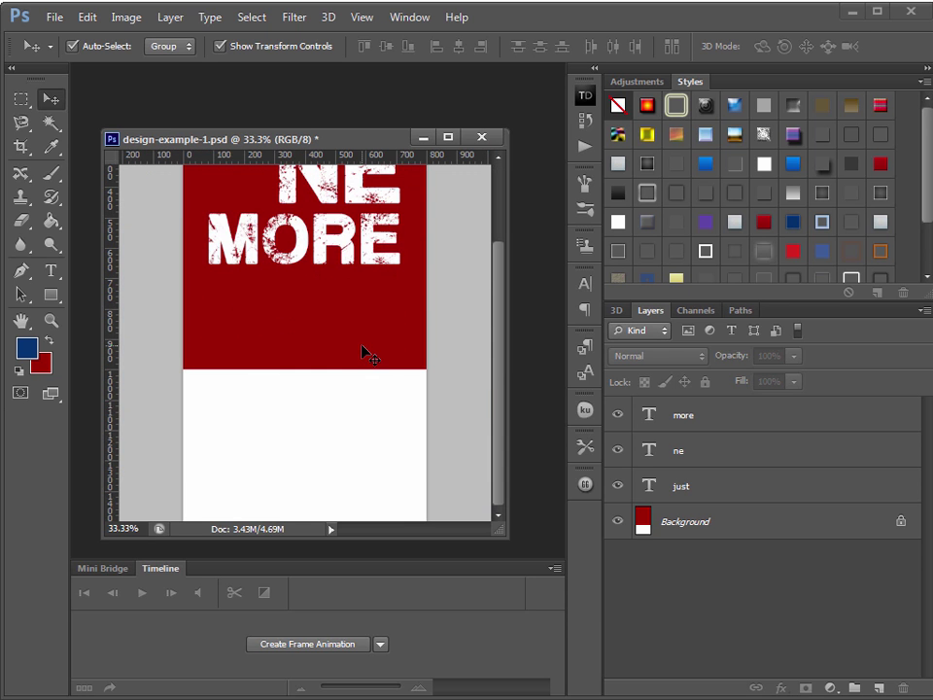
{"action": "left_click", "coordinate": [791, 533]}
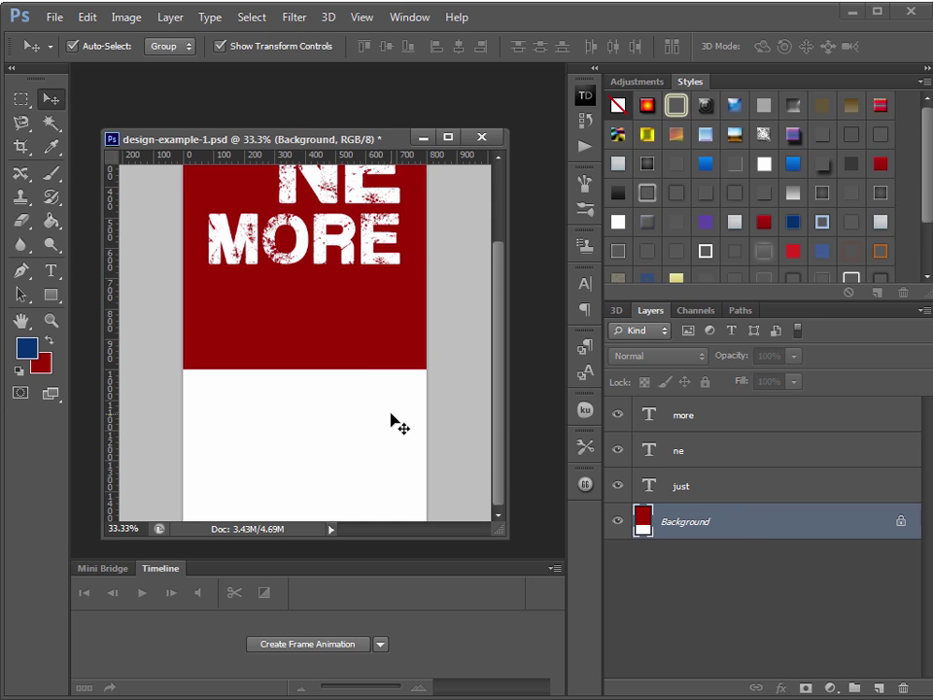
{"action": "key", "text": "ctrl+BackSpace"}
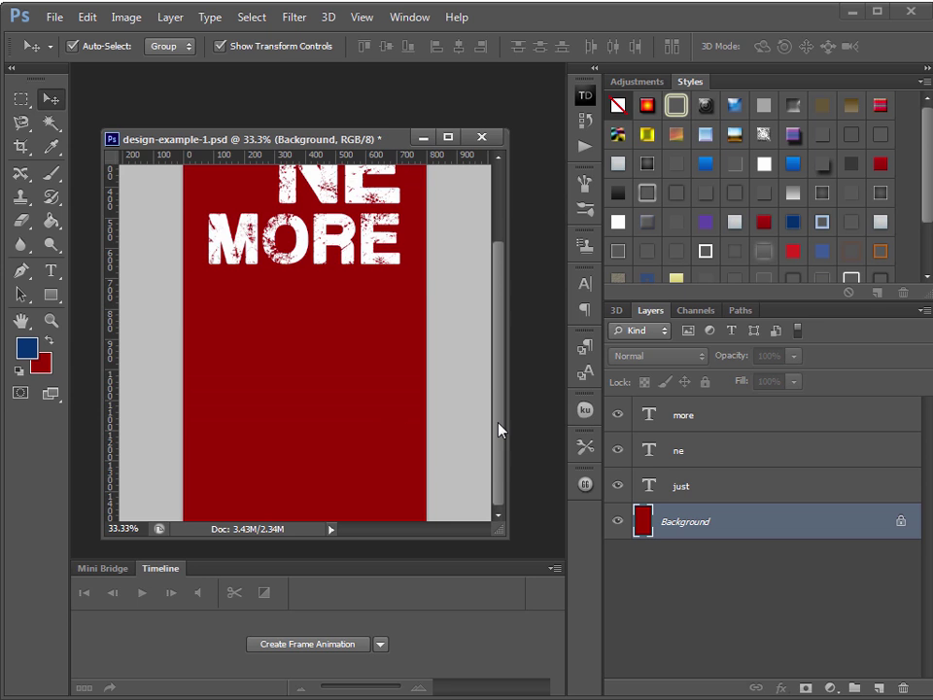
Adjust the vertical position of "ne" to space it evenly between "just" and "more".
{"action": "scroll", "coordinate": [496, 435], "scroll_direction": "up", "scroll_amount": 3}
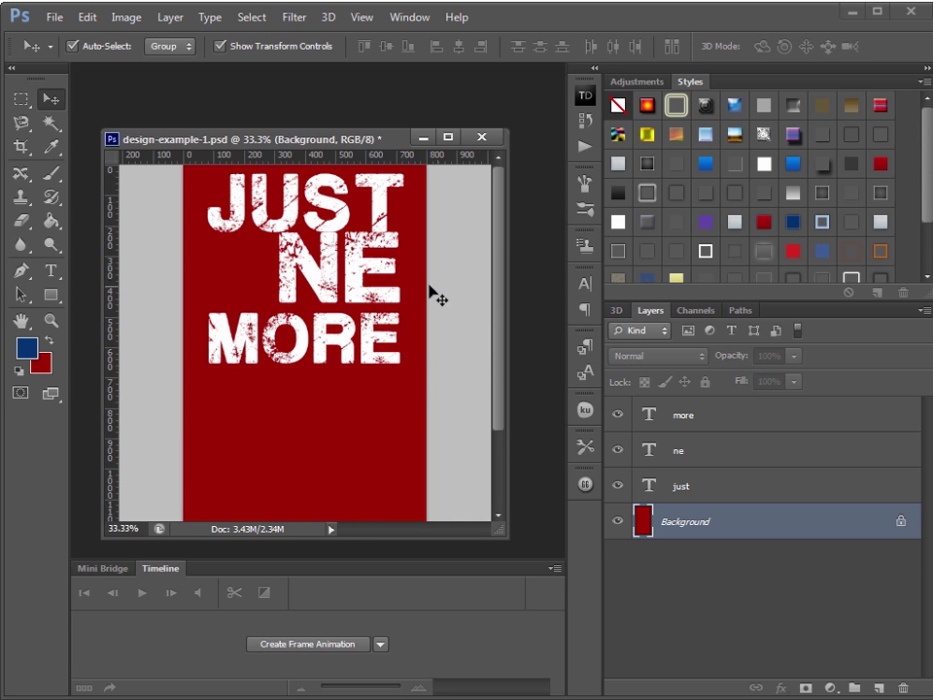
{"action": "left_click", "coordinate": [377, 275]}
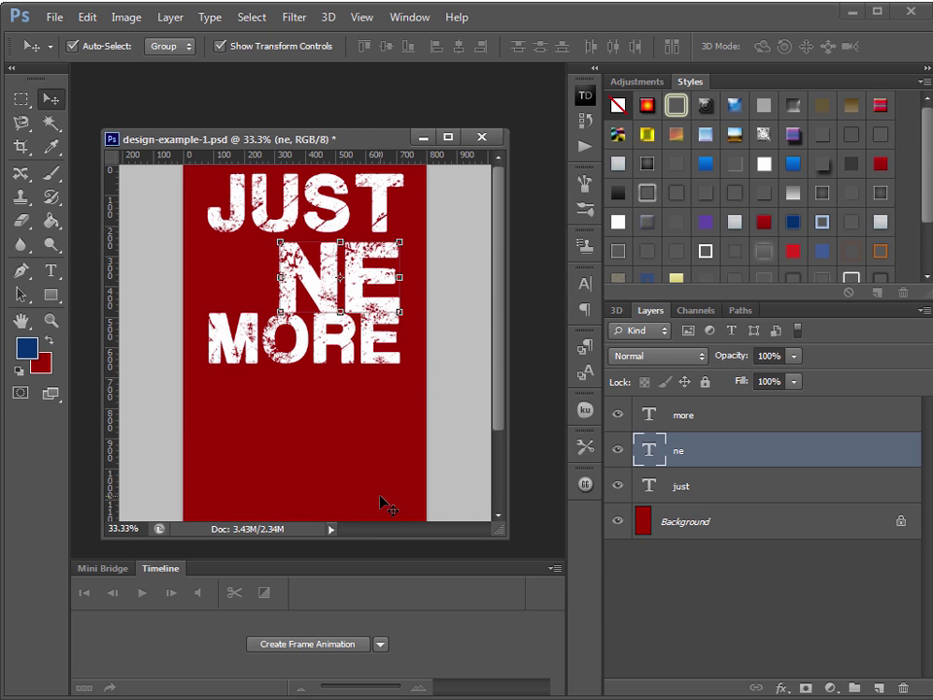
{"action": "key", "text": "shift+Up"}
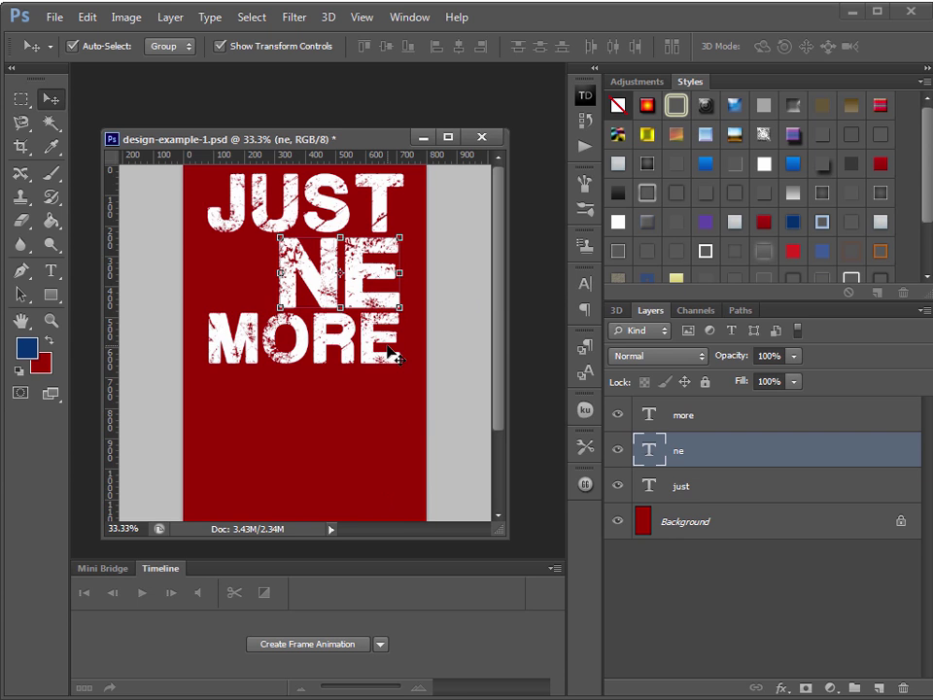
{"action": "left_click", "coordinate": [389, 358]}
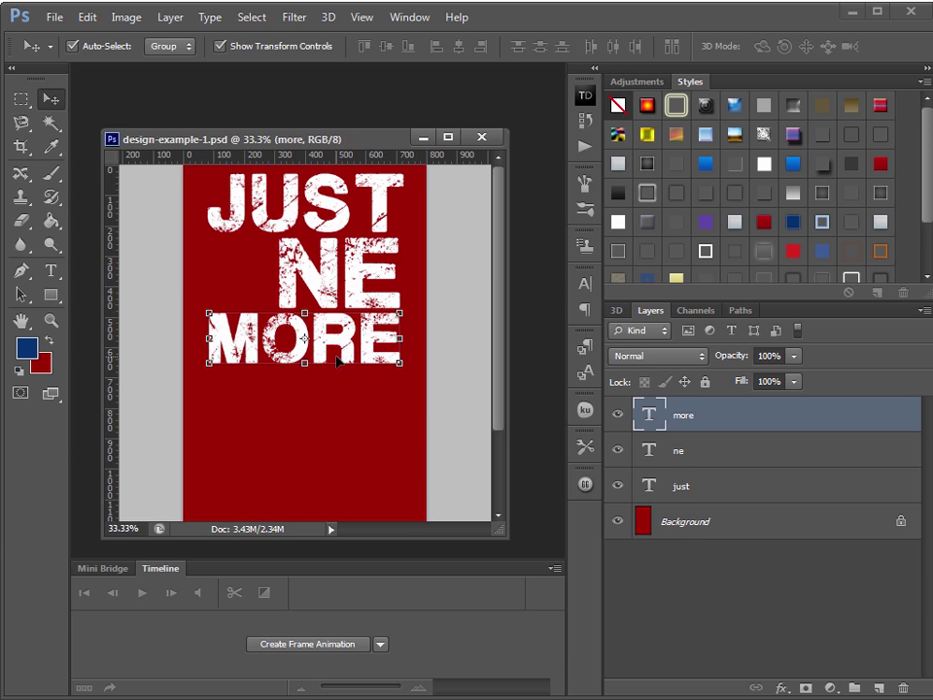
Bring up logo2.psd and group its layers from H down through Rectangle 1.
{"action": "left_click_drag", "start_coordinate": [229, 148], "coordinate": [126, 152]}
{"action": "left_click_drag", "start_coordinate": [289, 242], "coordinate": [289, 243]}
{"action": "left_click_drag", "start_coordinate": [243, 153], "coordinate": [377, 87]}
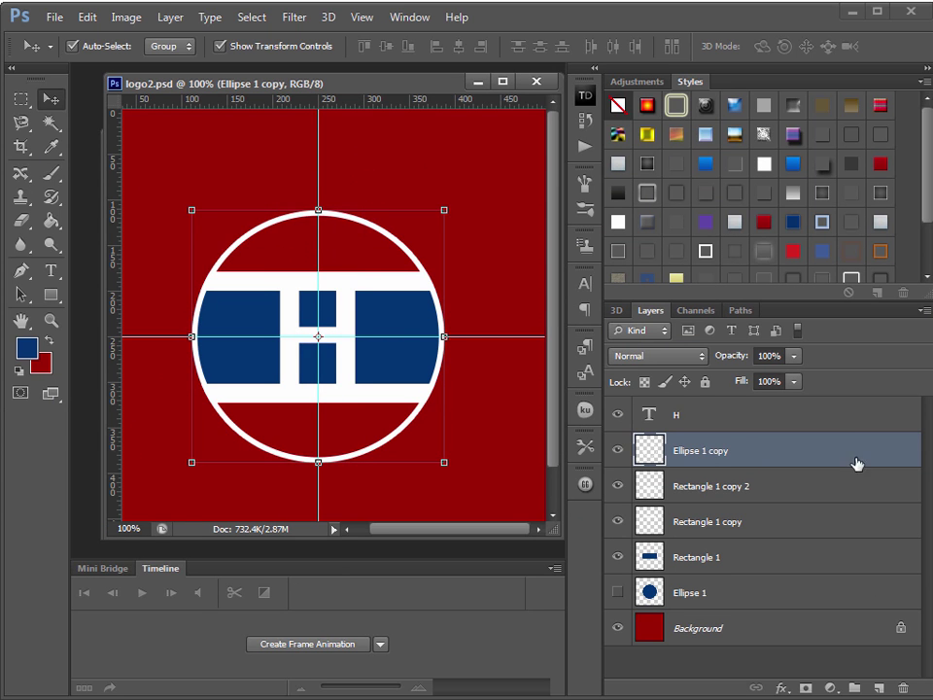
{"action": "left_click", "coordinate": [835, 416]}
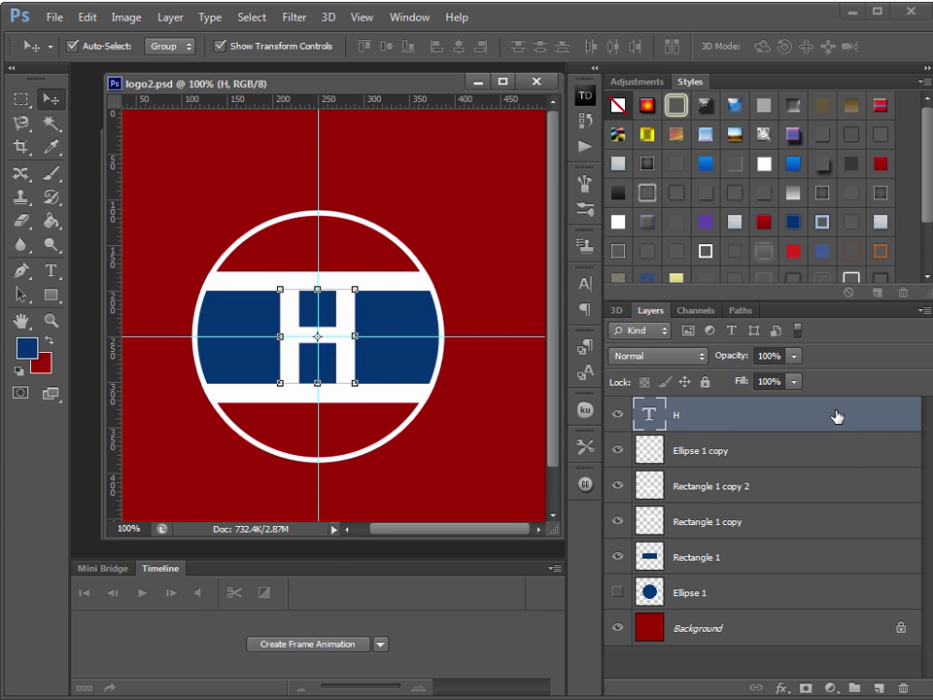
{"action": "left_click", "coordinate": [746, 450]}
{"action": "left_click", "coordinate": [749, 426]}
{"action": "left_click", "coordinate": [747, 557], "text": "shift"}
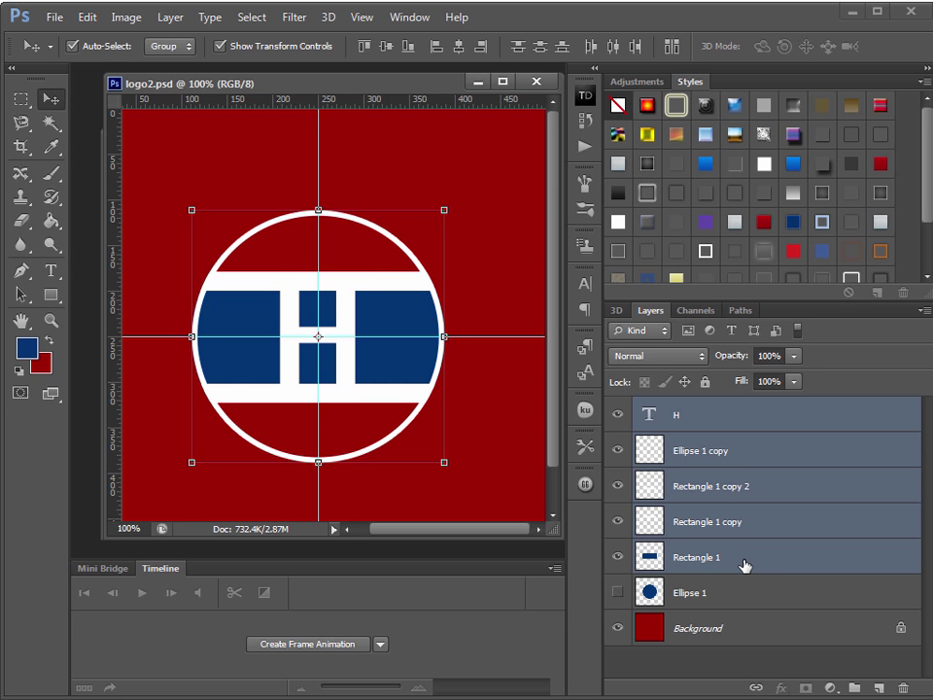
{"action": "key", "text": "ctrl+g"}
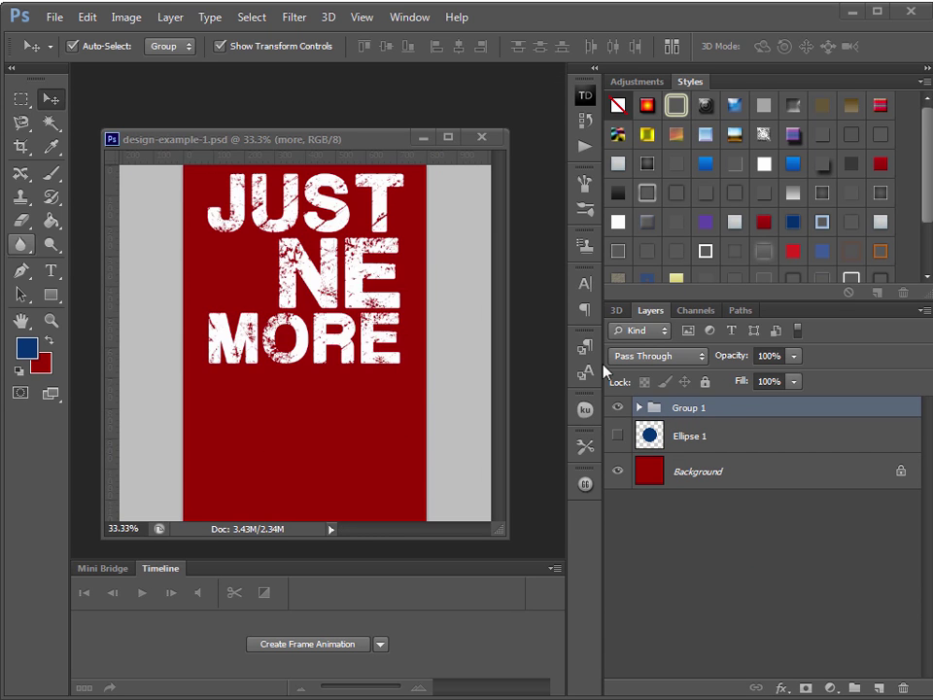
Copy the logo group into design-example-1.psd and position it below "more" with auto-select set to Group.
{"action": "left_click_drag", "start_coordinate": [760, 420], "coordinate": [276, 427]}
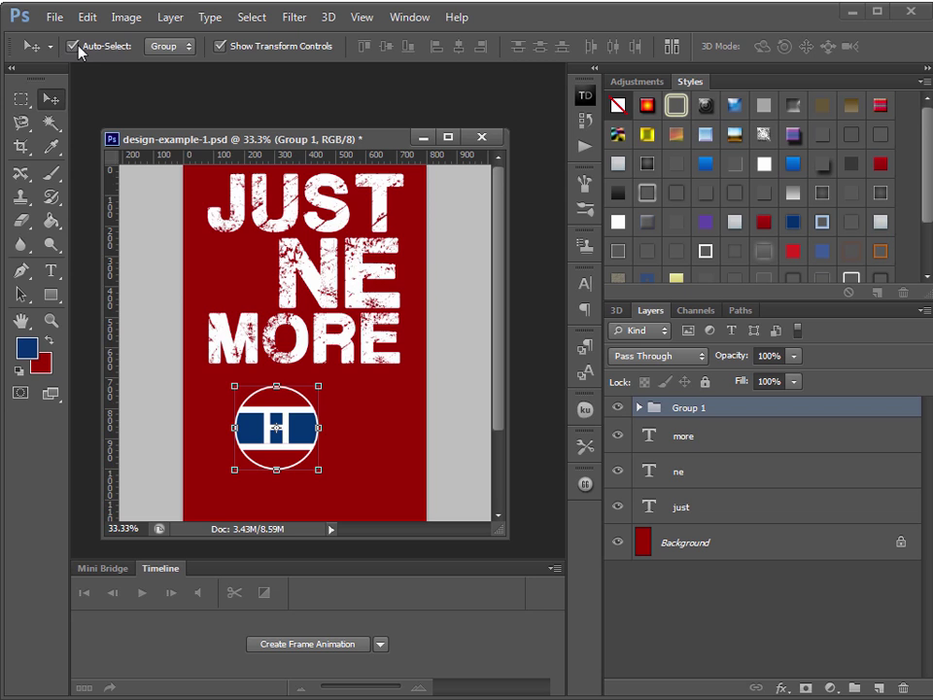
{"action": "left_click", "coordinate": [171, 49]}
{"action": "left_click", "coordinate": [165, 64]}
{"action": "left_click_drag", "start_coordinate": [294, 434], "coordinate": [280, 412]}
Try moving only the logo's blue rectangle with auto-select set to Layer, undo it and set auto-select back to Group.
{"action": "left_click", "coordinate": [157, 50]}
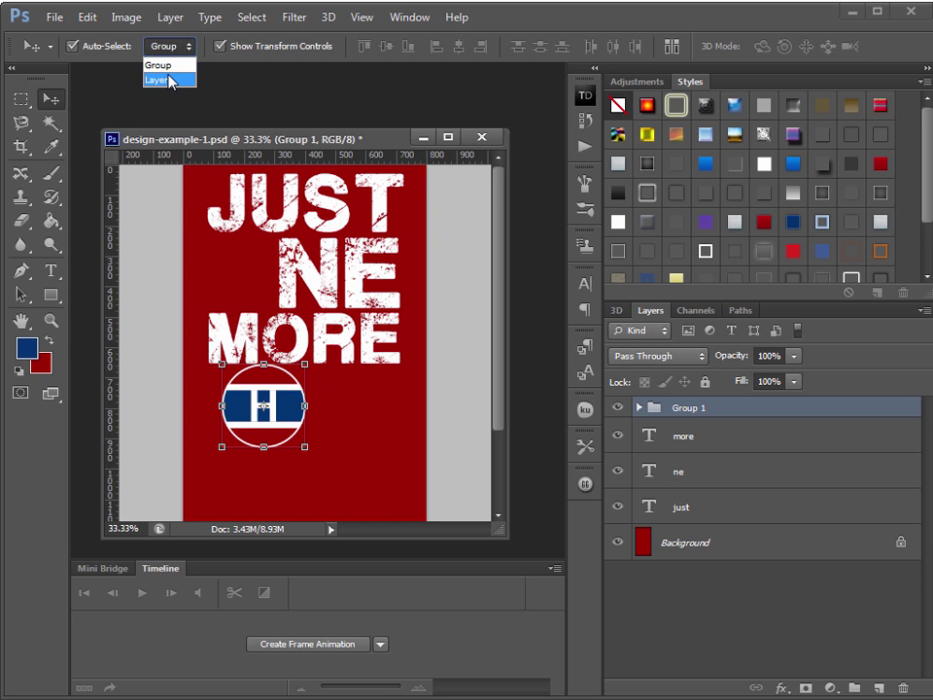
{"action": "left_click", "coordinate": [157, 77]}
{"action": "left_click_drag", "start_coordinate": [287, 409], "coordinate": [387, 473]}
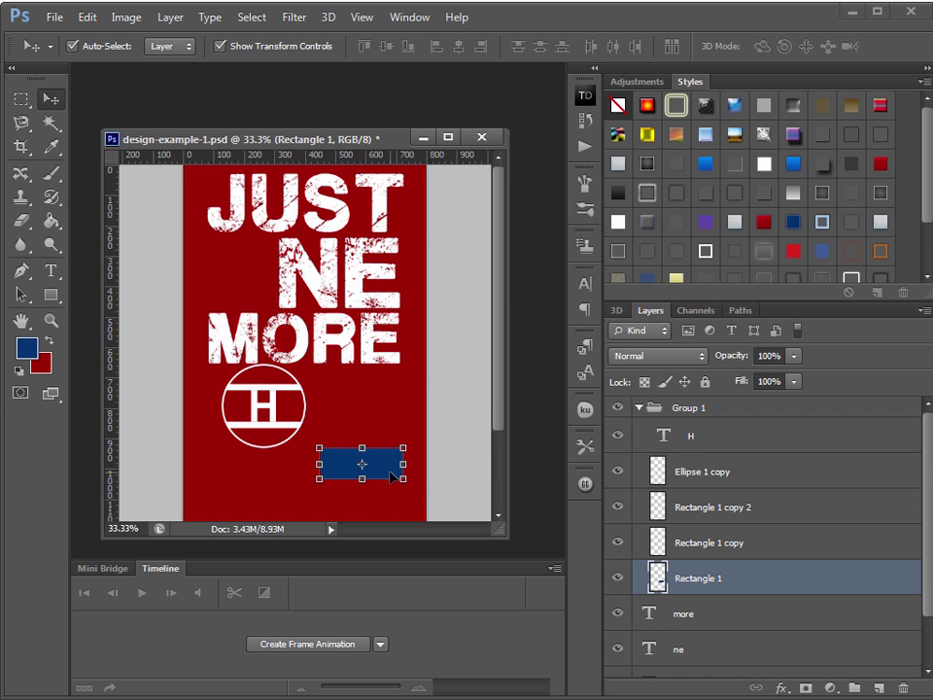
{"action": "key", "text": "ctrl+z"}
{"action": "left_click", "coordinate": [170, 46]}
{"action": "left_click", "coordinate": [158, 65]}
Move the logo group to the missing "o" spot beside "ne" and scale it to 86.69%.
{"action": "left_click_drag", "start_coordinate": [286, 406], "coordinate": [272, 276]}
{"action": "key", "text": "ctrl+t"}
{"action": "left_click_drag", "start_coordinate": [290, 317], "coordinate": [315, 277]}
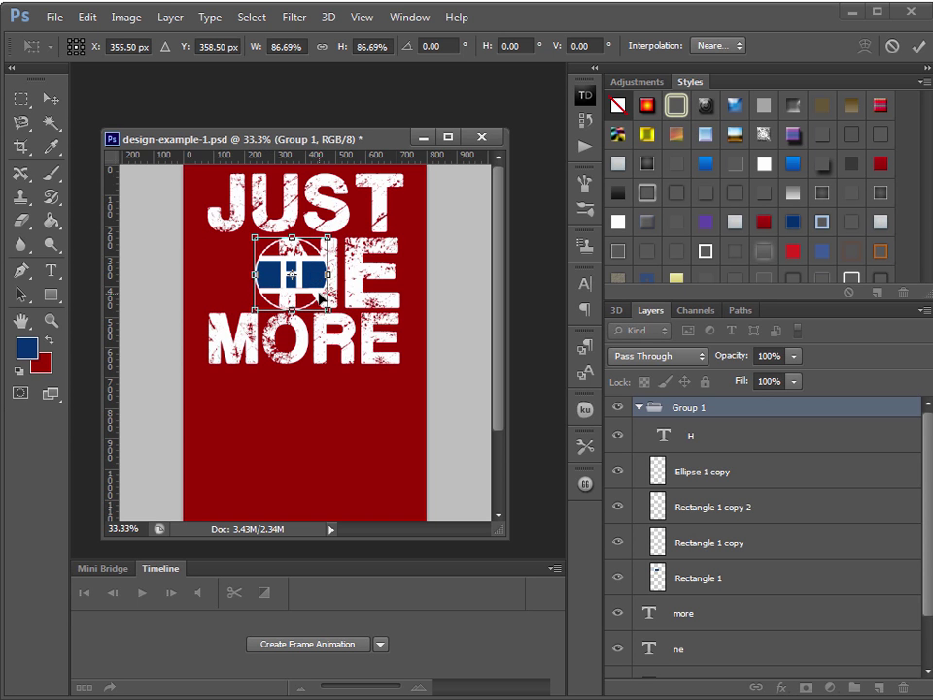
{"action": "key", "text": "Return"}
Try shifting the logo group left beside the N at 100% zoom, and remove the group from the design.
{"action": "left_click", "coordinate": [48, 329]}
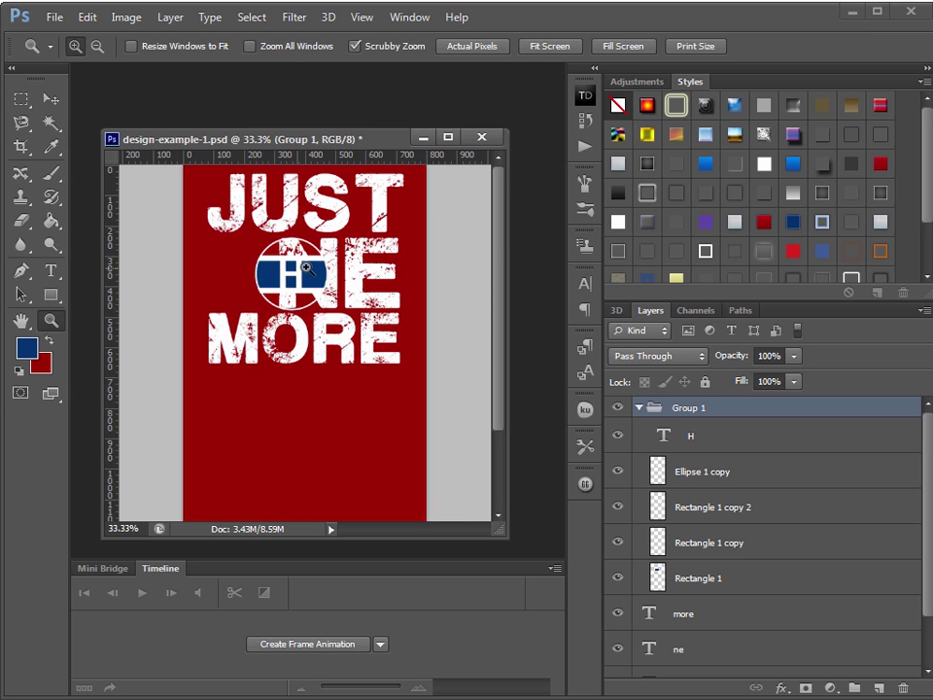
{"action": "left_click", "coordinate": [307, 267]}
{"action": "left_click", "coordinate": [307, 267]}
{"action": "left_click", "coordinate": [307, 267]}
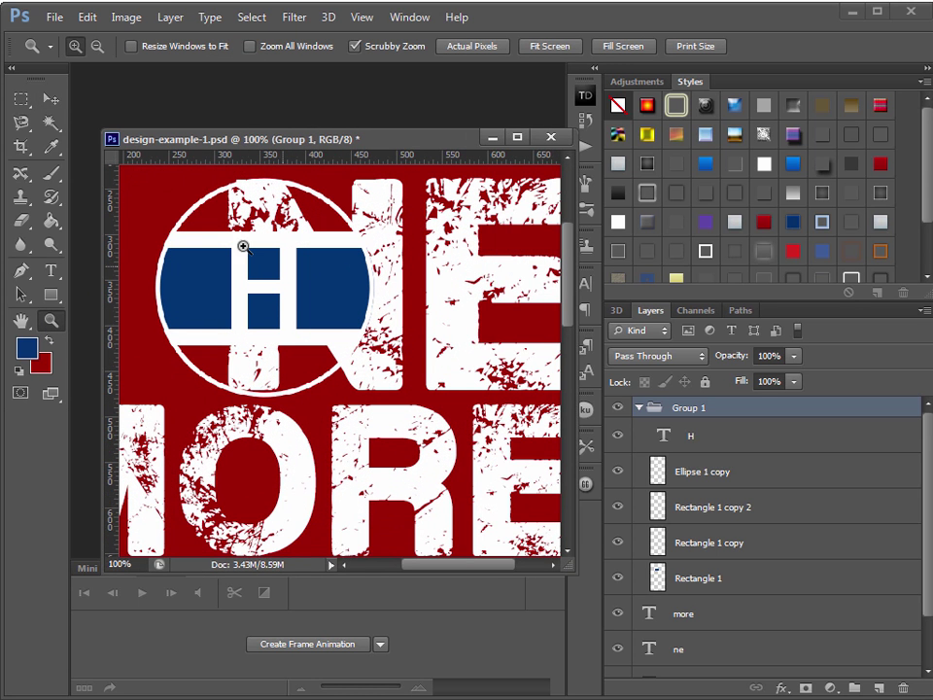
{"action": "left_click", "coordinate": [47, 99]}
{"action": "left_click_drag", "start_coordinate": [190, 290], "coordinate": [165, 290]}
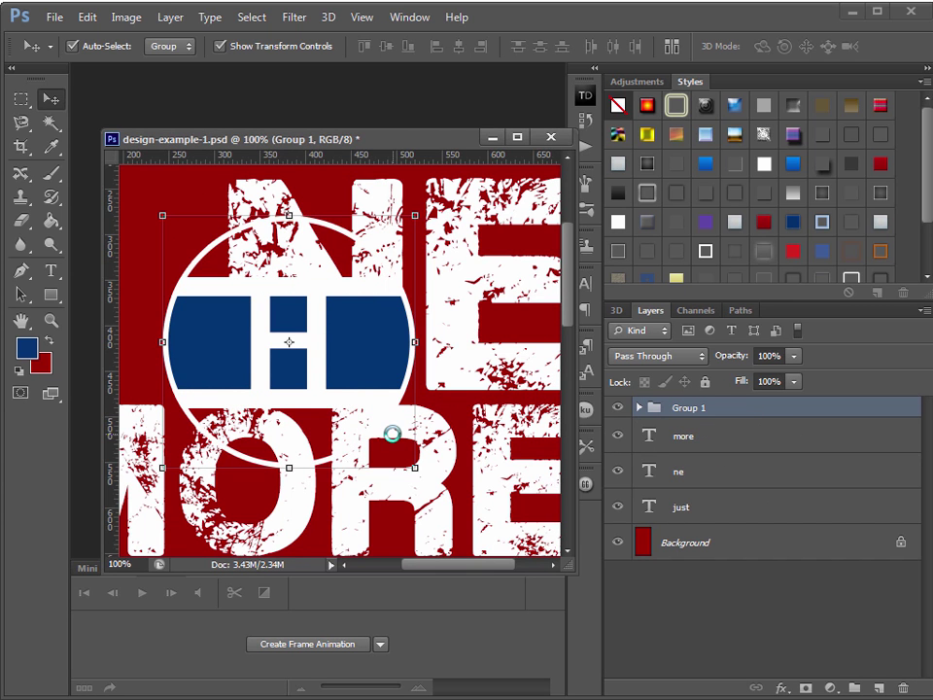
{"action": "left_click_drag", "start_coordinate": [386, 374], "coordinate": [362, 372]}
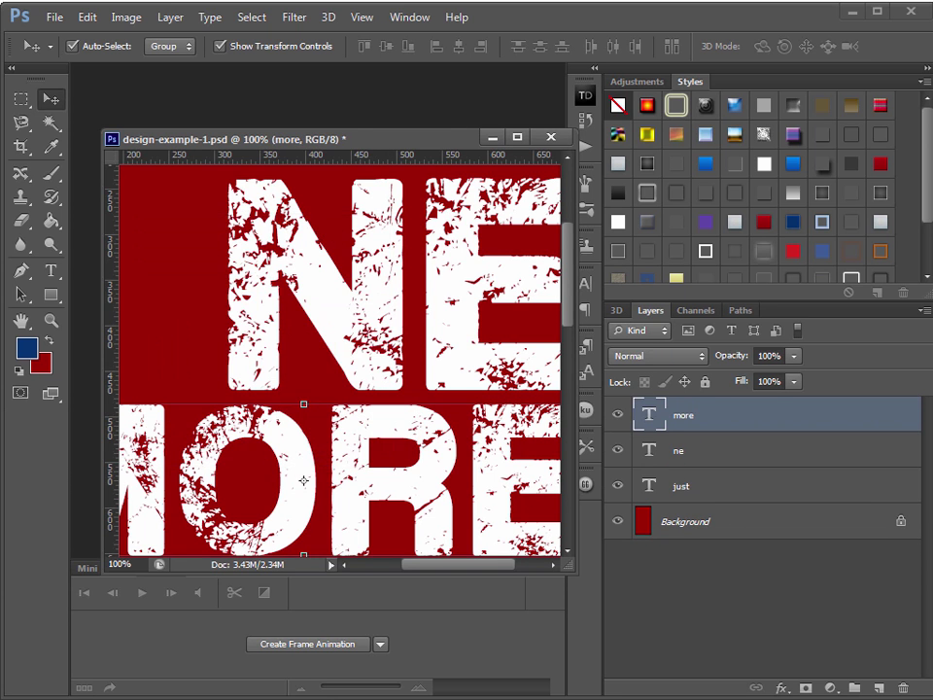
Return to logo2.psd and copy its Group 1 logo into design-example-1.psd over the "ne" text.
{"action": "key", "text": "ctrl+Tab"}
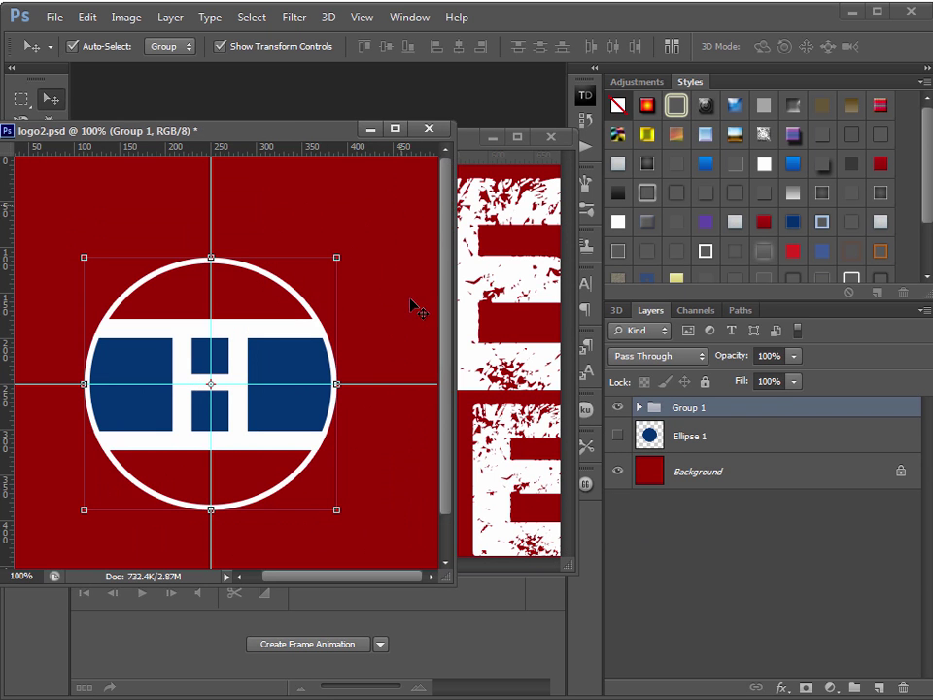
{"action": "left_click", "coordinate": [371, 128]}
{"action": "key", "text": "ctrl+Tab"}
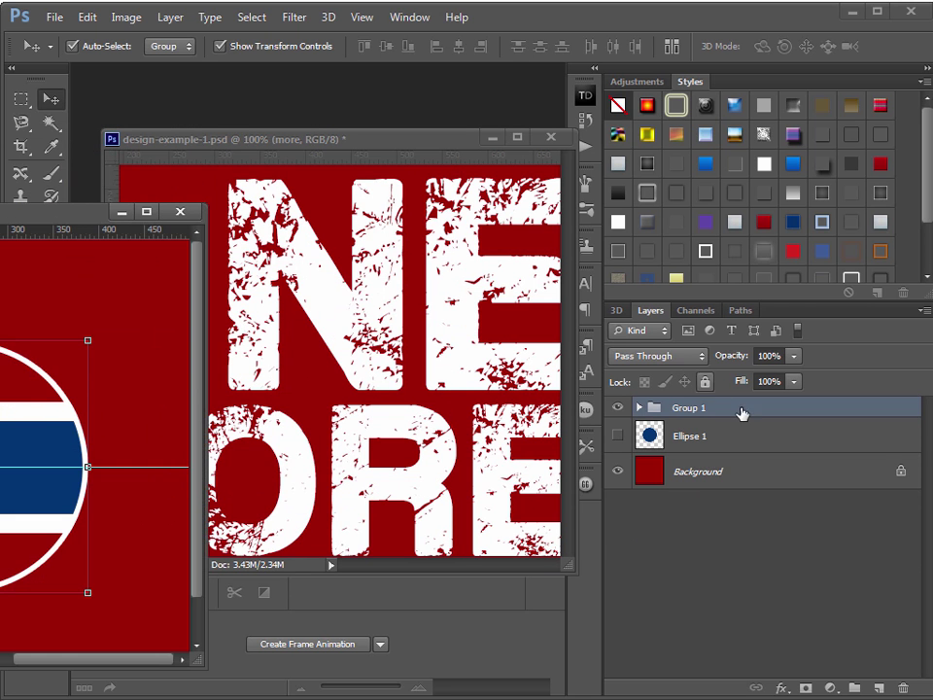
{"action": "left_click_drag", "start_coordinate": [743, 410], "coordinate": [390, 302]}
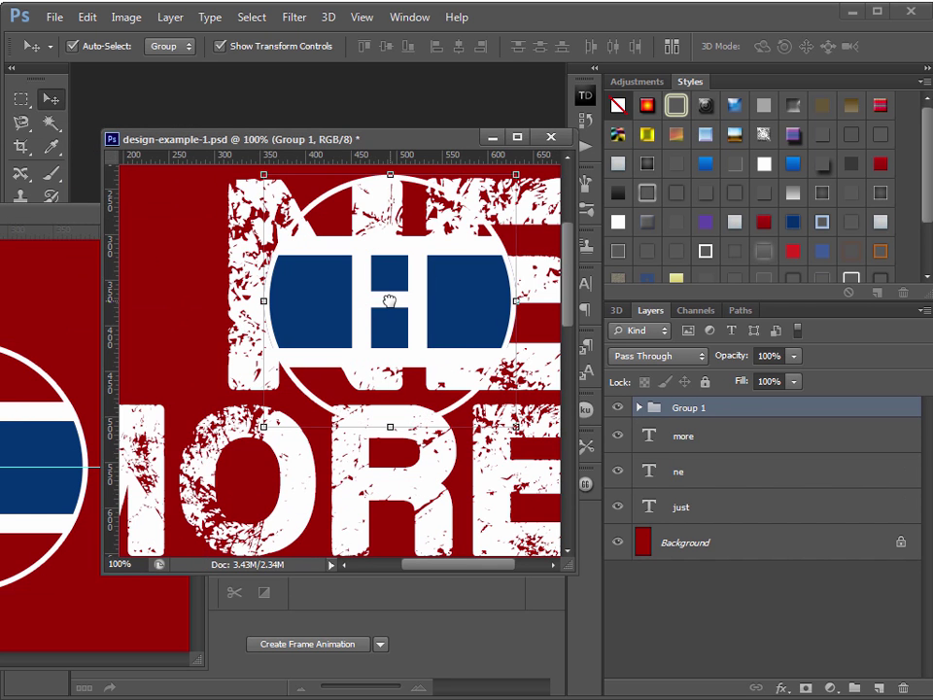
Shift the logo group left over the N and convert its Rectangle 1 and Rectangle 1 copy layers to smart objects.
{"action": "left_click_drag", "start_coordinate": [479, 313], "coordinate": [318, 315]}
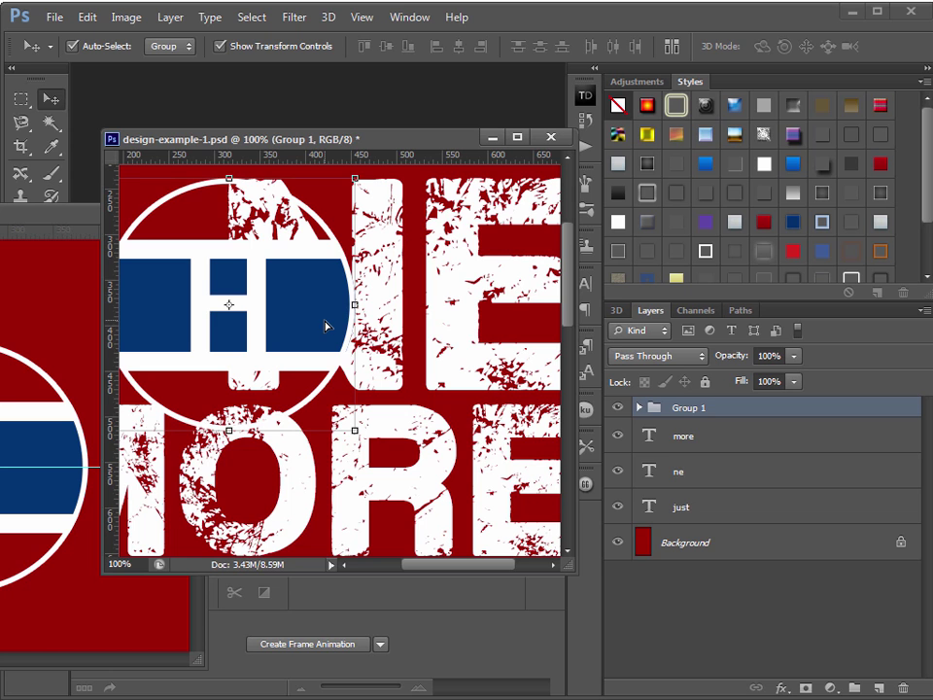
{"action": "left_click", "coordinate": [638, 408]}
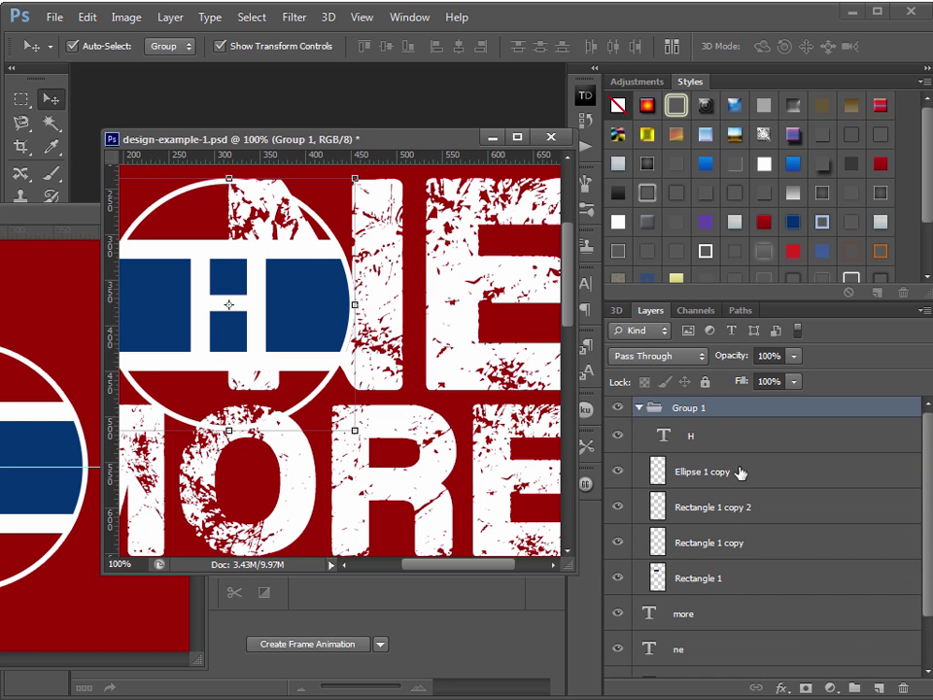
{"action": "left_click", "coordinate": [679, 471]}
{"action": "left_click", "coordinate": [669, 507]}
{"action": "left_click", "coordinate": [702, 542]}
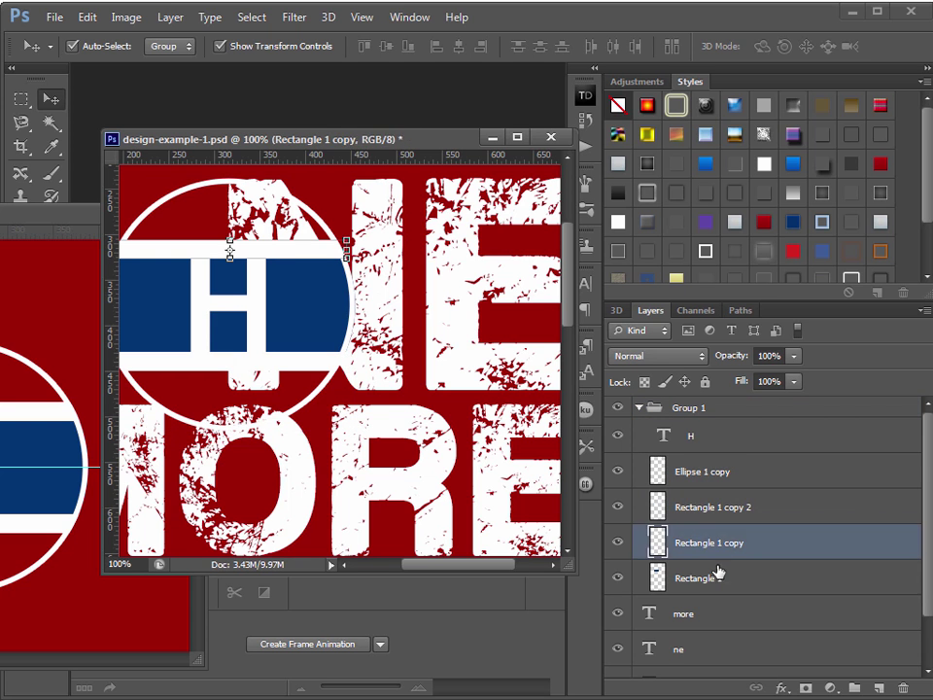
{"action": "left_click", "coordinate": [741, 578]}
{"action": "right_click", "coordinate": [756, 587]}
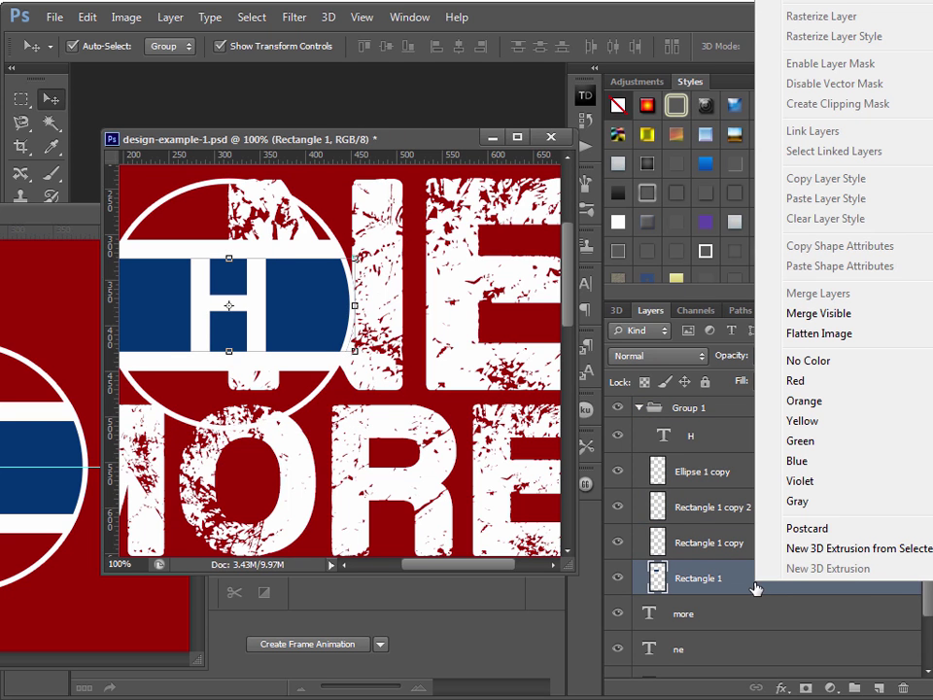
{"action": "left_click", "coordinate": [789, 4]}
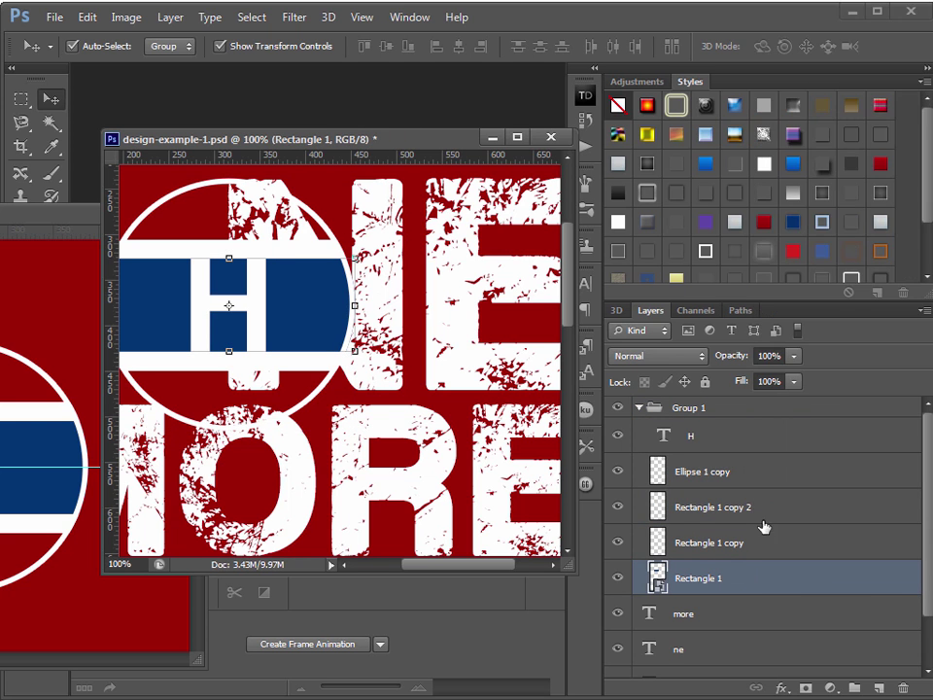
{"action": "right_click", "coordinate": [765, 556]}
{"action": "left_click", "coordinate": [836, 5]}
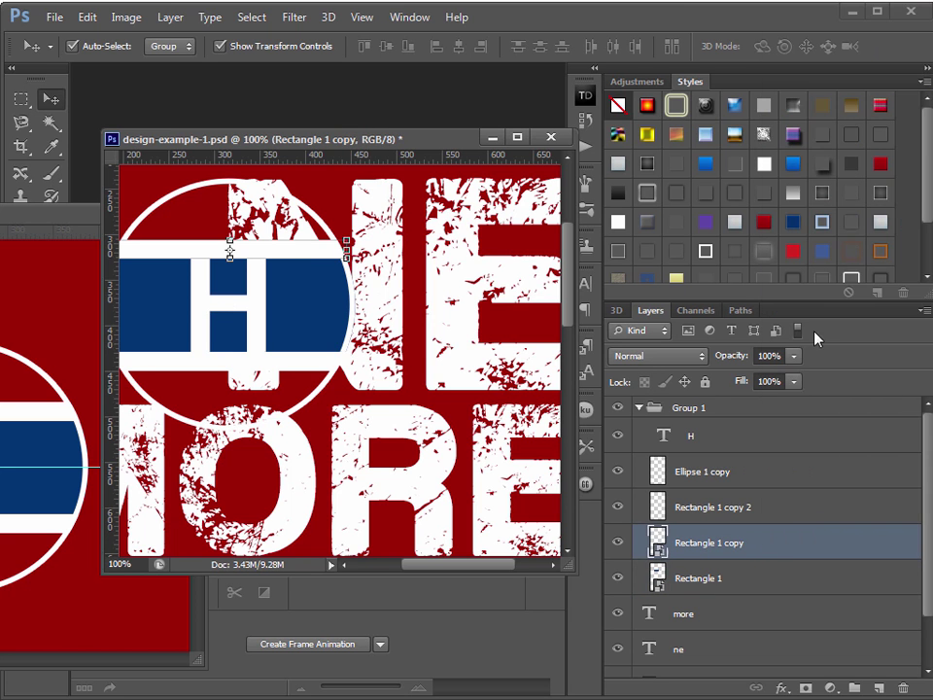
Convert the logo group's Rectangle 1 copy 2 and Ellipse 1 copy layers to smart objects.
{"action": "right_click", "coordinate": [787, 518]}
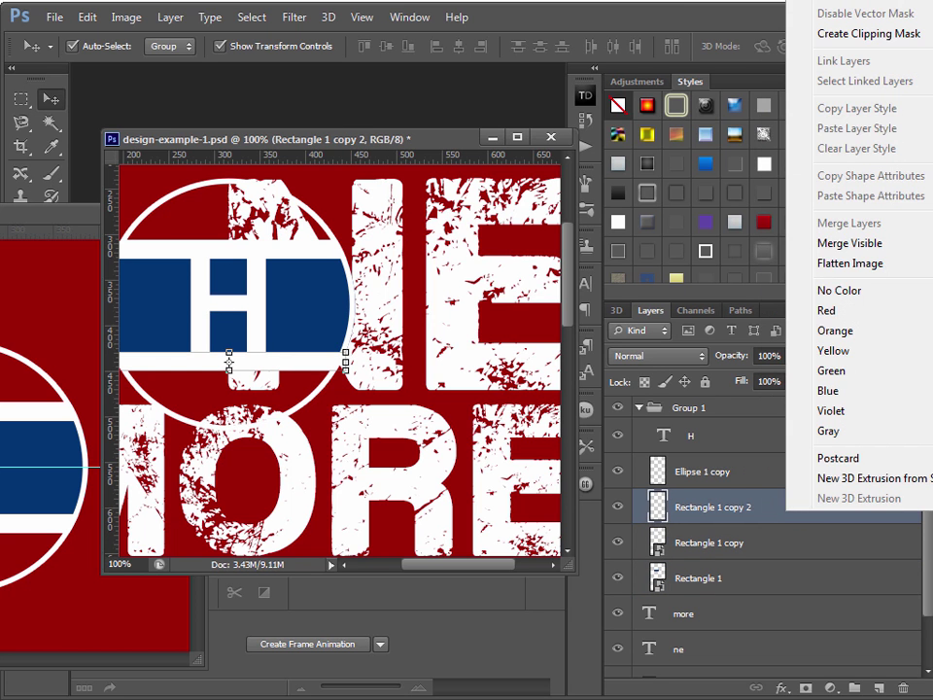
{"action": "left_click", "coordinate": [868, 33]}
{"action": "left_click", "coordinate": [759, 481]}
{"action": "right_click", "coordinate": [761, 481]}
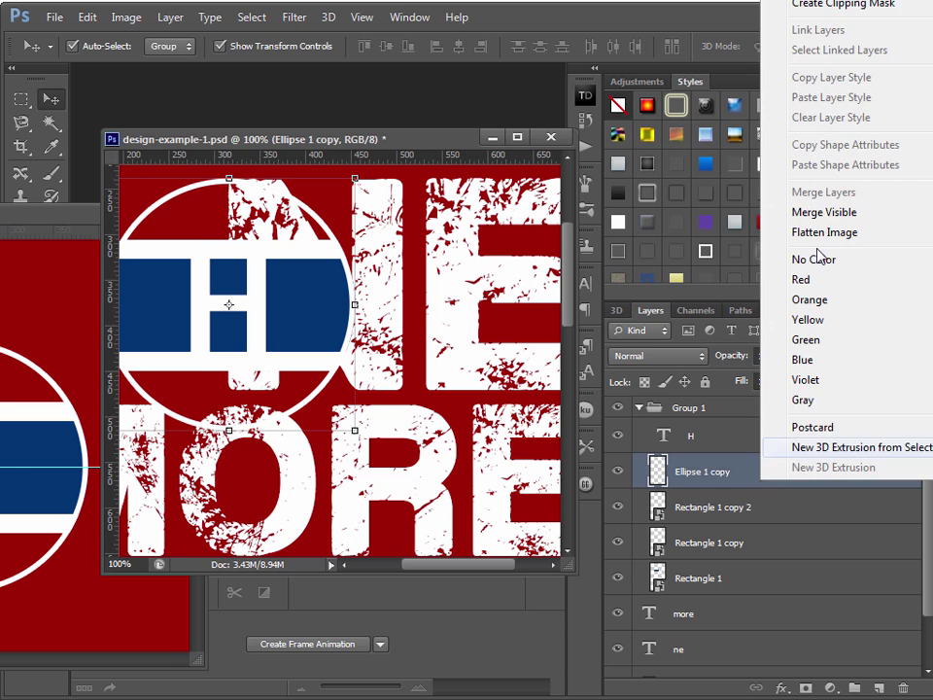
{"action": "left_click", "coordinate": [749, 78]}
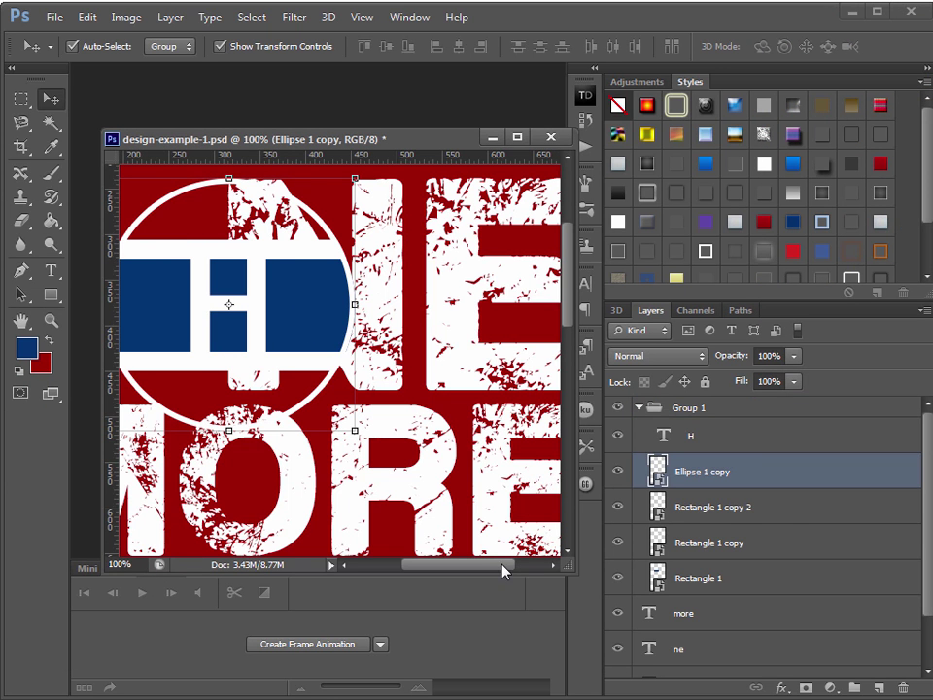
Scale the logo group down to the height of "NE" and place it as the O before the N, and save the document.
{"action": "left_click_drag", "start_coordinate": [559, 563], "coordinate": [785, 696]}
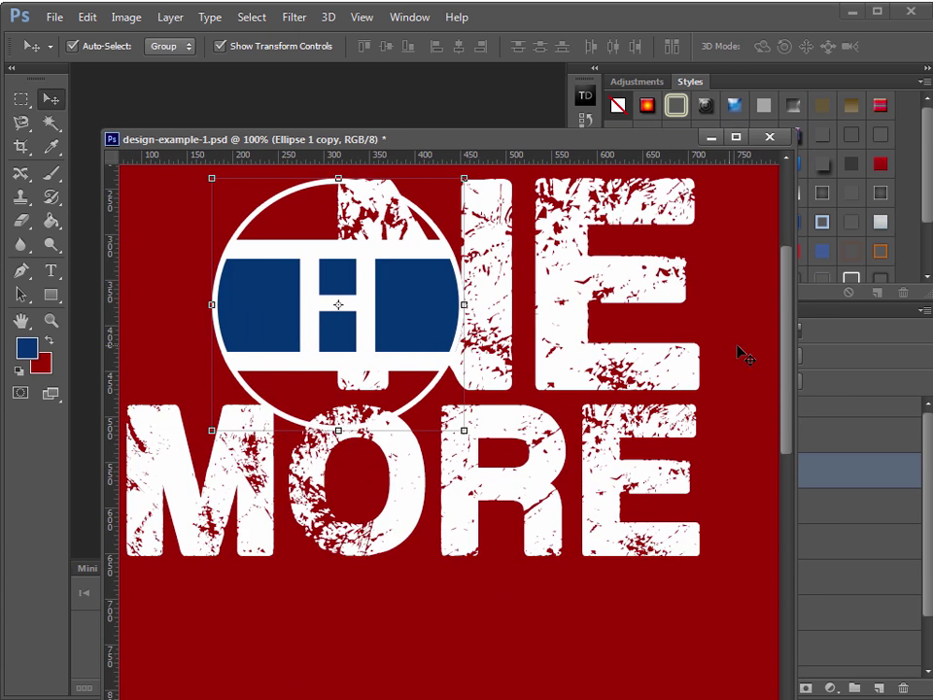
{"action": "scroll", "coordinate": [787, 377], "scroll_direction": "up", "scroll_amount": 5}
{"action": "left_click_drag", "start_coordinate": [644, 139], "coordinate": [742, 52]}
{"action": "left_click_drag", "start_coordinate": [520, 461], "coordinate": [556, 419]}
{"action": "left_click_drag", "start_coordinate": [594, 257], "coordinate": [553, 299]}
{"action": "left_click_drag", "start_coordinate": [555, 513], "coordinate": [553, 511]}
{"action": "left_click_drag", "start_coordinate": [500, 431], "coordinate": [375, 418]}
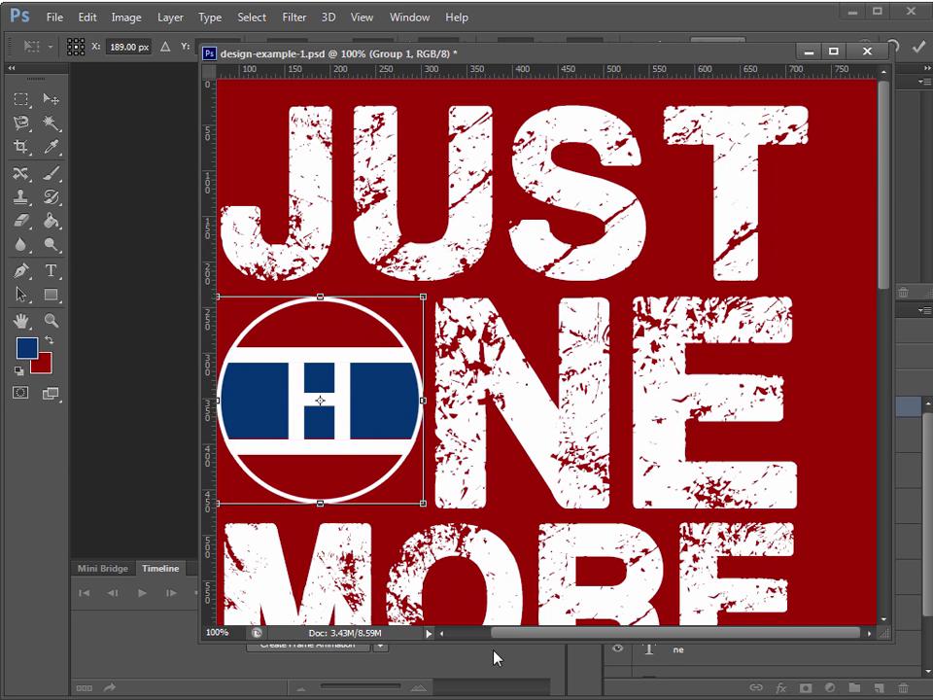
{"action": "left_click_drag", "start_coordinate": [557, 632], "coordinate": [499, 638]}
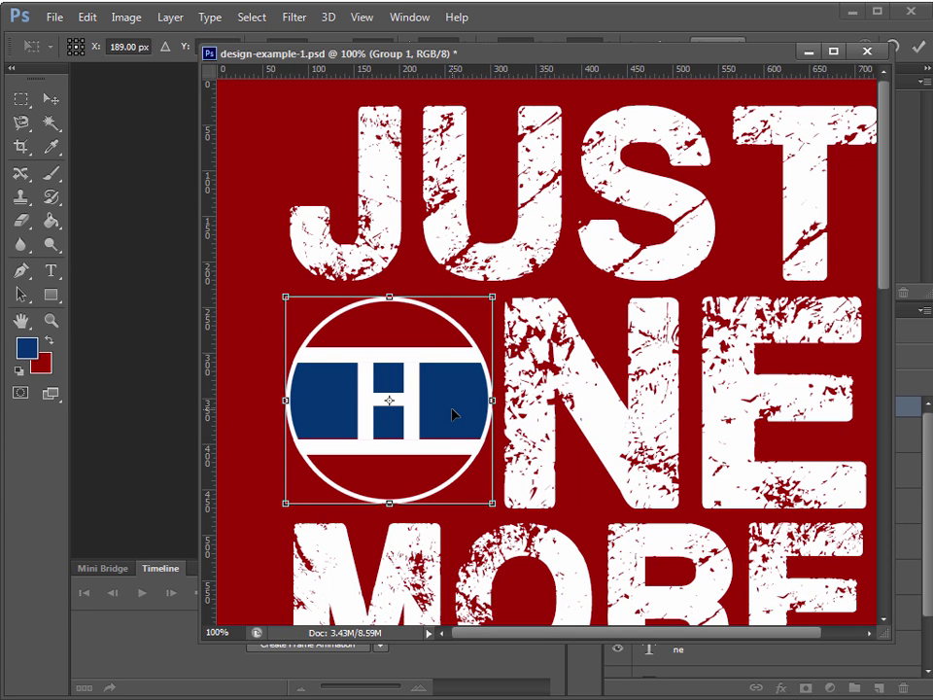
{"action": "key", "text": "Return"}
{"action": "key", "text": "ctrl+s"}
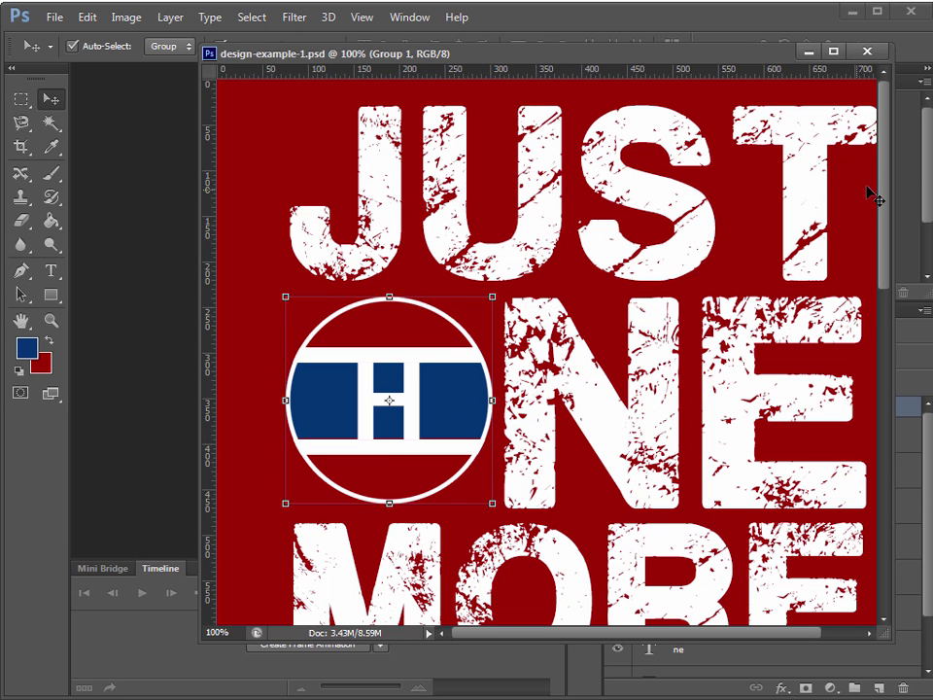
Nudge the MORE text layer down 3 px to even out the gap below the ONE line.
{"action": "left_click_drag", "start_coordinate": [882, 199], "coordinate": [883, 312]}
{"action": "left_click", "coordinate": [51, 320]}
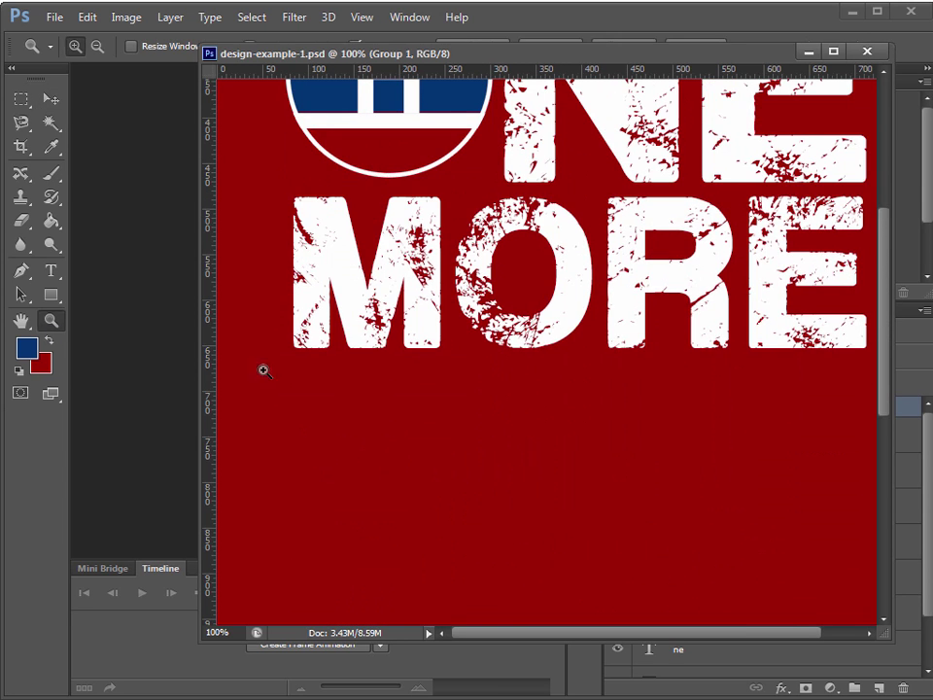
{"action": "left_click", "coordinate": [521, 368], "text": "alt"}
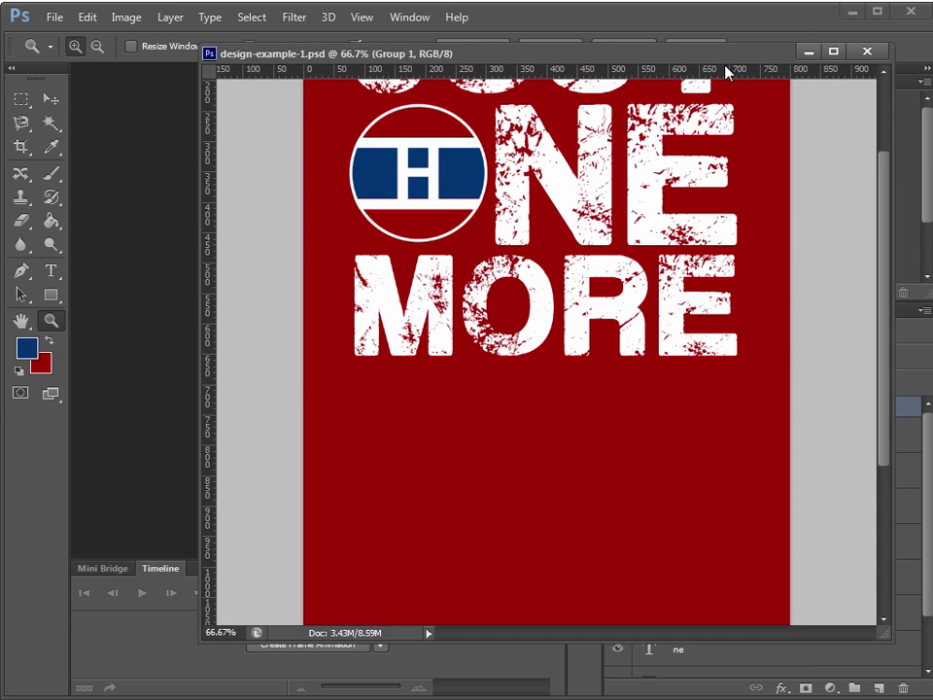
{"action": "left_click_drag", "start_coordinate": [562, 52], "coordinate": [477, 68]}
{"action": "left_click_drag", "start_coordinate": [796, 284], "coordinate": [105, 78]}
{"action": "left_click", "coordinate": [48, 98]}
{"action": "left_click", "coordinate": [570, 489]}
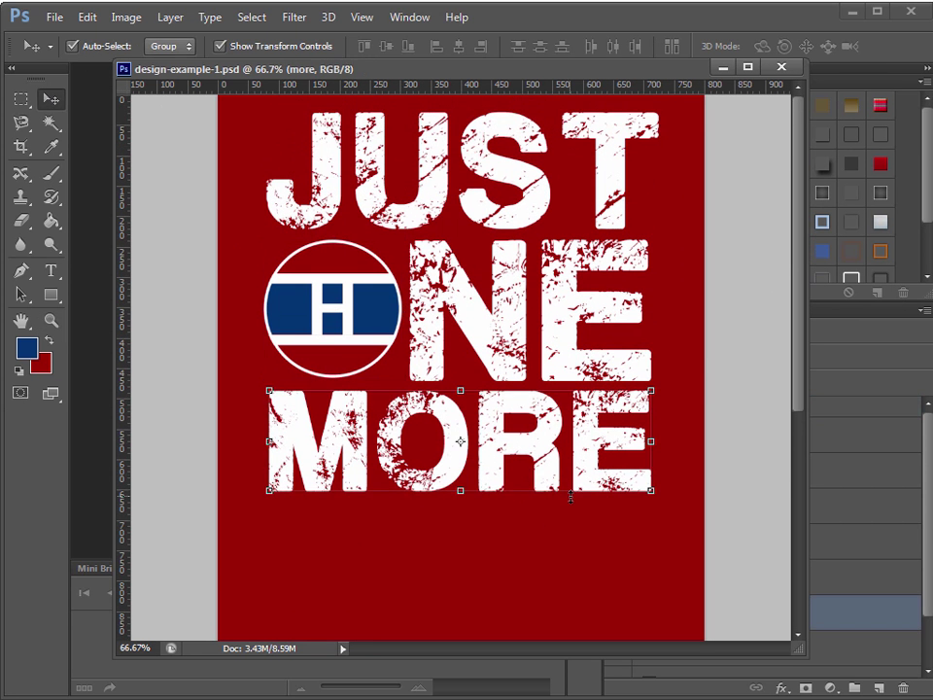
{"action": "key", "text": "Down"}
{"action": "key", "text": "Down"}
{"action": "key", "text": "Down"}
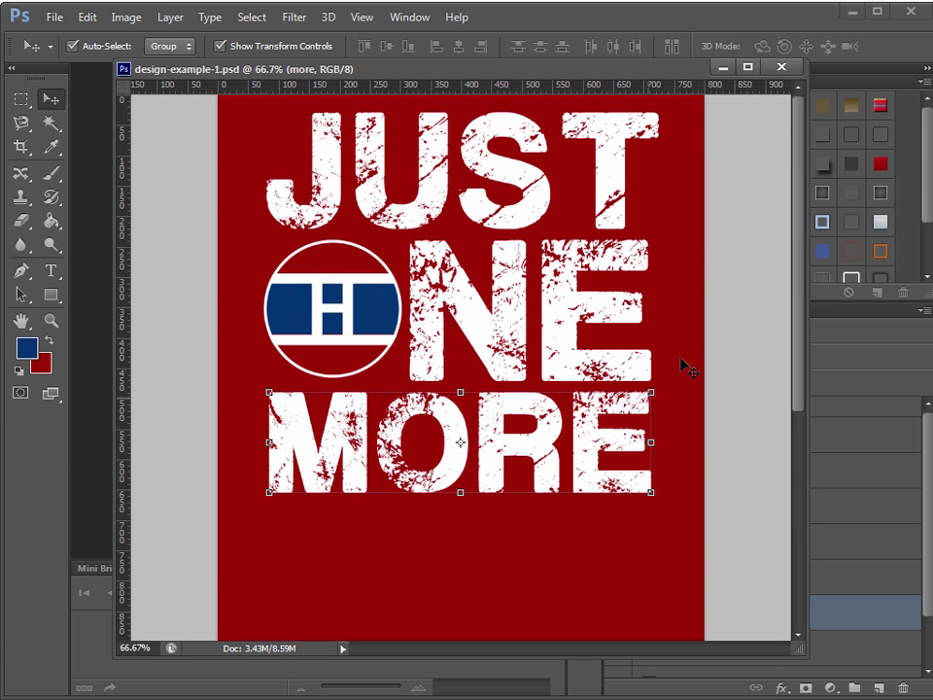
Add the text "before" in 72 pt Plane Crash below MORE and move it fully onto the red background.
{"action": "left_click_drag", "start_coordinate": [802, 327], "coordinate": [799, 434]}
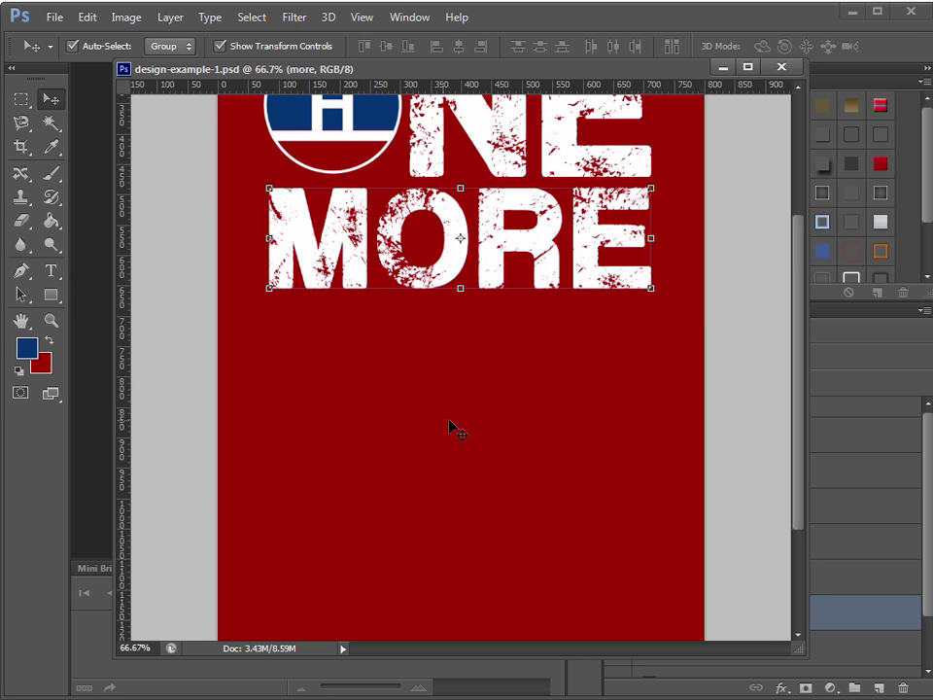
{"action": "left_click", "coordinate": [52, 272]}
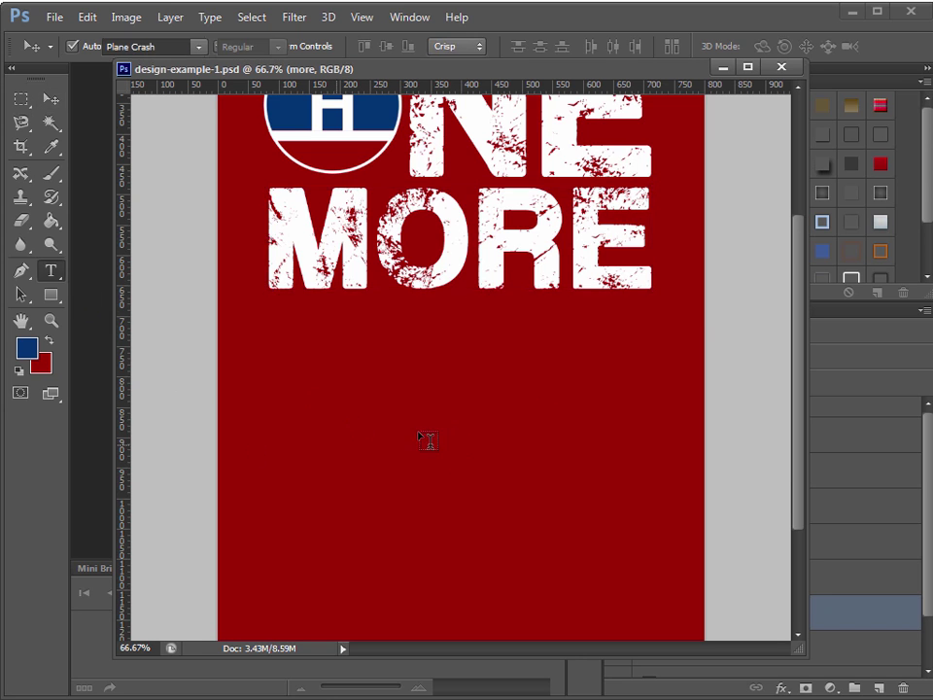
{"action": "left_click", "coordinate": [287, 387]}
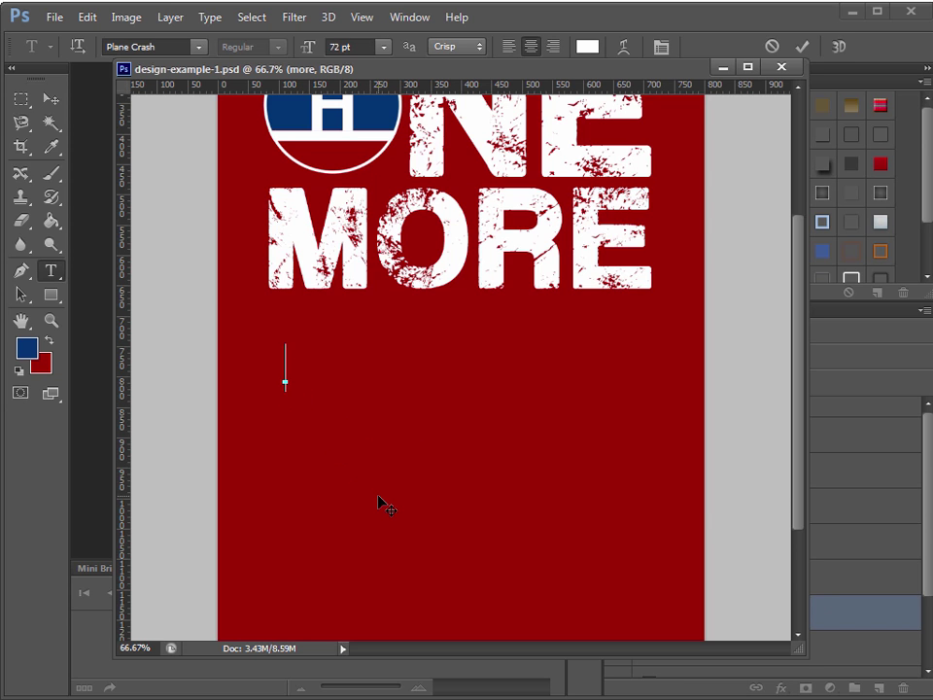
{"action": "type", "text": "BEFORE"}
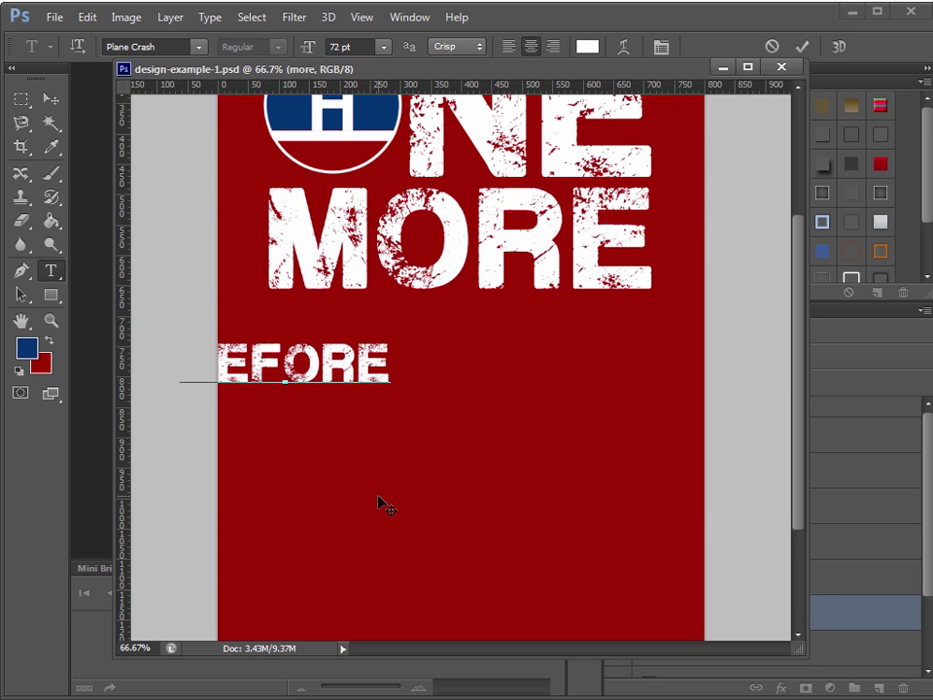
{"action": "left_click", "coordinate": [51, 99]}
{"action": "left_click_drag", "start_coordinate": [325, 367], "coordinate": [432, 367]}
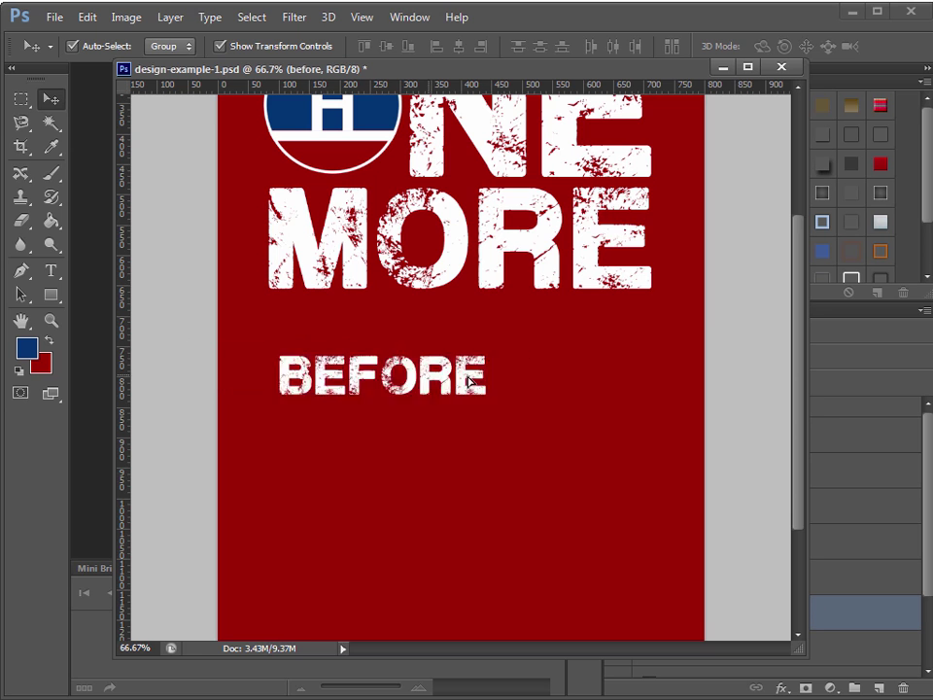
Change the font of the "before" text layer to Arial Bold.
{"action": "left_click_drag", "start_coordinate": [661, 72], "coordinate": [281, 34]}
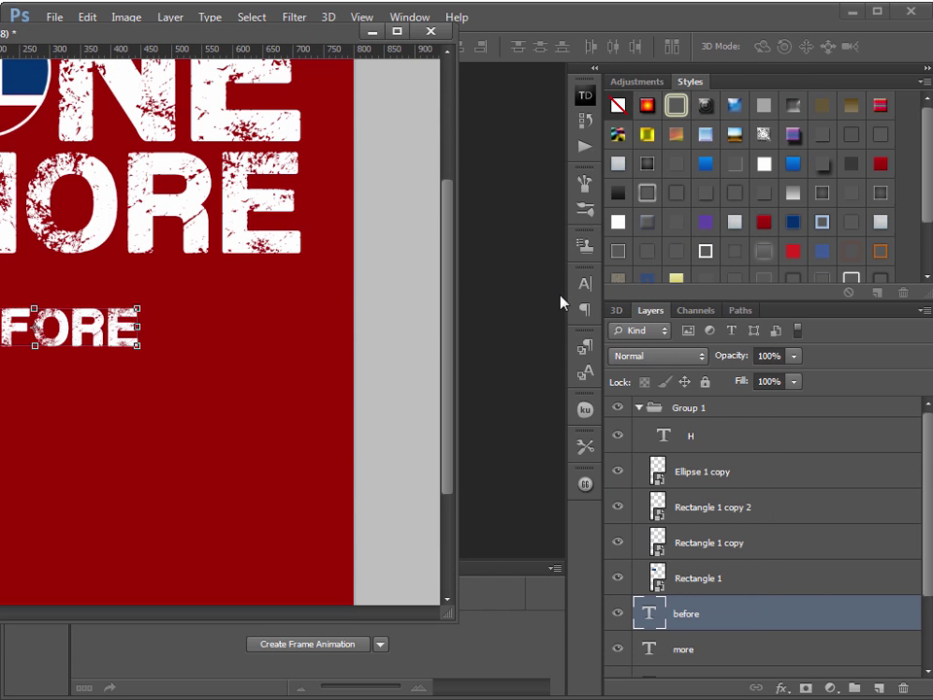
{"action": "left_click", "coordinate": [584, 287]}
{"action": "left_click", "coordinate": [456, 292]}
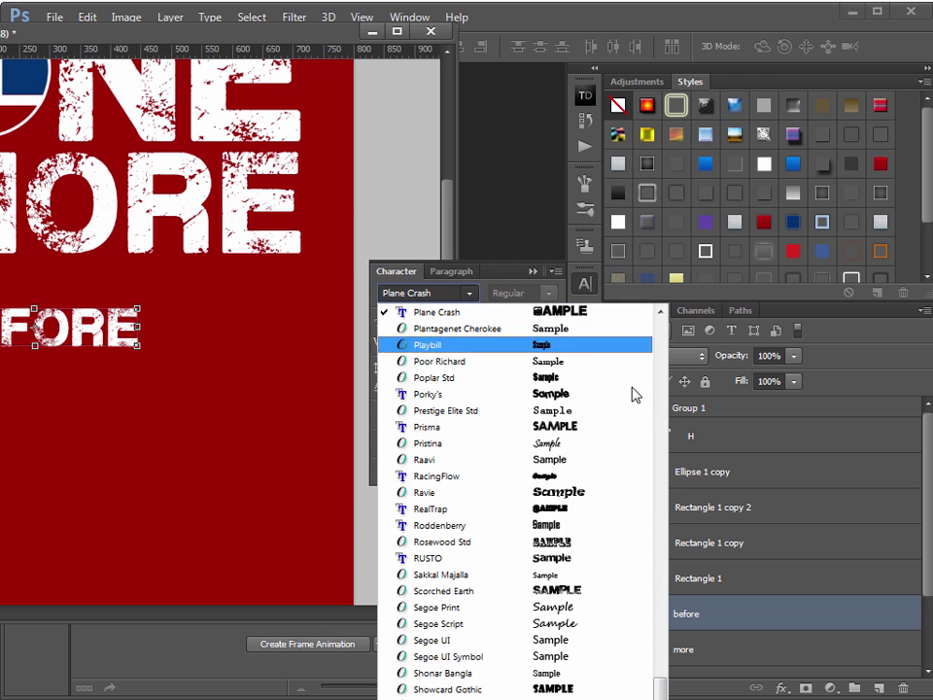
{"action": "scroll", "coordinate": [456, 393], "scroll_direction": "up", "scroll_amount": 20}
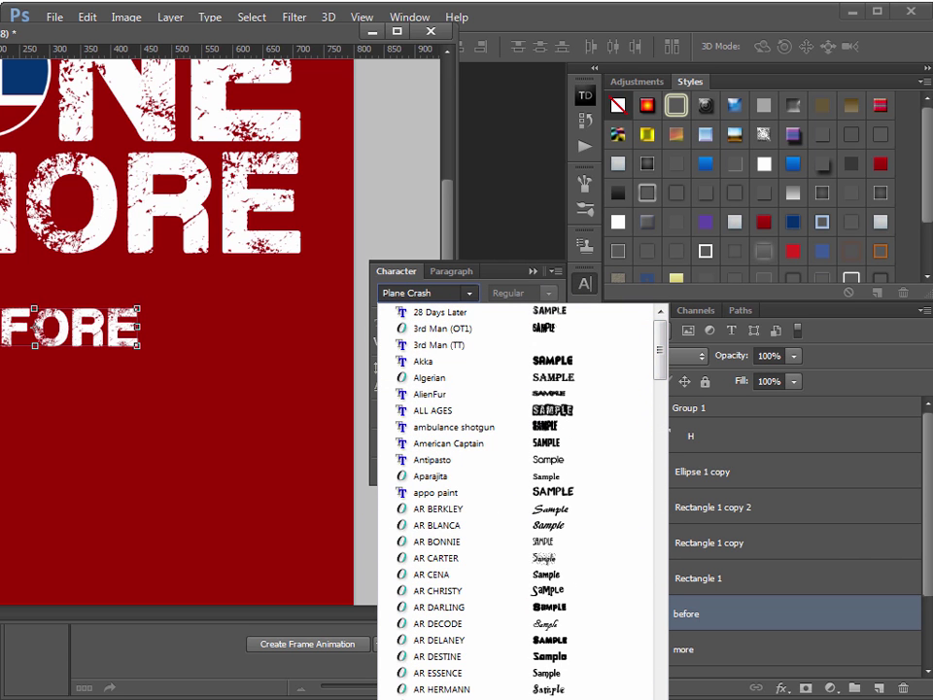
{"action": "scroll", "coordinate": [535, 506], "scroll_direction": "down", "scroll_amount": 8}
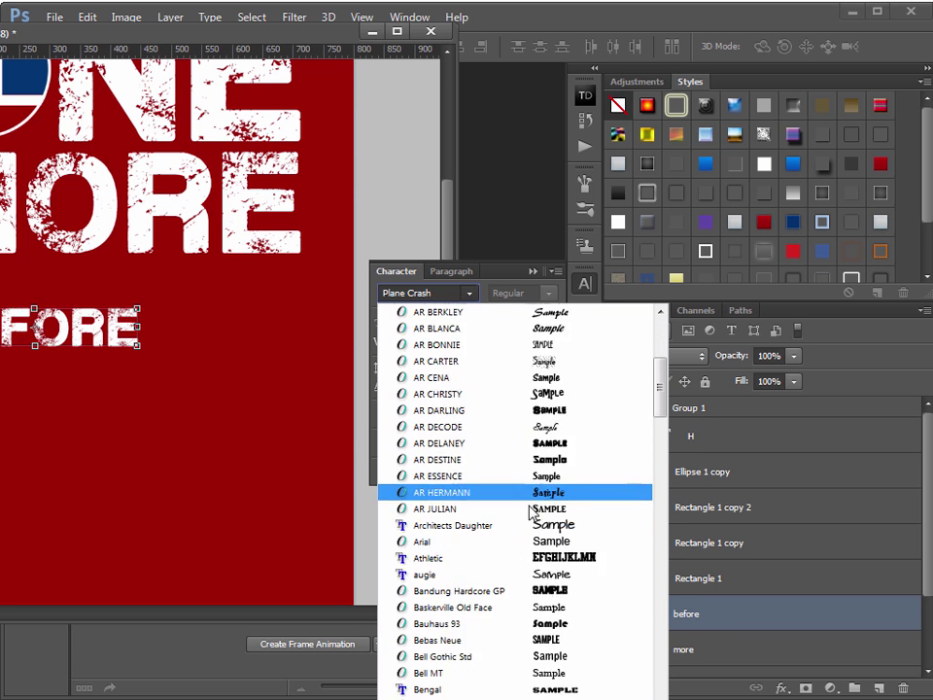
{"action": "left_click", "coordinate": [453, 347]}
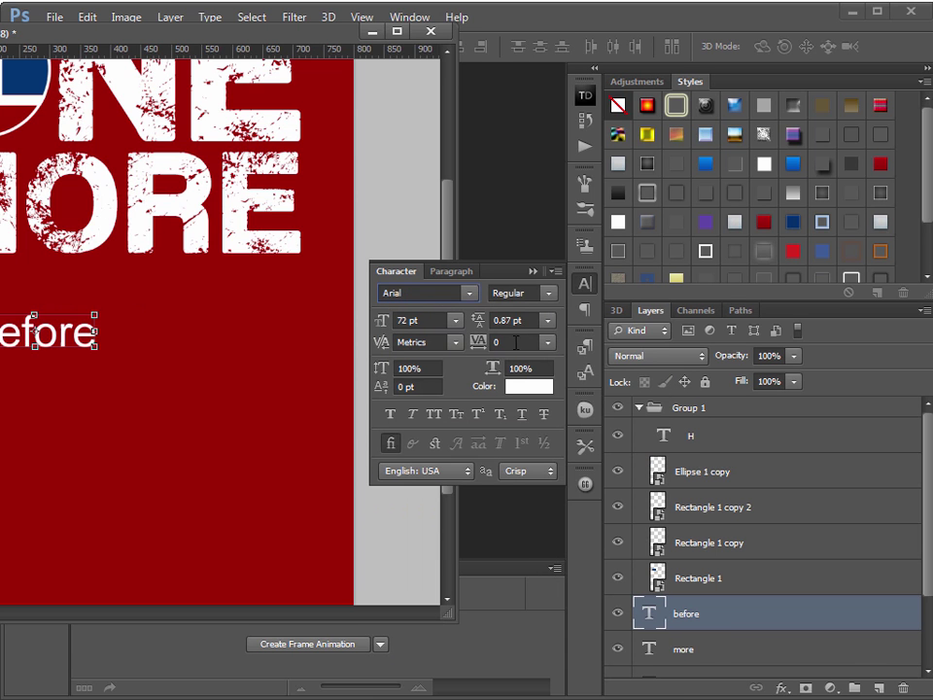
{"action": "left_click", "coordinate": [549, 295]}
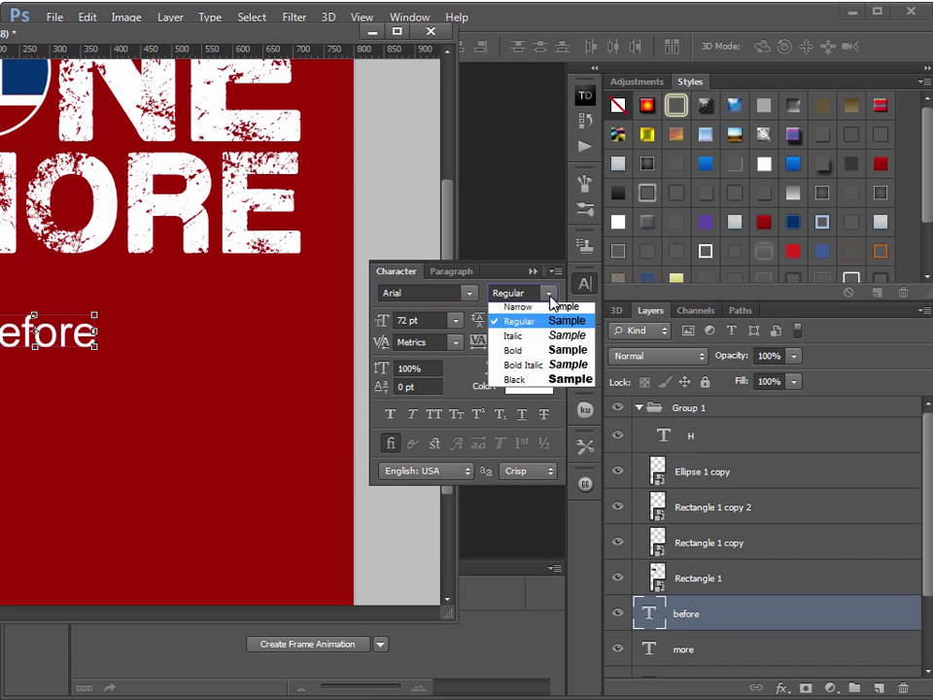
{"action": "left_click", "coordinate": [523, 355]}
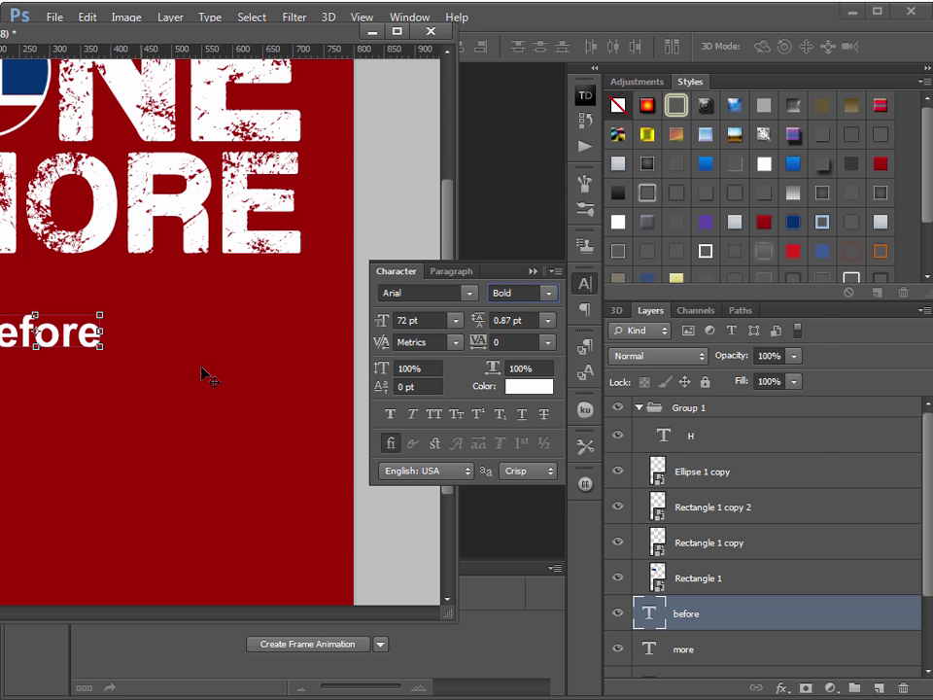
Retype the "before" text in capitals as "BEFORE" and move it up closer beneath MORE.
{"action": "left_click_drag", "start_coordinate": [156, 37], "coordinate": [519, 57]}
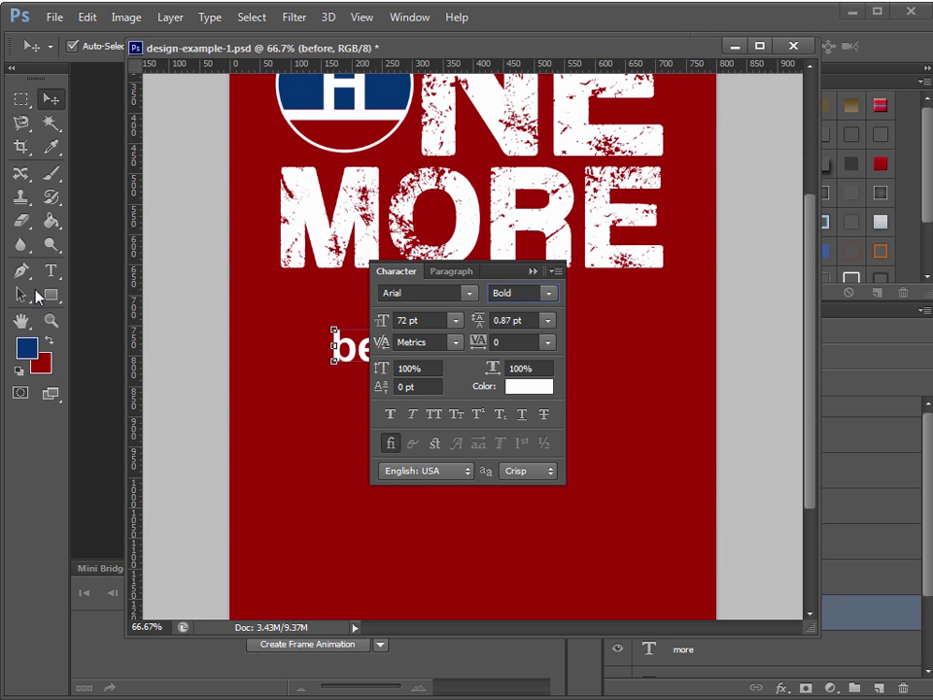
{"action": "left_click", "coordinate": [50, 270]}
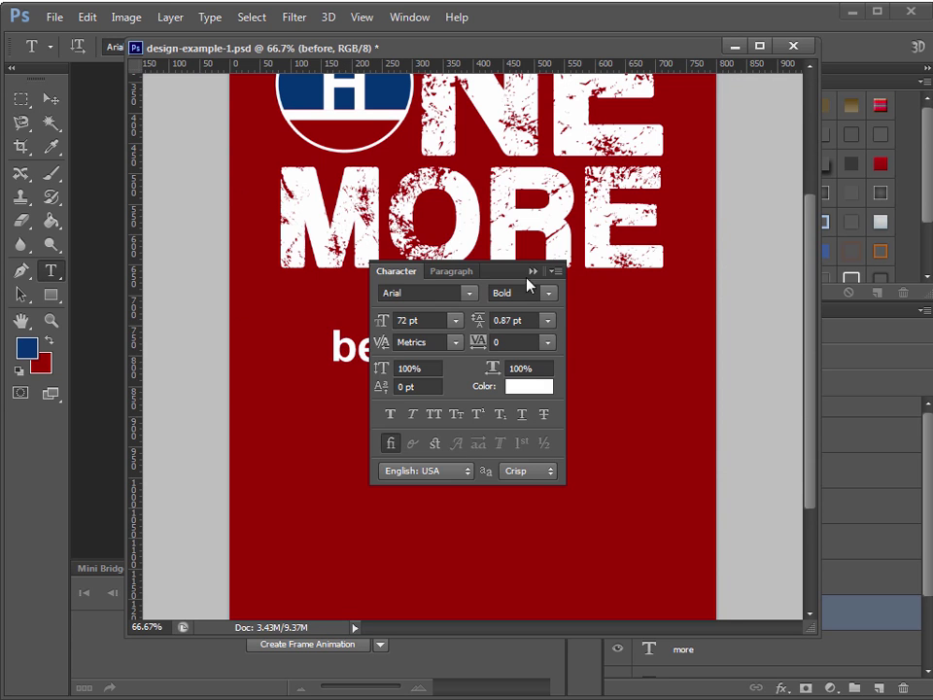
{"action": "left_click", "coordinate": [532, 271]}
{"action": "left_click", "coordinate": [380, 362]}
{"action": "left_click_drag", "start_coordinate": [462, 345], "coordinate": [291, 386]}
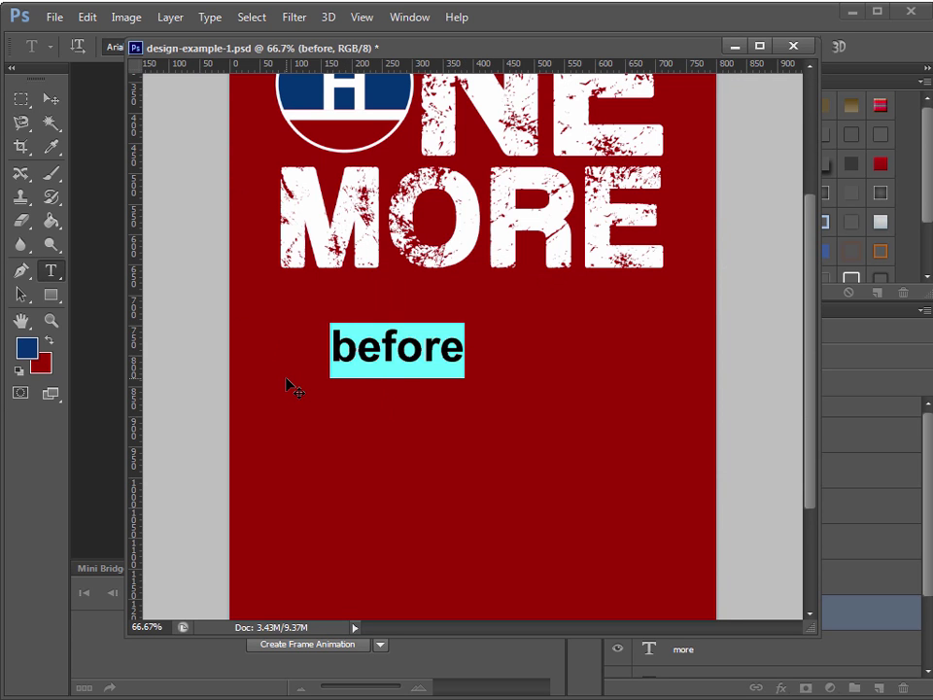
{"action": "type", "text": "BE"}
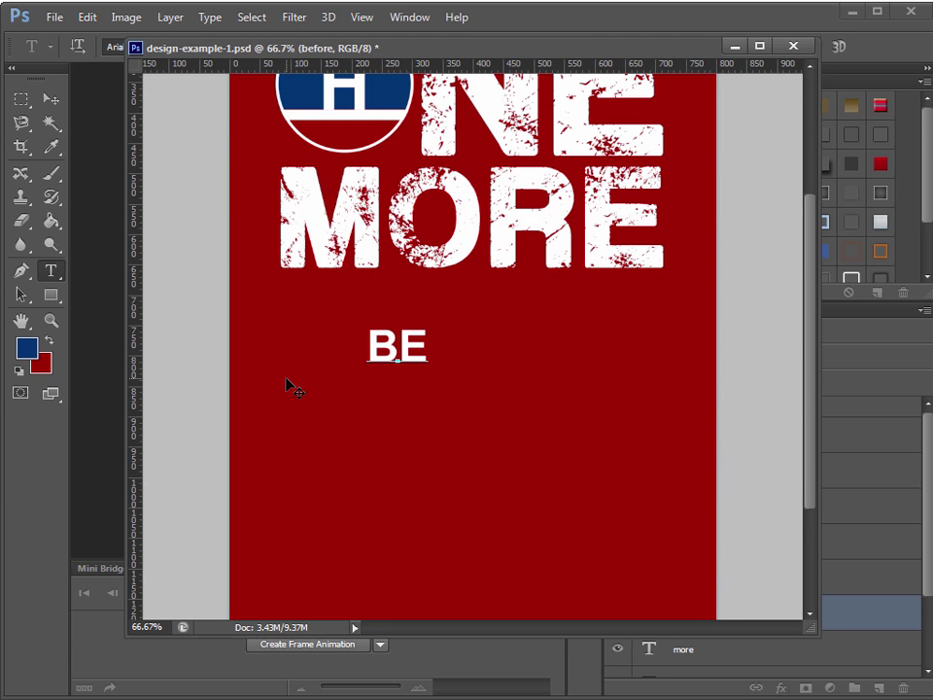
{"action": "type", "text": "FORE"}
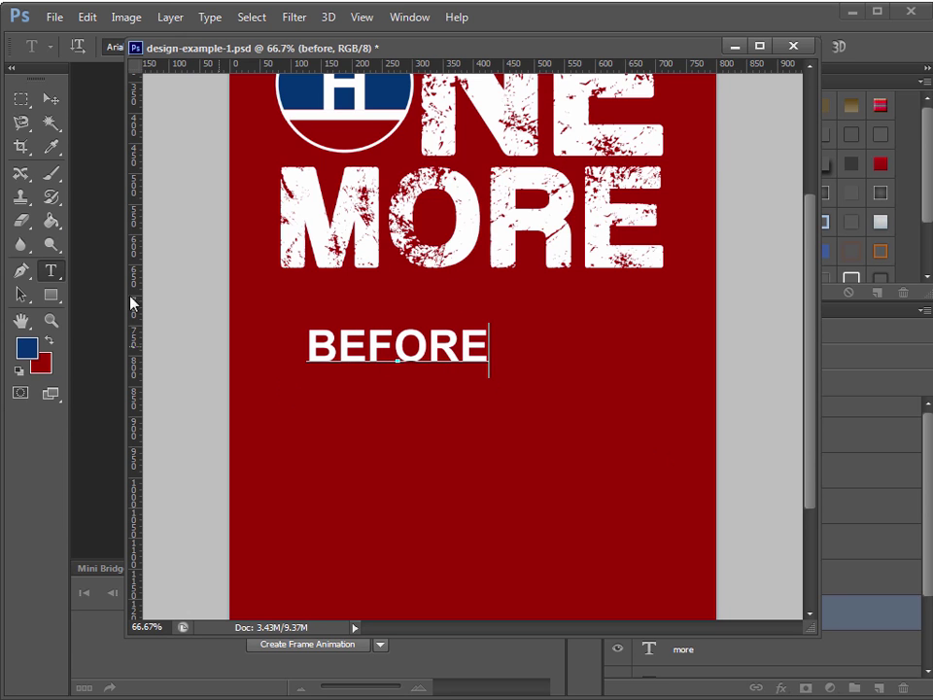
{"action": "left_click", "coordinate": [51, 99]}
{"action": "left_click_drag", "start_coordinate": [435, 344], "coordinate": [420, 312]}
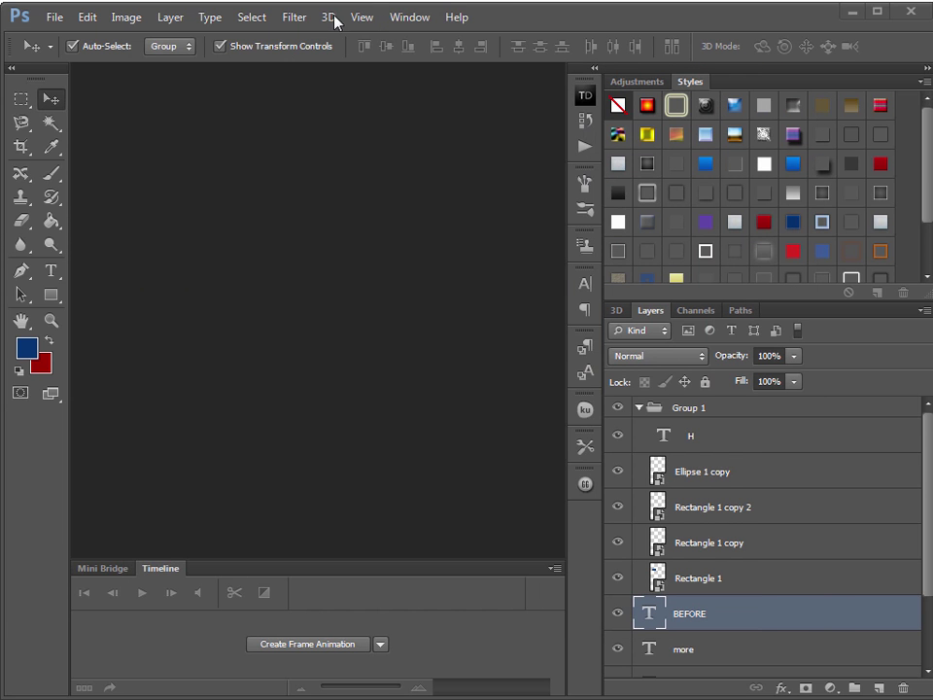
Change the font style of the BEFORE text layer from Arial Bold to Arial Black.
{"action": "left_click_drag", "start_coordinate": [335, 21], "coordinate": [334, 19]}
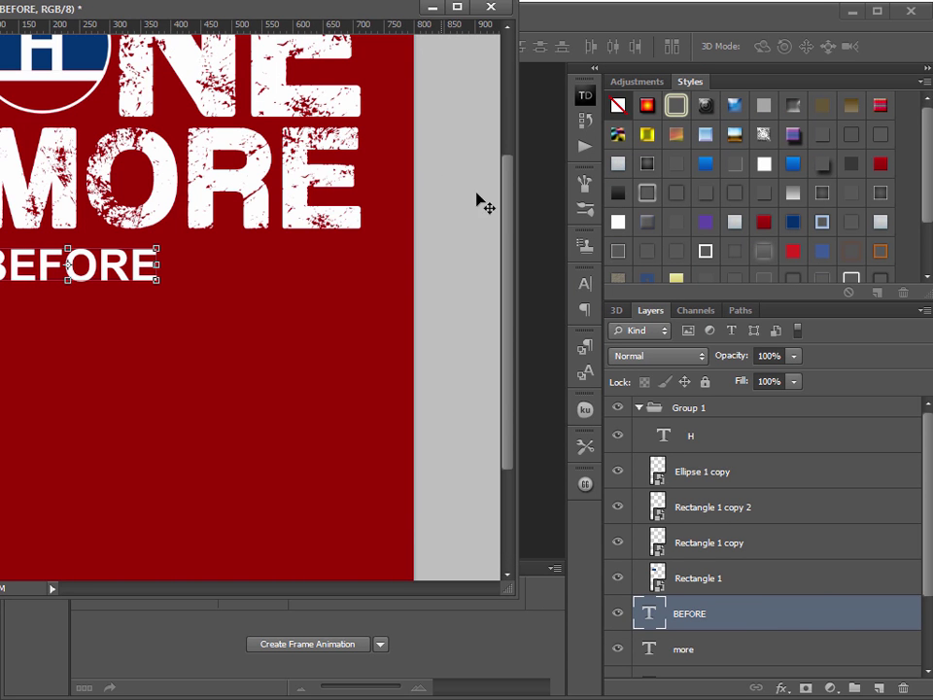
{"action": "left_click", "coordinate": [583, 283]}
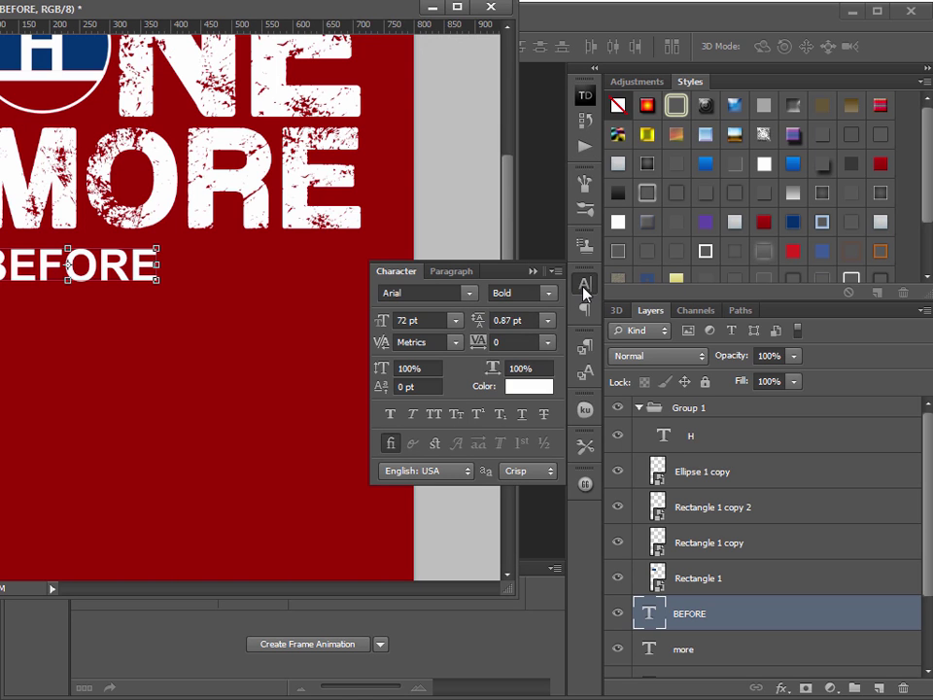
{"action": "left_click", "coordinate": [547, 292]}
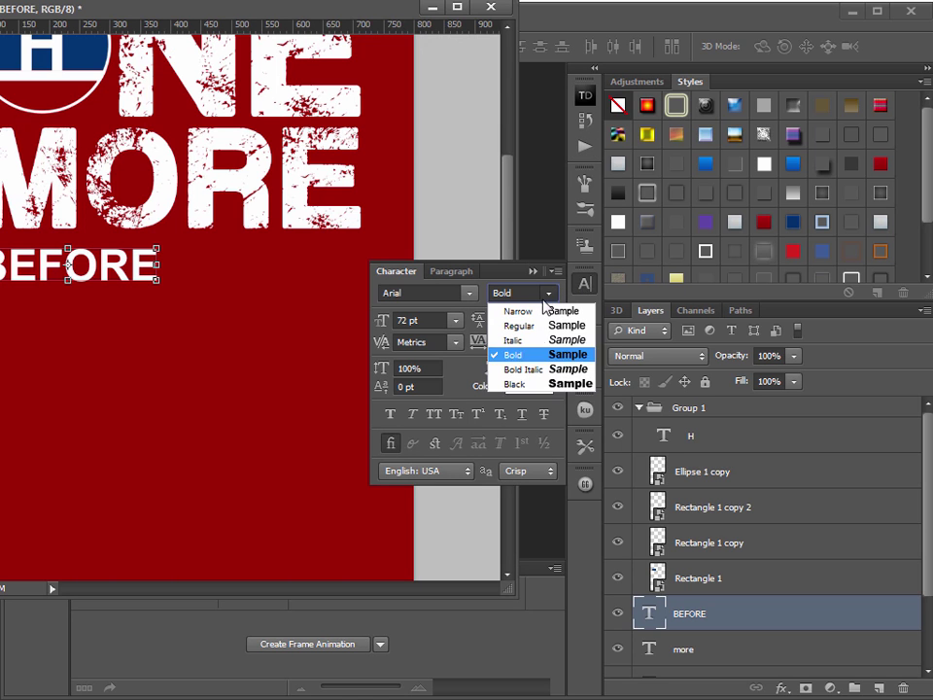
{"action": "left_click", "coordinate": [532, 385]}
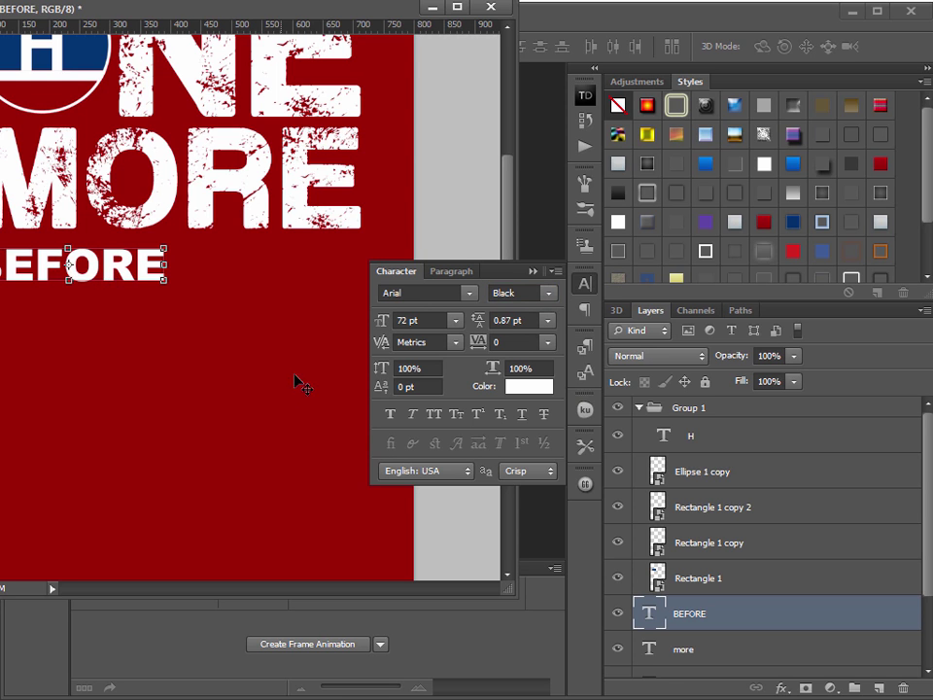
{"action": "left_click", "coordinate": [533, 272]}
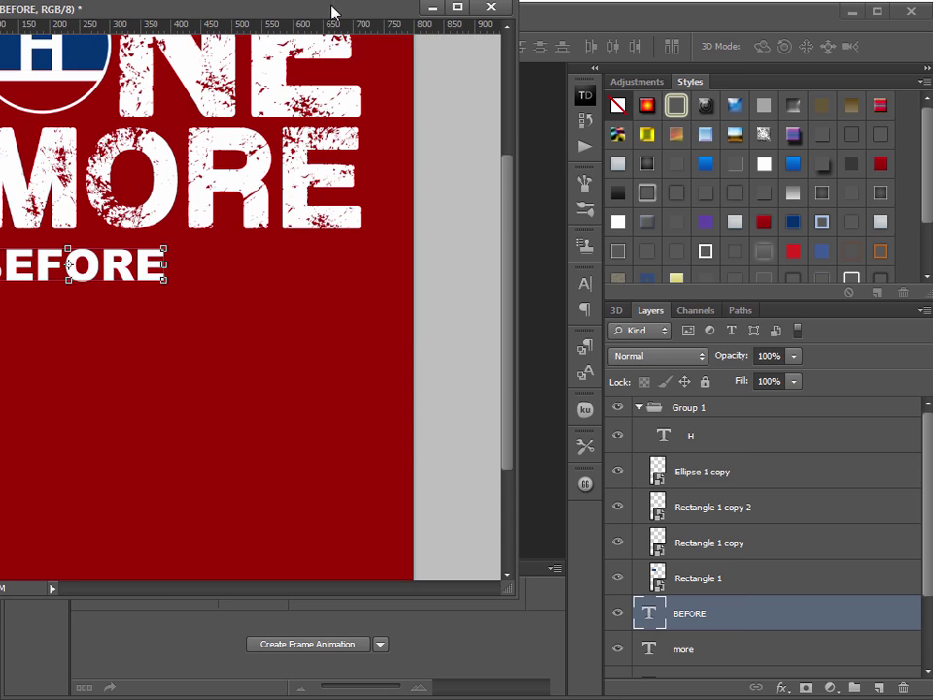
Scale up the BEFORE text proportionally beneath MORE to about 520 px wide, keeping its left edge near the M.
{"action": "left_click", "coordinate": [534, 34]}
{"action": "left_click_drag", "start_coordinate": [350, 300], "coordinate": [358, 292]}
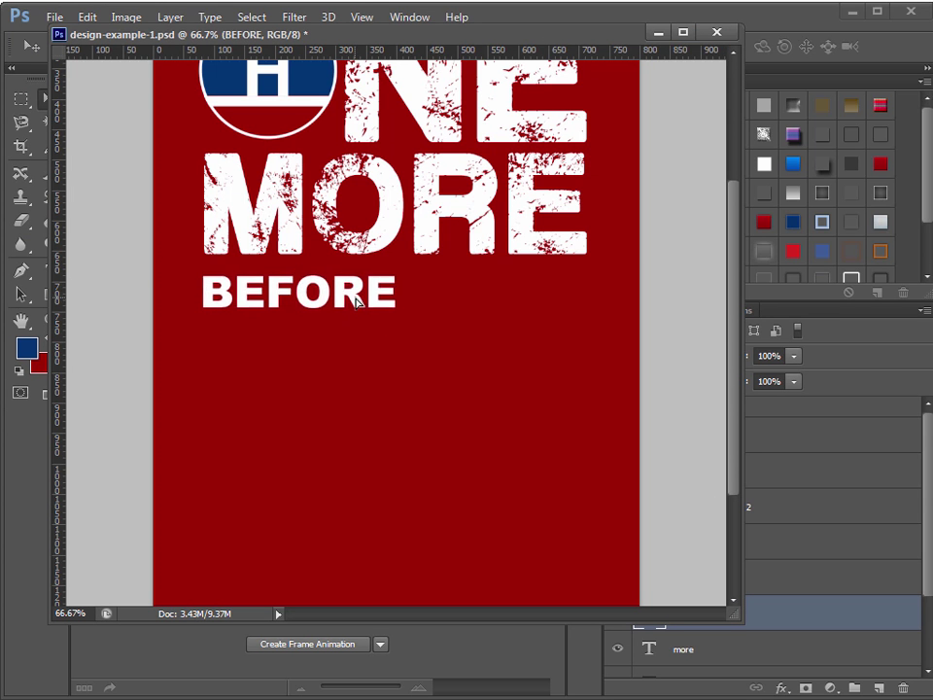
{"action": "key", "text": "ctrl+t"}
{"action": "left_click_drag", "start_coordinate": [418, 332], "coordinate": [537, 391]}
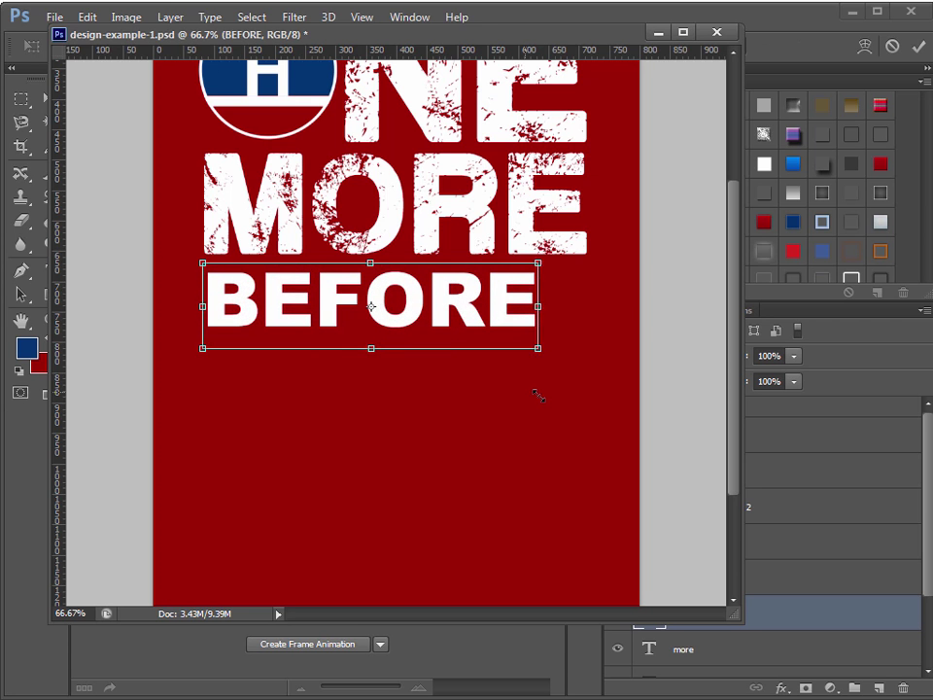
{"action": "key", "text": "Return"}
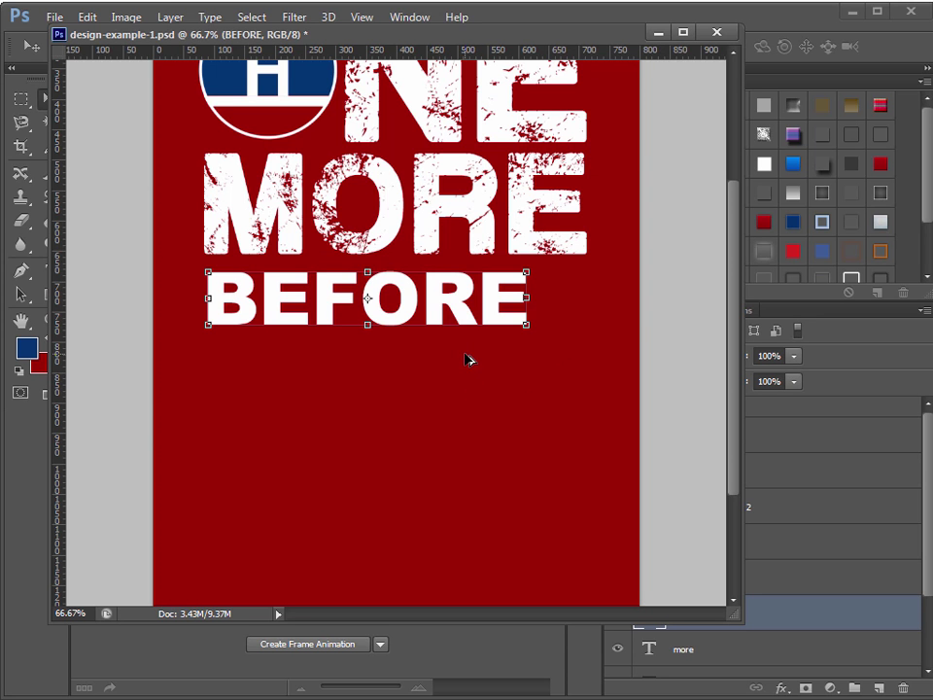
Duplicate the BEFORE text lower on the design and change the copy's wording to DIE.
{"action": "left_click_drag", "start_coordinate": [466, 359], "coordinate": [472, 472]}
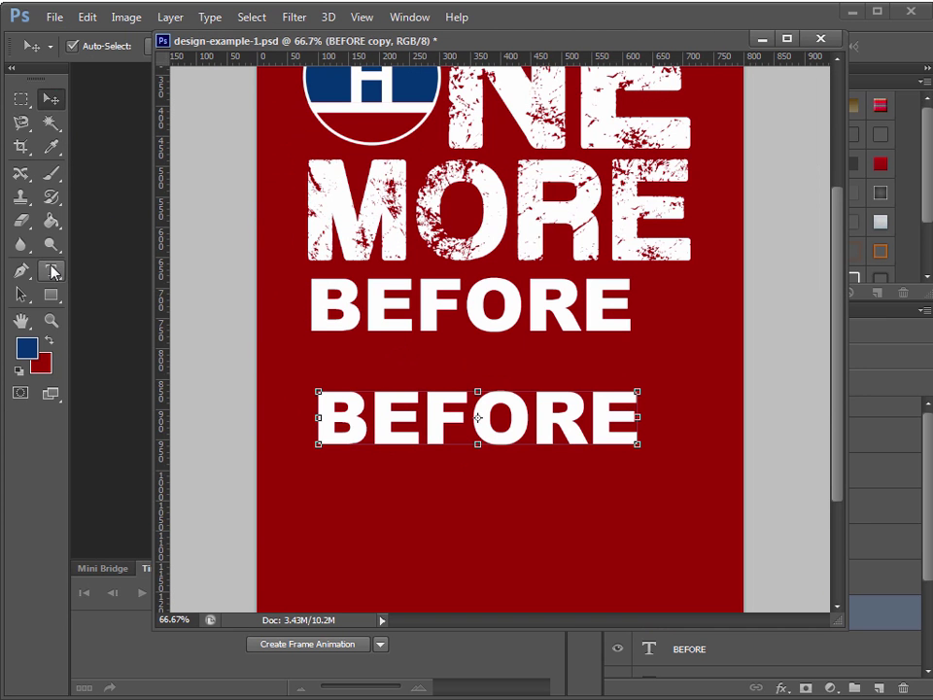
{"action": "key", "text": "t"}
{"action": "left_click", "coordinate": [643, 425]}
{"action": "left_click_drag", "start_coordinate": [643, 425], "coordinate": [291, 423]}
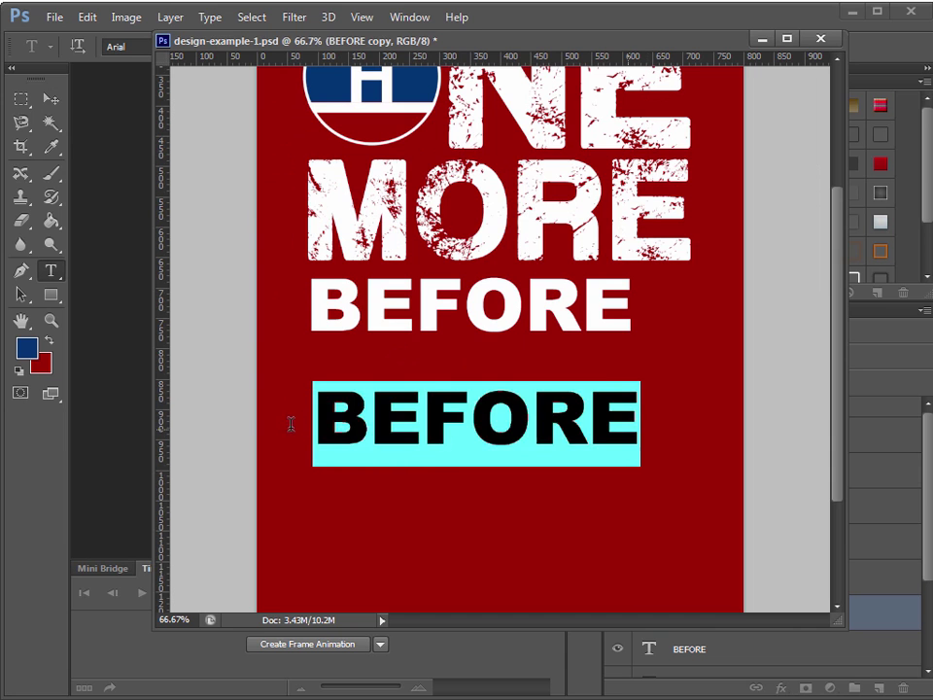
{"action": "type", "text": "DIE"}
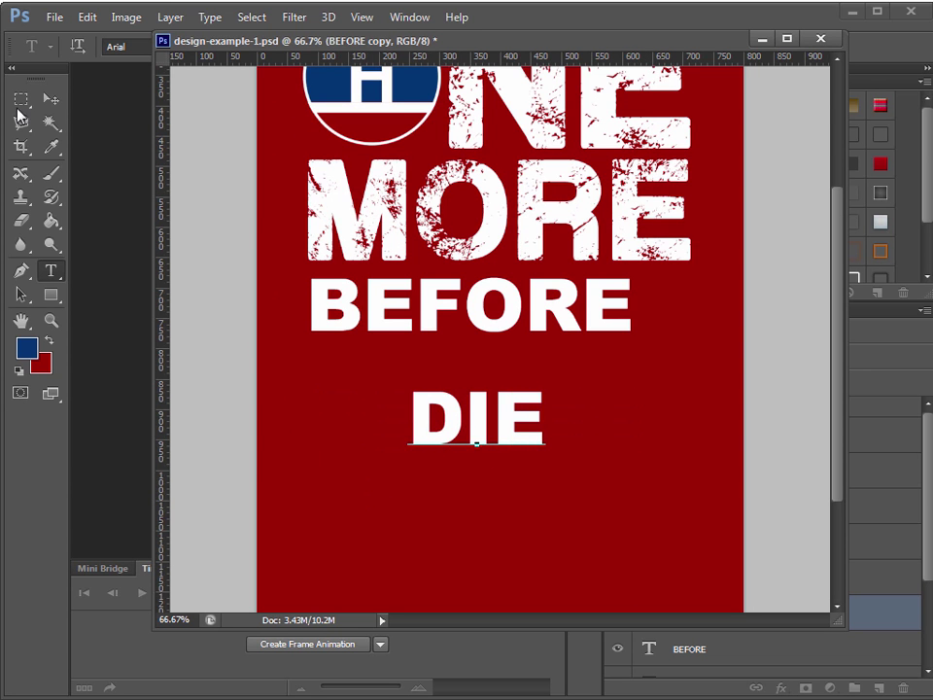
Enlarge the DIE text proportionally until it spans the same width as the word MORE.
{"action": "left_click", "coordinate": [46, 101]}
{"action": "left_click_drag", "start_coordinate": [507, 439], "coordinate": [578, 563]}
{"action": "key", "text": "ctrl+t"}
{"action": "left_click_drag", "start_coordinate": [538, 522], "coordinate": [720, 560]}
{"action": "left_click_drag", "start_coordinate": [600, 486], "coordinate": [595, 391]}
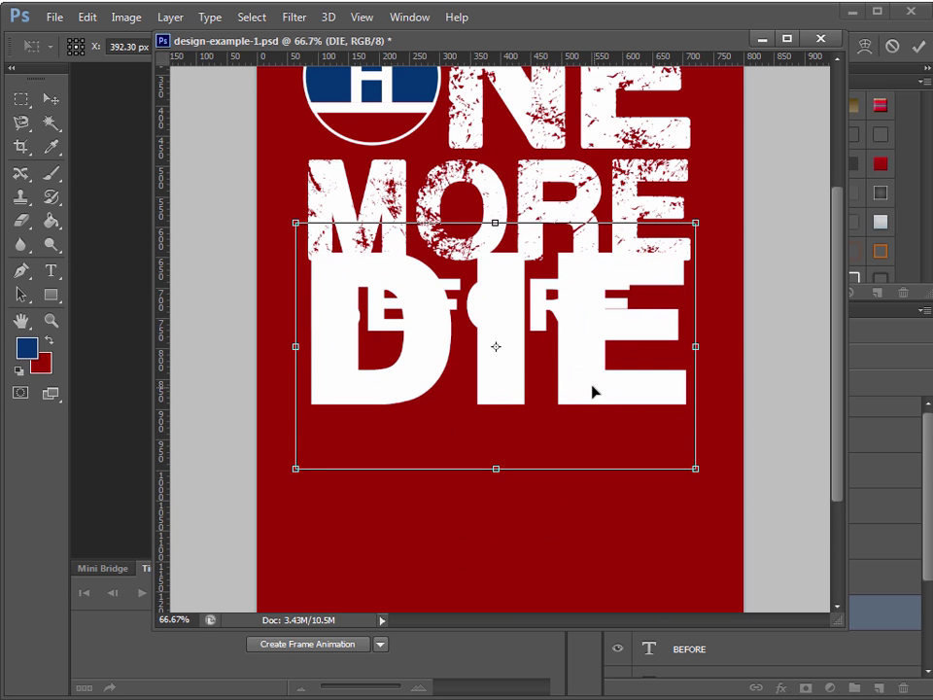
{"action": "left_click_drag", "start_coordinate": [610, 454], "coordinate": [606, 454]}
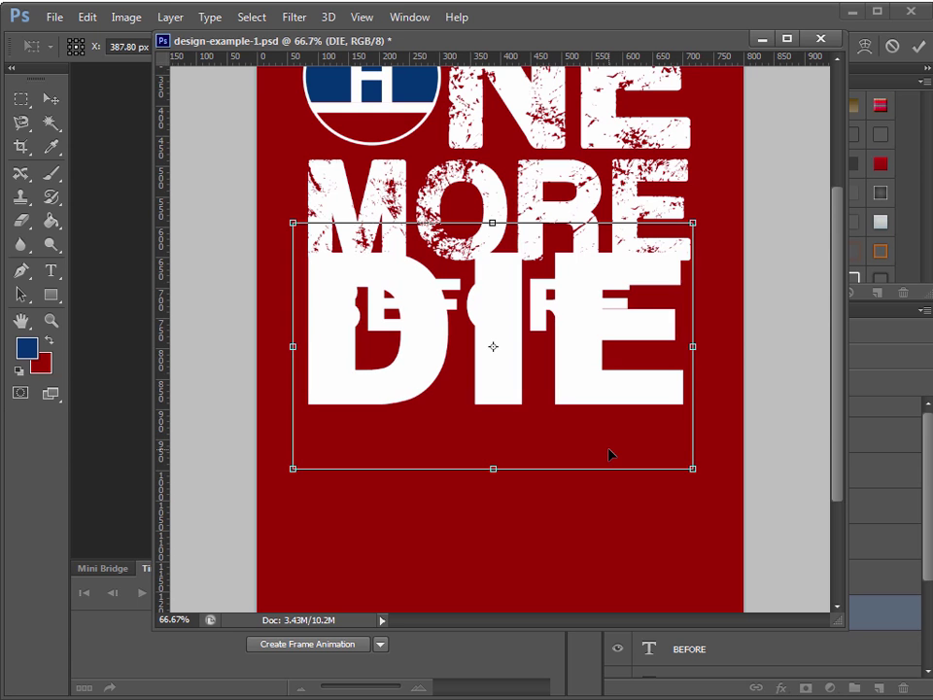
{"action": "left_click_drag", "start_coordinate": [693, 469], "coordinate": [700, 474]}
{"action": "key", "text": "Escape"}
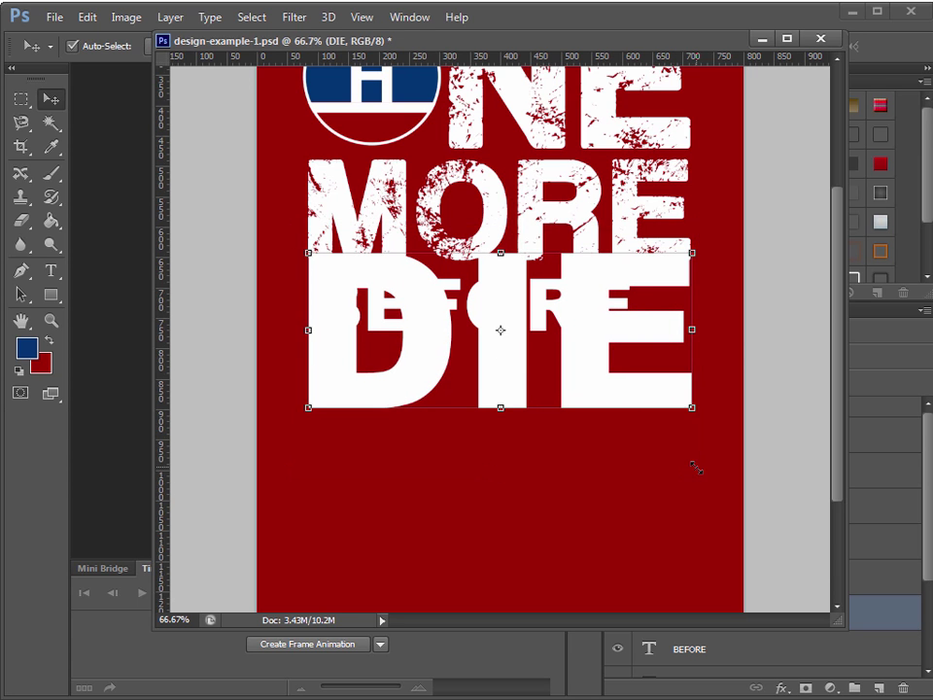
Move the enlarged DIE text directly beneath BEFORE and save the document.
{"action": "left_click_drag", "start_coordinate": [598, 391], "coordinate": [598, 489]}
{"action": "key", "text": "ctrl+s"}
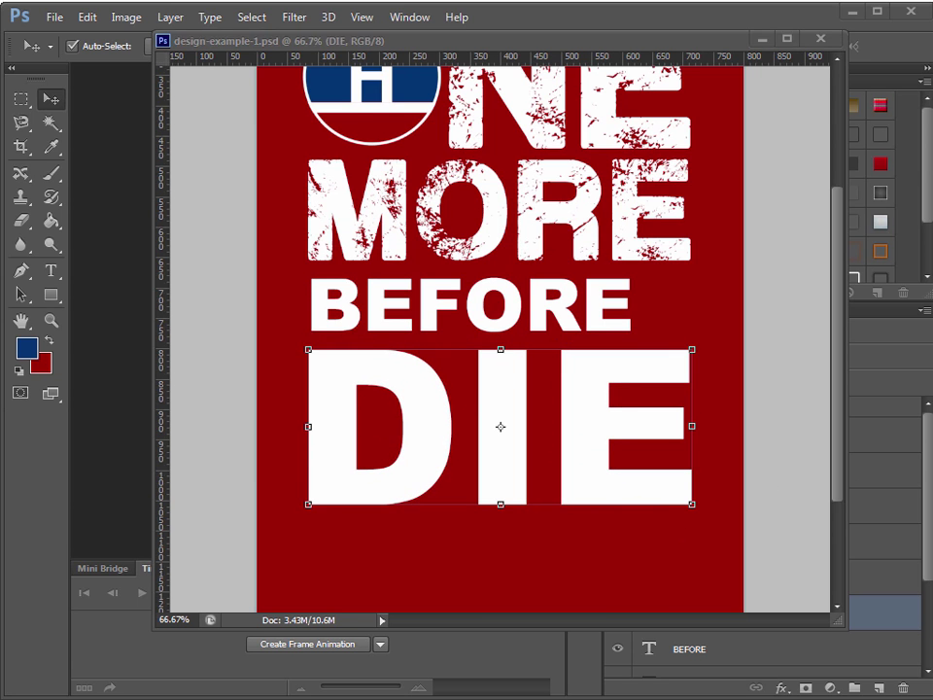
Look at the reference shirt design in front.jpg and return to design-example-1.psd.
{"action": "key", "text": "ctrl+shift+e"}
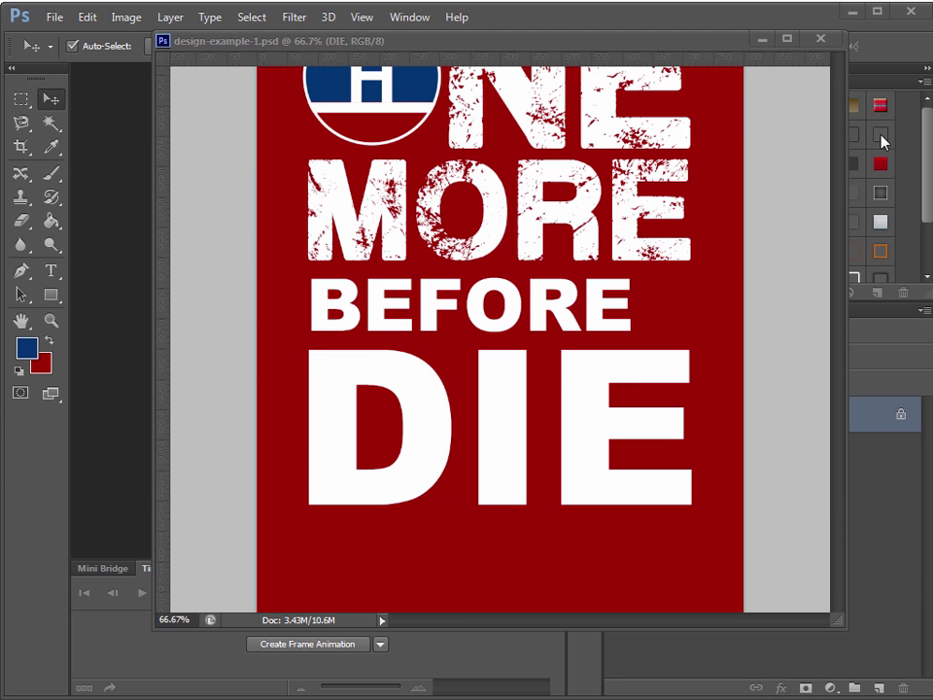
{"action": "key", "text": "ctrl+Tab"}
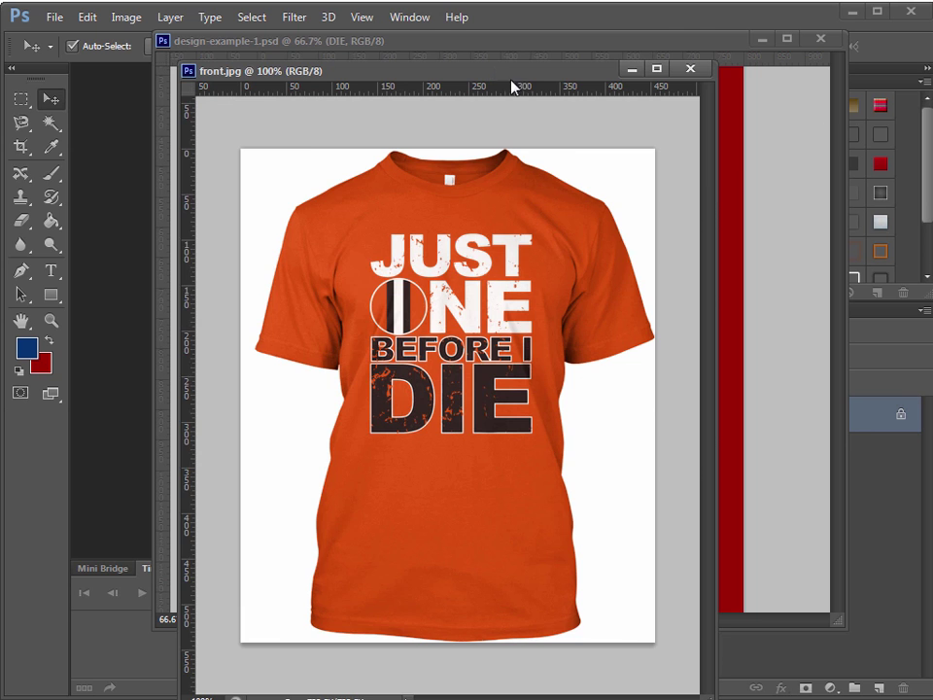
{"action": "key", "text": "ctrl+w"}
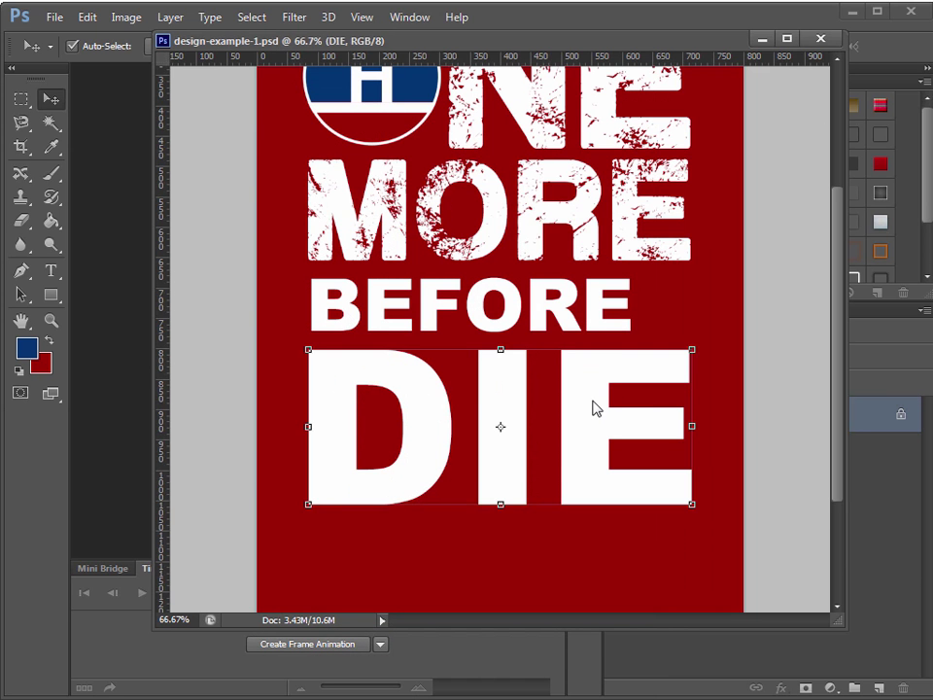
Recolour the BEFORE text with the dark blue sampled from the round H badge.
{"action": "scroll", "coordinate": [579, 479], "scroll_direction": "up", "scroll_amount": 2}
{"action": "left_click", "coordinate": [508, 379]}
{"action": "left_click", "coordinate": [597, 496]}
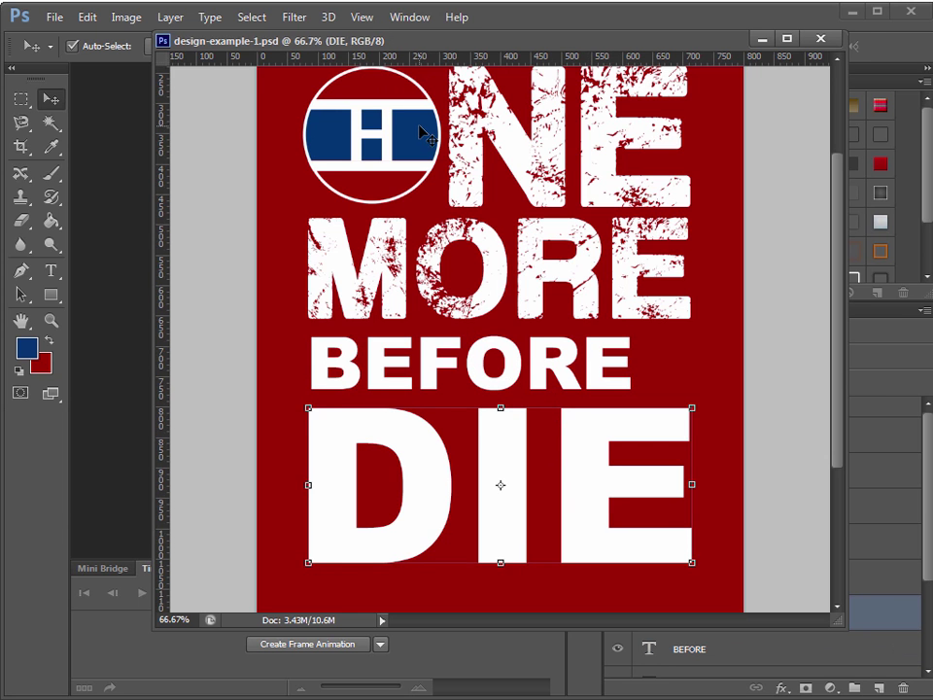
{"action": "left_click", "coordinate": [510, 377]}
{"action": "left_click_drag", "start_coordinate": [686, 44], "coordinate": [563, 60]}
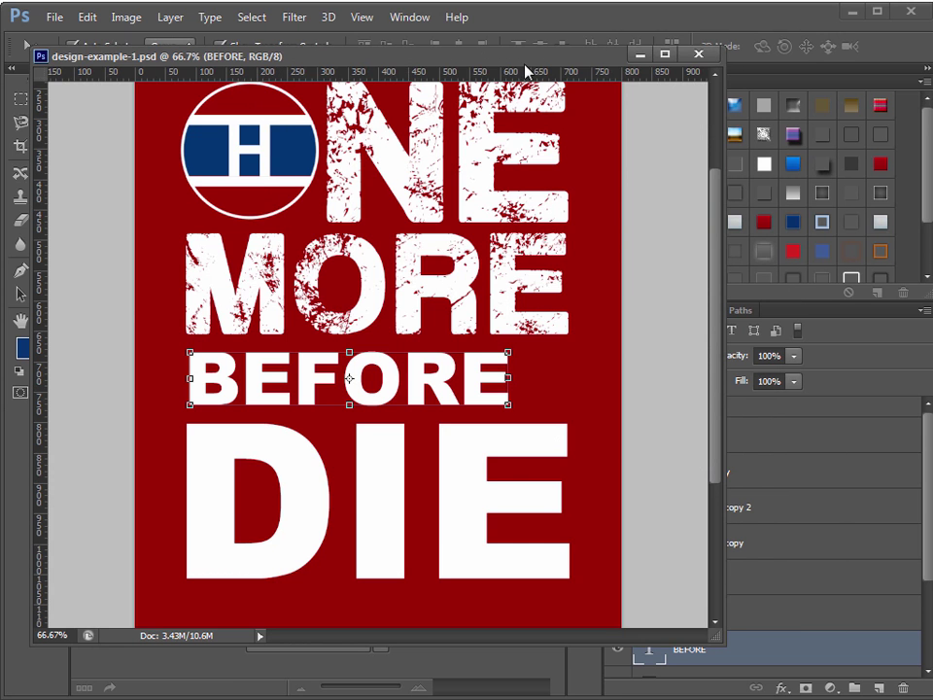
{"action": "double_click", "coordinate": [393, 51]}
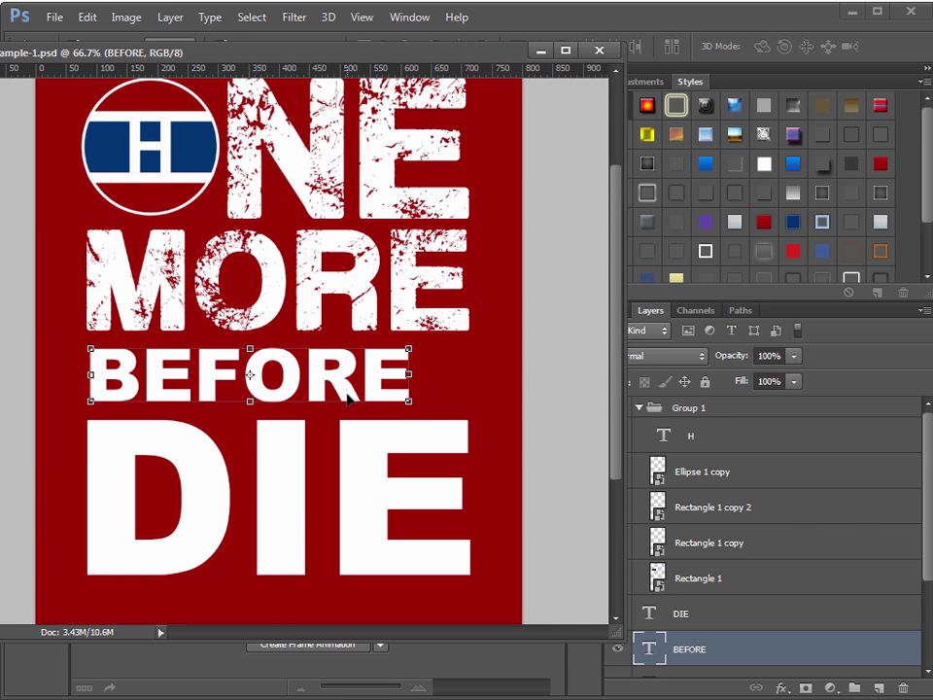
{"action": "left_click", "coordinate": [599, 50]}
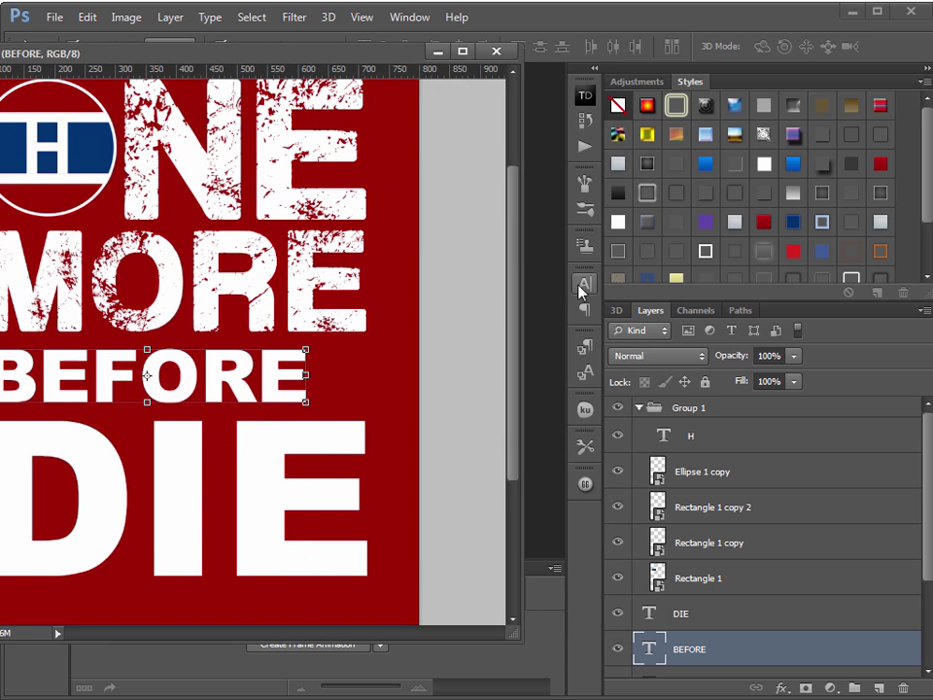
{"action": "left_click", "coordinate": [584, 283]}
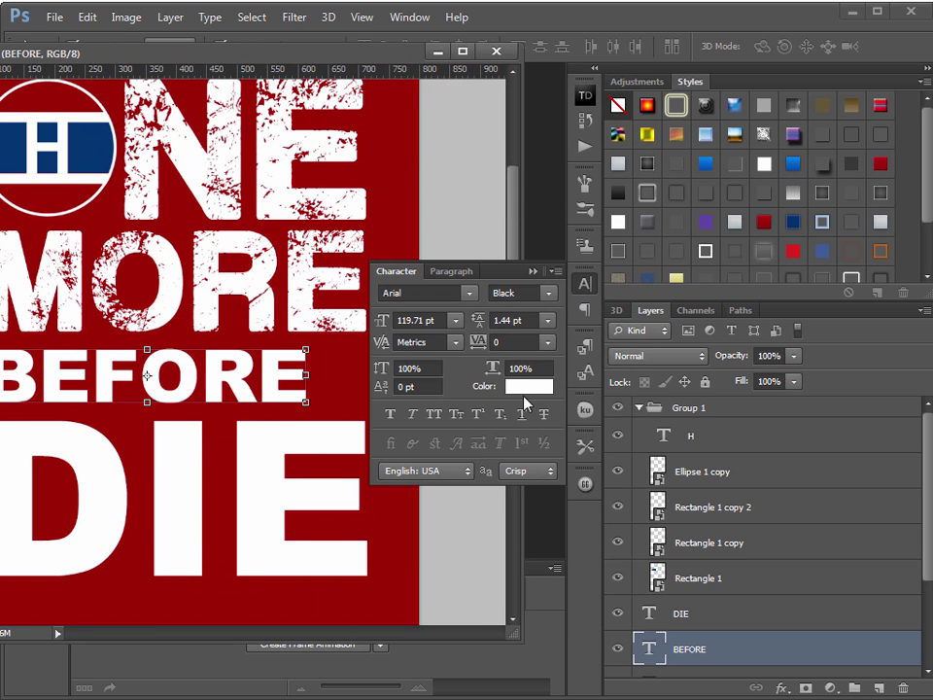
{"action": "left_click", "coordinate": [529, 501]}
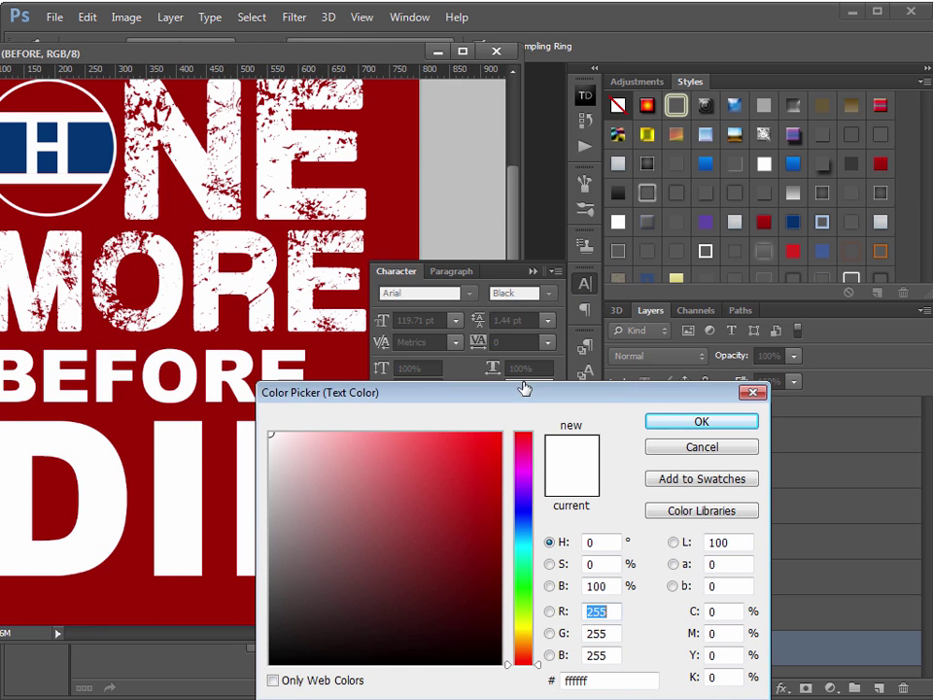
{"action": "left_click", "coordinate": [92, 136]}
{"action": "left_click", "coordinate": [674, 425]}
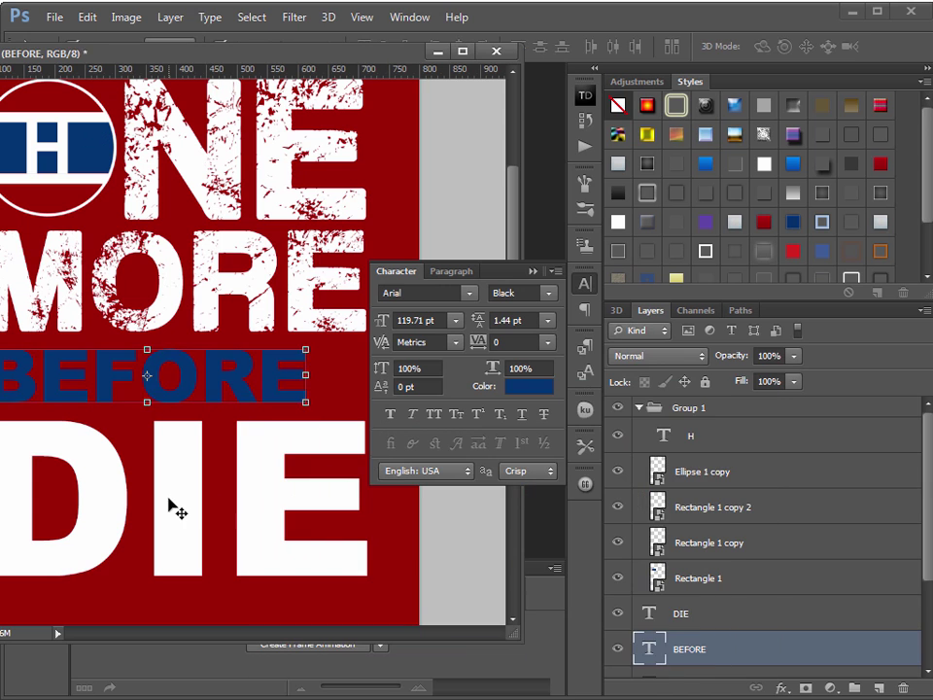
Recolour the DIE text with the blue sampled from BEFORE and save the document.
{"action": "left_click", "coordinate": [176, 509]}
{"action": "left_click", "coordinate": [539, 388]}
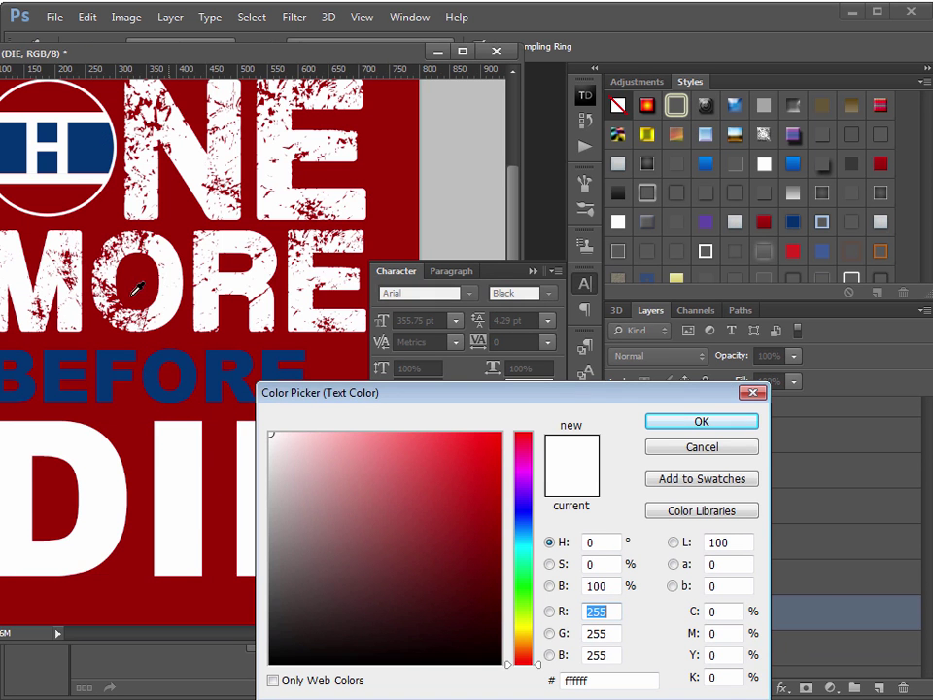
{"action": "left_click", "coordinate": [145, 367]}
{"action": "left_click", "coordinate": [697, 424]}
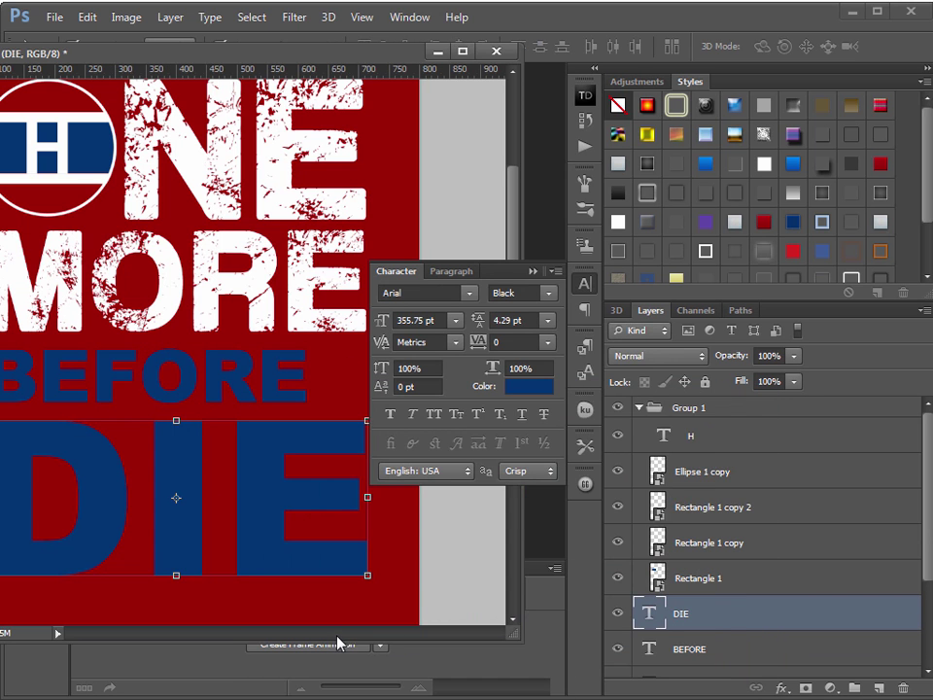
{"action": "left_click", "coordinate": [438, 50]}
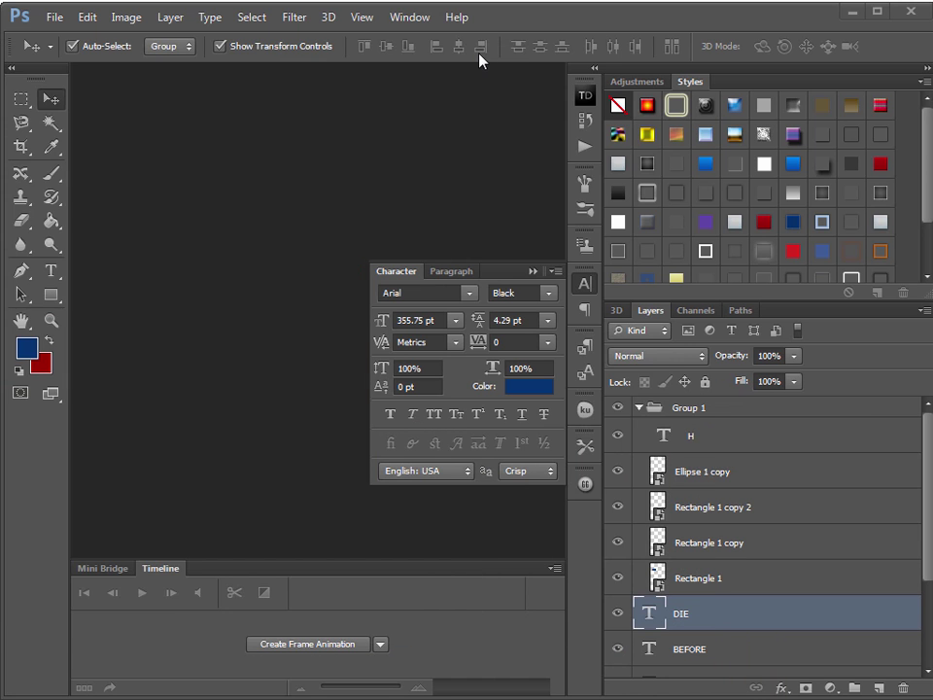
{"action": "left_click", "coordinate": [533, 272]}
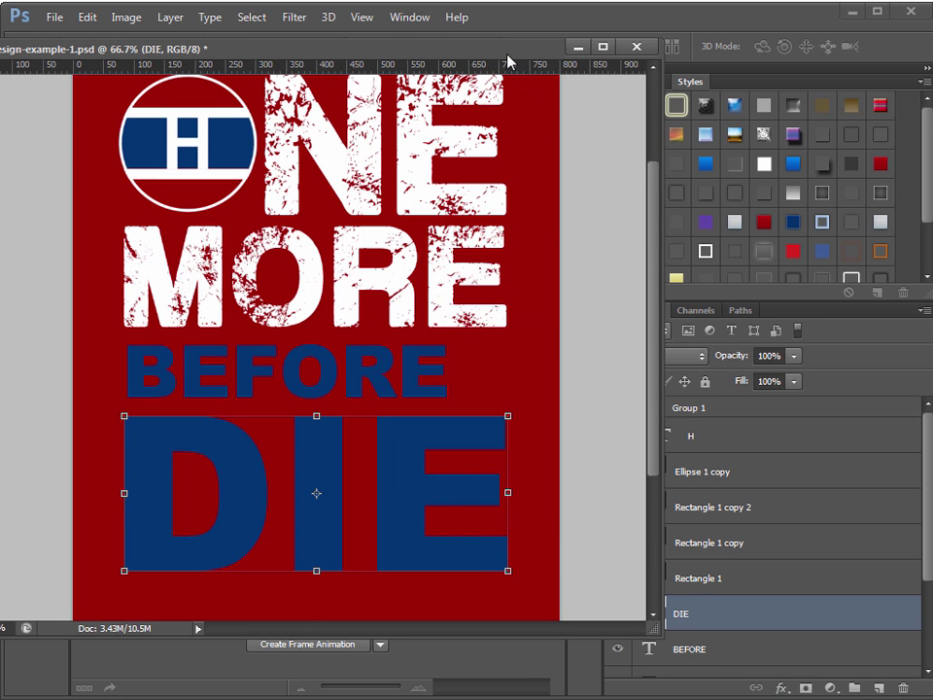
{"action": "left_click_drag", "start_coordinate": [506, 55], "coordinate": [542, 51]}
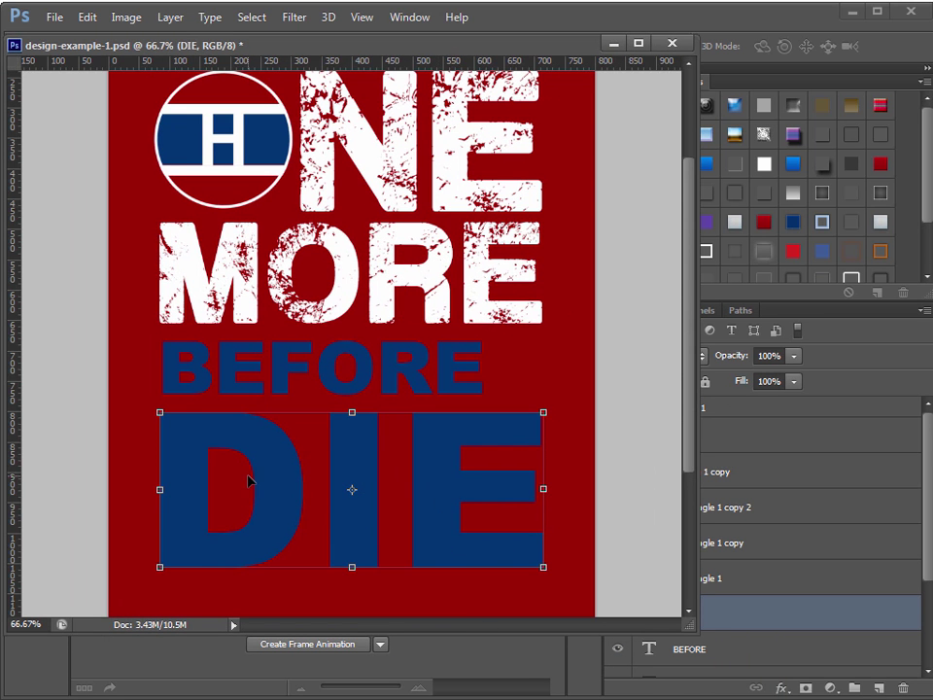
{"action": "left_click_drag", "start_coordinate": [522, 56], "coordinate": [337, 60]}
{"action": "key", "text": "ctrl+s"}
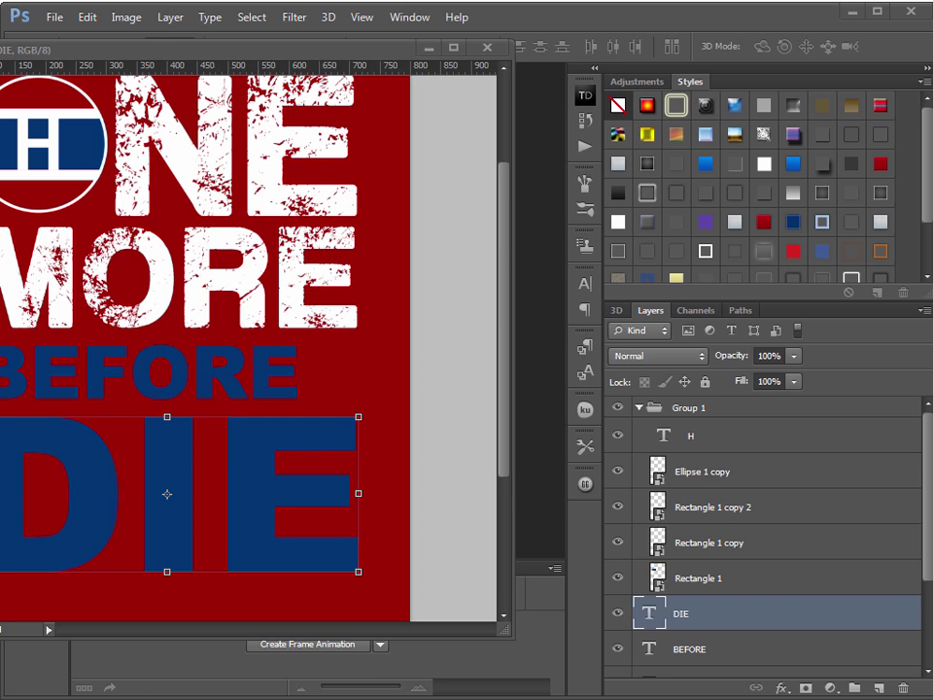
Switch to the finished design in design-1.psd and show its Layer 0 and red Rectangle 1 background.
{"action": "key", "text": "ctrl+Tab"}
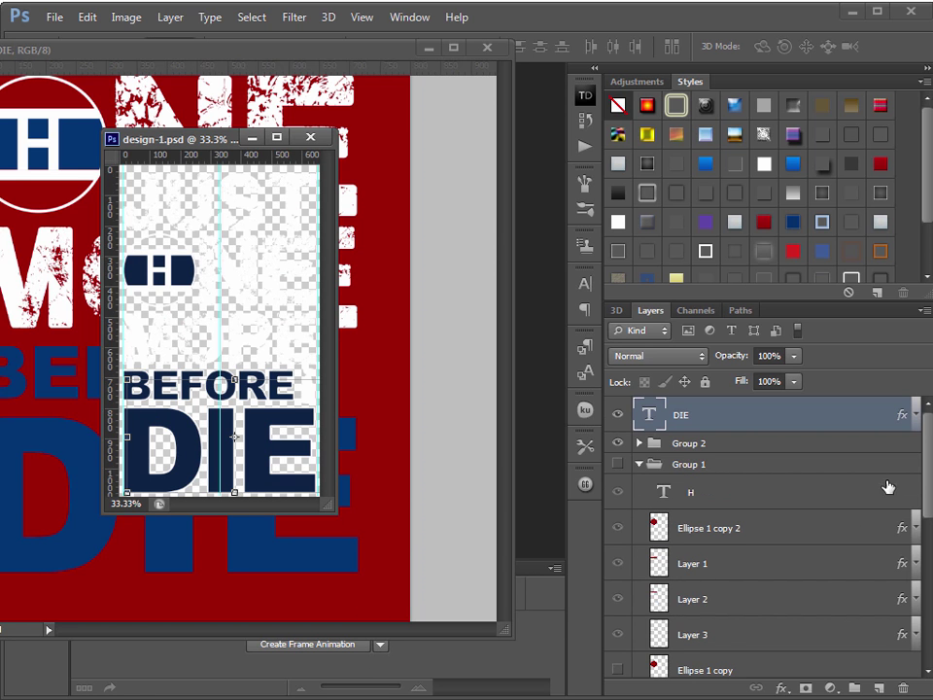
{"action": "scroll", "coordinate": [889, 485], "scroll_direction": "down", "scroll_amount": 5}
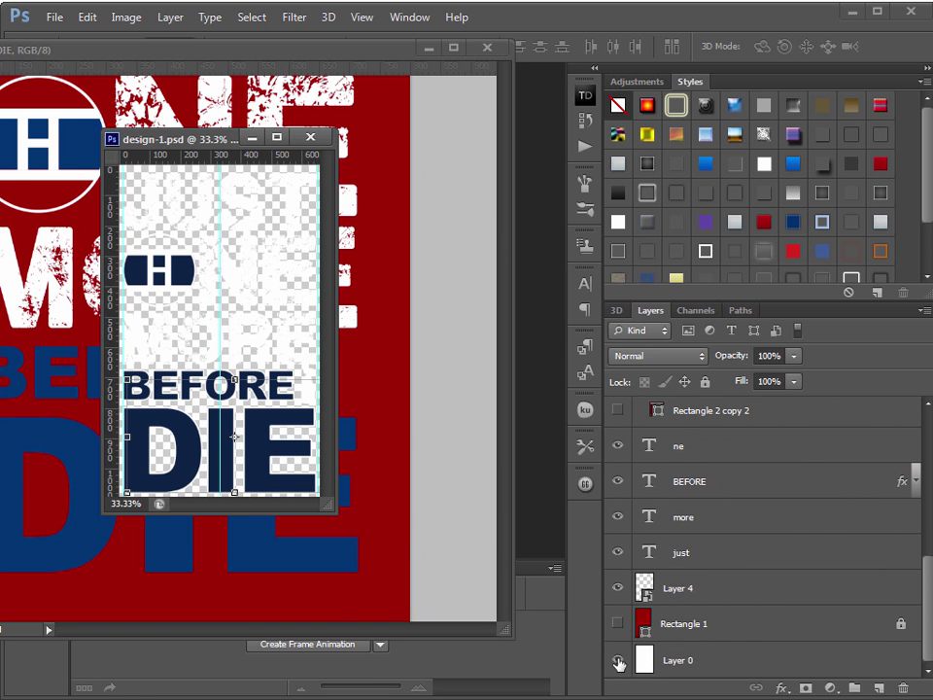
{"action": "left_click", "coordinate": [617, 660]}
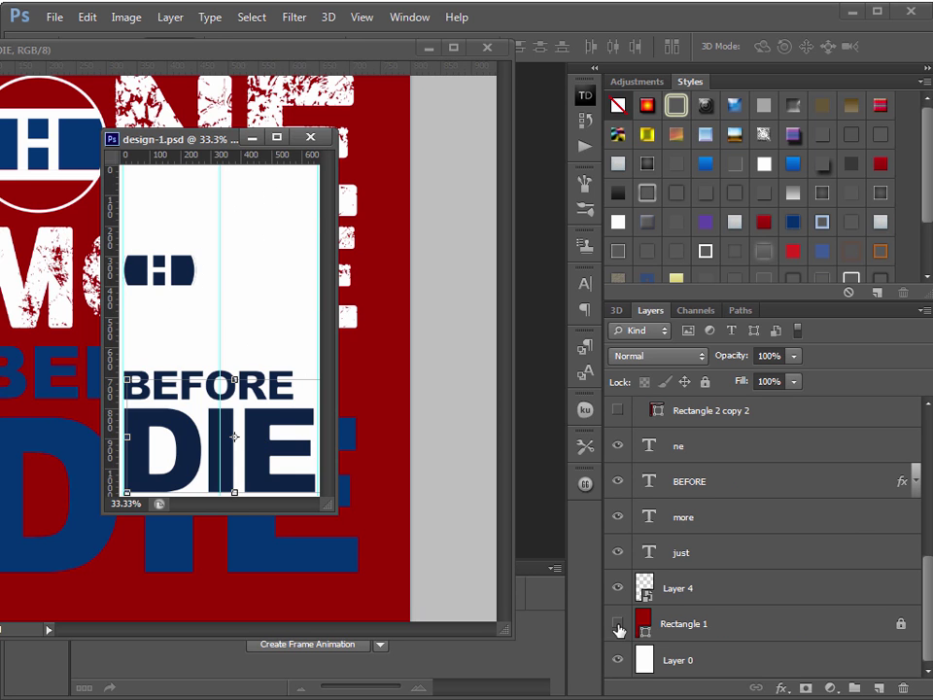
{"action": "left_click", "coordinate": [617, 623]}
{"action": "left_click", "coordinate": [253, 439]}
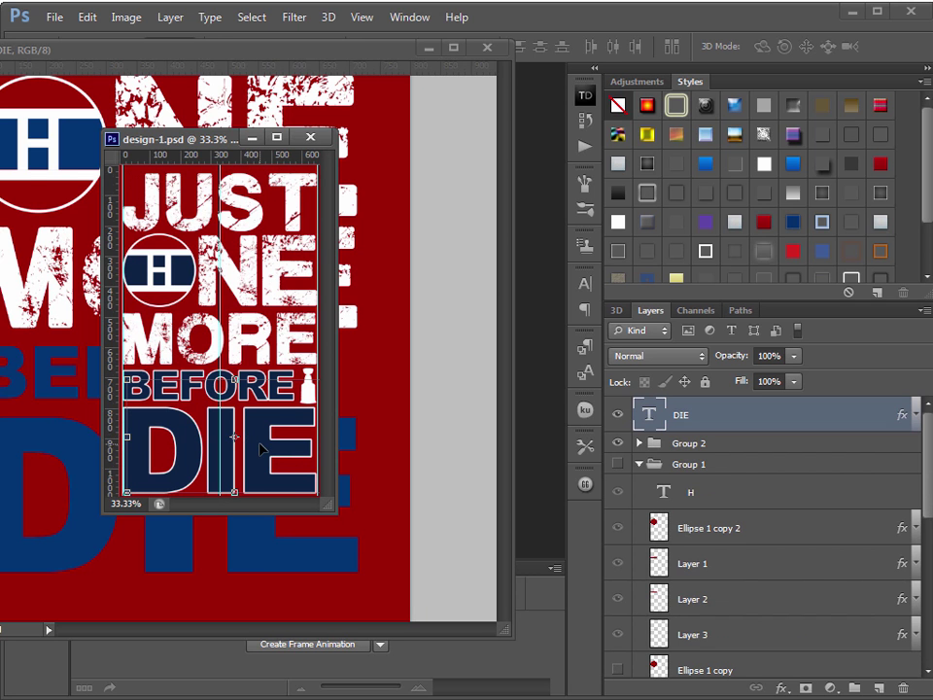
Check the character settings of the DIE text in design-1.psd, then return to design-example-1.psd.
{"action": "left_click_drag", "start_coordinate": [230, 140], "coordinate": [36, 134]}
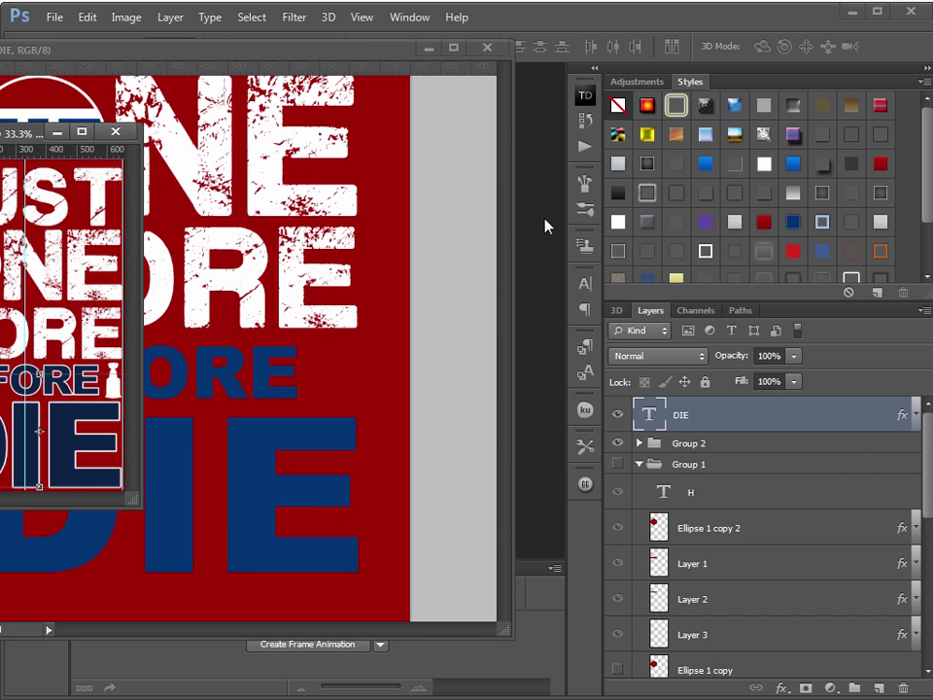
{"action": "left_click", "coordinate": [583, 284]}
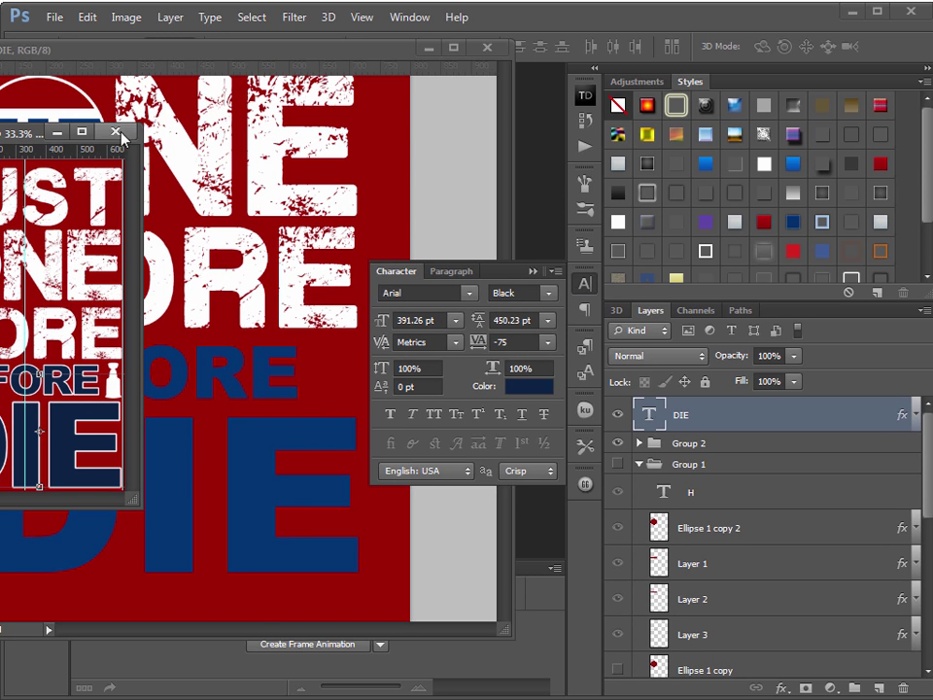
{"action": "left_click", "coordinate": [119, 135]}
{"action": "left_click", "coordinate": [585, 264]}
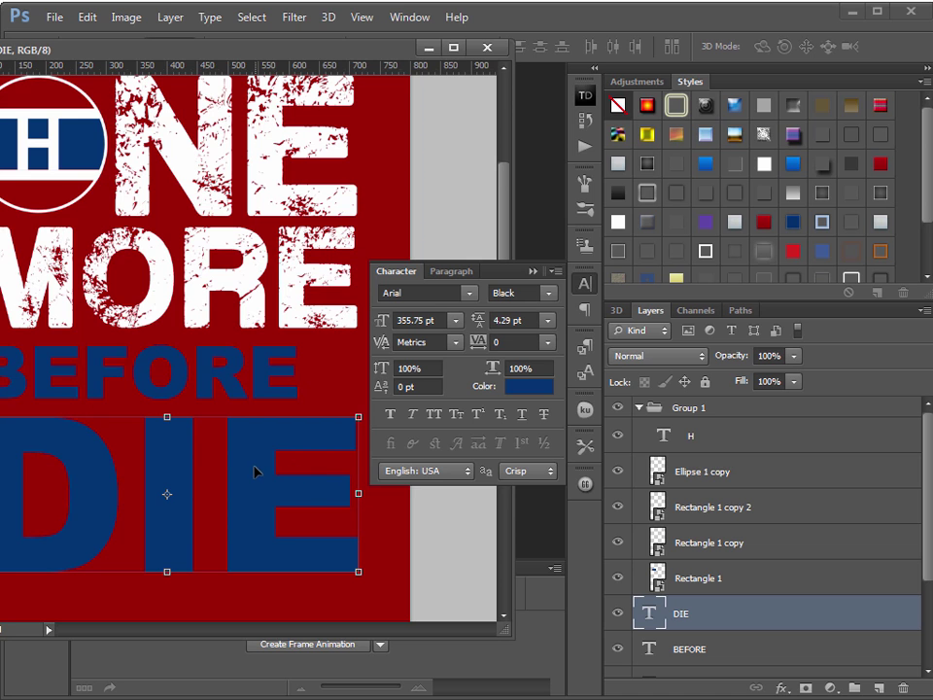
Set the tracking of both the DIE and BEFORE texts to -75.
{"action": "left_click", "coordinate": [548, 342]}
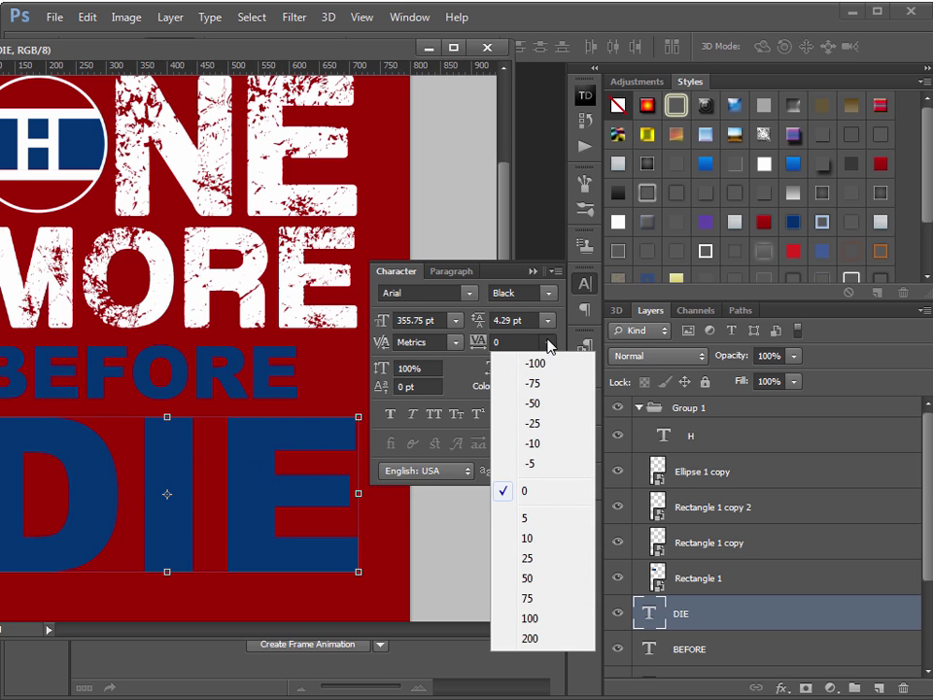
{"action": "left_click", "coordinate": [539, 383]}
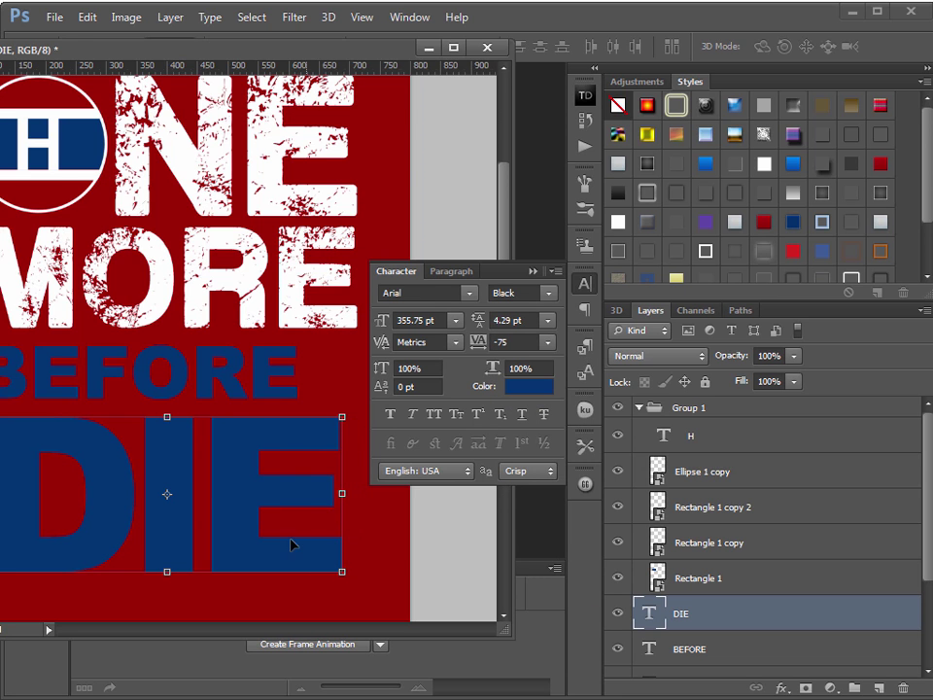
{"action": "left_click", "coordinate": [233, 392]}
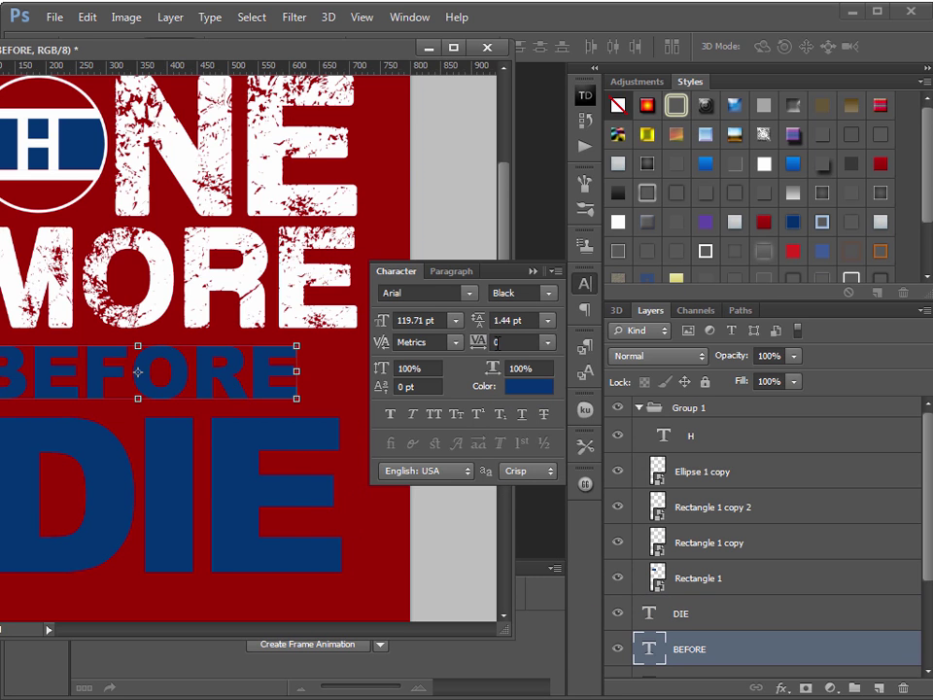
{"action": "left_click", "coordinate": [550, 342]}
{"action": "left_click", "coordinate": [544, 387]}
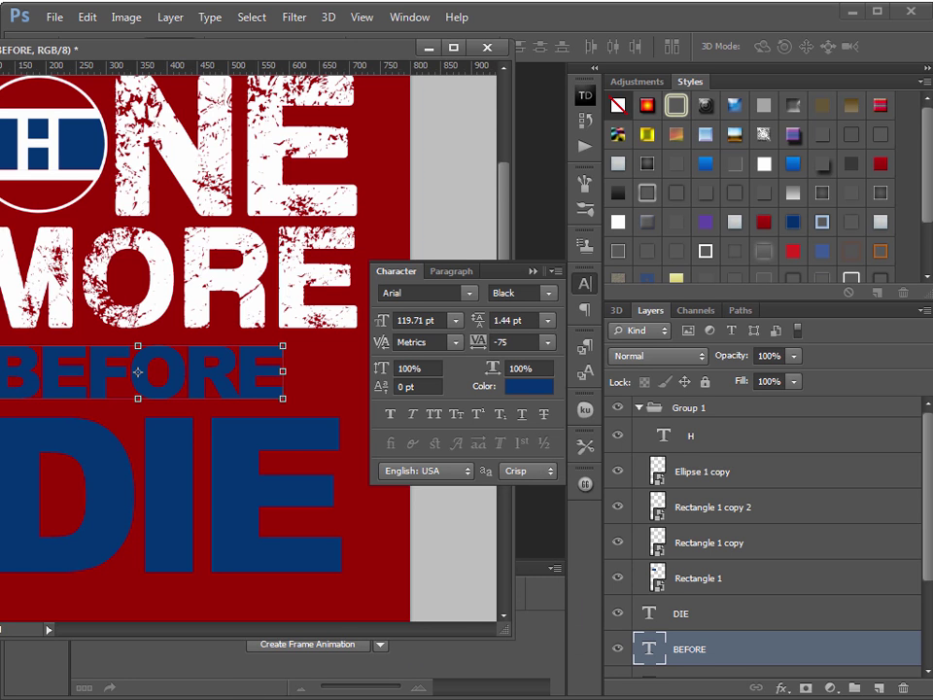
{"action": "scroll", "coordinate": [762, 534], "scroll_direction": "down", "scroll_amount": 3}
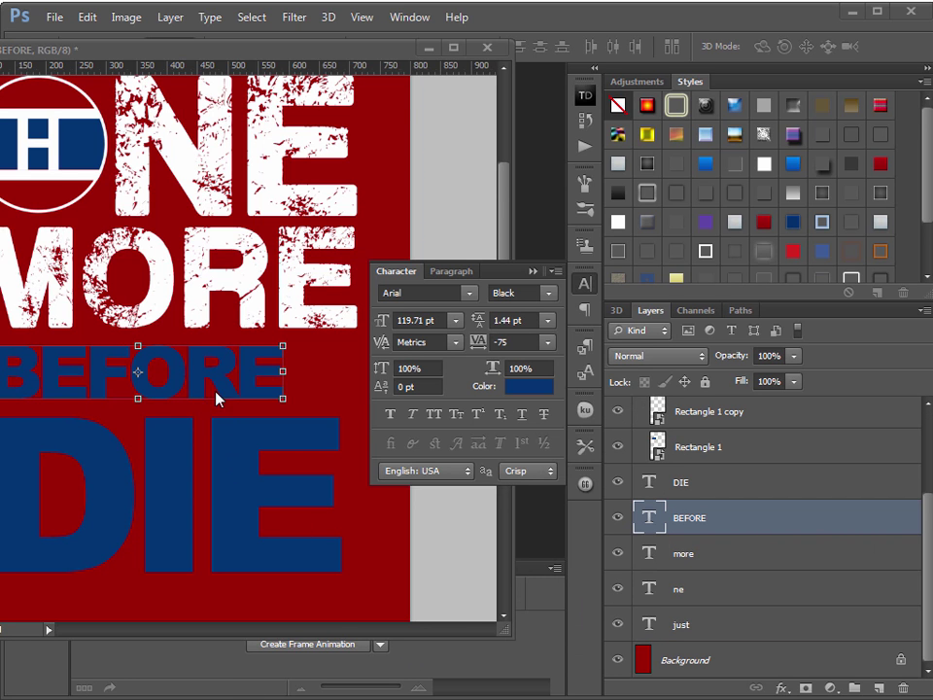
Set the tracking of the BEFORE text to -50 and hide the character settings.
{"action": "left_click", "coordinate": [547, 342]}
{"action": "left_click", "coordinate": [557, 405]}
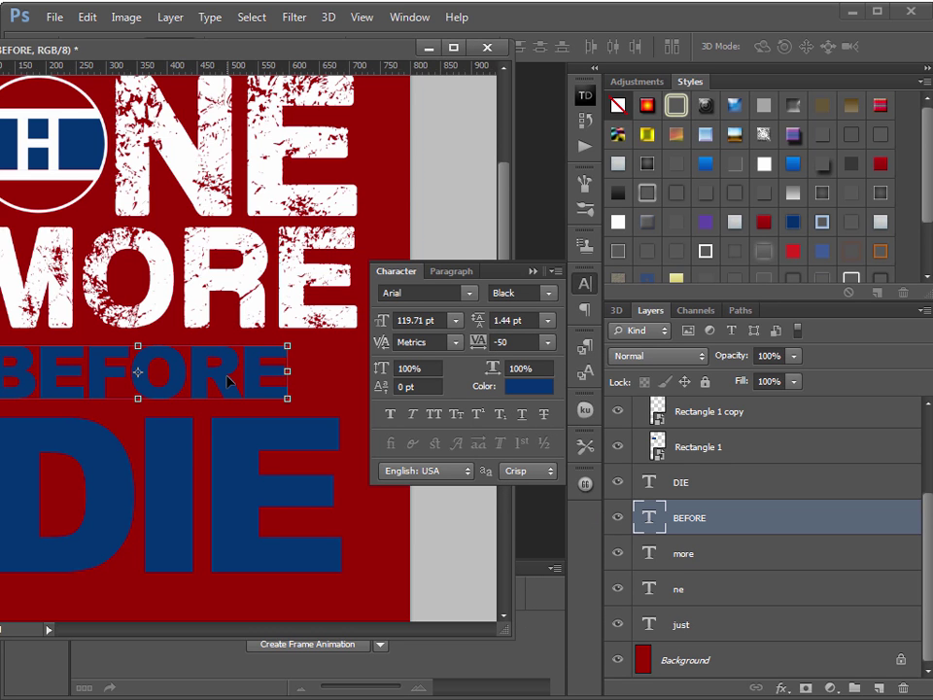
{"action": "left_click", "coordinate": [533, 271]}
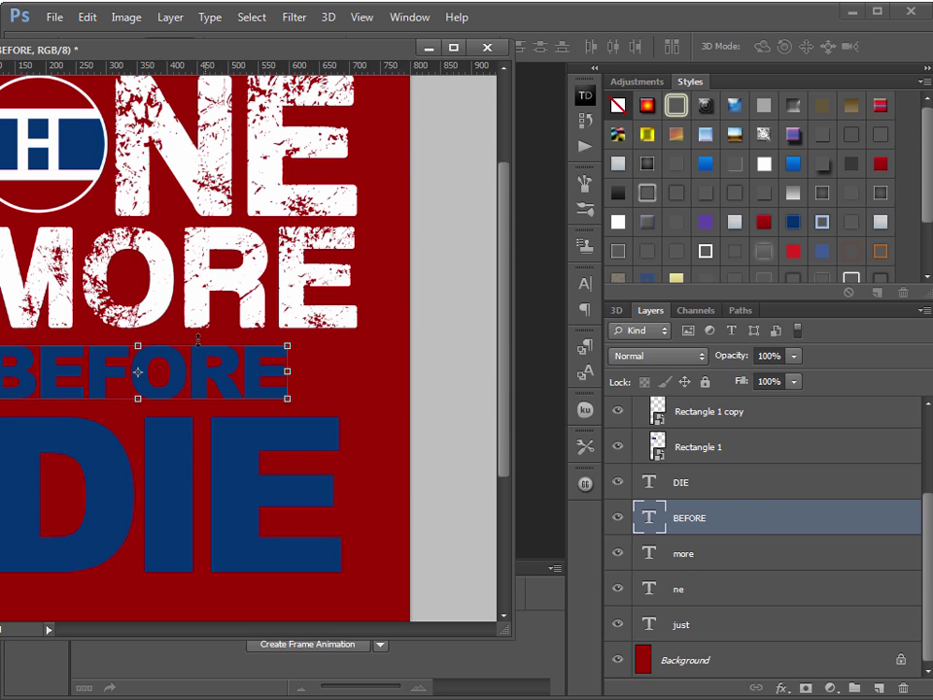
Add a Stroke effect to the BEFORE text layer and set its colour to white (ffffff).
{"action": "double_click", "coordinate": [733, 520]}
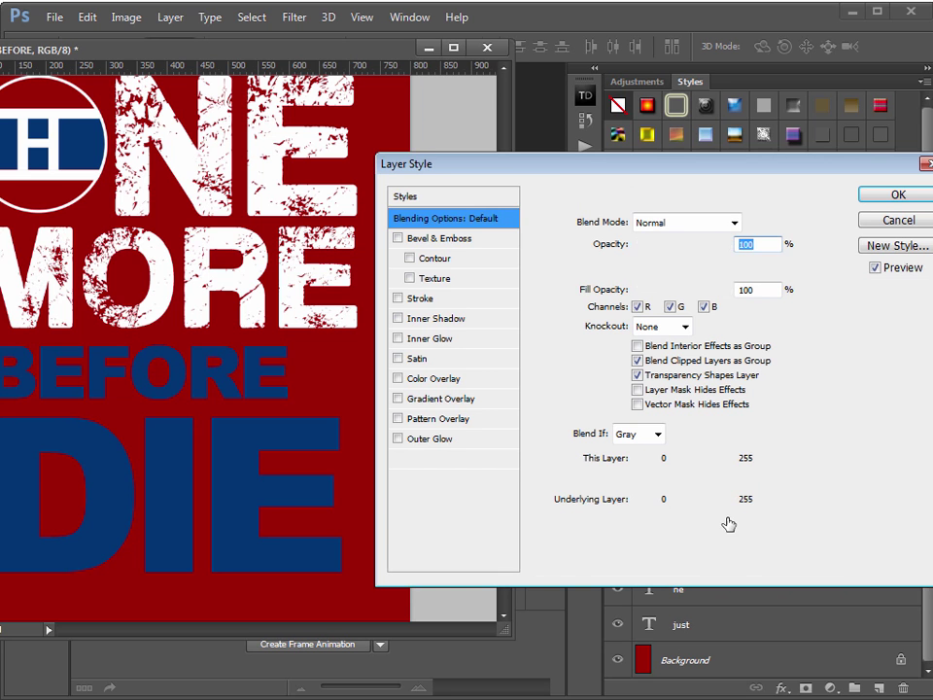
{"action": "left_click", "coordinate": [445, 299]}
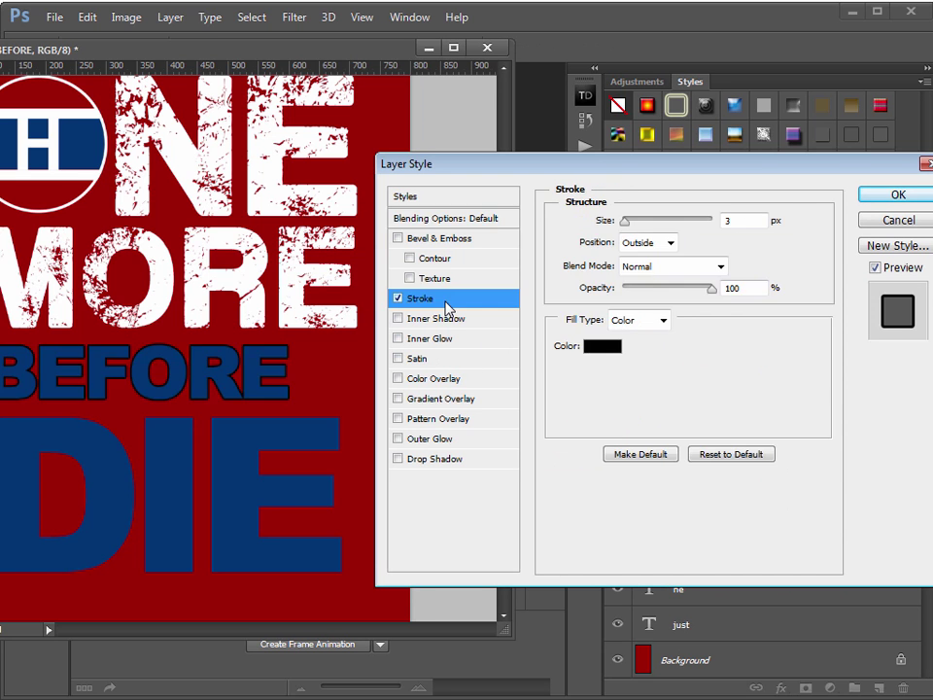
{"action": "left_click_drag", "start_coordinate": [782, 169], "coordinate": [614, 235]}
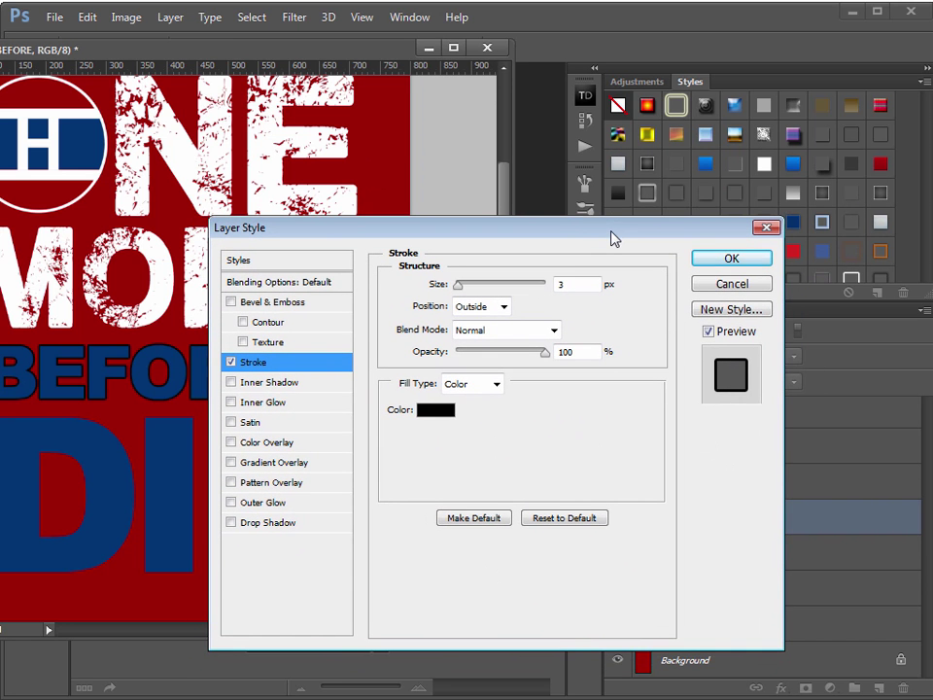
{"action": "left_click", "coordinate": [437, 409]}
{"action": "left_click_drag", "start_coordinate": [346, 501], "coordinate": [254, 408]}
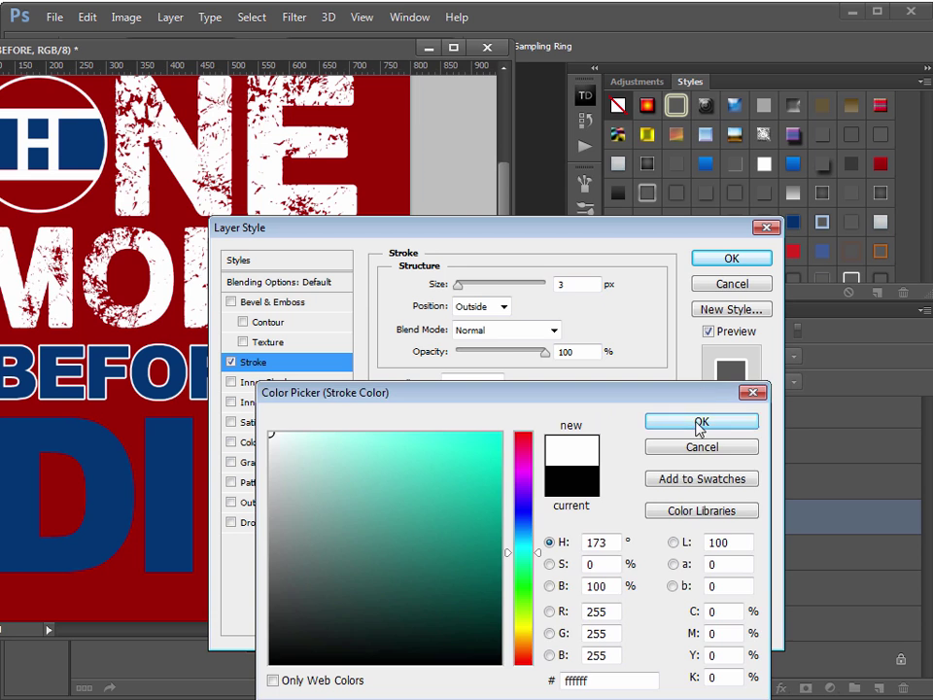
{"action": "left_click", "coordinate": [702, 421]}
Compare the Inside, Outside and Center stroke positions on the BEFORE text and settle on Center.
{"action": "left_click", "coordinate": [500, 306]}
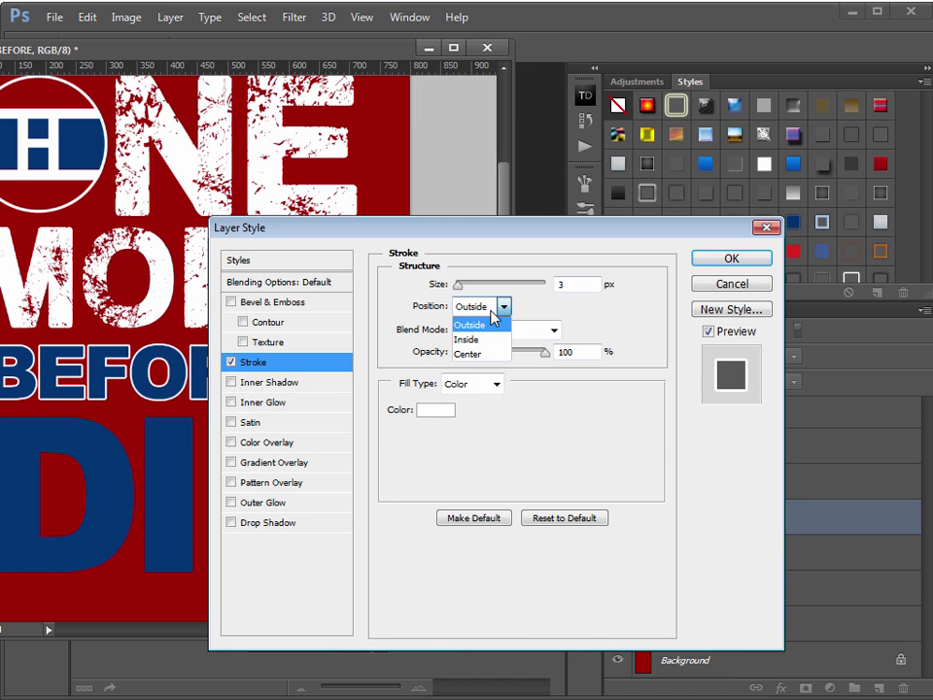
{"action": "left_click", "coordinate": [473, 356]}
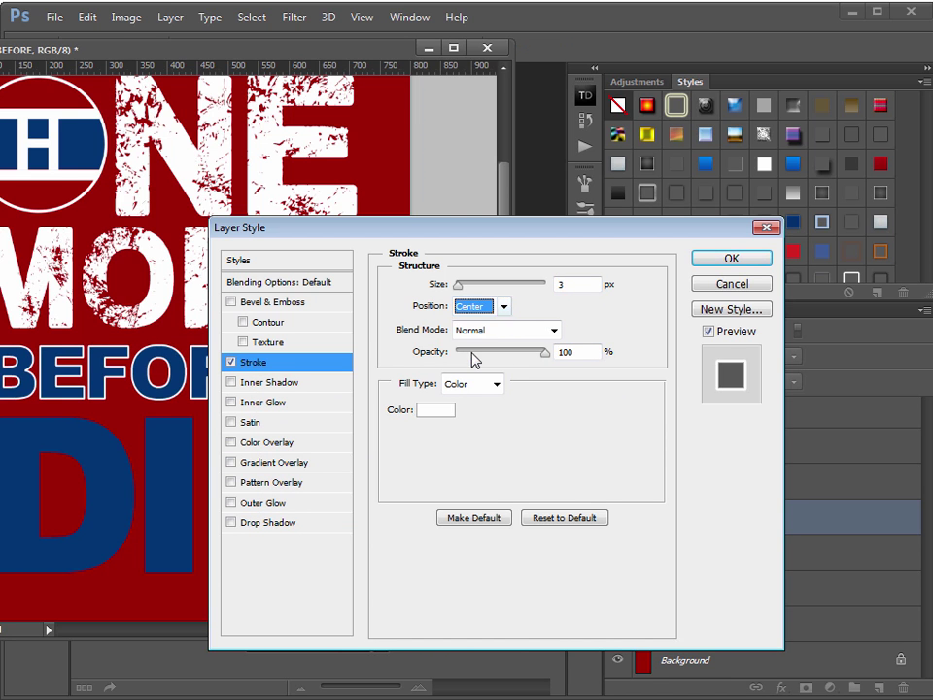
{"action": "left_click_drag", "start_coordinate": [515, 229], "coordinate": [645, 223]}
{"action": "left_click", "coordinate": [633, 302]}
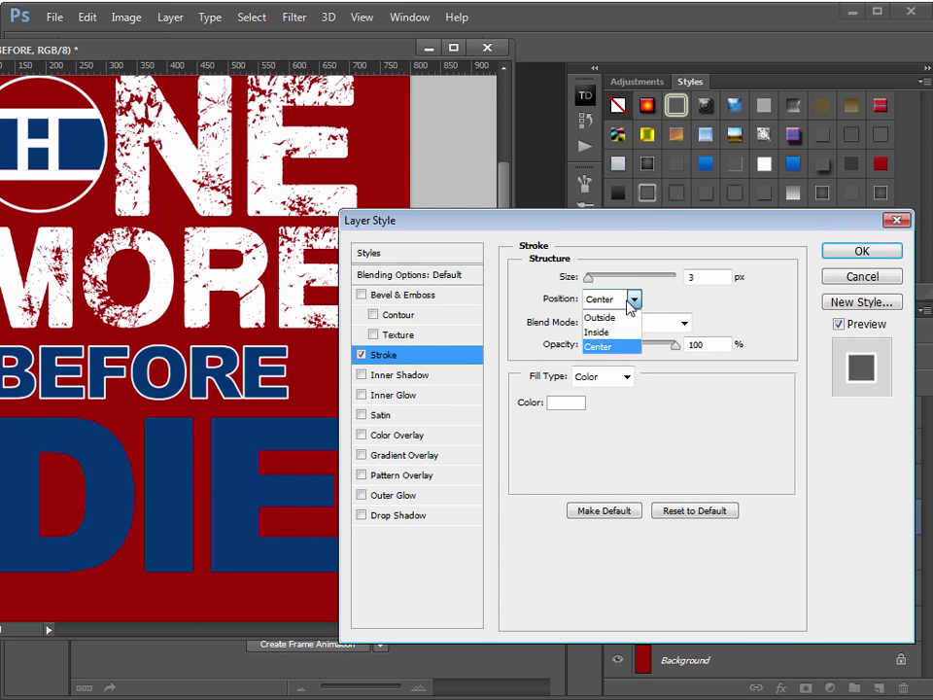
{"action": "left_click", "coordinate": [626, 332]}
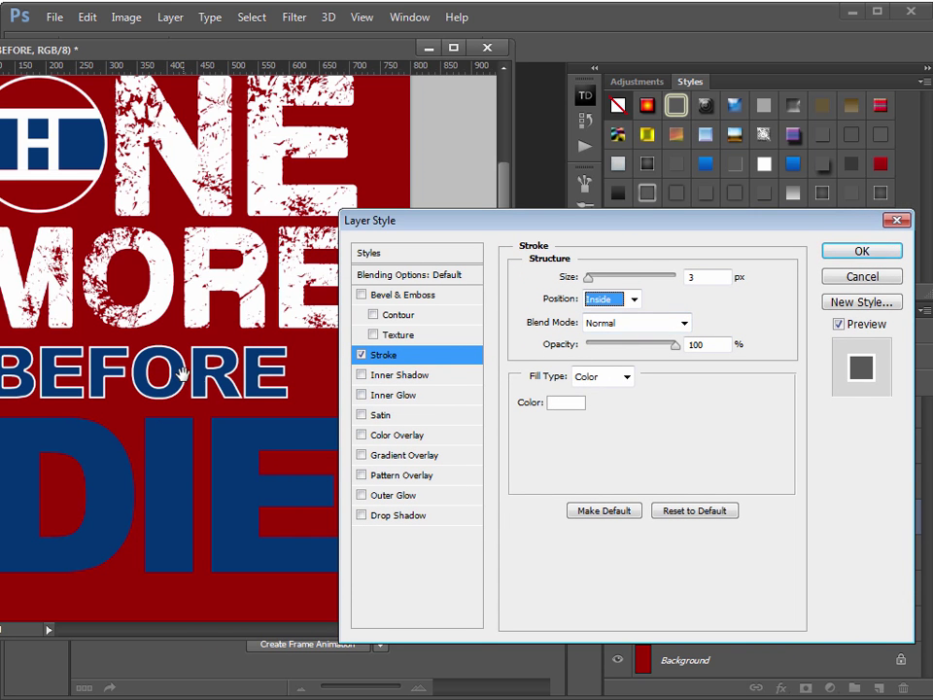
{"action": "left_click", "coordinate": [594, 298]}
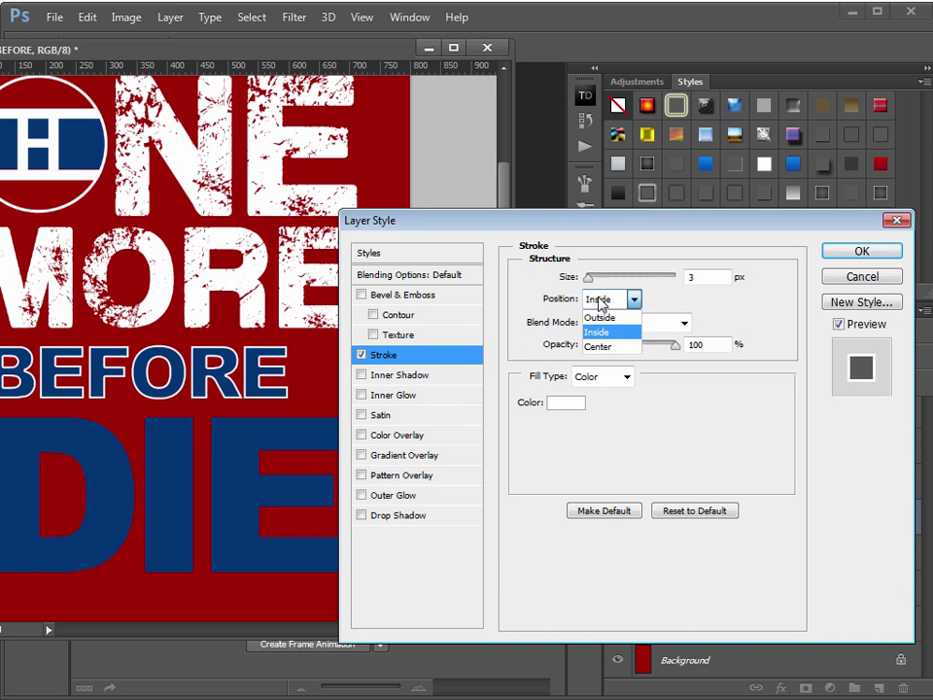
{"action": "left_click", "coordinate": [610, 317]}
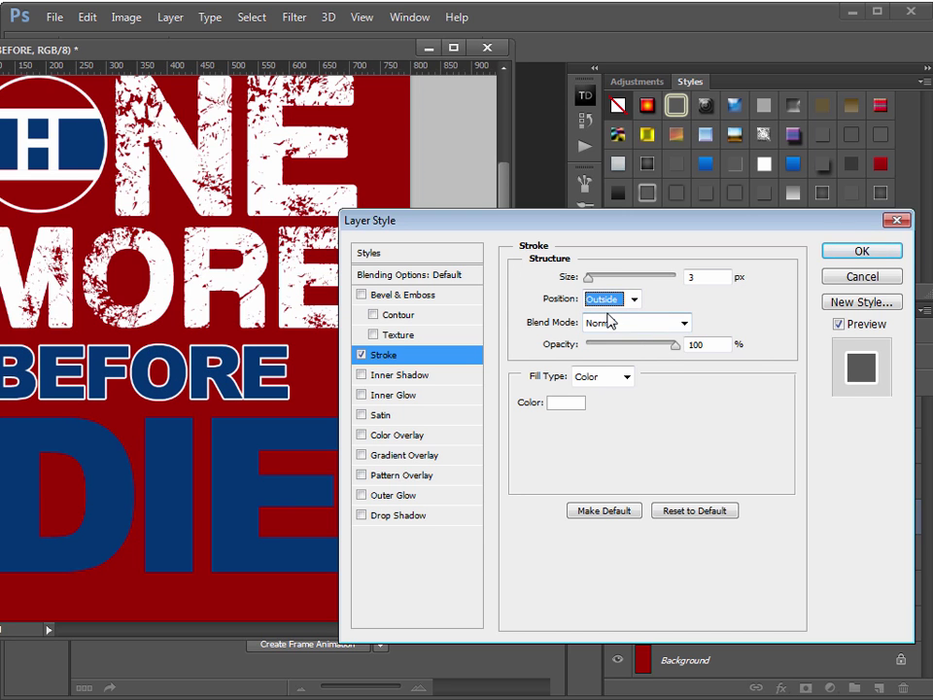
{"action": "left_click", "coordinate": [631, 300]}
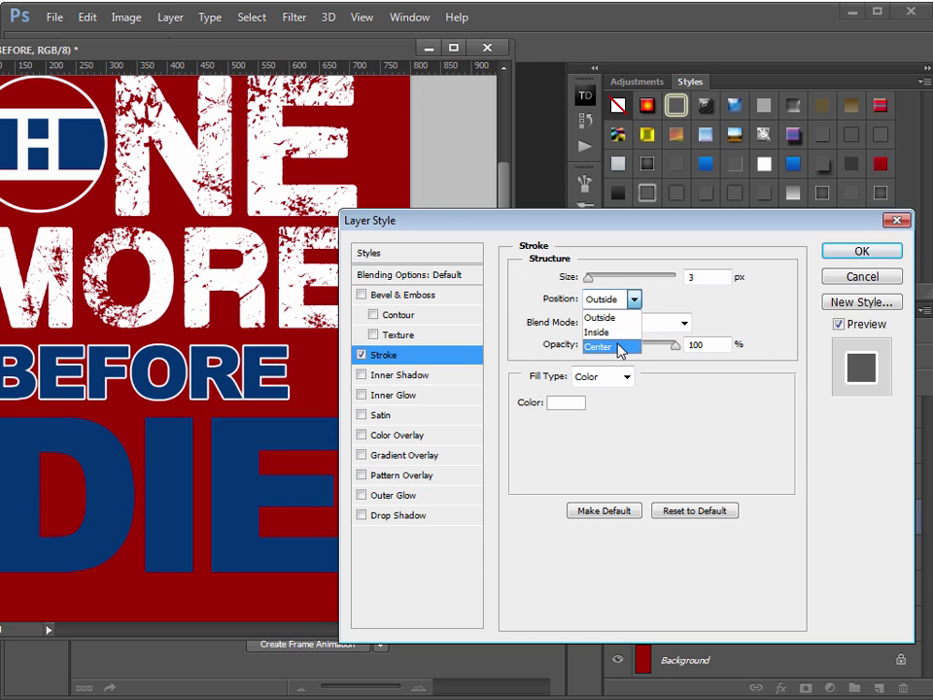
{"action": "left_click", "coordinate": [602, 346]}
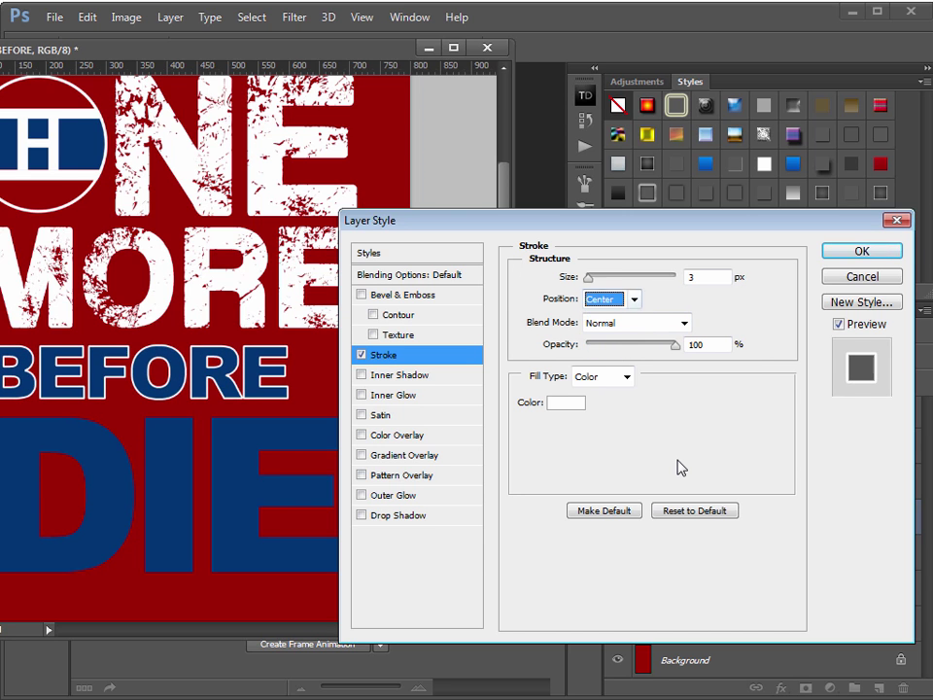
Set the stroke size of the BEFORE text to 4 px and apply the layer style.
{"action": "double_click", "coordinate": [705, 276]}
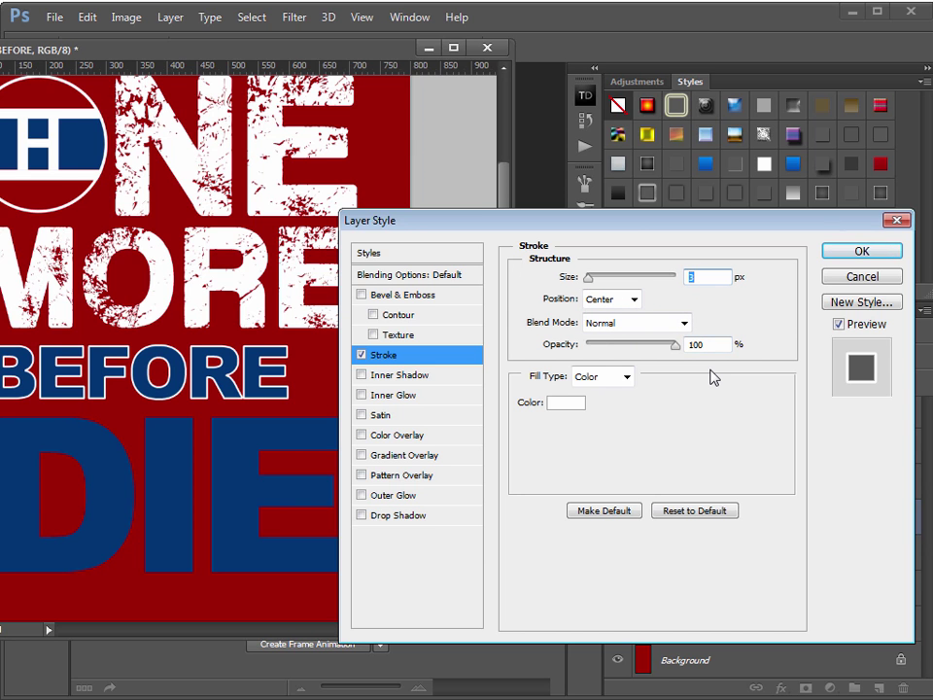
{"action": "type", "text": "4"}
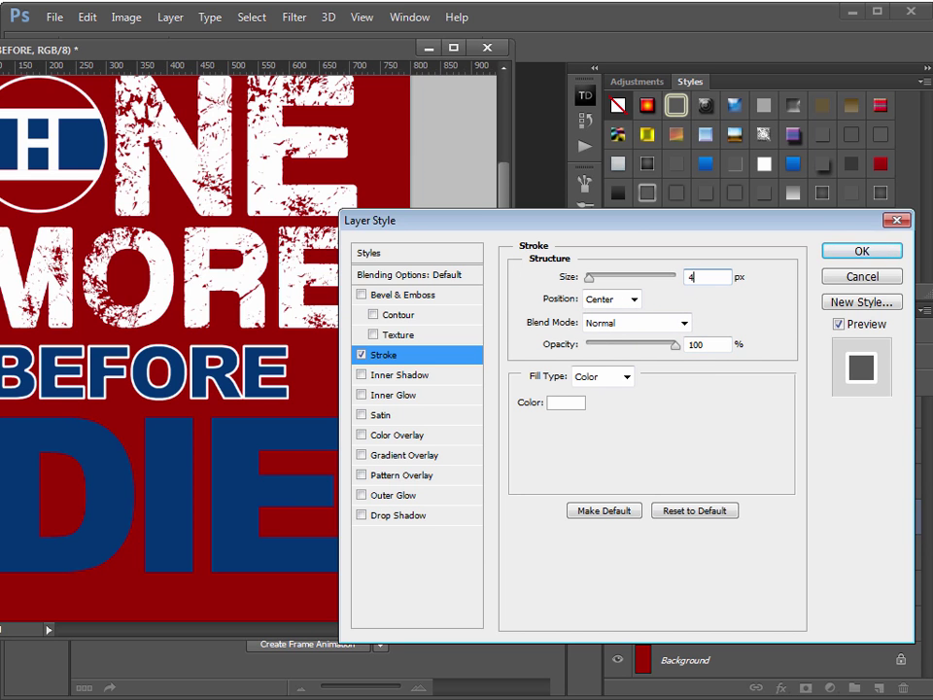
{"action": "key", "text": "Return"}
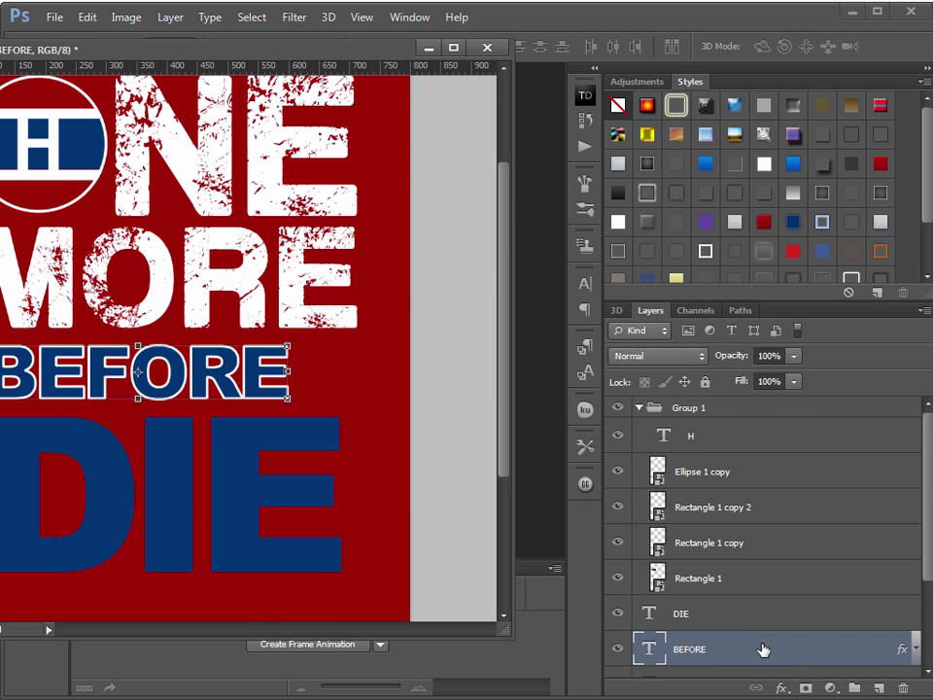
Try a 5 px stroke size on the BEFORE text and put it back to 4 px.
{"action": "double_click", "coordinate": [763, 649]}
{"action": "left_click", "coordinate": [408, 356]}
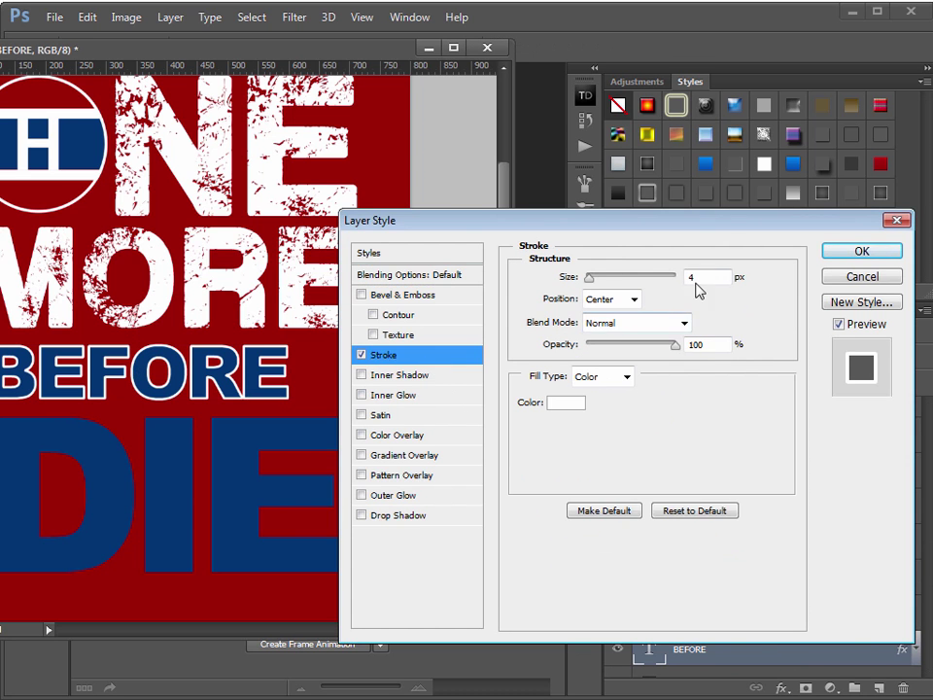
{"action": "type", "text": "5"}
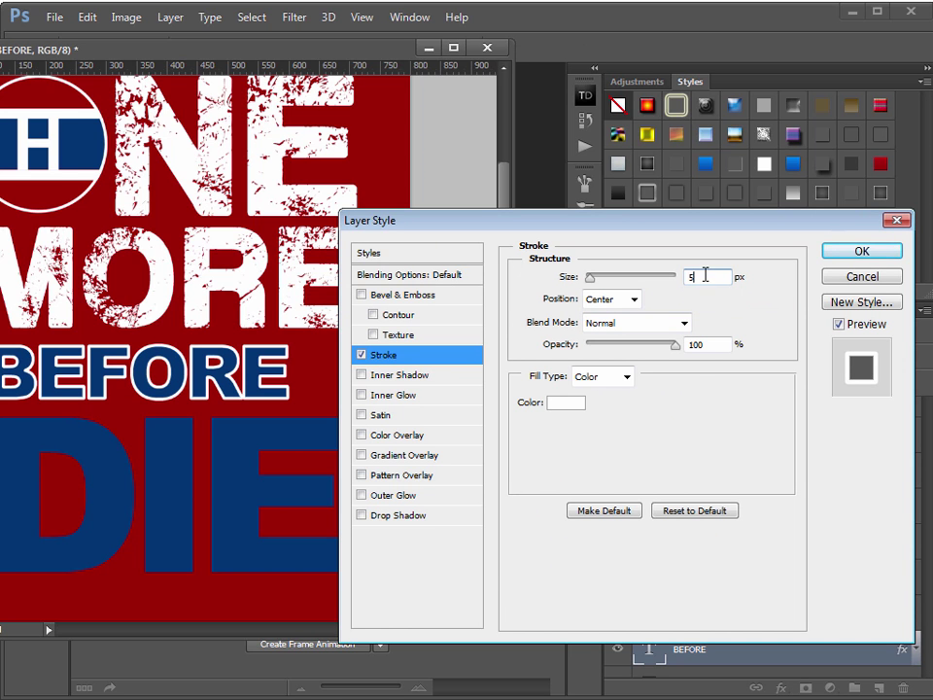
{"action": "type", "text": "4"}
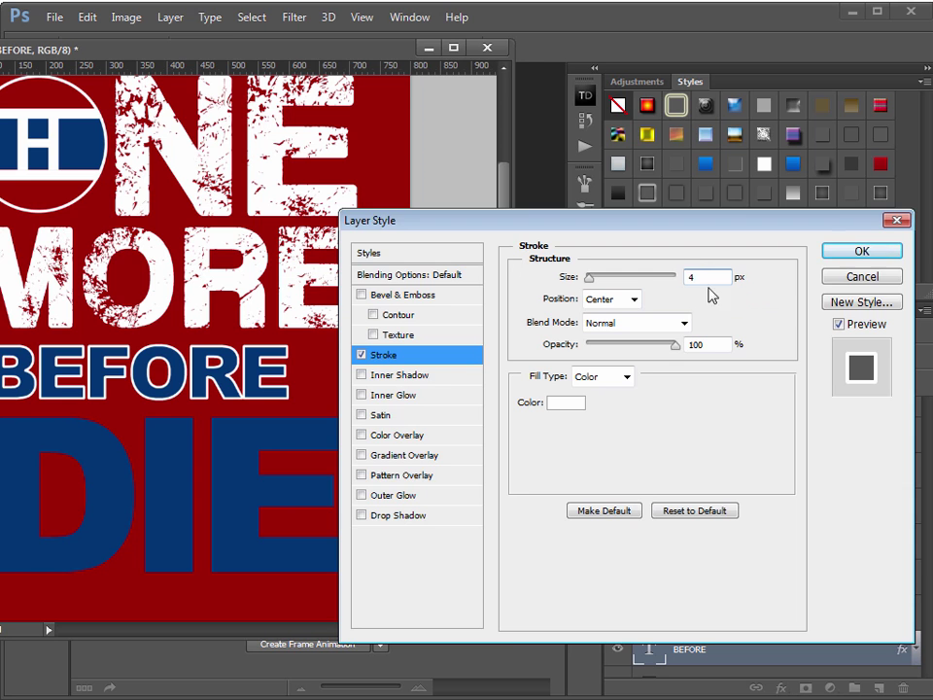
{"action": "left_click", "coordinate": [847, 258]}
Add a Stroke effect to the DIE text layer with Center position and a size of 5 px.
{"action": "left_click", "coordinate": [266, 550]}
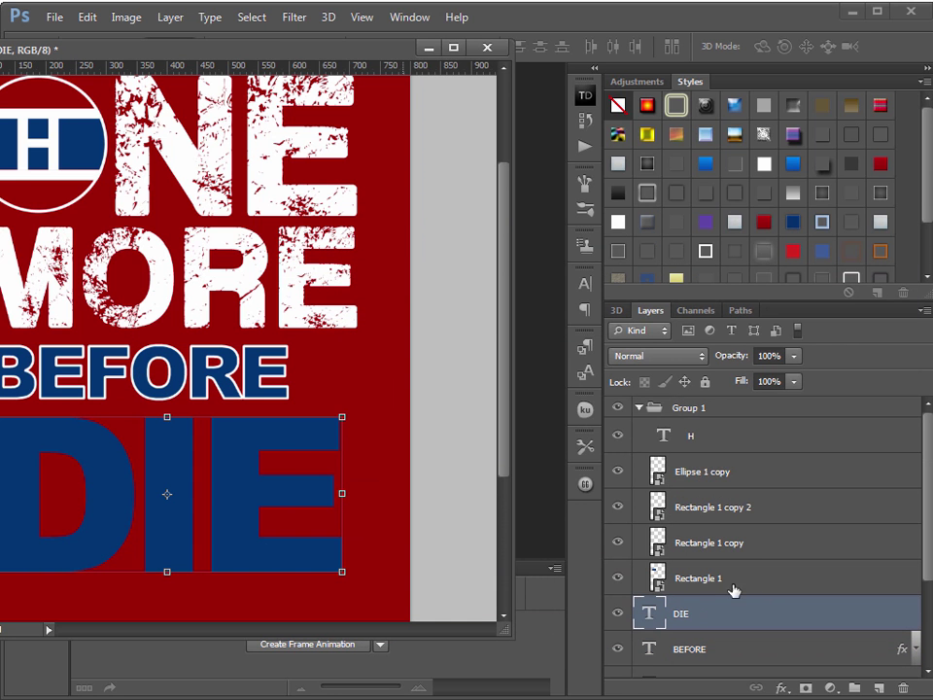
{"action": "double_click", "coordinate": [733, 612]}
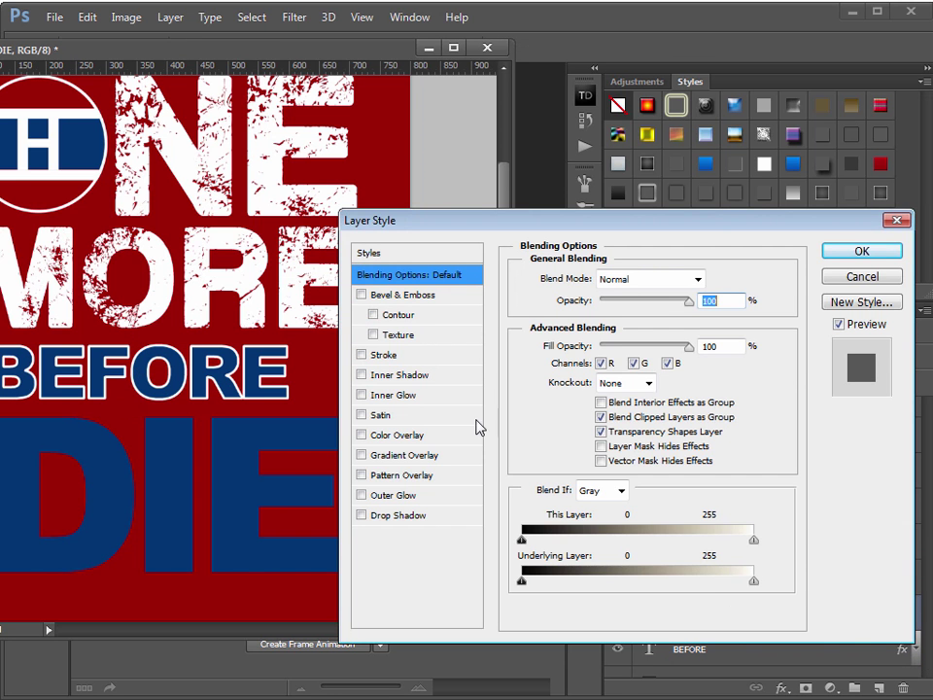
{"action": "left_click", "coordinate": [389, 355]}
{"action": "left_click", "coordinate": [622, 299]}
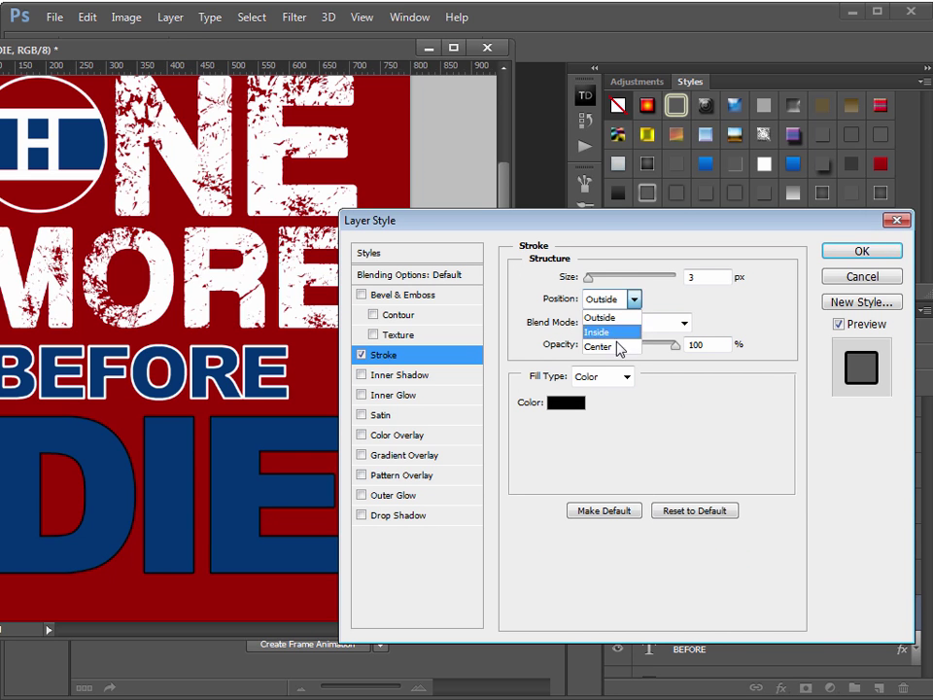
{"action": "left_click", "coordinate": [614, 342]}
{"action": "double_click", "coordinate": [692, 277]}
{"action": "type", "text": "5"}
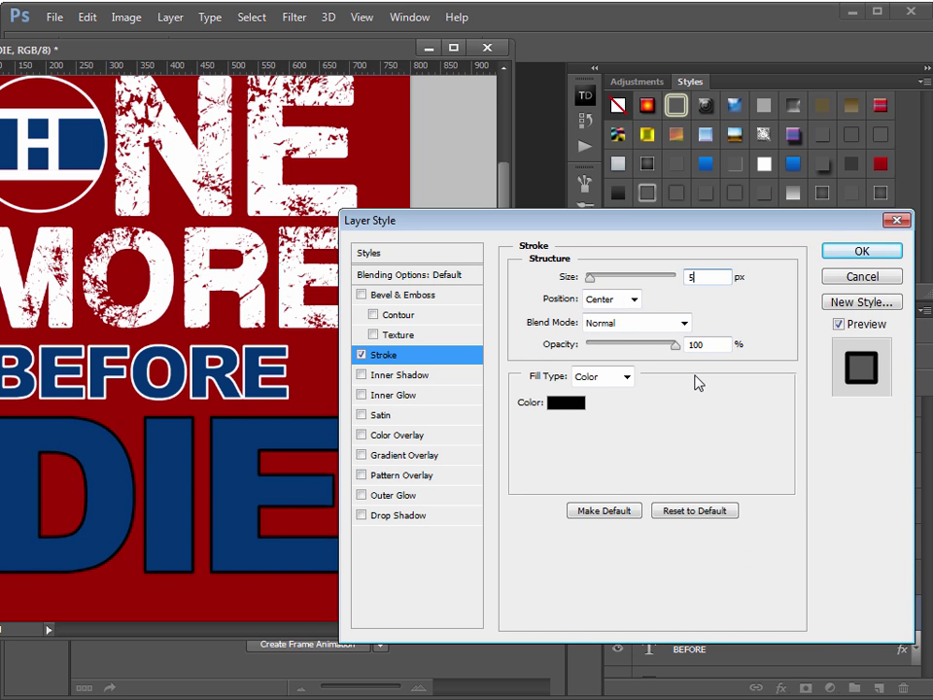
Colour the DIE stroke with the white sampled from the MORE text, apply the style and save the document.
{"action": "left_click", "coordinate": [566, 402]}
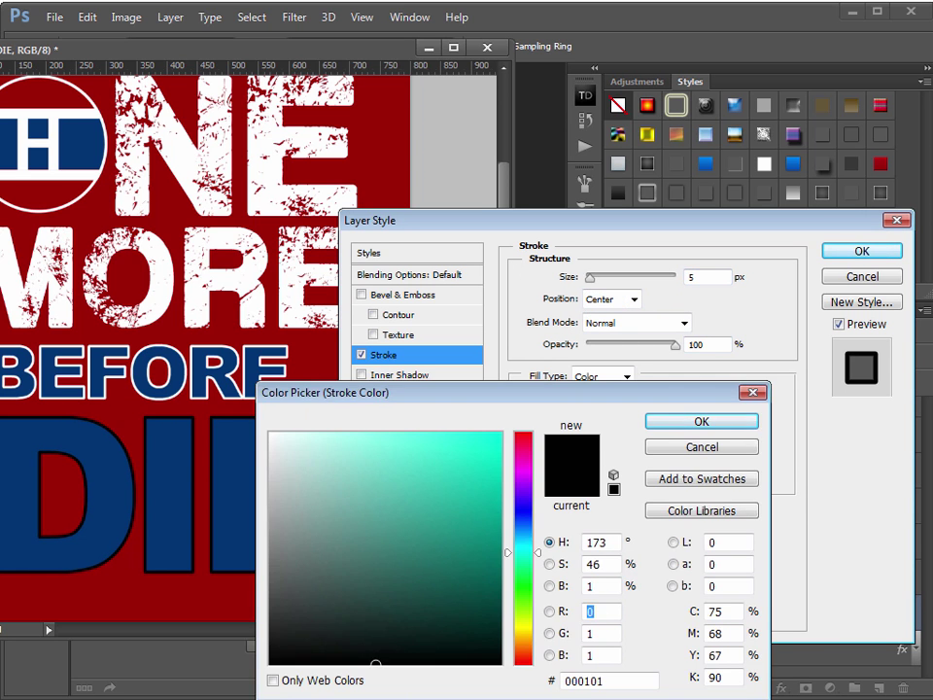
{"action": "left_click", "coordinate": [194, 282]}
{"action": "left_click", "coordinate": [671, 420]}
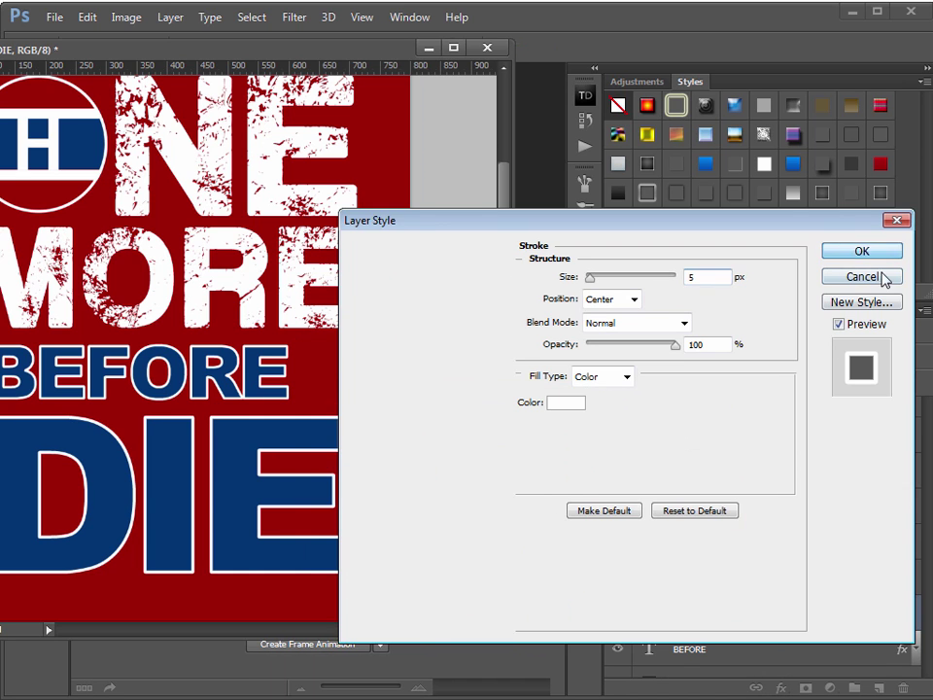
{"action": "key", "text": "Return"}
{"action": "left_click", "coordinate": [450, 481]}
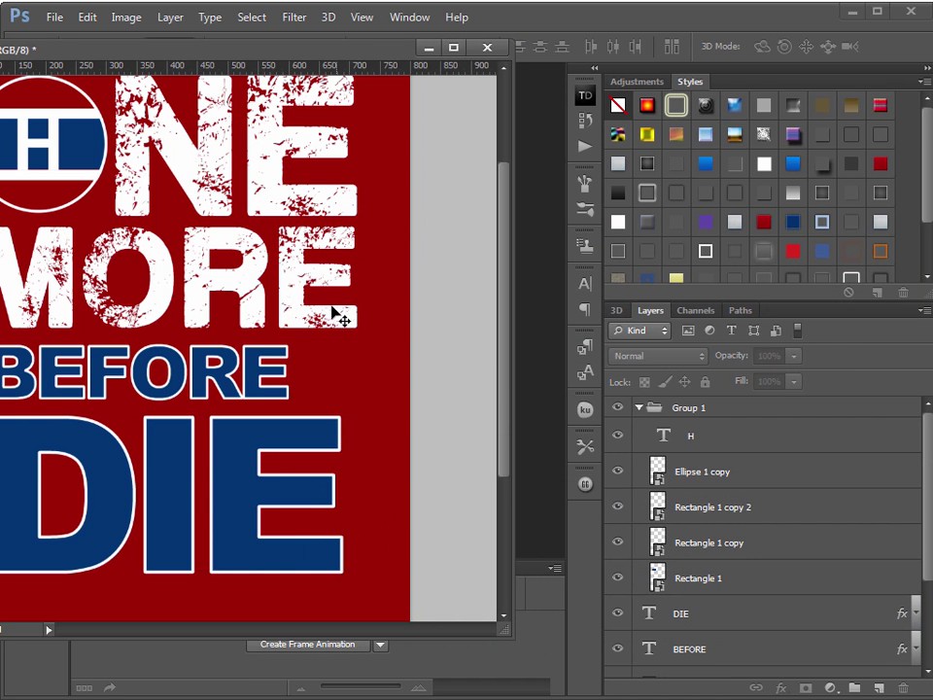
{"action": "key", "text": "ctrl+s"}
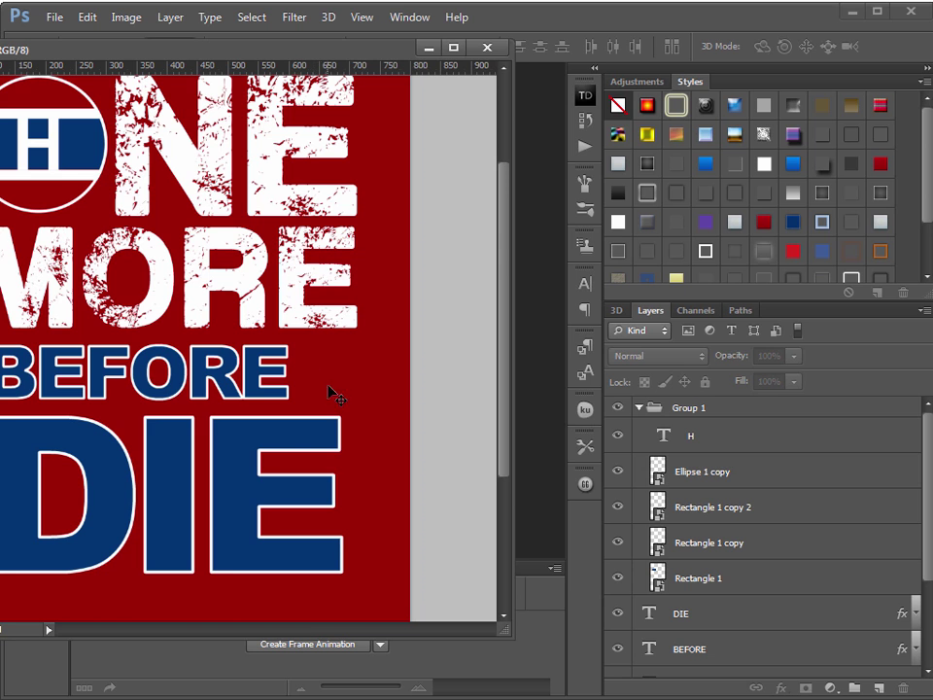
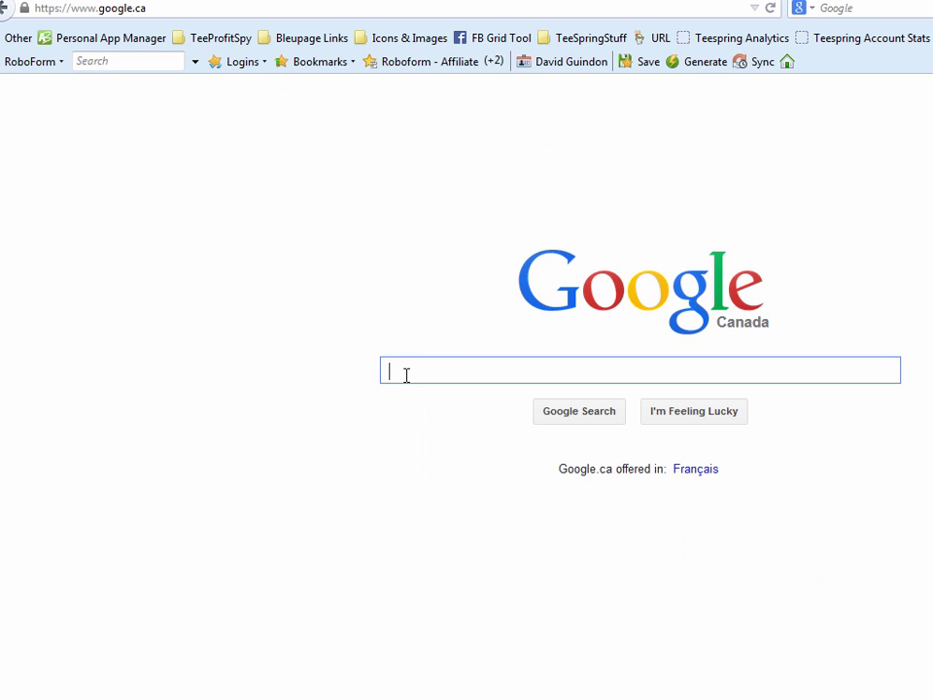
Switch to the web browser, search Google Images for "stanley cup" and preview one of the cup photos on a white background.
{"action": "type", "text": "stan"}
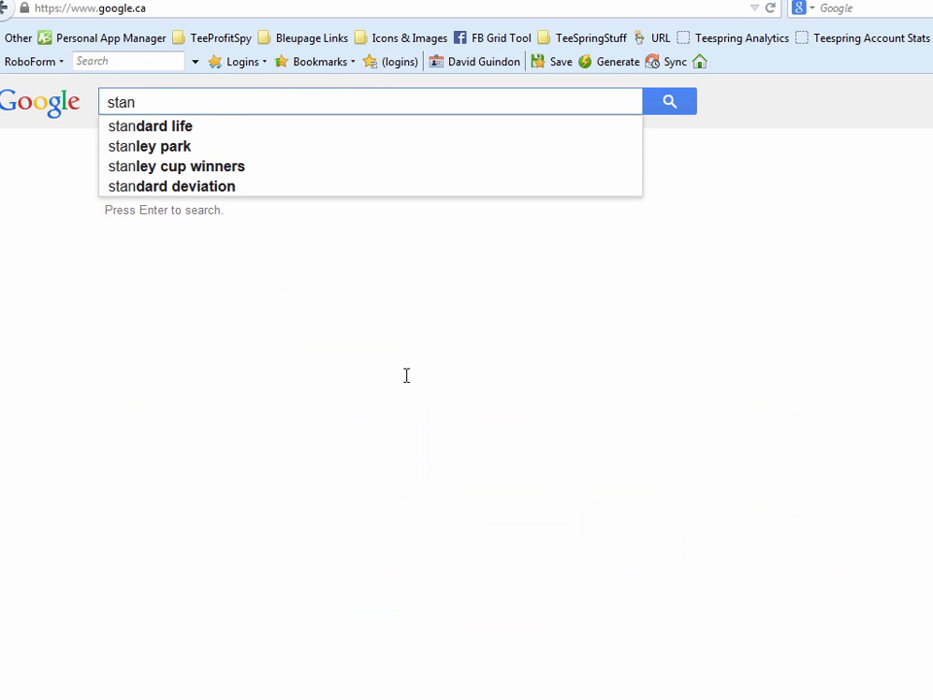
{"action": "type", "text": "ley "}
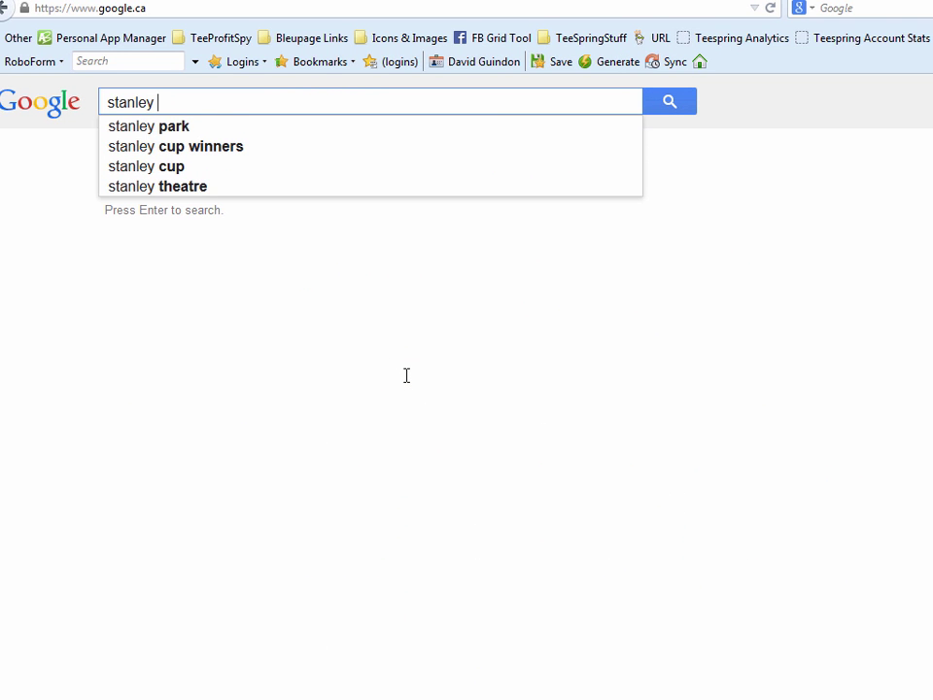
{"action": "type", "text": "cup"}
{"action": "key", "text": "Return"}
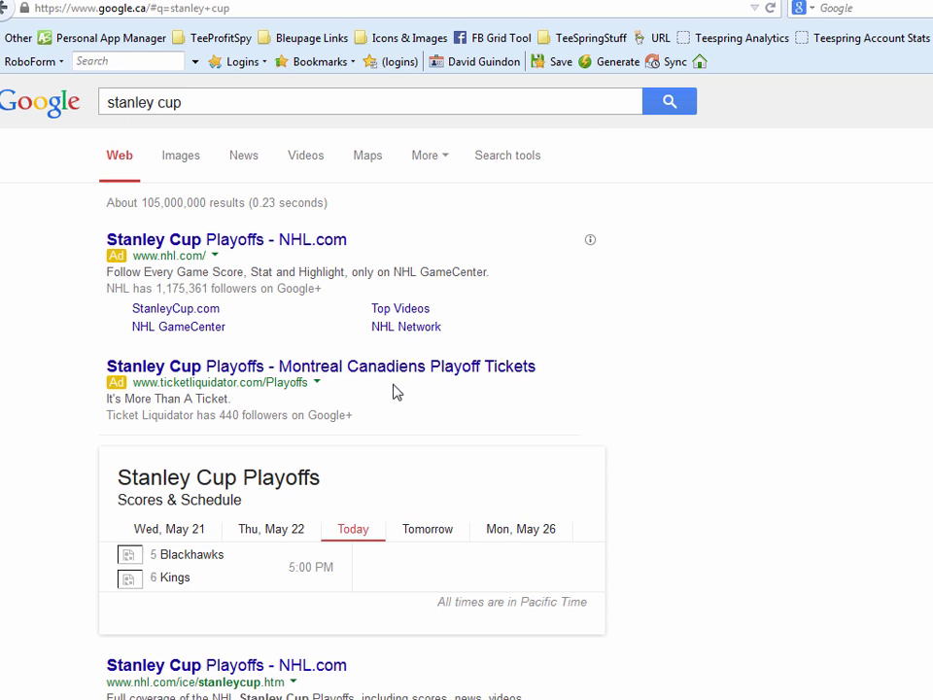
{"action": "left_click", "coordinate": [182, 157]}
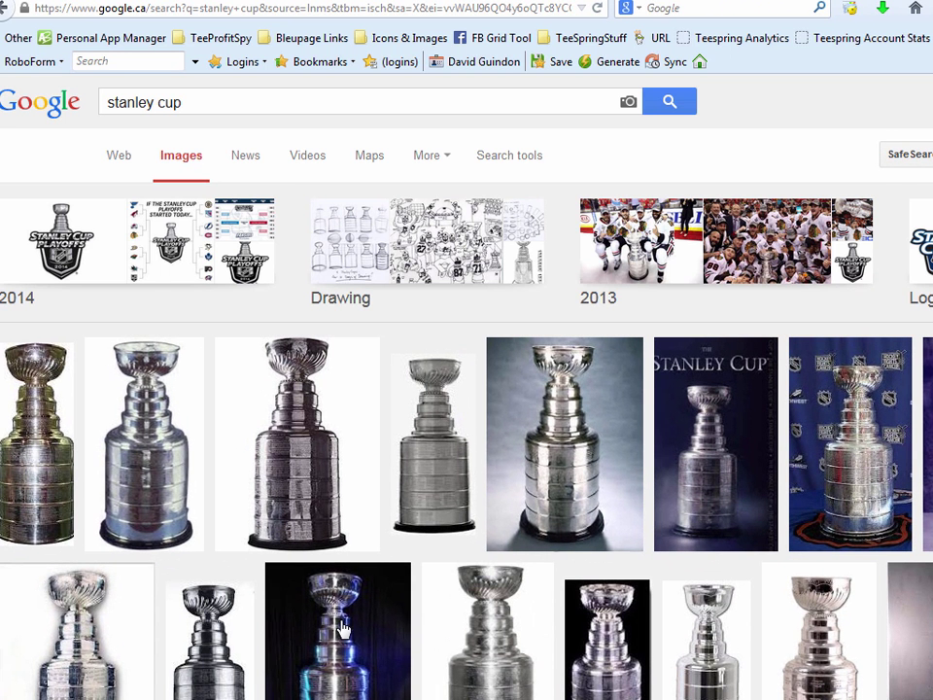
{"action": "left_click", "coordinate": [269, 456]}
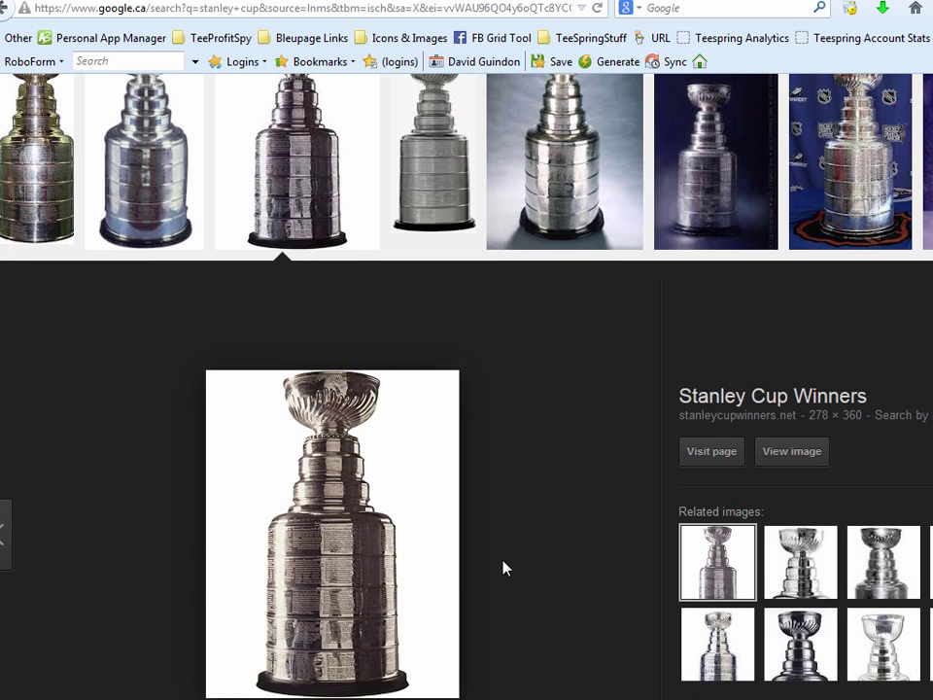
{"action": "left_click", "coordinate": [271, 177]}
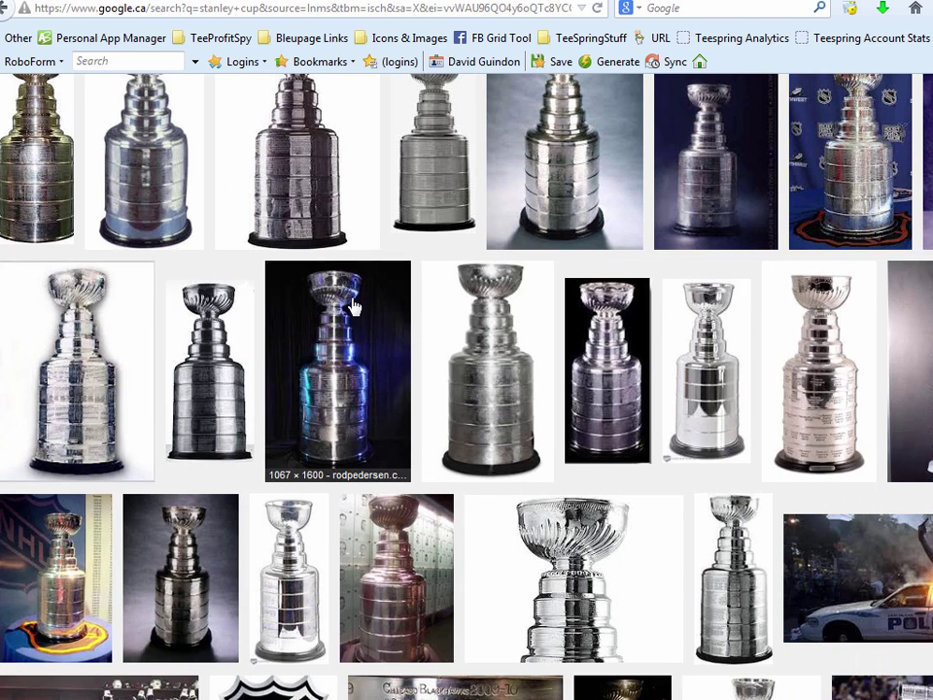
Look through more of the cup photos and search Google Images for "stanley cup silhouette".
{"action": "scroll", "coordinate": [354, 306], "scroll_direction": "down", "scroll_amount": 2}
{"action": "scroll", "coordinate": [354, 306], "scroll_direction": "down", "scroll_amount": 1}
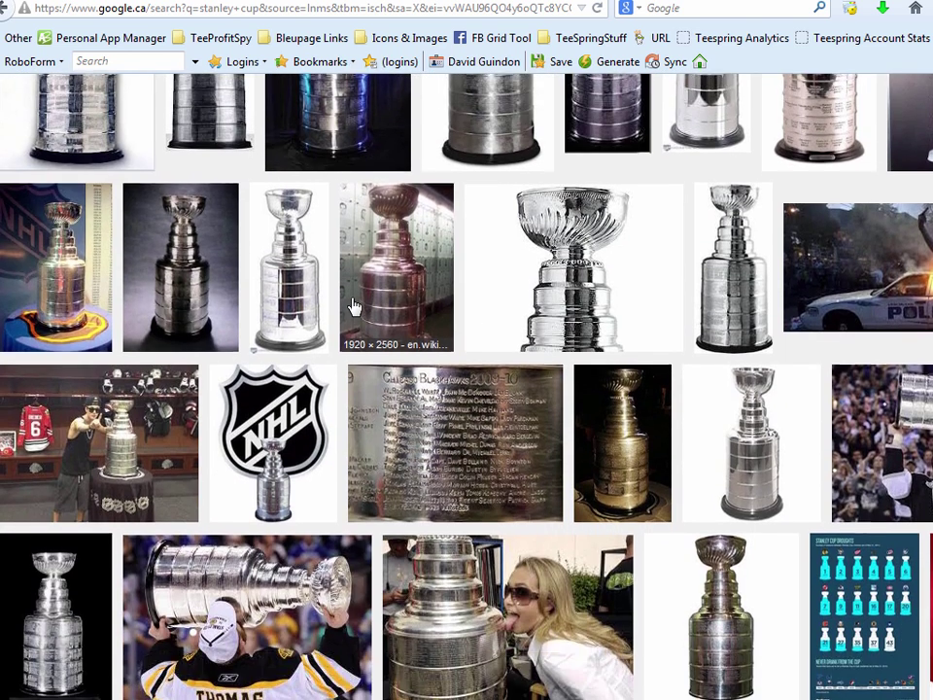
{"action": "scroll", "coordinate": [354, 306], "scroll_direction": "up", "scroll_amount": 5}
{"action": "scroll", "coordinate": [354, 307], "scroll_direction": "up", "scroll_amount": 1}
{"action": "left_click", "coordinate": [240, 104]}
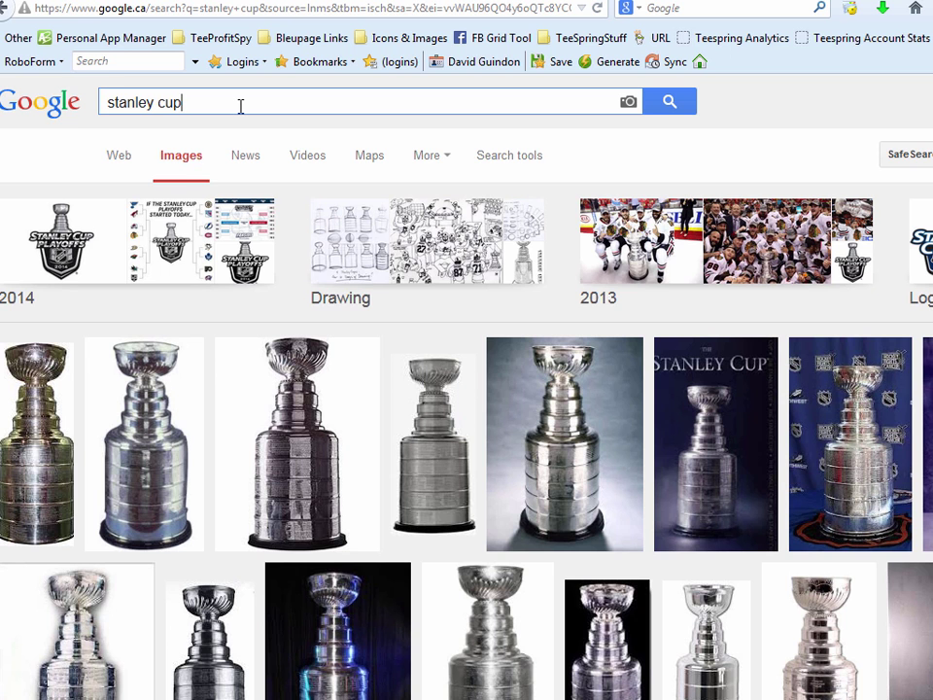
{"action": "type", "text": "s"}
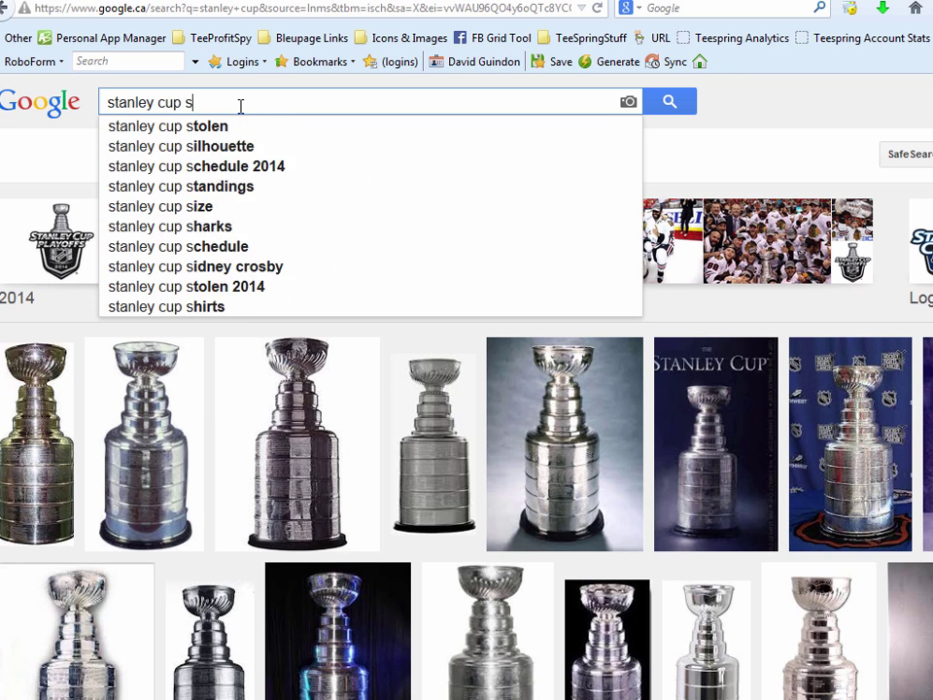
{"action": "type", "text": "ilo"}
{"action": "key", "text": "BackSpace"}
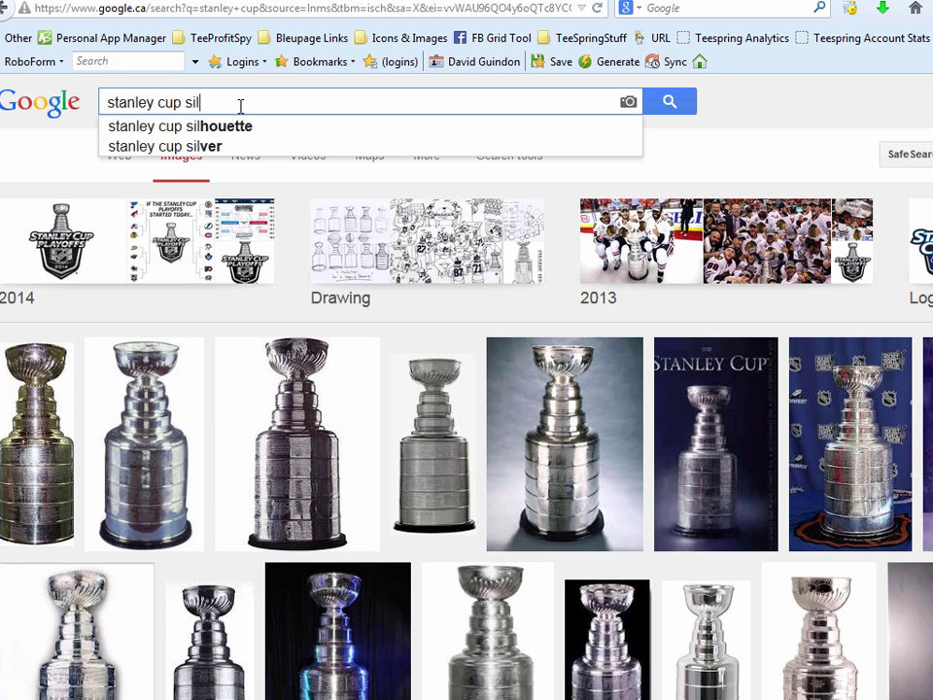
{"action": "left_click", "coordinate": [239, 127]}
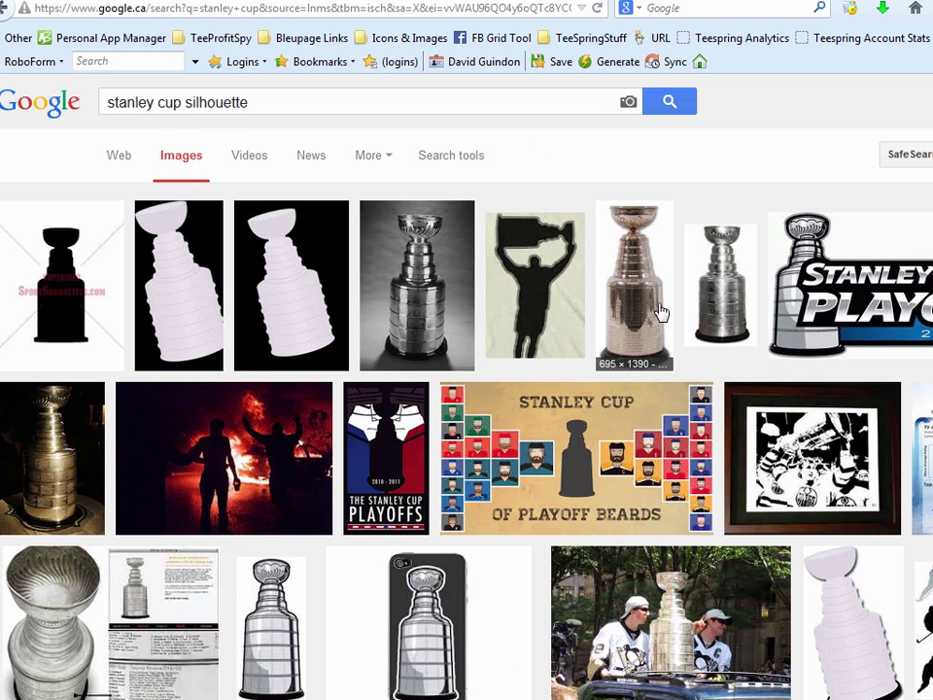
Browse the silhouette results for a usable cup graphic, previewing the 95 × 200 illustrated cup and closing its preview.
{"action": "scroll", "coordinate": [855, 389], "scroll_direction": "down", "scroll_amount": 5}
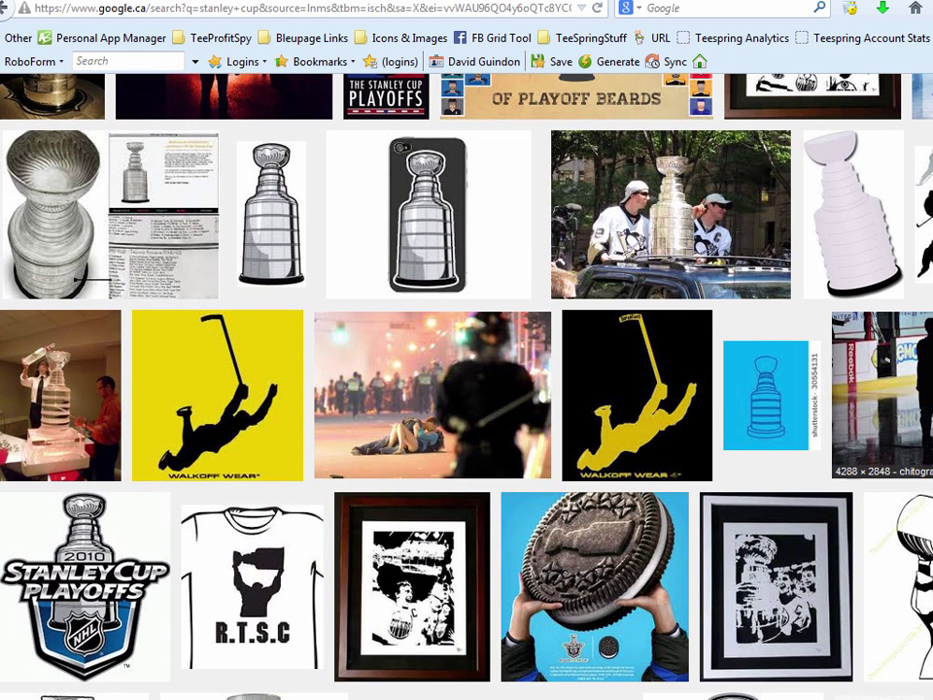
{"action": "left_click", "coordinate": [274, 222]}
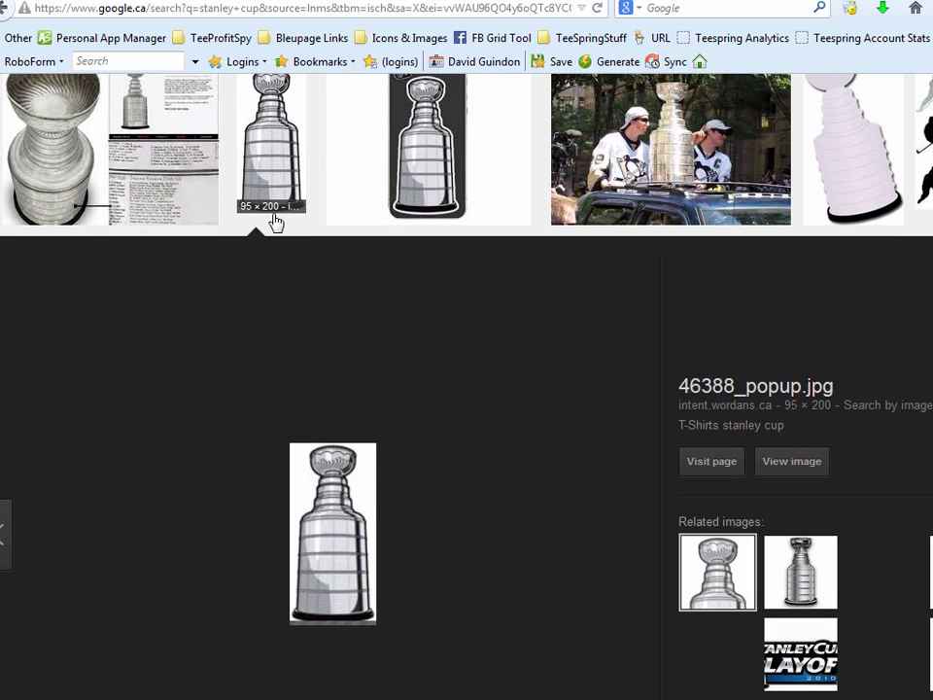
{"action": "left_click", "coordinate": [270, 180]}
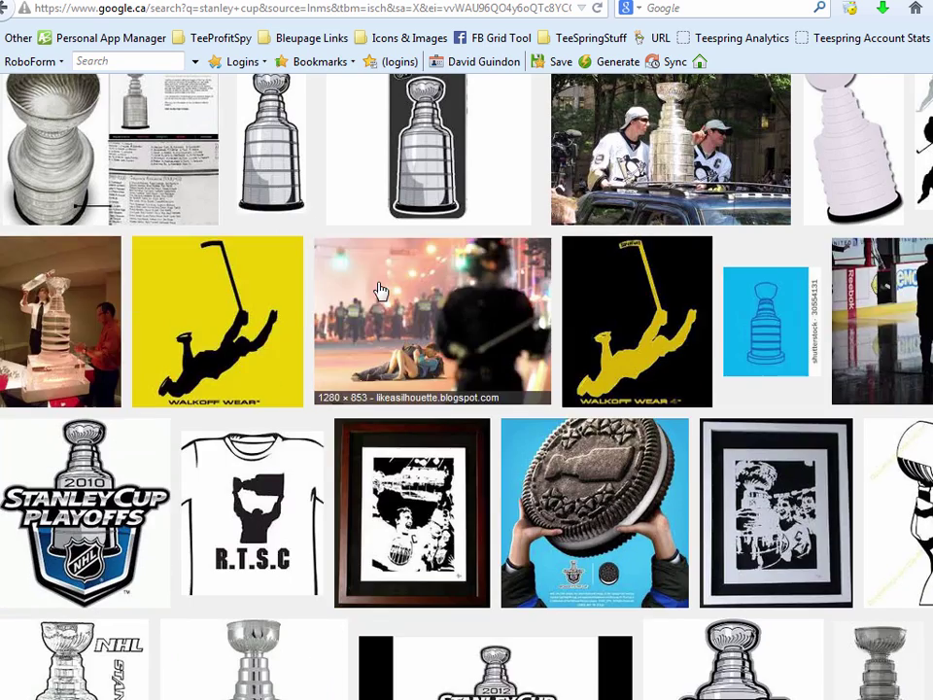
{"action": "scroll", "coordinate": [378, 301], "scroll_direction": "down", "scroll_amount": 4}
{"action": "scroll", "coordinate": [367, 345], "scroll_direction": "down", "scroll_amount": 6}
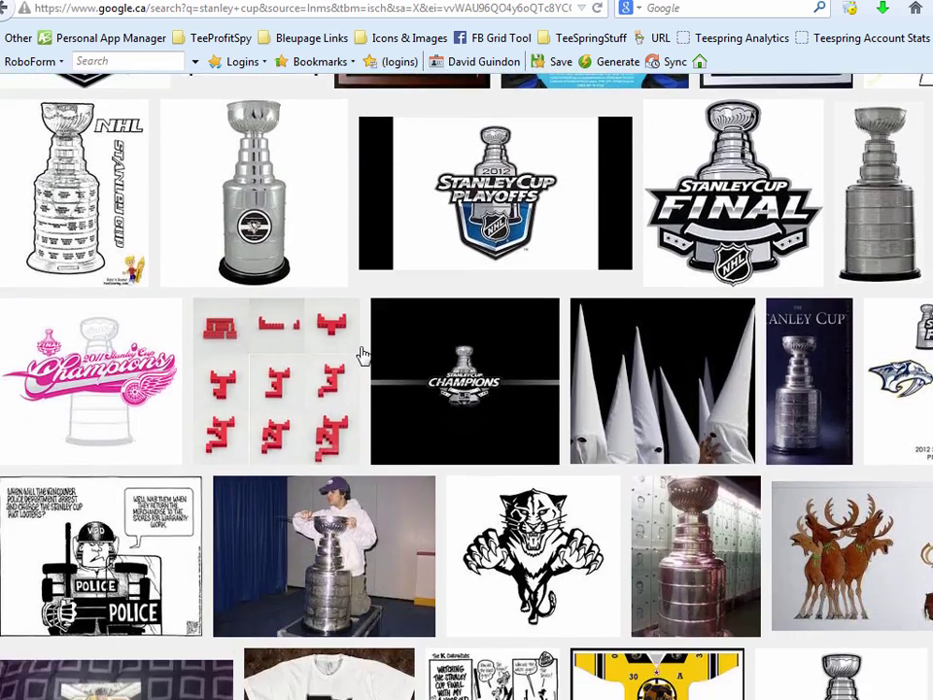
{"action": "scroll", "coordinate": [361, 356], "scroll_direction": "down", "scroll_amount": 3}
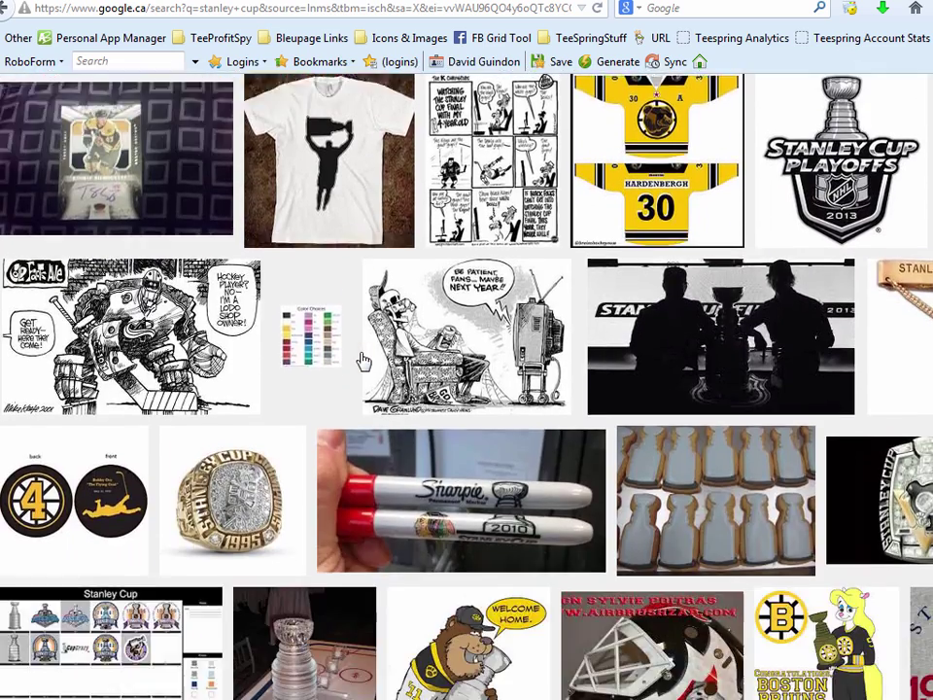
{"action": "scroll", "coordinate": [362, 356], "scroll_direction": "up", "scroll_amount": 12}
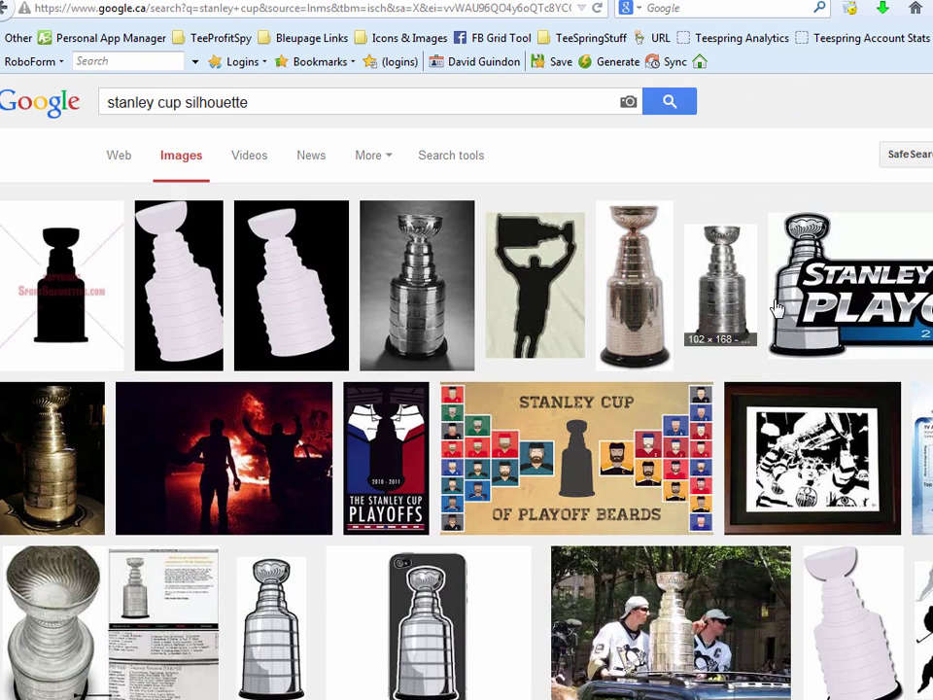
Preview the 695 × 1390 cup photo on a white background among the silhouette results, inspect it down to the base and close the preview.
{"action": "left_click", "coordinate": [721, 291]}
{"action": "left_click", "coordinate": [721, 159]}
{"action": "left_click", "coordinate": [633, 146]}
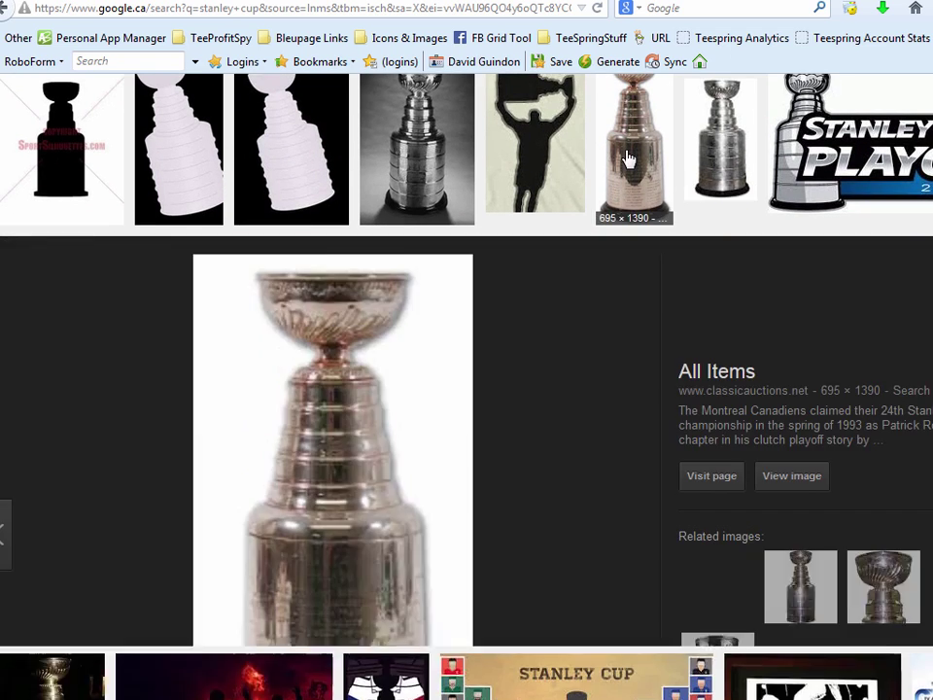
{"action": "scroll", "coordinate": [576, 518], "scroll_direction": "down", "scroll_amount": 1}
{"action": "scroll", "coordinate": [575, 518], "scroll_direction": "down", "scroll_amount": 3}
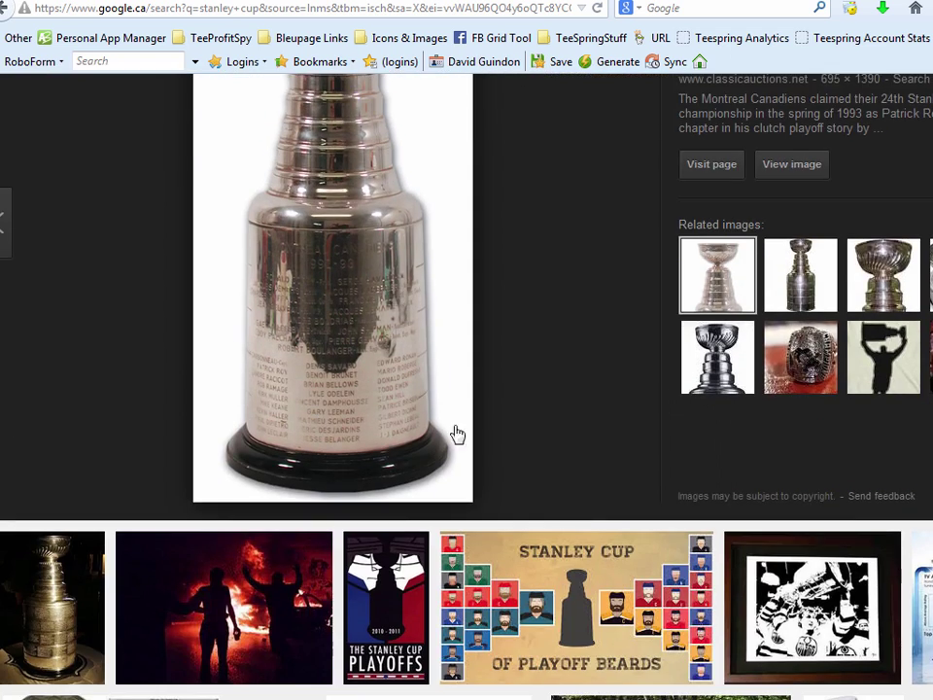
{"action": "scroll", "coordinate": [417, 254], "scroll_direction": "up", "scroll_amount": 4}
{"action": "left_click", "coordinate": [515, 249]}
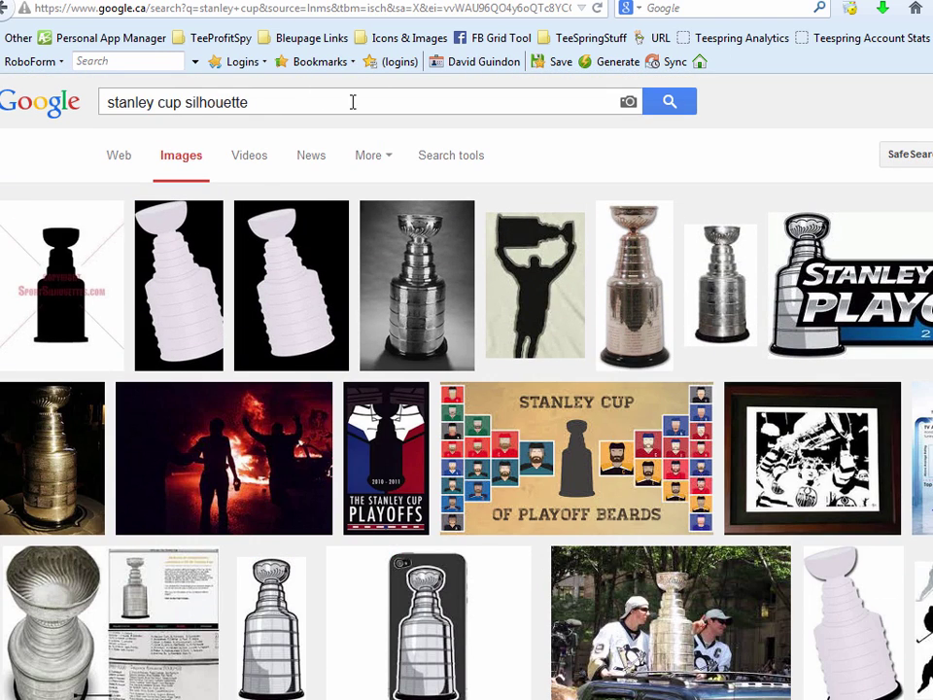
Return to the image results for "stanley cup".
{"action": "key", "text": "BackSpace"}
{"action": "key", "text": "BackSpace"}
{"action": "key", "text": "BackSpace"}
{"action": "key", "text": "BackSpace"}
{"action": "key", "text": "BackSpace"}
{"action": "key", "text": "BackSpace"}
{"action": "key", "text": "BackSpace"}
{"action": "key", "text": "BackSpace"}
{"action": "key", "text": "BackSpace"}
{"action": "key", "text": "BackSpace"}
{"action": "key", "text": "BackSpace"}
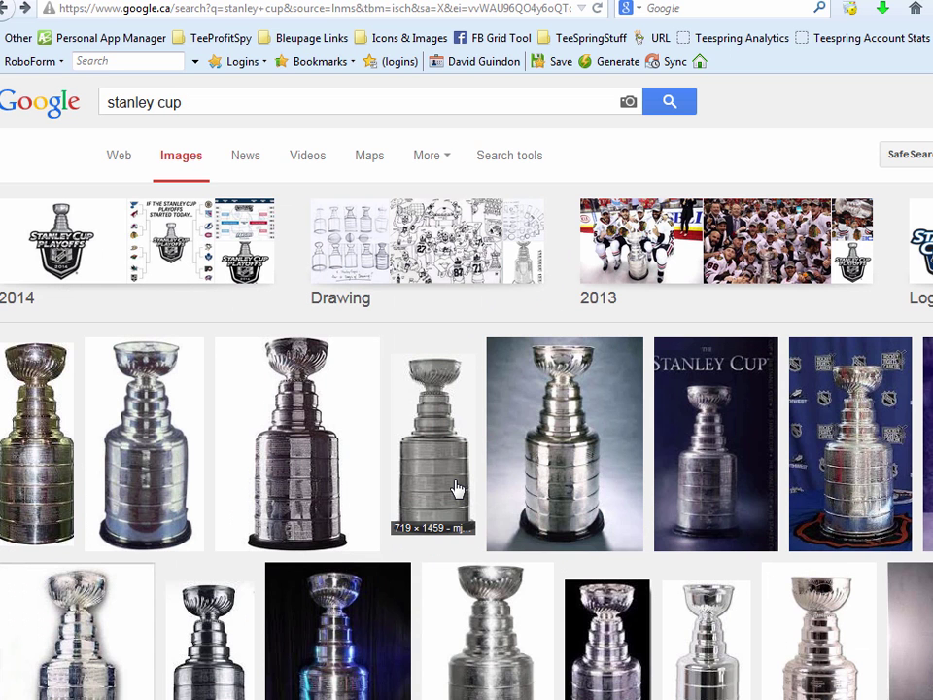
Preview the 672 × 1712 Wikipedia cup image and save it as Stanley_Cup_no_background.png in the Montreal folder under NHL.
{"action": "left_click", "coordinate": [39, 442]}
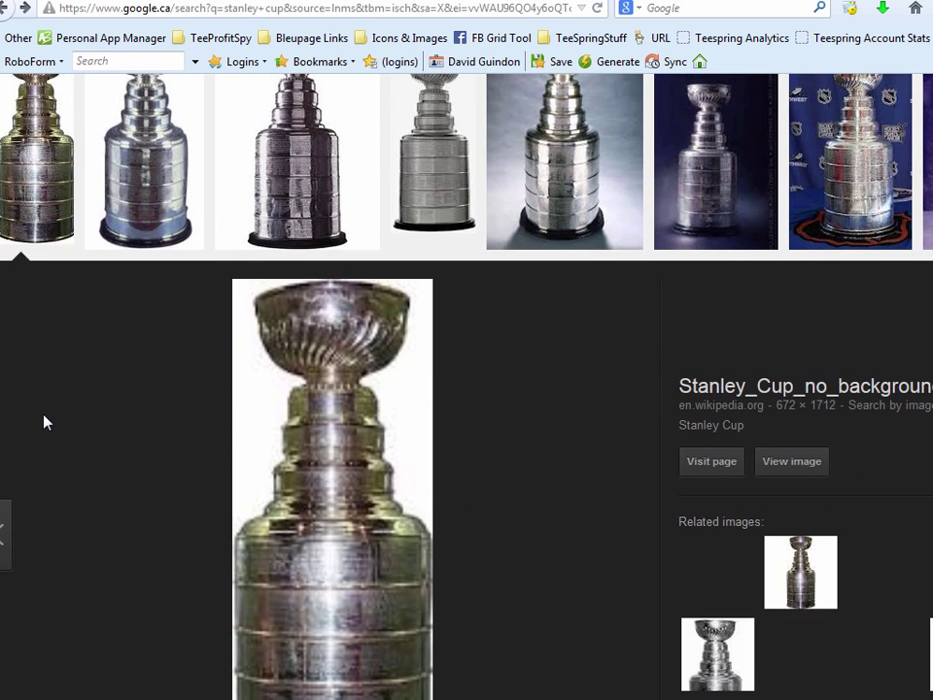
{"action": "scroll", "coordinate": [324, 437], "scroll_direction": "down", "scroll_amount": 6}
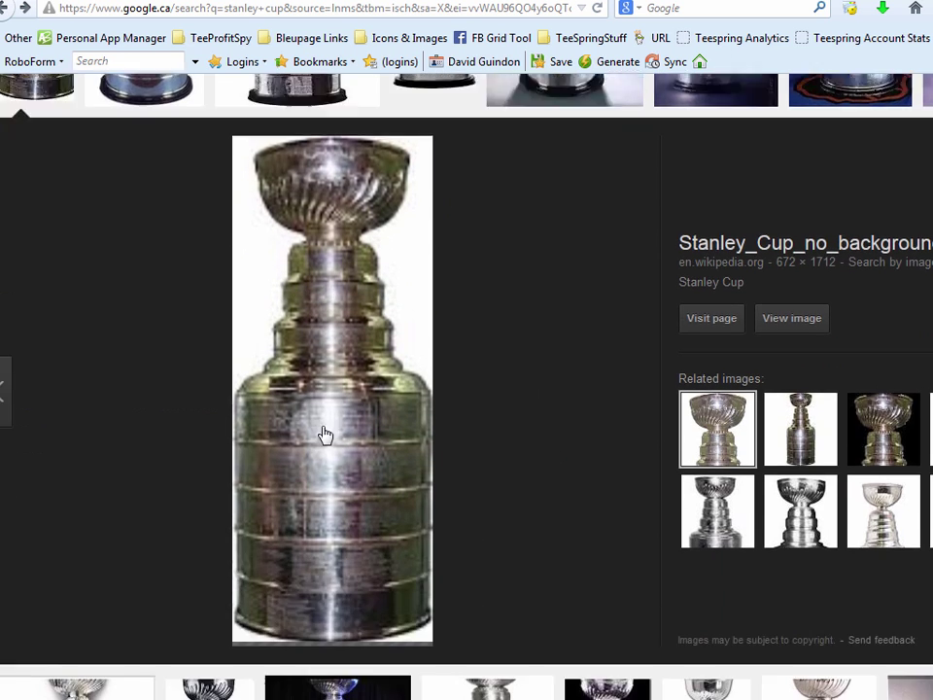
{"action": "scroll", "coordinate": [317, 388], "scroll_direction": "up", "scroll_amount": 2}
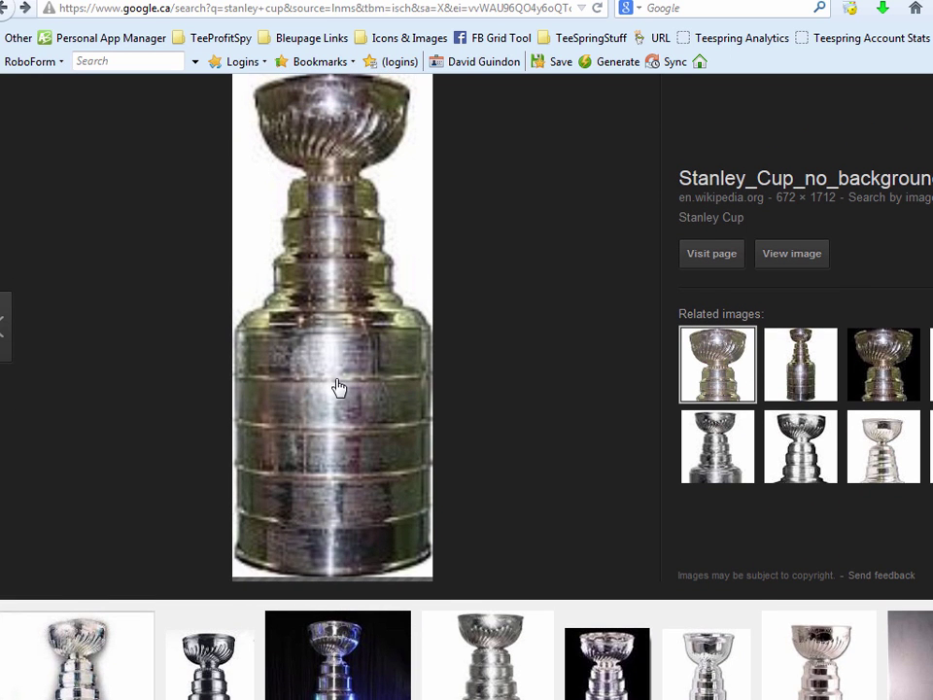
{"action": "scroll", "coordinate": [338, 385], "scroll_direction": "up", "scroll_amount": 2}
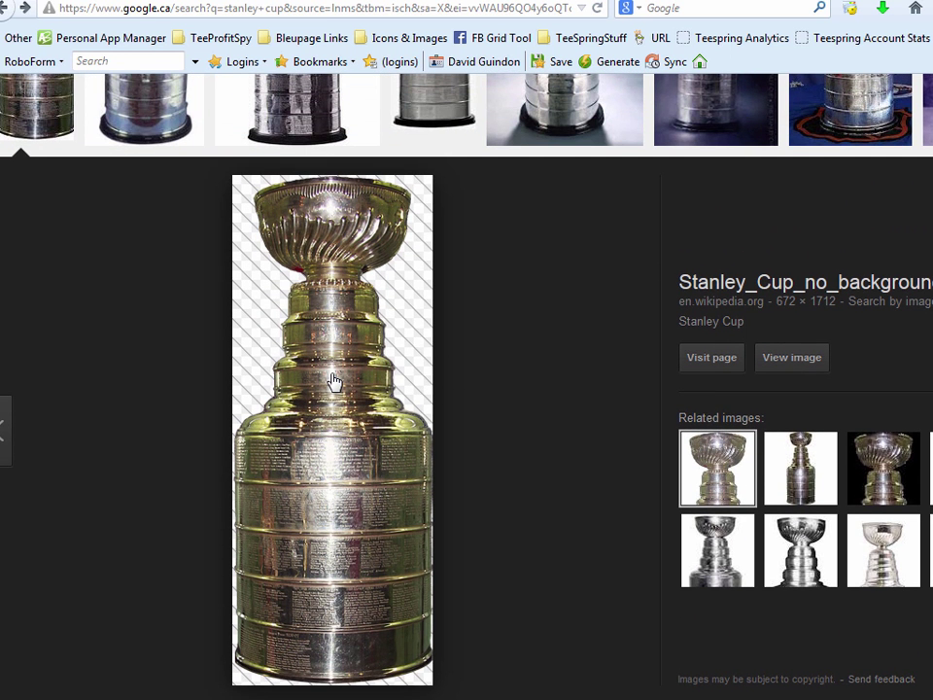
{"action": "right_click", "coordinate": [333, 381]}
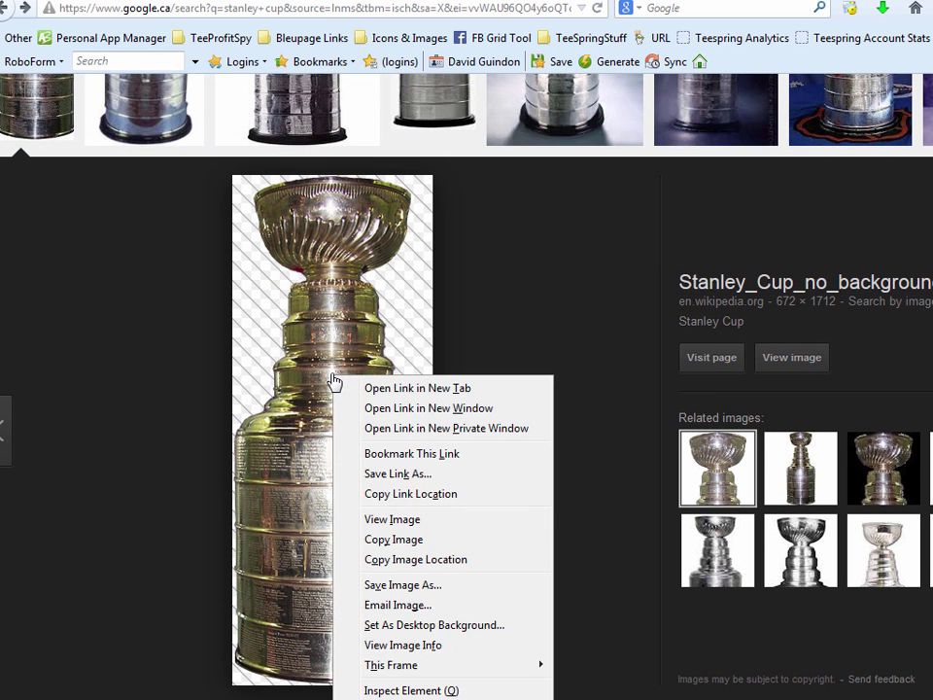
{"action": "left_click", "coordinate": [520, 294]}
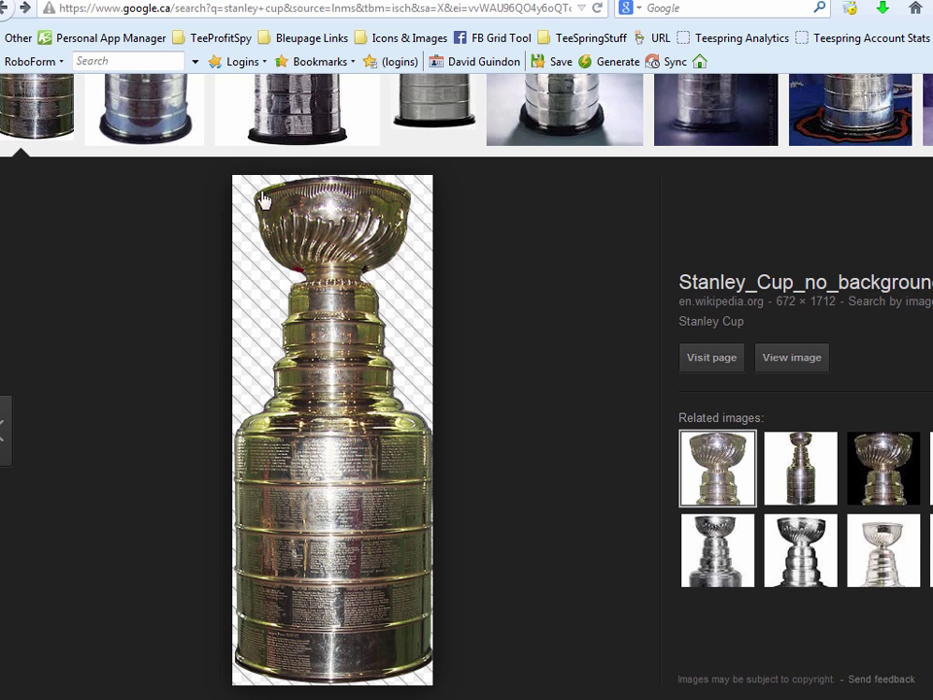
{"action": "right_click", "coordinate": [330, 355]}
{"action": "left_click", "coordinate": [417, 562]}
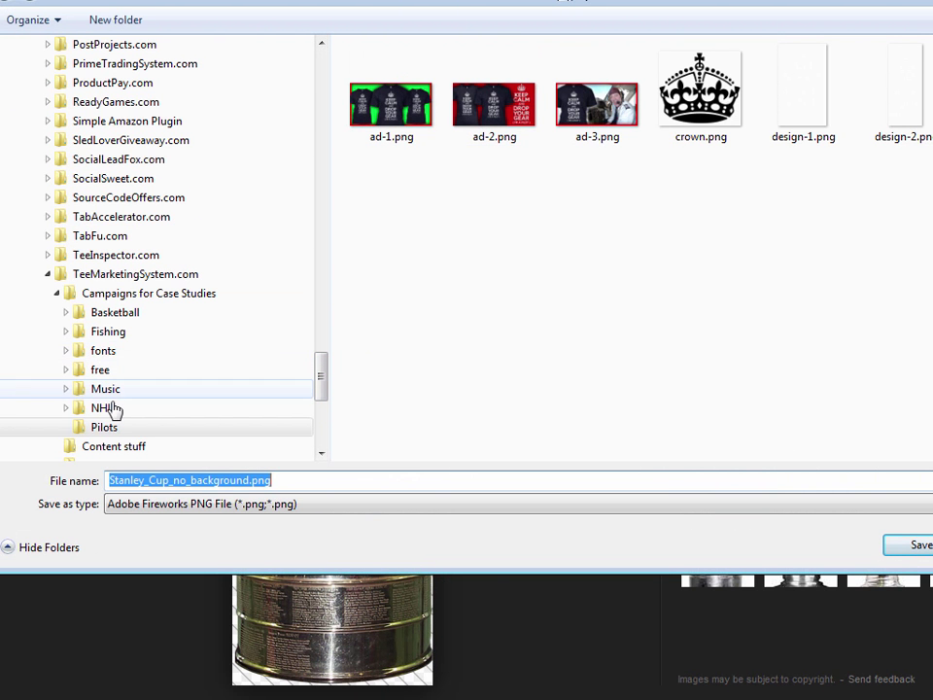
{"action": "left_click", "coordinate": [65, 408]}
{"action": "left_click", "coordinate": [102, 428]}
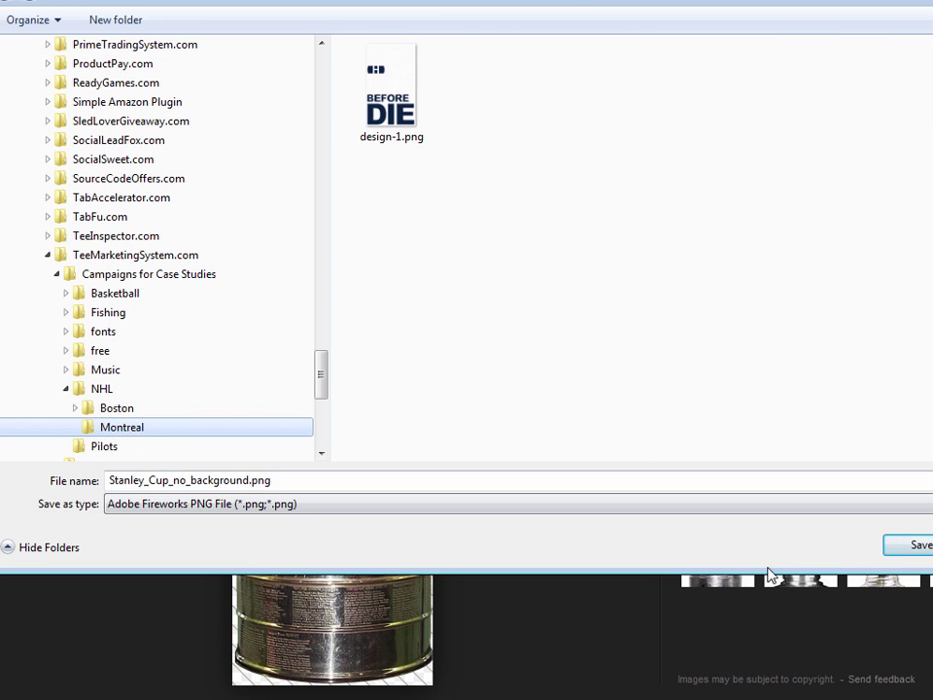
{"action": "left_click", "coordinate": [914, 546]}
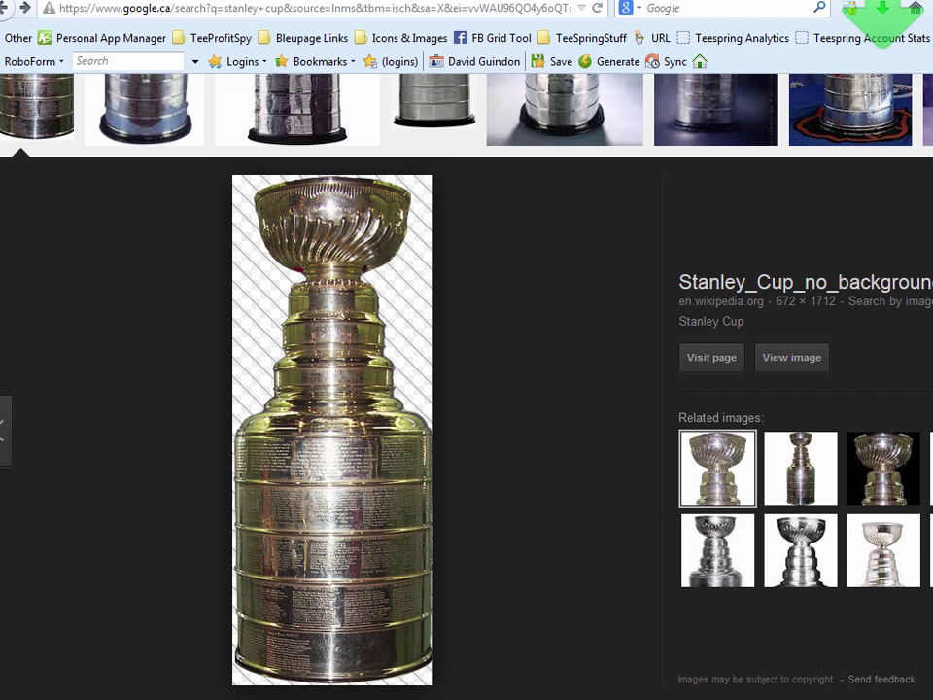
Preview the 278 × 360 cup photo from stanleycupwinners.net in the results.
{"action": "scroll", "coordinate": [587, 483], "scroll_direction": "up", "scroll_amount": 3}
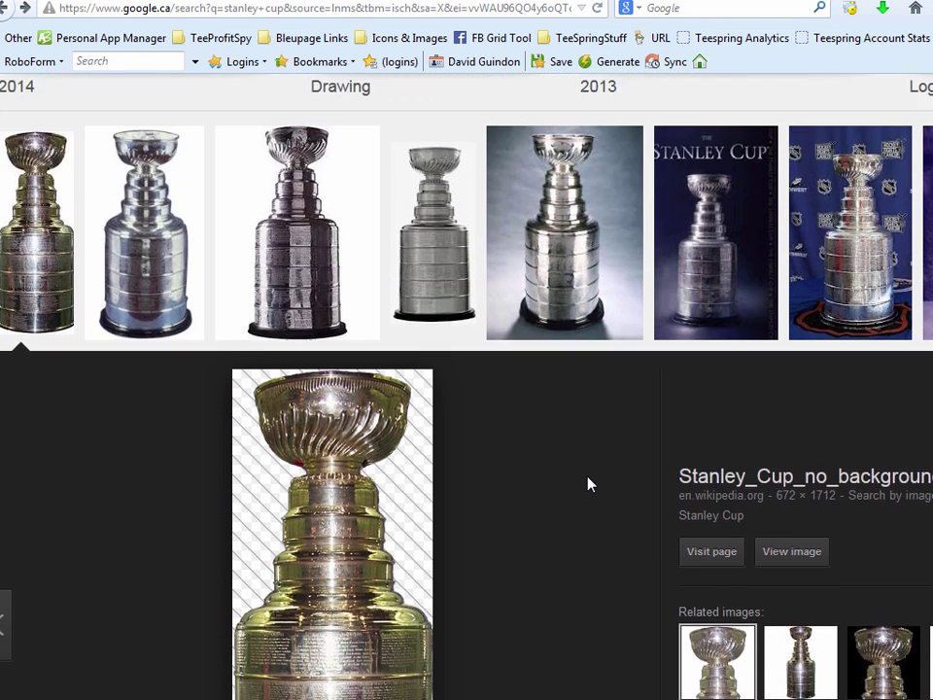
{"action": "left_click", "coordinate": [270, 345]}
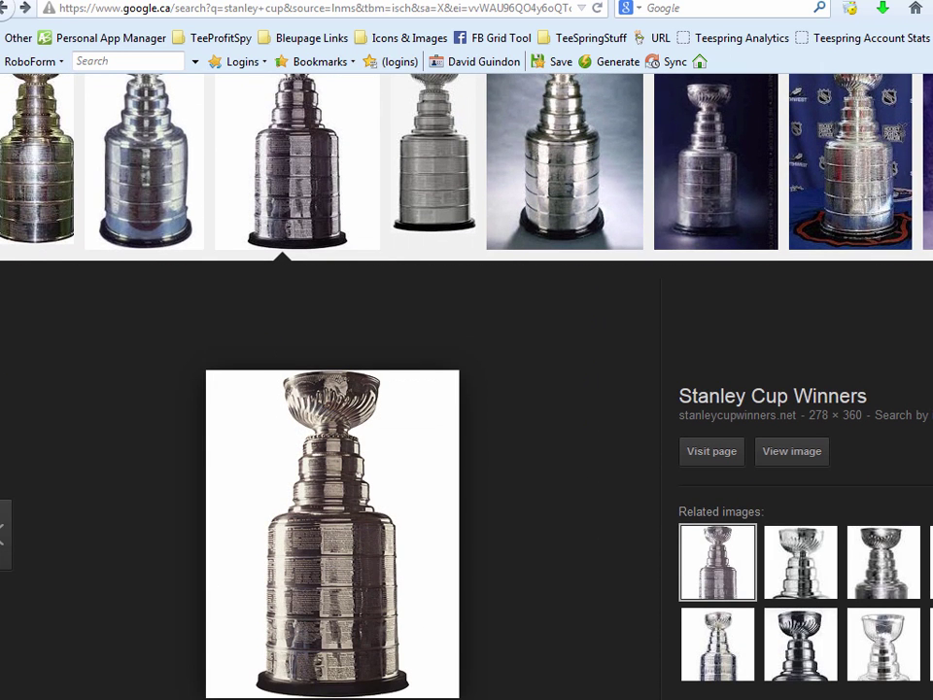
Switch to Photoshop and open Stanley_Cup_no_background.png, discarding its embedded colour profile.
{"action": "key", "text": "alt+Tab"}
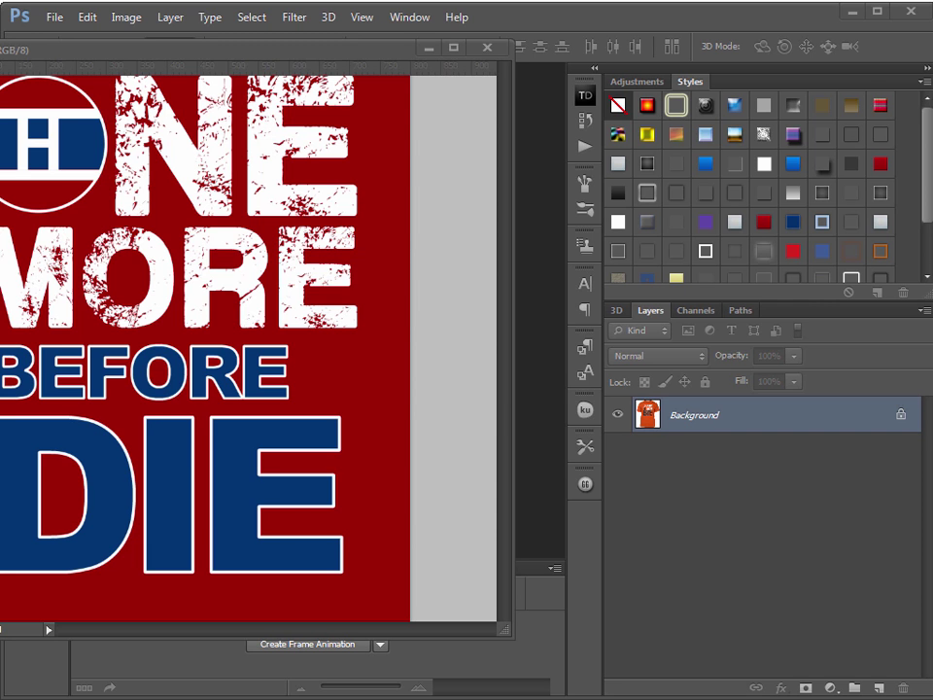
{"action": "left_click_drag", "start_coordinate": [546, 400], "coordinate": [545, 396]}
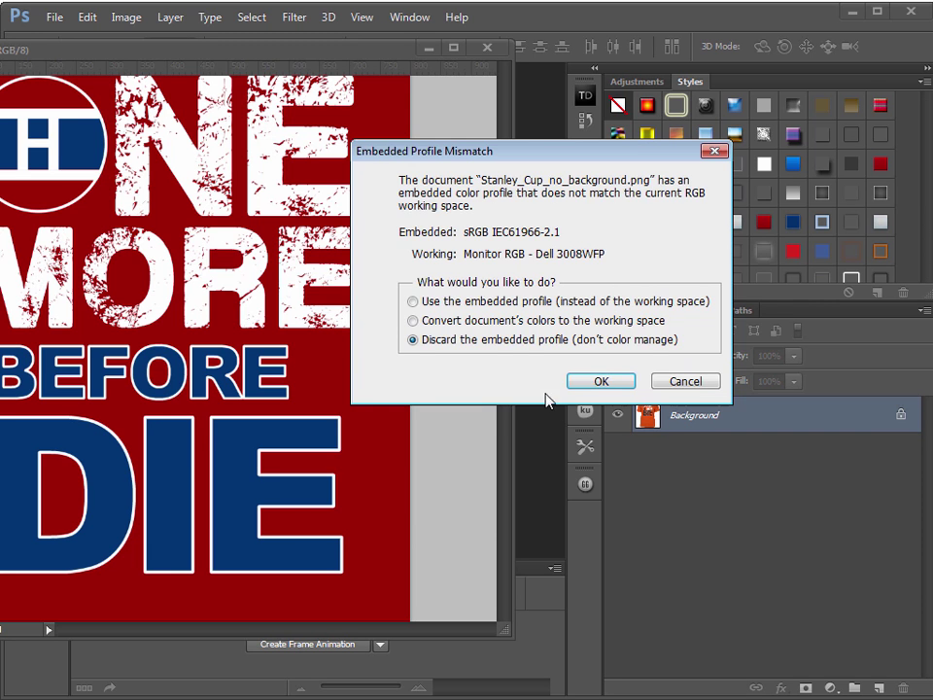
{"action": "left_click", "coordinate": [597, 381]}
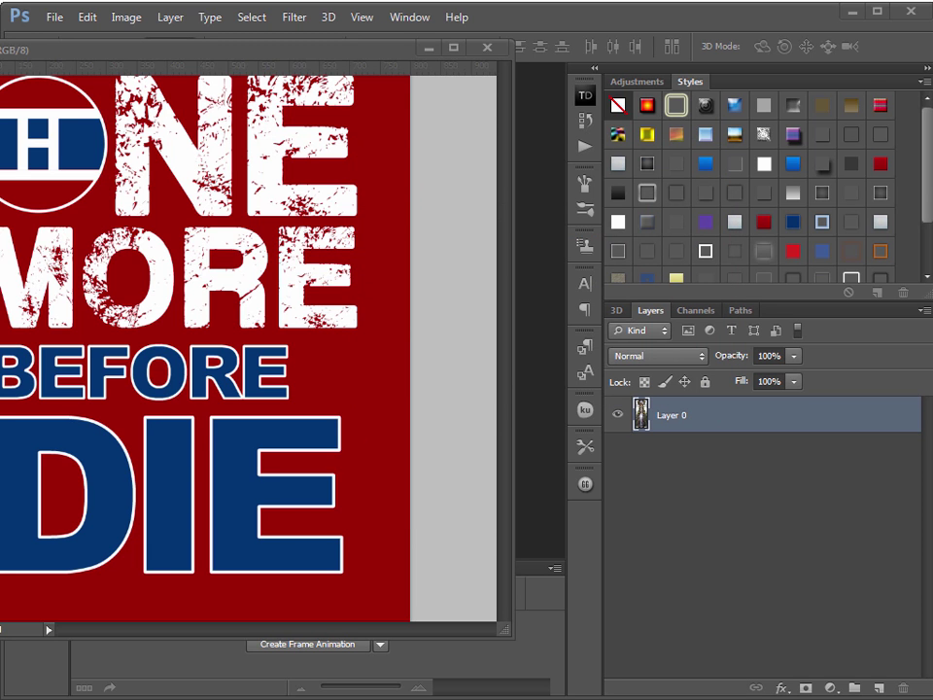
{"action": "left_click", "coordinate": [55, 16]}
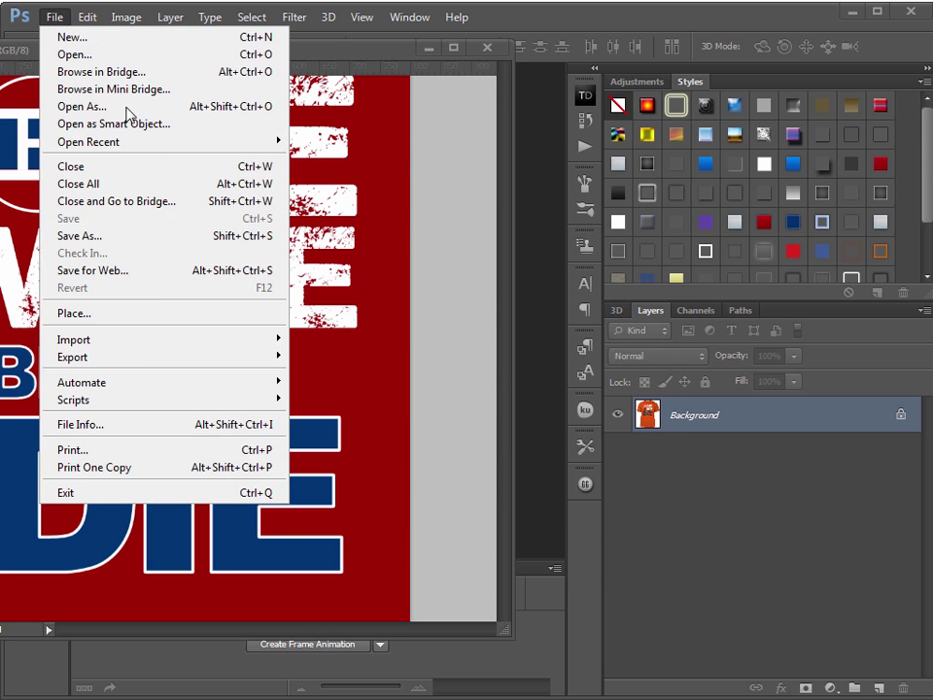
{"action": "left_click", "coordinate": [68, 55]}
{"action": "double_click", "coordinate": [464, 280]}
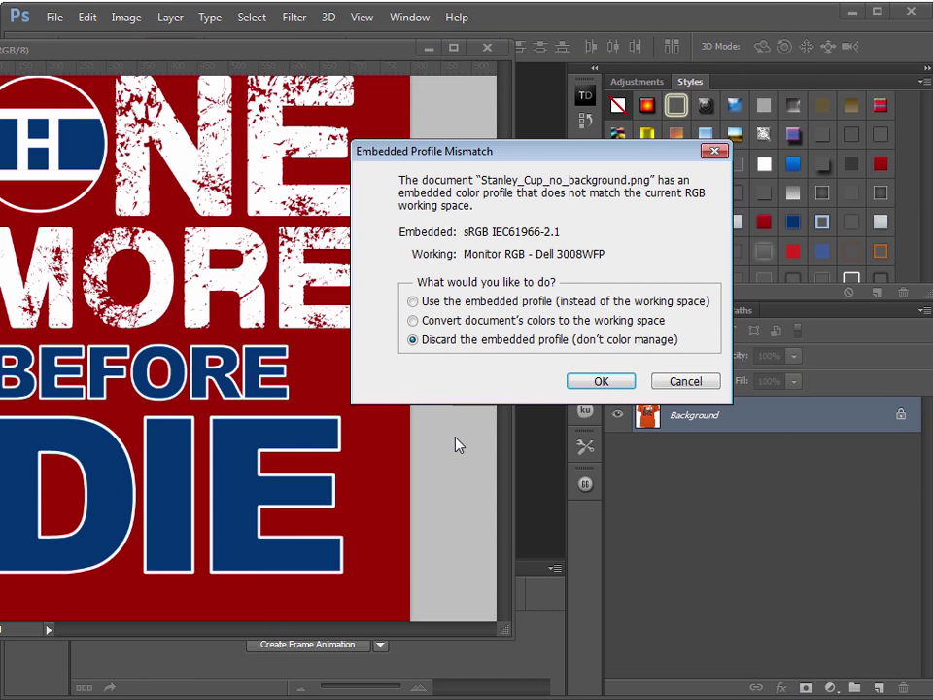
{"action": "left_click", "coordinate": [598, 381]}
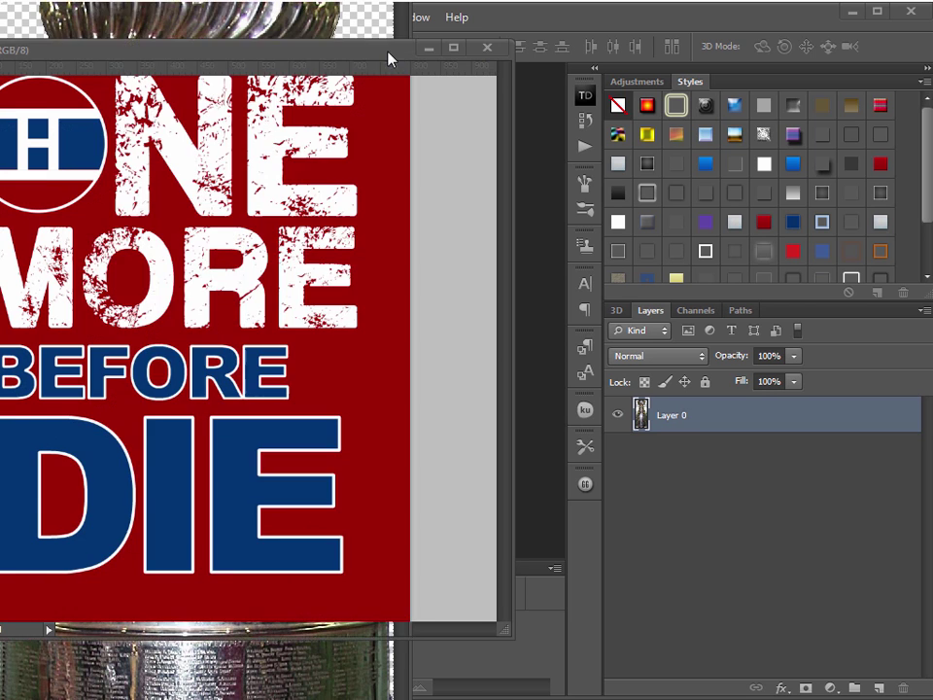
Convert the Stanley Cup layer to a Smart Object and scale it down proportionally to under half its size.
{"action": "key", "text": "ctrl+t"}
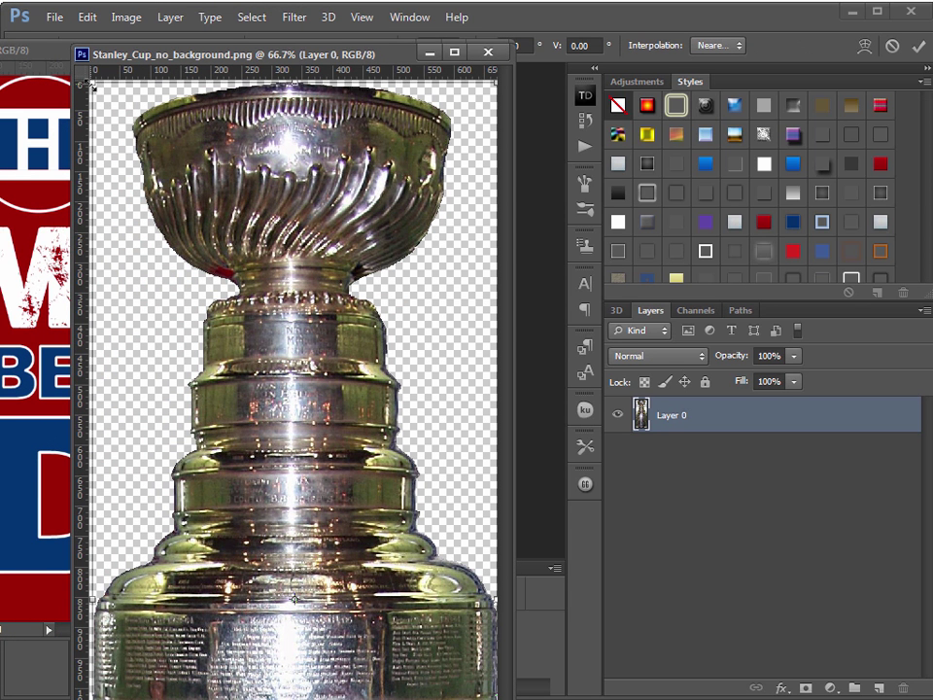
{"action": "key", "text": "Return"}
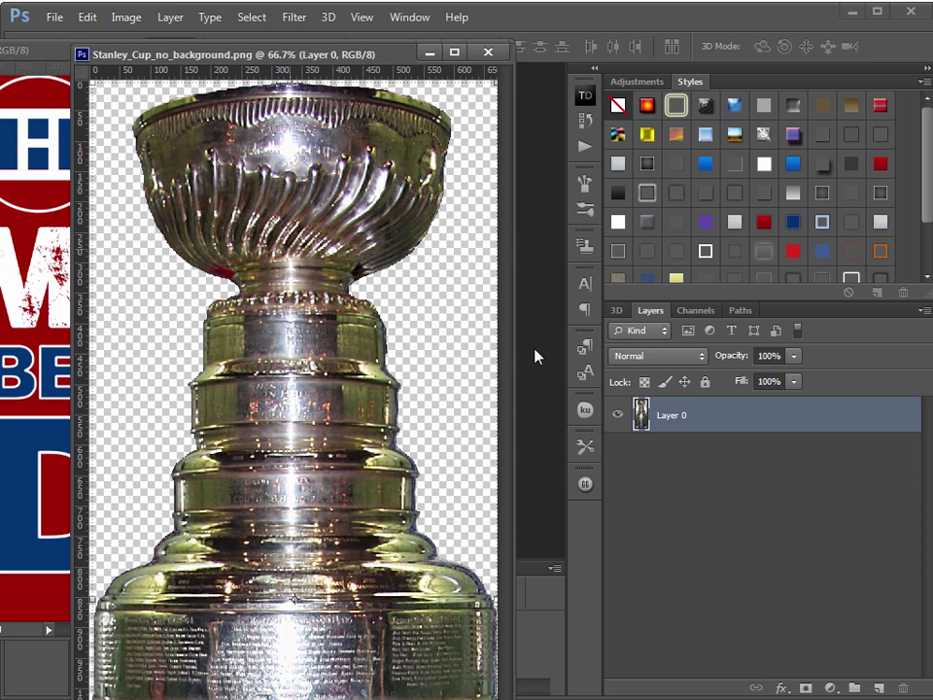
{"action": "right_click", "coordinate": [715, 425]}
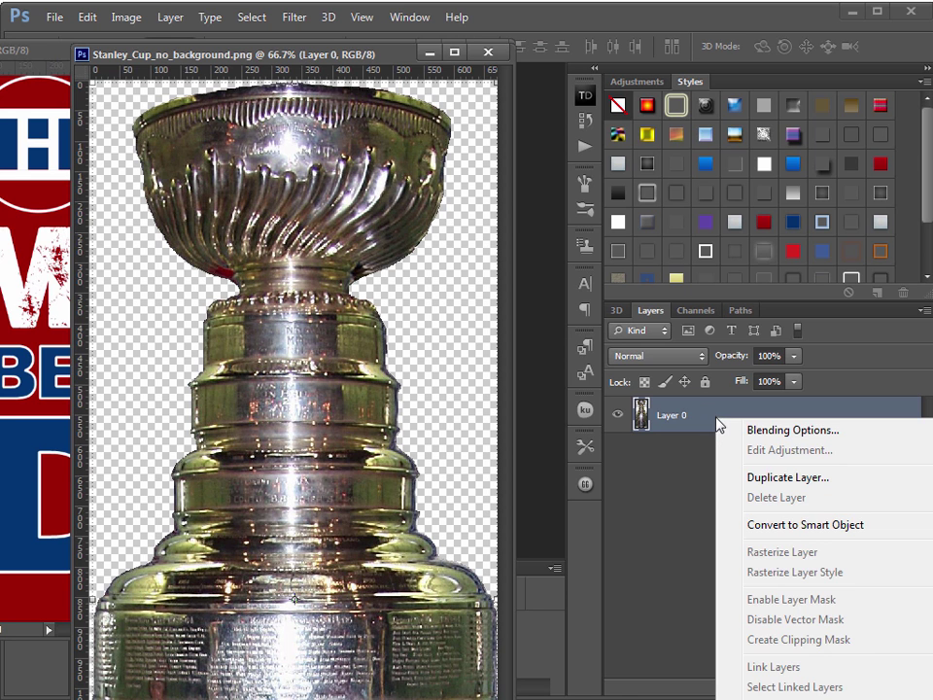
{"action": "left_click", "coordinate": [787, 524]}
{"action": "key", "text": "ctrl+t"}
{"action": "left_click_drag", "start_coordinate": [94, 86], "coordinate": [454, 629]}
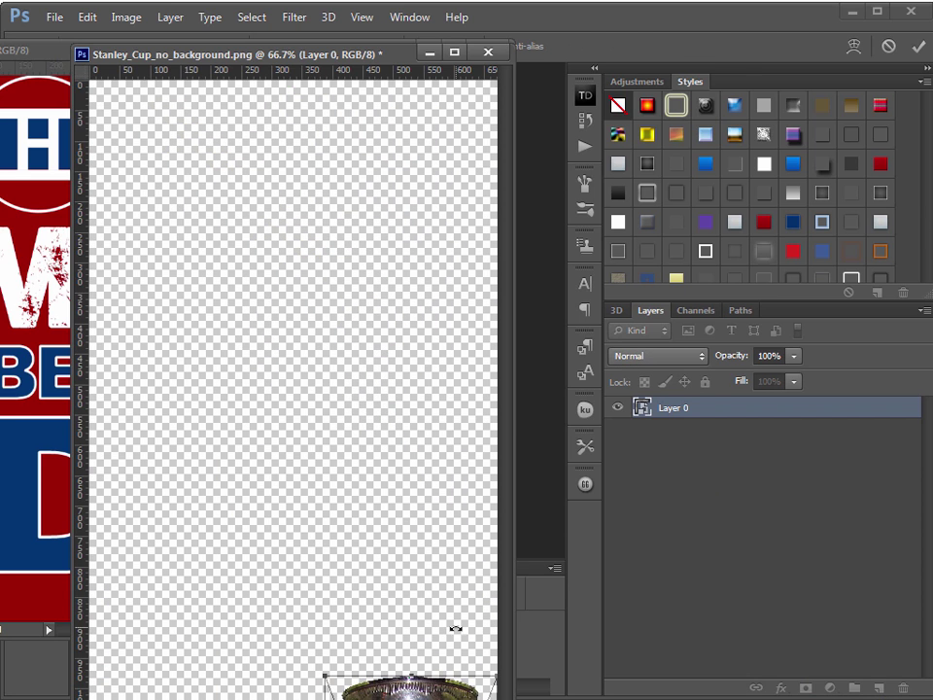
{"action": "key", "text": "Return"}
Copy the scaled cup into the T-shirt design, close the cup image, and shift the copy left over the lettering.
{"action": "left_click_drag", "start_coordinate": [330, 56], "coordinate": [932, 10]}
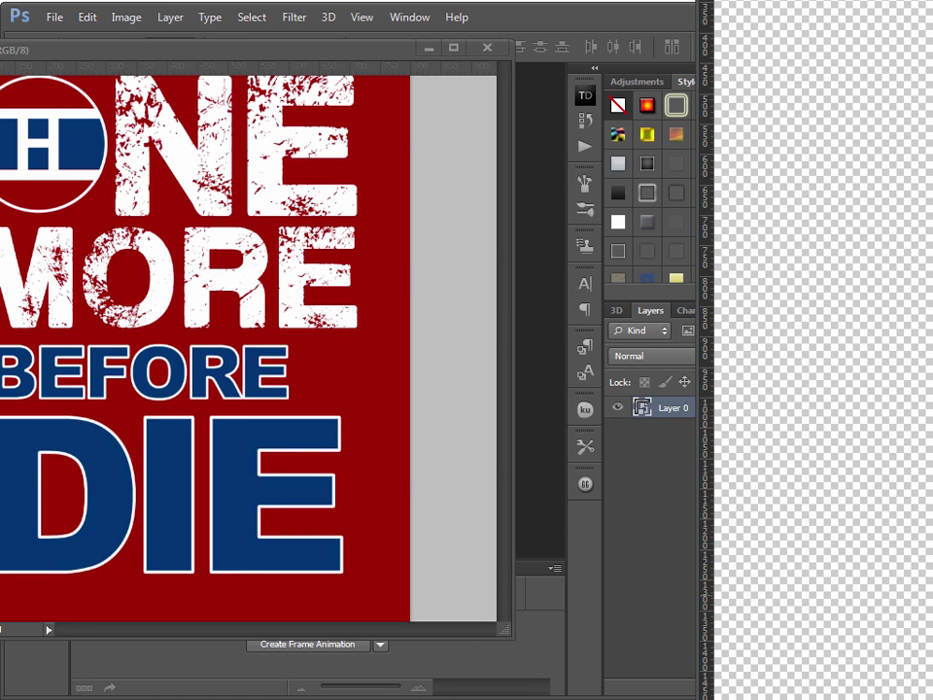
{"action": "key", "text": "m"}
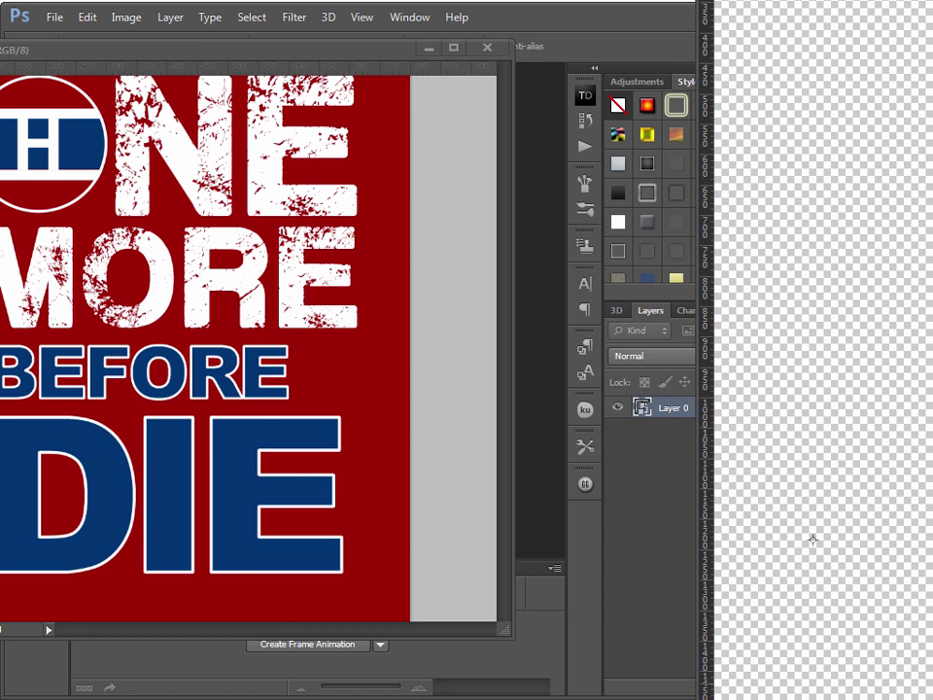
{"action": "key", "text": "v"}
{"action": "left_click_drag", "start_coordinate": [813, 539], "coordinate": [255, 447]}
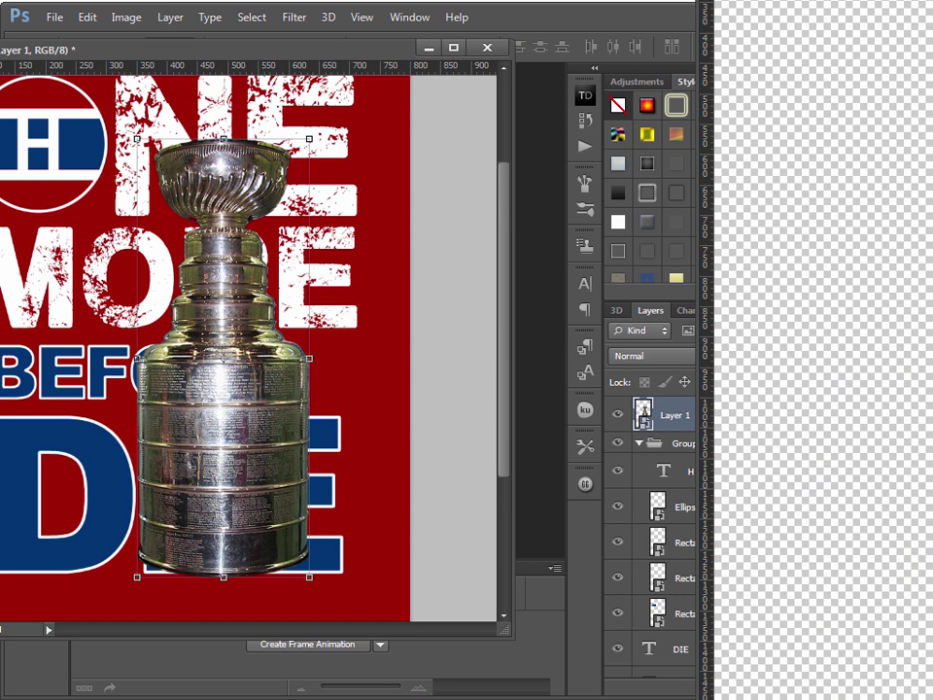
{"action": "key", "text": "ctrl+w"}
{"action": "left_click", "coordinate": [585, 264]}
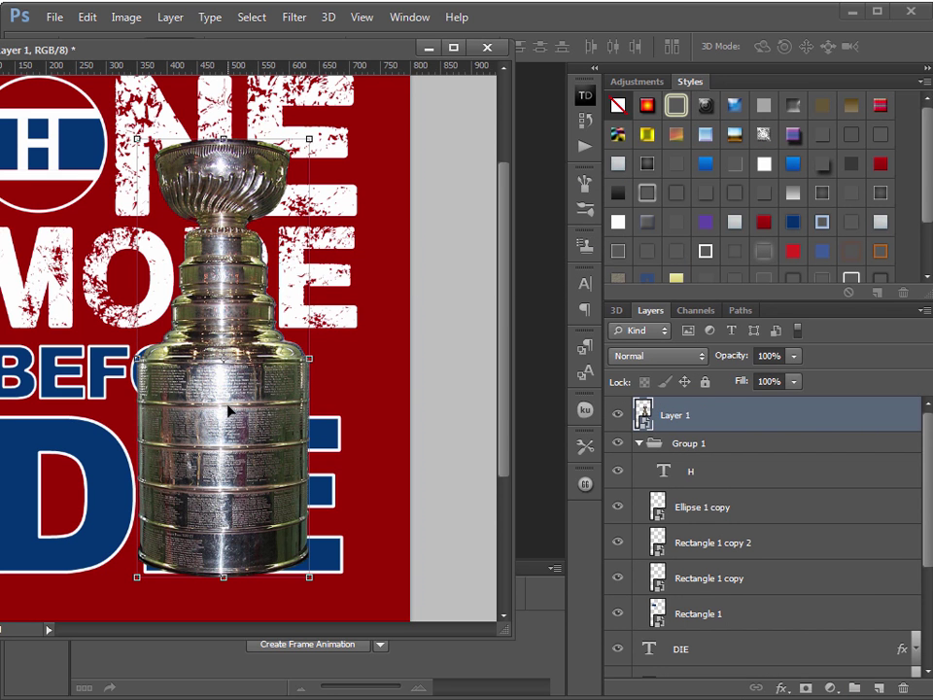
{"action": "left_click_drag", "start_coordinate": [227, 410], "coordinate": [151, 396]}
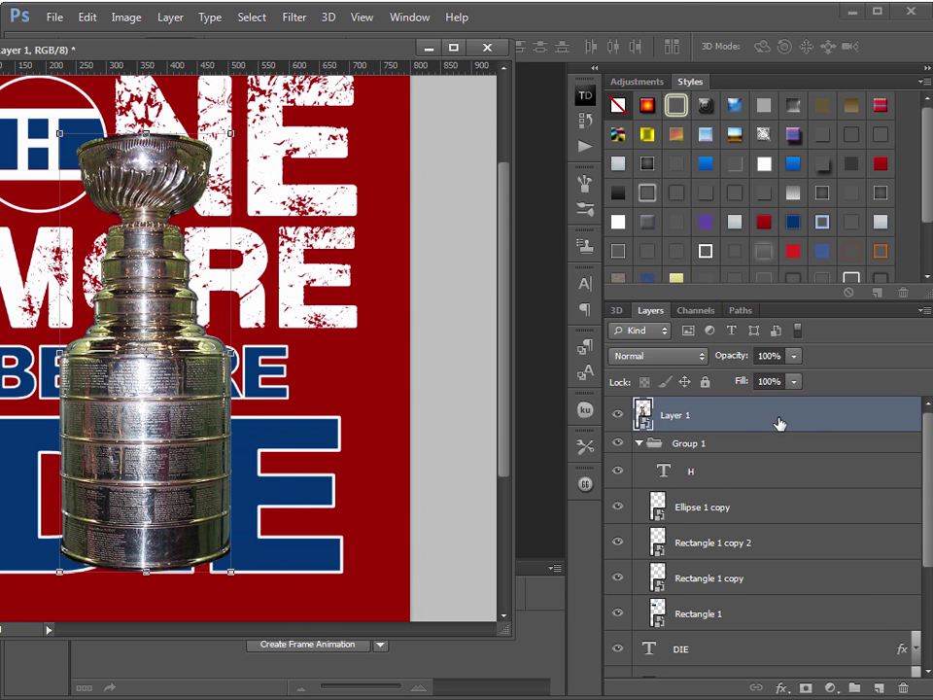
Add a white (ffffff) Color Overlay at Normal blend mode and 100% opacity to the cup layer.
{"action": "double_click", "coordinate": [724, 419]}
{"action": "left_click", "coordinate": [450, 439]}
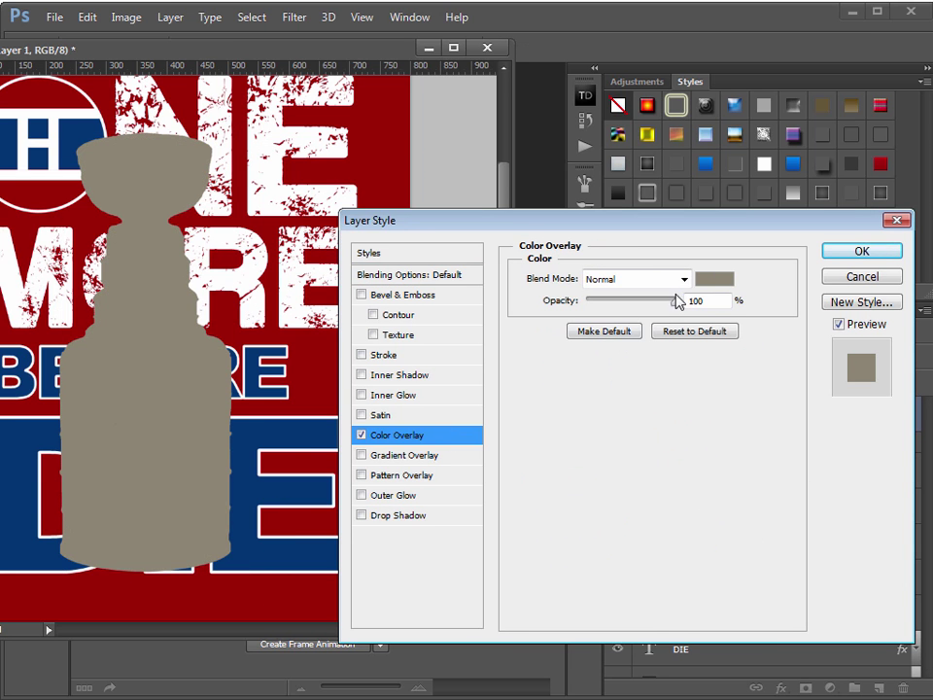
{"action": "left_click", "coordinate": [702, 278]}
{"action": "left_click", "coordinate": [277, 159]}
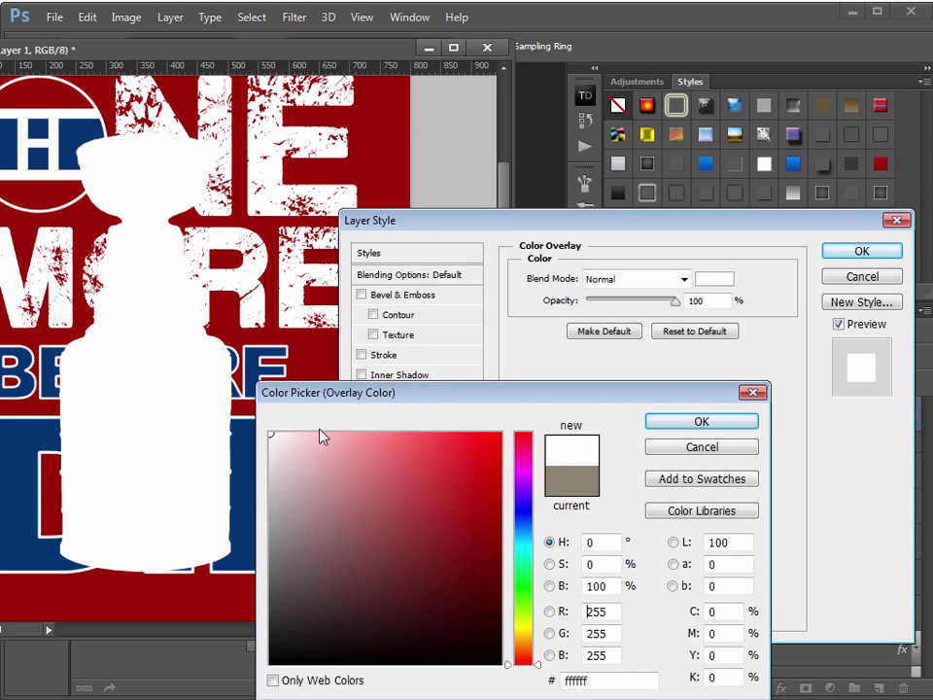
{"action": "left_click", "coordinate": [701, 421]}
{"action": "left_click", "coordinate": [874, 247]}
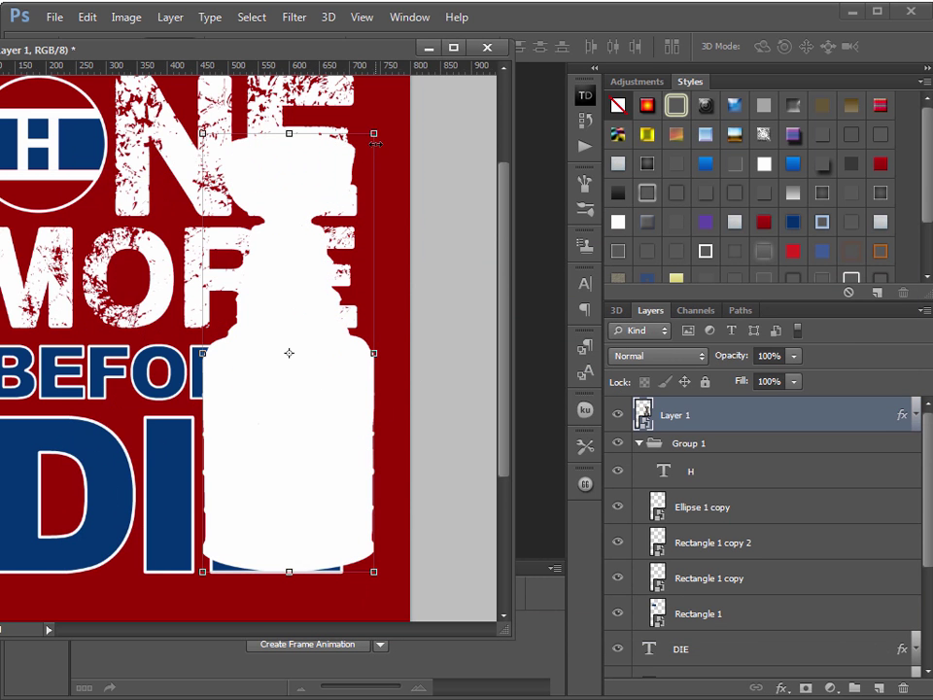
Shrink the white cup silhouette to a small icon and place it after BEFORE, beneath the final E of MORE.
{"action": "left_click", "coordinate": [375, 130]}
{"action": "left_click_drag", "start_coordinate": [378, 127], "coordinate": [246, 460]}
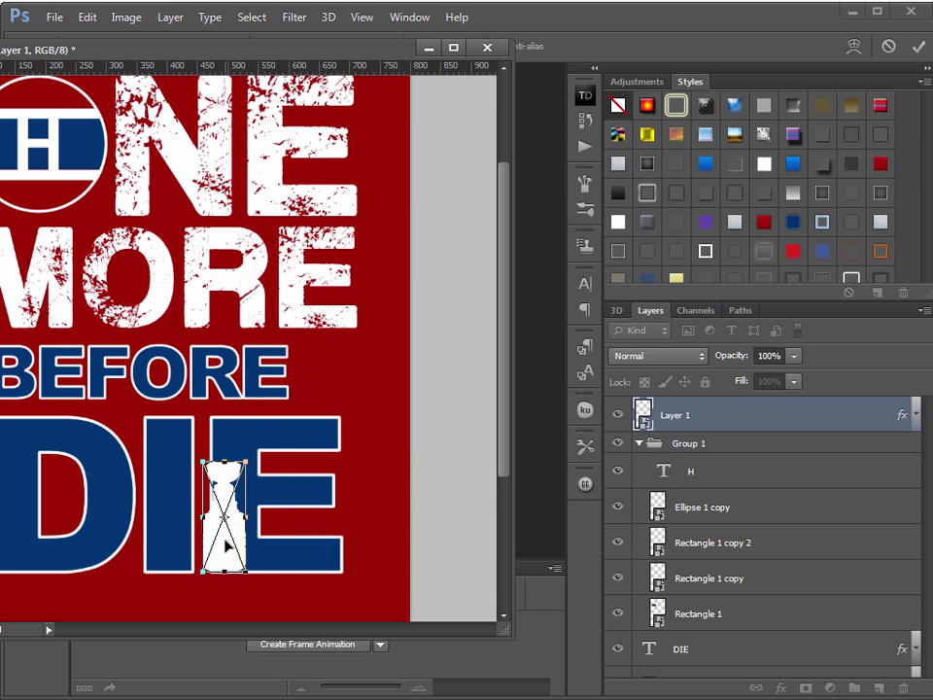
{"action": "left_click_drag", "start_coordinate": [218, 534], "coordinate": [328, 400]}
{"action": "key", "text": "Return"}
{"action": "key", "text": "shift+Right"}
{"action": "key", "text": "shift+Right"}
{"action": "key", "text": "shift+Right"}
{"action": "key", "text": "shift+Right"}
{"action": "key", "text": "shift+Right"}
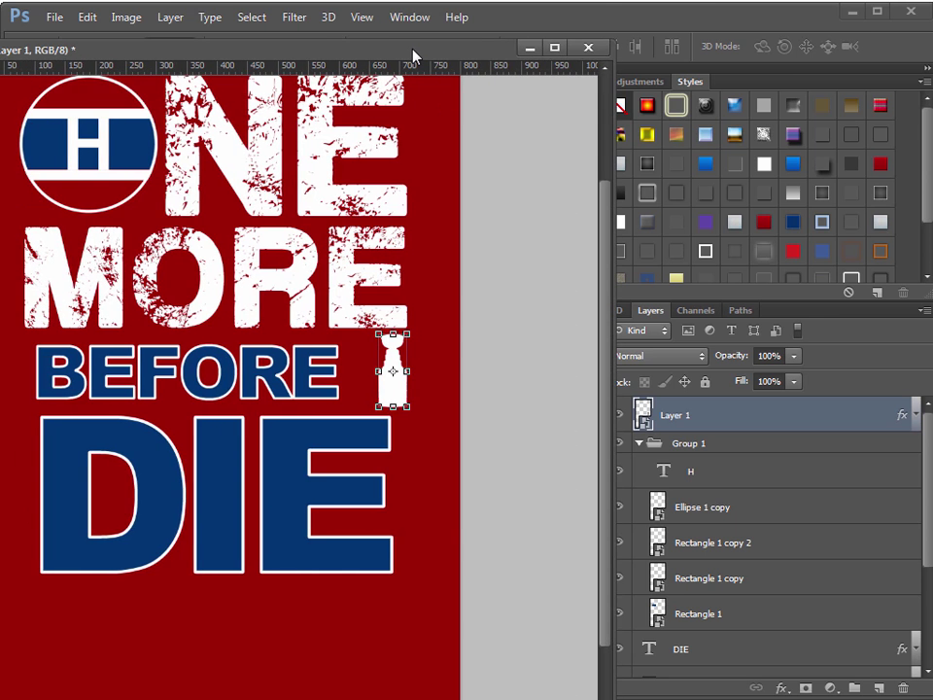
Crop off the empty red area well below DIE, leaving a canvas about 1140 px tall.
{"action": "left_click", "coordinate": [540, 45]}
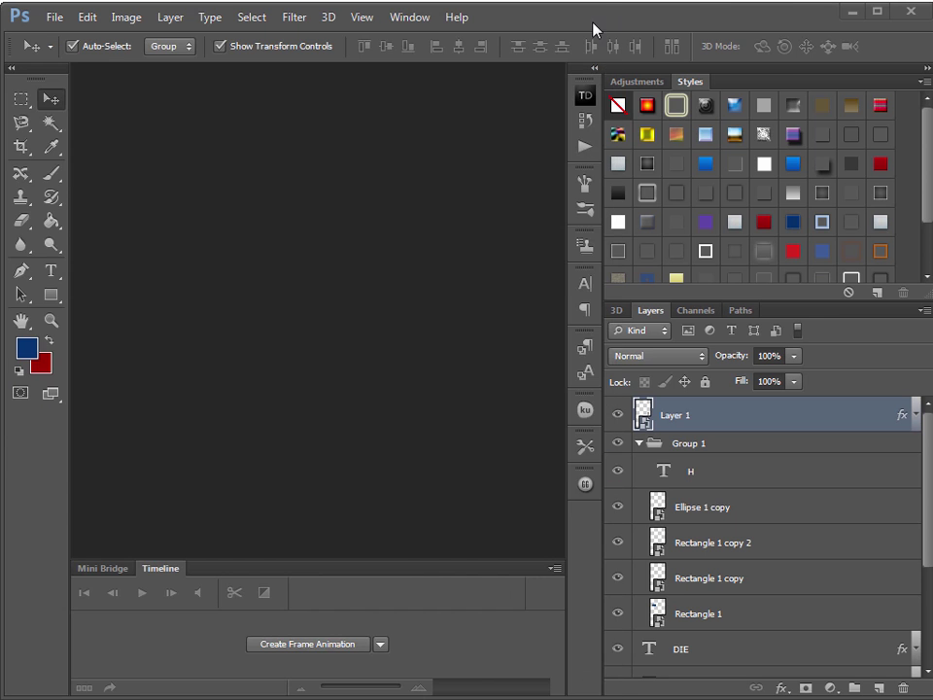
{"action": "scroll", "coordinate": [702, 414], "scroll_direction": "up", "scroll_amount": 3}
{"action": "scroll", "coordinate": [720, 416], "scroll_direction": "down", "scroll_amount": 5}
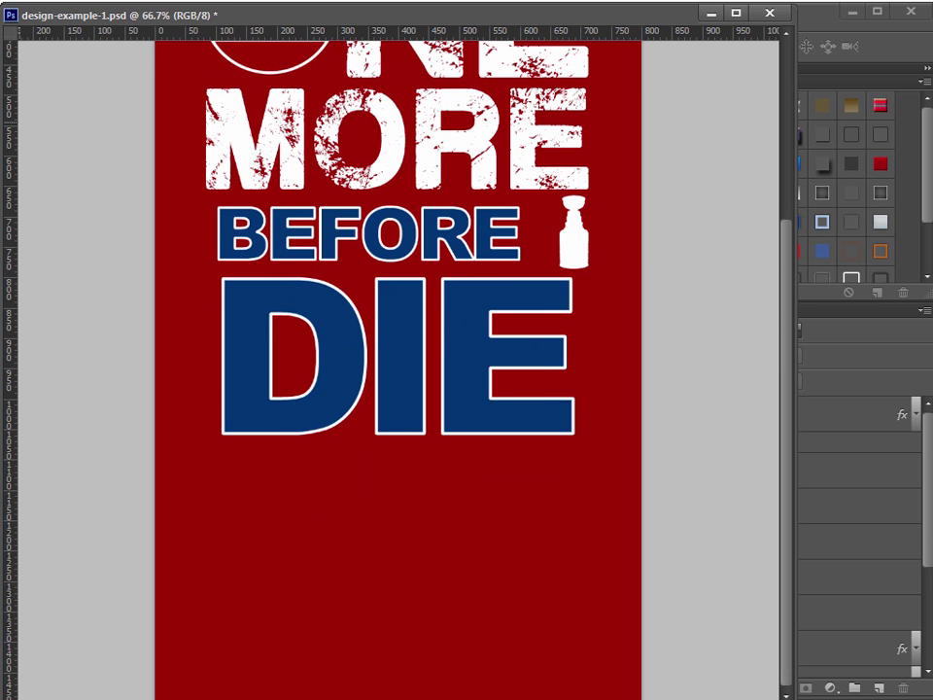
{"action": "left_click_drag", "start_coordinate": [3, 262], "coordinate": [185, 265]}
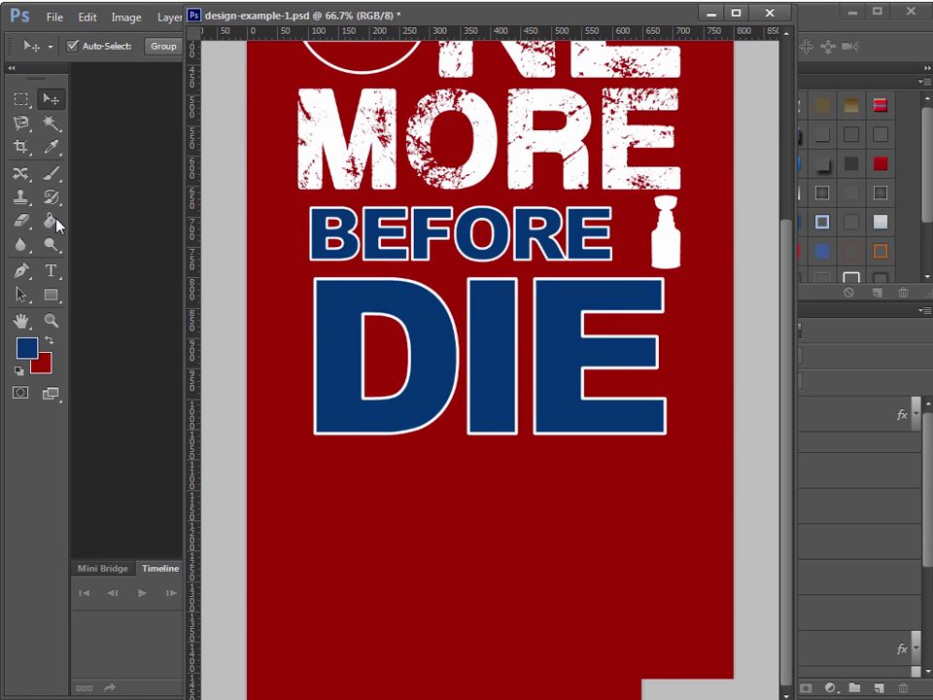
{"action": "left_click", "coordinate": [19, 145]}
{"action": "left_click_drag", "start_coordinate": [490, 694], "coordinate": [490, 590]}
{"action": "key", "text": "Return"}
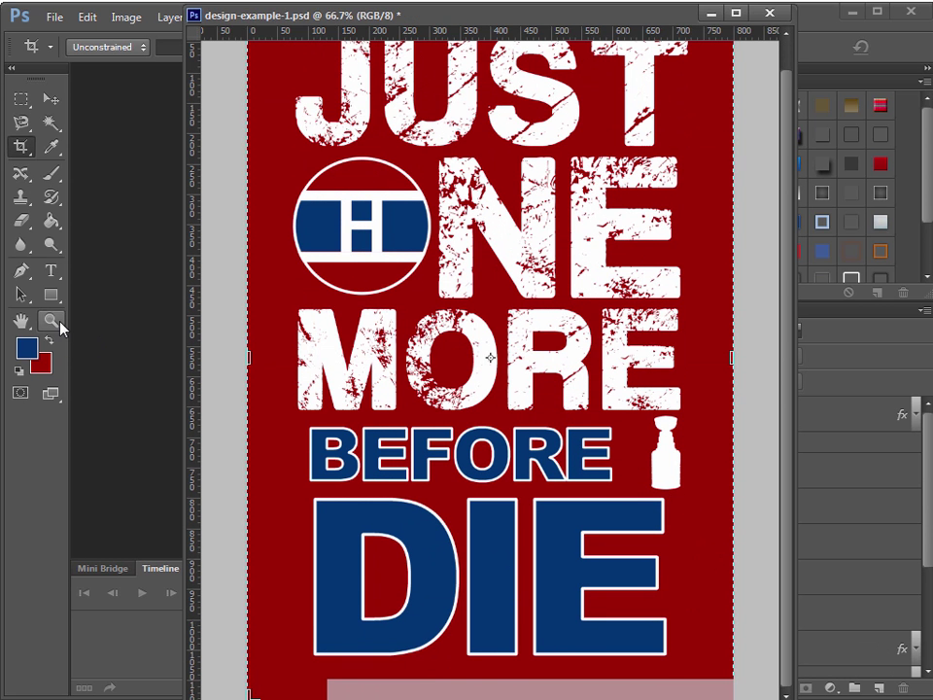
Place two vertical guides, one at the left edge of the J and one at the right edge of the T in JUST.
{"action": "left_click", "coordinate": [57, 322]}
{"action": "left_click", "coordinate": [376, 275], "text": "alt"}
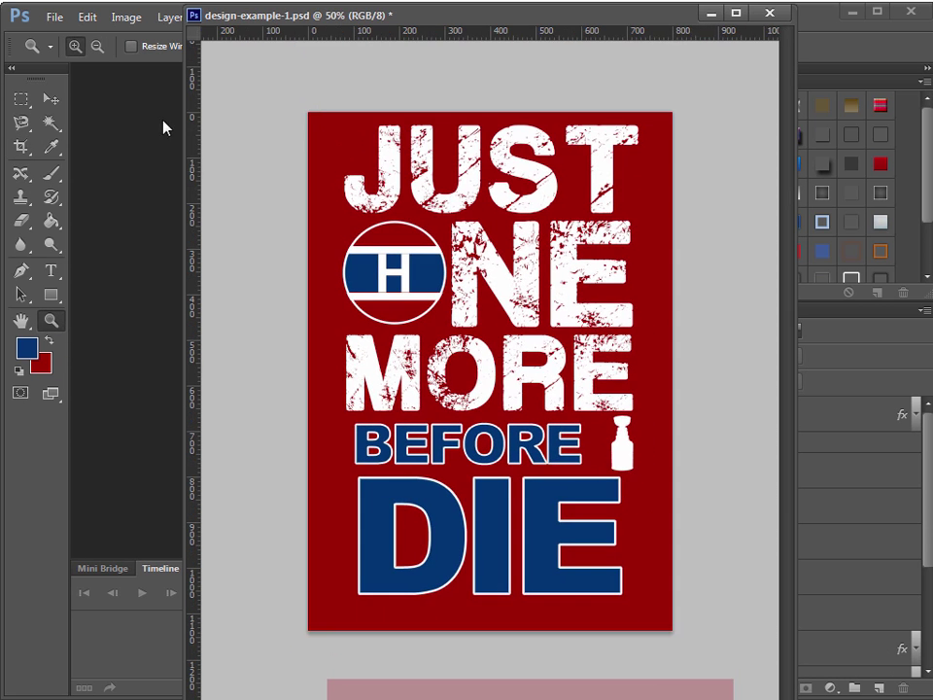
{"action": "left_click", "coordinate": [51, 101]}
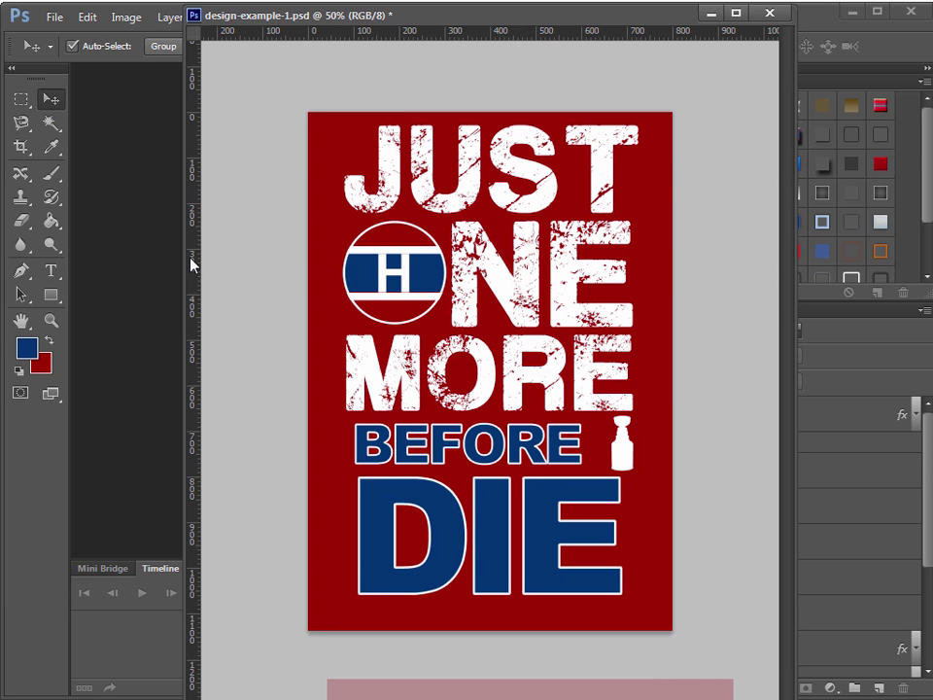
{"action": "left_click_drag", "start_coordinate": [194, 294], "coordinate": [346, 303]}
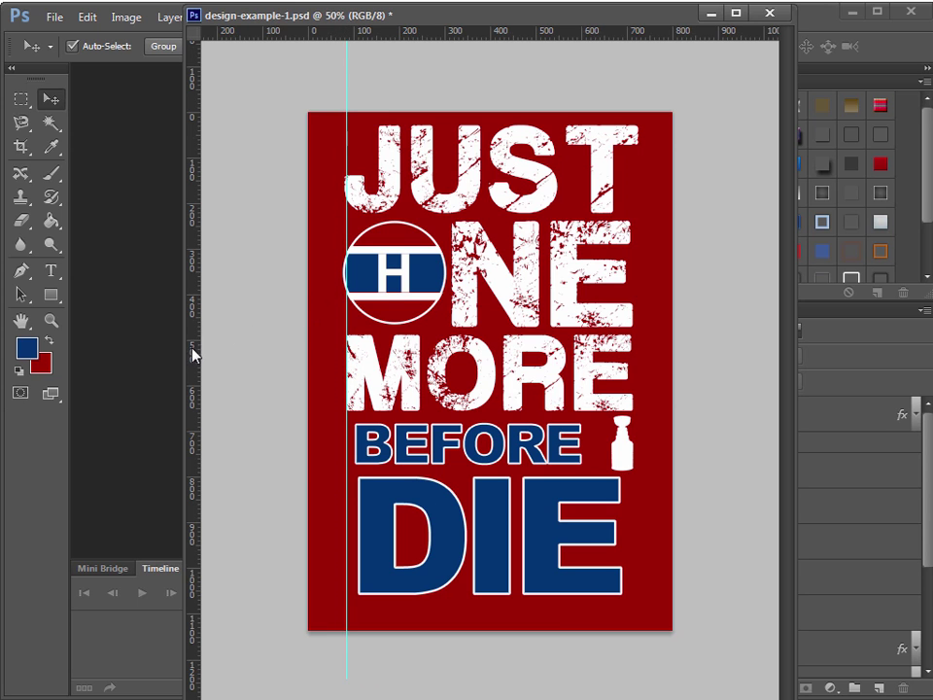
{"action": "left_click_drag", "start_coordinate": [193, 349], "coordinate": [639, 360]}
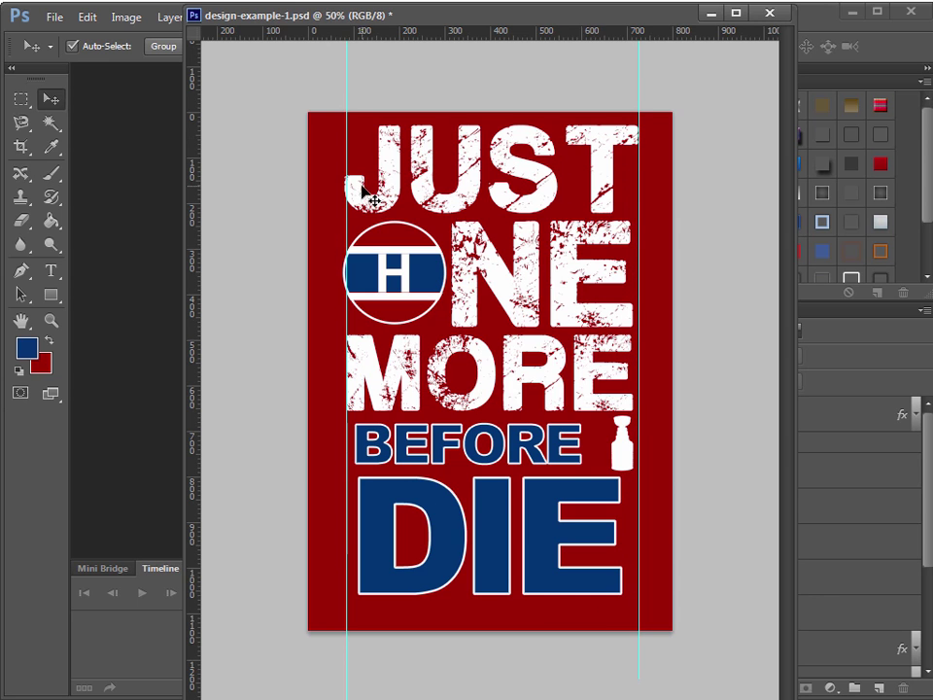
{"action": "left_click_drag", "start_coordinate": [347, 230], "coordinate": [339, 229]}
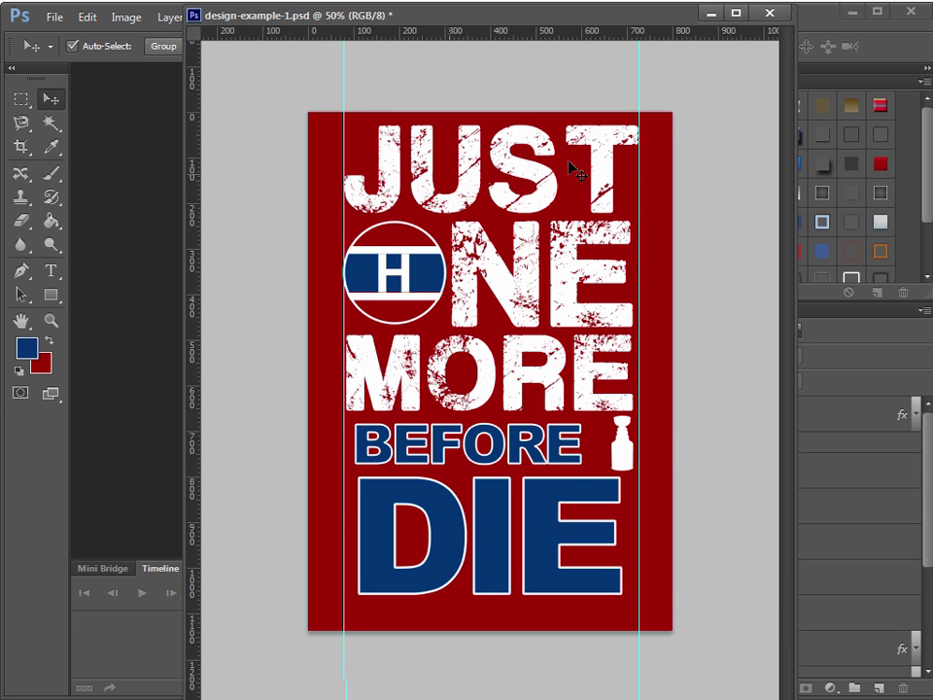
Nudge the round H logo slightly right so its edge sits on the left guide.
{"action": "left_click", "coordinate": [420, 282]}
{"action": "key", "text": "Right"}
{"action": "key", "text": "Right"}
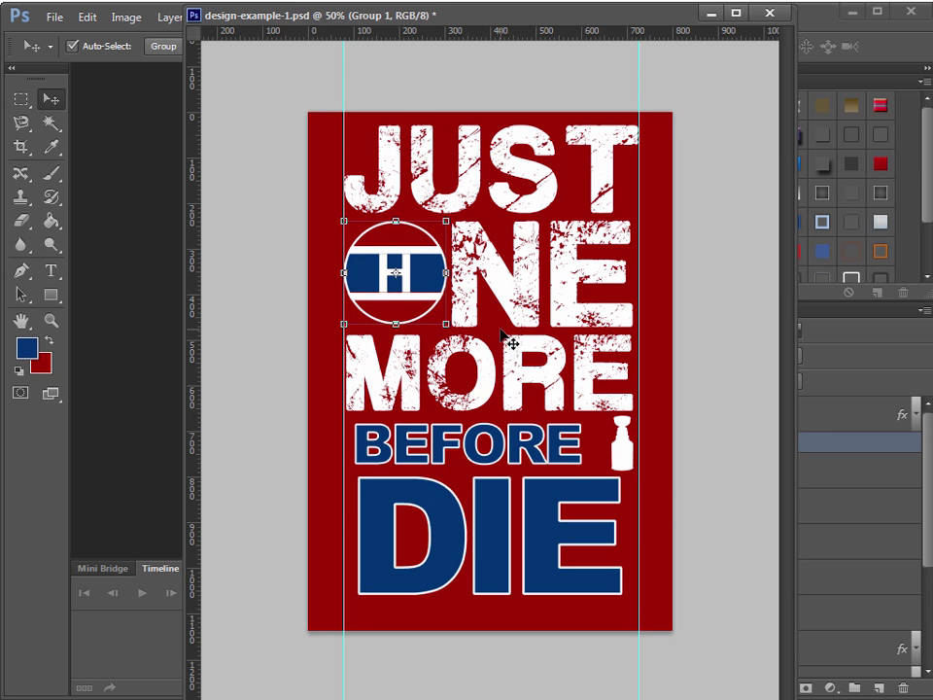
Shift the NE lettering right to the right guide and enlarge it slightly toward the round logo.
{"action": "left_click", "coordinate": [511, 302]}
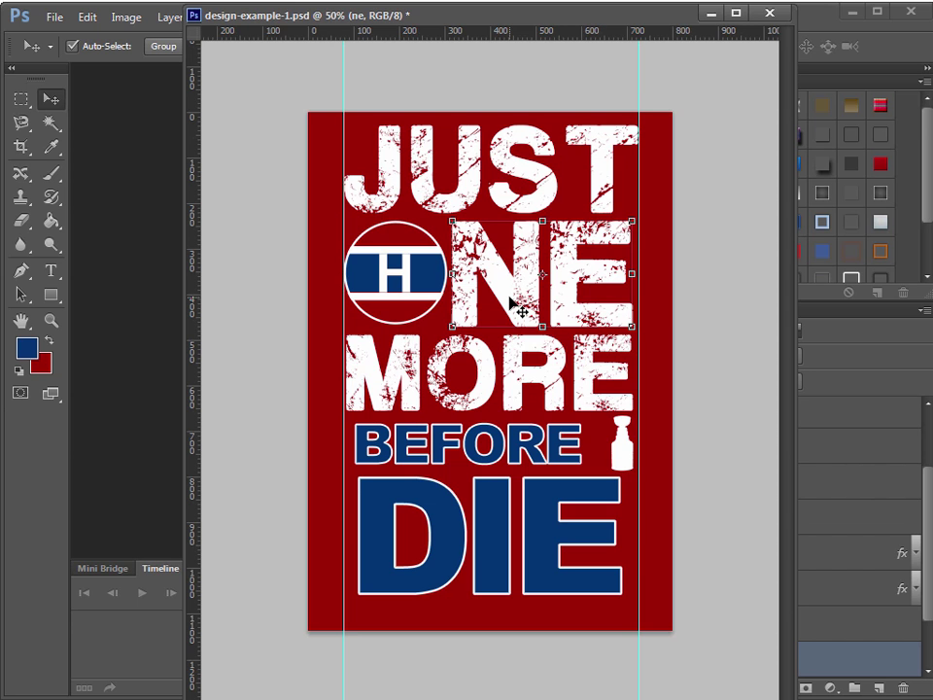
{"action": "key", "text": "shift+Right"}
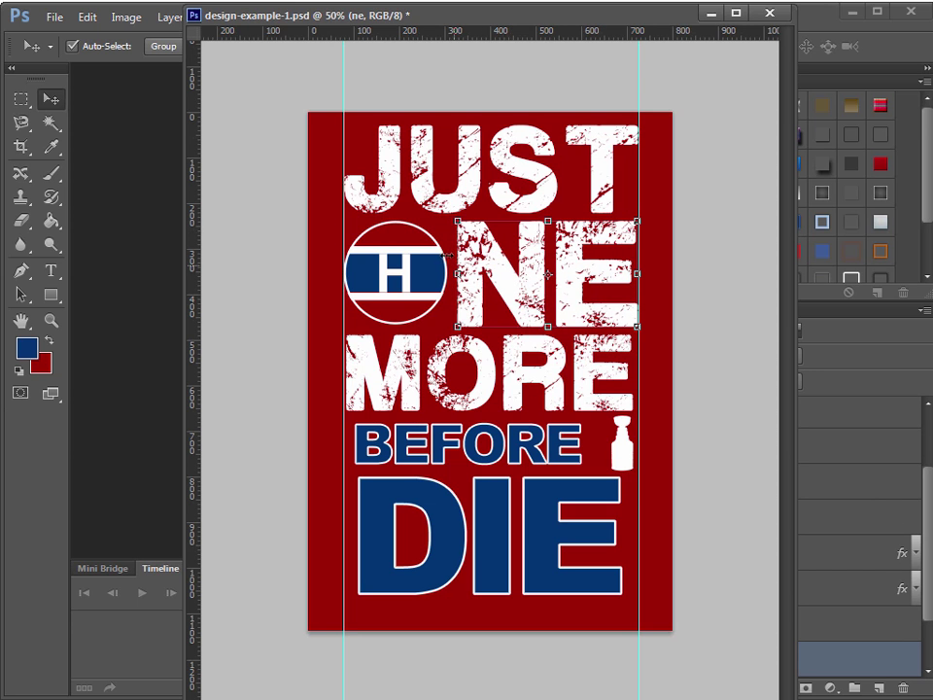
{"action": "key", "text": "ctrl+t"}
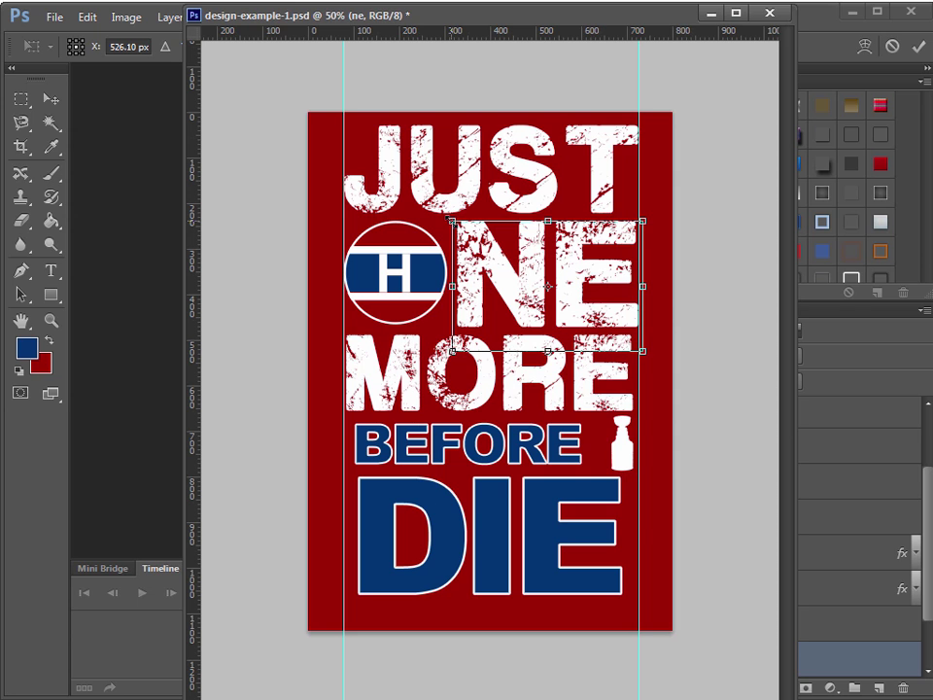
{"action": "left_click_drag", "start_coordinate": [453, 221], "coordinate": [447, 217]}
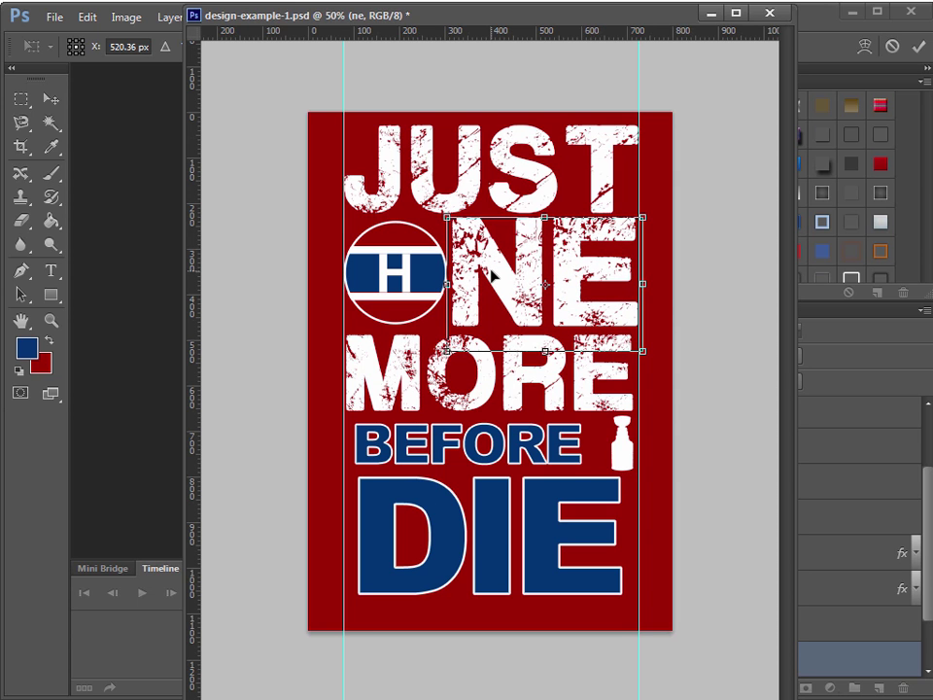
{"action": "key", "text": "Return"}
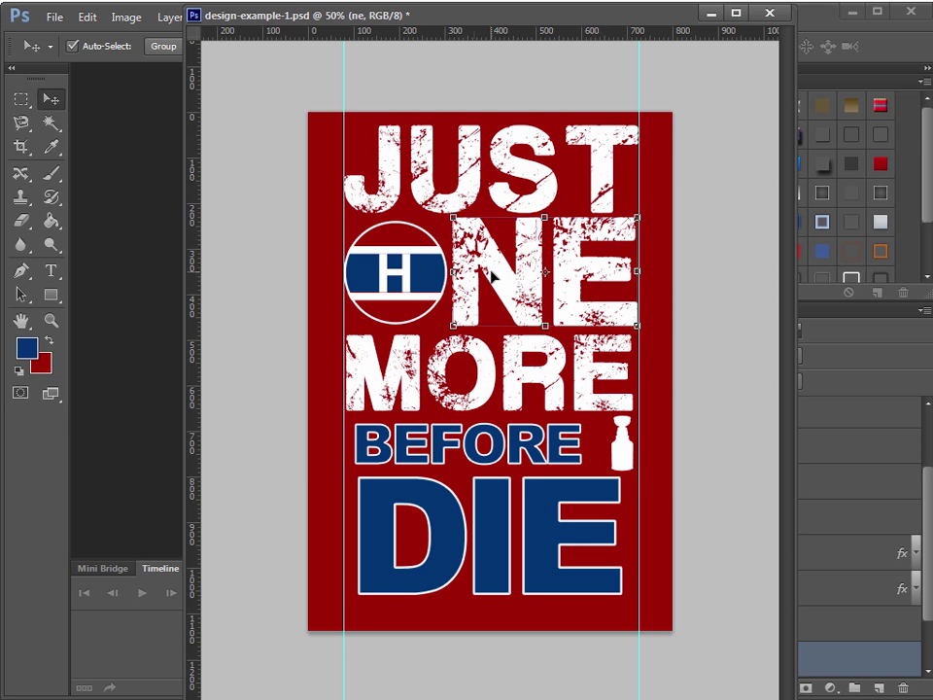
Align the MORE lettering with the left guide and enlarge it slightly so it reaches the right guide.
{"action": "left_click", "coordinate": [462, 406]}
{"action": "key", "text": "Left"}
{"action": "key", "text": "Left"}
{"action": "key", "text": "Left"}
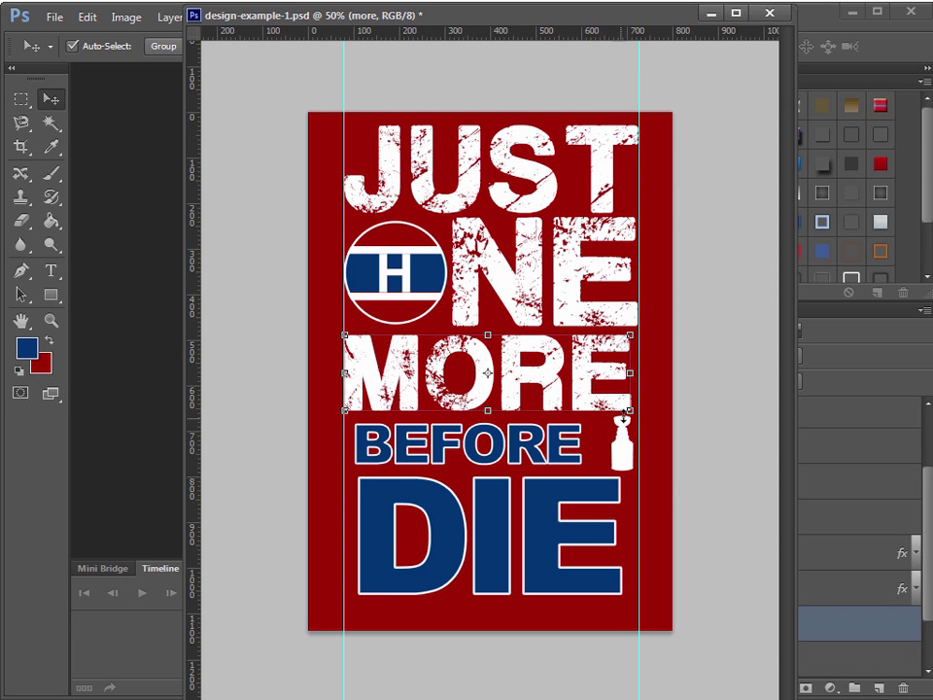
{"action": "key", "text": "ctrl+t"}
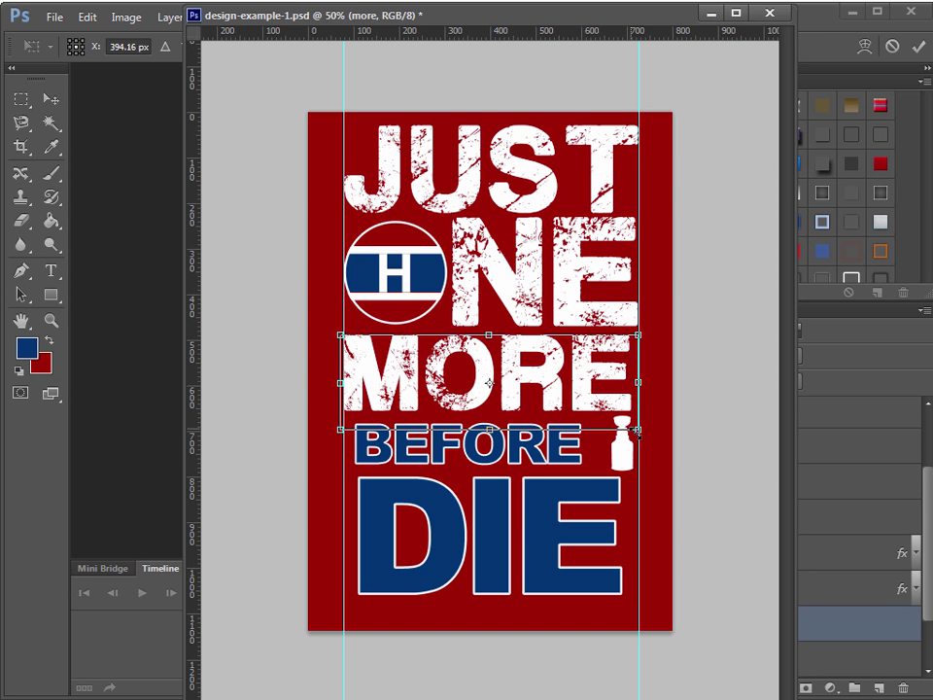
{"action": "left_click_drag", "start_coordinate": [635, 429], "coordinate": [641, 430]}
{"action": "key", "text": "Return"}
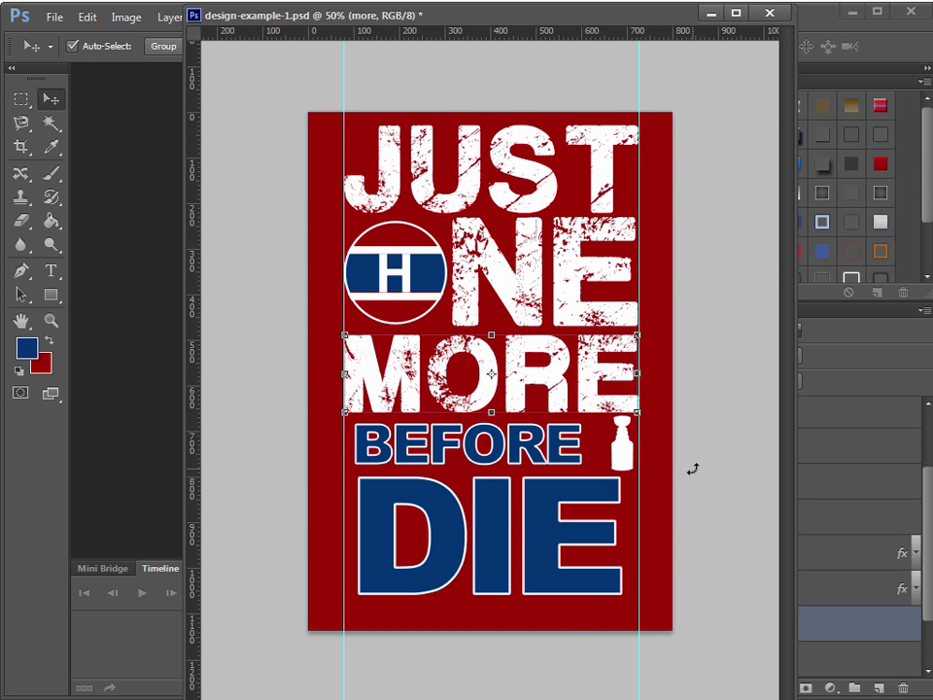
Move DIE down to open up space, and place BEFORE against the left guide just beneath MORE.
{"action": "left_click_drag", "start_coordinate": [499, 545], "coordinate": [499, 569]}
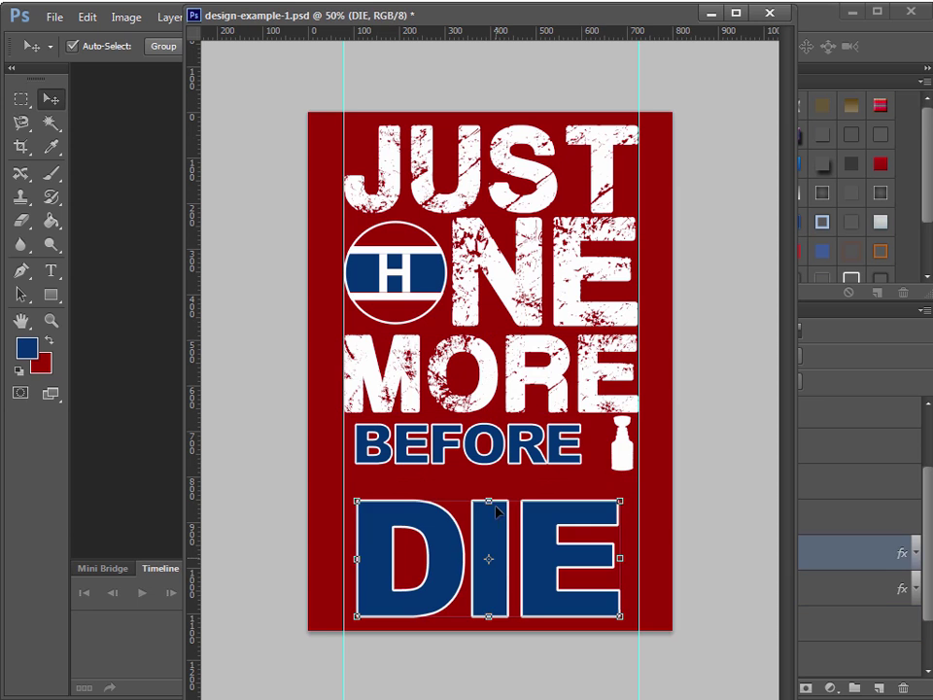
{"action": "left_click_drag", "start_coordinate": [492, 466], "coordinate": [483, 468]}
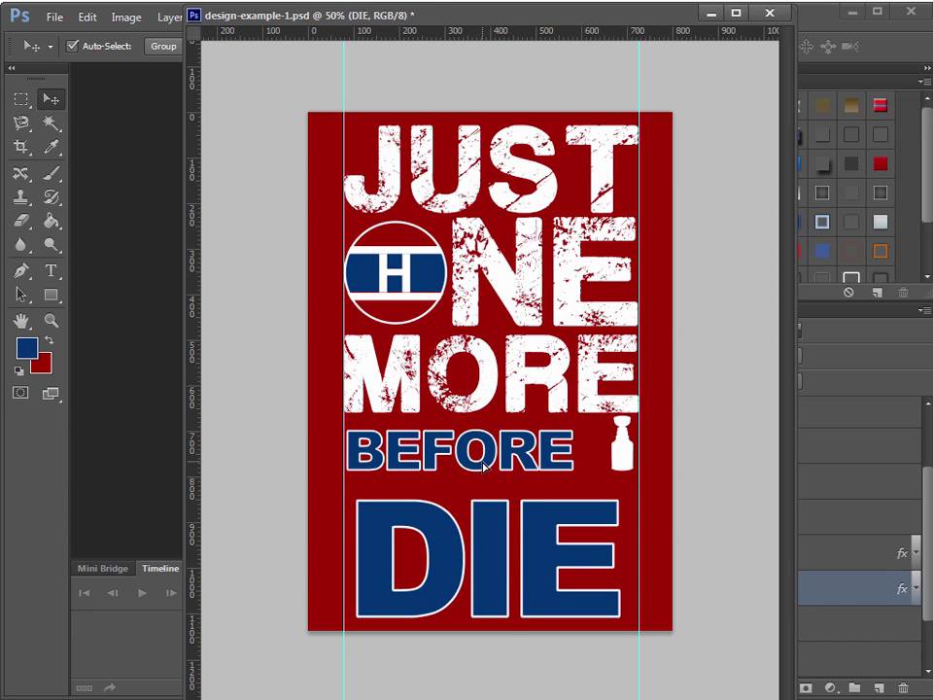
{"action": "key", "text": "shift+Up"}
{"action": "left_click", "coordinate": [545, 464]}
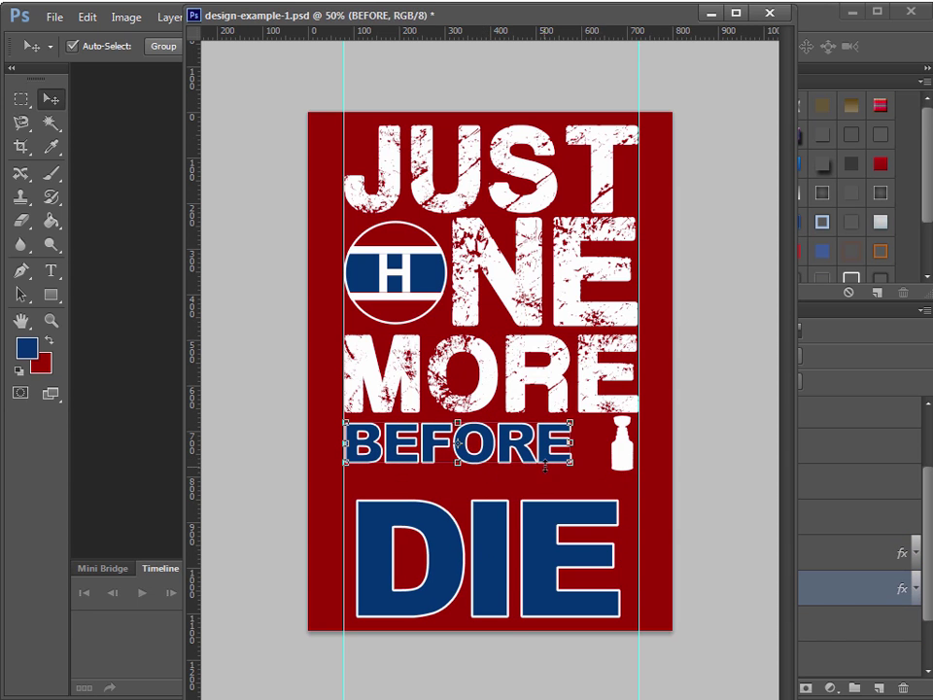
Enlarge BEFORE proportionally toward the Stanley Cup silhouette, and nudge the cup against the right guide and slightly down.
{"action": "left_click_drag", "start_coordinate": [567, 470], "coordinate": [597, 505]}
{"action": "key", "text": "Return"}
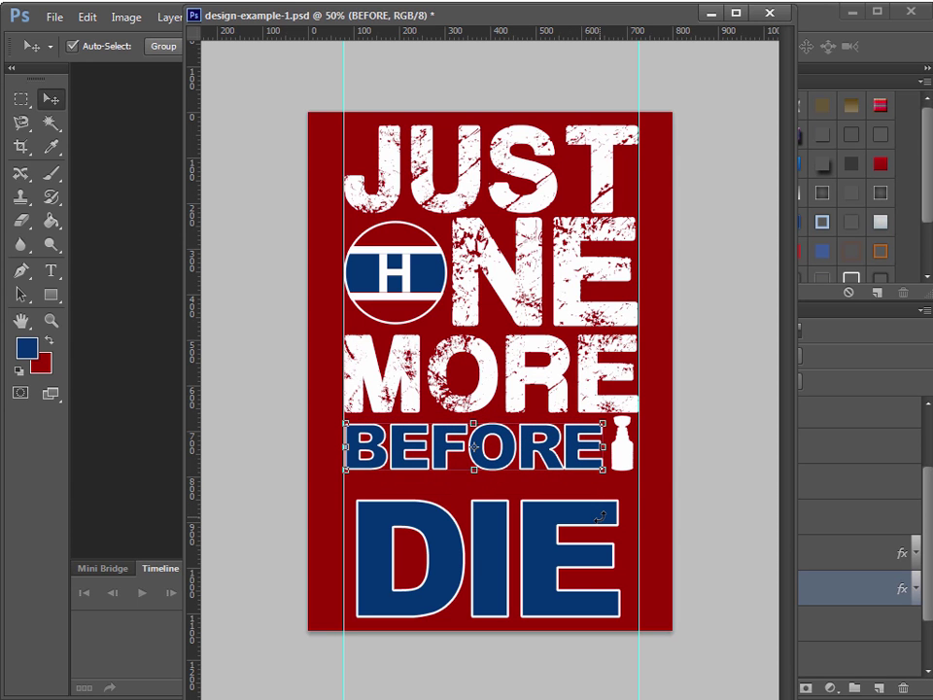
{"action": "left_click", "coordinate": [623, 445]}
{"action": "key", "text": "Right"}
{"action": "key", "text": "Right"}
{"action": "key", "text": "Right"}
{"action": "key", "text": "Right"}
{"action": "key", "text": "Right"}
{"action": "key", "text": "Right"}
{"action": "key", "text": "Right"}
{"action": "key", "text": "Right"}
{"action": "key", "text": "Right"}
{"action": "key", "text": "Right"}
{"action": "key", "text": "Right"}
{"action": "key", "text": "Right"}
{"action": "key", "text": "Down"}
{"action": "key", "text": "Down"}
{"action": "key", "text": "Down"}
{"action": "key", "text": "Down"}
{"action": "key", "text": "Down"}
{"action": "key", "text": "Up"}
{"action": "key", "text": "Up"}
{"action": "key", "text": "Up"}
Enlarge BEFORE a little more to close the remaining gap to the Stanley Cup silhouette.
{"action": "left_click", "coordinate": [583, 449]}
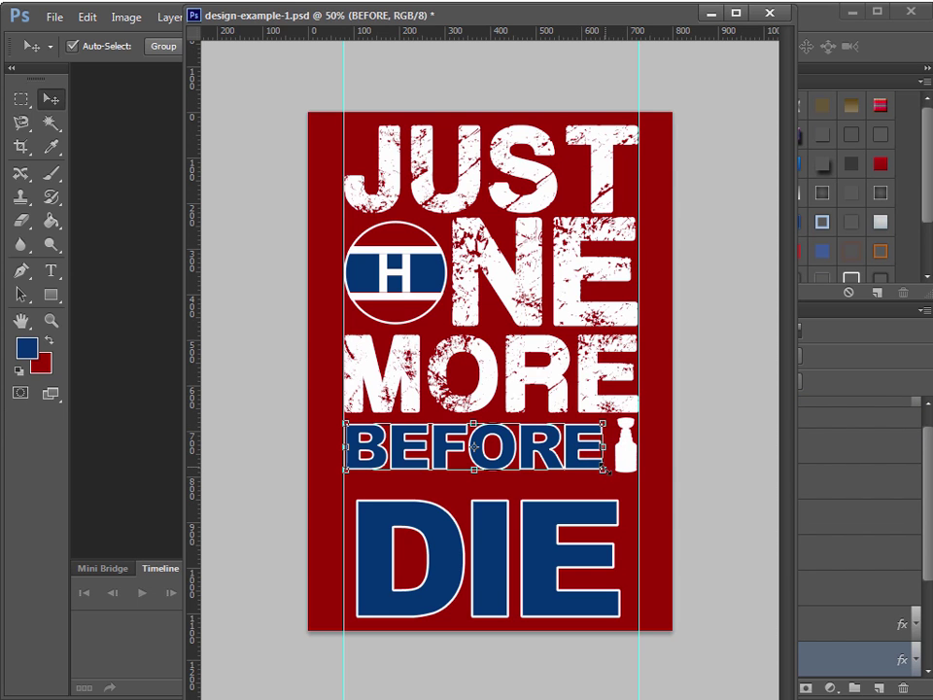
{"action": "key", "text": "ctrl+t"}
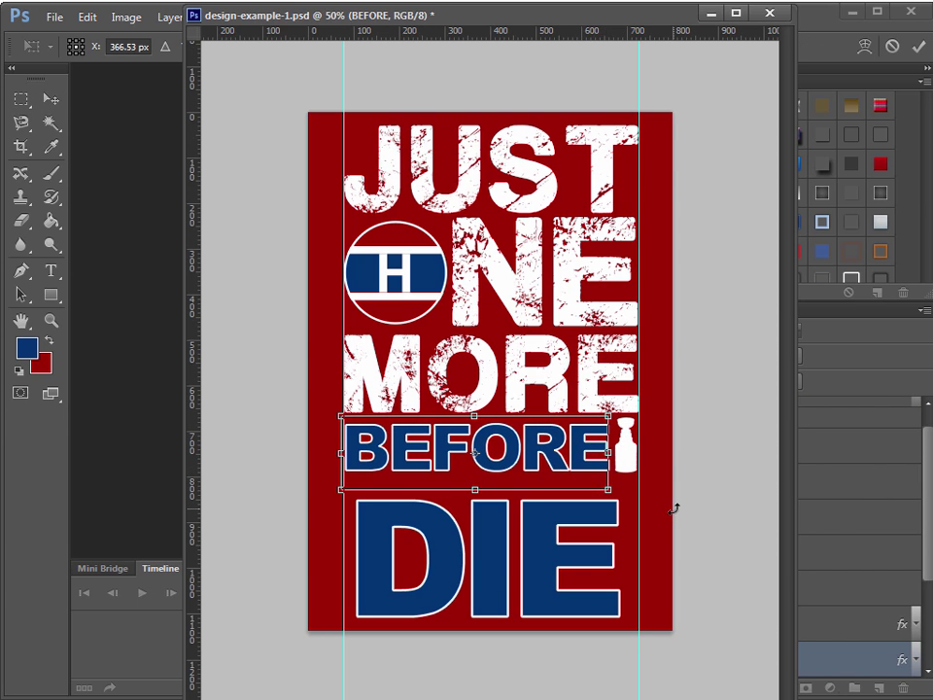
{"action": "key", "text": "Return"}
{"action": "left_click", "coordinate": [727, 528]}
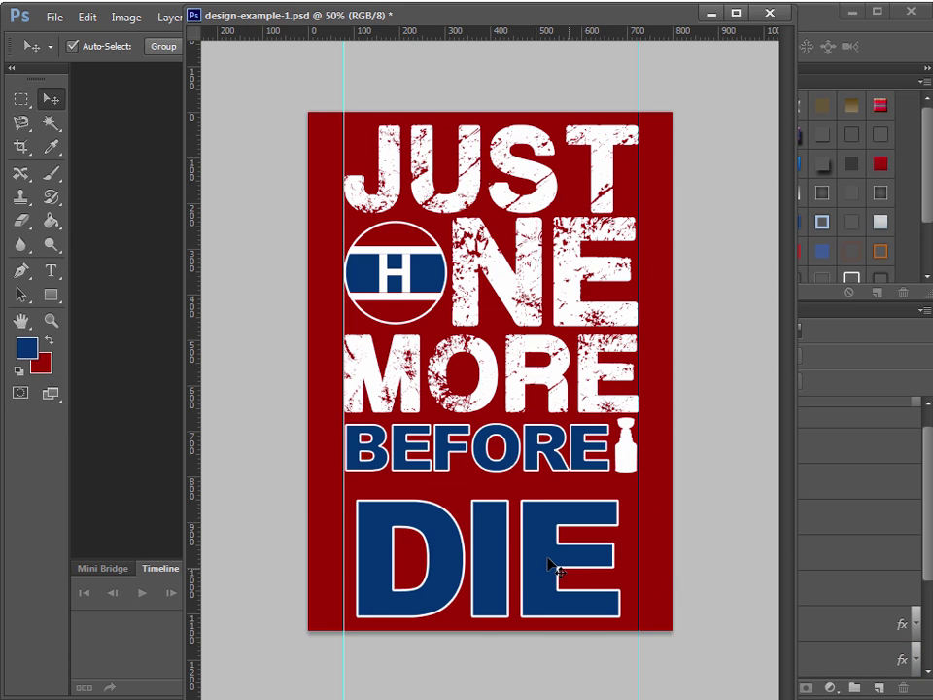
Move DIE up beneath BEFORE against the left guide and enlarge it to reach the right guide.
{"action": "left_click_drag", "start_coordinate": [550, 564], "coordinate": [537, 544]}
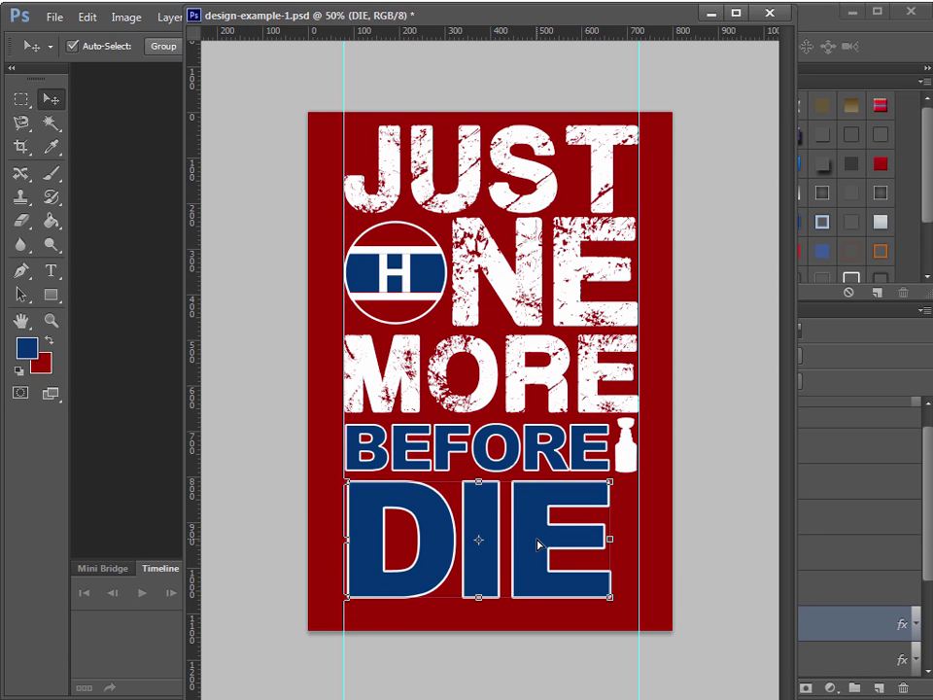
{"action": "key", "text": "Left"}
{"action": "key", "text": "Left"}
{"action": "key", "text": "Left"}
{"action": "key", "text": "Left"}
{"action": "left_click_drag", "start_coordinate": [613, 597], "coordinate": [636, 665]}
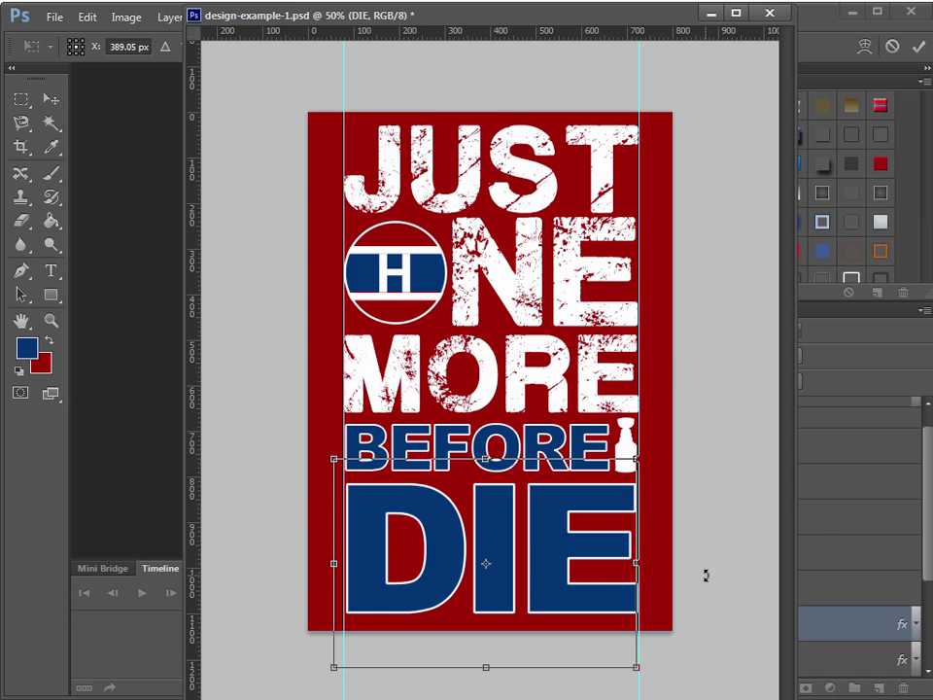
{"action": "key", "text": "Return"}
Start cropping the canvas, bringing the bottom edge of the crop up close beneath DIE.
{"action": "left_click", "coordinate": [19, 146]}
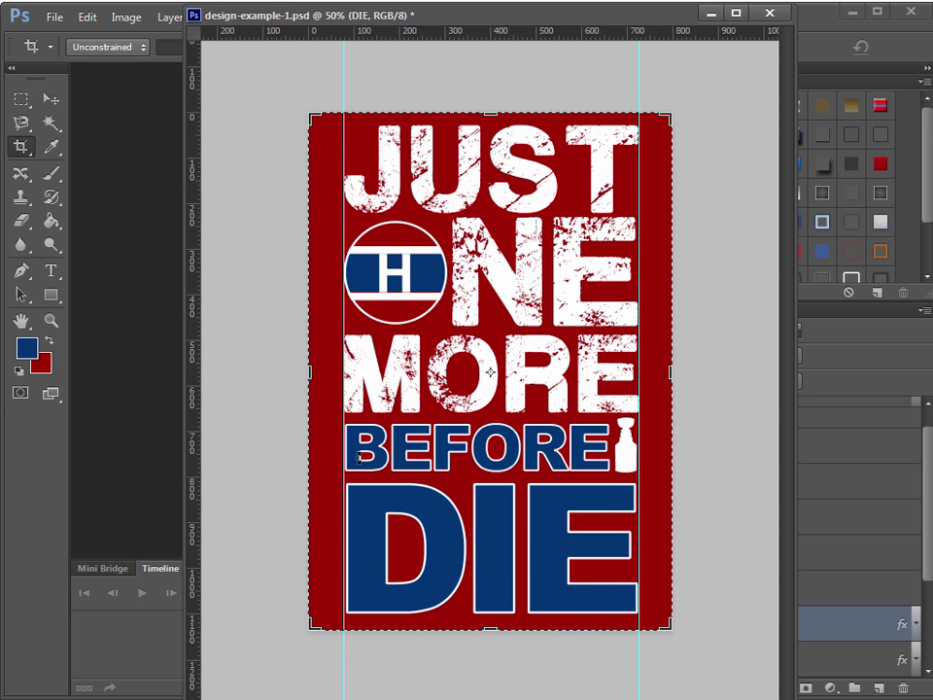
{"action": "left_click_drag", "start_coordinate": [492, 628], "coordinate": [487, 618]}
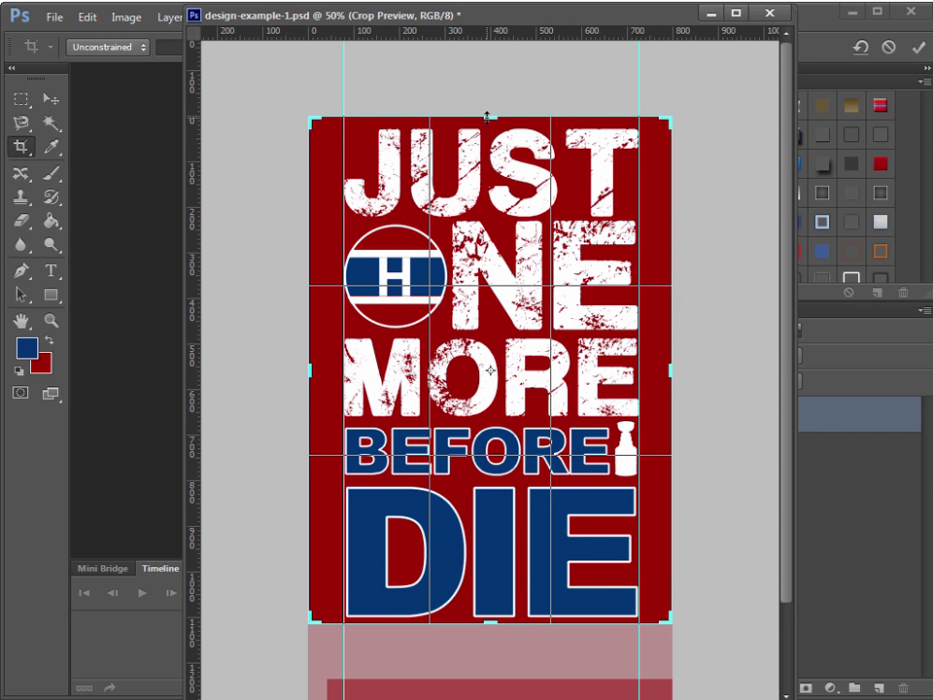
{"action": "left_click_drag", "start_coordinate": [487, 116], "coordinate": [487, 115]}
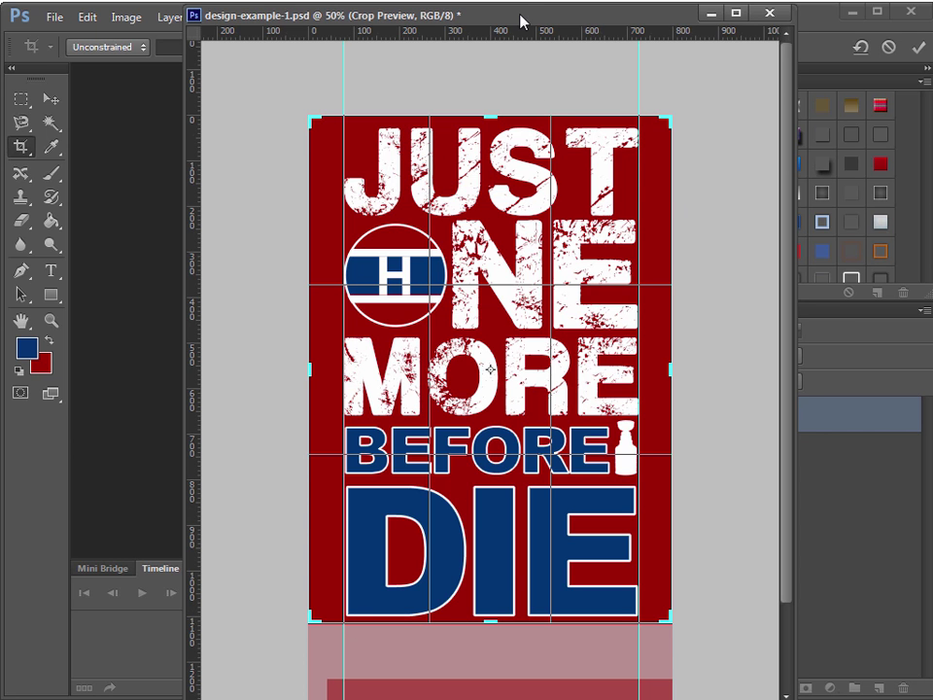
Tighten the crop on all sides to a narrow margin around the lettering, apply it and save the document.
{"action": "left_click_drag", "start_coordinate": [522, 21], "coordinate": [444, 124]}
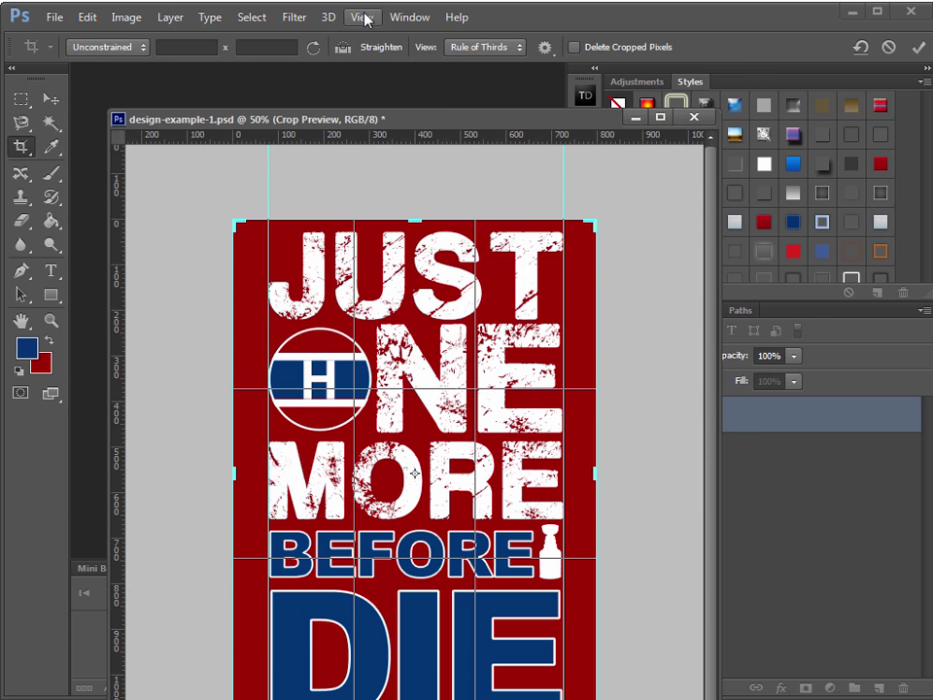
{"action": "left_click", "coordinate": [364, 20]}
{"action": "left_click", "coordinate": [384, 336]}
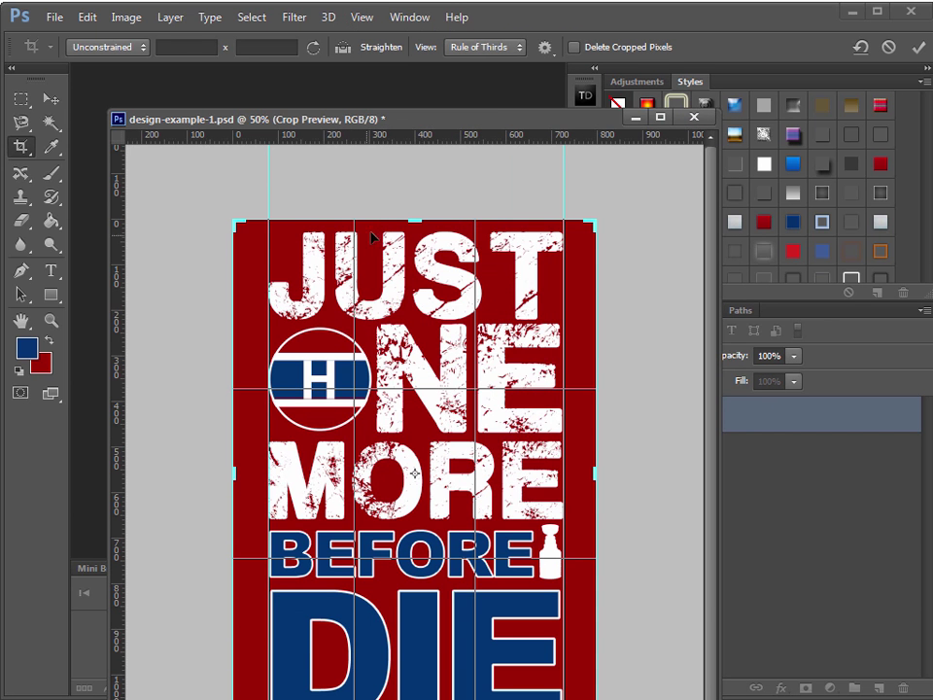
{"action": "left_click_drag", "start_coordinate": [416, 222], "coordinate": [411, 225]}
{"action": "left_click_drag", "start_coordinate": [597, 475], "coordinate": [583, 476]}
{"action": "mouse_move", "coordinate": [247, 476]}
{"action": "left_mouse_down"}
{"action": "mouse_move", "coordinate": [259, 471]}
{"action": "mouse_move", "coordinate": [262, 480]}
{"action": "left_mouse_up"}
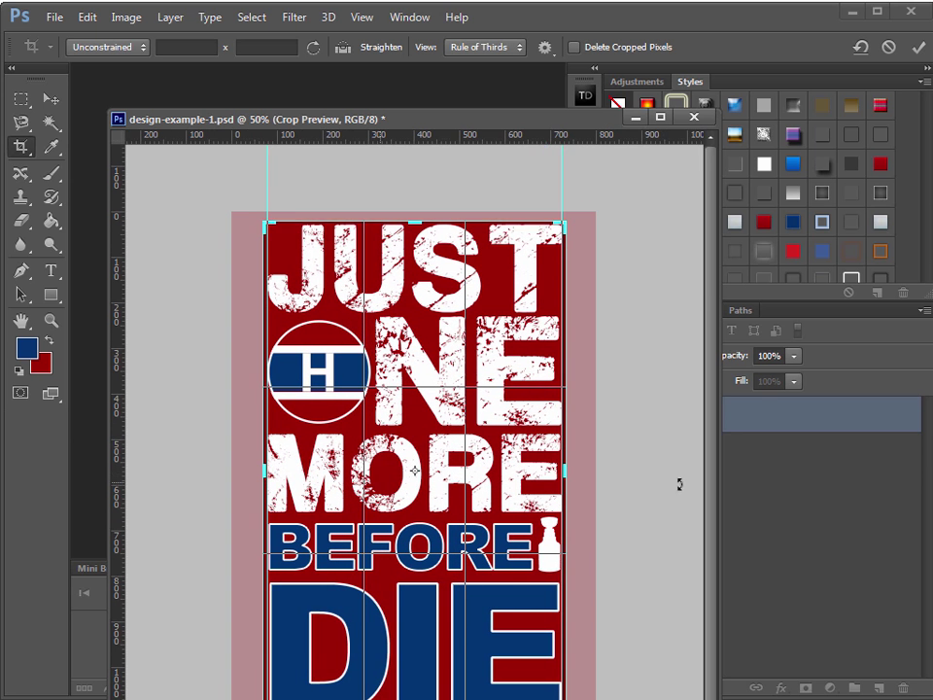
{"action": "scroll", "coordinate": [687, 454], "scroll_direction": "down", "scroll_amount": 4}
{"action": "left_click_drag", "start_coordinate": [419, 628], "coordinate": [418, 621]}
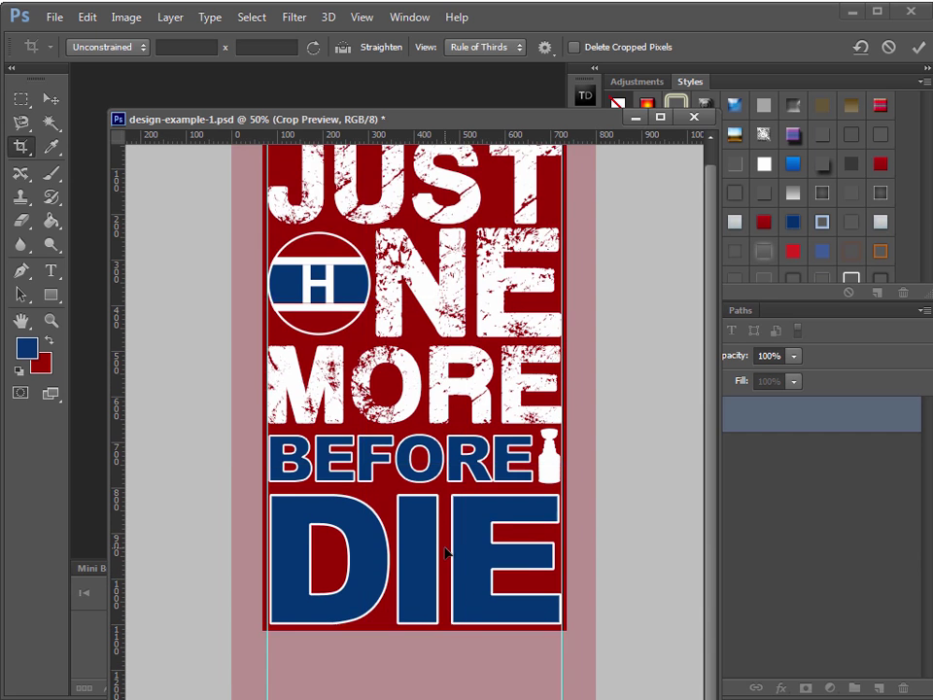
{"action": "key", "text": "Return"}
{"action": "key", "text": "ctrl+s"}
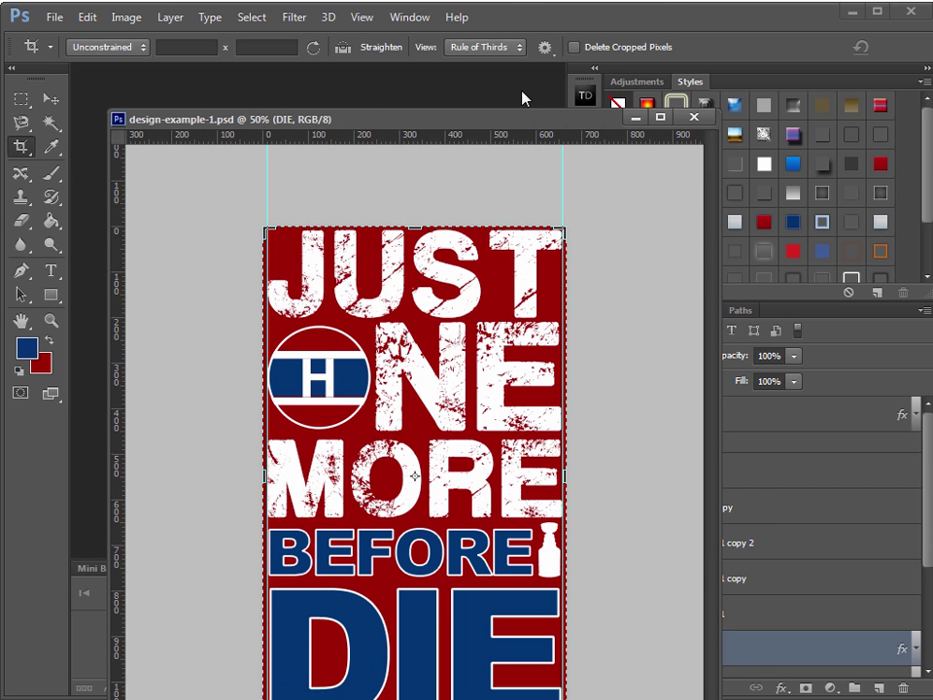
{"action": "left_click_drag", "start_coordinate": [522, 96], "coordinate": [485, 0]}
{"action": "left_click", "coordinate": [623, 439]}
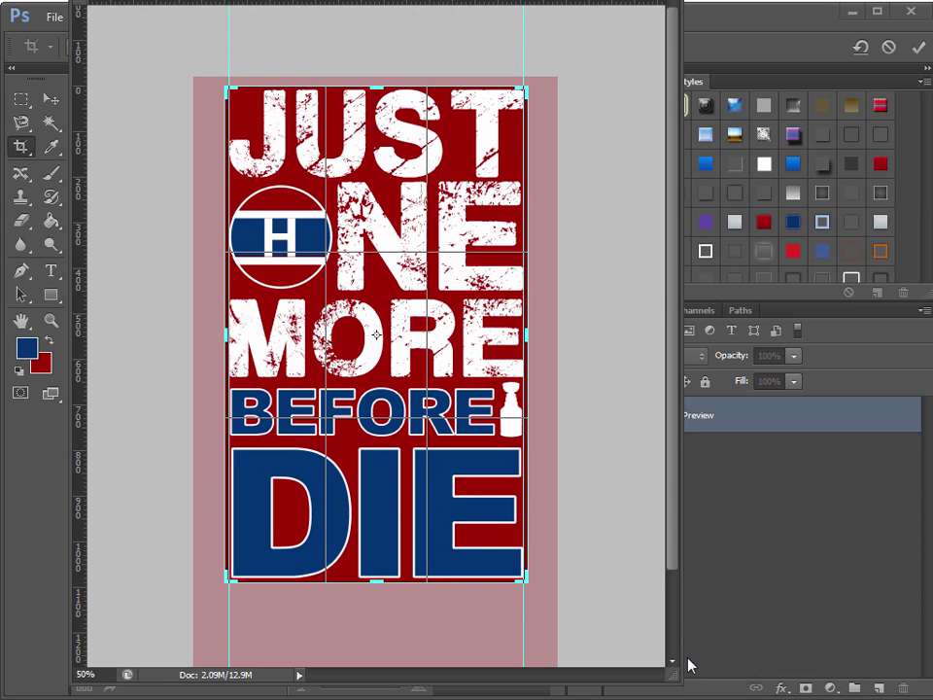
{"action": "key", "text": "Escape"}
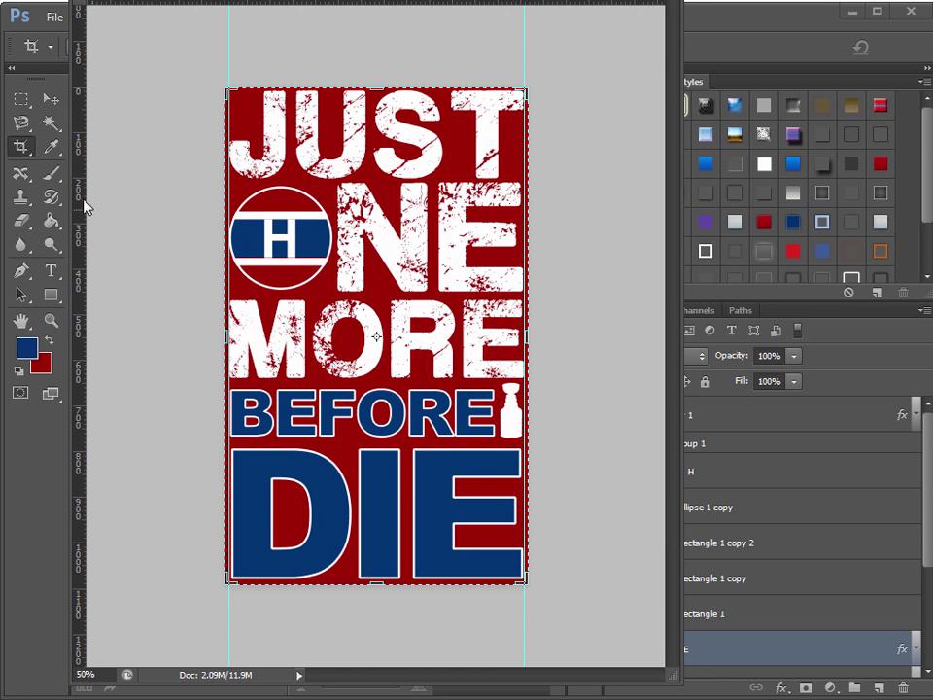
Set the Move tool's auto-select to Layer and nudge the round logo's blue band down to cover the red line beneath it.
{"action": "left_click", "coordinate": [52, 319]}
{"action": "left_click", "coordinate": [207, 195]}
{"action": "left_click_drag", "start_coordinate": [245, 209], "coordinate": [358, 253]}
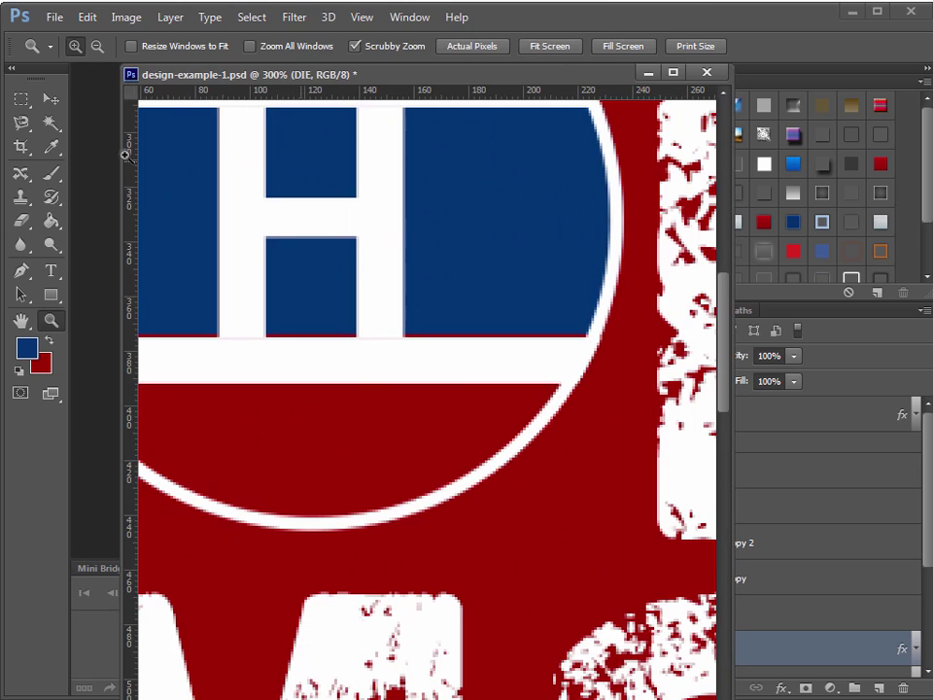
{"action": "left_click", "coordinate": [51, 100]}
{"action": "left_click", "coordinate": [449, 351]}
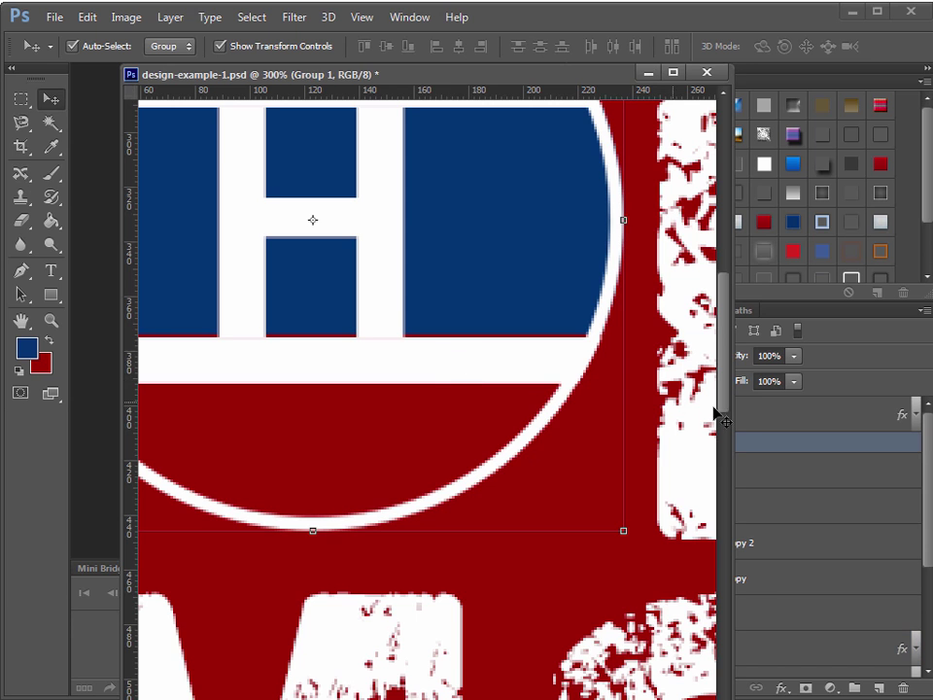
{"action": "left_click_drag", "start_coordinate": [586, 84], "coordinate": [386, 75]}
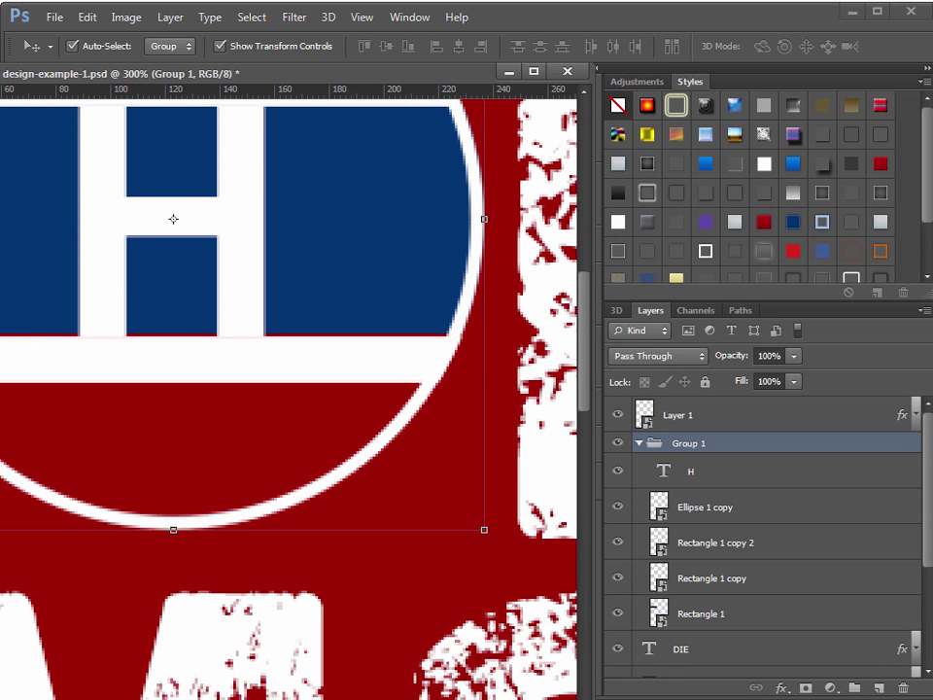
{"action": "left_click_drag", "start_coordinate": [304, 81], "coordinate": [448, 80]}
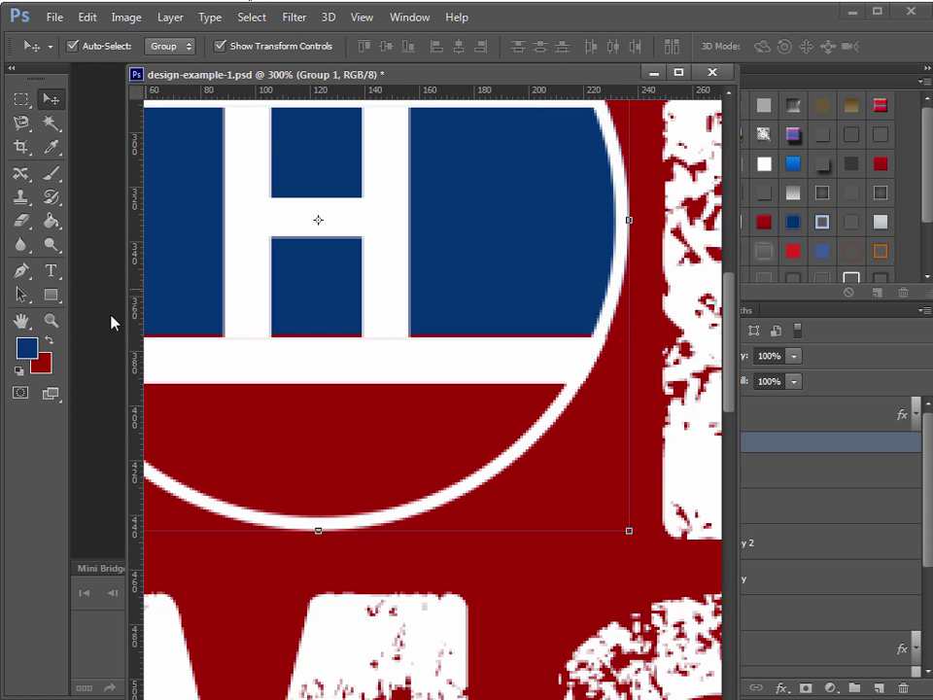
{"action": "left_click", "coordinate": [52, 321]}
{"action": "left_click", "coordinate": [304, 361], "text": "alt"}
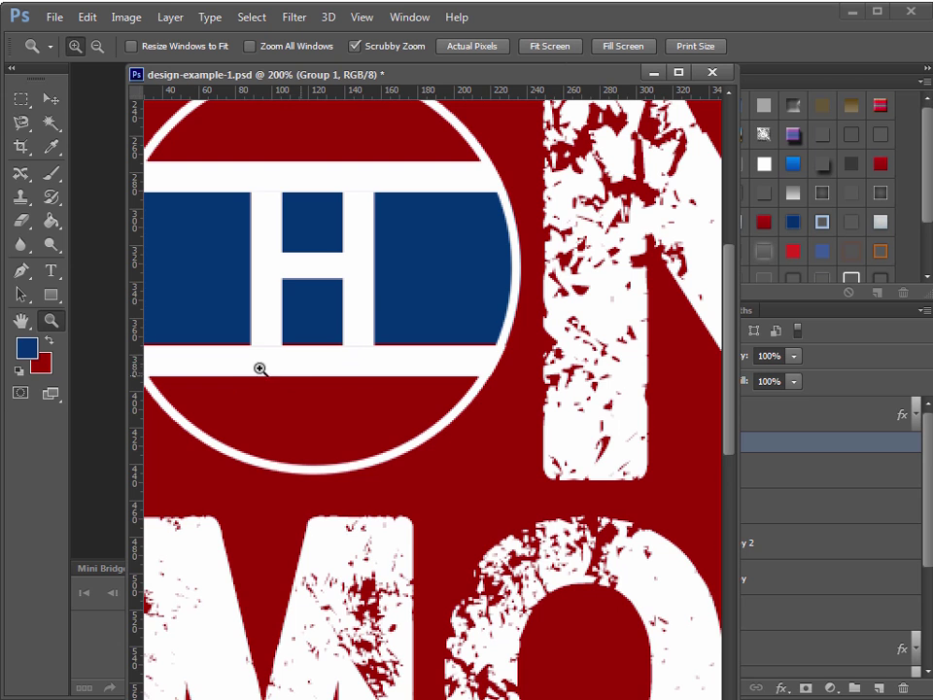
{"action": "left_click", "coordinate": [51, 99]}
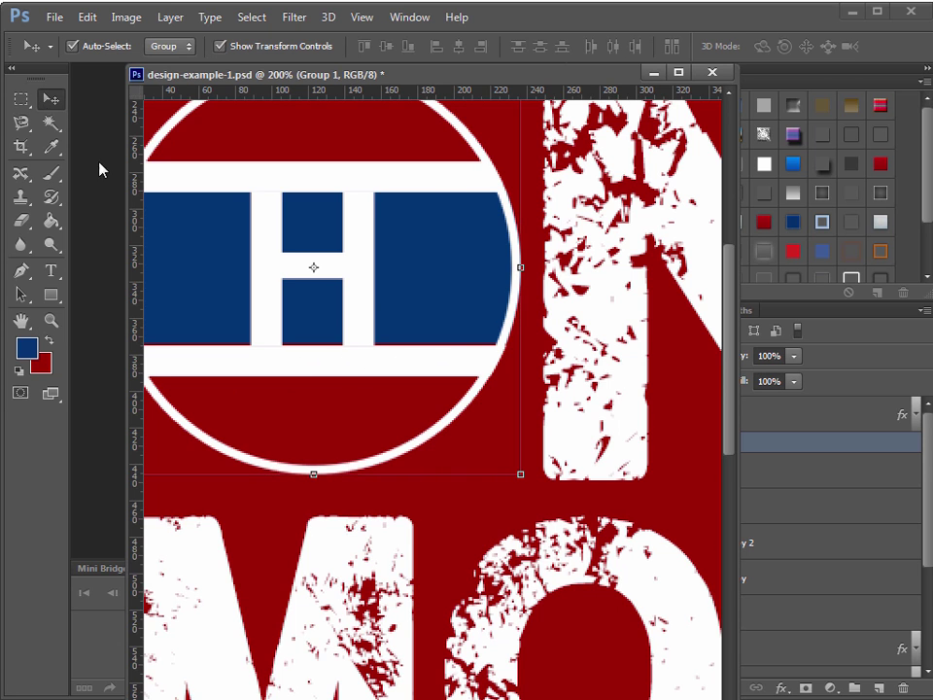
{"action": "left_click", "coordinate": [167, 48]}
{"action": "left_click", "coordinate": [157, 80]}
{"action": "left_click", "coordinate": [450, 313]}
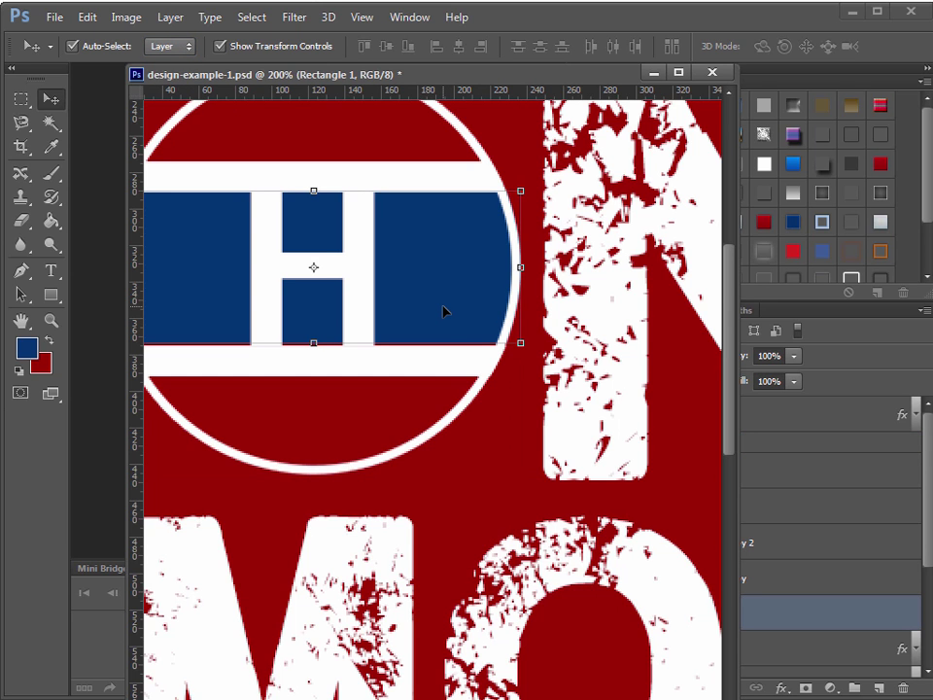
{"action": "key", "text": "Down"}
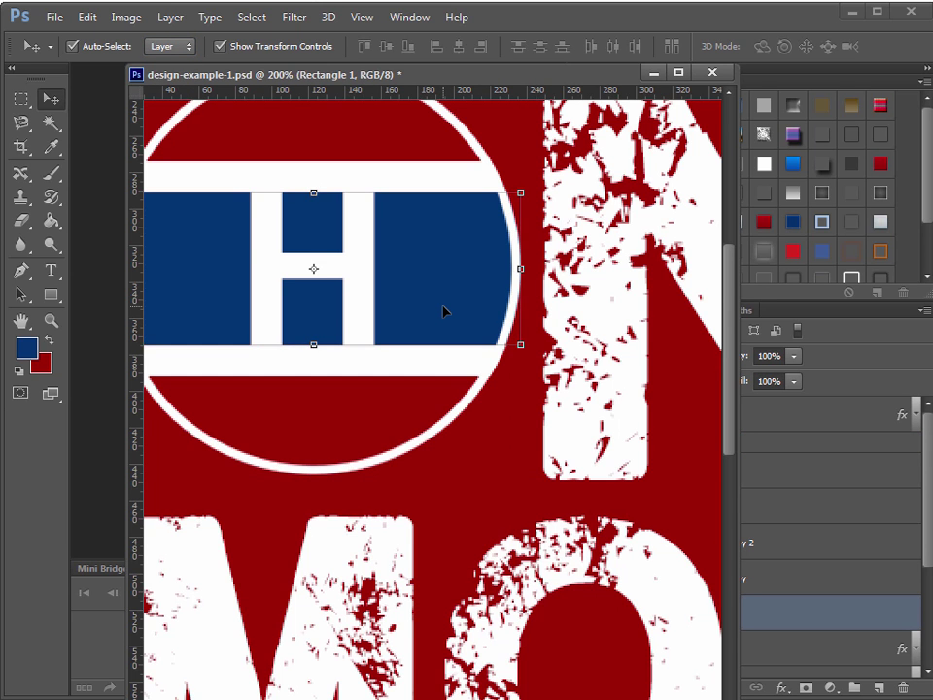
{"action": "left_click", "coordinate": [470, 501]}
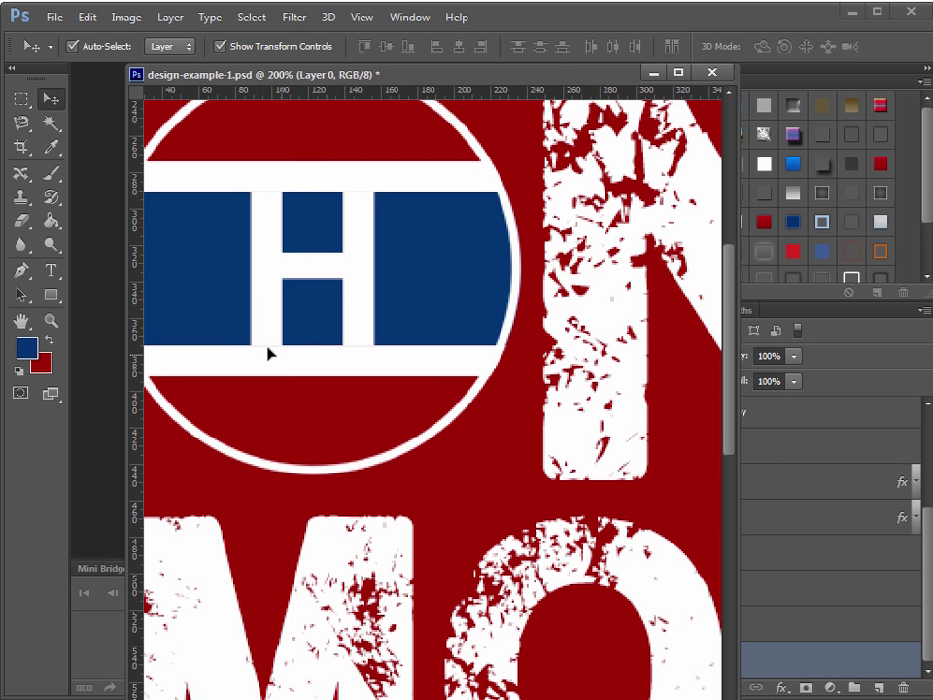
Nudge the round logo's lower white stripe slightly up and its upper white stripe slightly down against the blue band.
{"action": "left_click", "coordinate": [367, 368], "text": "alt"}
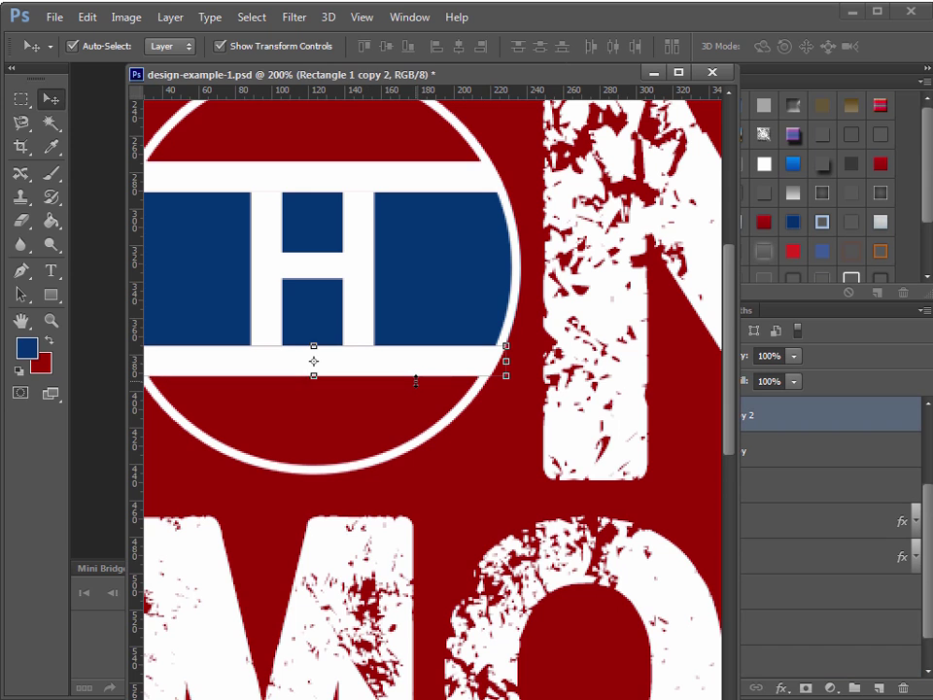
{"action": "left_click_drag", "start_coordinate": [415, 381], "coordinate": [416, 379]}
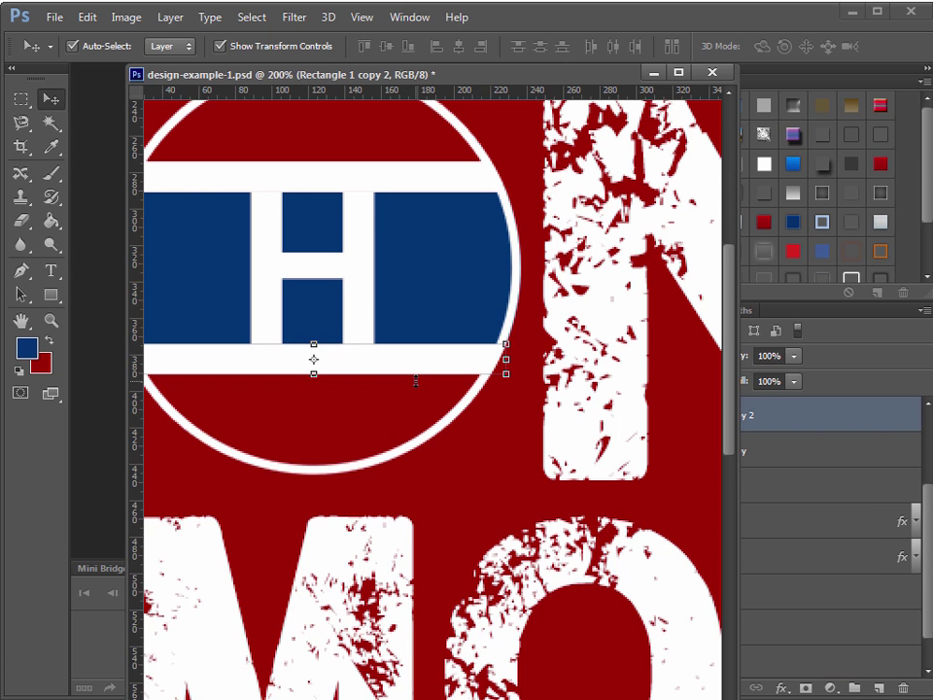
{"action": "left_click", "coordinate": [525, 453]}
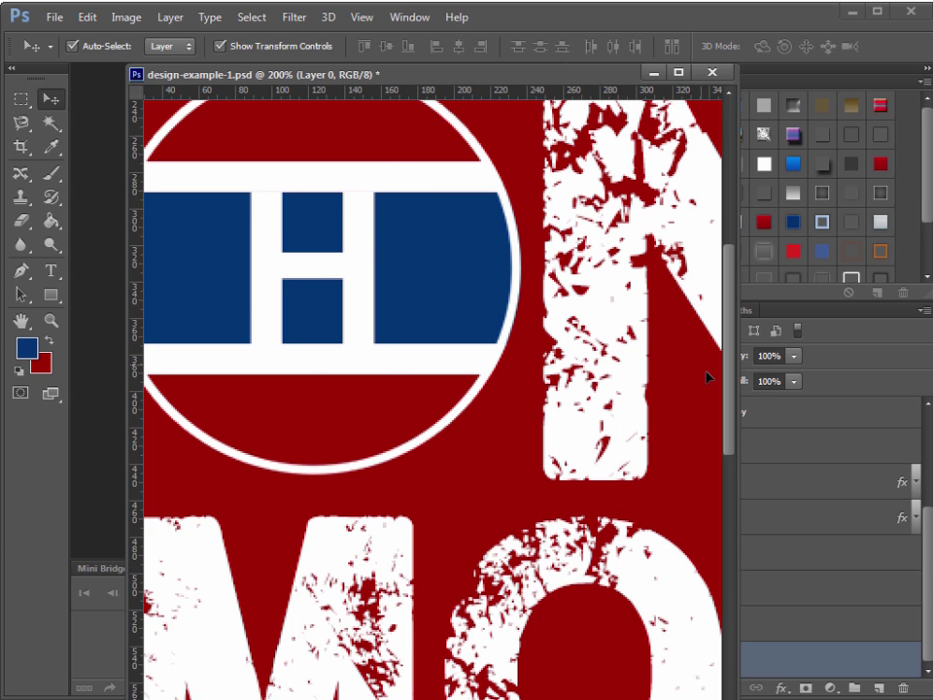
{"action": "left_click", "coordinate": [399, 176]}
{"action": "key", "text": "Down"}
{"action": "key", "text": "Down"}
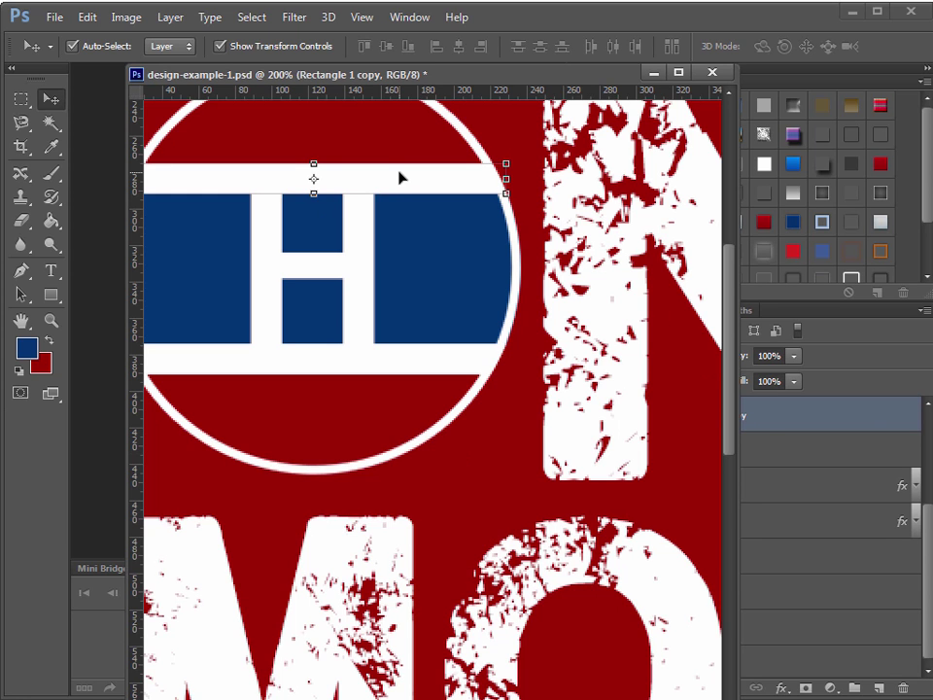
{"action": "left_click", "coordinate": [504, 449]}
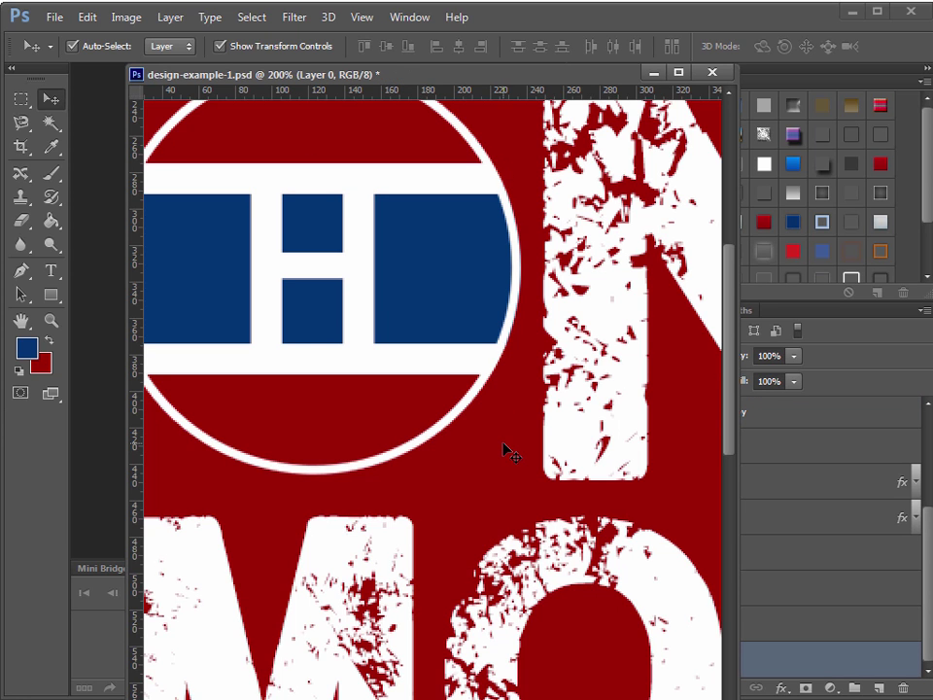
Save the document and set the Move tool's auto-select back to Group.
{"action": "left_click", "coordinate": [52, 321]}
{"action": "left_click", "coordinate": [416, 425], "text": "alt"}
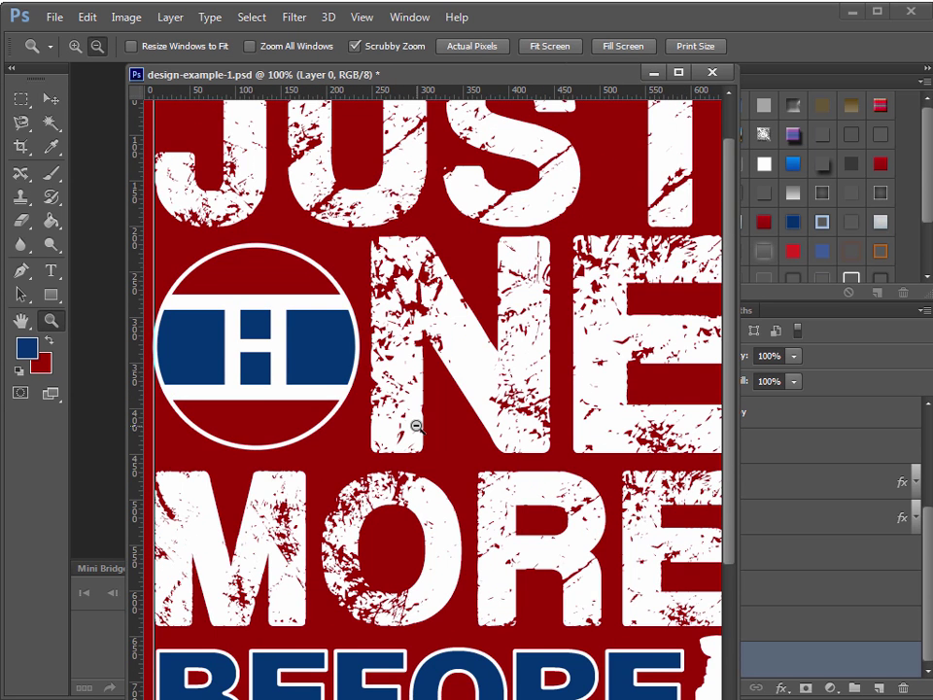
{"action": "left_click", "coordinate": [415, 424], "text": "alt"}
{"action": "key", "text": "ctrl+s"}
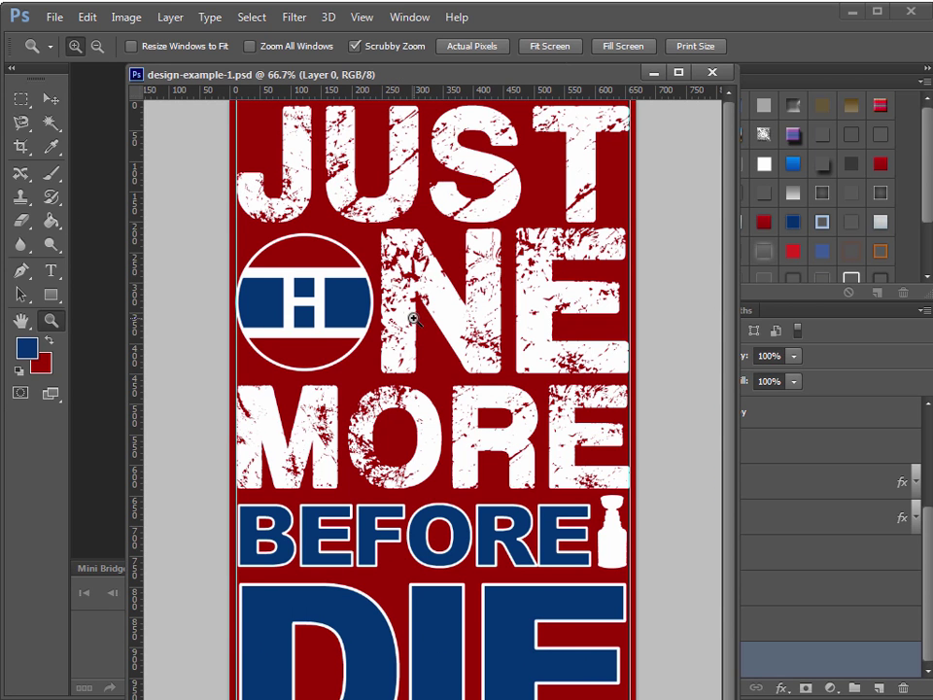
{"action": "key", "text": "v"}
{"action": "left_click", "coordinate": [171, 51]}
{"action": "left_click", "coordinate": [163, 65]}
Hide the red background layer, Layer 0, so the design sits on transparency.
{"action": "left_click_drag", "start_coordinate": [401, 66], "coordinate": [315, 0]}
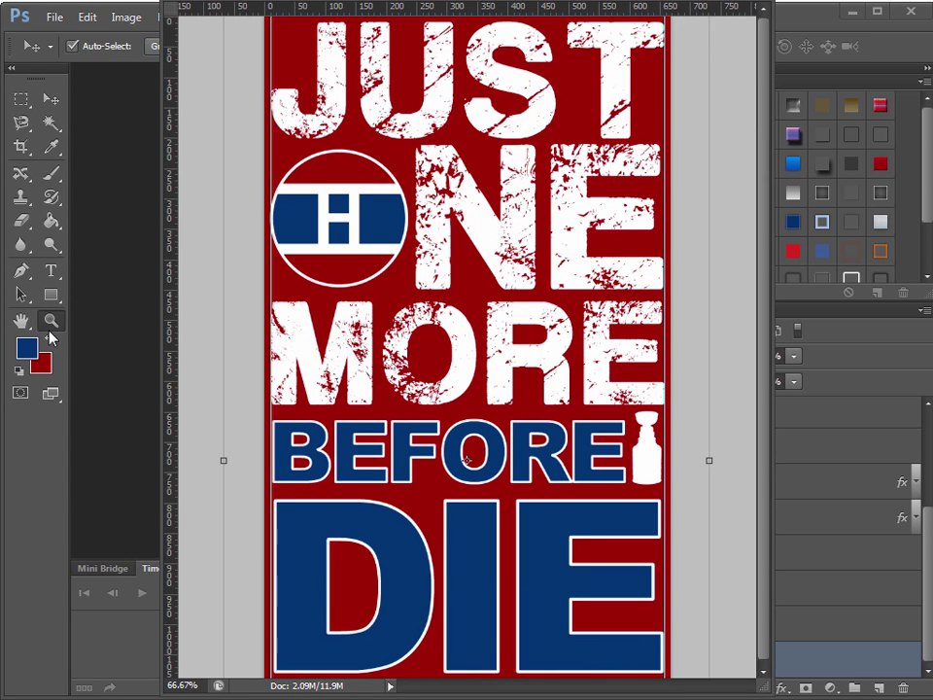
{"action": "left_click", "coordinate": [52, 320]}
{"action": "left_click", "coordinate": [469, 357], "text": "alt"}
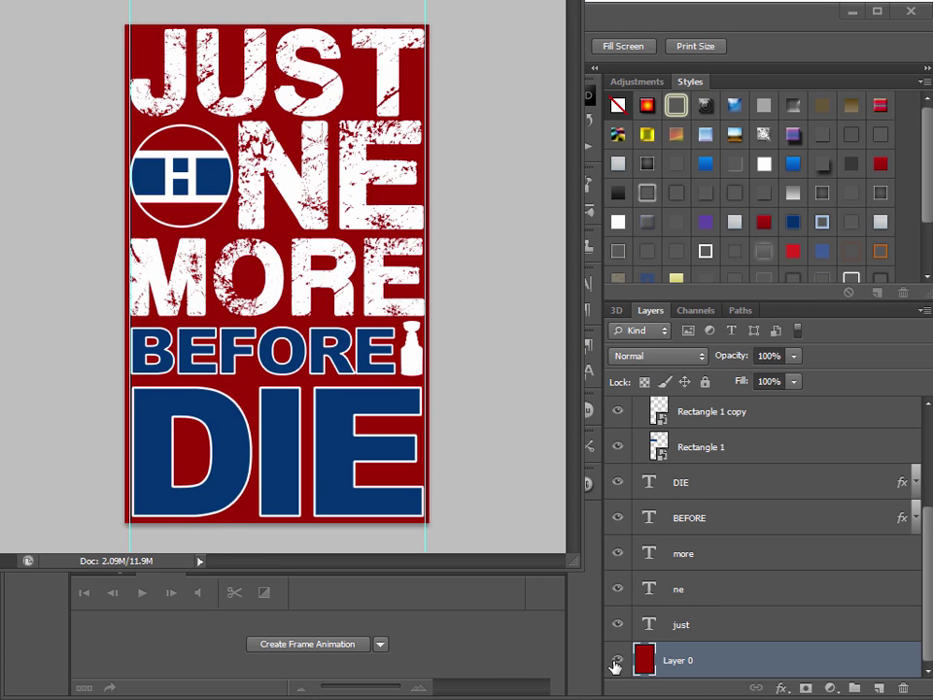
{"action": "left_click", "coordinate": [616, 661]}
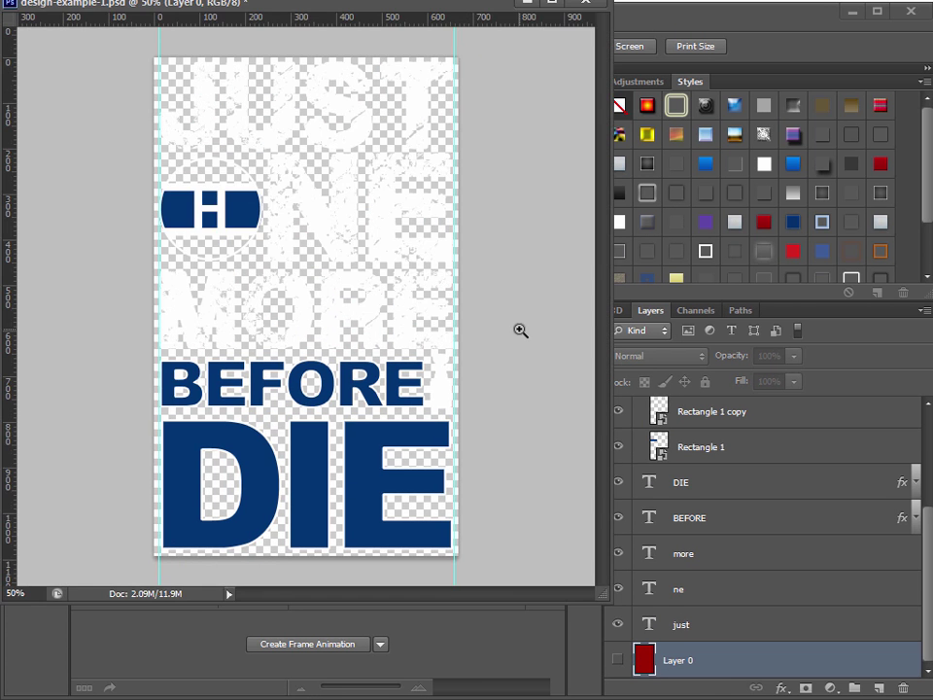
Compare the design with and without the red background Layer 0, leave that layer hidden and save the document.
{"action": "left_click", "coordinate": [616, 662]}
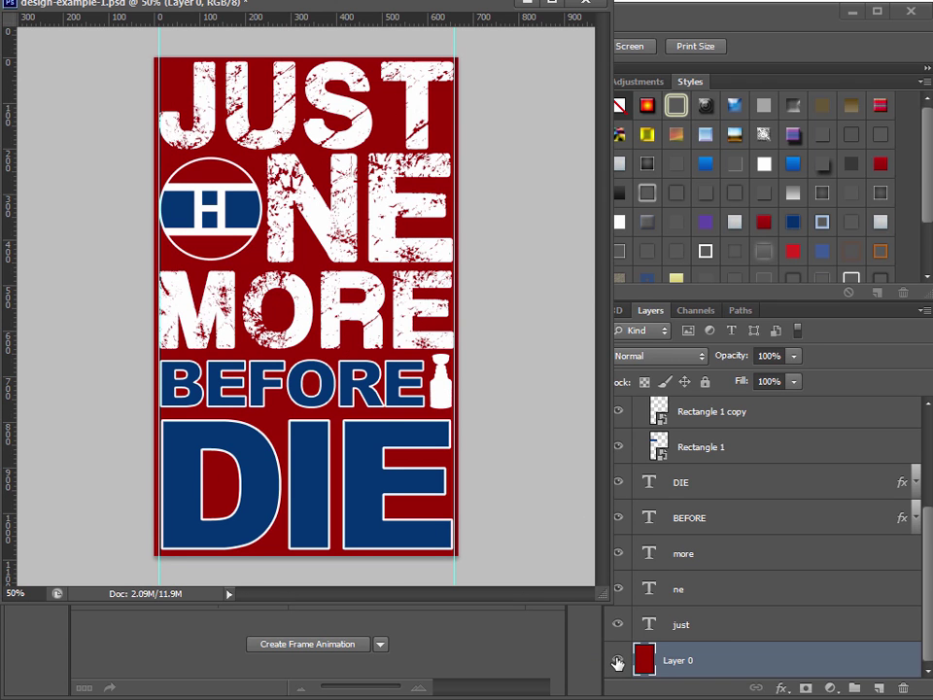
{"action": "left_click", "coordinate": [616, 662]}
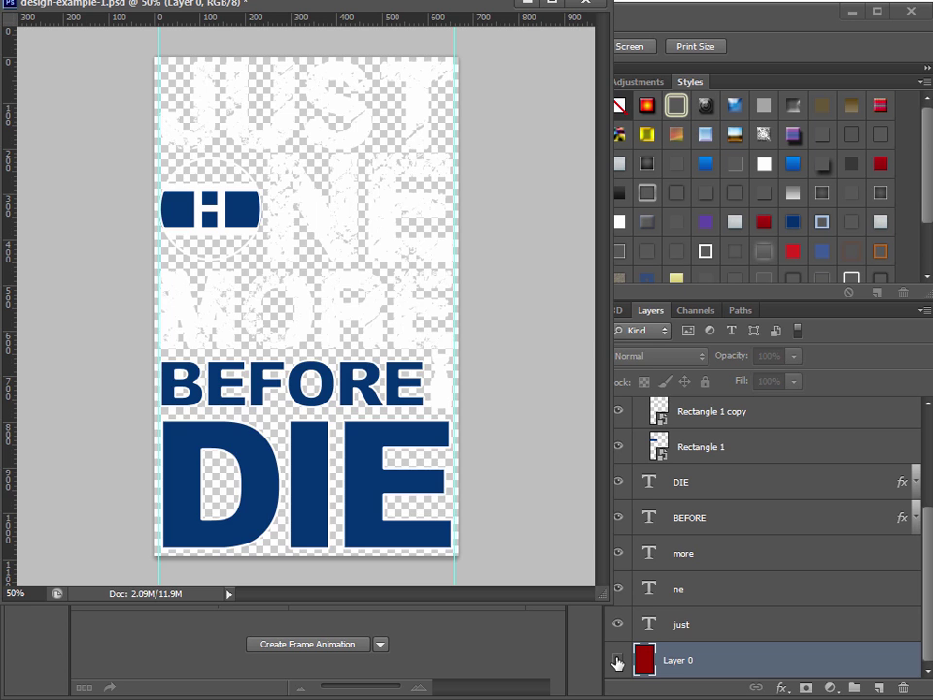
{"action": "left_click", "coordinate": [616, 662]}
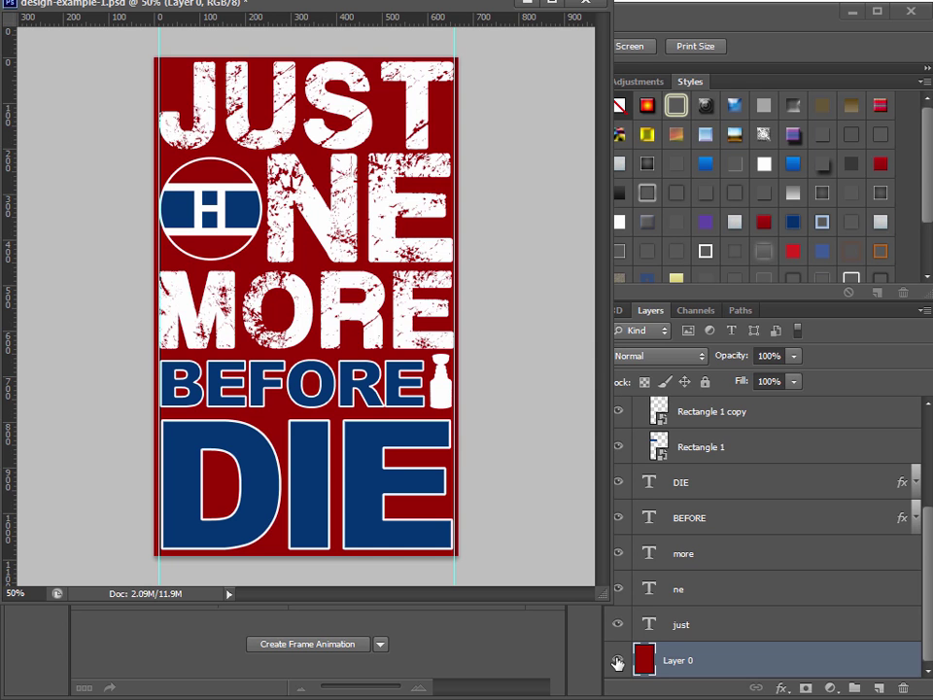
{"action": "left_click", "coordinate": [616, 661]}
{"action": "key", "text": "ctrl+s"}
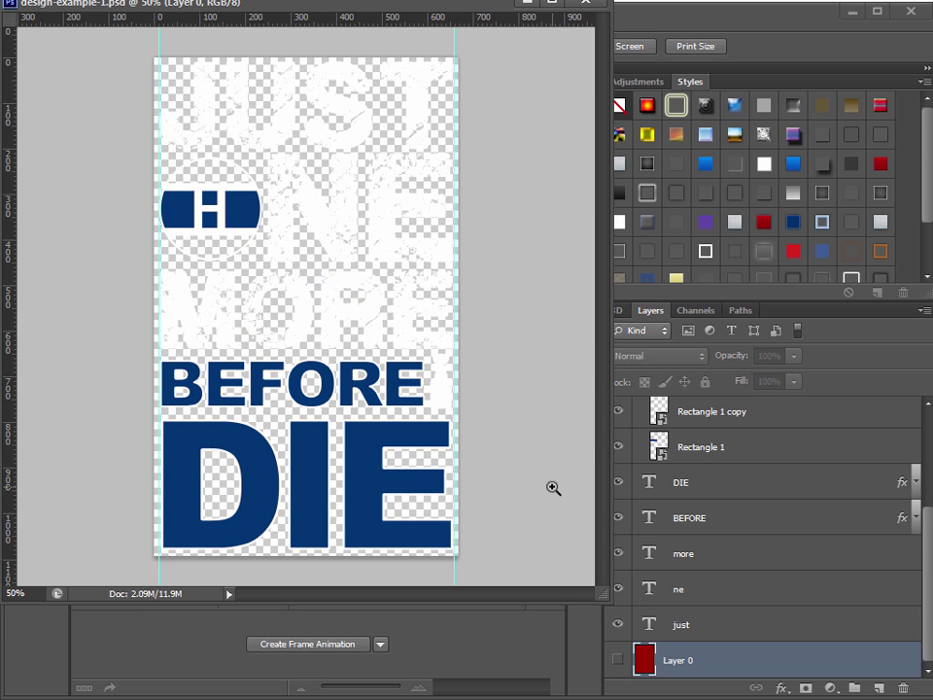
{"action": "left_click", "coordinate": [616, 661]}
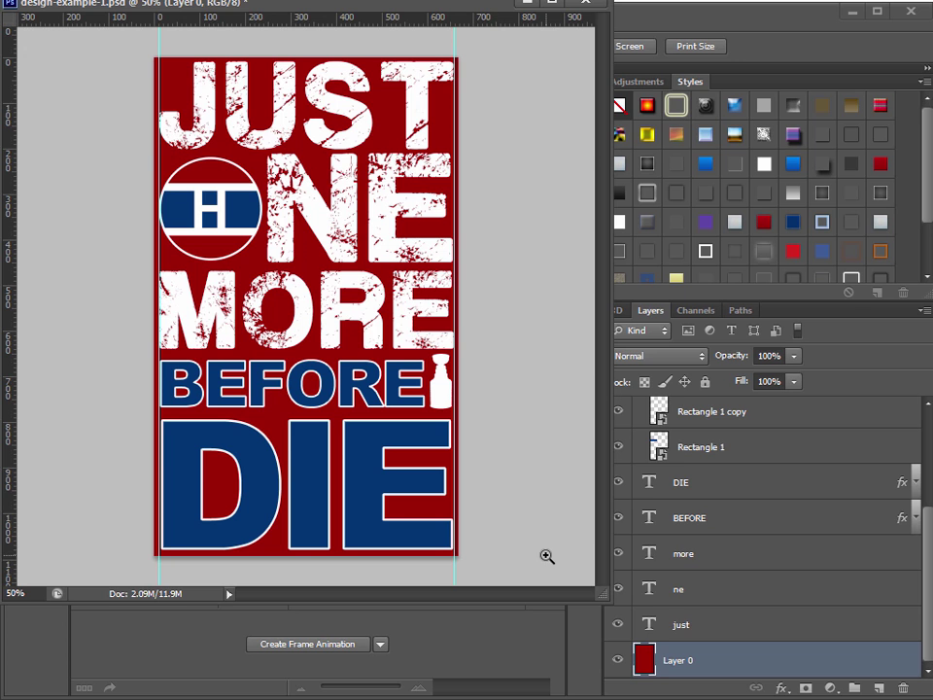
{"action": "left_click", "coordinate": [616, 664]}
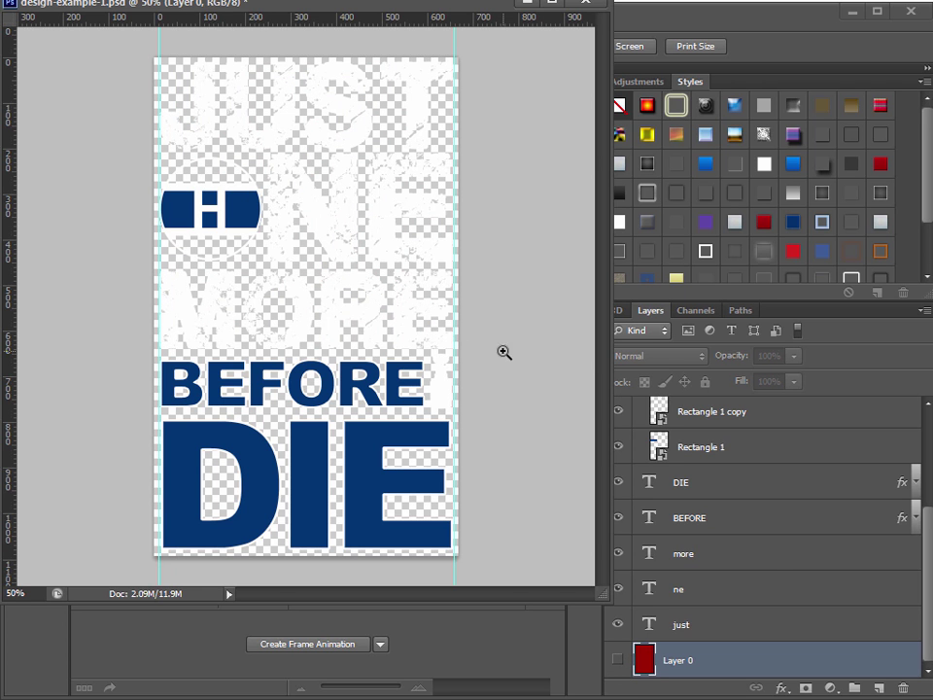
{"action": "key", "text": "ctrl+s"}
Save a PNG copy of design-example-1 in the Montreal folder with Smallest / Slow compression and no interlacing.
{"action": "left_click_drag", "start_coordinate": [287, 6], "coordinate": [348, 72]}
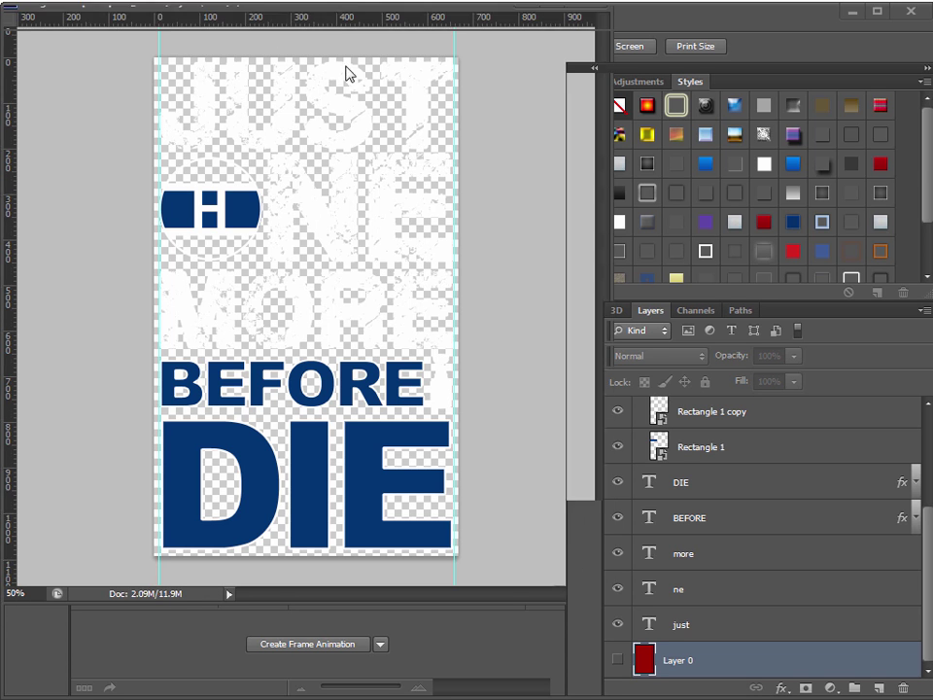
{"action": "left_click", "coordinate": [48, 16]}
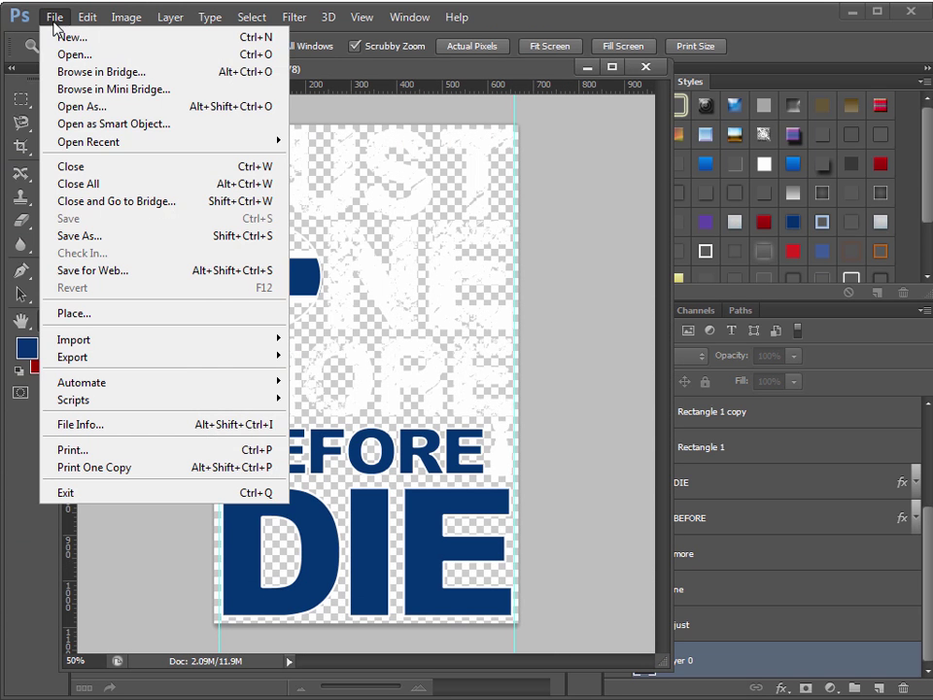
{"action": "left_click", "coordinate": [97, 236]}
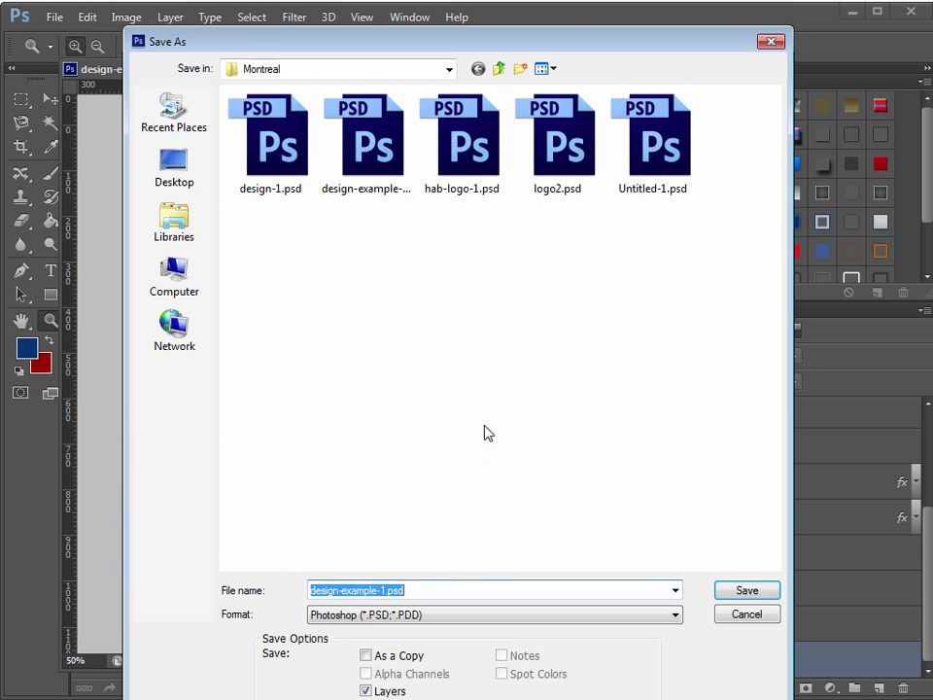
{"action": "left_click", "coordinate": [495, 616]}
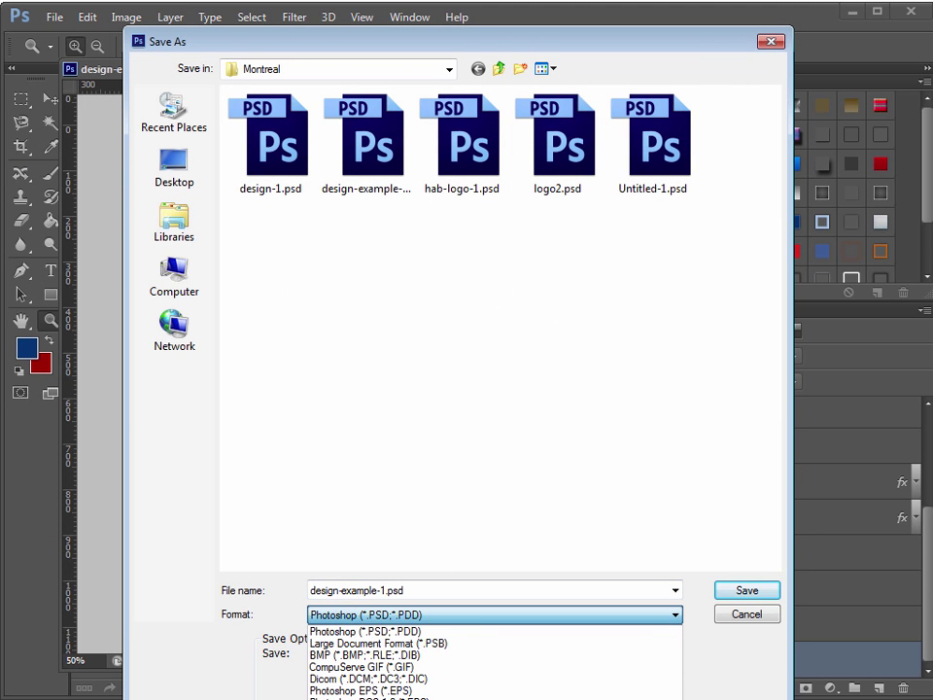
{"action": "left_click", "coordinate": [389, 695]}
{"action": "left_click", "coordinate": [740, 592]}
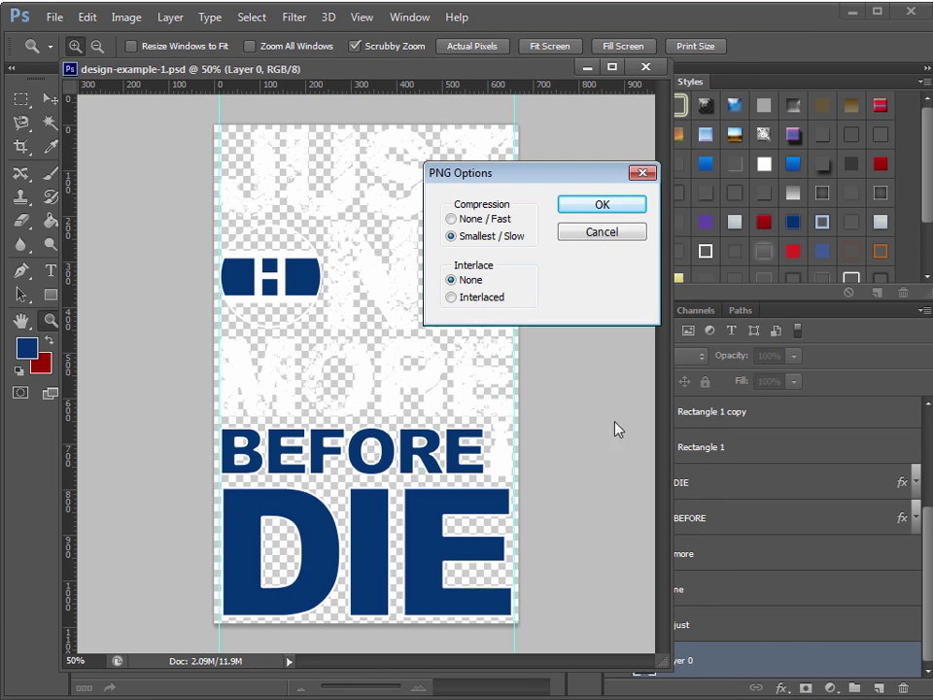
{"action": "left_click", "coordinate": [604, 205]}
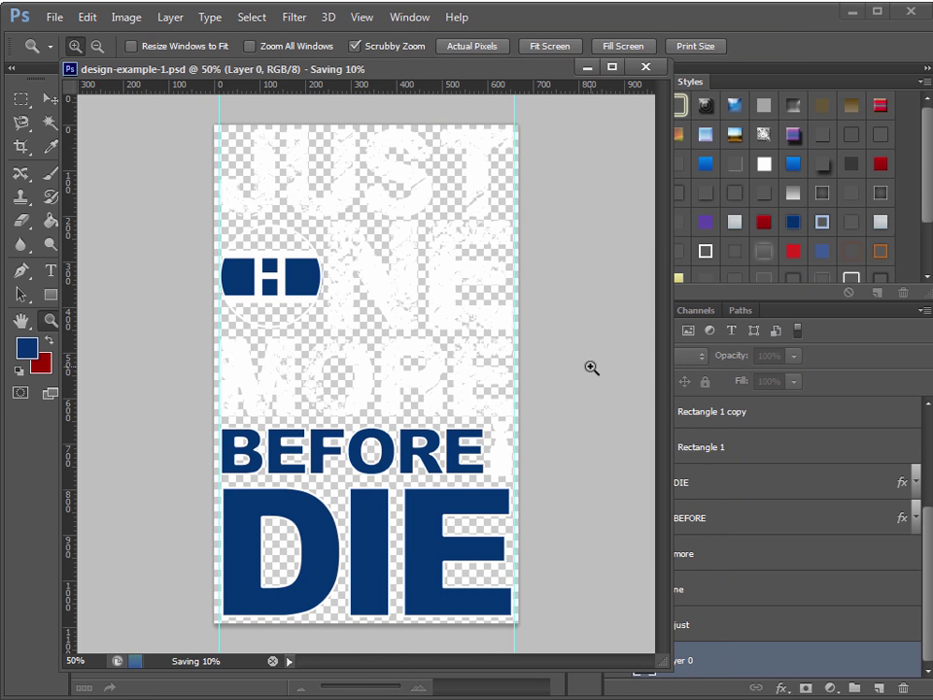
Switch to Teespring in the browser, launch a new campaign from the campaigns dashboard and set the Hanes Tagless Tee's colour to red.
{"action": "left_click", "coordinate": [855, 14]}
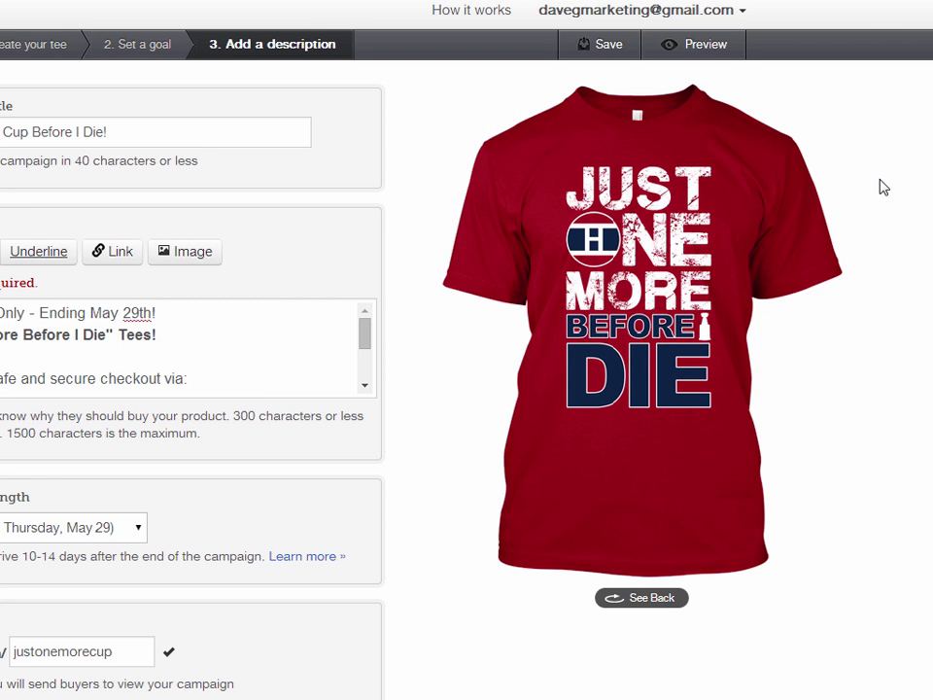
{"action": "left_click", "coordinate": [706, 13]}
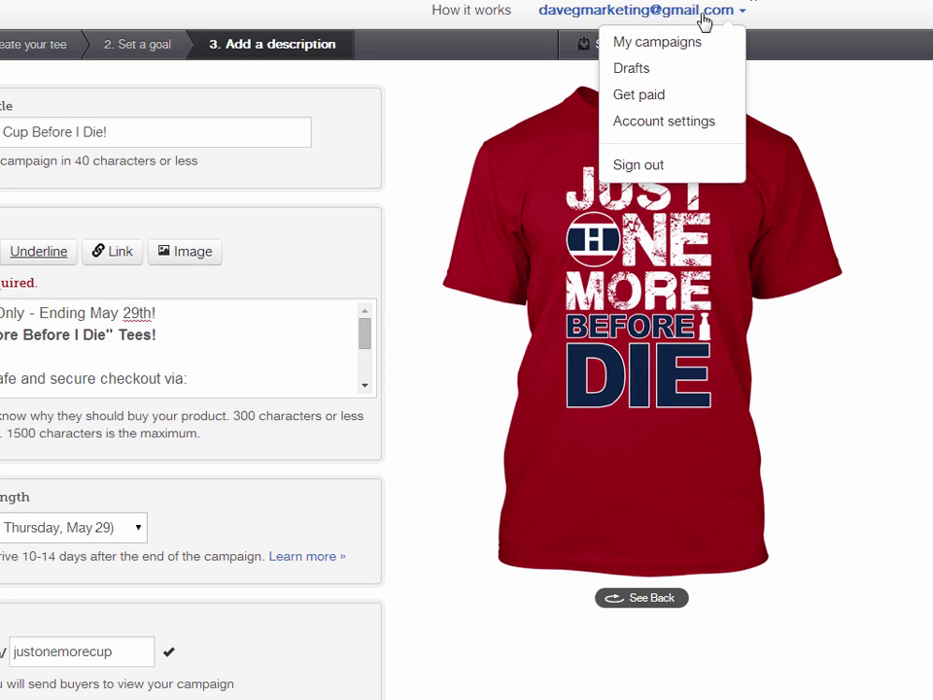
{"action": "left_click", "coordinate": [646, 45]}
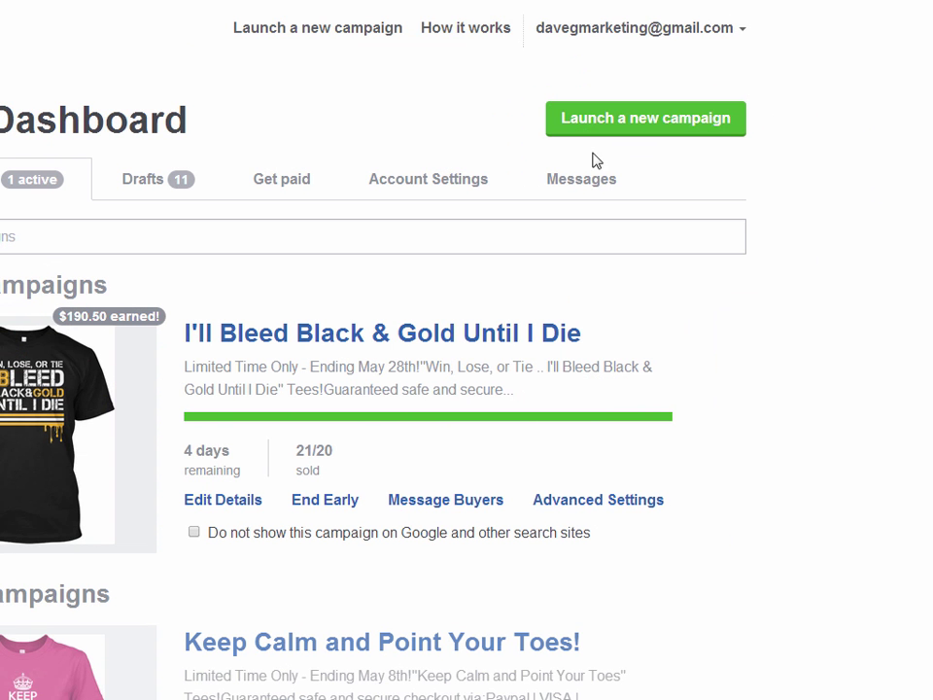
{"action": "left_click", "coordinate": [645, 128]}
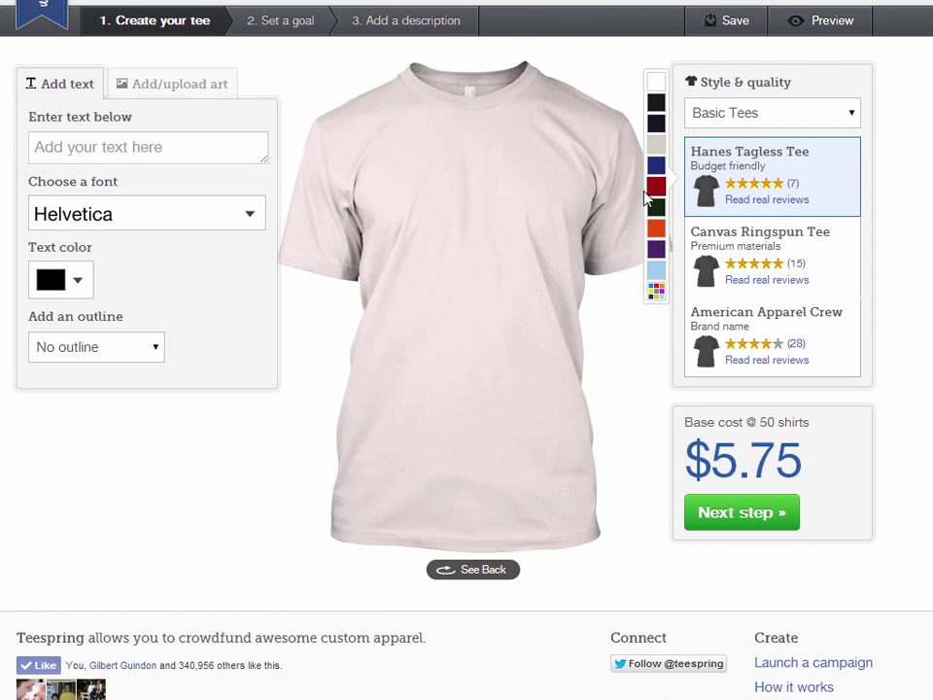
{"action": "left_click", "coordinate": [656, 186]}
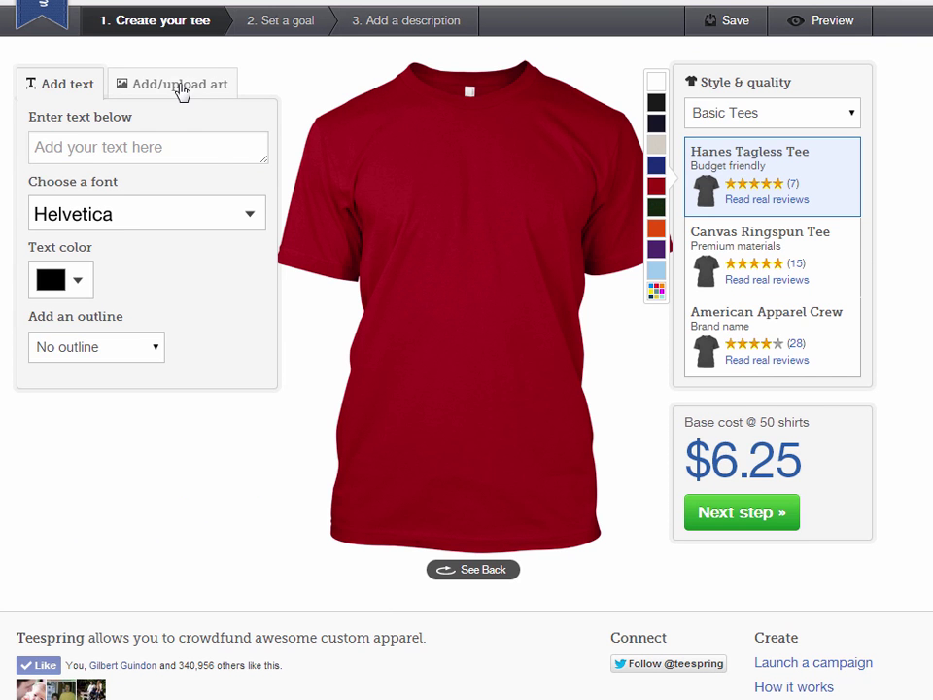
Upload design-example-1.png to the front of the red tee and enlarge it to about 9.42" x 15.41".
{"action": "left_click", "coordinate": [180, 88]}
{"action": "left_click", "coordinate": [146, 239]}
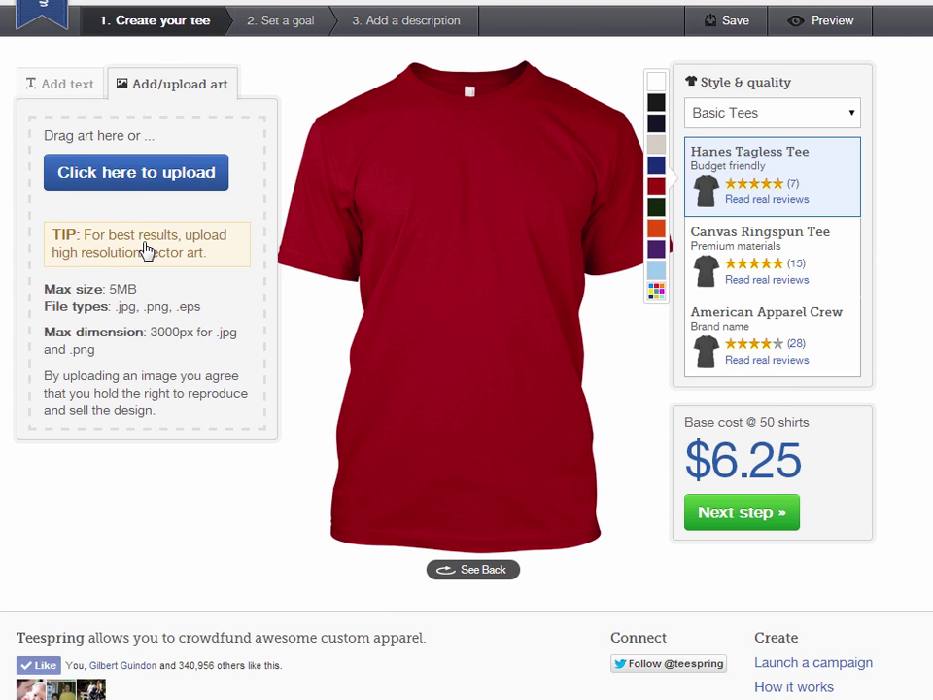
{"action": "left_click", "coordinate": [137, 173]}
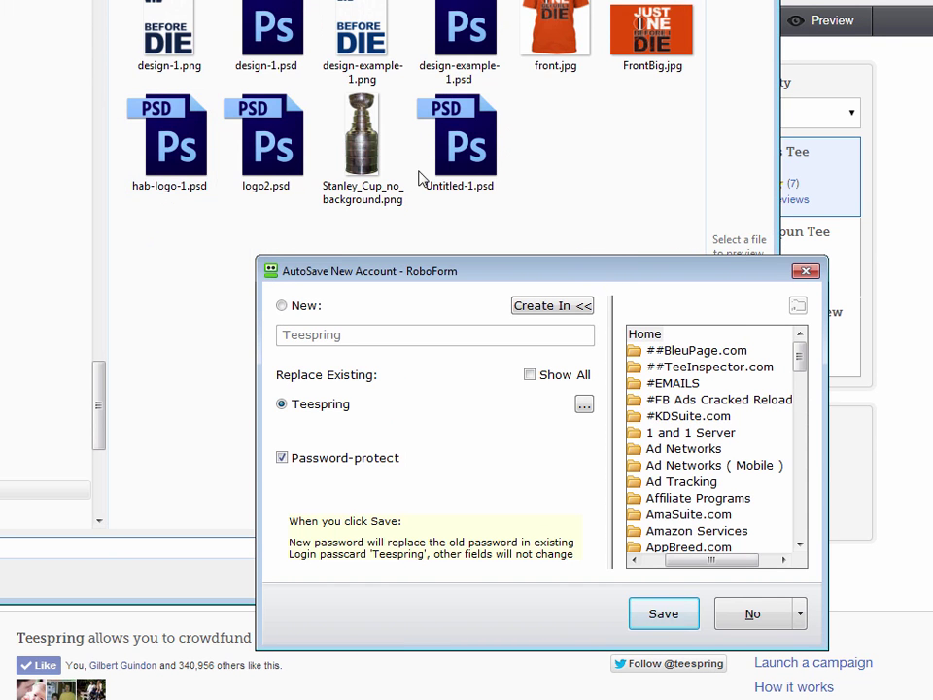
{"action": "double_click", "coordinate": [360, 56]}
{"action": "left_click_drag", "start_coordinate": [614, 273], "coordinate": [928, 291]}
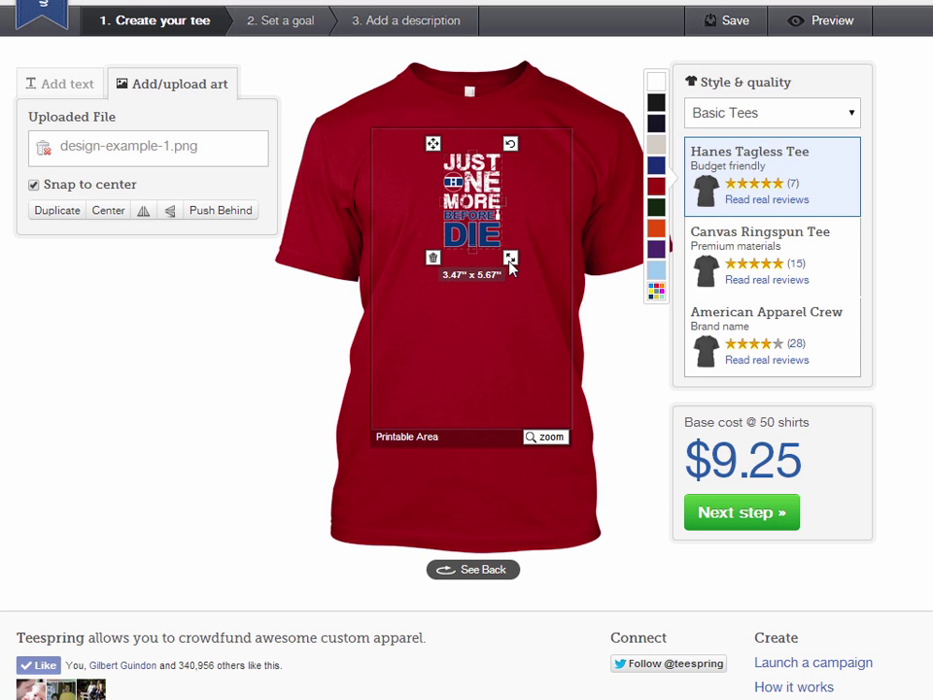
{"action": "left_click_drag", "start_coordinate": [509, 261], "coordinate": [561, 340]}
{"action": "left_click_drag", "start_coordinate": [504, 290], "coordinate": [525, 367]}
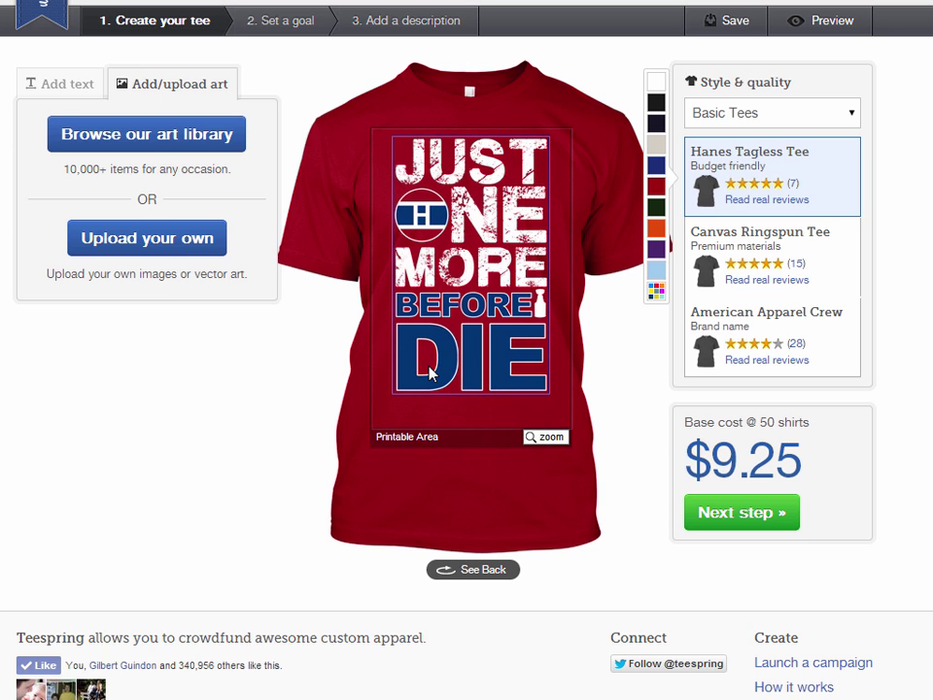
Delete the artwork from the tee and upload design-1.png in its place.
{"action": "left_click", "coordinate": [385, 398]}
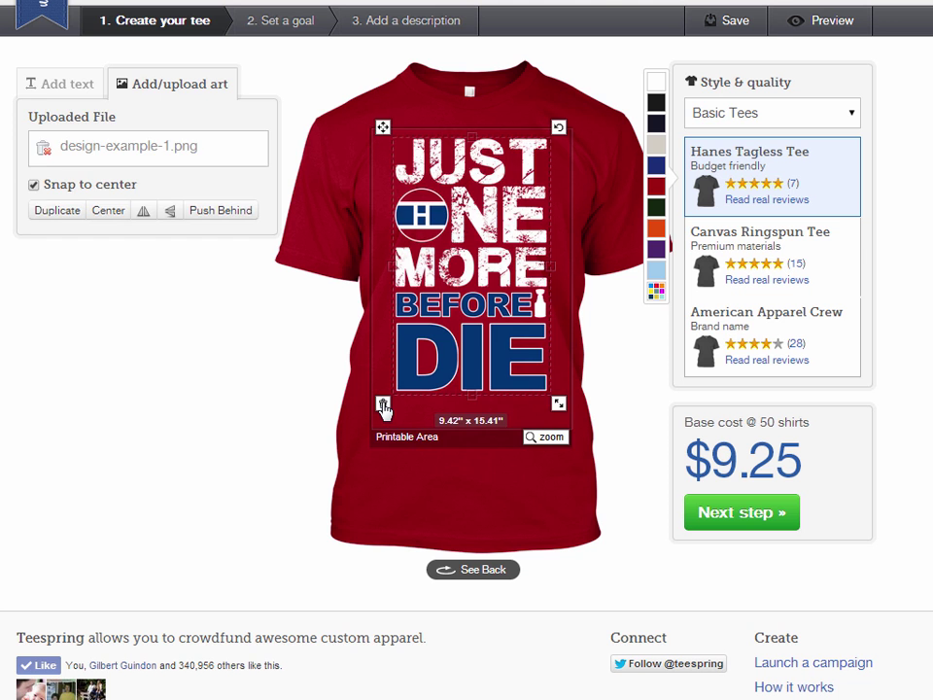
{"action": "left_click", "coordinate": [383, 404]}
{"action": "left_click", "coordinate": [139, 251]}
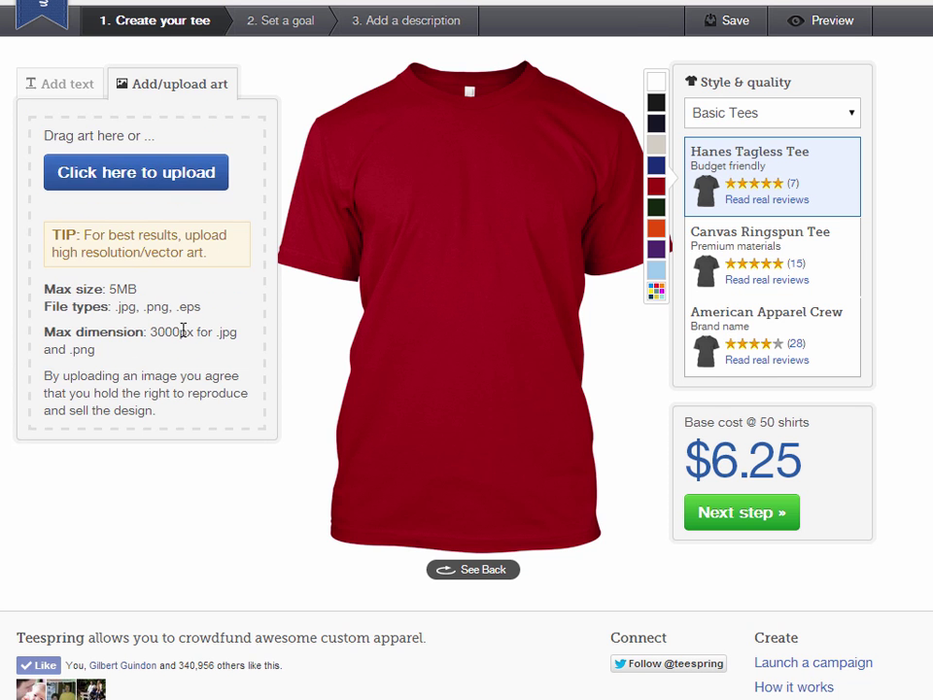
{"action": "left_click", "coordinate": [148, 173]}
{"action": "double_click", "coordinate": [173, 39]}
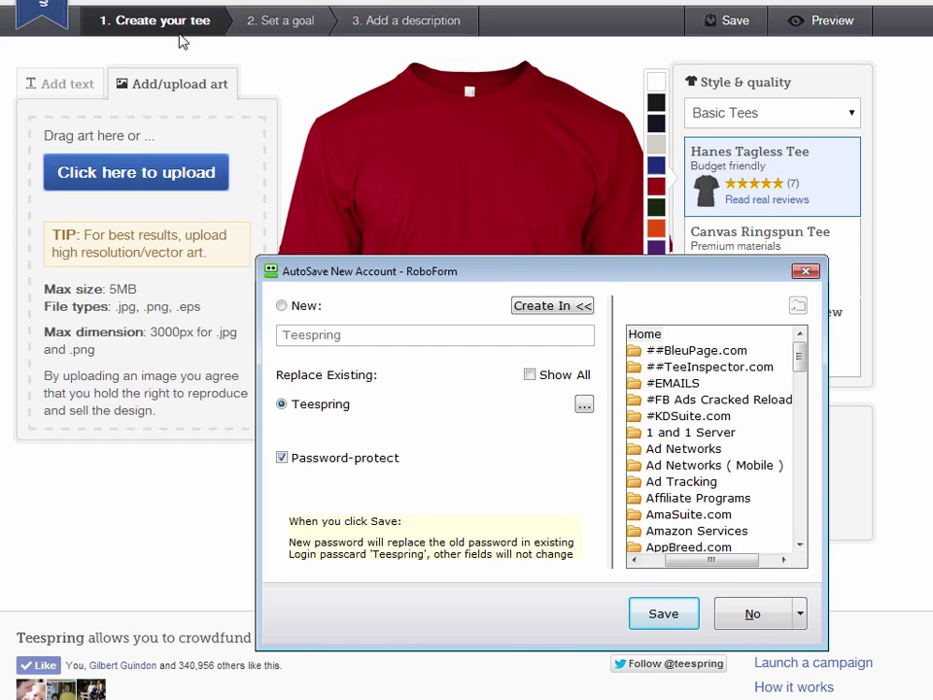
{"action": "key", "text": "Escape"}
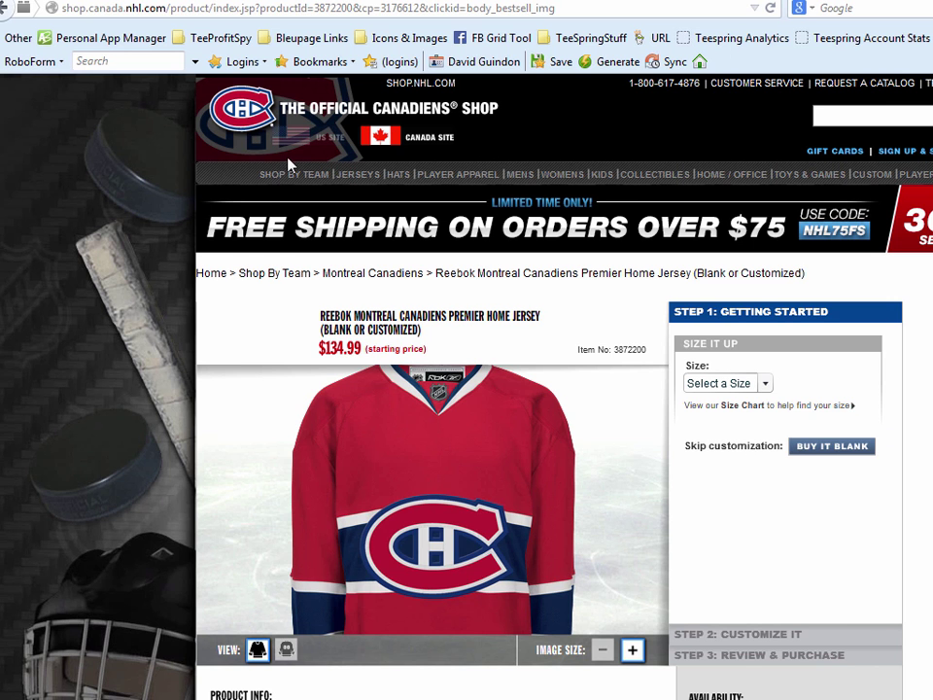
Go back from the NHL shop to the Google results for "montreal canadiens" and examine the official Canadiens site's logo, colours and lettering.
{"action": "key", "text": "alt+Left"}
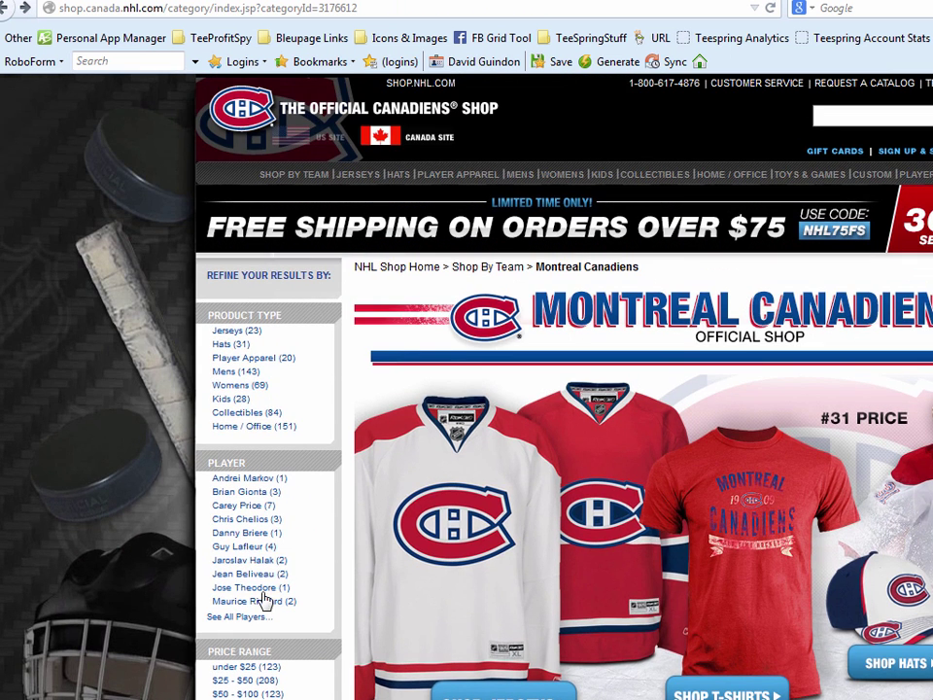
{"action": "key", "text": "alt+Left"}
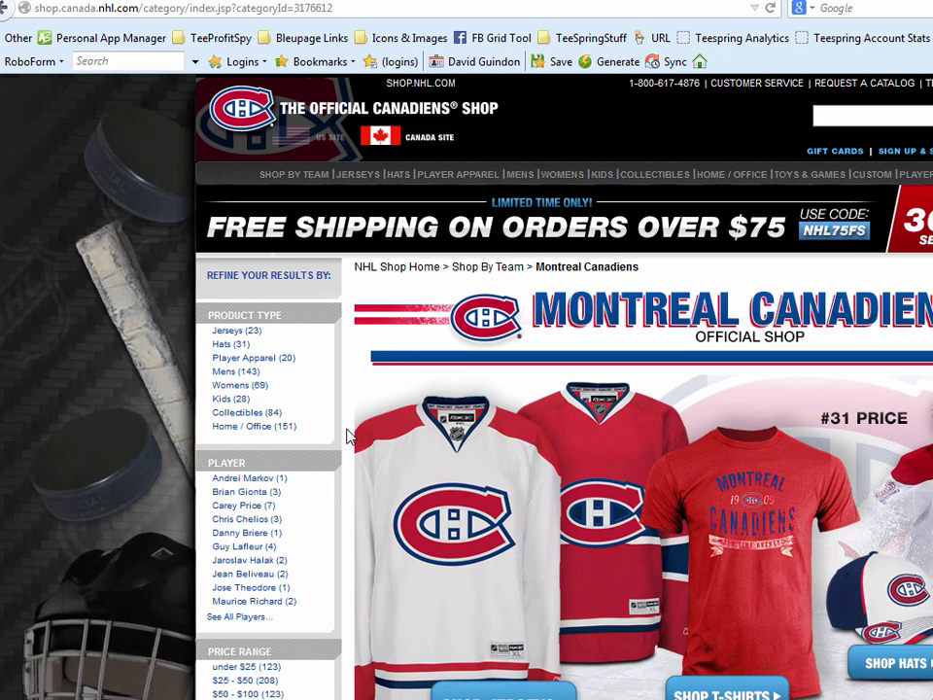
{"action": "key", "text": "alt+Left"}
{"action": "key", "text": "alt+Left"}
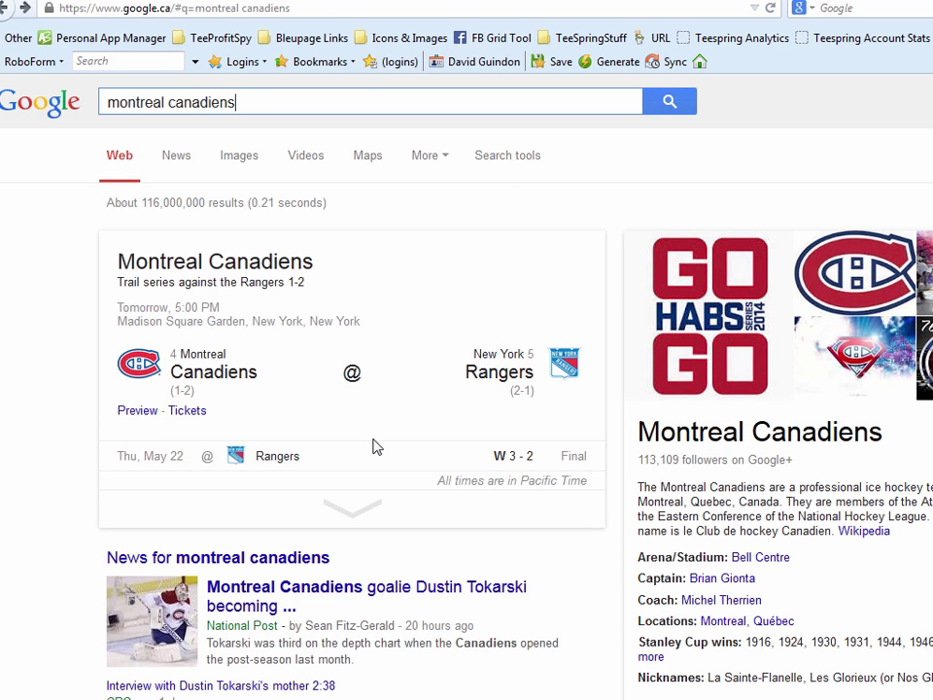
{"action": "key", "text": "alt+Left"}
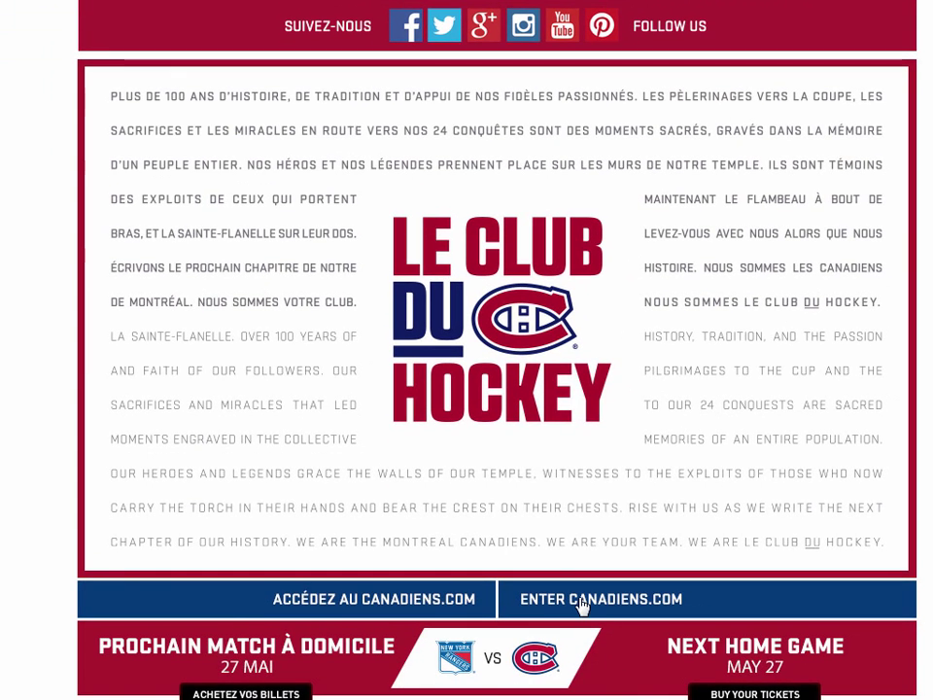
{"action": "left_click", "coordinate": [583, 679]}
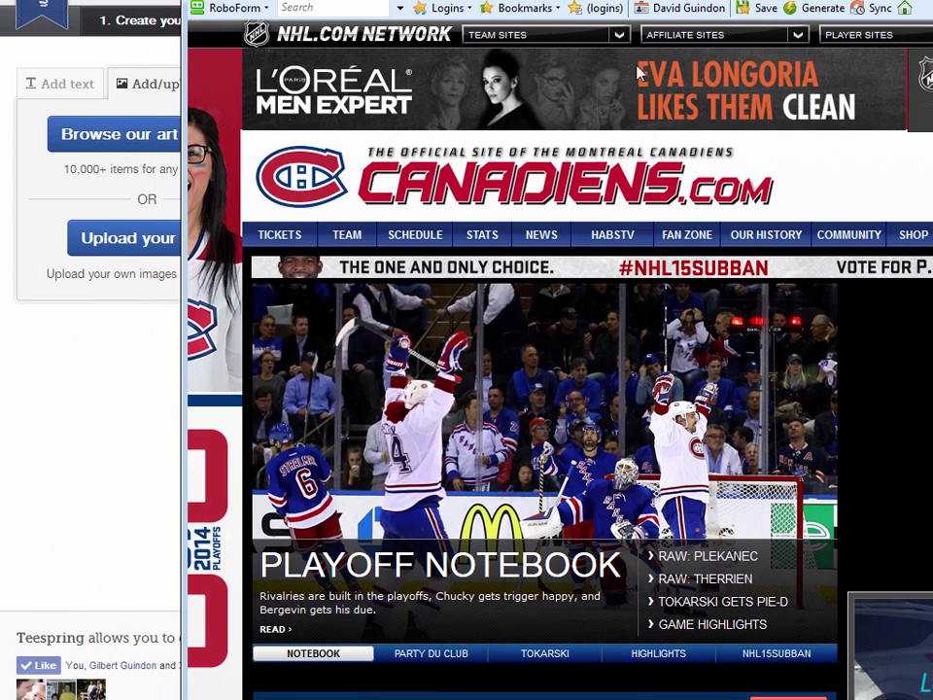
{"action": "mouse_move", "coordinate": [351, 238]}
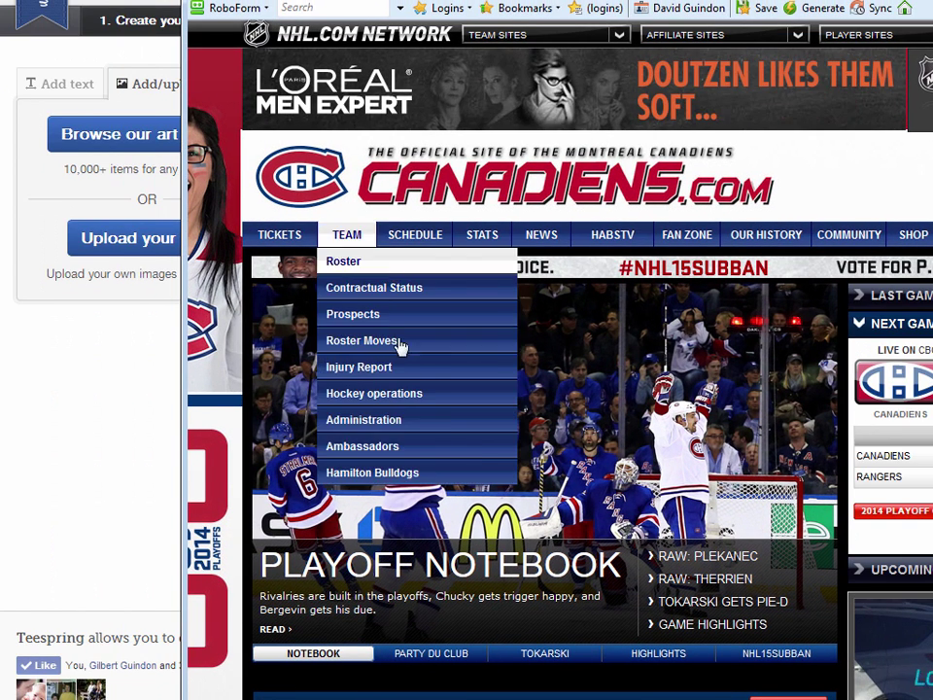
{"action": "key", "text": "super+Up"}
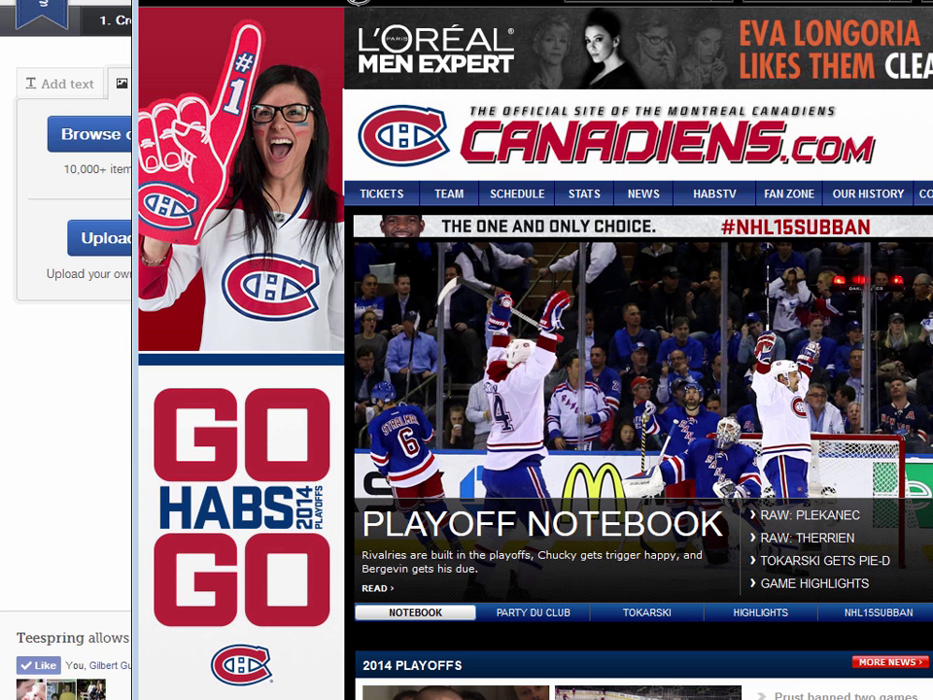
Switch to Photoshop and create a new blank document with the preset settings.
{"action": "key", "text": "alt+Tab"}
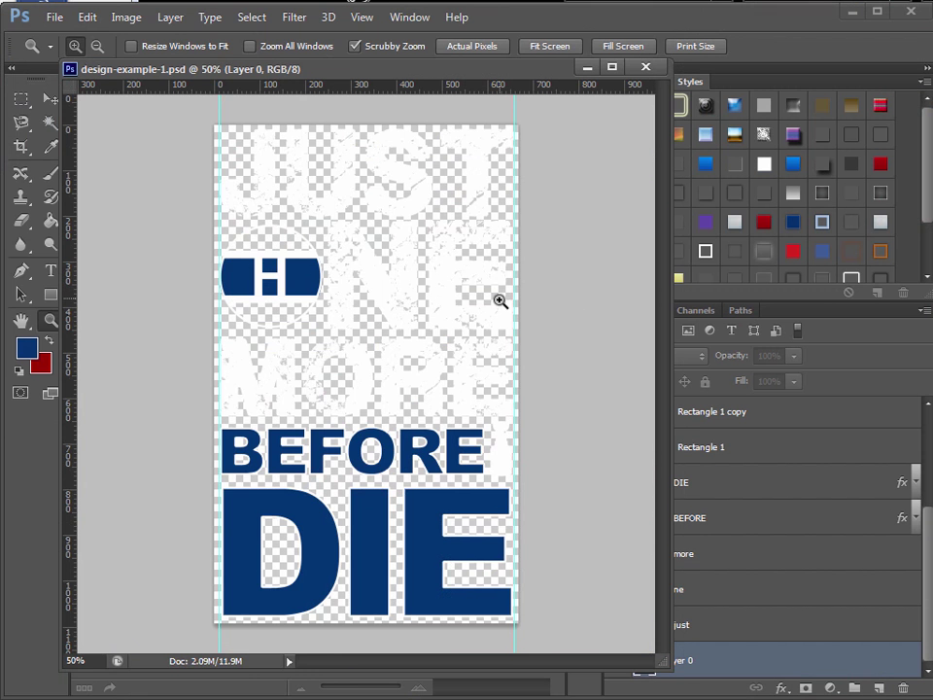
{"action": "key", "text": "alt+f"}
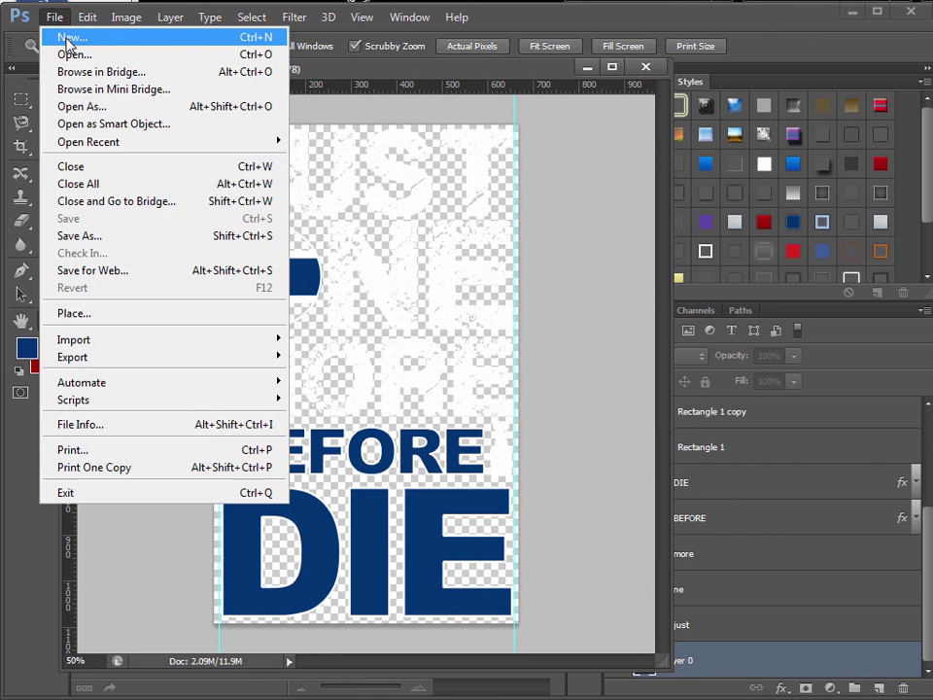
{"action": "key", "text": "Return"}
{"action": "key", "text": "Return"}
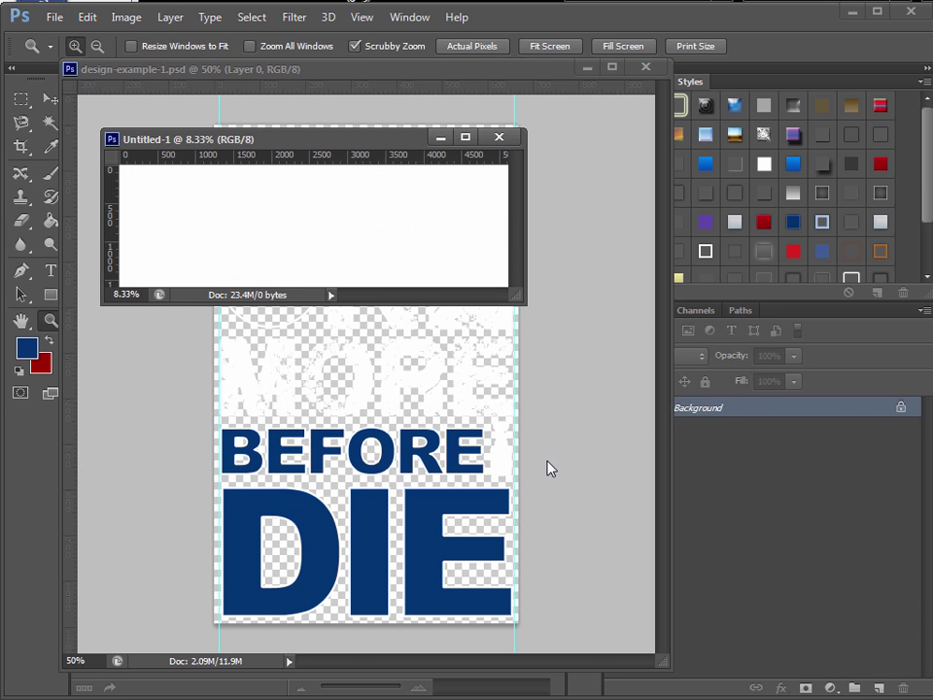
Paste the copied Canadiens website screenshot into the blank document and enlarge the view on the GO HABS lettering at 200%.
{"action": "key", "text": "ctrl+v"}
{"action": "left_click", "coordinate": [201, 197]}
{"action": "left_click", "coordinate": [201, 196]}
{"action": "left_click", "coordinate": [201, 196]}
{"action": "left_click", "coordinate": [201, 196]}
{"action": "left_click", "coordinate": [201, 196]}
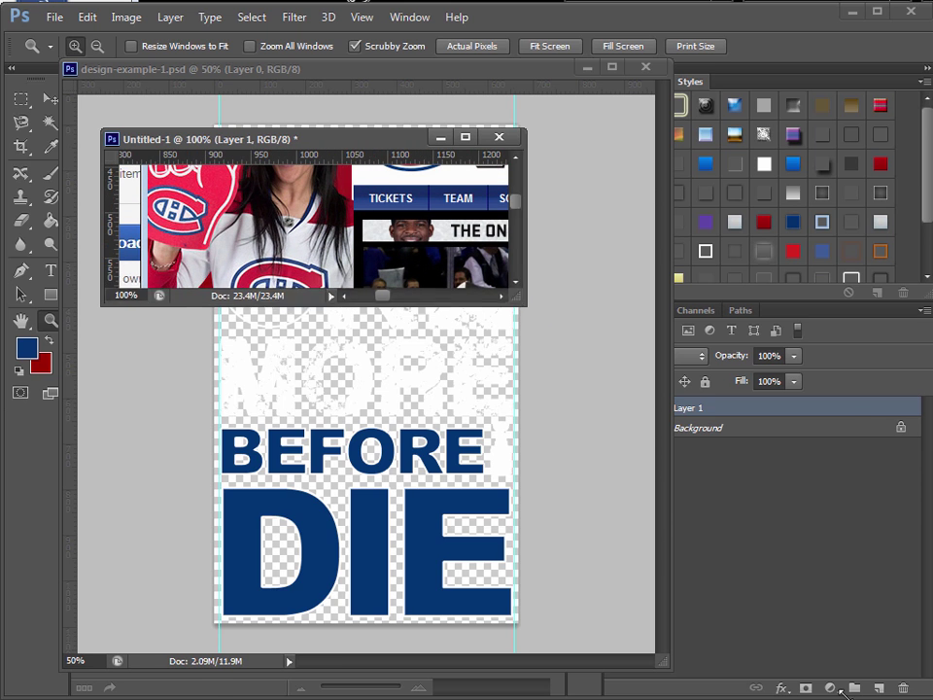
{"action": "left_click_drag", "start_coordinate": [518, 297], "coordinate": [928, 695]}
{"action": "left_click", "coordinate": [222, 520]}
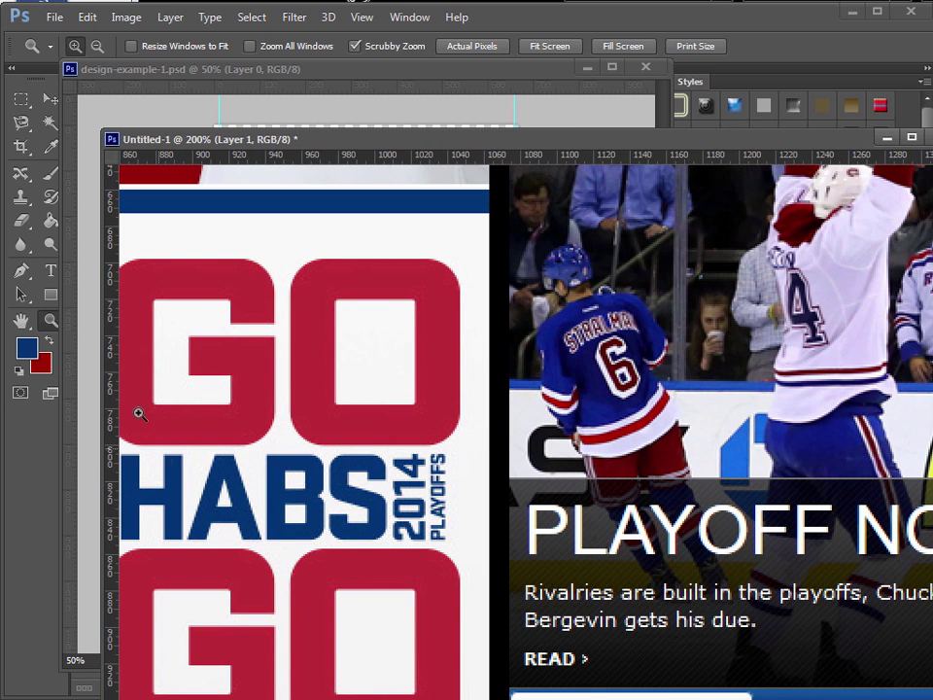
Set the foreground colour to the HABS lettering's blue, #013475, and close the screenshot document without saving it.
{"action": "left_click", "coordinate": [27, 346]}
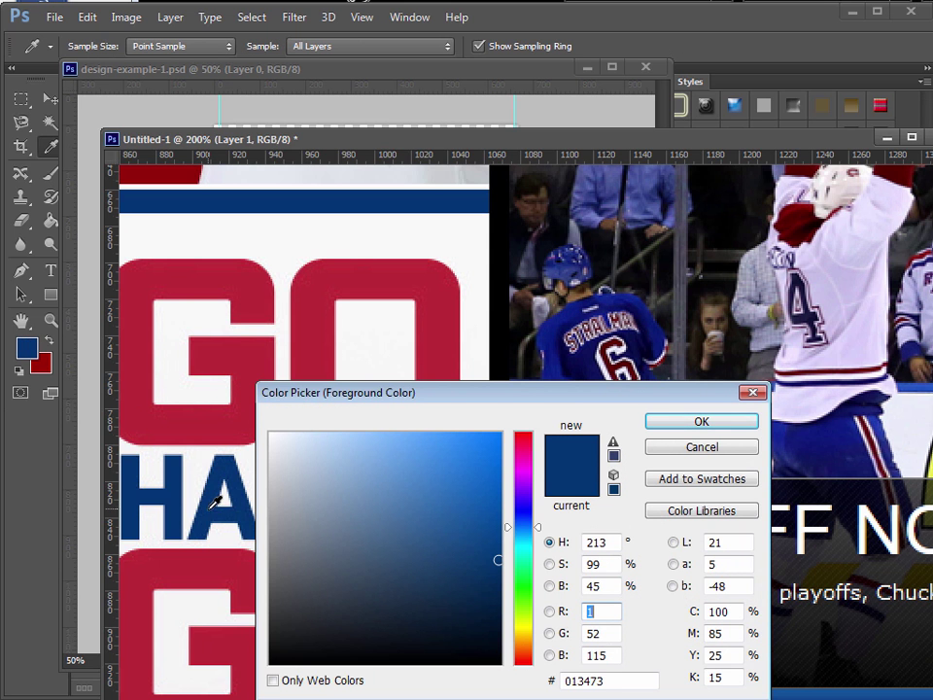
{"action": "left_click", "coordinate": [176, 488]}
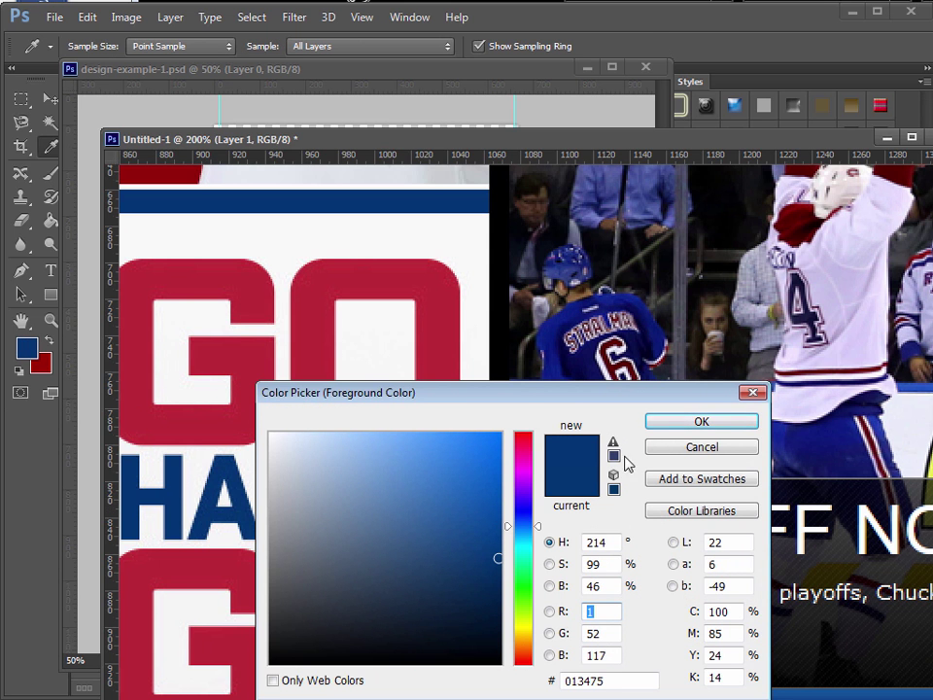
{"action": "left_click", "coordinate": [701, 421]}
{"action": "key", "text": "ctrl+w"}
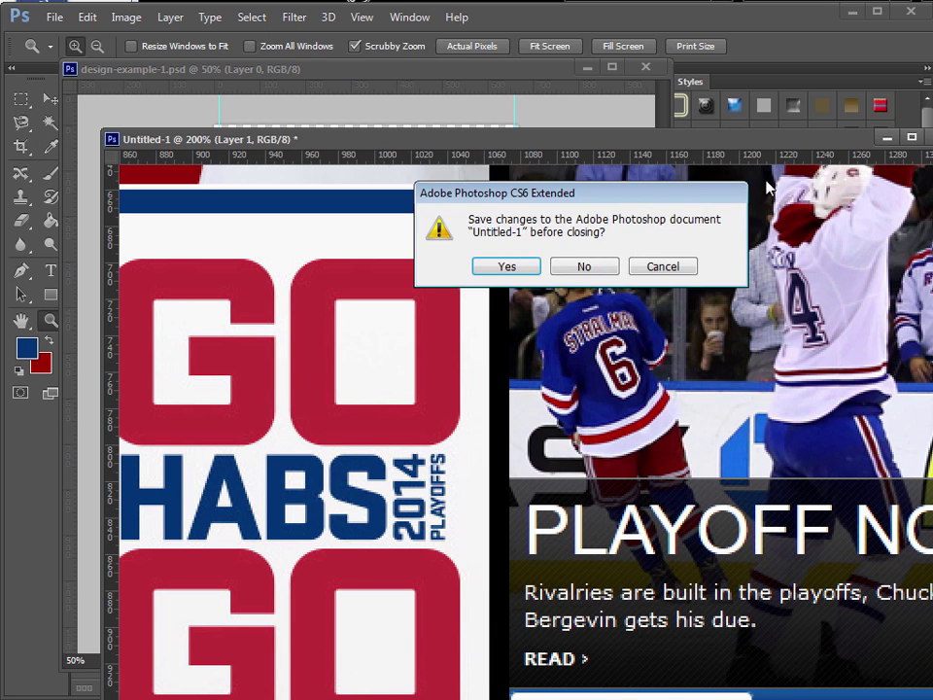
{"action": "left_click", "coordinate": [583, 266]}
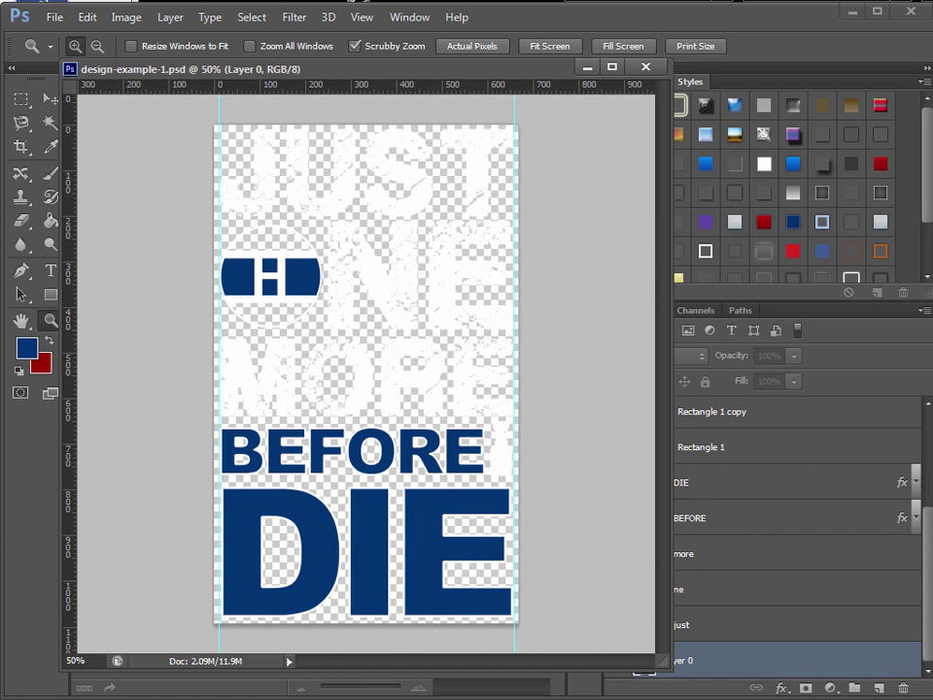
Check the DIE layer's text colour against the sampled foreground blue and leave without applying a change.
{"action": "key", "text": "v"}
{"action": "left_click", "coordinate": [425, 508]}
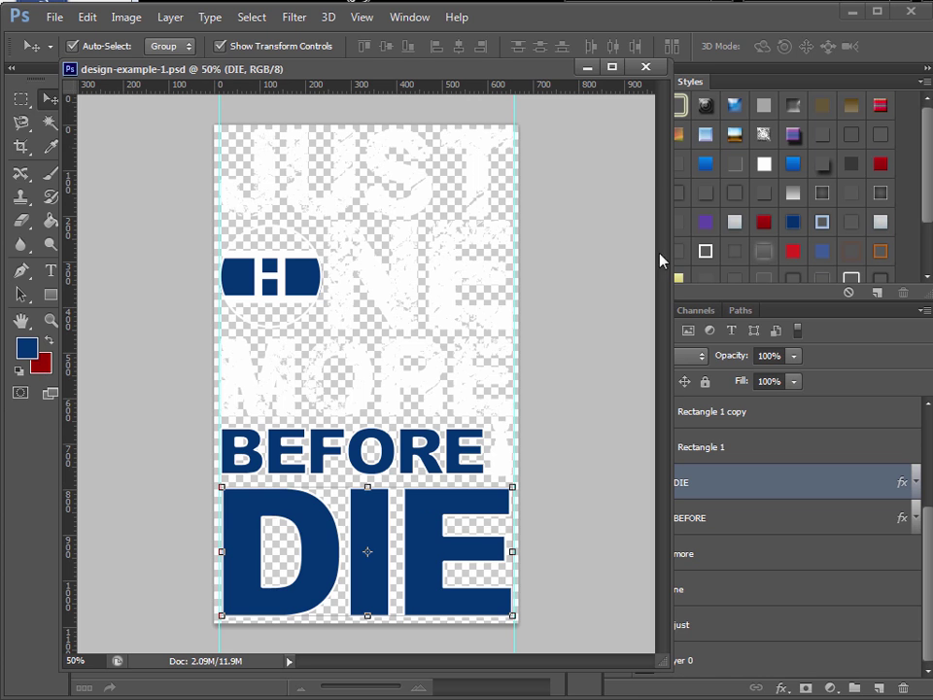
{"action": "left_click", "coordinate": [657, 683]}
{"action": "left_click", "coordinate": [584, 283]}
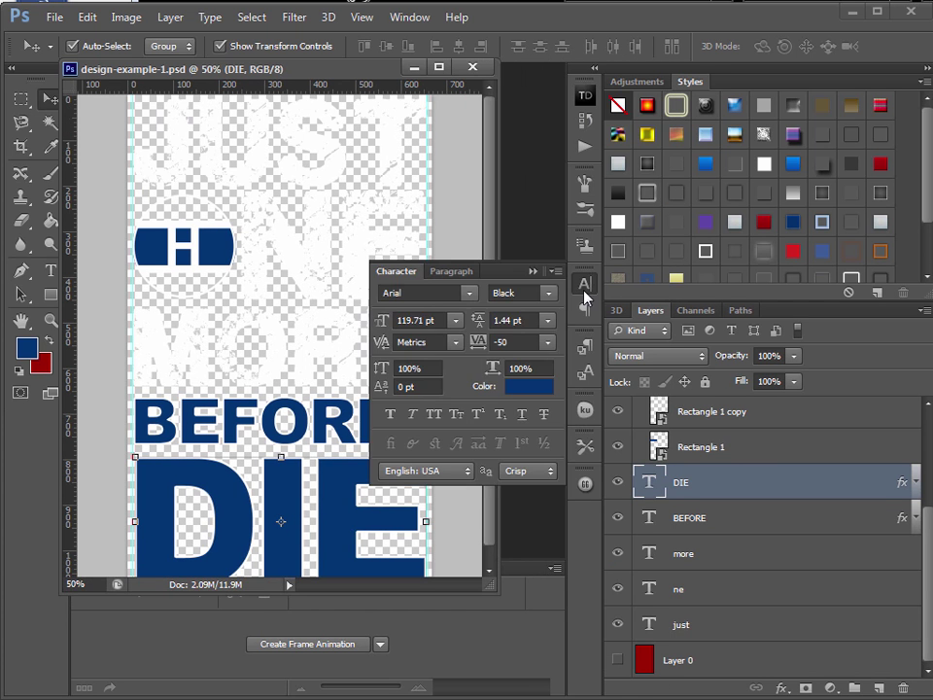
{"action": "left_click", "coordinate": [512, 389]}
{"action": "left_click", "coordinate": [29, 348]}
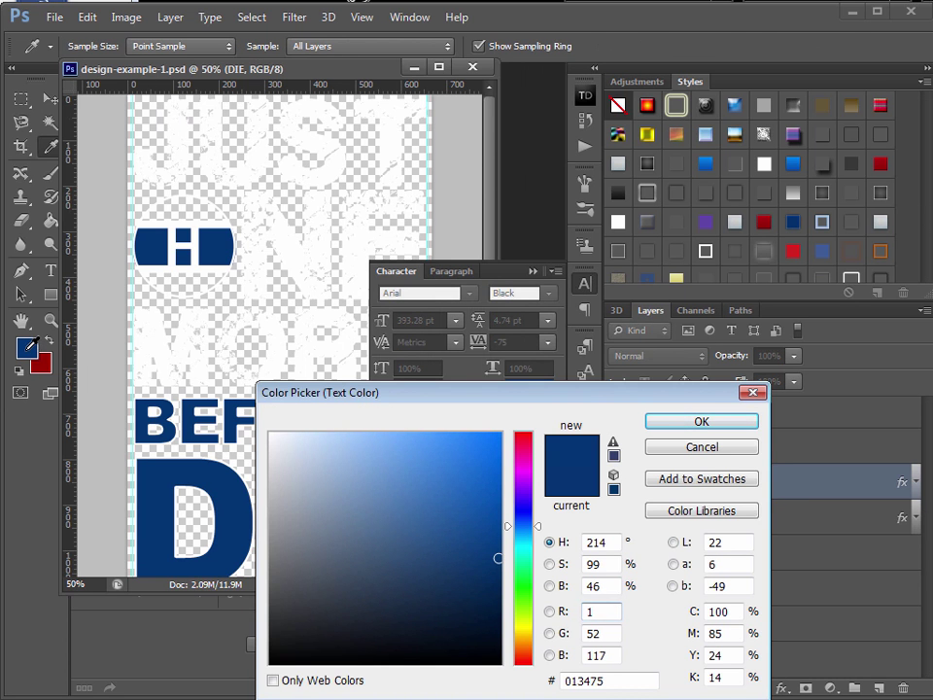
{"action": "left_click", "coordinate": [715, 450]}
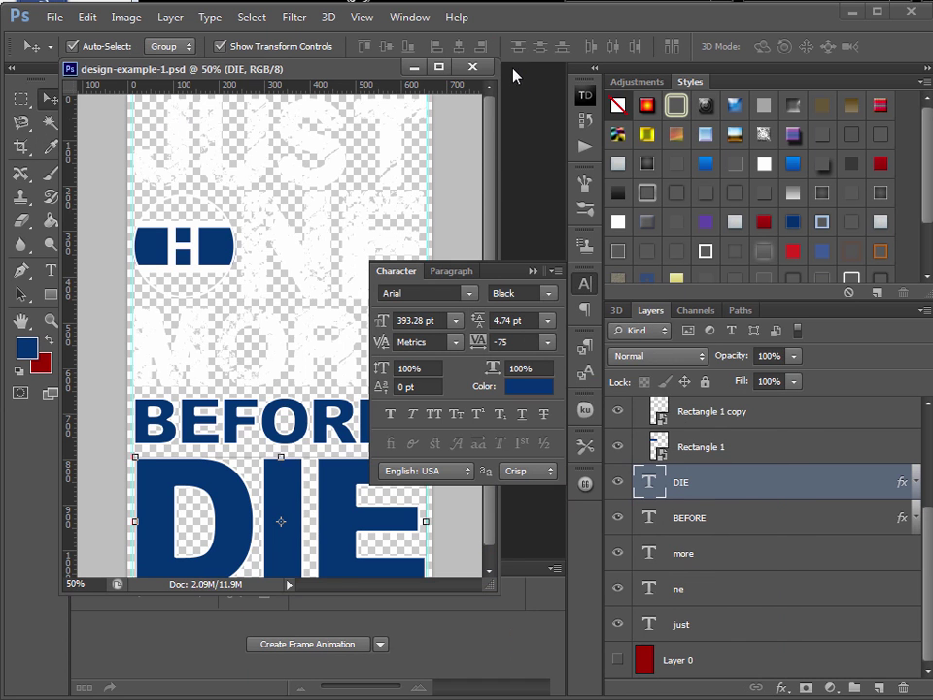
{"action": "left_click", "coordinate": [534, 272]}
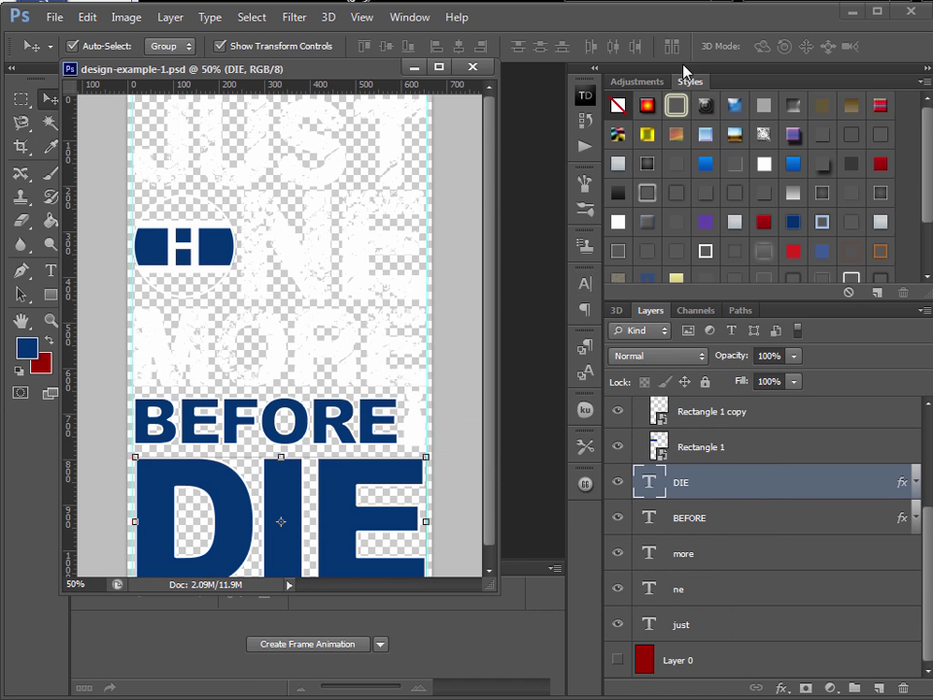
Switch to Teespring and replace the artwork on the red tee with design-example-1.png, enlarged across the chest.
{"action": "left_click", "coordinate": [853, 11]}
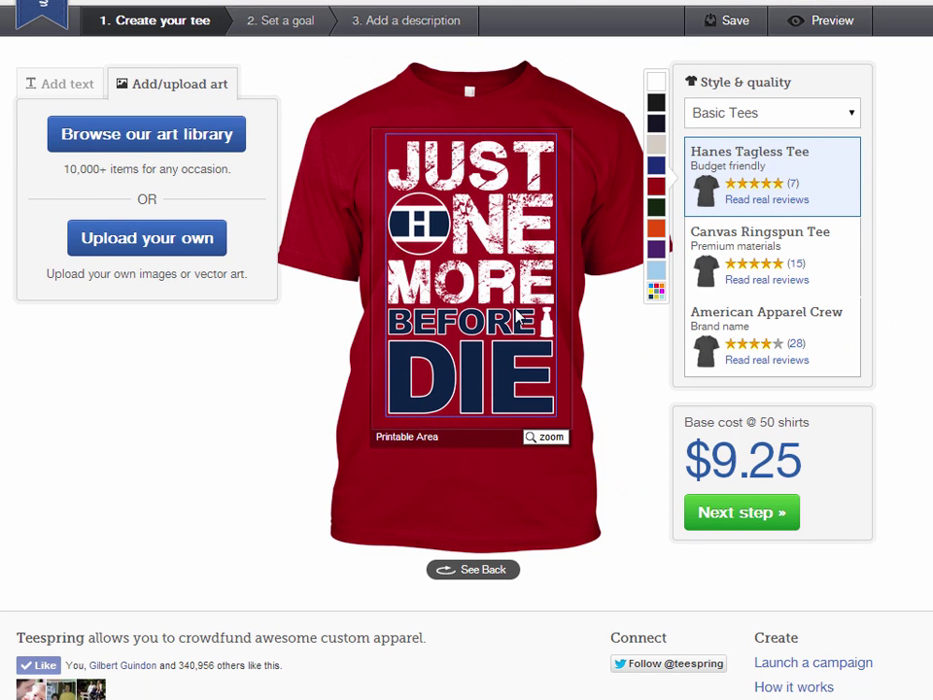
{"action": "left_click", "coordinate": [400, 418]}
{"action": "left_click", "coordinate": [377, 429]}
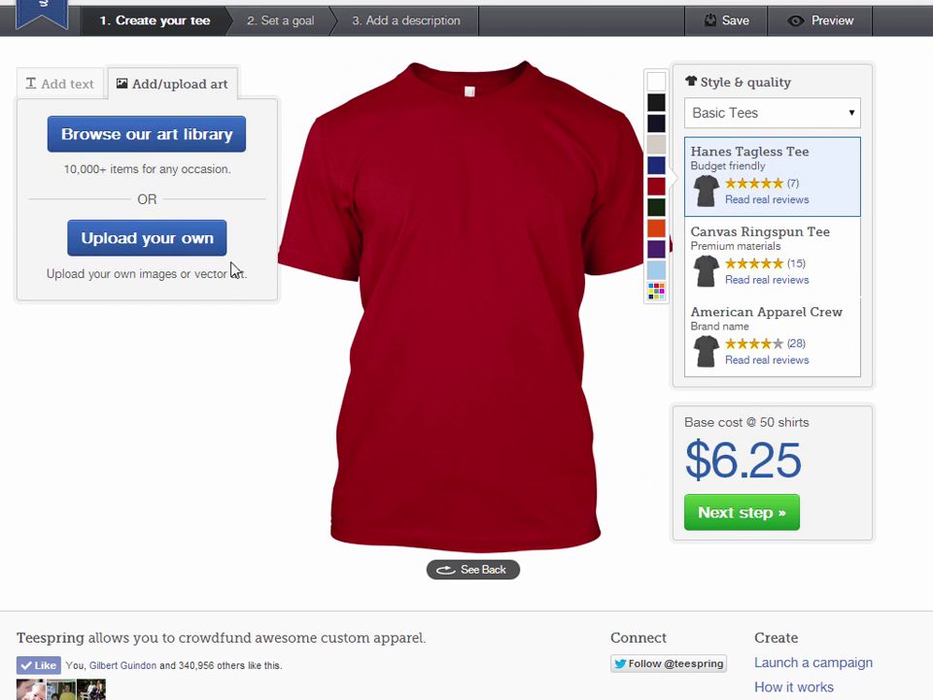
{"action": "left_click", "coordinate": [184, 235]}
{"action": "left_click", "coordinate": [158, 191]}
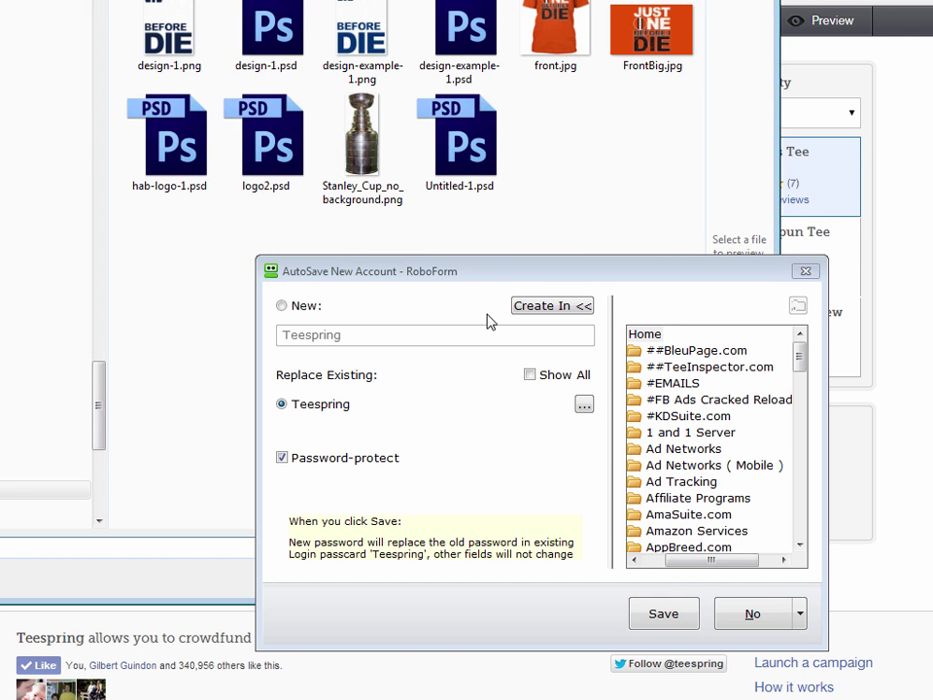
{"action": "left_click", "coordinate": [360, 37]}
{"action": "double_click", "coordinate": [359, 37]}
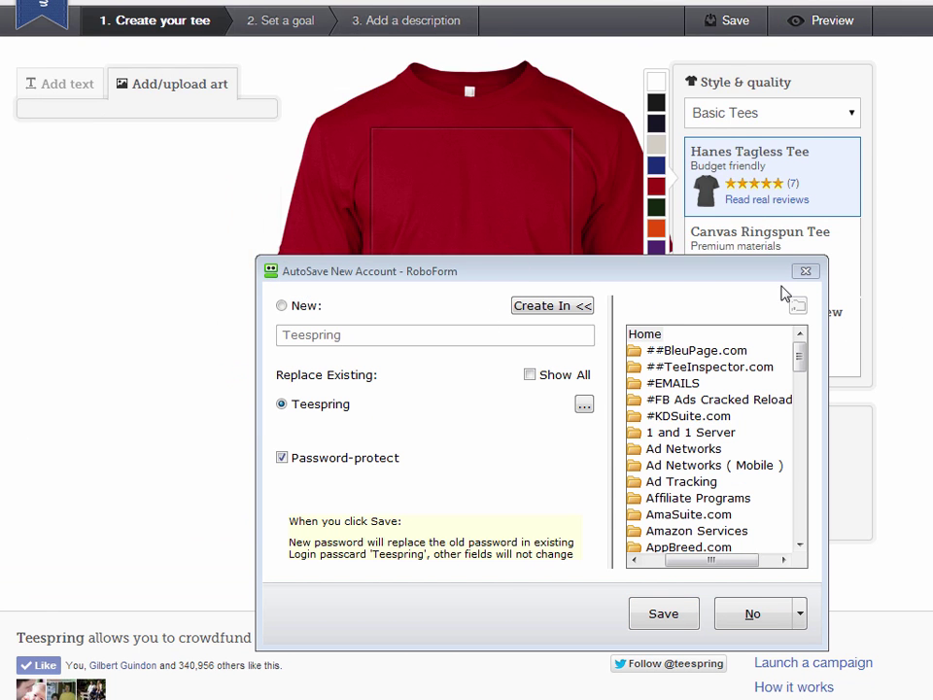
{"action": "left_click", "coordinate": [805, 271]}
{"action": "left_click_drag", "start_coordinate": [486, 261], "coordinate": [566, 418]}
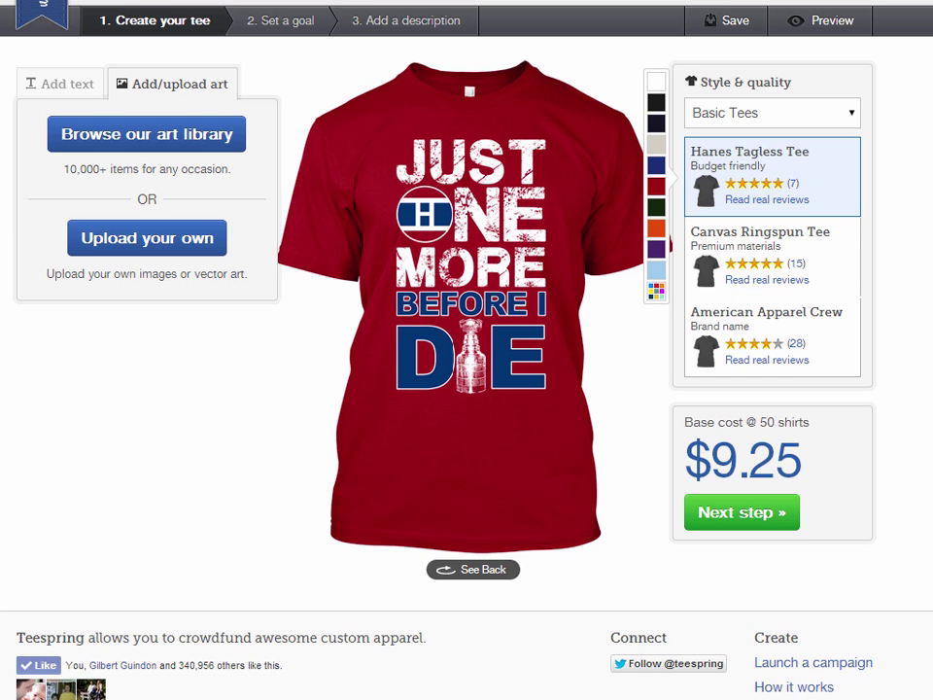
Switch to Photoshop, bring cup-1.psd into view and reposition the white Stanley Cup artwork near the centre of the red canvas.
{"action": "mouse_move", "coordinate": [527, 494]}
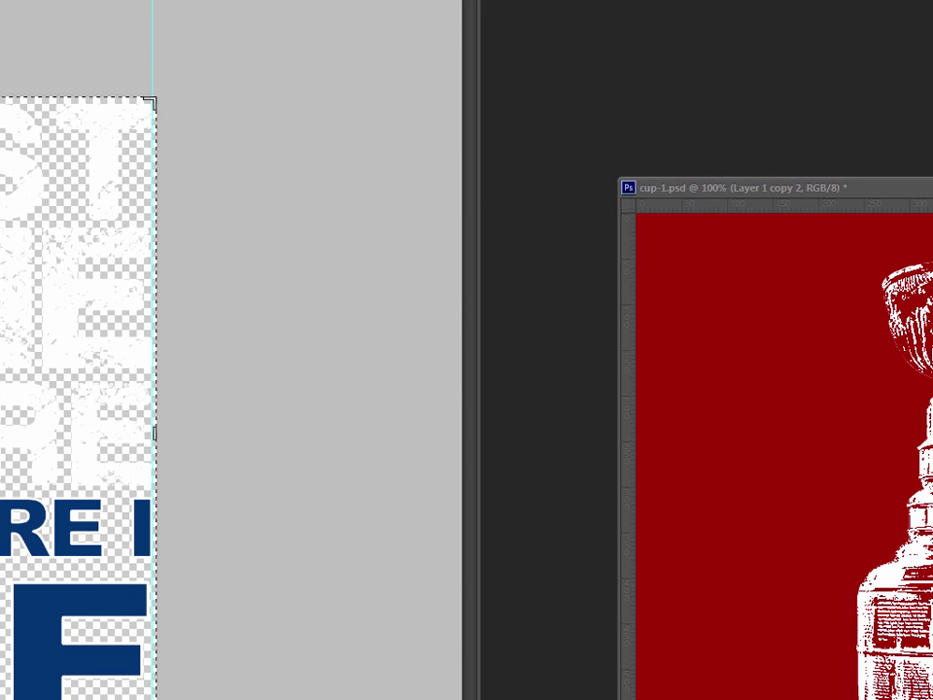
{"action": "left_click_drag", "start_coordinate": [680, 187], "coordinate": [562, 0]}
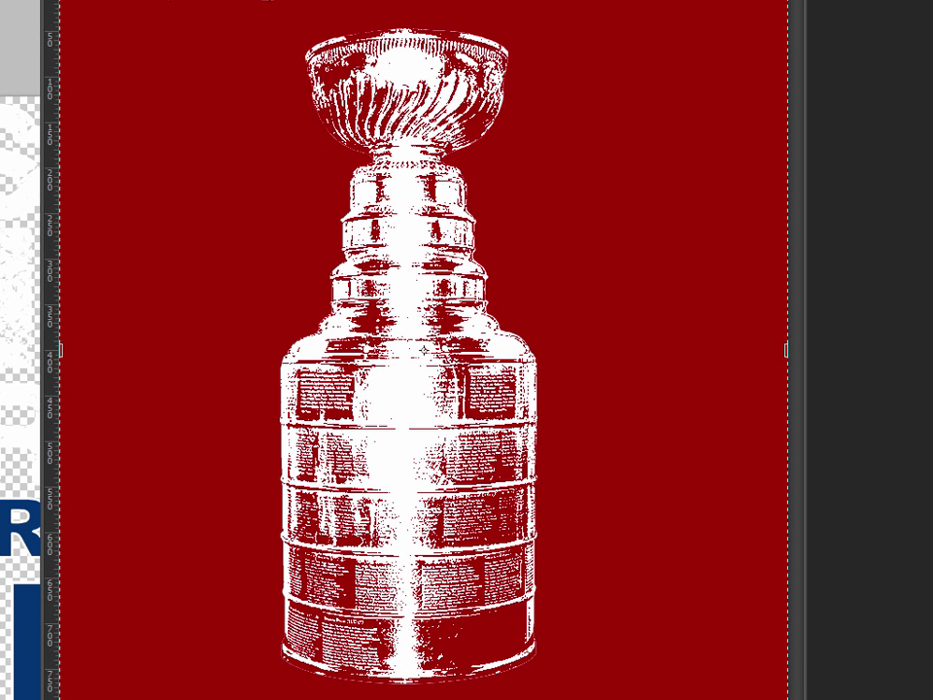
{"action": "key", "text": "v"}
{"action": "mouse_move", "coordinate": [412, 390]}
{"action": "left_mouse_down"}
{"action": "mouse_move", "coordinate": [499, 395]}
{"action": "mouse_move", "coordinate": [457, 439]}
{"action": "mouse_move", "coordinate": [437, 370]}
{"action": "mouse_move", "coordinate": [423, 385]}
{"action": "left_mouse_up"}
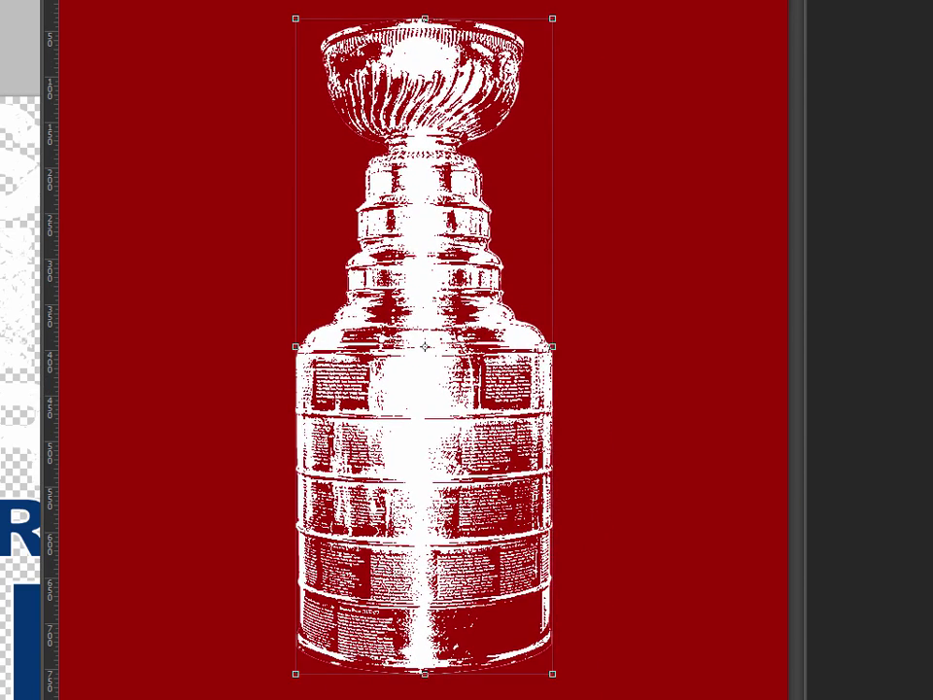
{"action": "key", "text": "ctrl+comma"}
{"action": "key", "text": "ctrl+comma"}
{"action": "left_click_drag", "start_coordinate": [416, 387], "coordinate": [412, 407]}
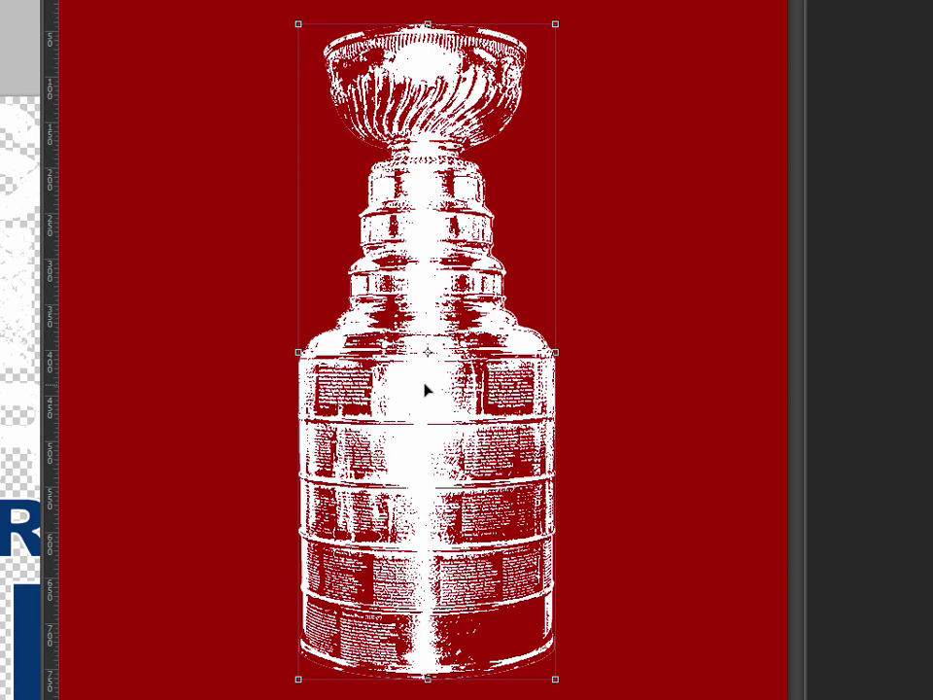
{"action": "key", "text": "Left"}
{"action": "key", "text": "Left"}
{"action": "key", "text": "Left"}
Bring up front.jpg in a larger window and compare its MVPeyton tee graphic with the photo of the number 18 Broncos player.
{"action": "key", "text": "ctrl+Tab"}
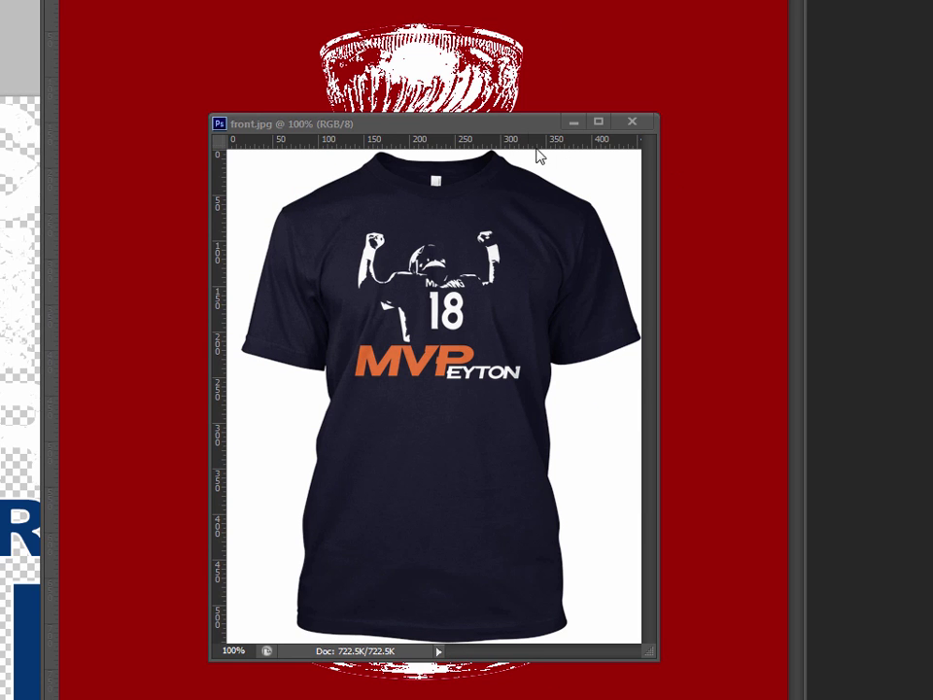
{"action": "key", "text": "ctrl+Tab"}
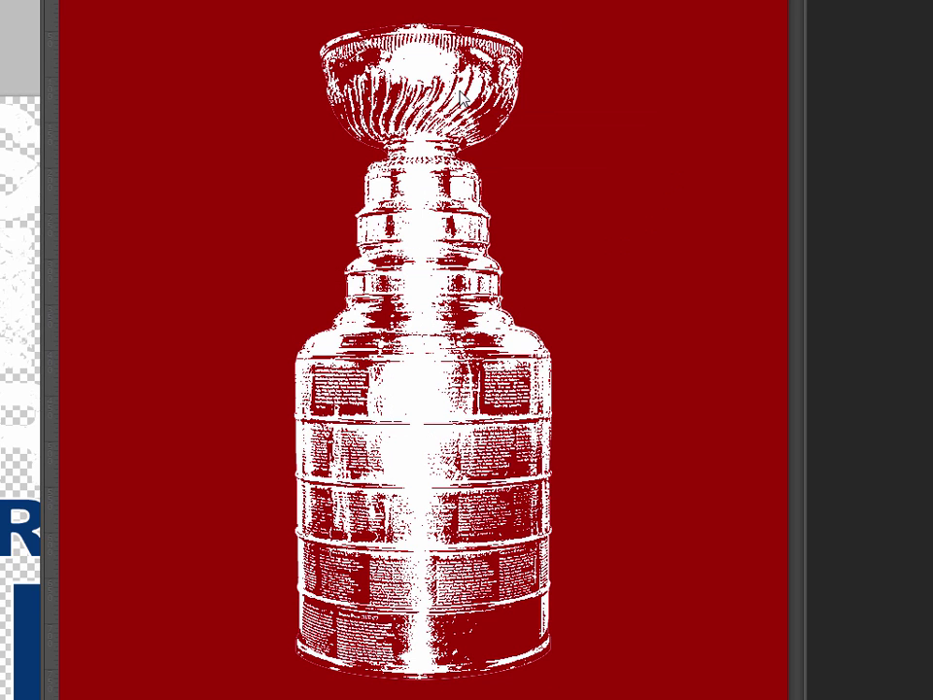
{"action": "key", "text": "ctrl+Tab"}
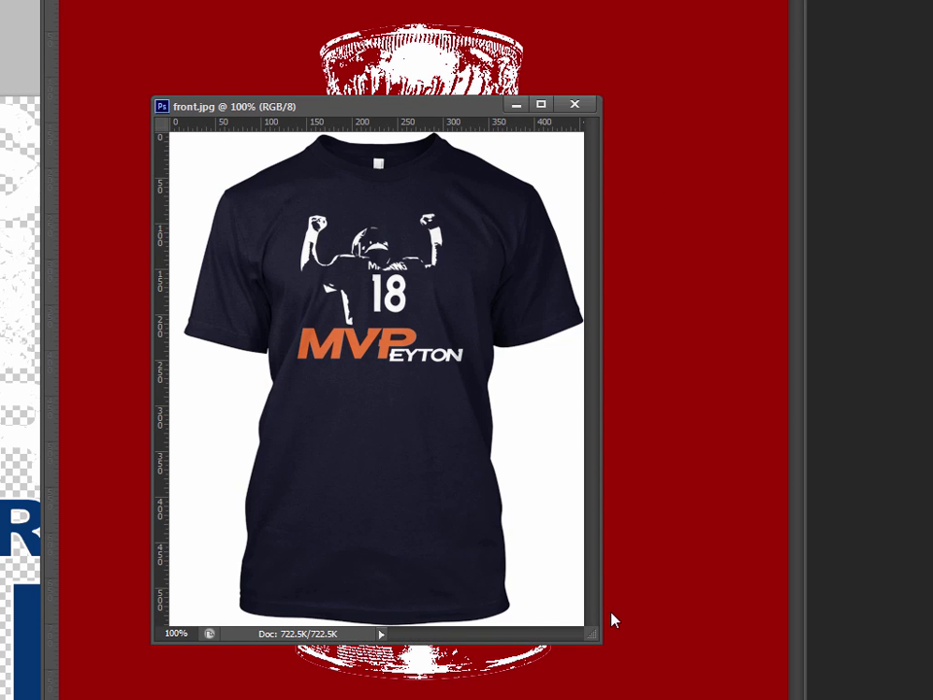
{"action": "left_click_drag", "start_coordinate": [602, 641], "coordinate": [642, 686]}
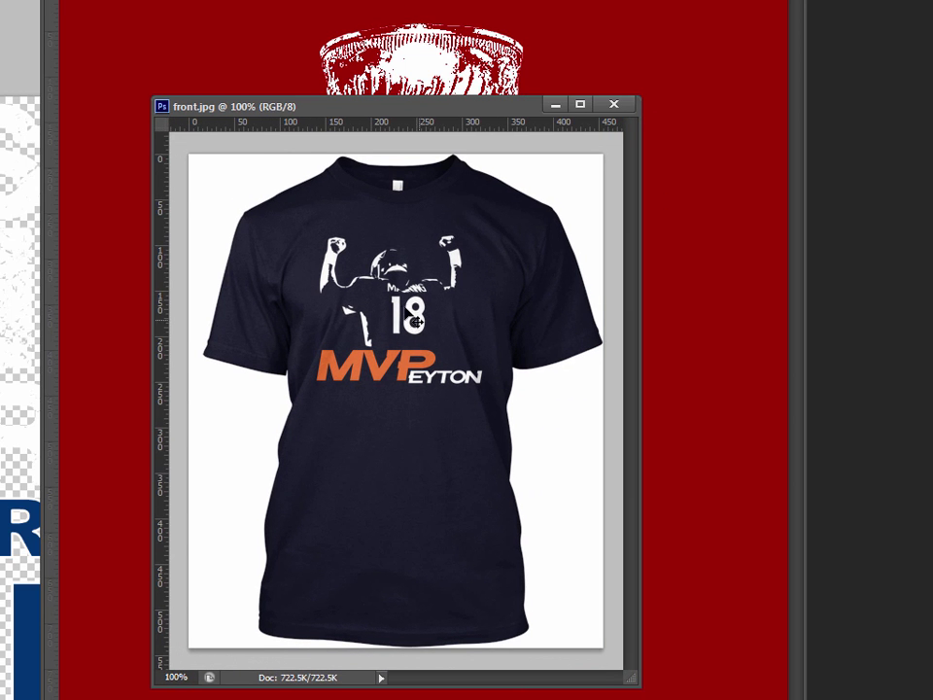
{"action": "left_click_drag", "start_coordinate": [464, 114], "coordinate": [407, 89]}
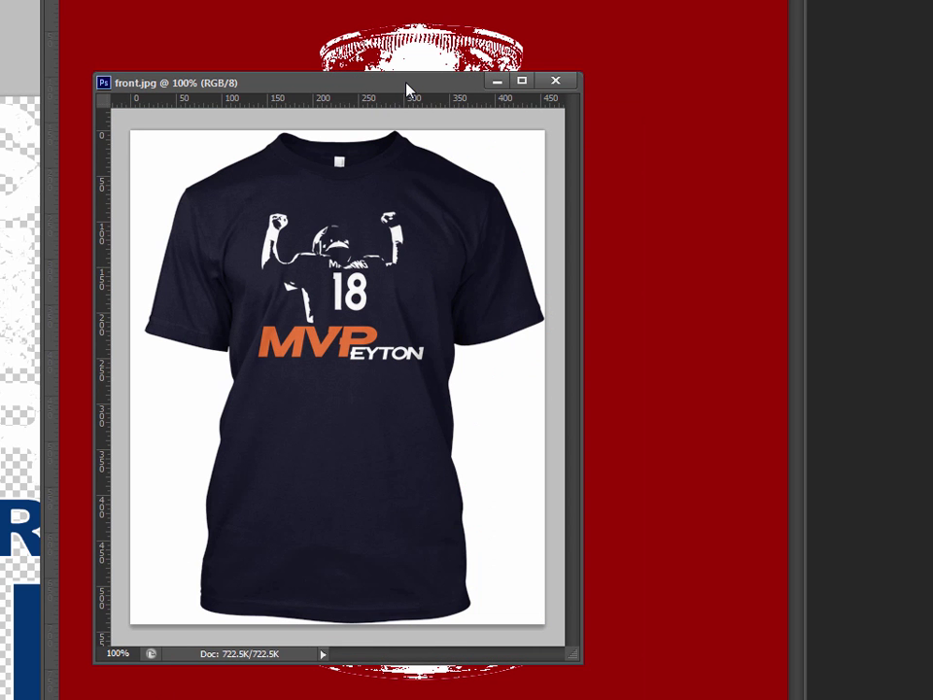
{"action": "left_click_drag", "start_coordinate": [583, 662], "coordinate": [608, 686]}
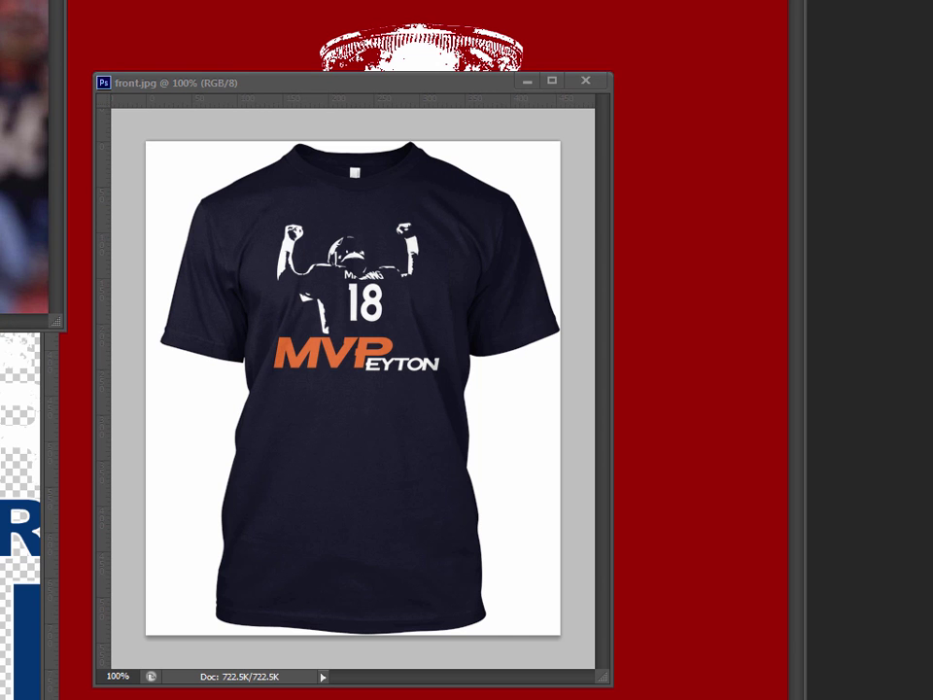
{"action": "left_click_drag", "start_coordinate": [5, 5], "coordinate": [583, 156]}
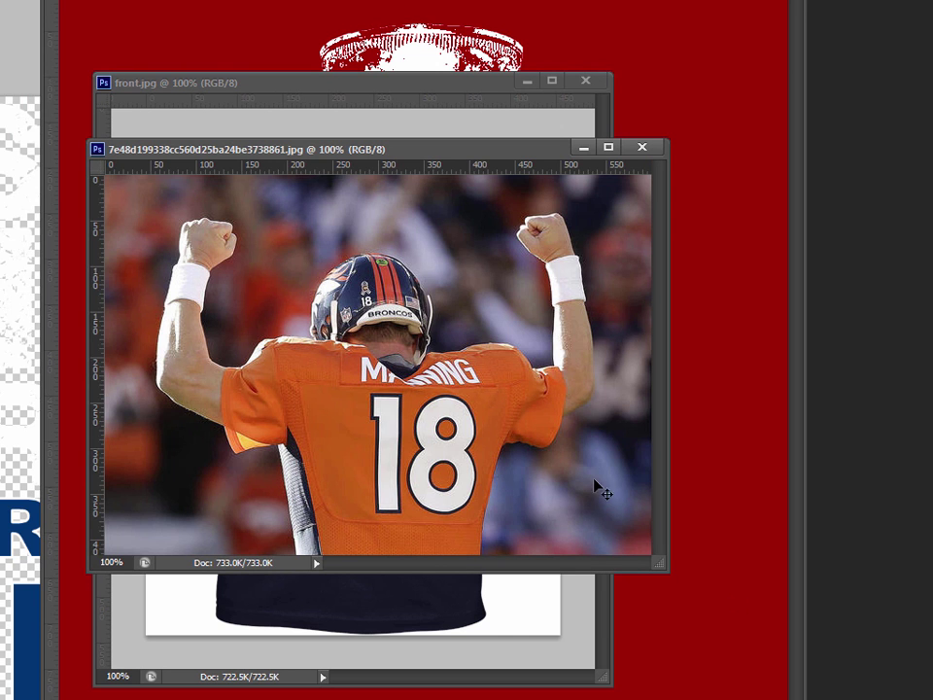
{"action": "key", "text": "ctrl+w"}
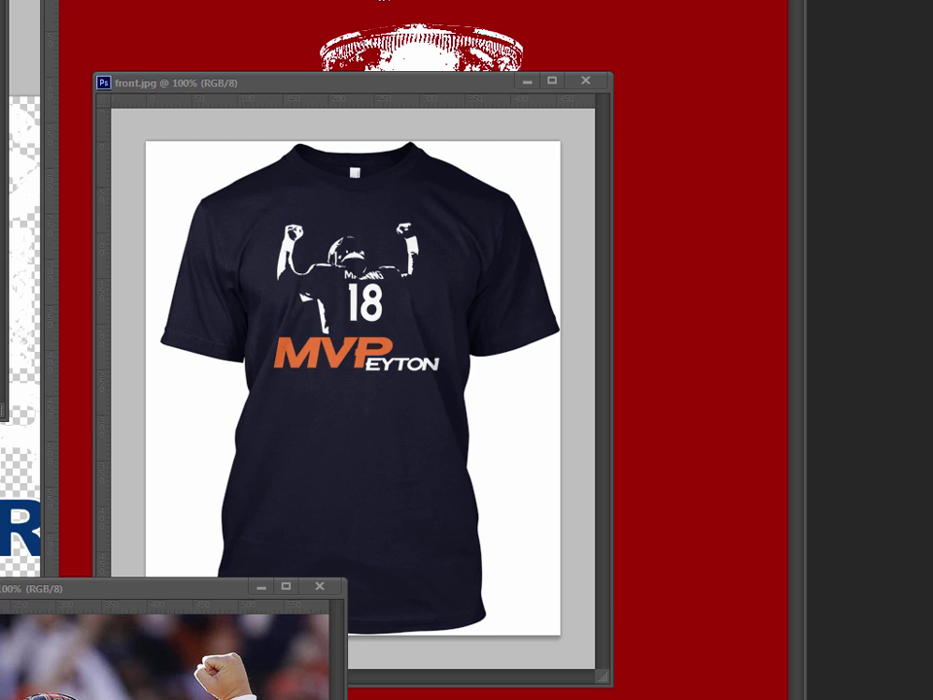
Examine the black-and-white player silhouette in peyton-throwing.psd in an enlarged window, and minimise the document.
{"action": "key", "text": "ctrl+Tab"}
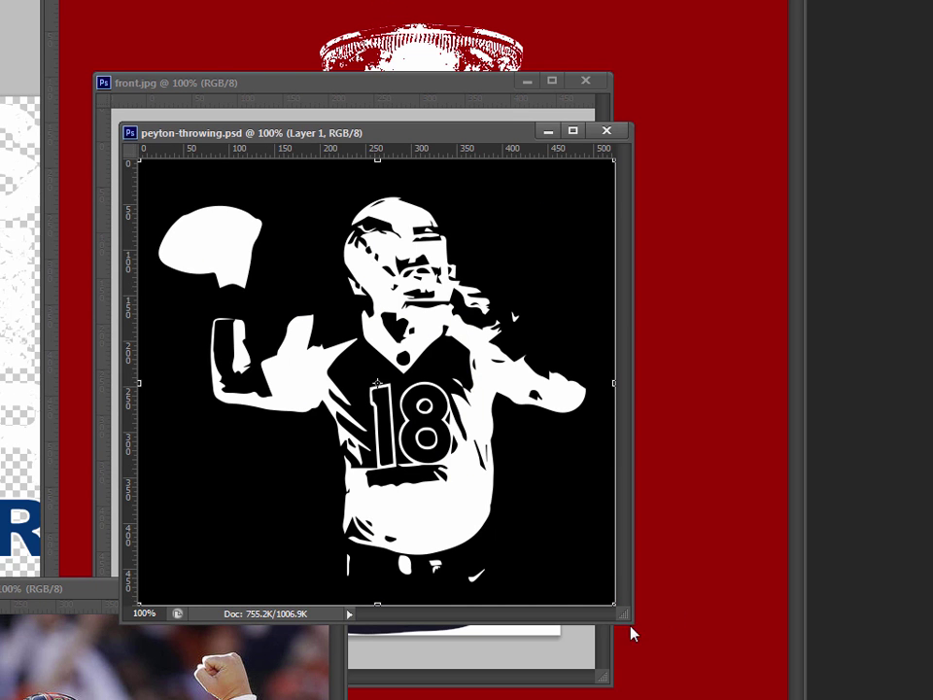
{"action": "left_click_drag", "start_coordinate": [651, 629], "coordinate": [719, 671]}
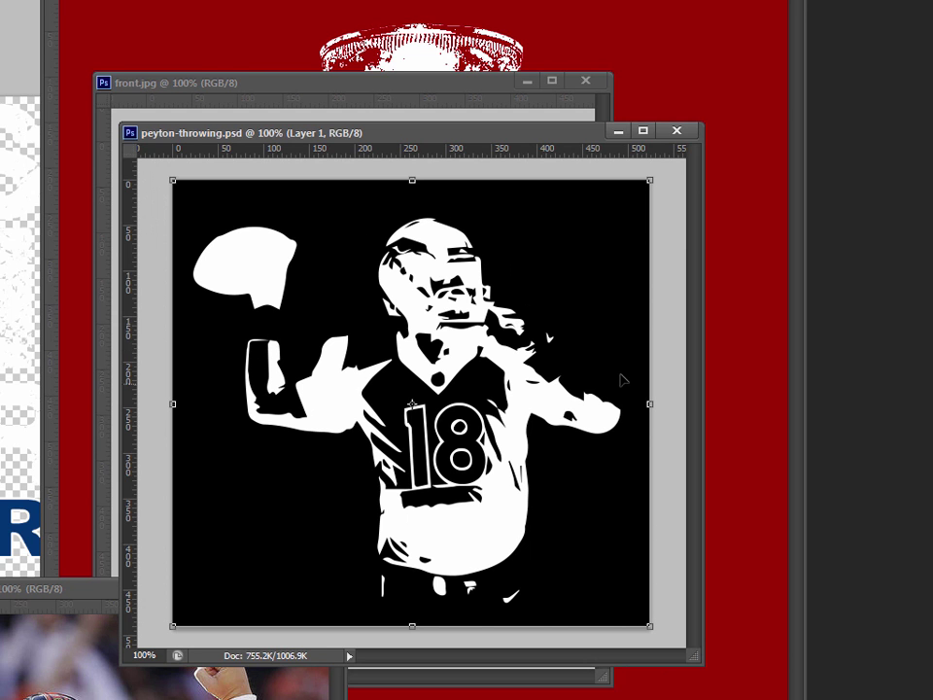
{"action": "left_click_drag", "start_coordinate": [535, 133], "coordinate": [550, 120]}
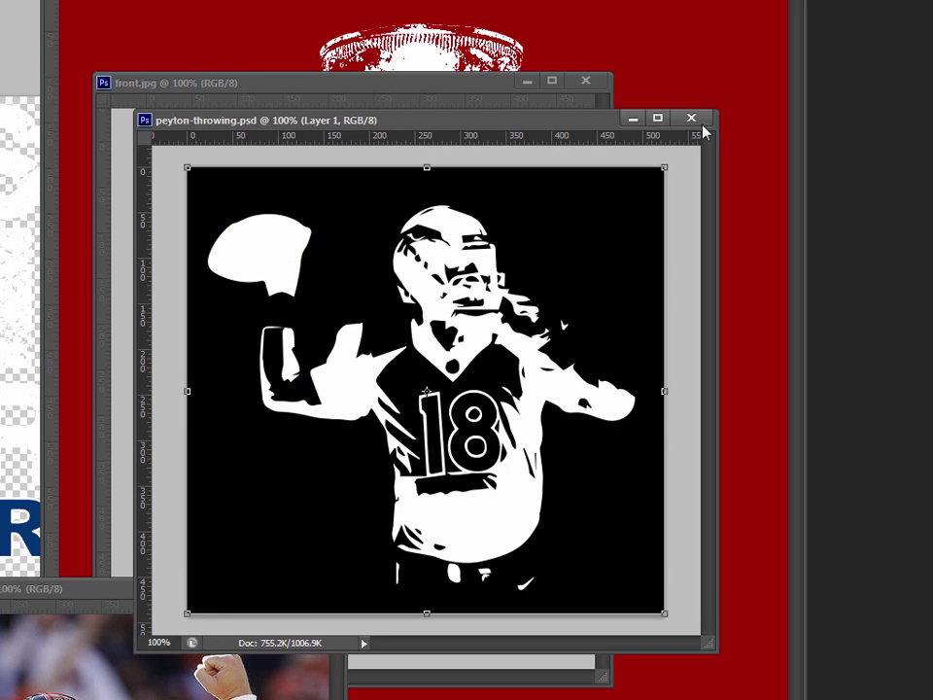
{"action": "left_click", "coordinate": [632, 117]}
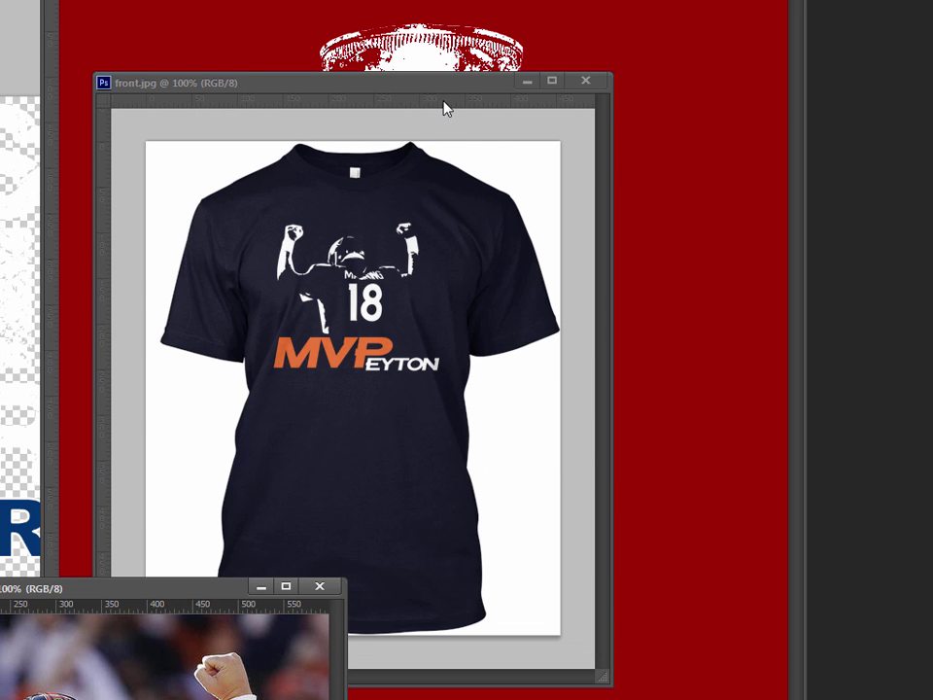
Bring front.jpg back to the front and close the number 18 player photo.
{"action": "left_click", "coordinate": [528, 82]}
{"action": "key", "text": "ctrl+Tab"}
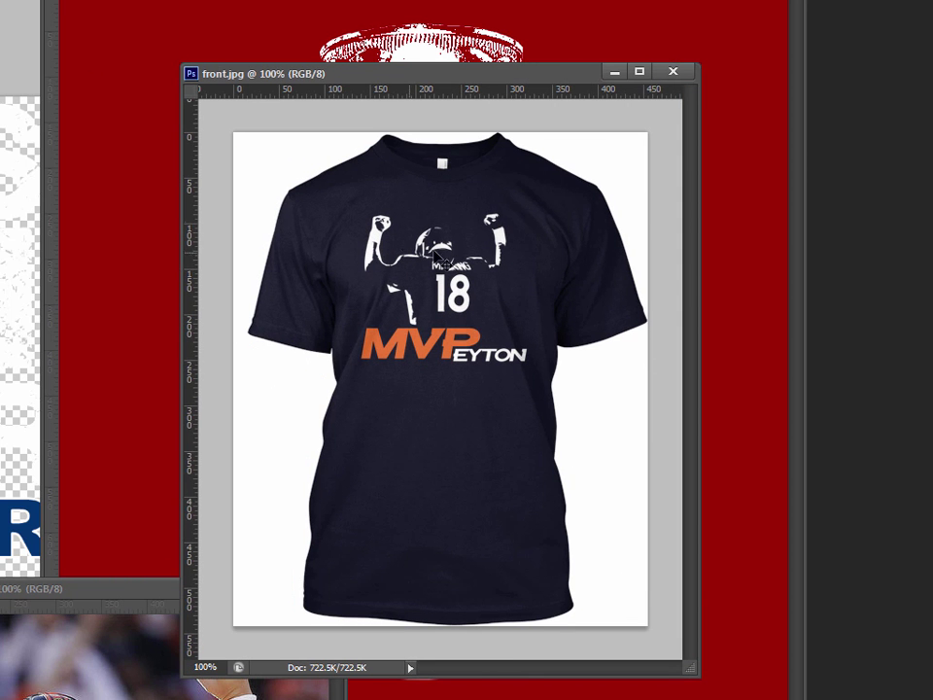
{"action": "left_click", "coordinate": [119, 599]}
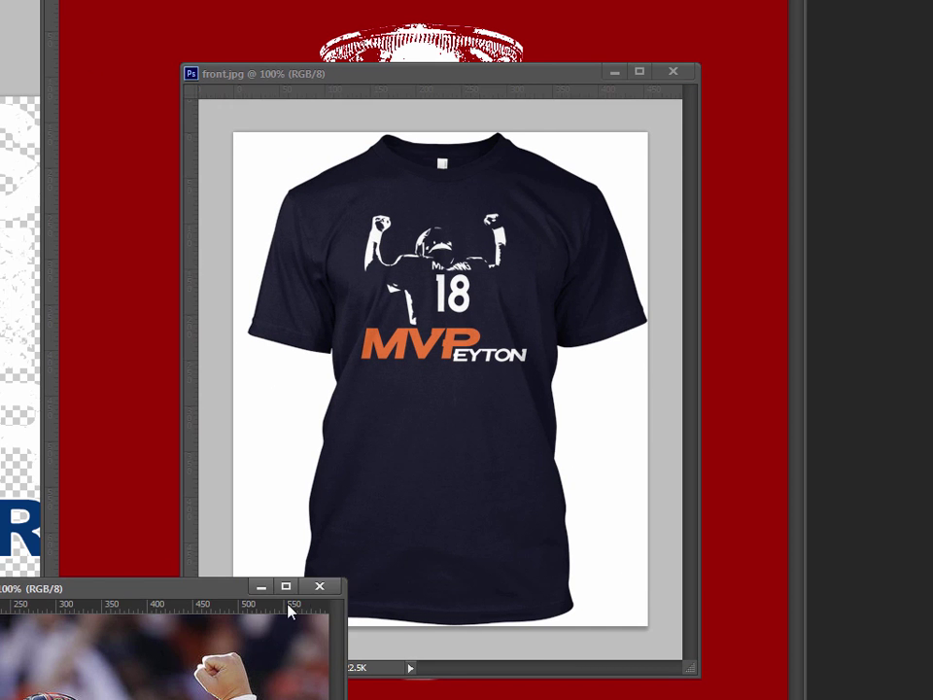
{"action": "left_click", "coordinate": [321, 586]}
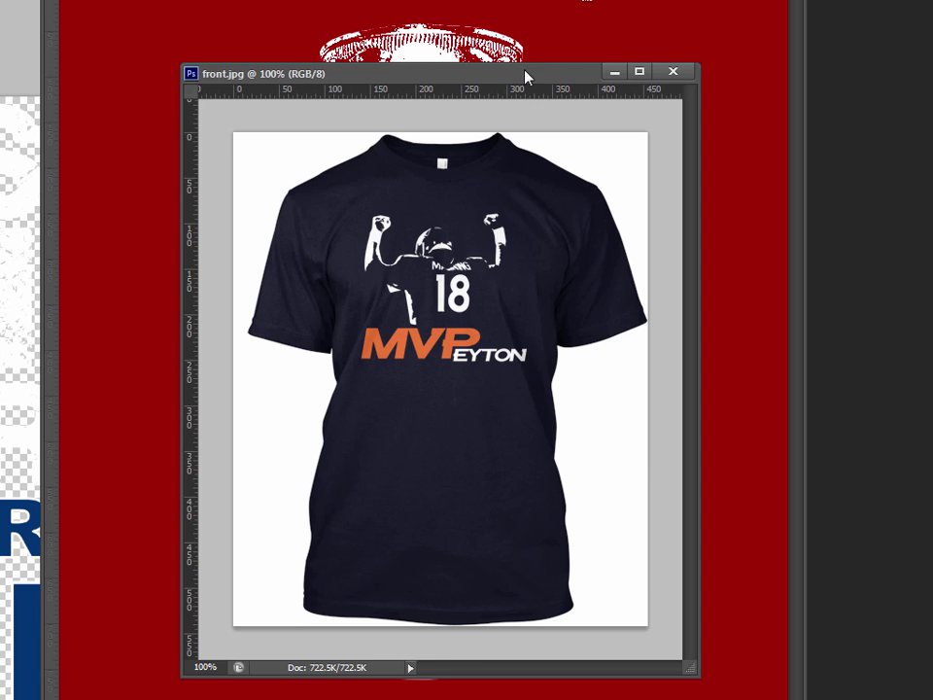
Move front.jpg out of the way and compare the textured cup with the small white cup in the Just One More Before I Die design.
{"action": "left_click_drag", "start_coordinate": [525, 75], "coordinate": [932, 255]}
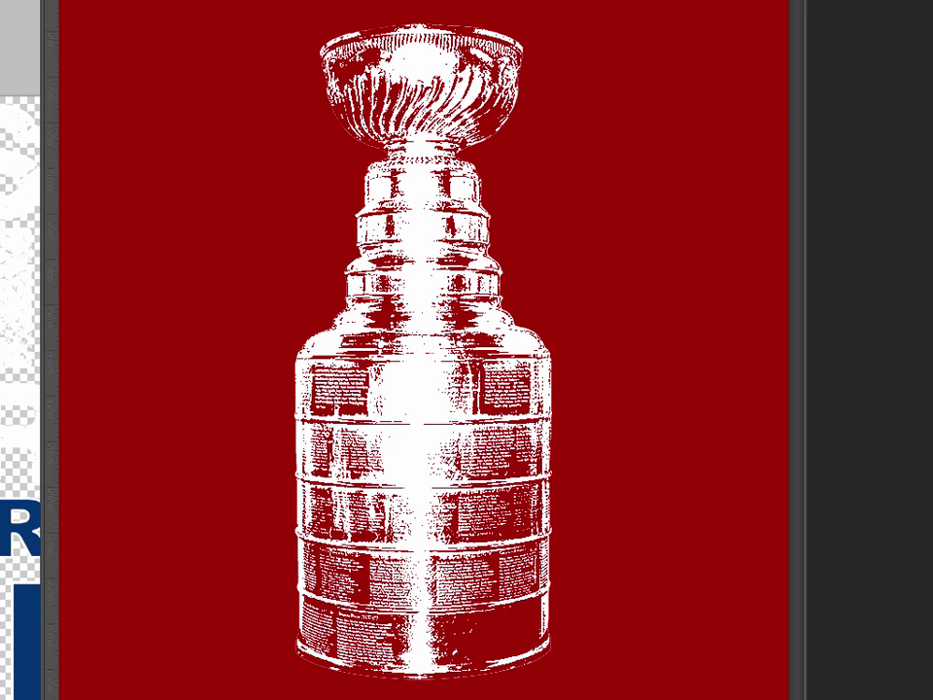
{"action": "key", "text": "ctrl+Tab"}
{"action": "left_click", "coordinate": [428, 587]}
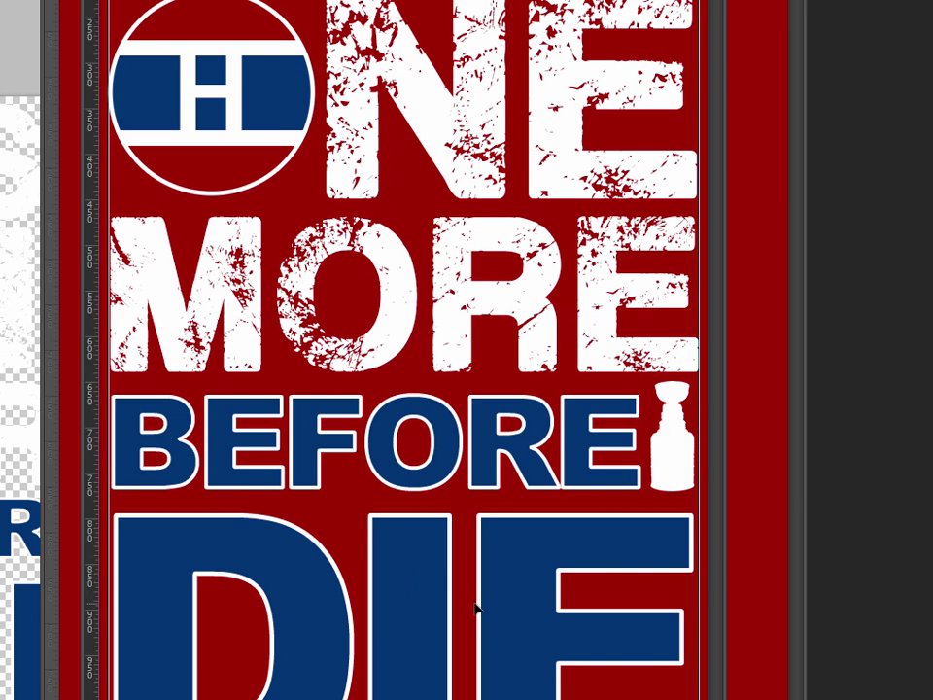
{"action": "left_click", "coordinate": [672, 475]}
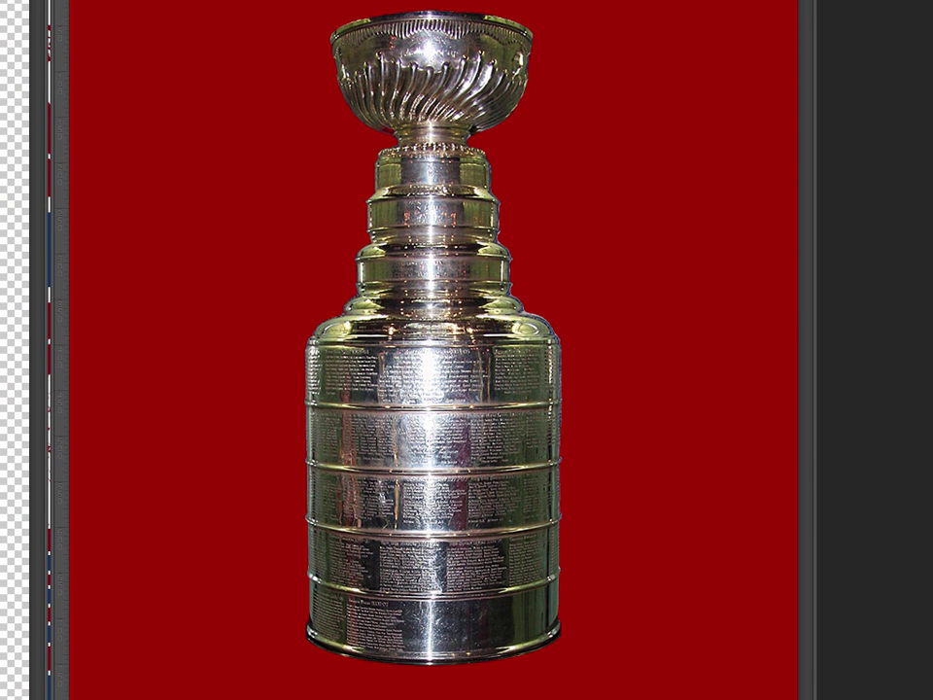
Copy the large Stanley Cup photo from its transparent document onto the red canvas of cup-1.psd.
{"action": "key", "text": "ctrl+w"}
{"action": "left_click", "coordinate": [588, 269]}
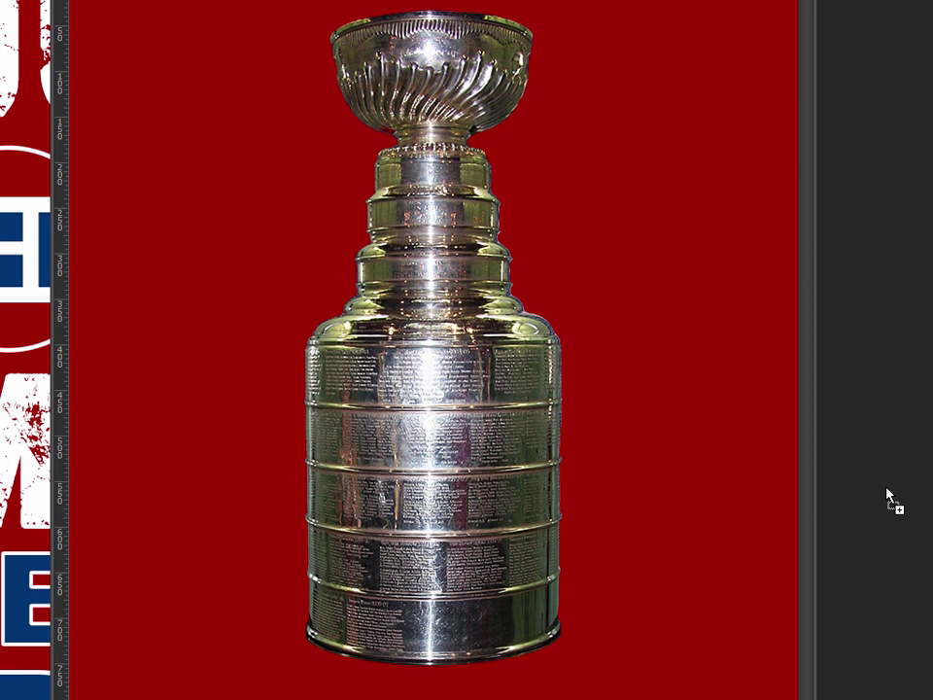
{"action": "left_click_drag", "start_coordinate": [886, 488], "coordinate": [886, 489]}
{"action": "left_click", "coordinate": [600, 381]}
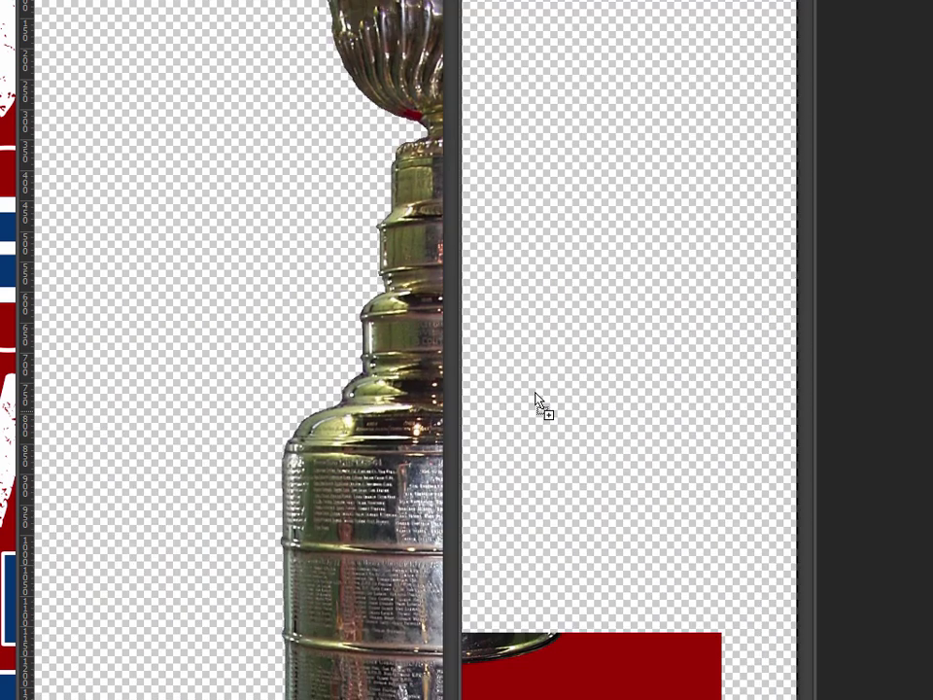
{"action": "left_click_drag", "start_coordinate": [535, 400], "coordinate": [439, 255]}
Show the hidden panels, clear the Character settings off the canvas, and convert the new cup's Layer 2 to a smart object.
{"action": "key", "text": "ctrl+t"}
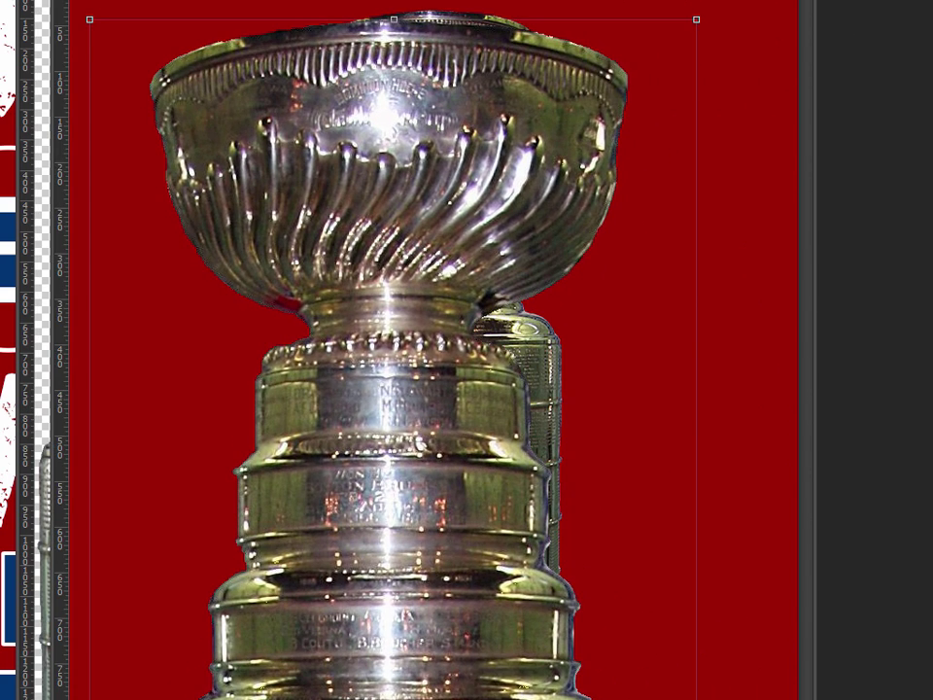
{"action": "key", "text": "Tab"}
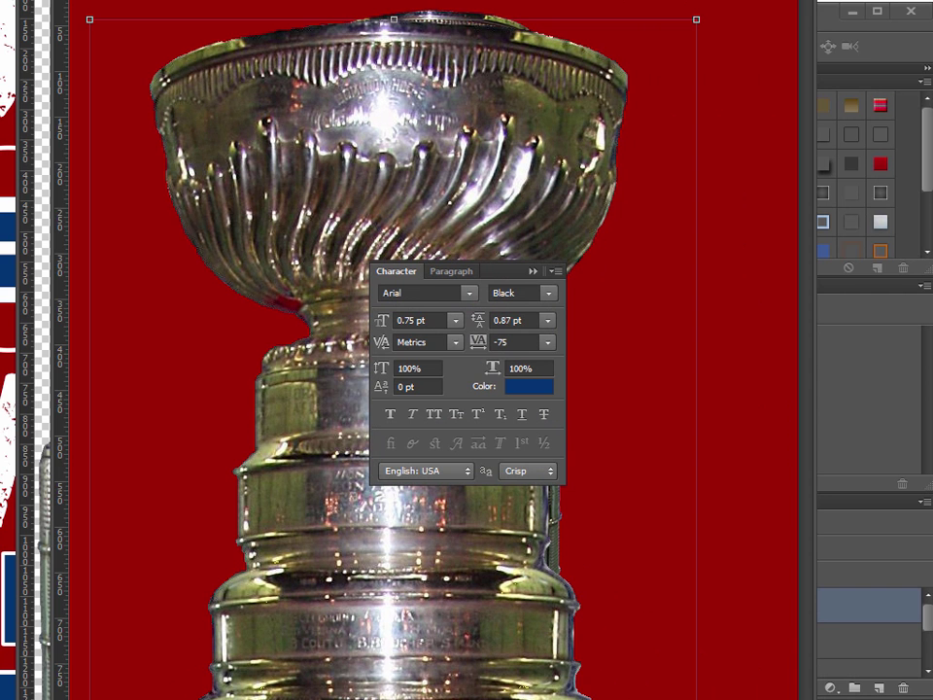
{"action": "left_click", "coordinate": [533, 271]}
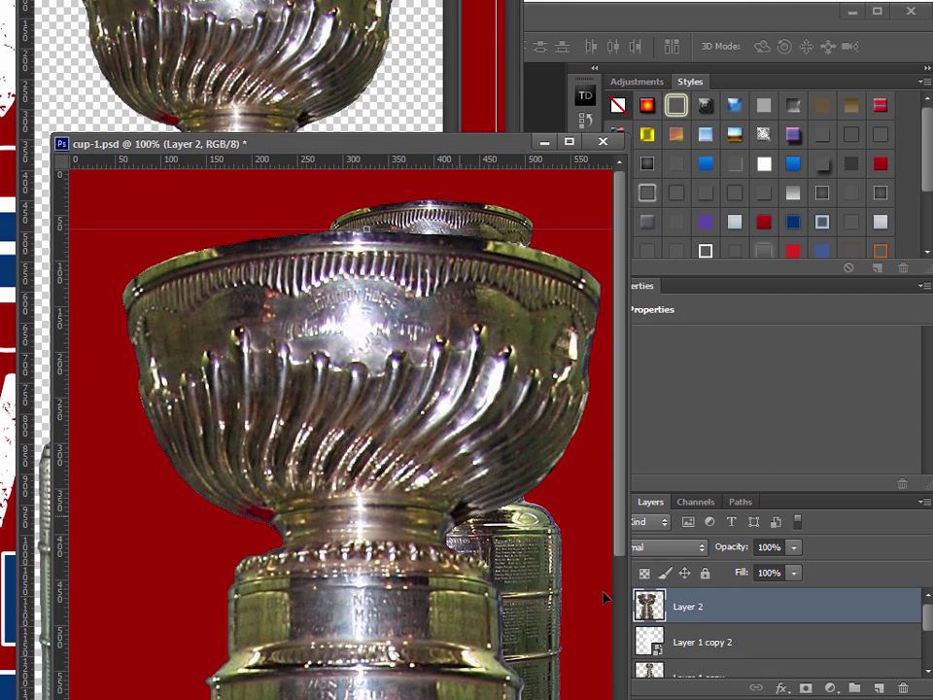
{"action": "right_click", "coordinate": [752, 614]}
{"action": "left_click", "coordinate": [860, 20]}
Scale the Layer 2 cup down to fit within the canvas height, and hide the older cup in Layer 1 copy.
{"action": "left_click_drag", "start_coordinate": [84, 260], "coordinate": [145, 260]}
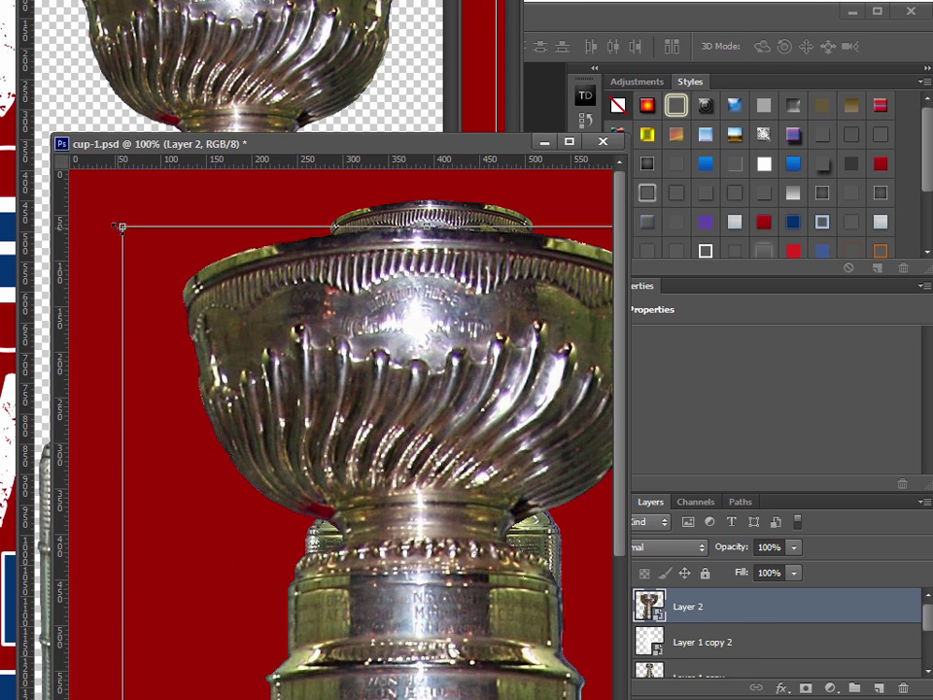
{"action": "left_click", "coordinate": [117, 224]}
{"action": "left_click_drag", "start_coordinate": [116, 223], "coordinate": [340, 279]}
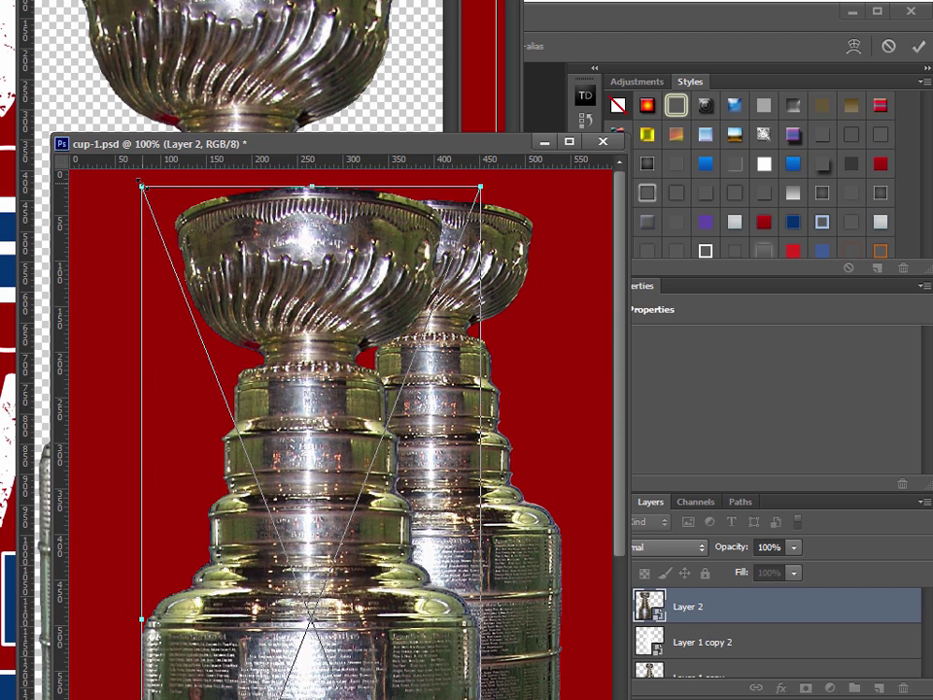
{"action": "left_click_drag", "start_coordinate": [141, 185], "coordinate": [219, 375]}
{"action": "left_click_drag", "start_coordinate": [328, 497], "coordinate": [252, 318]}
{"action": "left_click_drag", "start_coordinate": [484, 145], "coordinate": [546, 13]}
{"action": "left_click_drag", "start_coordinate": [683, 593], "coordinate": [831, 692]}
{"action": "left_click_drag", "start_coordinate": [407, 577], "coordinate": [444, 670]}
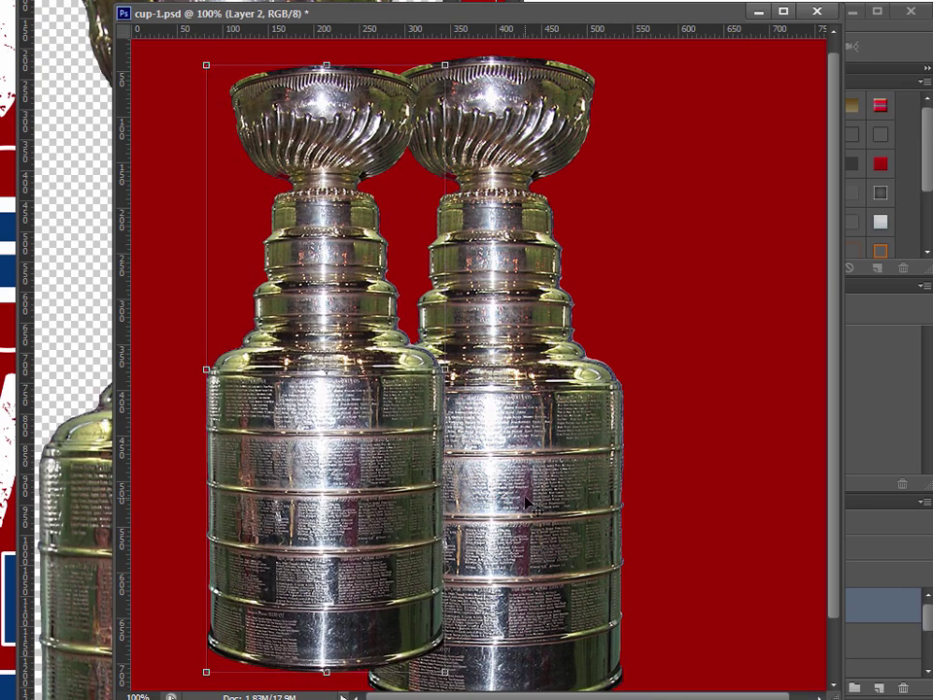
{"action": "key", "text": "Return"}
{"action": "left_click", "coordinate": [863, 317]}
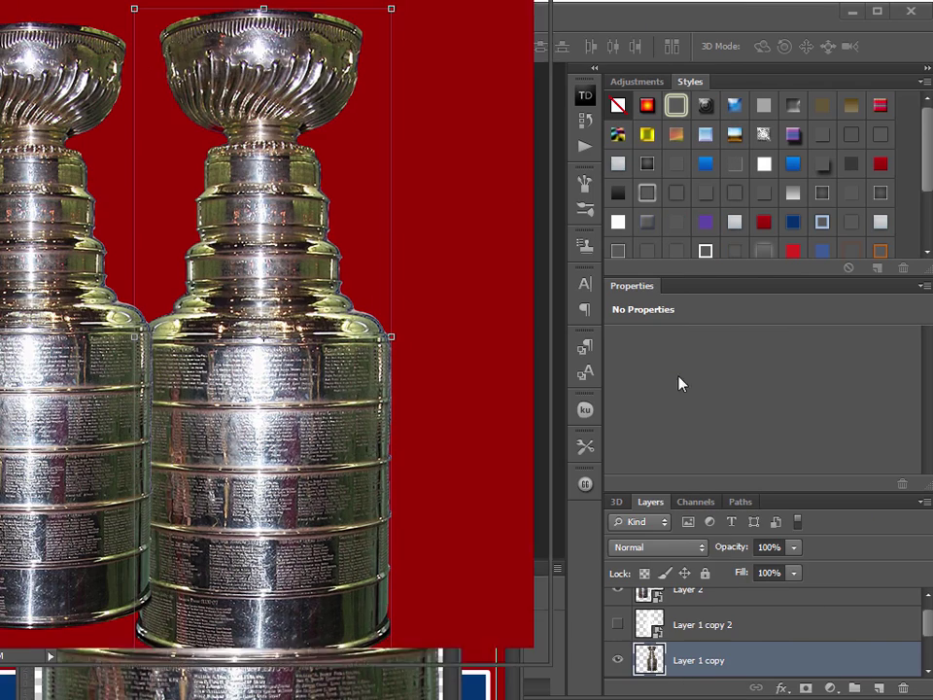
{"action": "left_click", "coordinate": [618, 660]}
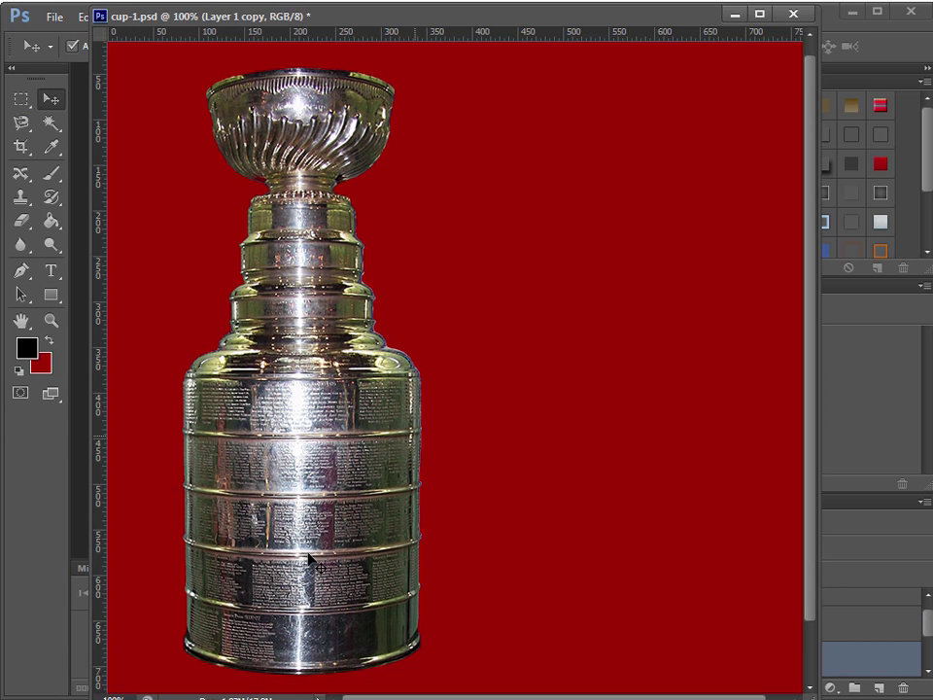
Move the Layer 2 cup to the middle of the red canvas and rasterize its layer.
{"action": "left_click_drag", "start_coordinate": [317, 537], "coordinate": [438, 534]}
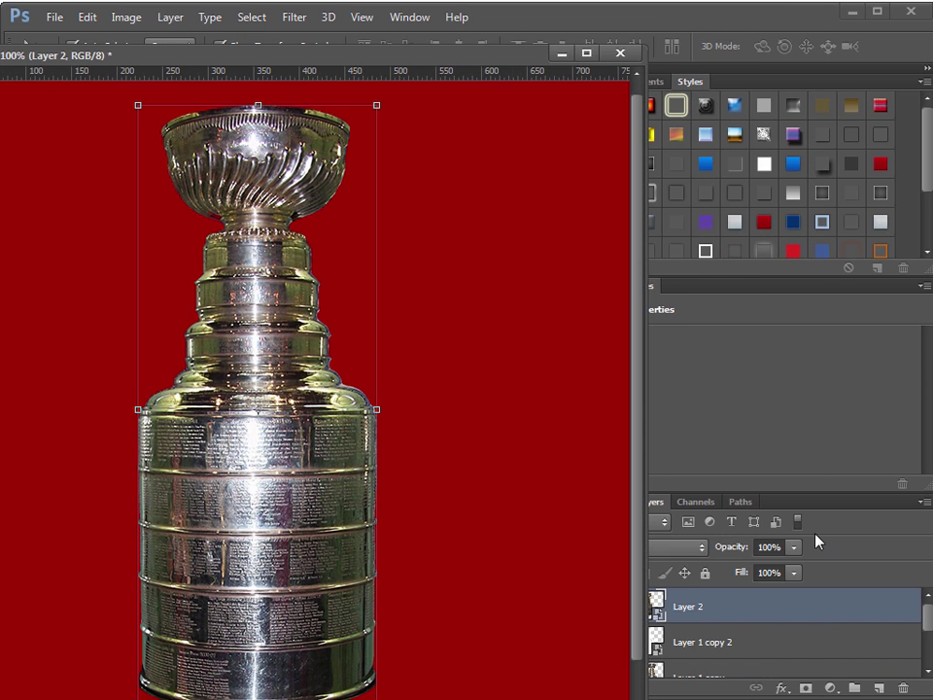
{"action": "right_click", "coordinate": [720, 614]}
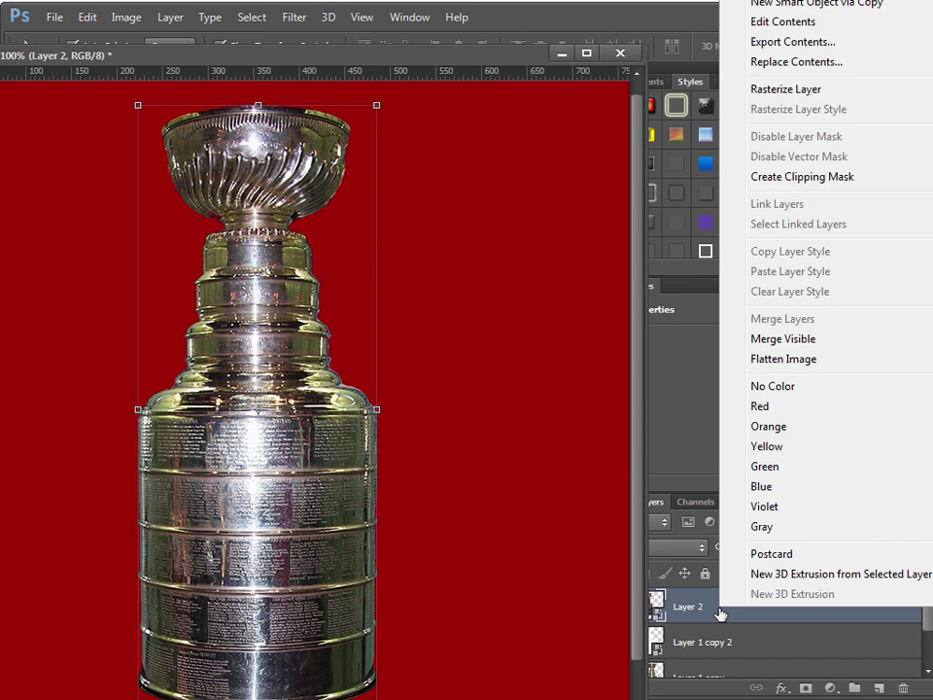
{"action": "left_click", "coordinate": [769, 92]}
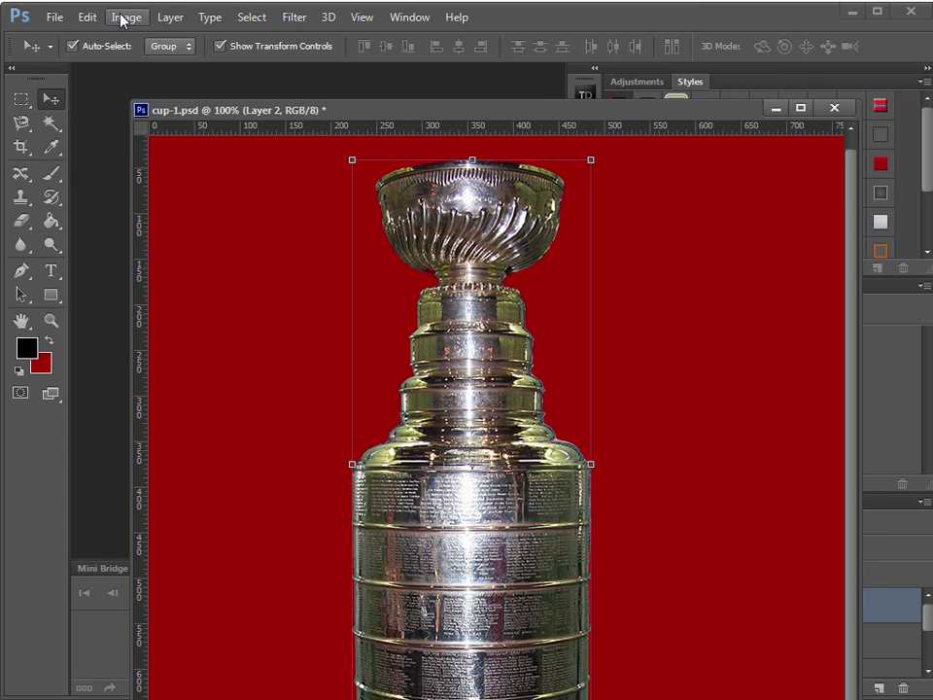
Turn the Layer 2 cup into pure black and white with a Threshold adjustment at level 69.
{"action": "left_click", "coordinate": [126, 17]}
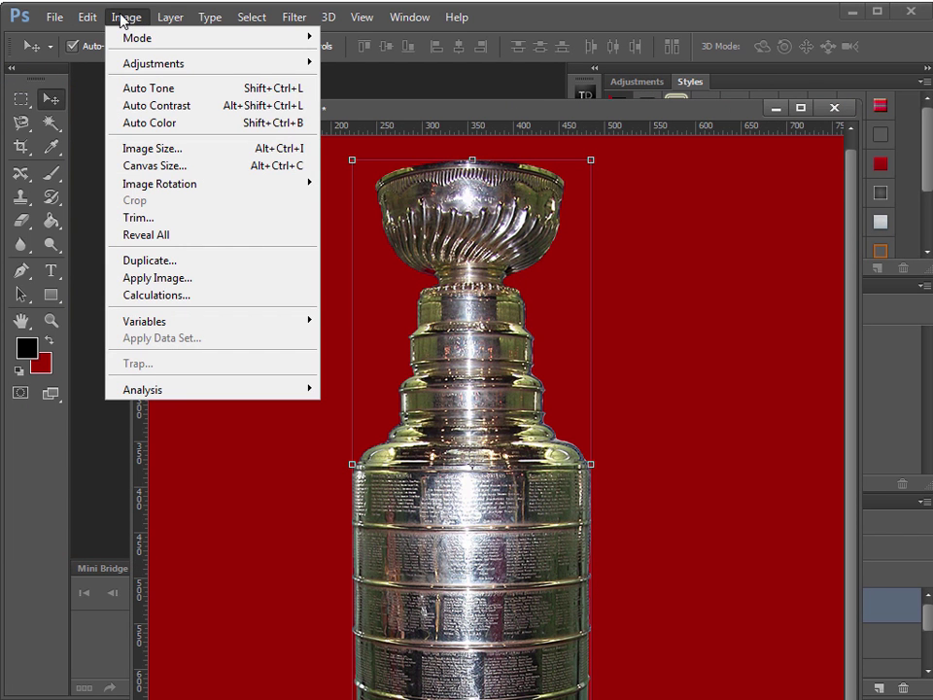
{"action": "mouse_move", "coordinate": [152, 71]}
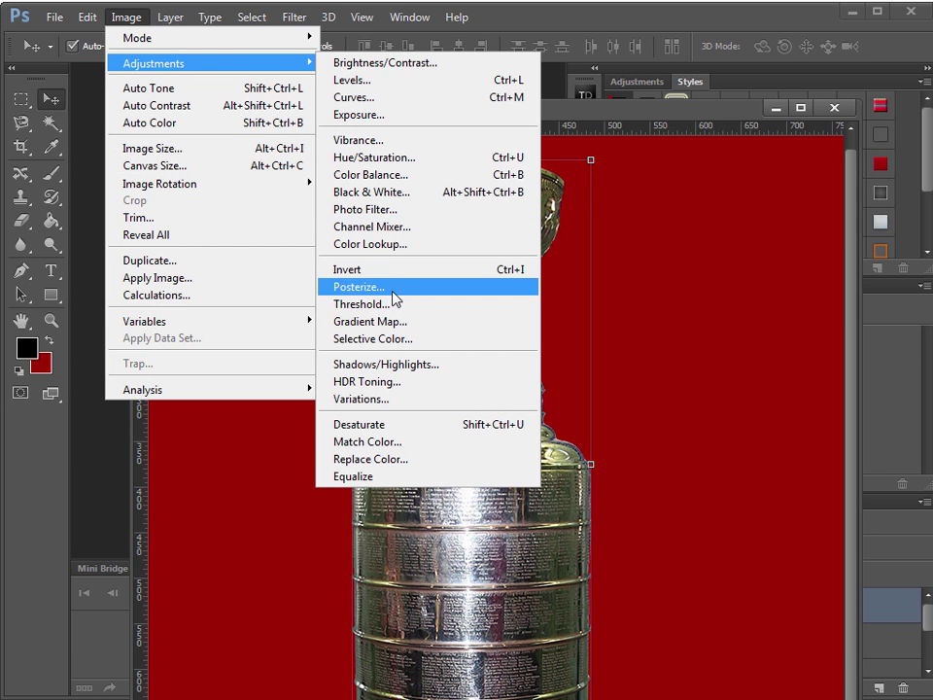
{"action": "left_click", "coordinate": [367, 185]}
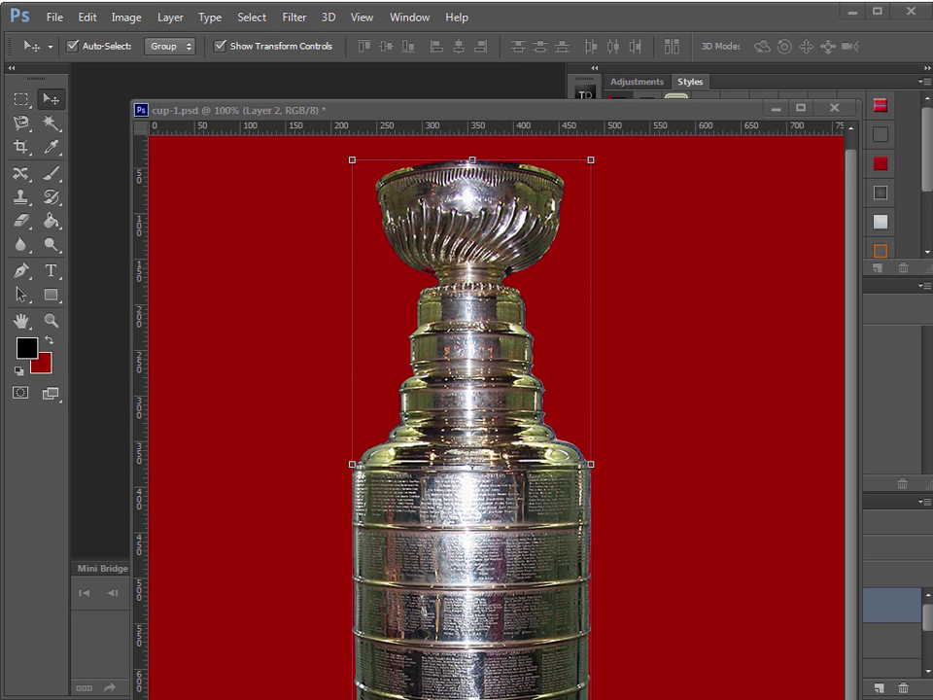
{"action": "left_click", "coordinate": [121, 19]}
{"action": "mouse_move", "coordinate": [318, 74]}
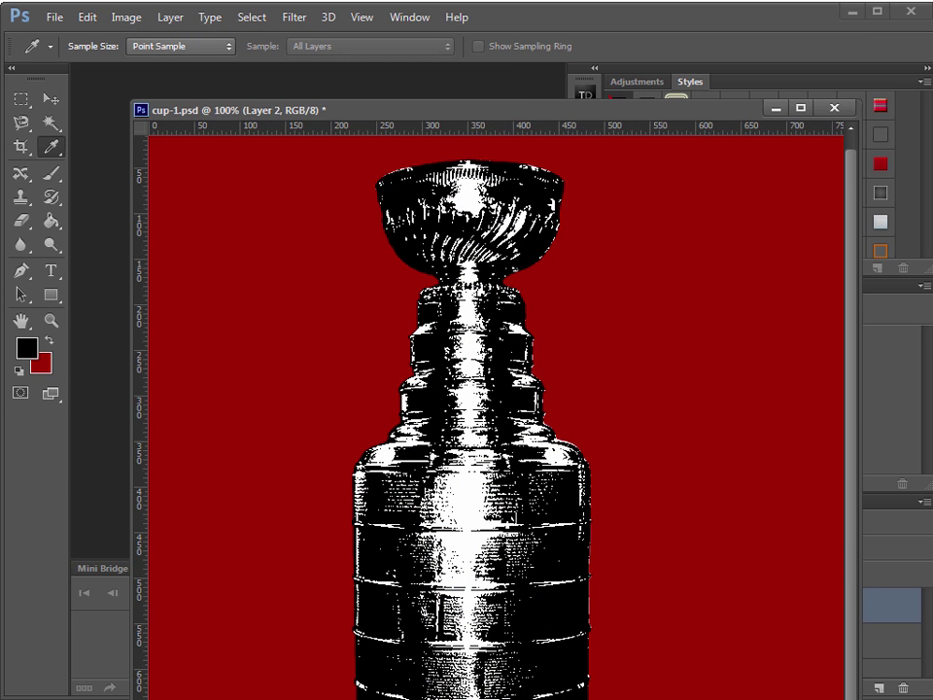
{"action": "left_click_drag", "start_coordinate": [244, 506], "coordinate": [613, 548]}
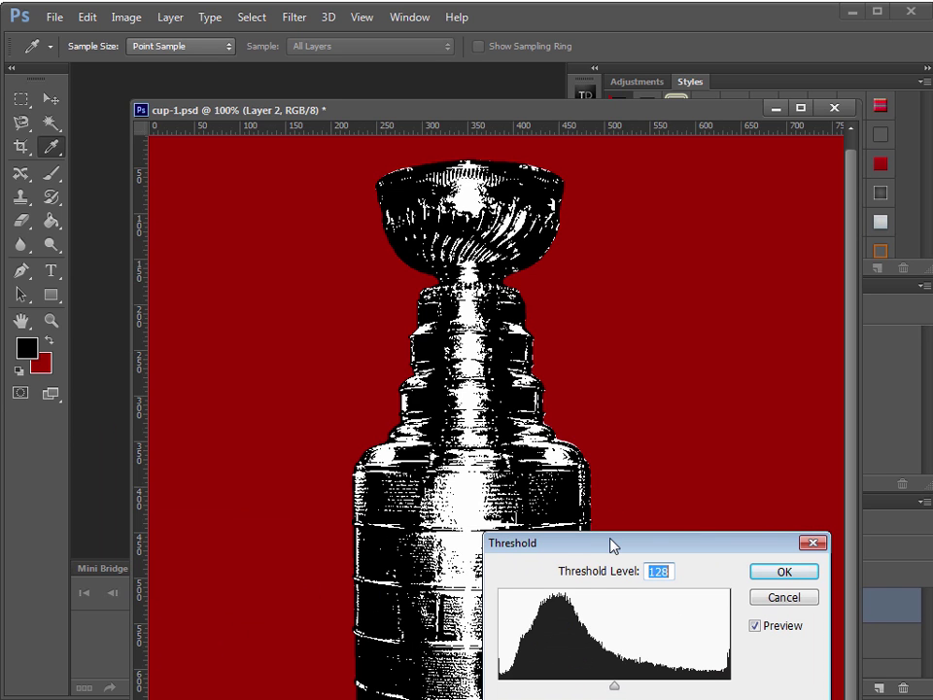
{"action": "mouse_move", "coordinate": [610, 550]}
{"action": "left_mouse_down"}
{"action": "mouse_move", "coordinate": [595, 537]}
{"action": "mouse_move", "coordinate": [600, 545]}
{"action": "left_mouse_up"}
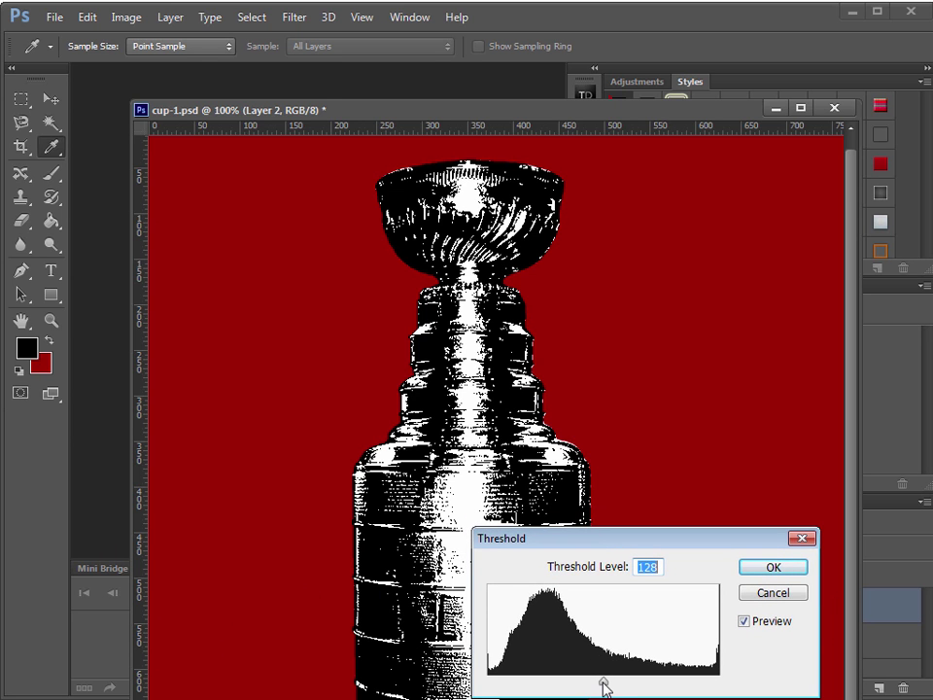
{"action": "left_click_drag", "start_coordinate": [604, 686], "coordinate": [562, 679]}
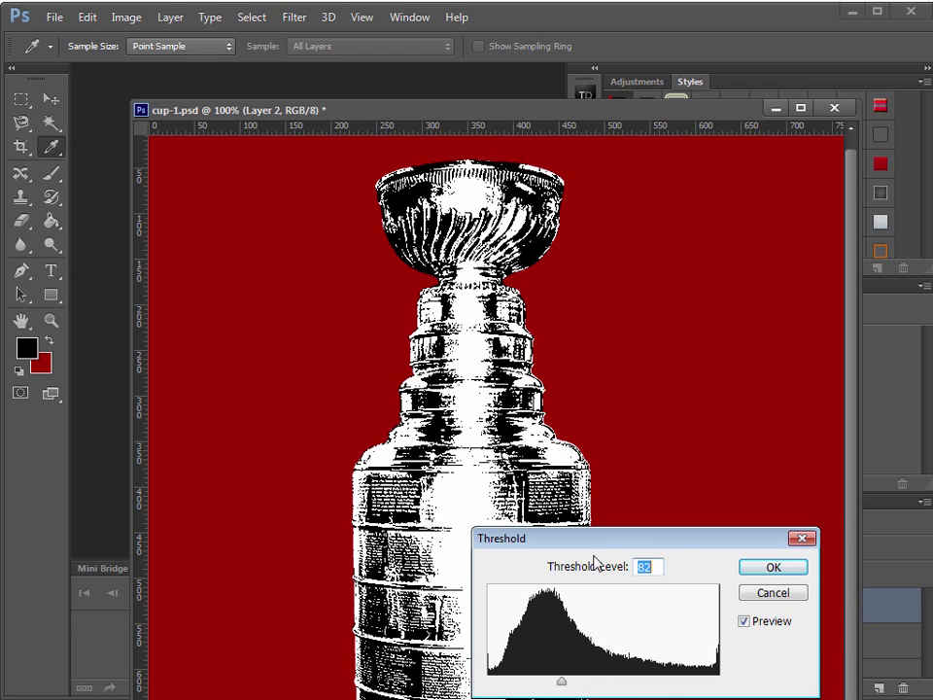
{"action": "left_click_drag", "start_coordinate": [594, 541], "coordinate": [709, 557]}
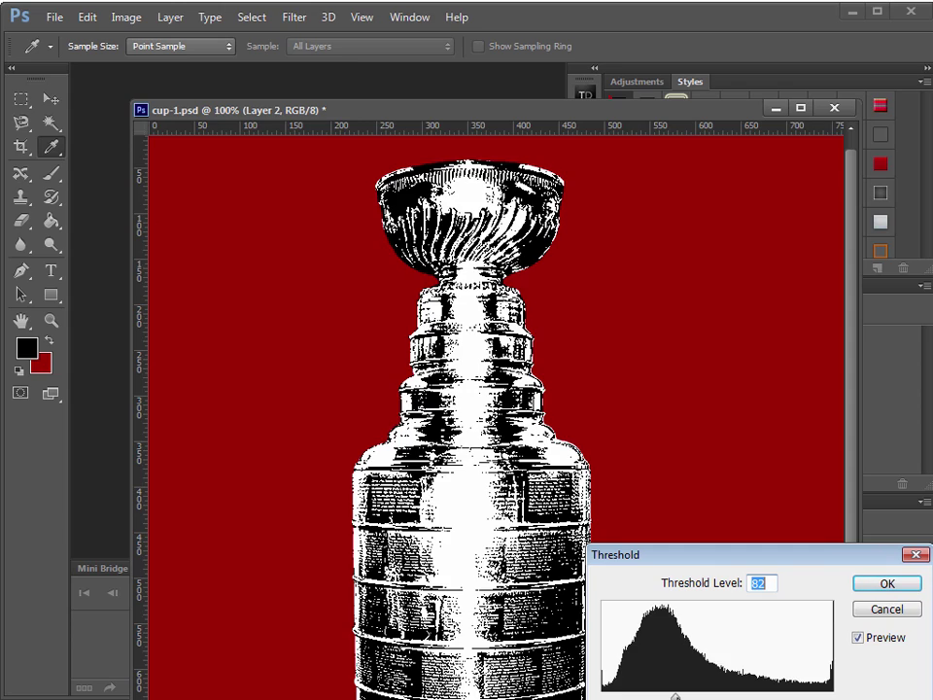
{"action": "key", "text": "Down"}
{"action": "key", "text": "Down"}
{"action": "key", "text": "Down"}
{"action": "key", "text": "Down"}
{"action": "key", "text": "Down"}
{"action": "key", "text": "Down"}
{"action": "key", "text": "Down"}
{"action": "key", "text": "Down"}
{"action": "key", "text": "Down"}
{"action": "key", "text": "Down"}
{"action": "key", "text": "Down"}
{"action": "key", "text": "Down"}
{"action": "key", "text": "Down"}
{"action": "key", "text": "Down"}
{"action": "key", "text": "Down"}
{"action": "key", "text": "Down"}
{"action": "key", "text": "Down"}
{"action": "key", "text": "Down"}
{"action": "key", "text": "Down"}
{"action": "key", "text": "Down"}
{"action": "mouse_move", "coordinate": [647, 696]}
{"action": "left_mouse_down"}
{"action": "mouse_move", "coordinate": [669, 696]}
{"action": "mouse_move", "coordinate": [652, 696]}
{"action": "mouse_move", "coordinate": [660, 696]}
{"action": "left_mouse_up"}
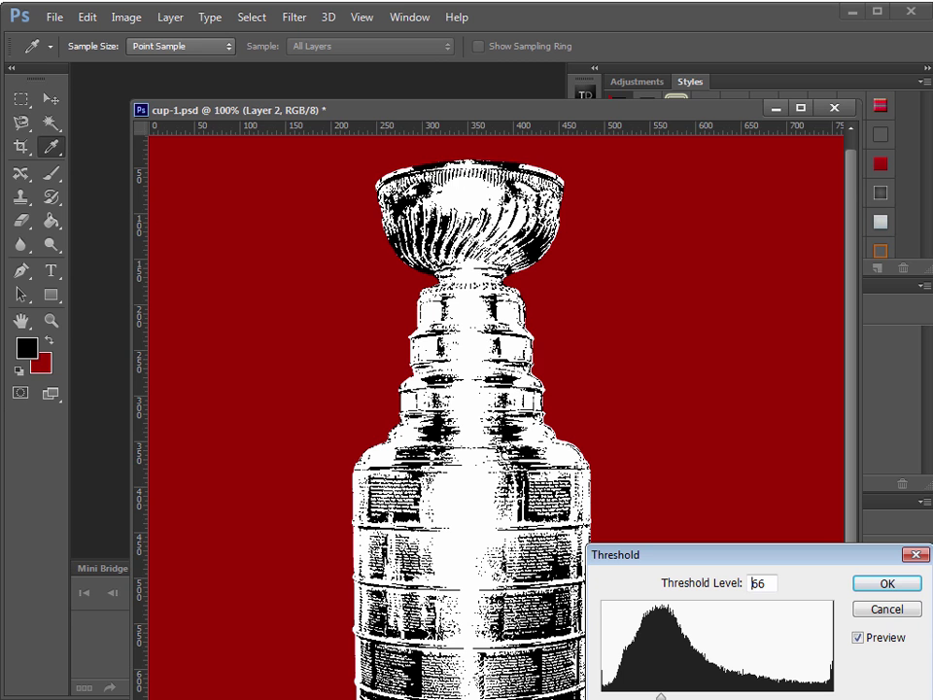
{"action": "left_click_drag", "start_coordinate": [659, 695], "coordinate": [664, 695]}
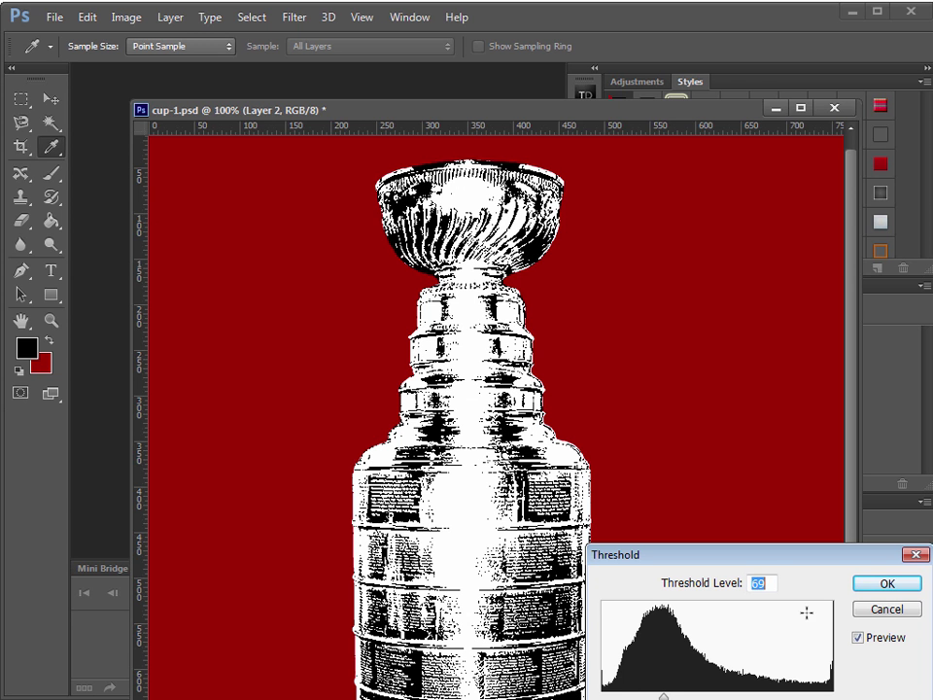
{"action": "left_click", "coordinate": [883, 595]}
{"action": "key", "text": "v"}
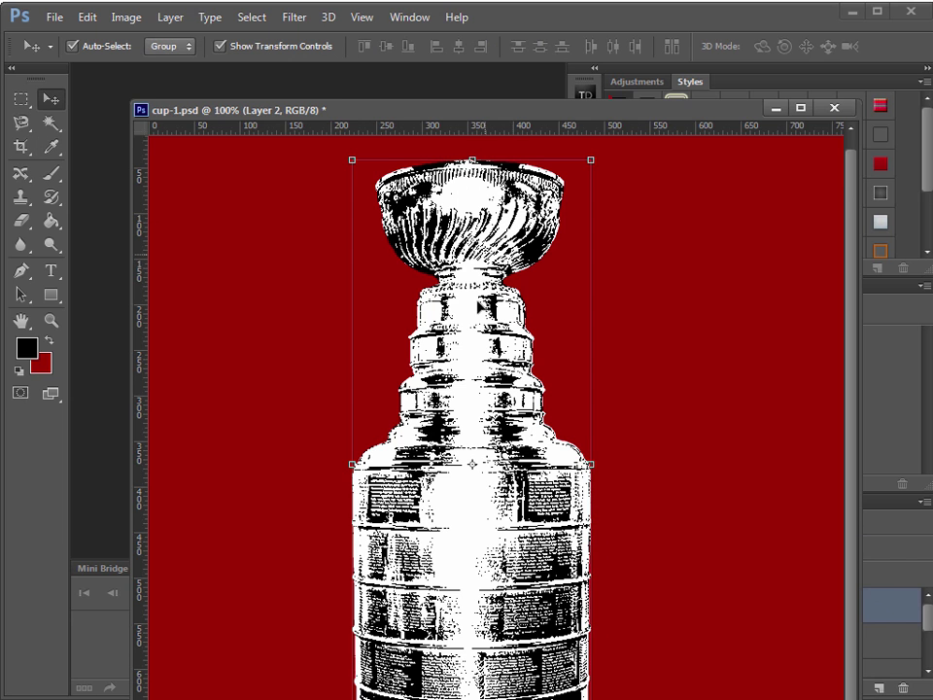
Delete the black areas from the Layer 2 cup using a Color Range selection of sampled colors with fuzziness 100, and clear the selection.
{"action": "scroll", "coordinate": [842, 298], "scroll_direction": "down", "scroll_amount": 3}
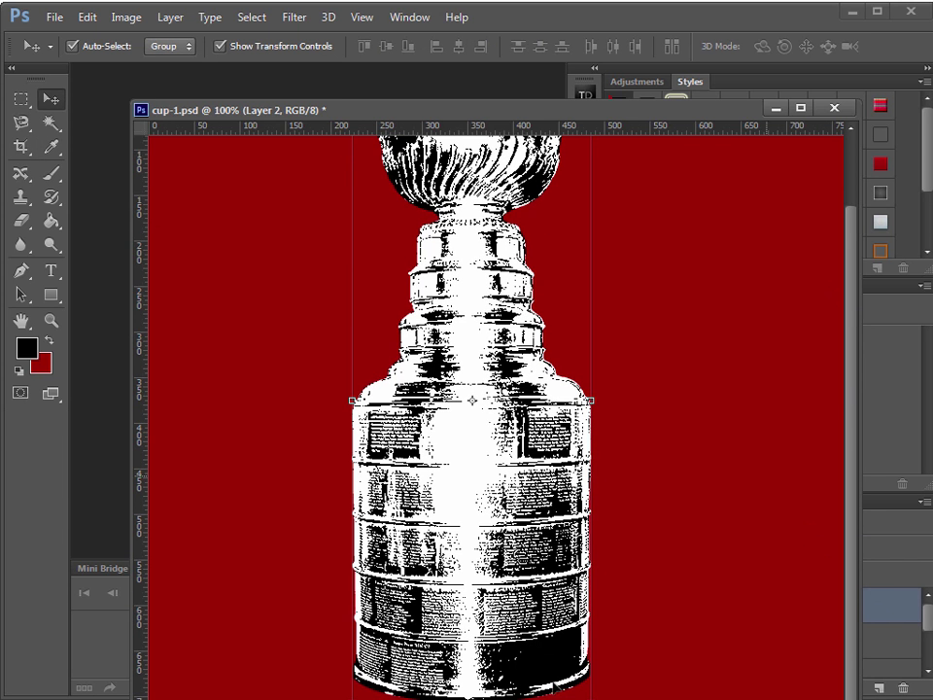
{"action": "scroll", "coordinate": [496, 418], "scroll_direction": "up", "scroll_amount": 3}
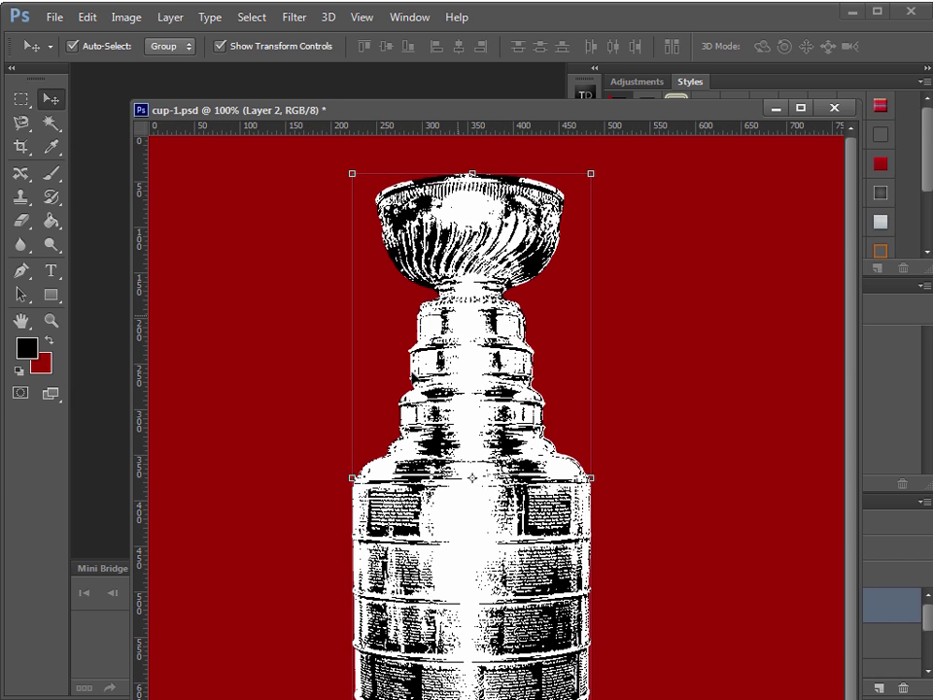
{"action": "left_click_drag", "start_coordinate": [494, 113], "coordinate": [448, 60]}
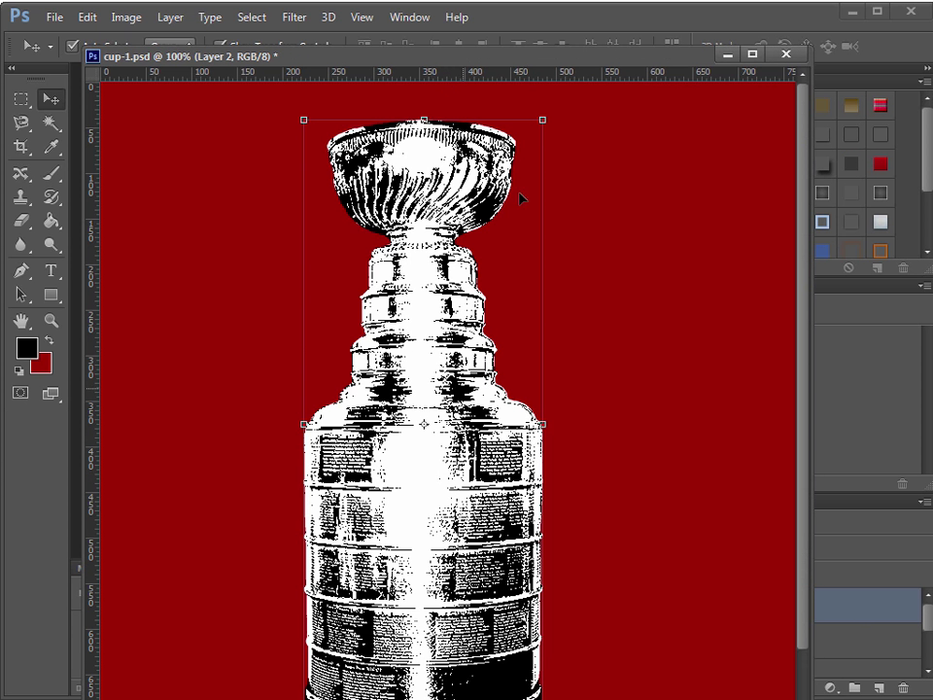
{"action": "left_click_drag", "start_coordinate": [628, 62], "coordinate": [509, 67]}
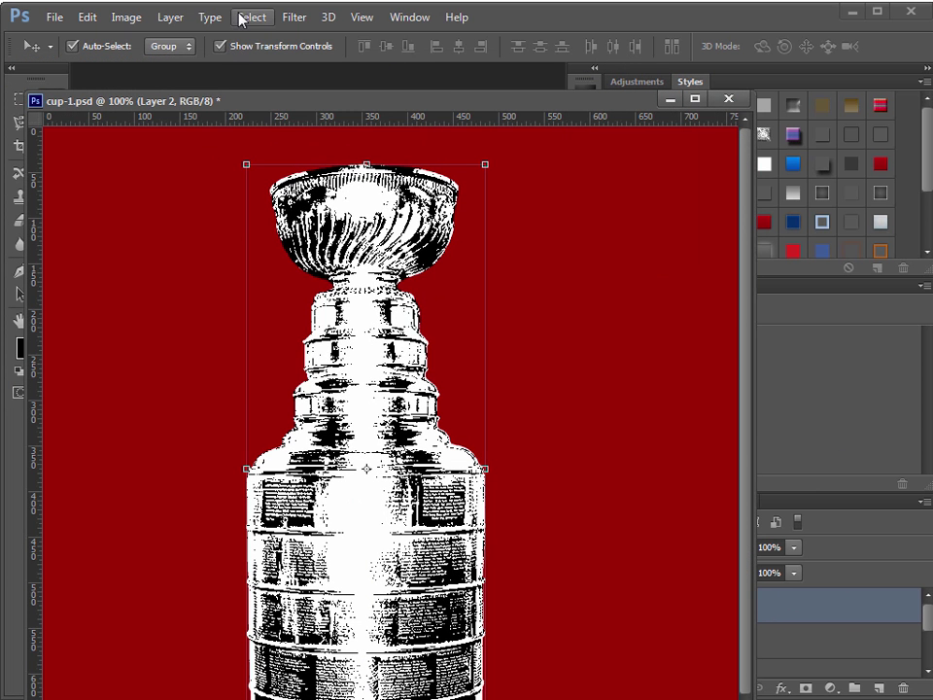
{"action": "left_click", "coordinate": [249, 16]}
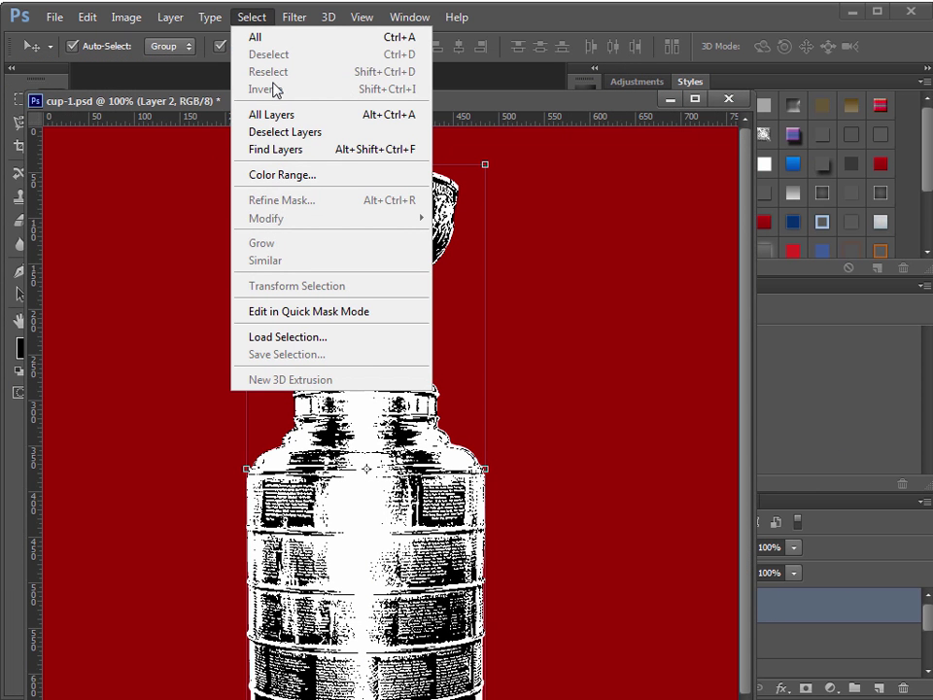
{"action": "left_click", "coordinate": [292, 177]}
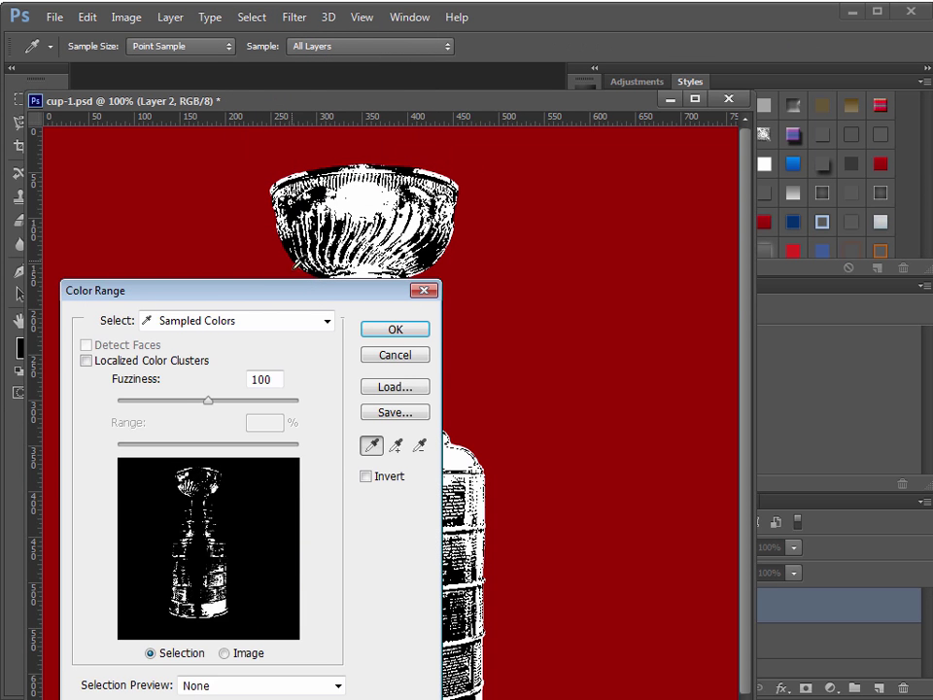
{"action": "left_click_drag", "start_coordinate": [298, 301], "coordinate": [235, 259]}
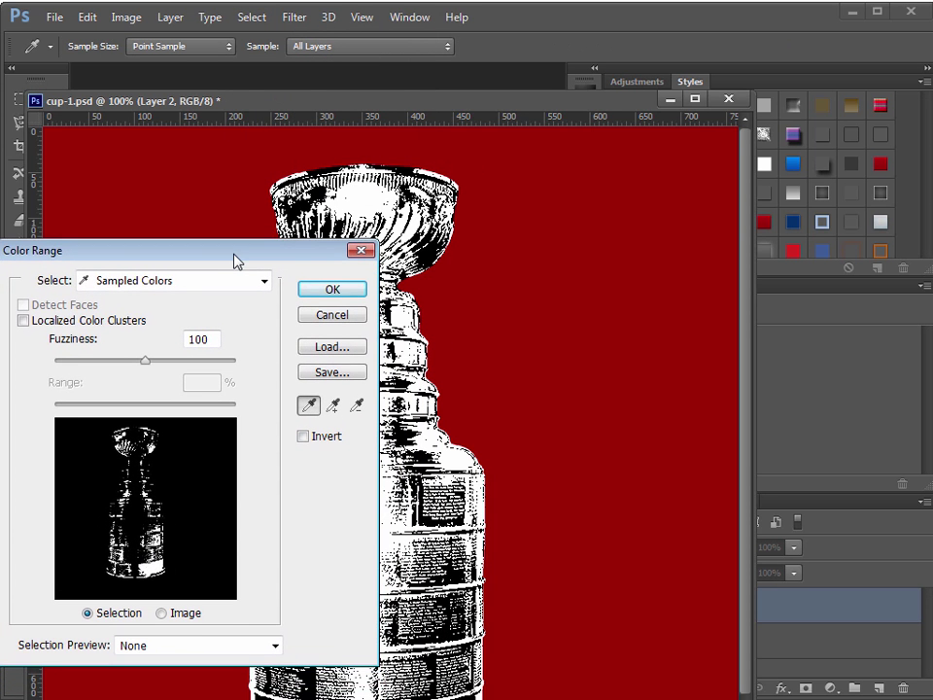
{"action": "left_click", "coordinate": [151, 283]}
{"action": "left_click", "coordinate": [145, 303]}
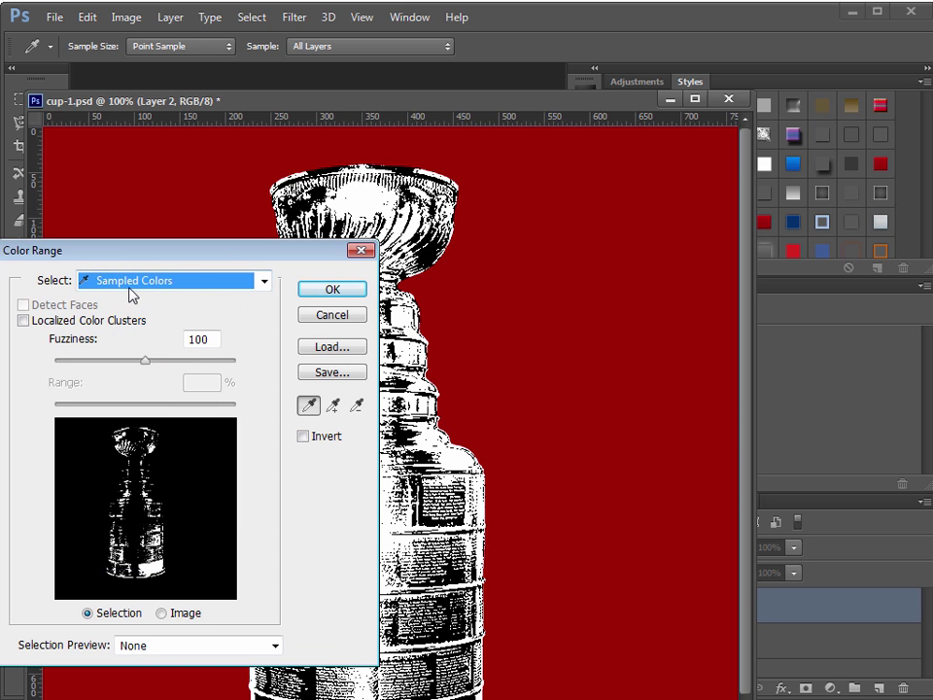
{"action": "left_click", "coordinate": [320, 291]}
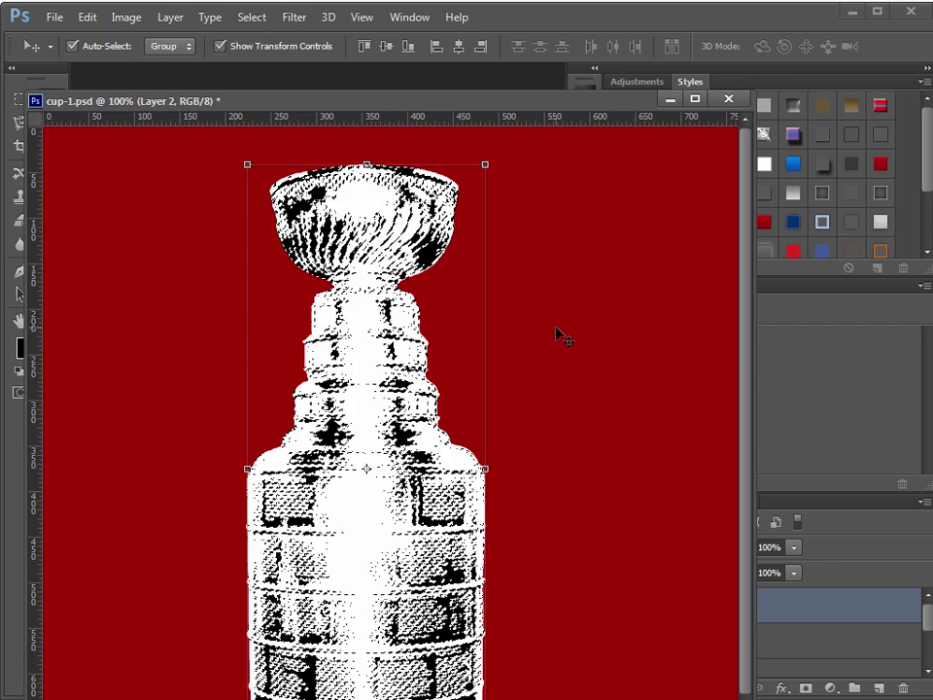
{"action": "key", "text": "Delete"}
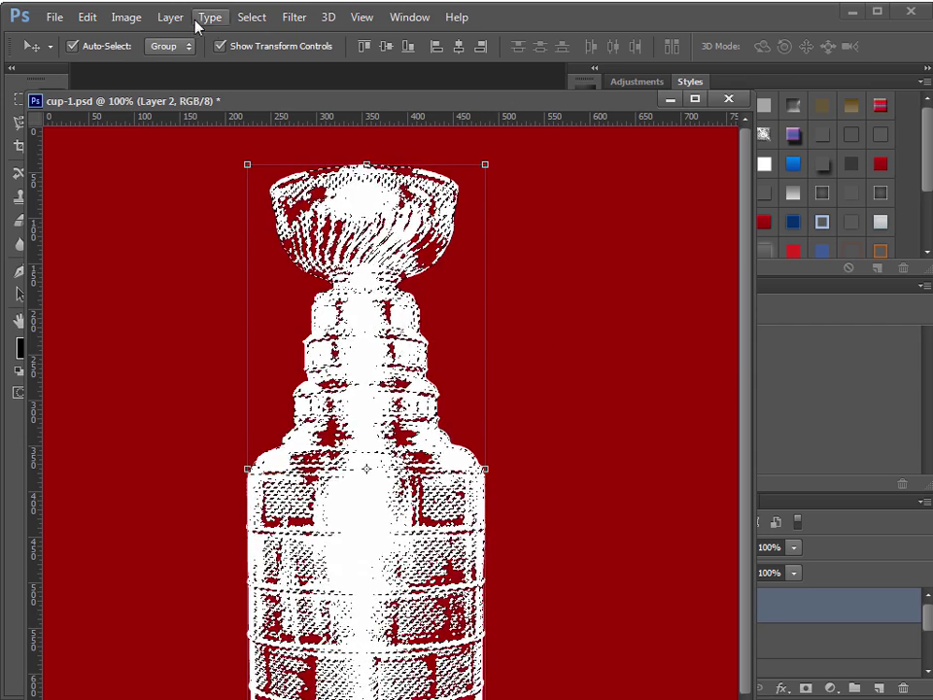
{"action": "left_click", "coordinate": [251, 17]}
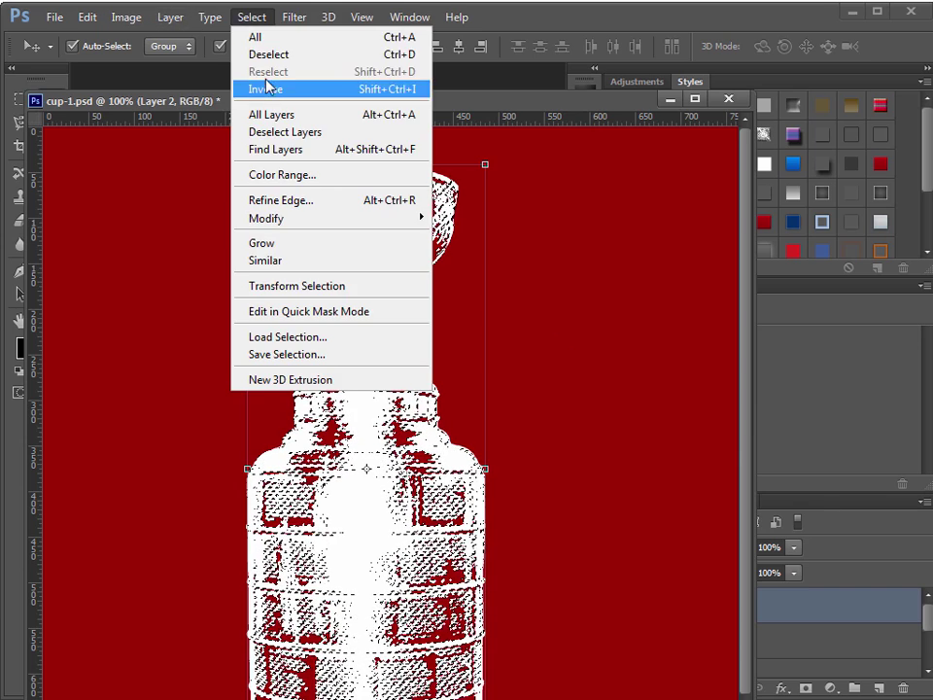
{"action": "left_click", "coordinate": [265, 52]}
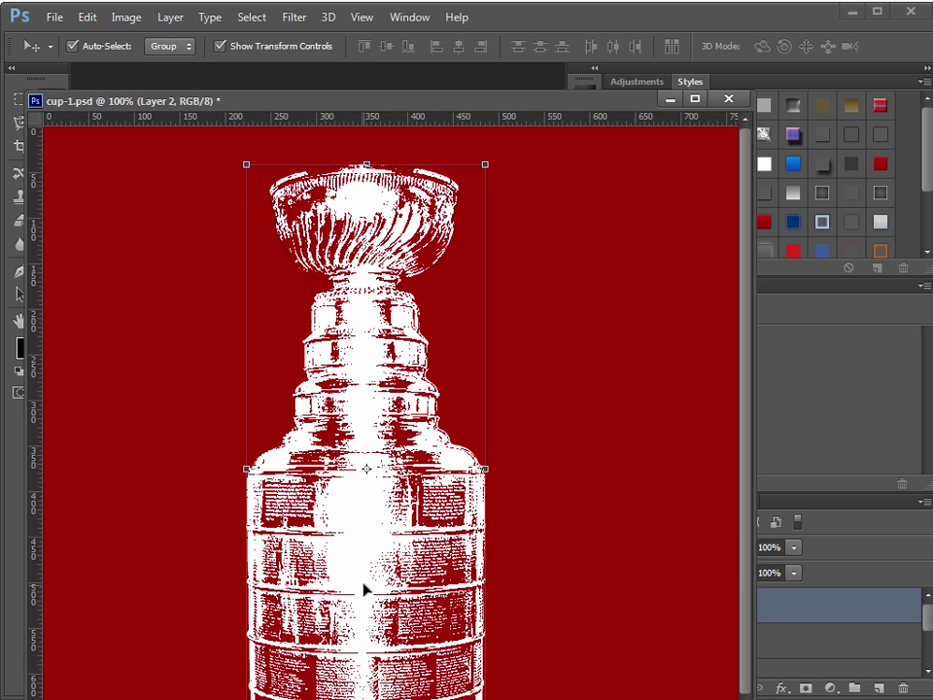
Apply a white (ffffff) Color Overlay at 100% opacity to the Layer 2 cup and deselect the layer.
{"action": "left_click_drag", "start_coordinate": [573, 101], "coordinate": [473, 3]}
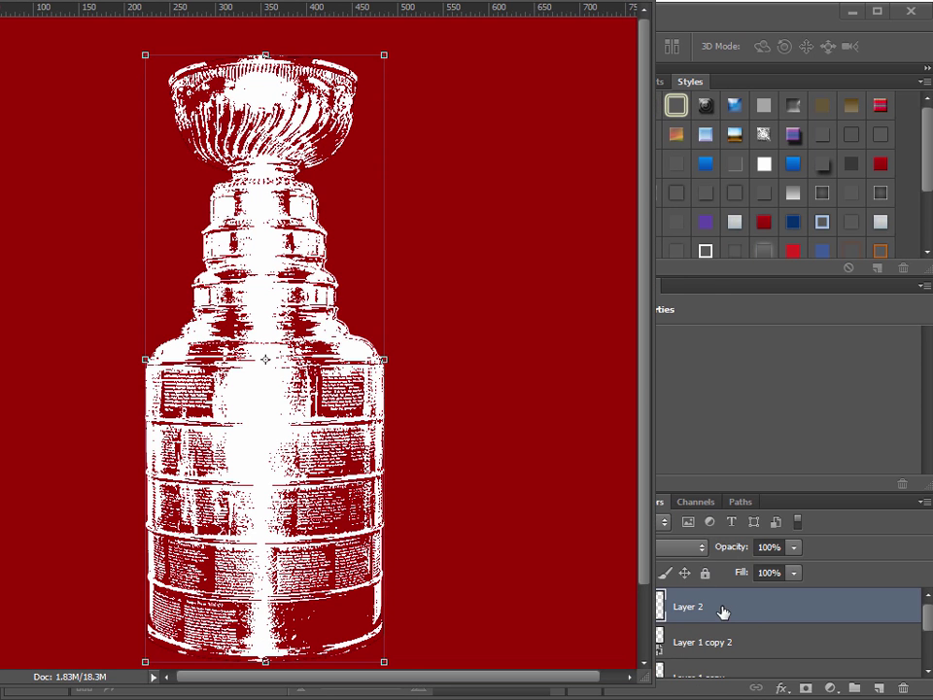
{"action": "double_click", "coordinate": [739, 610]}
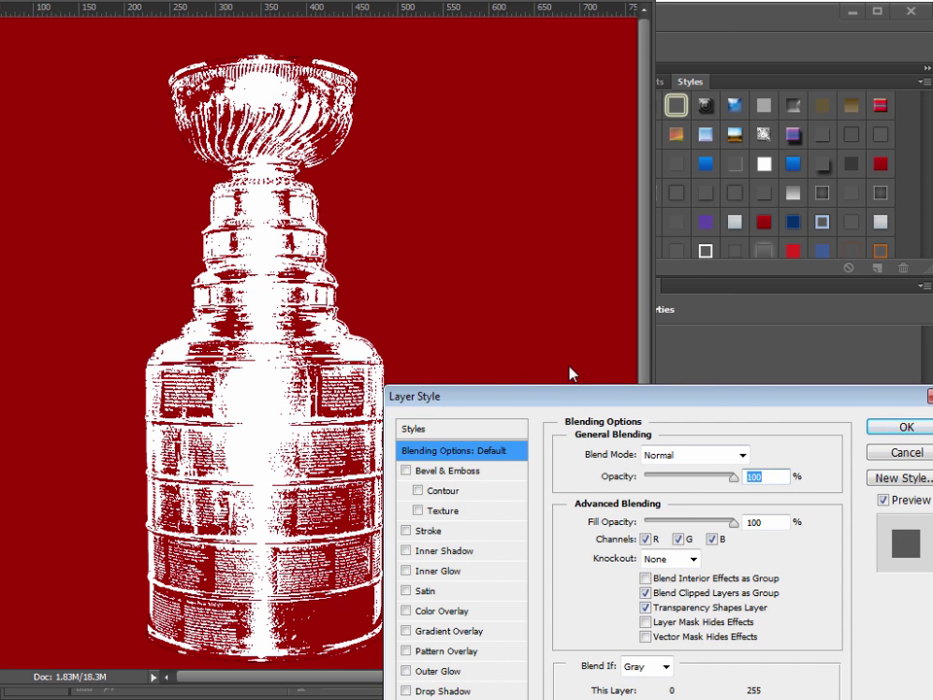
{"action": "left_click", "coordinate": [379, 391]}
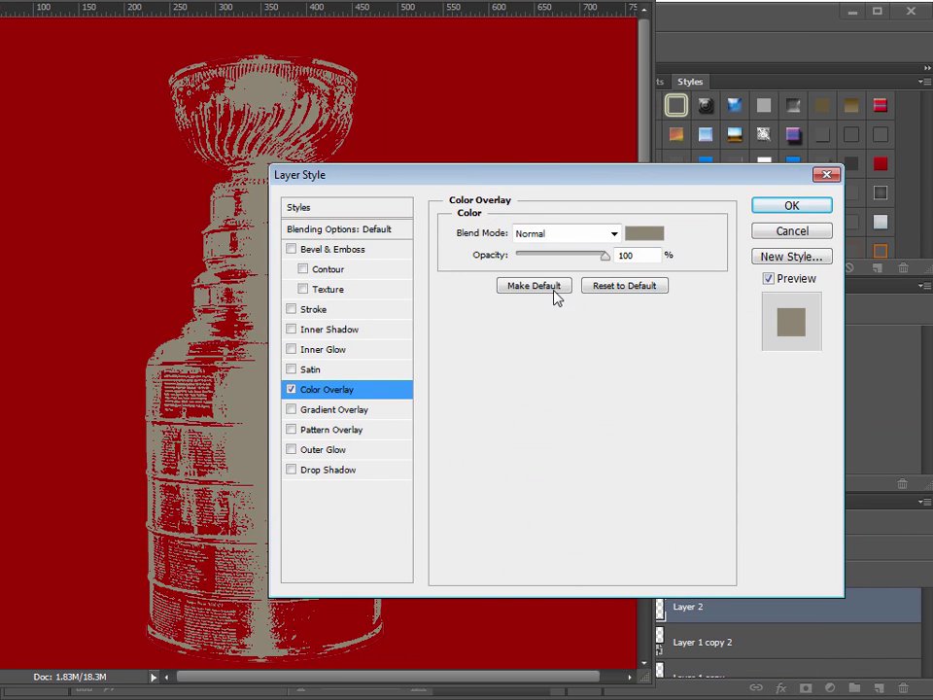
{"action": "left_click", "coordinate": [645, 235]}
{"action": "left_click_drag", "start_coordinate": [385, 499], "coordinate": [262, 409]}
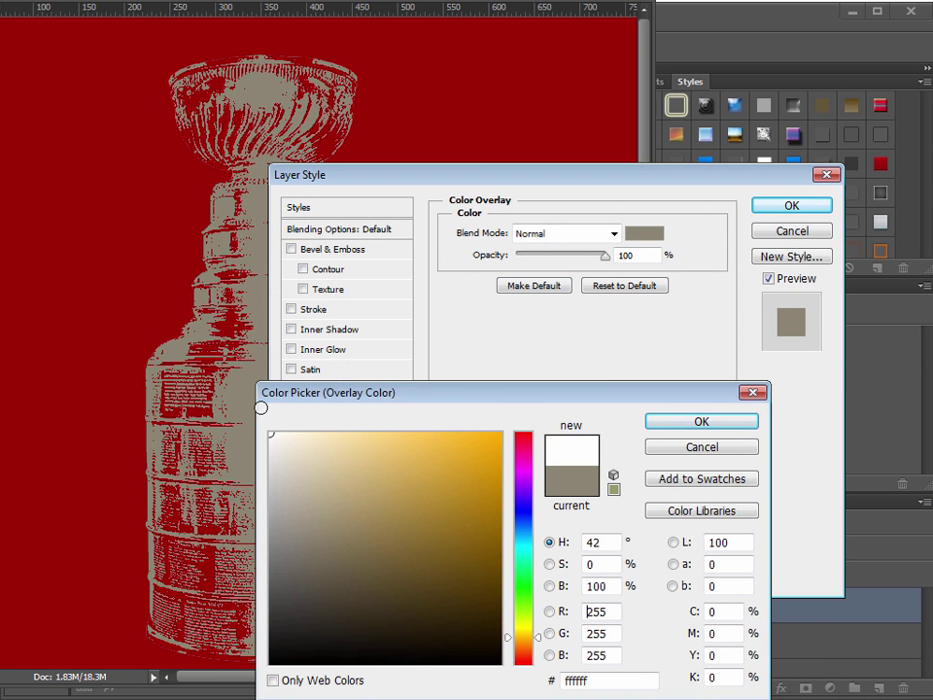
{"action": "left_click", "coordinate": [685, 421]}
{"action": "left_click", "coordinate": [781, 230]}
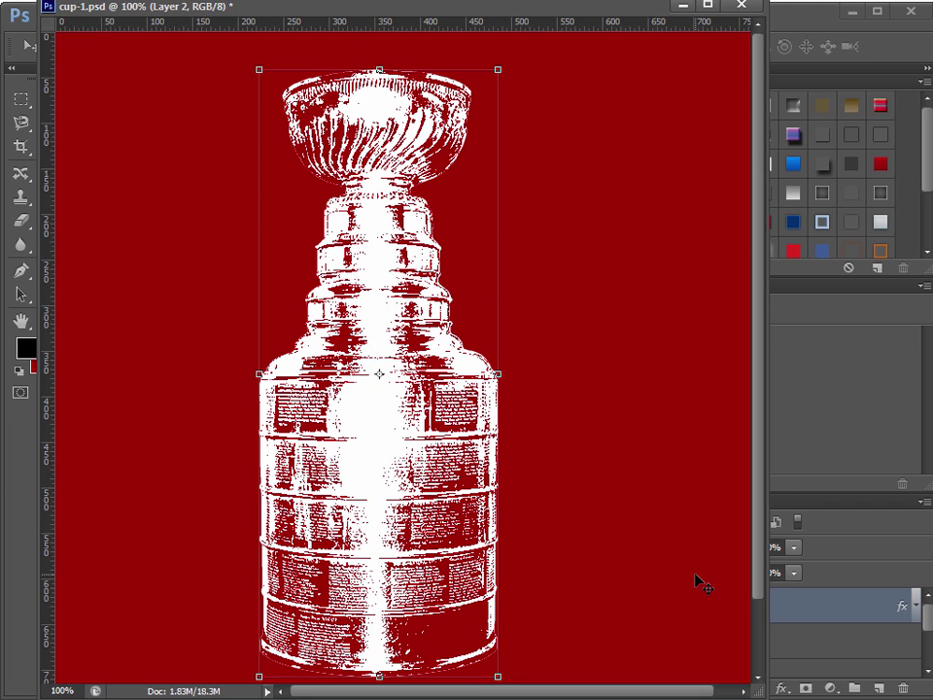
{"action": "left_click", "coordinate": [504, 678]}
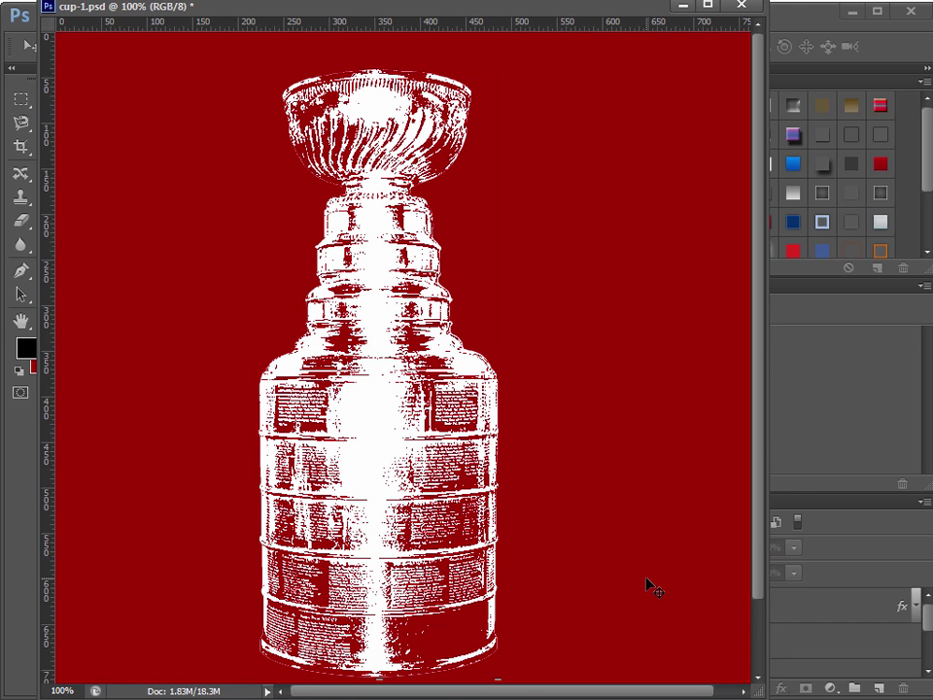
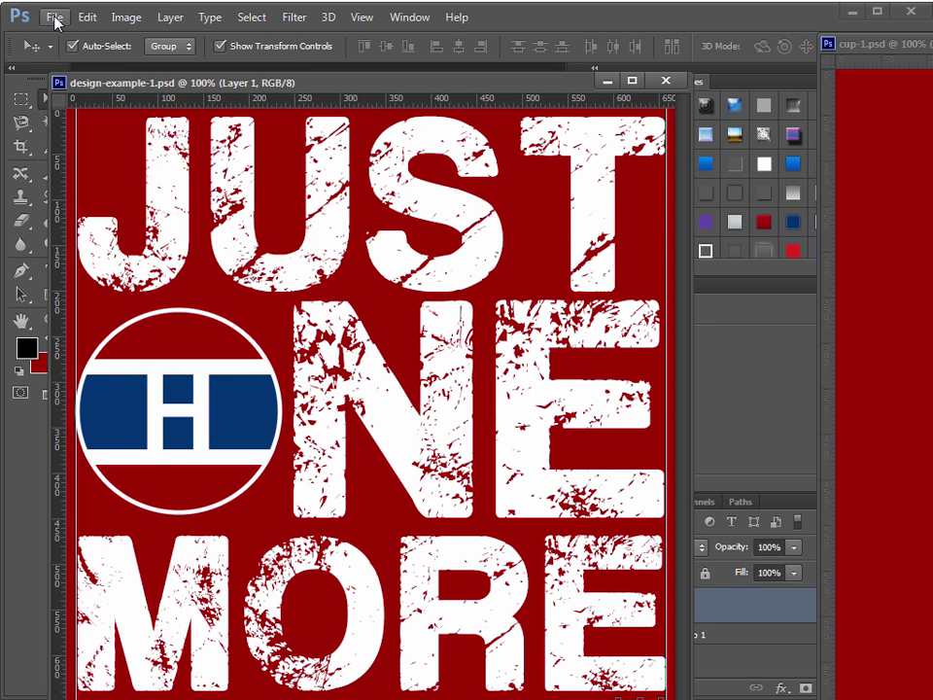
Save a copy of the design-example-1 document in the Montreal folder as design-example-2.psd.
{"action": "left_click", "coordinate": [55, 18]}
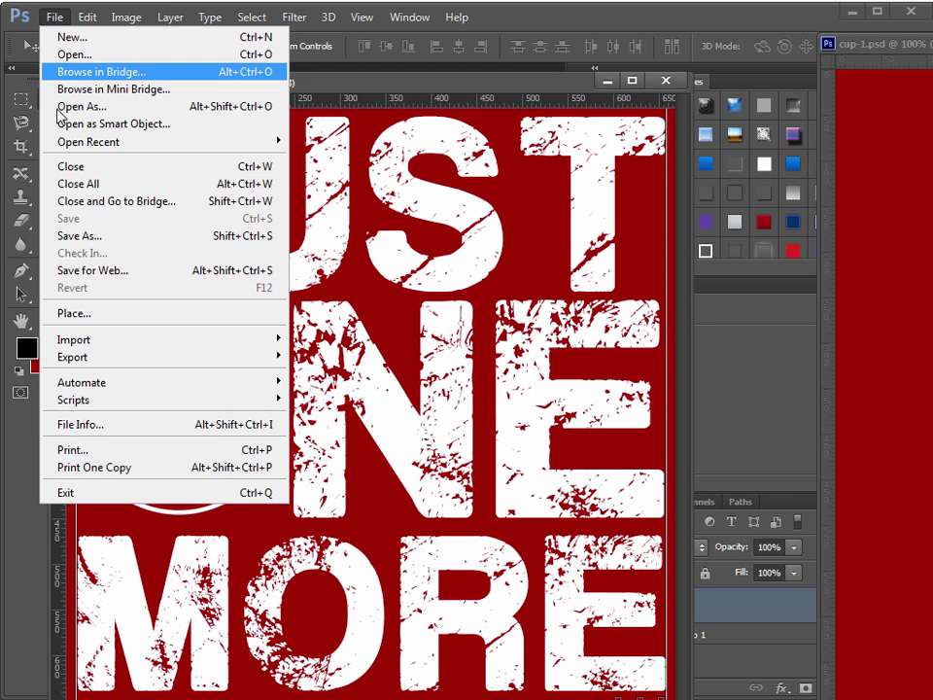
{"action": "left_click", "coordinate": [84, 233]}
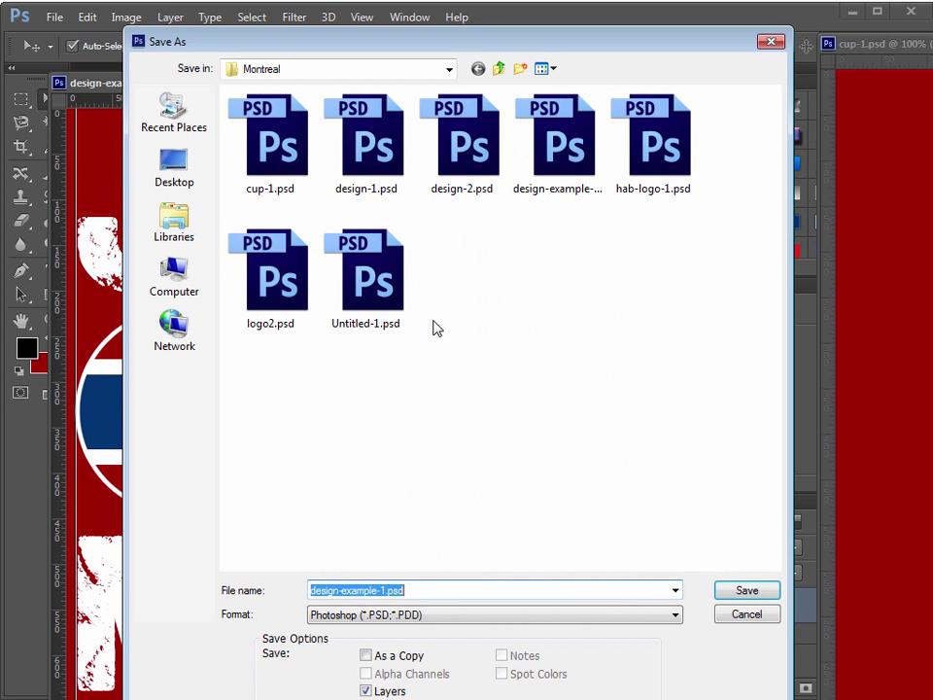
{"action": "left_click", "coordinate": [385, 589]}
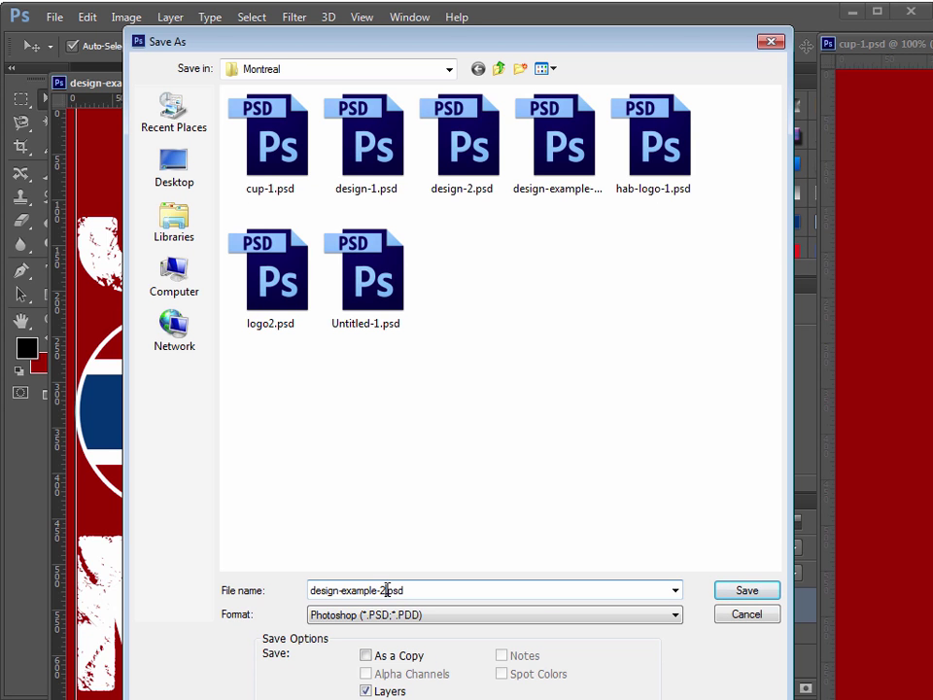
{"action": "left_click", "coordinate": [740, 592]}
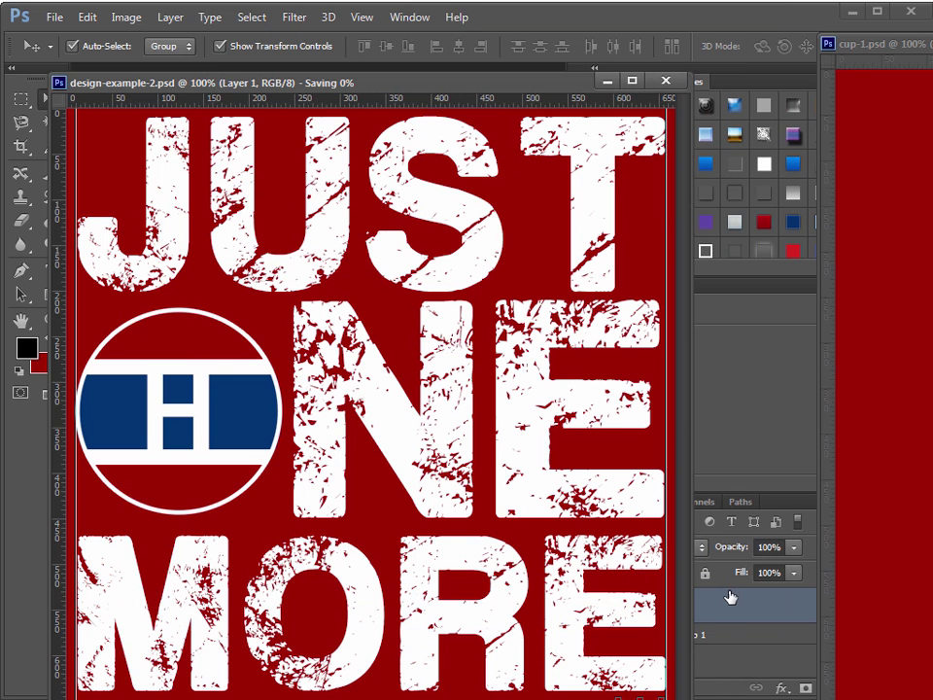
Extend the design-example-2 canvas downward to a height of 1500 pixels, anchored at the top centre.
{"action": "left_click_drag", "start_coordinate": [406, 91], "coordinate": [591, 95]}
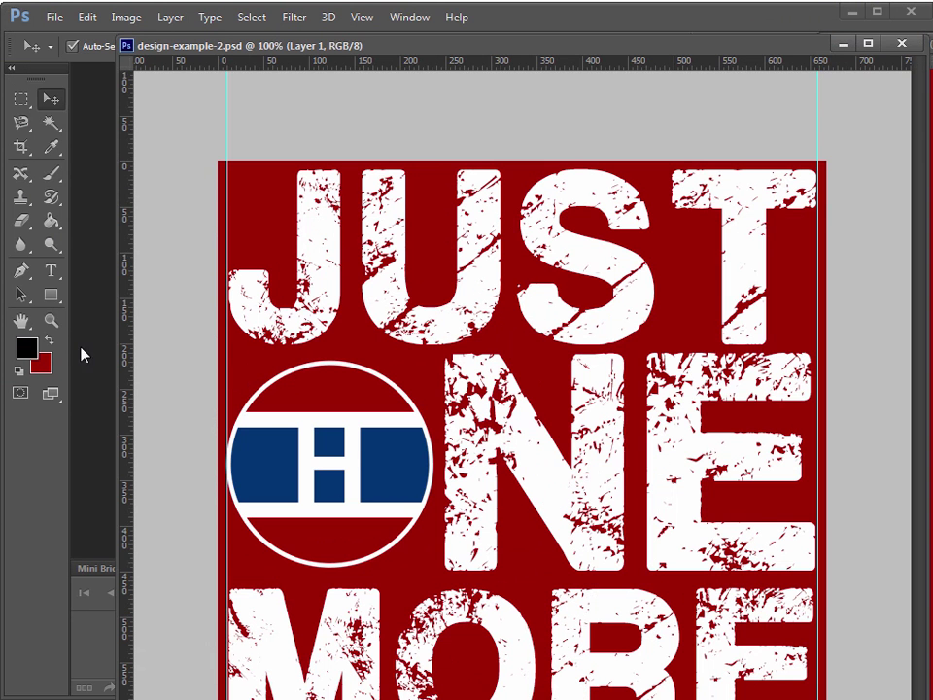
{"action": "left_click", "coordinate": [52, 320]}
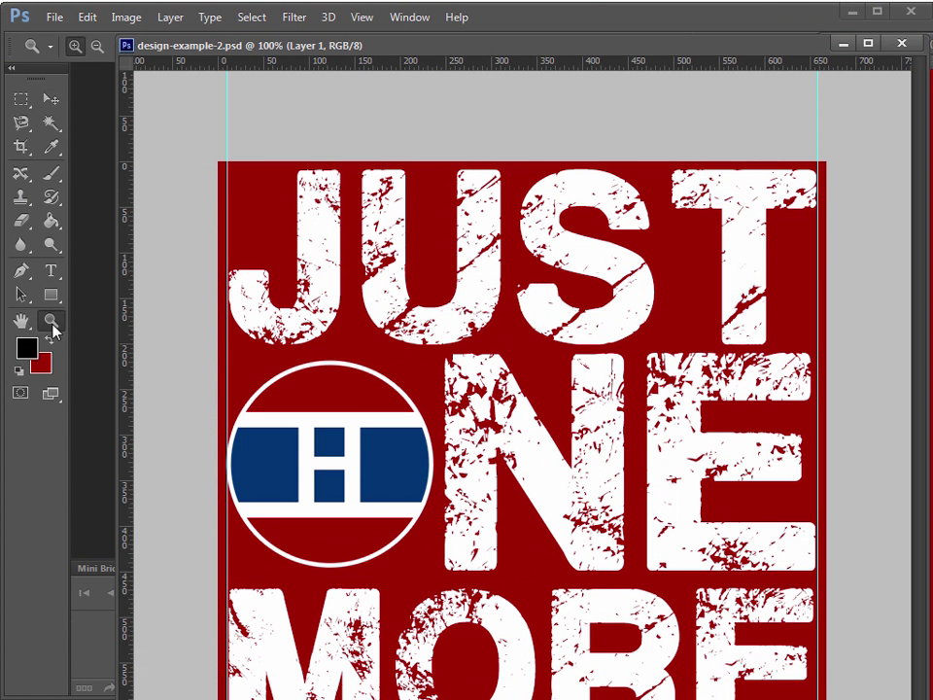
{"action": "left_click", "coordinate": [375, 334], "text": "alt"}
{"action": "left_click", "coordinate": [375, 333], "text": "alt"}
{"action": "left_click", "coordinate": [486, 427], "text": "alt"}
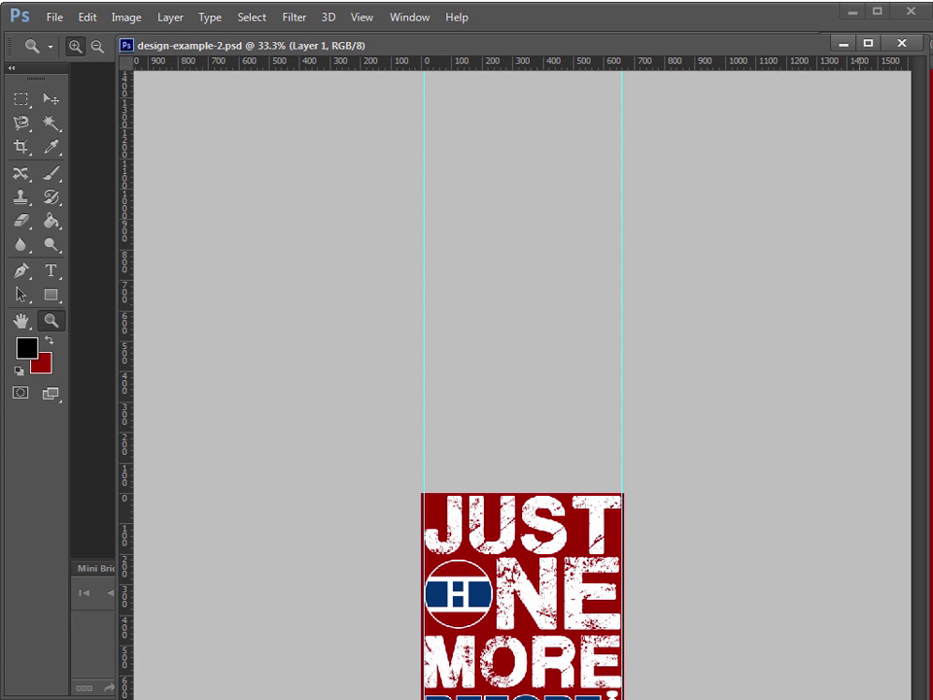
{"action": "left_click_drag", "start_coordinate": [677, 36], "coordinate": [650, 31]}
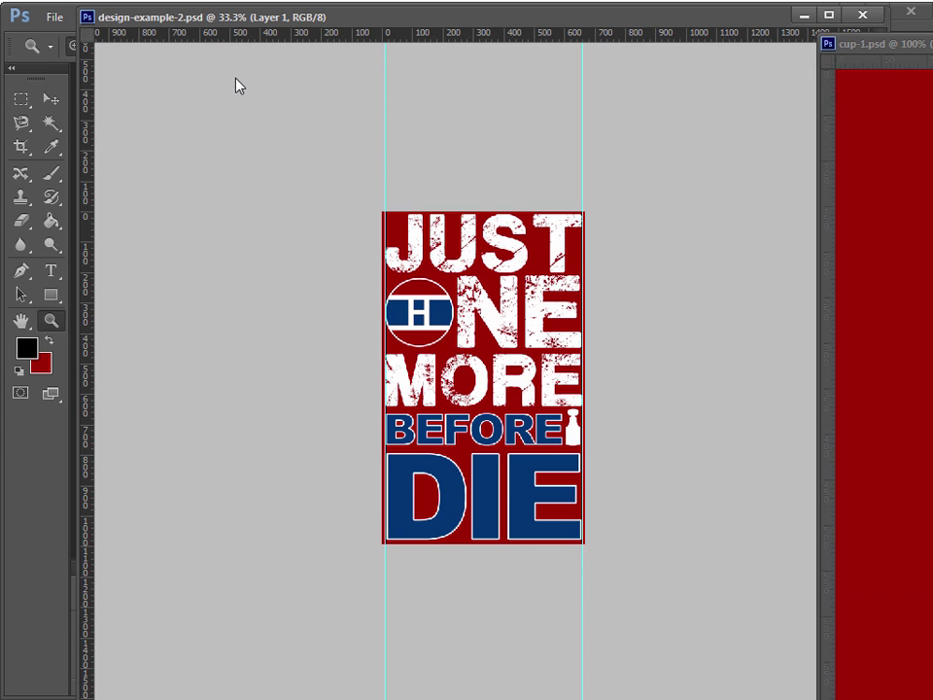
{"action": "left_click", "coordinate": [126, 17]}
{"action": "left_click", "coordinate": [149, 164]}
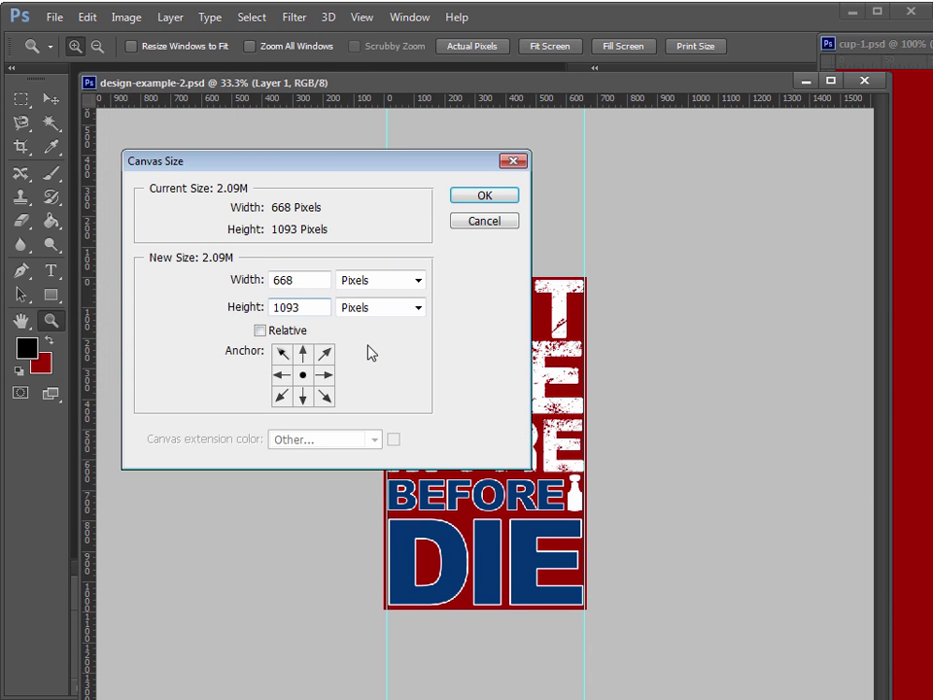
{"action": "left_click", "coordinate": [303, 353]}
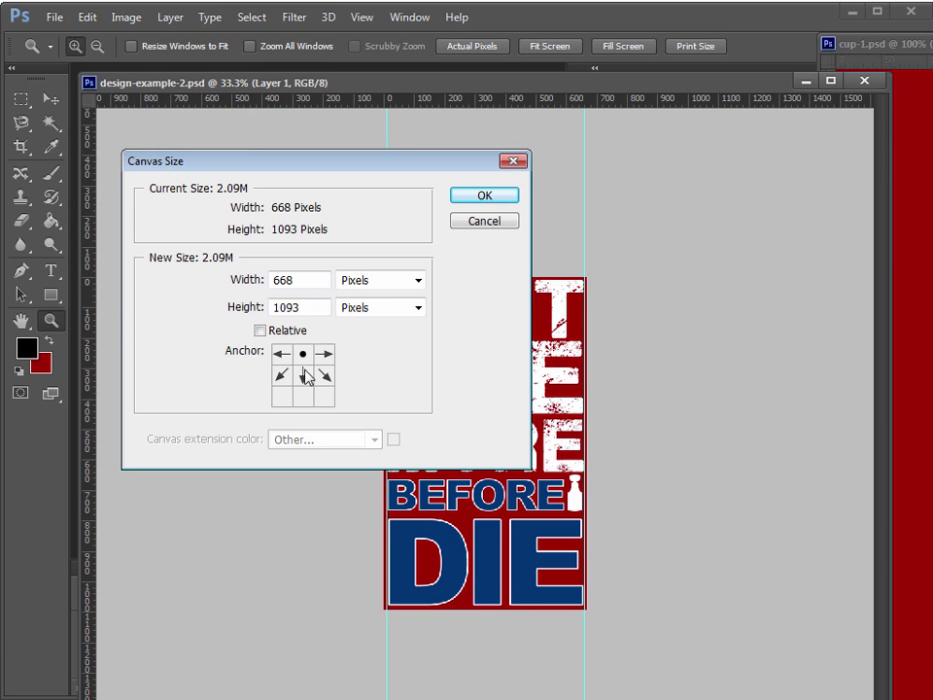
{"action": "left_click_drag", "start_coordinate": [305, 307], "coordinate": [243, 306]}
{"action": "type", "text": "1500"}
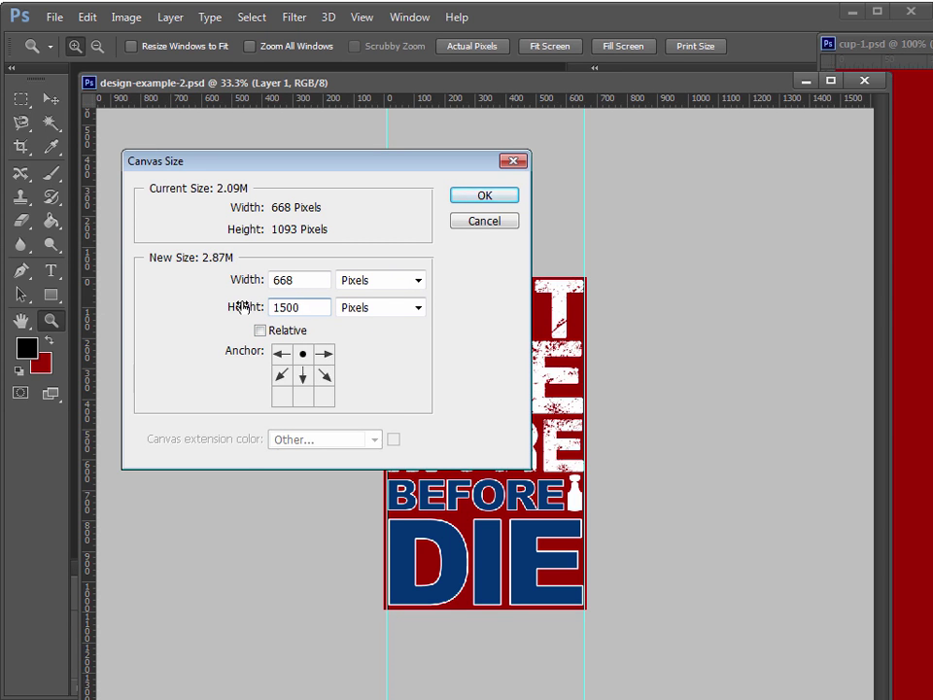
{"action": "key", "text": "Return"}
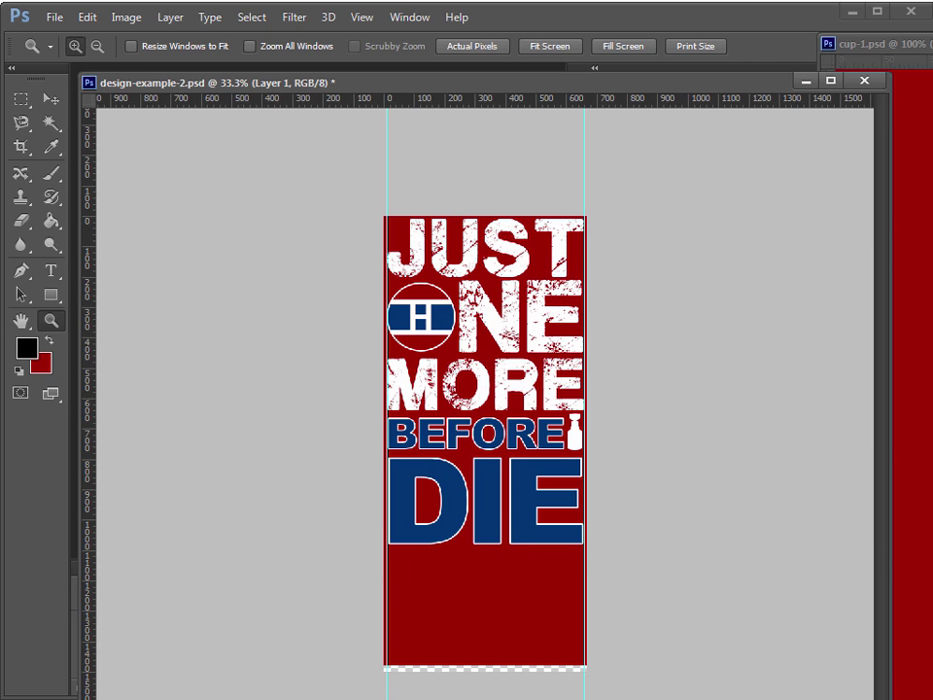
Duplicate the DIE text into the empty red area below it and shorten the copy to the letter D.
{"action": "left_click", "coordinate": [47, 99]}
{"action": "left_click", "coordinate": [522, 527]}
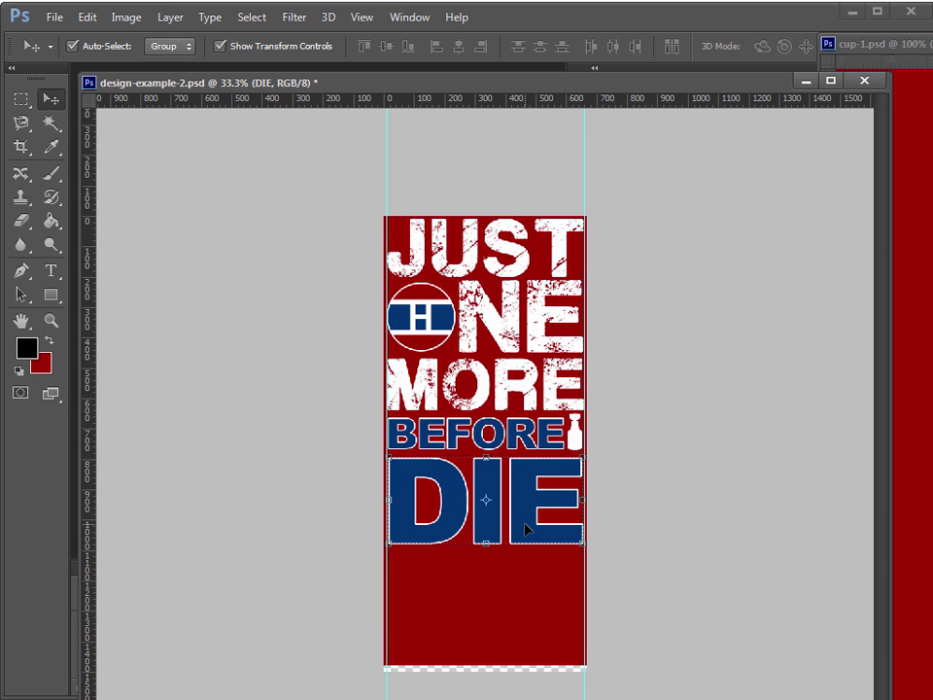
{"action": "left_click_drag", "start_coordinate": [525, 531], "coordinate": [530, 610]}
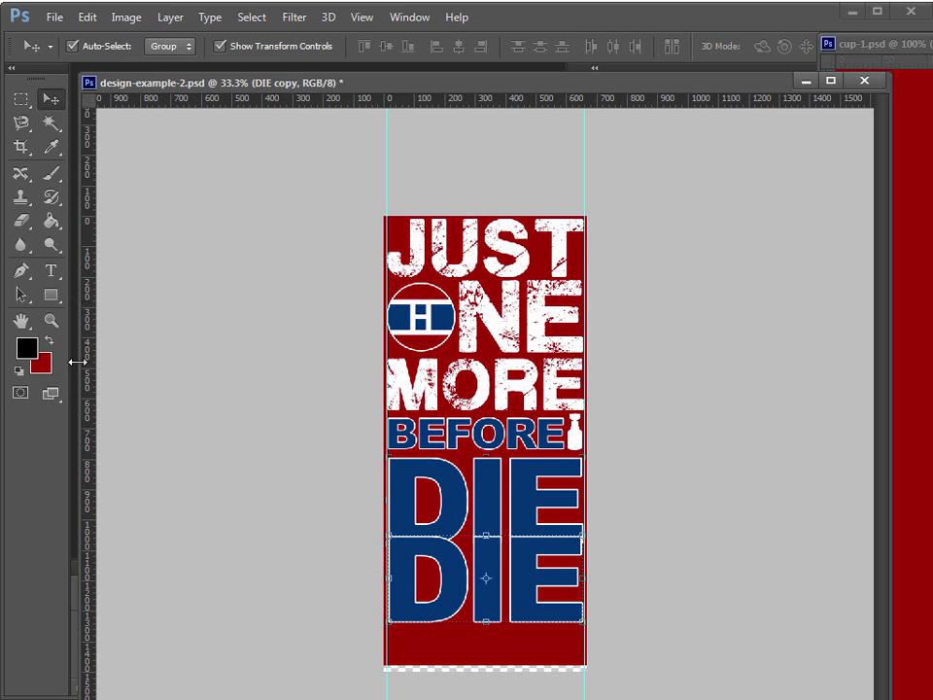
{"action": "left_click", "coordinate": [51, 271]}
{"action": "left_click_drag", "start_coordinate": [467, 566], "coordinate": [689, 601]}
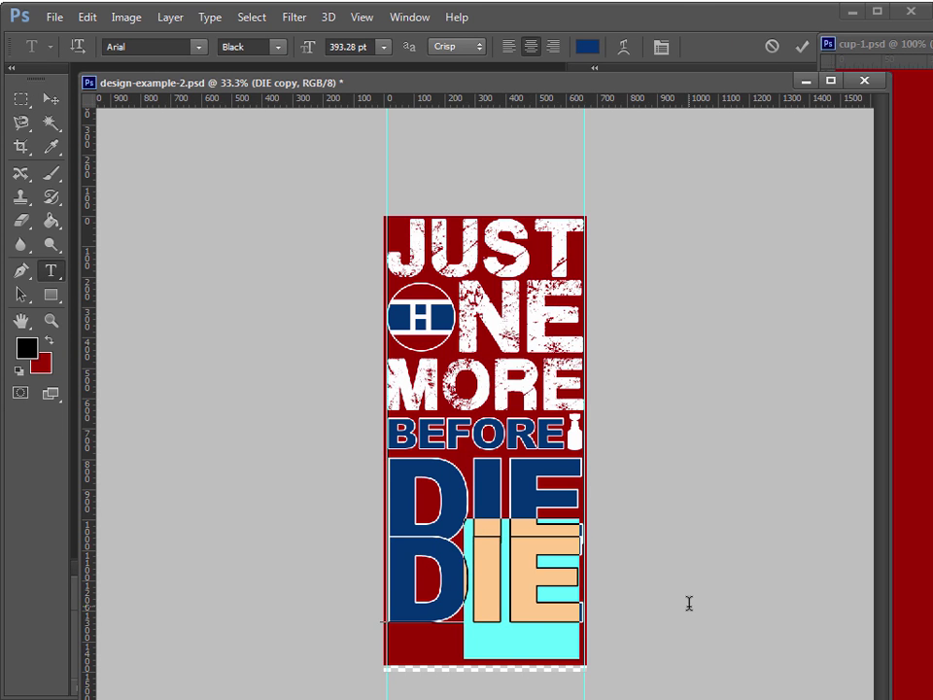
{"action": "key", "text": "BackSpace"}
{"action": "left_click", "coordinate": [51, 99]}
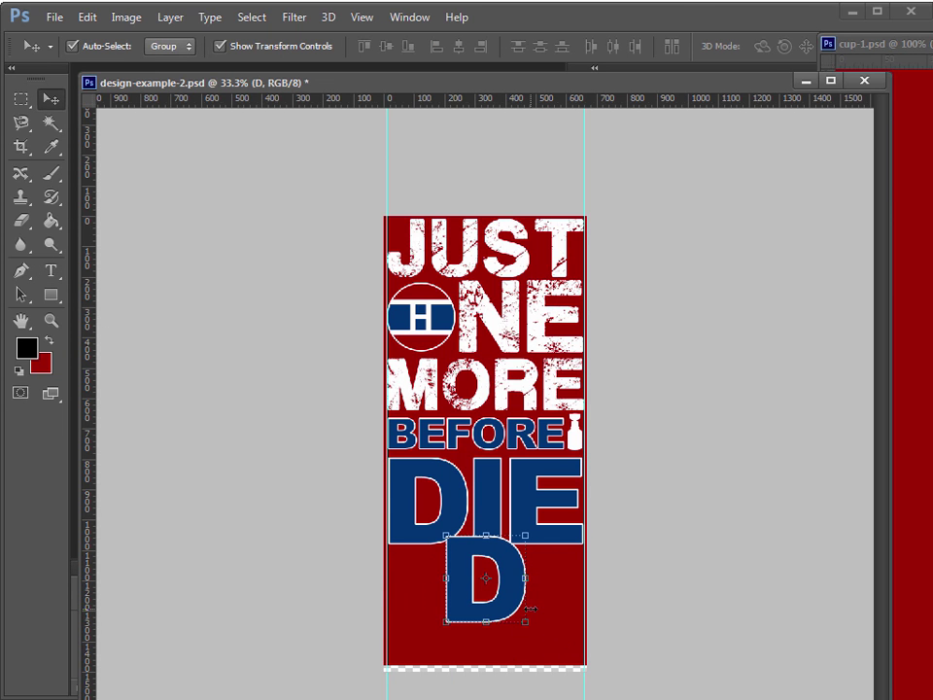
Duplicate the letter D, change the copy to an E, and delete the original DIE text.
{"action": "left_click_drag", "start_coordinate": [504, 604], "coordinate": [520, 612]}
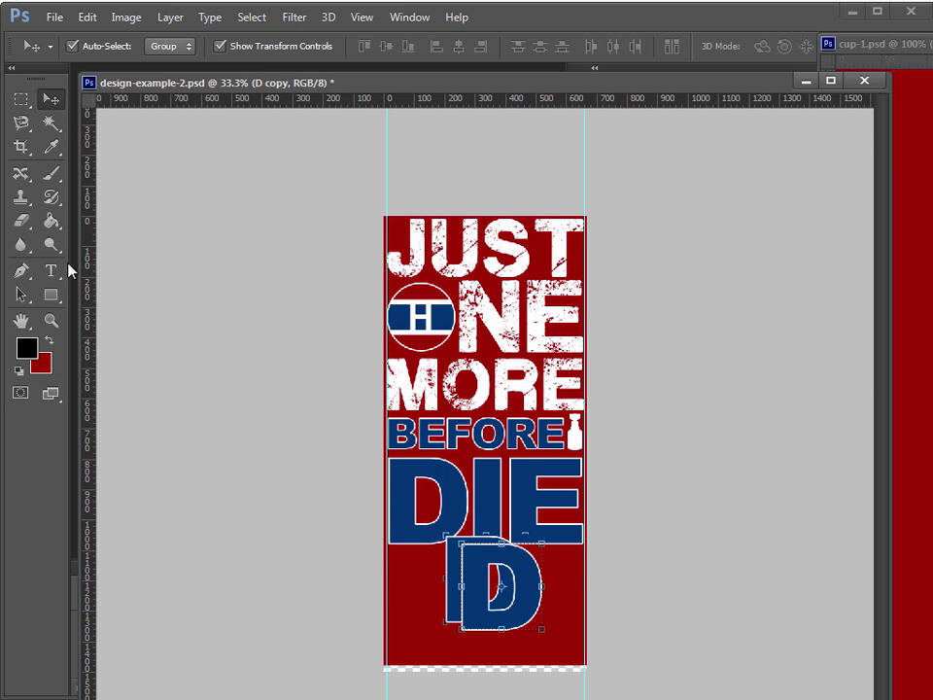
{"action": "left_click", "coordinate": [52, 270]}
{"action": "double_click", "coordinate": [537, 583]}
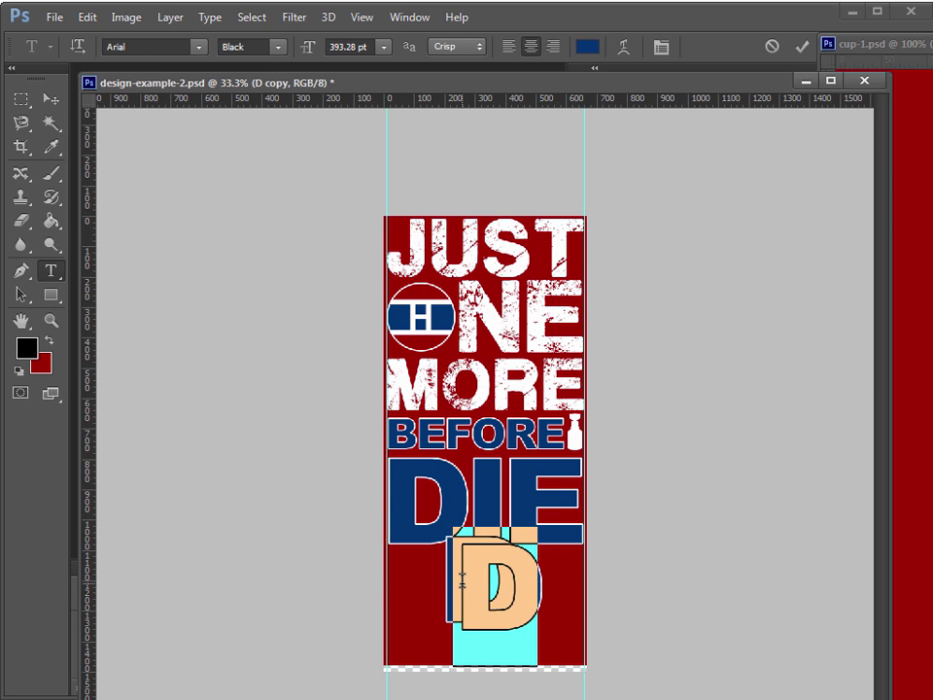
{"action": "type", "text": "E"}
{"action": "left_click", "coordinate": [50, 99]}
{"action": "left_click", "coordinate": [534, 491]}
{"action": "key", "text": "Delete"}
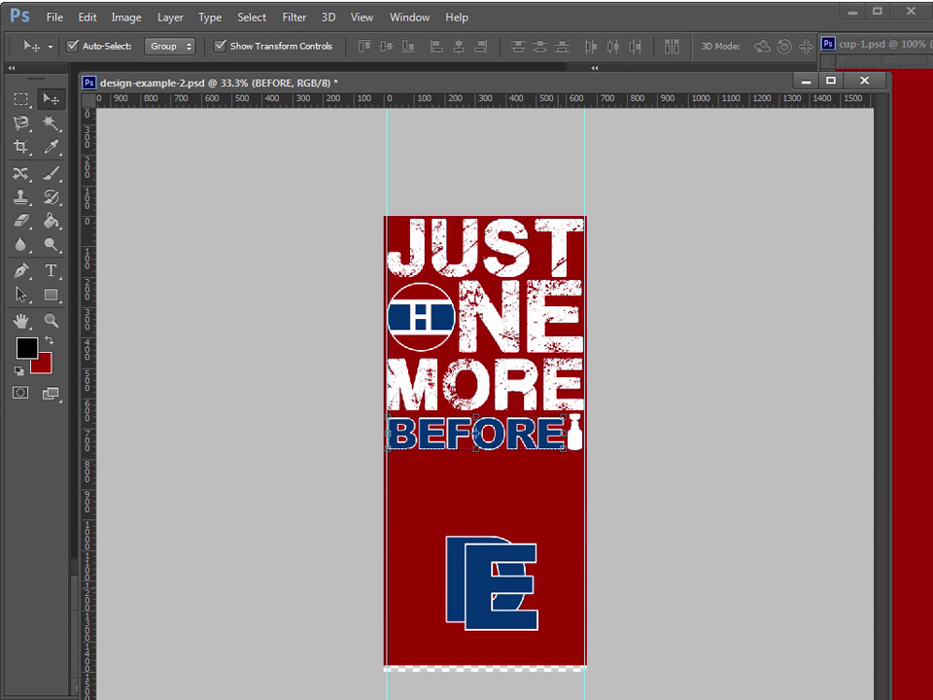
Copy the white Layer 2 cup from cup-1.psd into design-example-2 and convert it to a smart object.
{"action": "key", "text": "ctrl+Tab"}
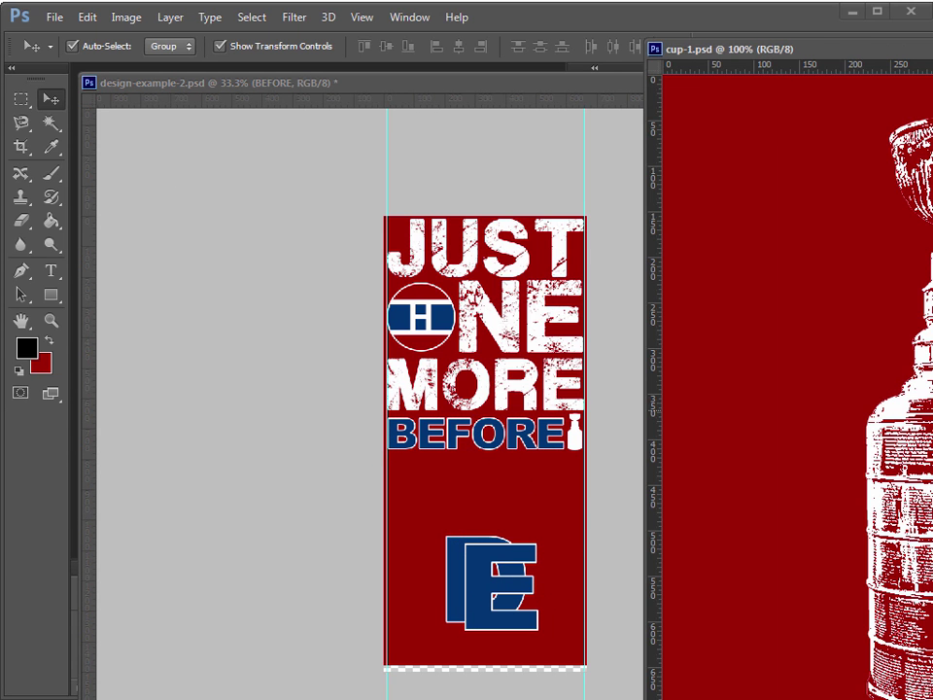
{"action": "left_click_drag", "start_coordinate": [880, 485], "coordinate": [530, 527]}
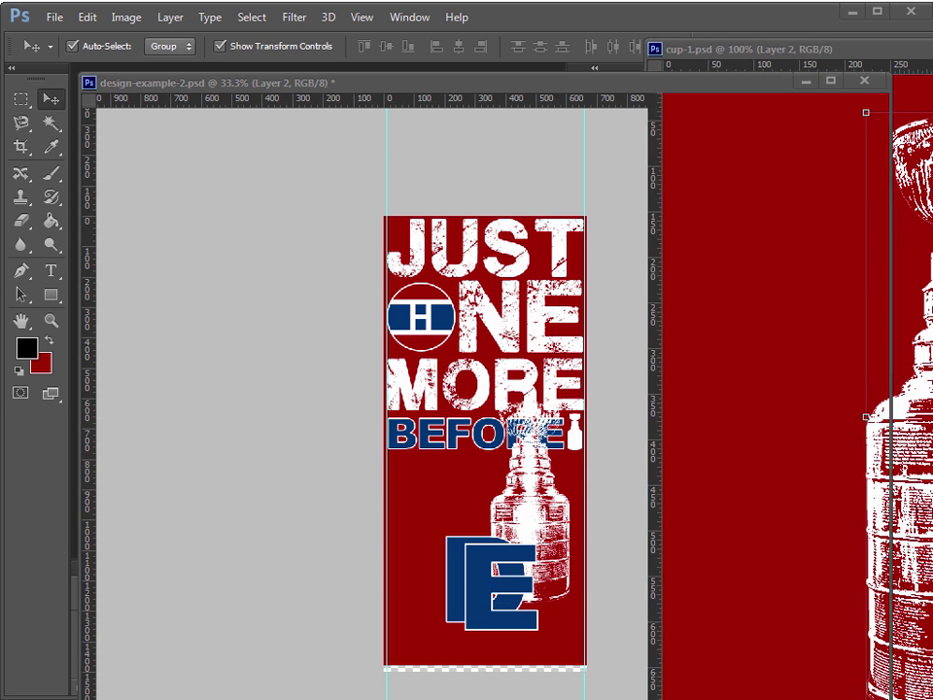
{"action": "left_click", "coordinate": [593, 67]}
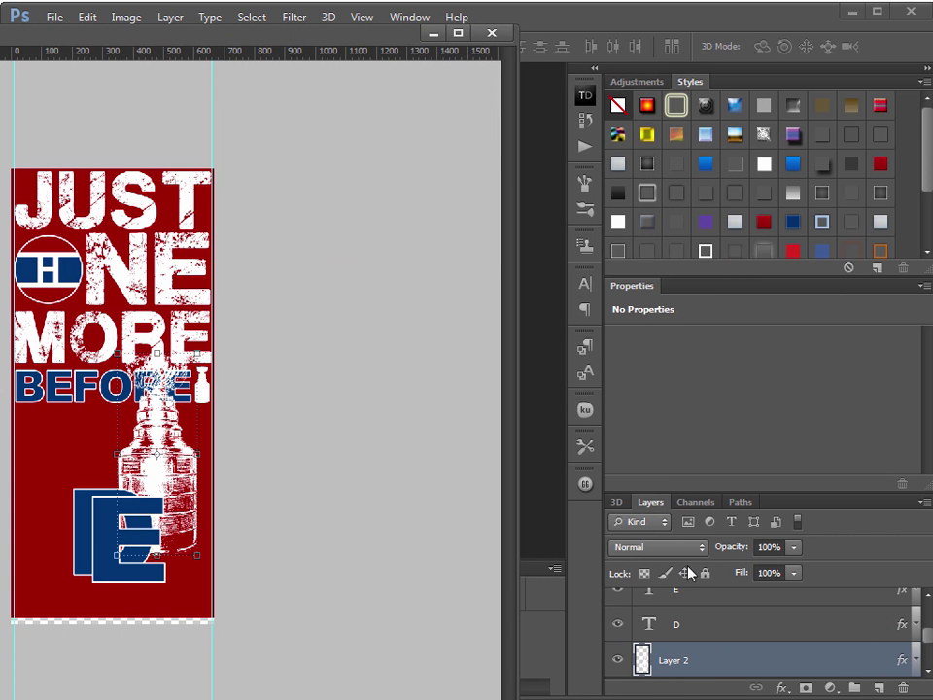
{"action": "right_click", "coordinate": [716, 670]}
{"action": "left_click", "coordinate": [834, 74]}
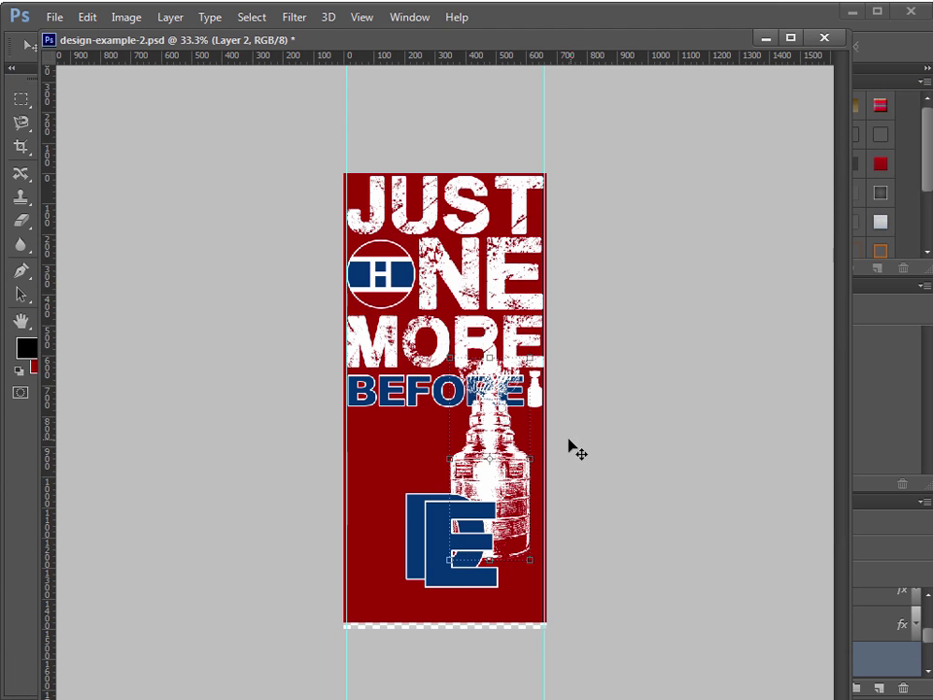
Scale the large cup down below the BEFORE line and delete the small cup icon beside BEFORE.
{"action": "left_click", "coordinate": [528, 359]}
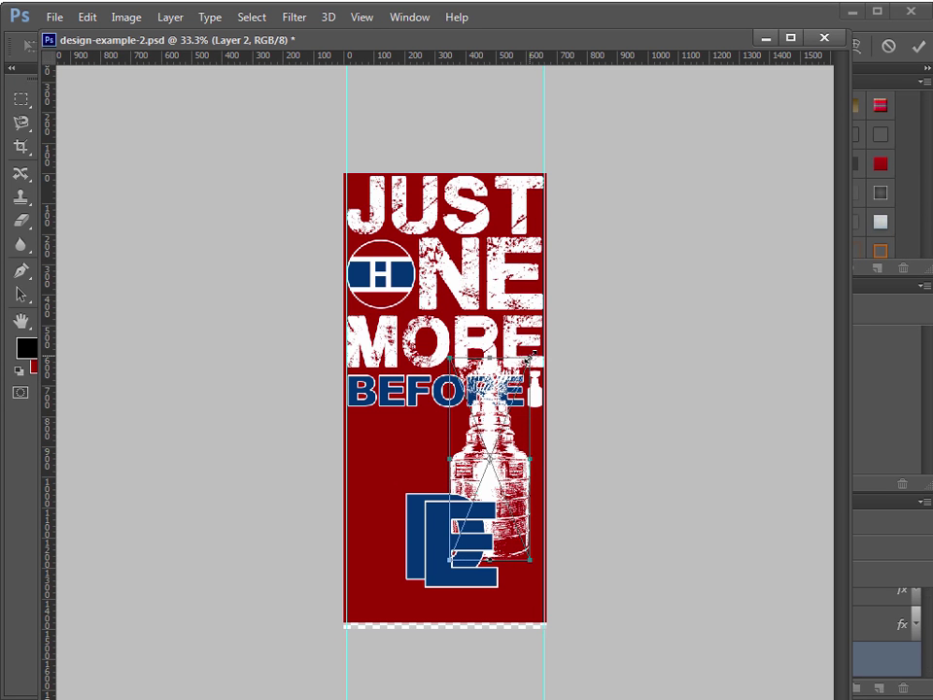
{"action": "left_click_drag", "start_coordinate": [531, 356], "coordinate": [505, 424]}
{"action": "key", "text": "Return"}
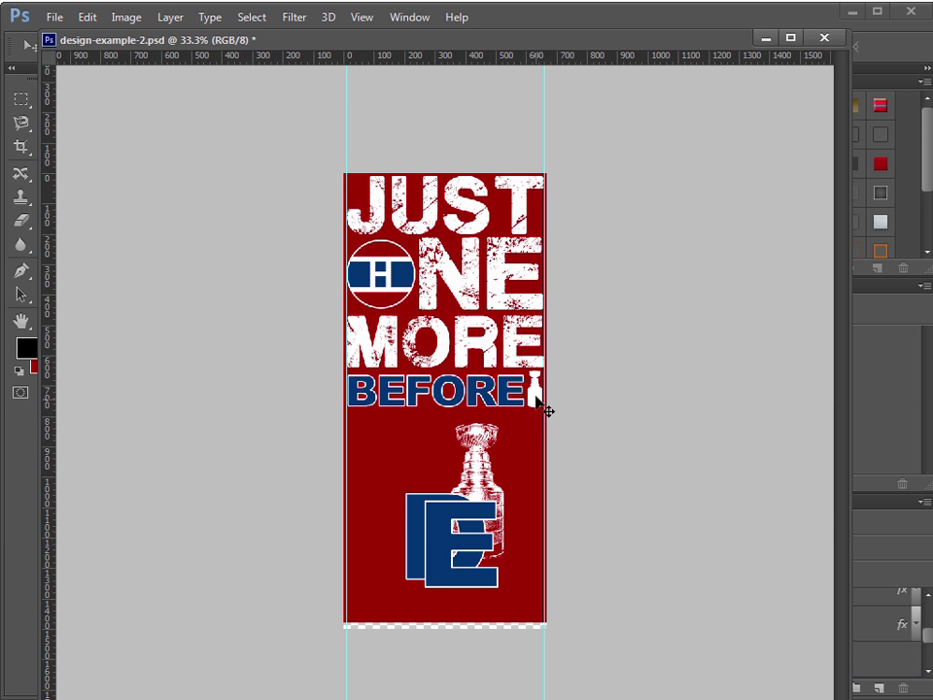
{"action": "left_click", "coordinate": [535, 399]}
{"action": "key", "text": "Delete"}
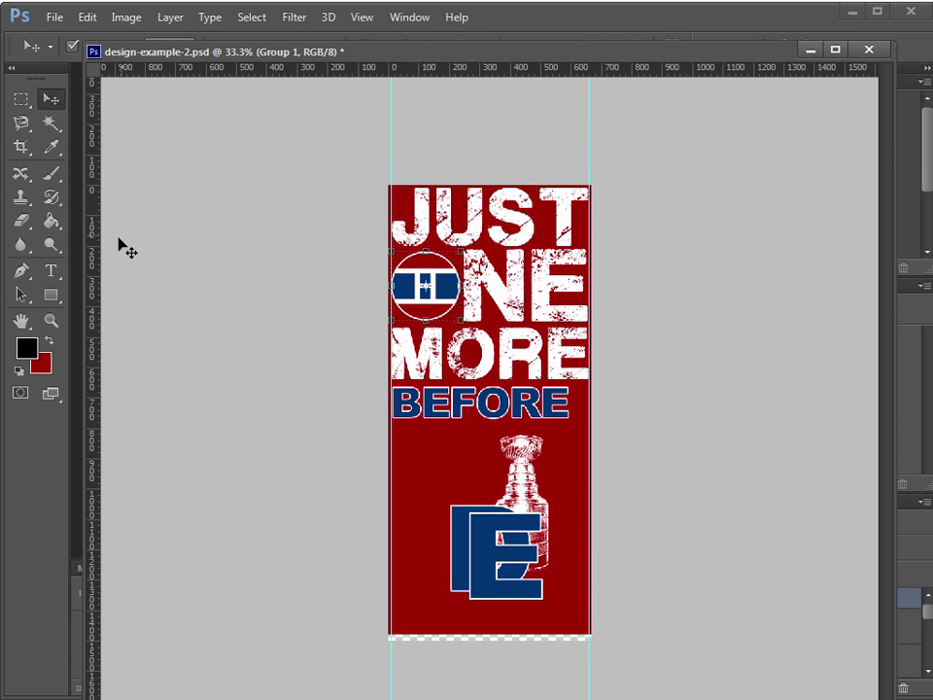
Extend the BEFORE text to "BEFORE I" and scale the line to fit between the two vertical guides.
{"action": "left_click", "coordinate": [51, 271]}
{"action": "left_click", "coordinate": [568, 425]}
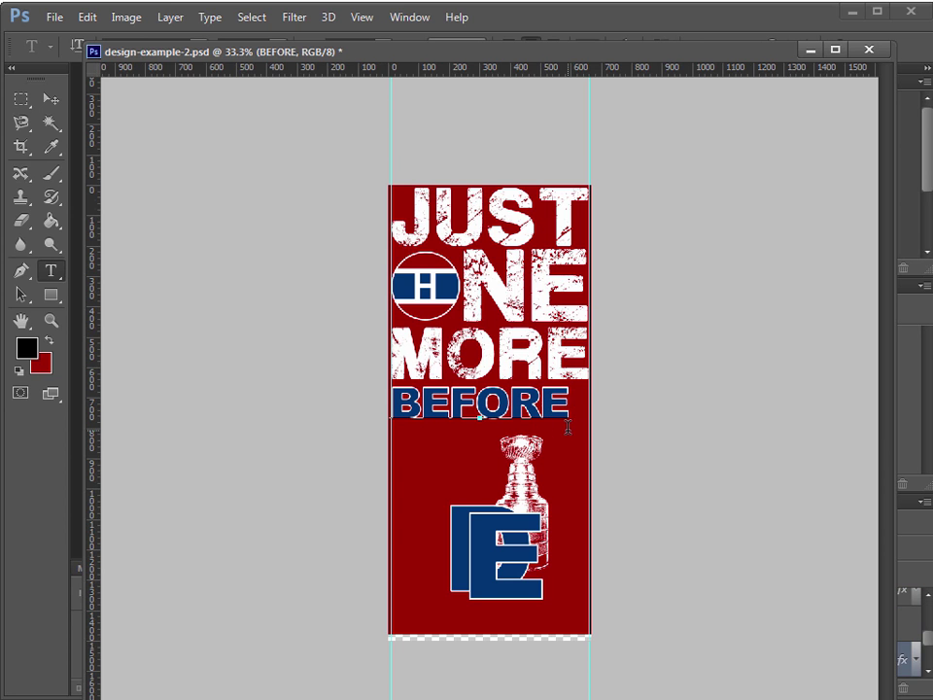
{"action": "type", "text": "I"}
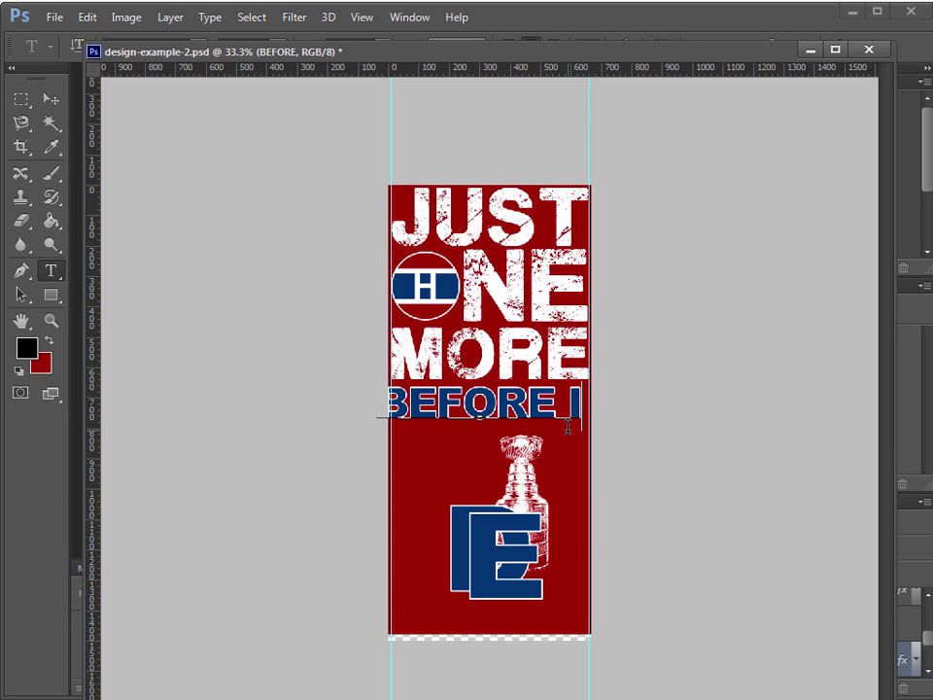
{"action": "left_click", "coordinate": [48, 100]}
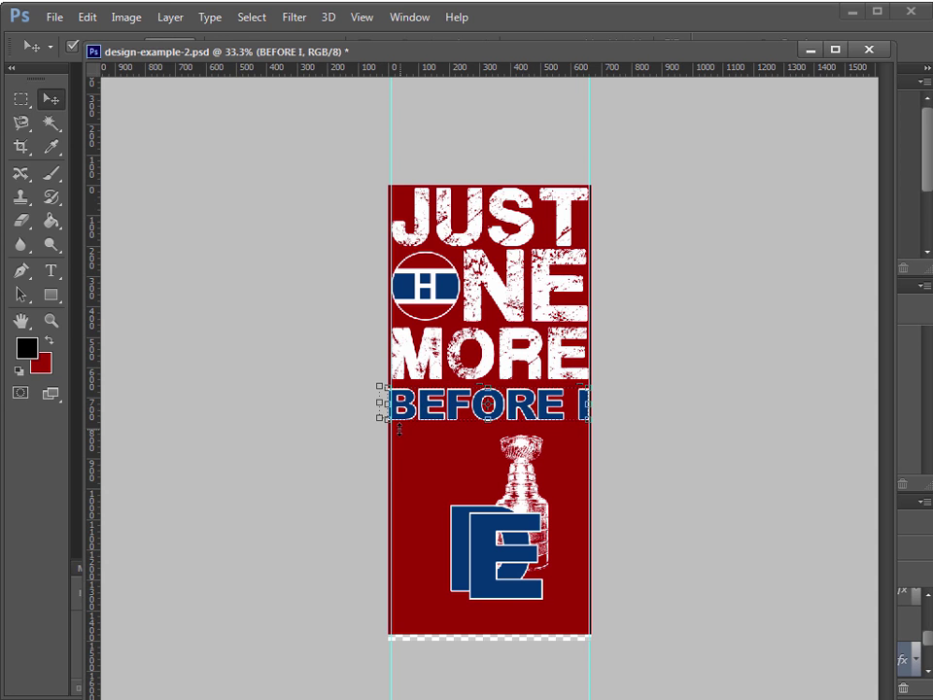
{"action": "key", "text": "ctrl+t"}
{"action": "left_click_drag", "start_coordinate": [382, 439], "coordinate": [388, 440]}
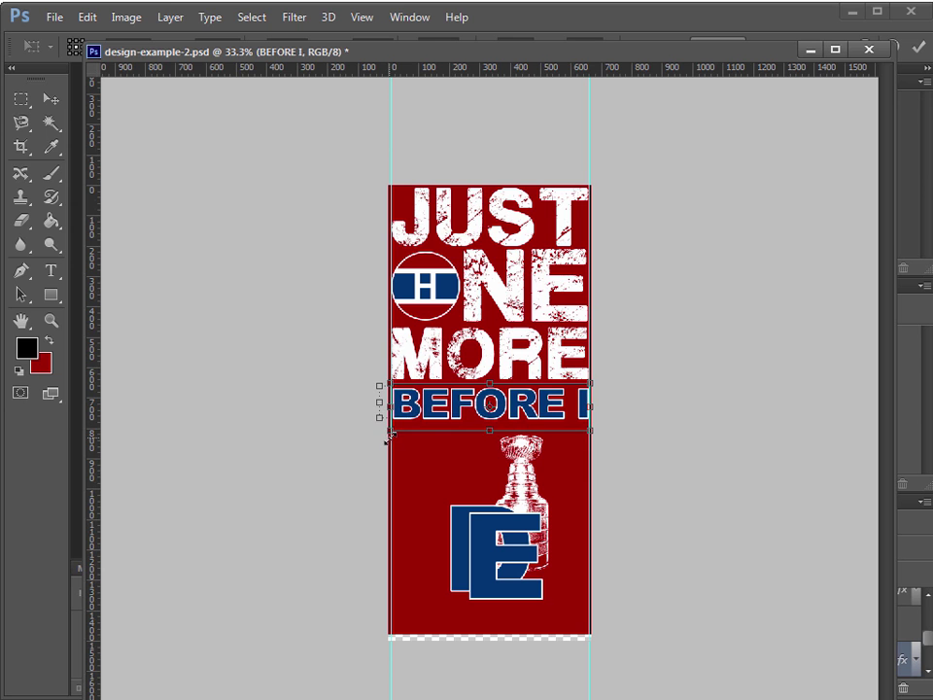
{"action": "key", "text": "Return"}
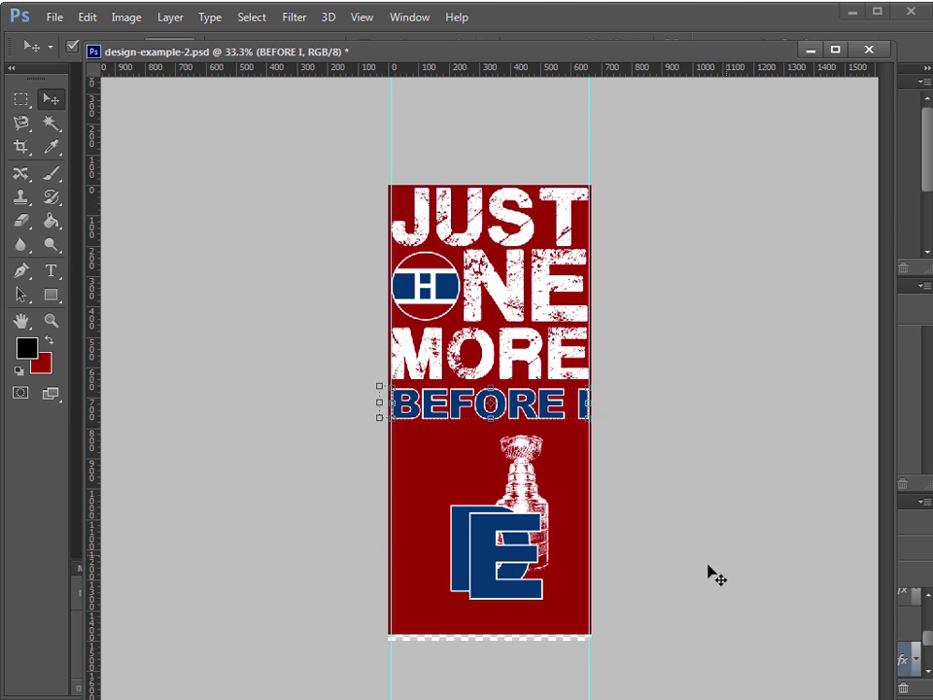
Arrange the D at the left guide and the E at the right guide below "BEFORE I", with the cup between them.
{"action": "left_click_drag", "start_coordinate": [456, 558], "coordinate": [397, 486]}
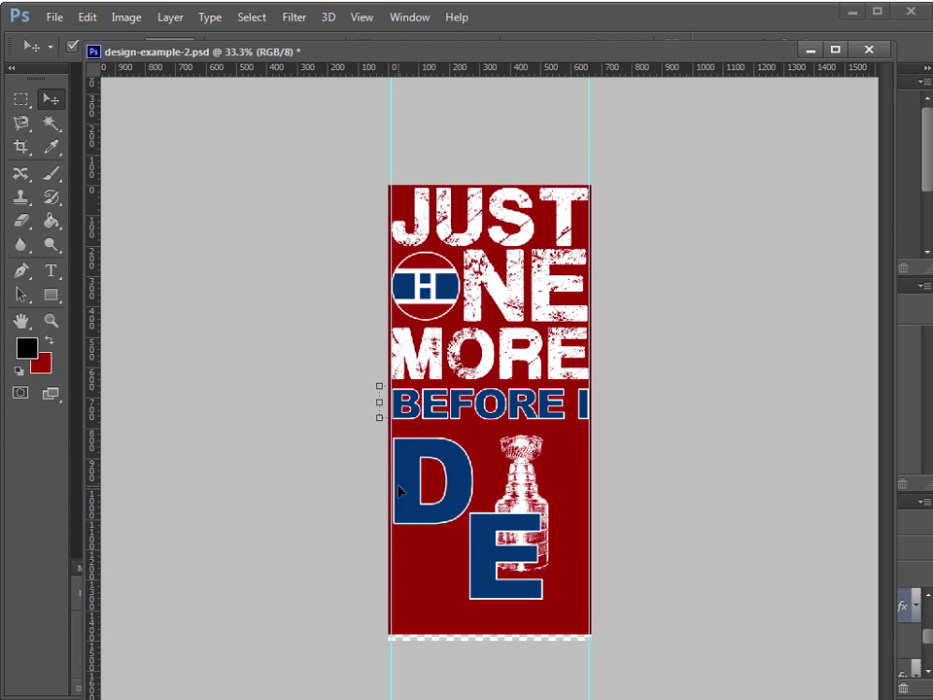
{"action": "left_click_drag", "start_coordinate": [483, 568], "coordinate": [530, 488]}
{"action": "left_click", "coordinate": [520, 513]}
{"action": "left_click_drag", "start_coordinate": [521, 544], "coordinate": [494, 505]}
{"action": "key", "text": "ctrl+j"}
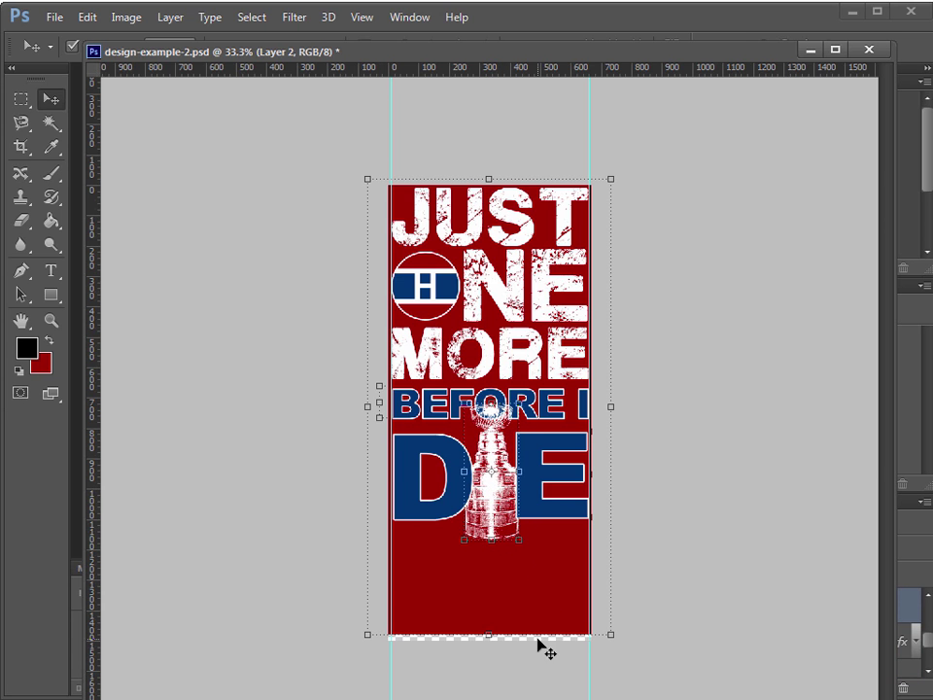
Scale the cup down to about the height of the letters and position it in the gap between D and E.
{"action": "key", "text": "ctrl+t"}
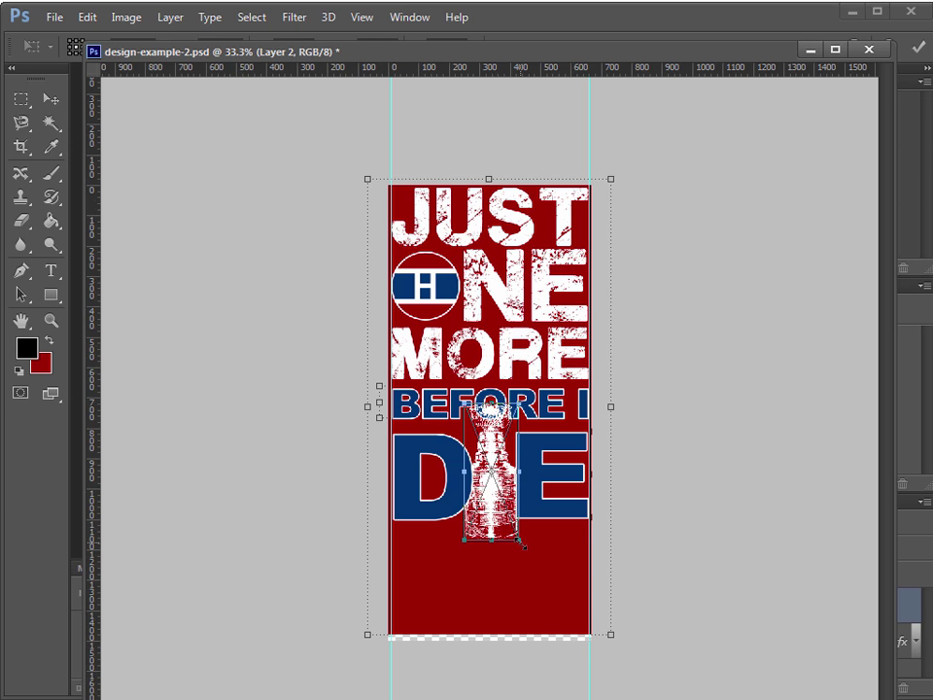
{"action": "left_click_drag", "start_coordinate": [523, 546], "coordinate": [518, 526]}
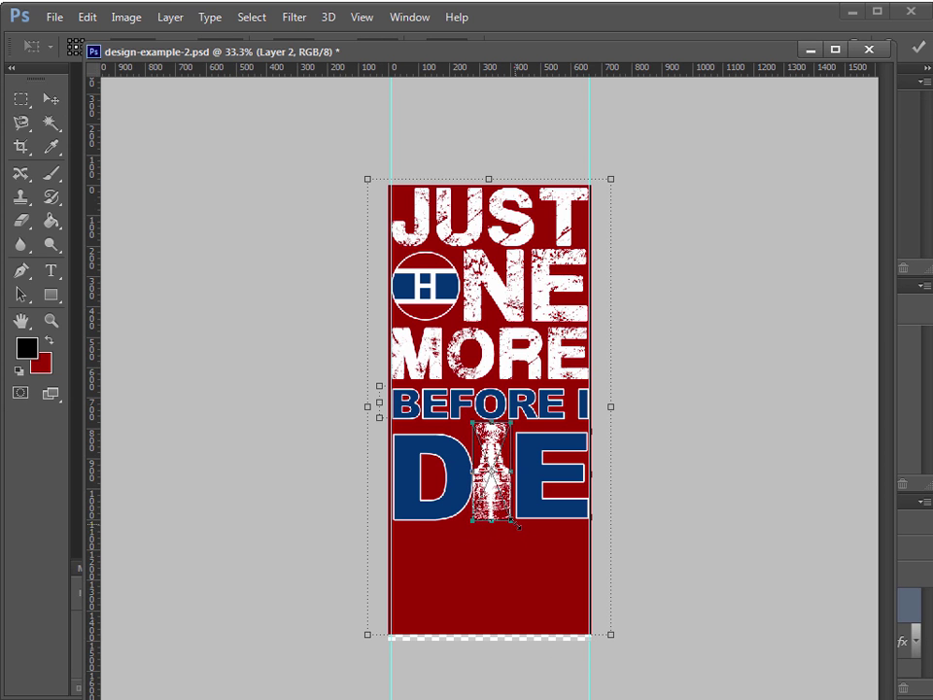
{"action": "left_click_drag", "start_coordinate": [487, 484], "coordinate": [492, 487]}
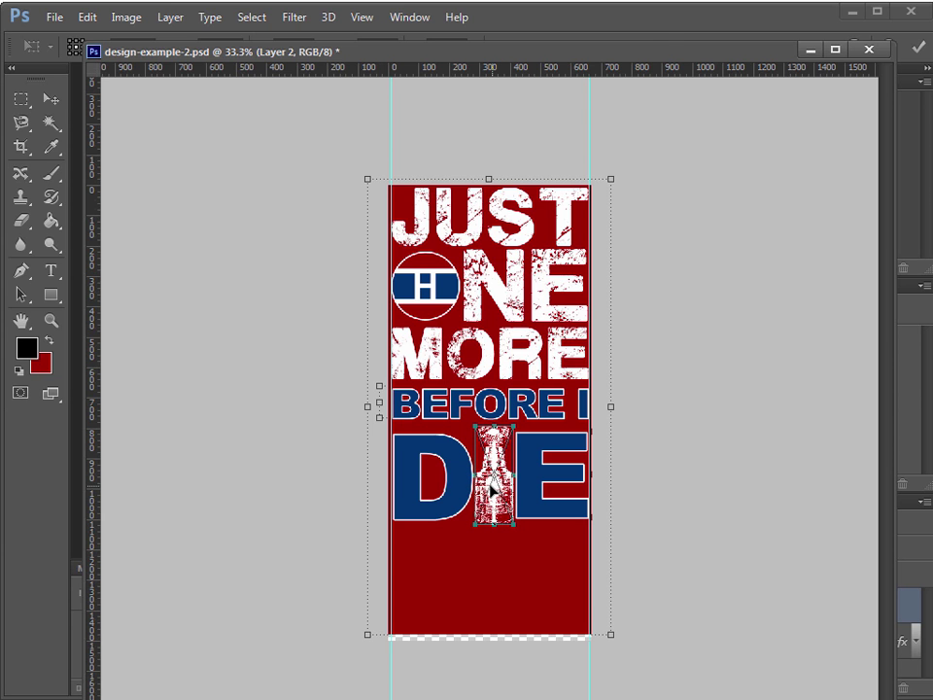
{"action": "key", "text": "Return"}
{"action": "left_click", "coordinate": [703, 625]}
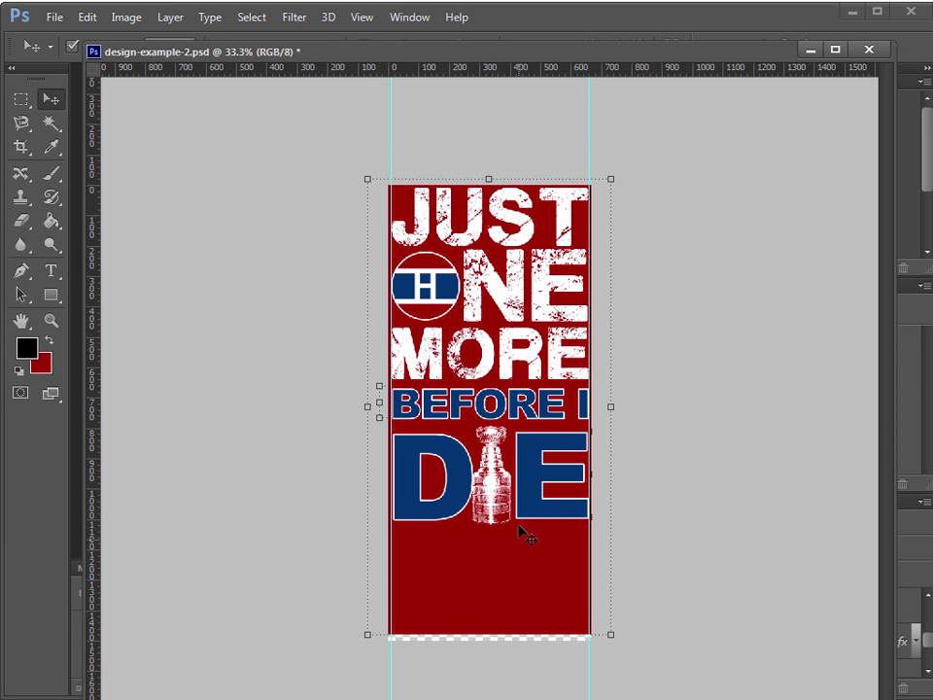
{"action": "left_click", "coordinate": [491, 486]}
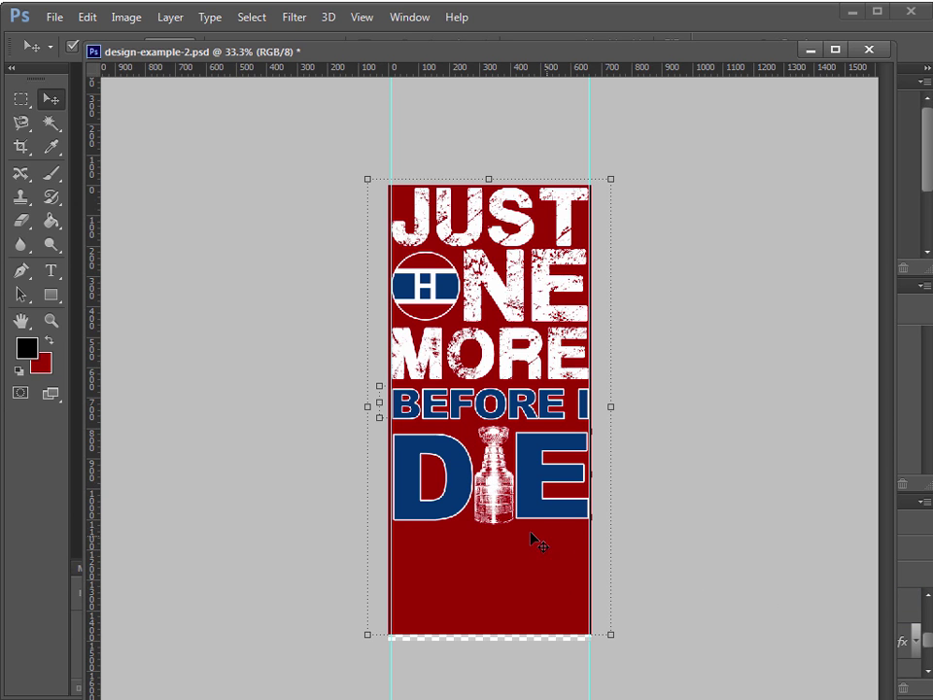
Scale the D and E down together and set the E against the right guide, leaving space on both sides of the cup.
{"action": "left_click", "coordinate": [458, 483]}
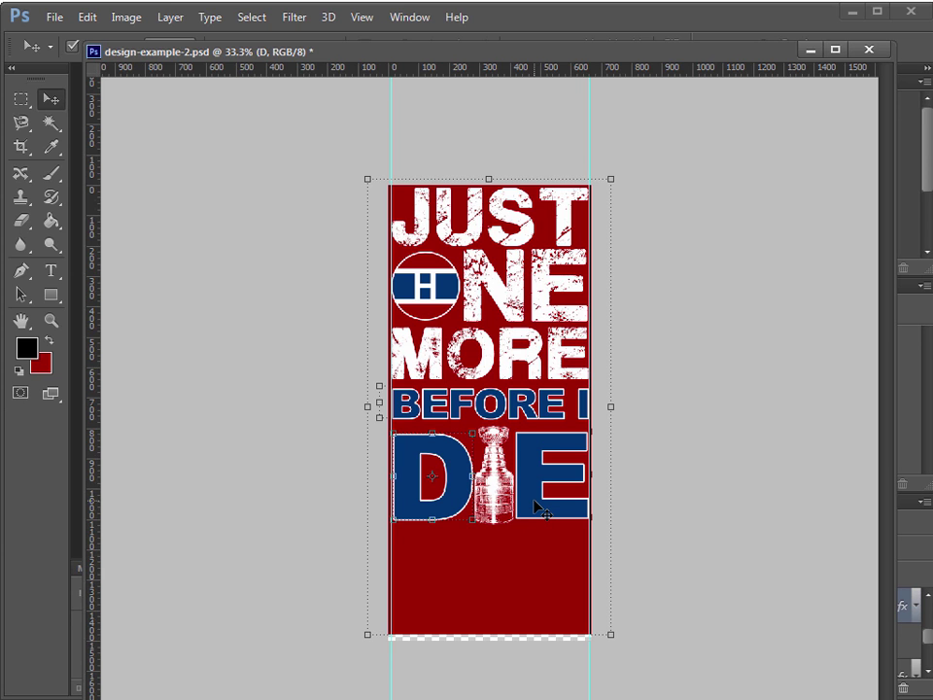
{"action": "left_click", "coordinate": [536, 501], "text": "shift"}
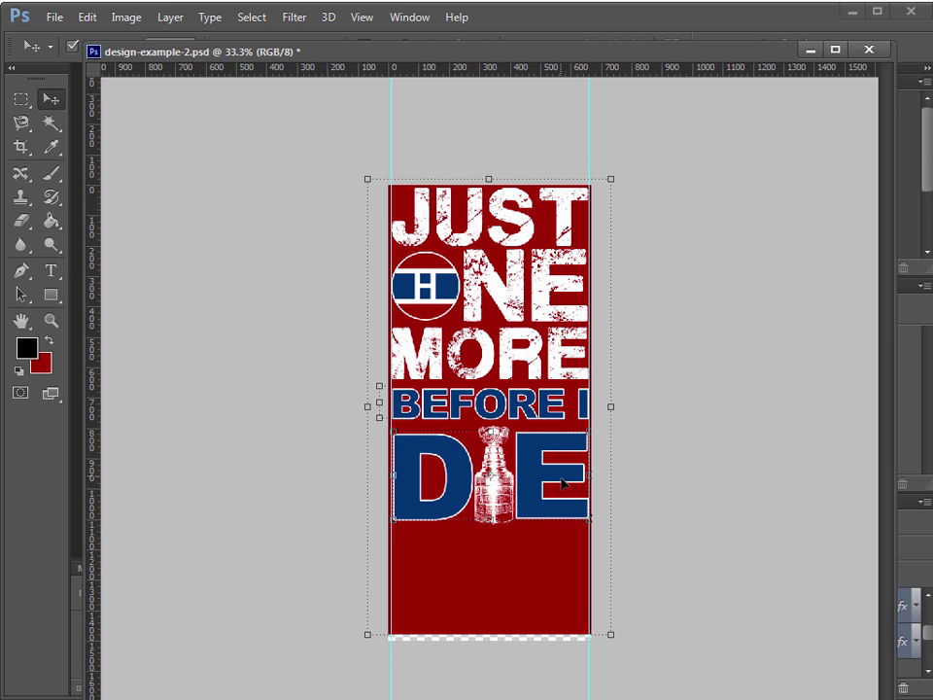
{"action": "left_click_drag", "start_coordinate": [715, 61], "coordinate": [508, 4]}
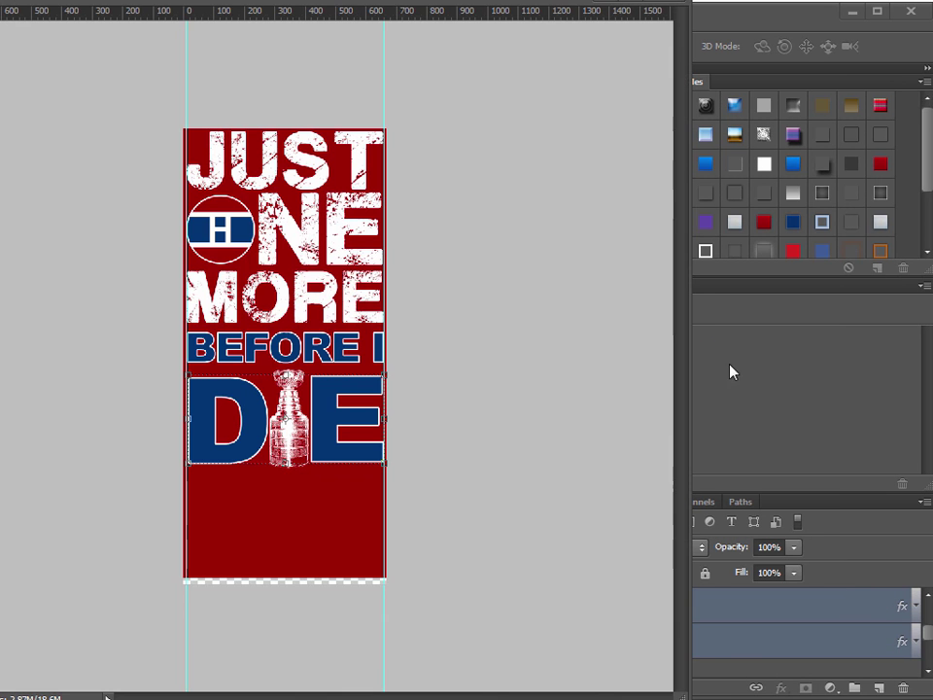
{"action": "left_click_drag", "start_coordinate": [567, 661], "coordinate": [418, 651]}
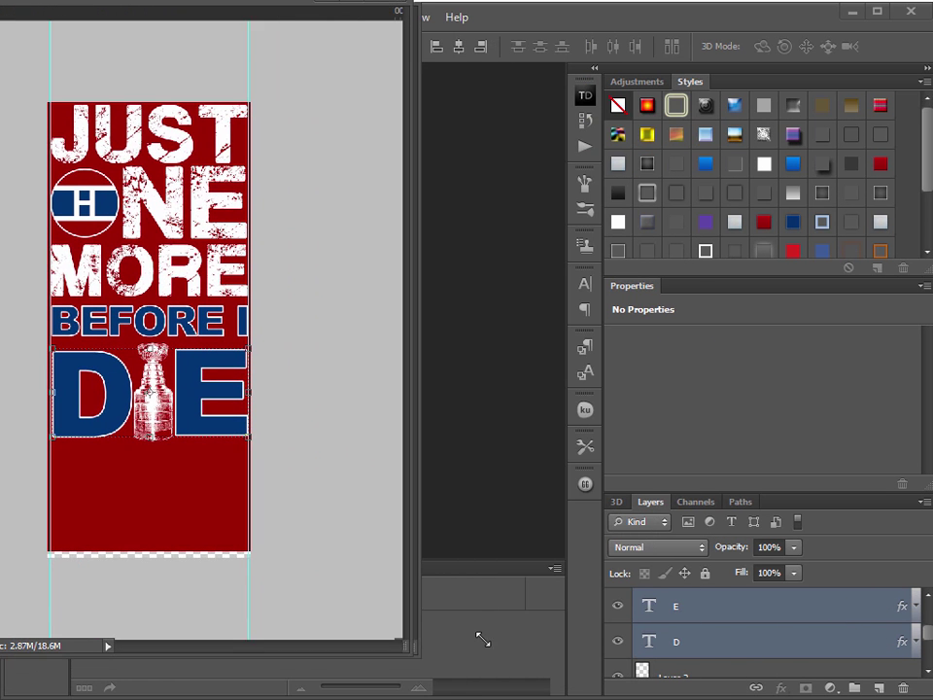
{"action": "left_click_drag", "start_coordinate": [280, 1], "coordinate": [533, 83]}
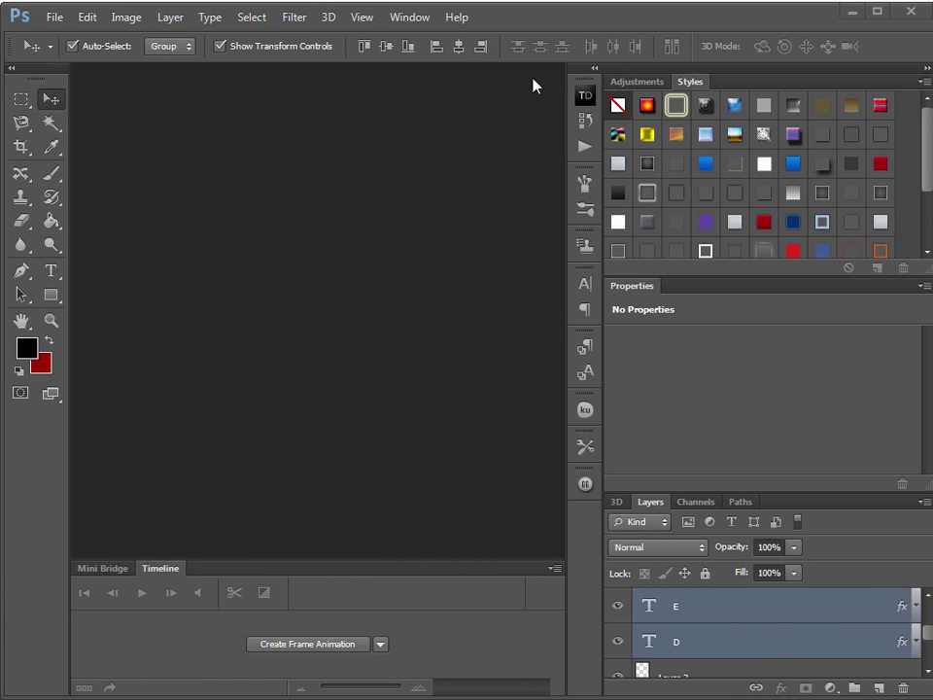
{"action": "left_click", "coordinate": [498, 523]}
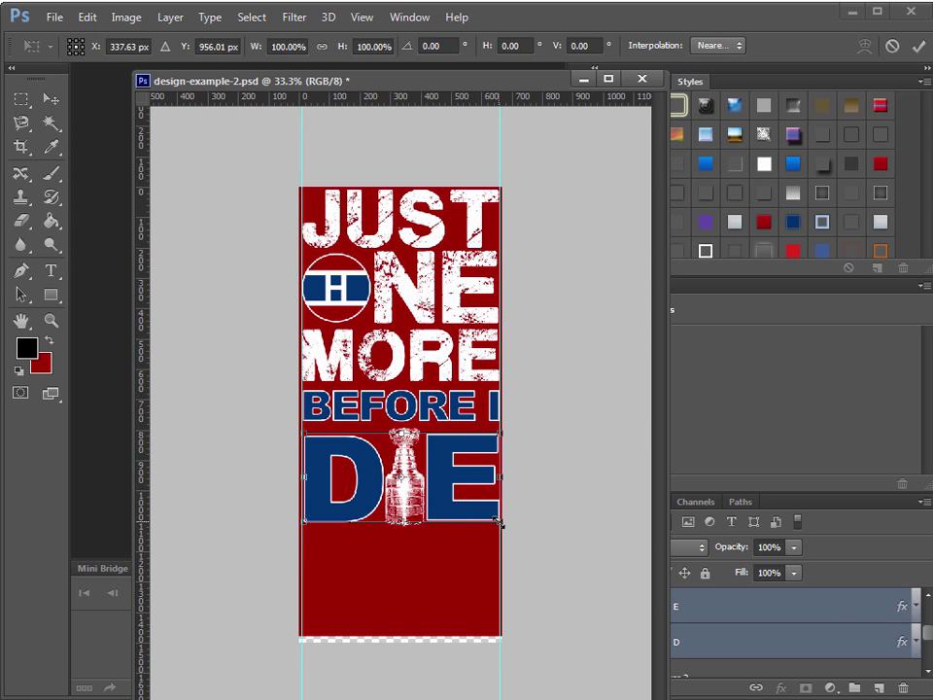
{"action": "left_click_drag", "start_coordinate": [497, 523], "coordinate": [429, 498]}
{"action": "key", "text": "Return"}
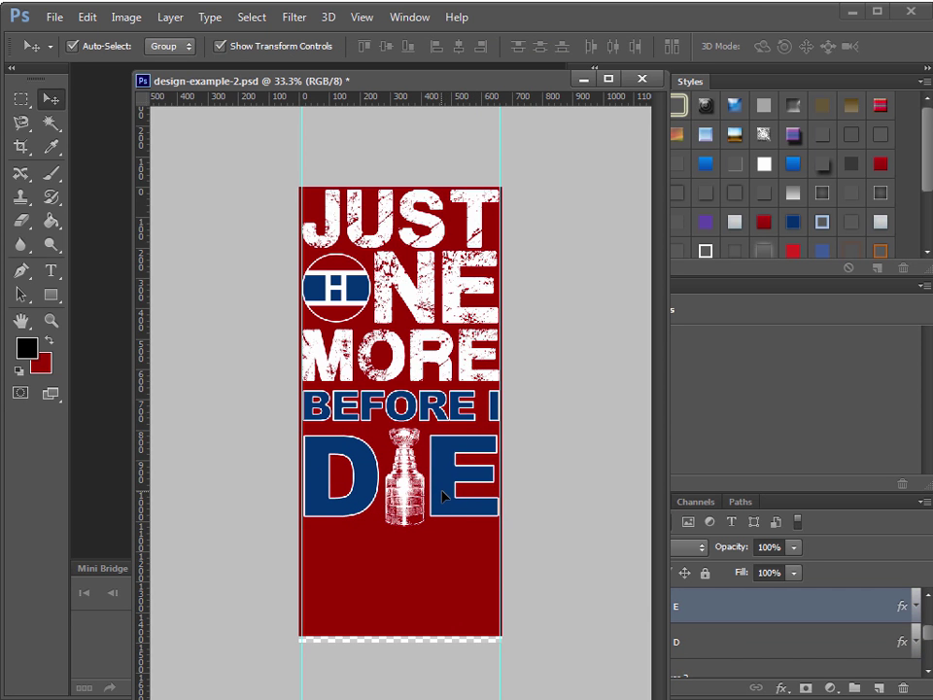
Deselect the letter layers and save design-example-2.psd.
{"action": "left_click", "coordinate": [359, 513]}
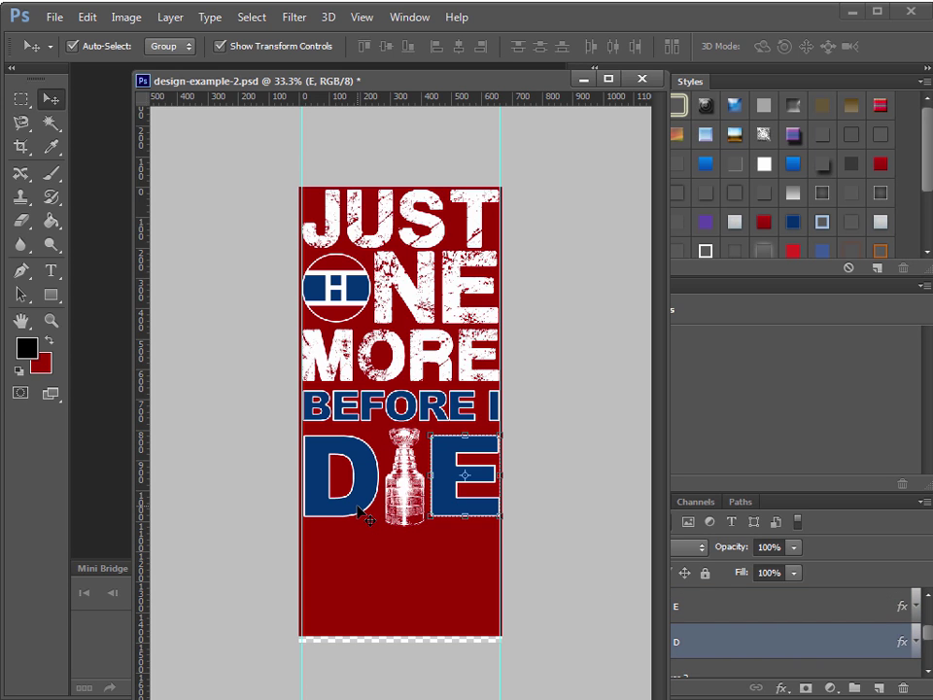
{"action": "left_click", "coordinate": [554, 572]}
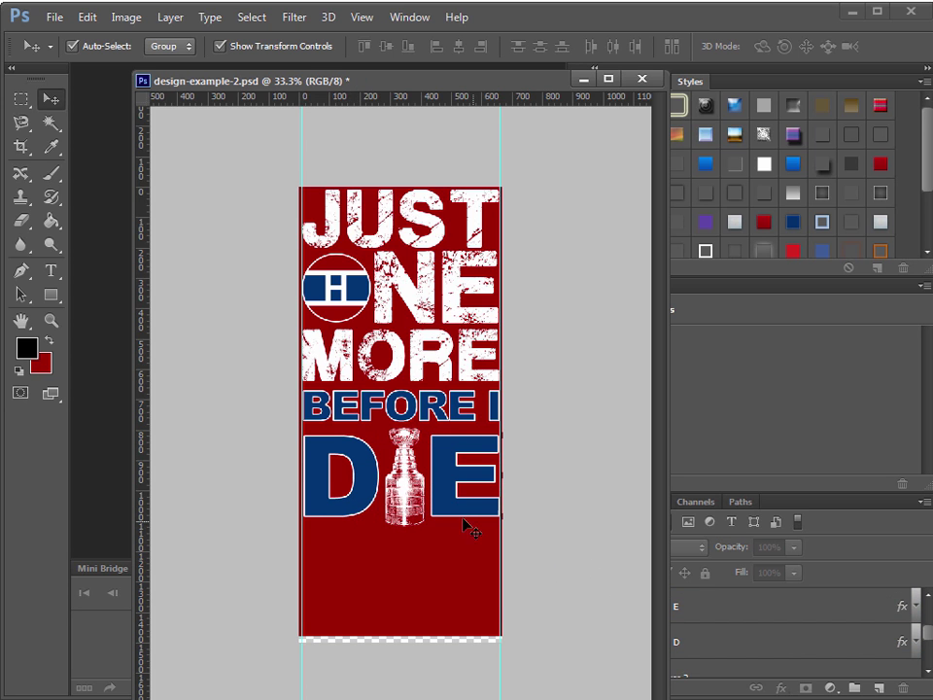
{"action": "key", "text": "ctrl+s"}
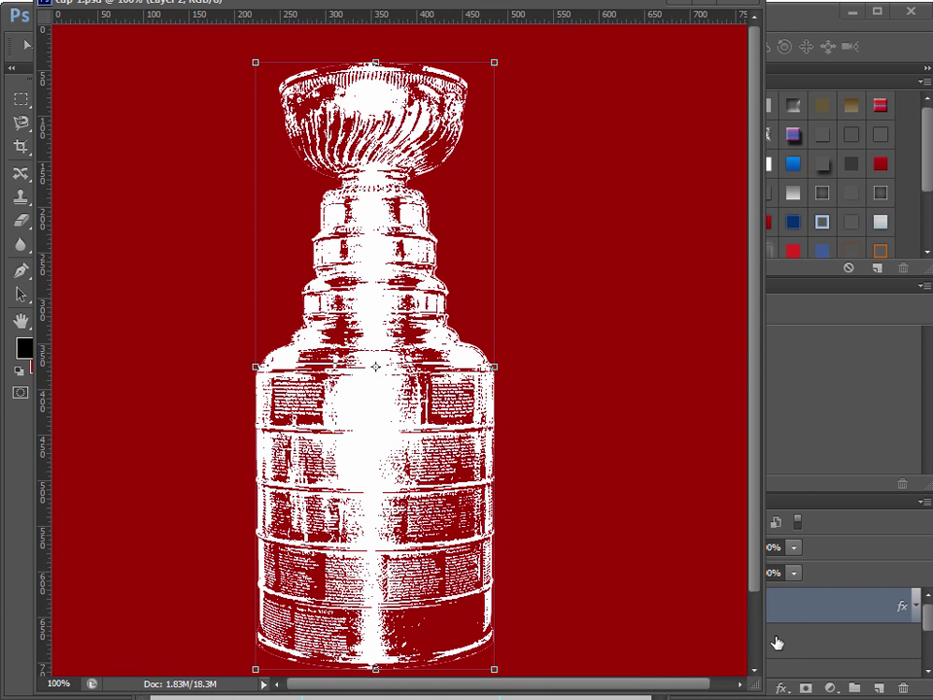
In cup-1.psd, hide the one-colour cup on Layer 2 and show only the full-colour cup on Layer 1 copy.
{"action": "left_click_drag", "start_coordinate": [695, 685], "coordinate": [544, 688]}
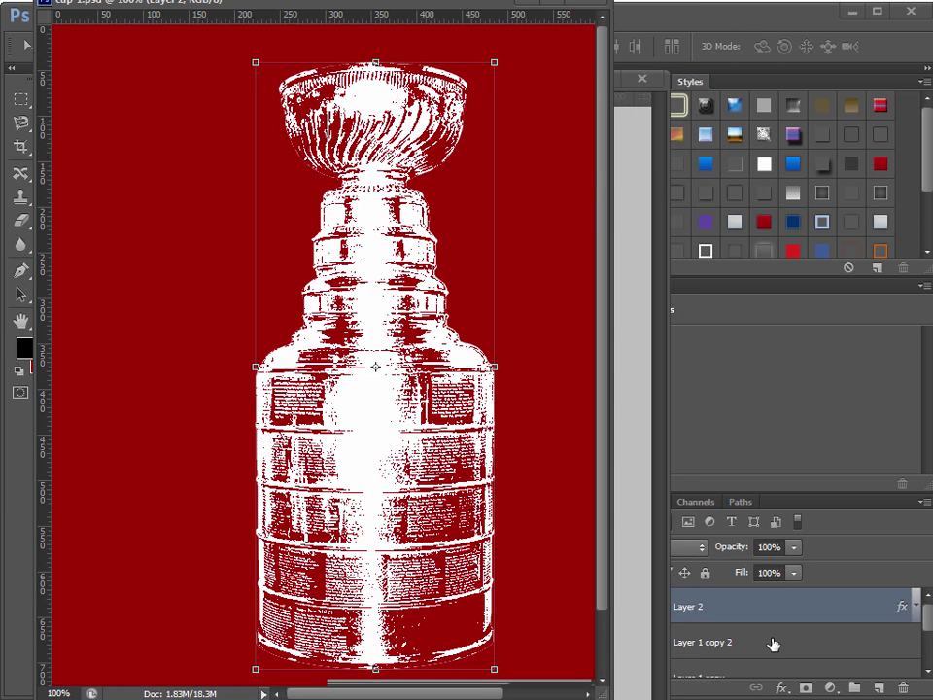
{"action": "left_click", "coordinate": [770, 641]}
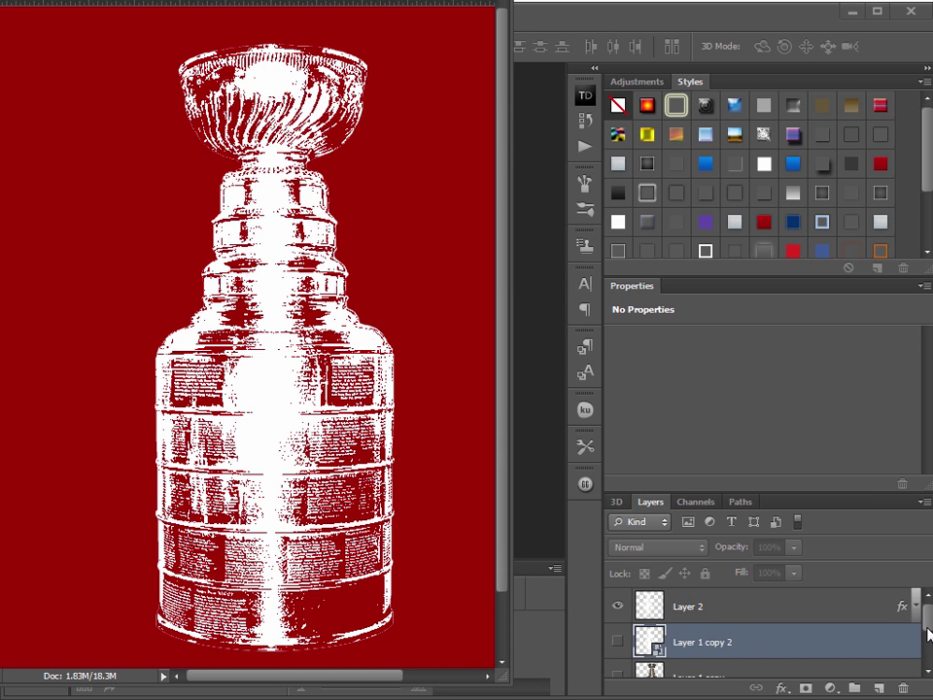
{"action": "scroll", "coordinate": [927, 634], "scroll_direction": "down", "scroll_amount": 1}
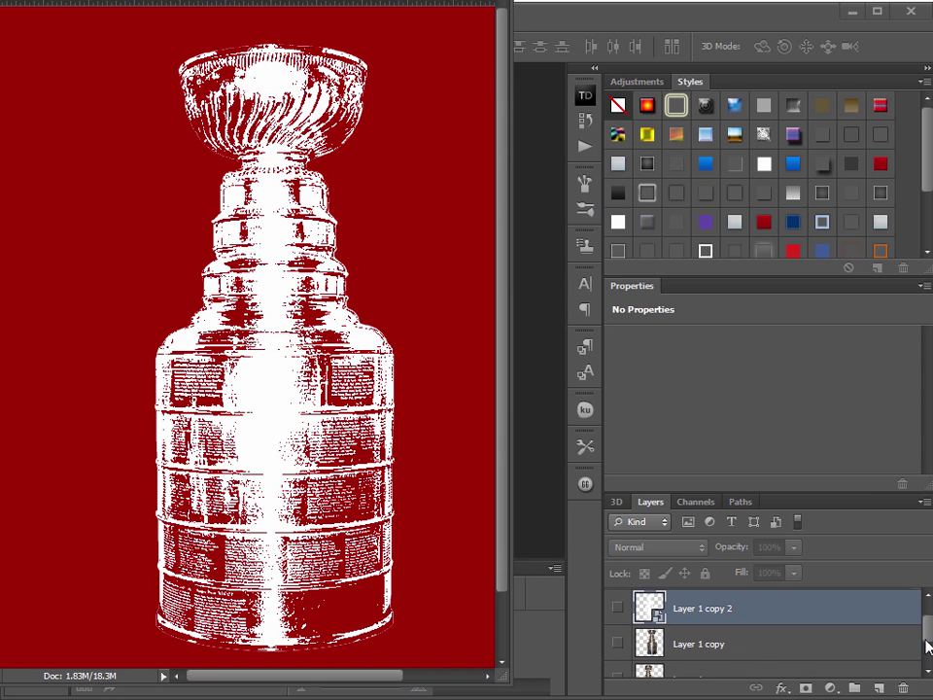
{"action": "left_click", "coordinate": [617, 607]}
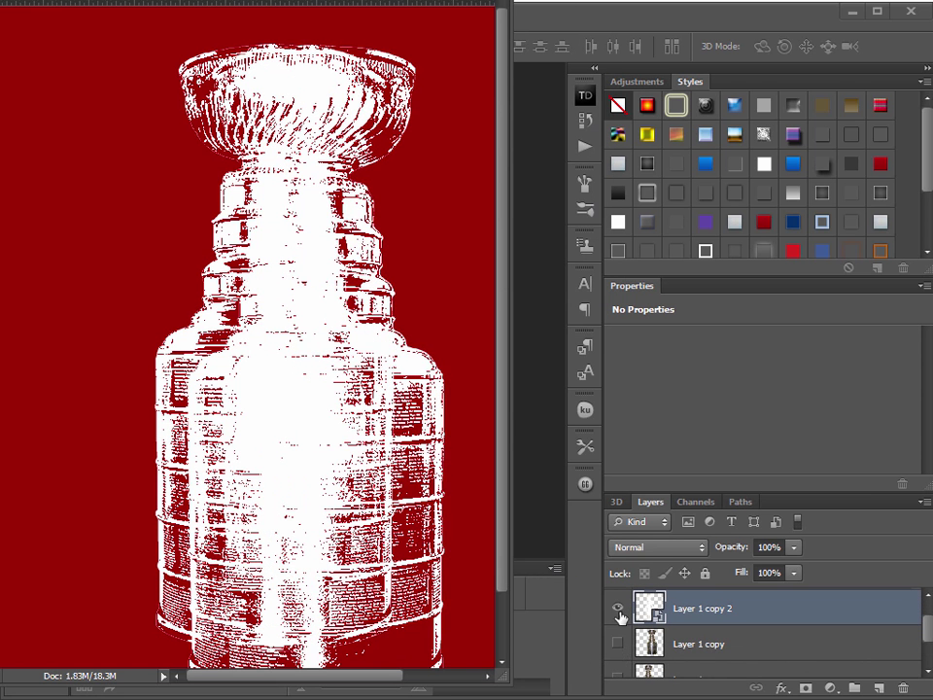
{"action": "left_click", "coordinate": [619, 608]}
{"action": "scroll", "coordinate": [705, 649], "scroll_direction": "up", "scroll_amount": 1}
{"action": "left_click", "coordinate": [619, 608]}
{"action": "scroll", "coordinate": [619, 622], "scroll_direction": "down", "scroll_amount": 1}
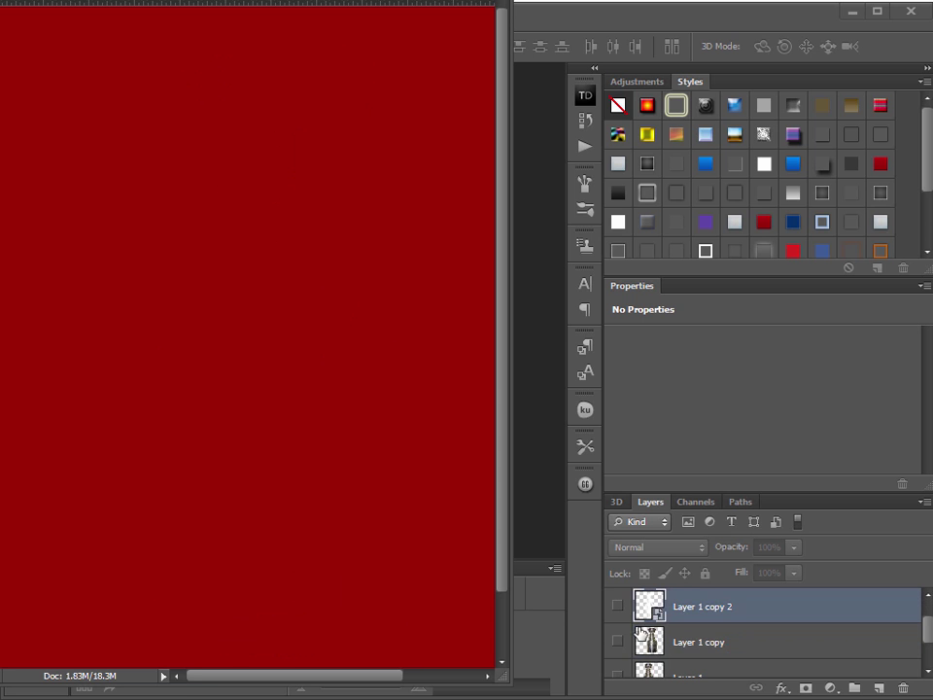
{"action": "left_click", "coordinate": [616, 642]}
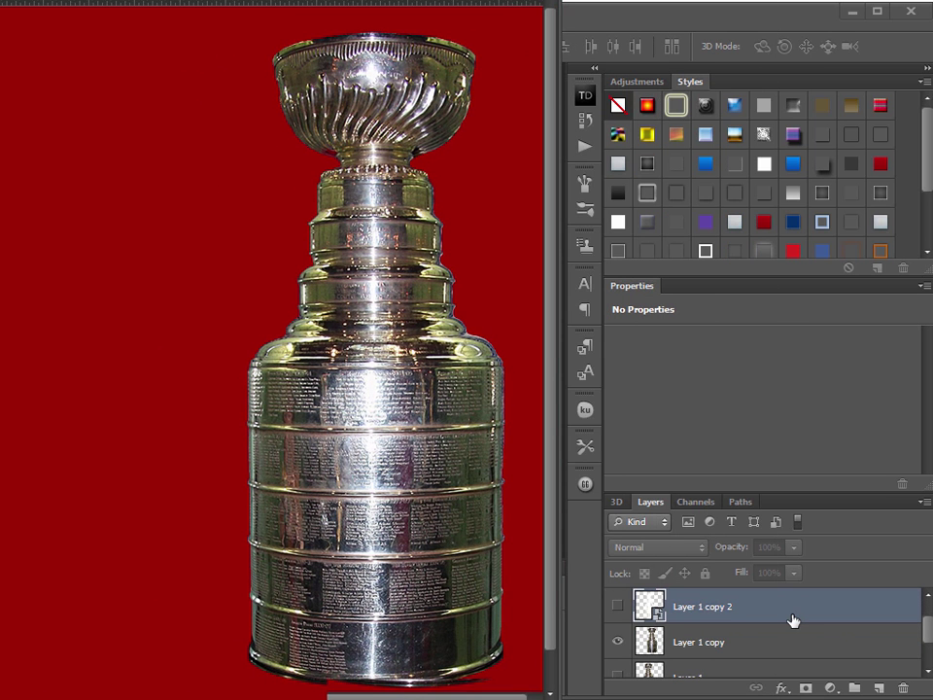
Add a white (ffffff) Color Overlay to Layer 1 copy to turn the cup into a solid silhouette.
{"action": "double_click", "coordinate": [761, 616]}
{"action": "left_click", "coordinate": [790, 233]}
{"action": "left_click", "coordinate": [759, 647]}
{"action": "double_click", "coordinate": [759, 647]}
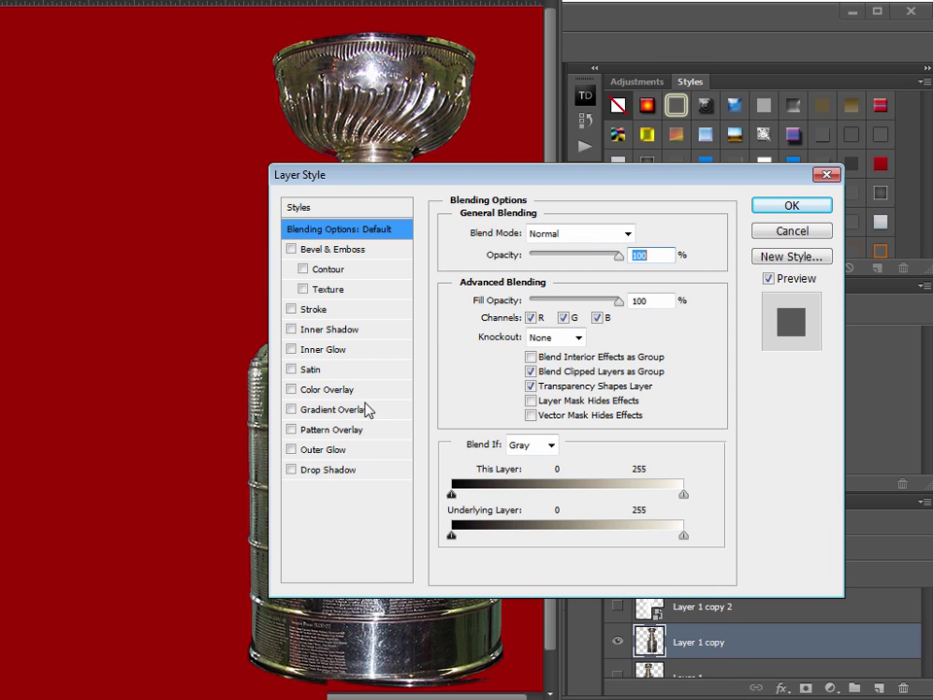
{"action": "left_click", "coordinate": [329, 388]}
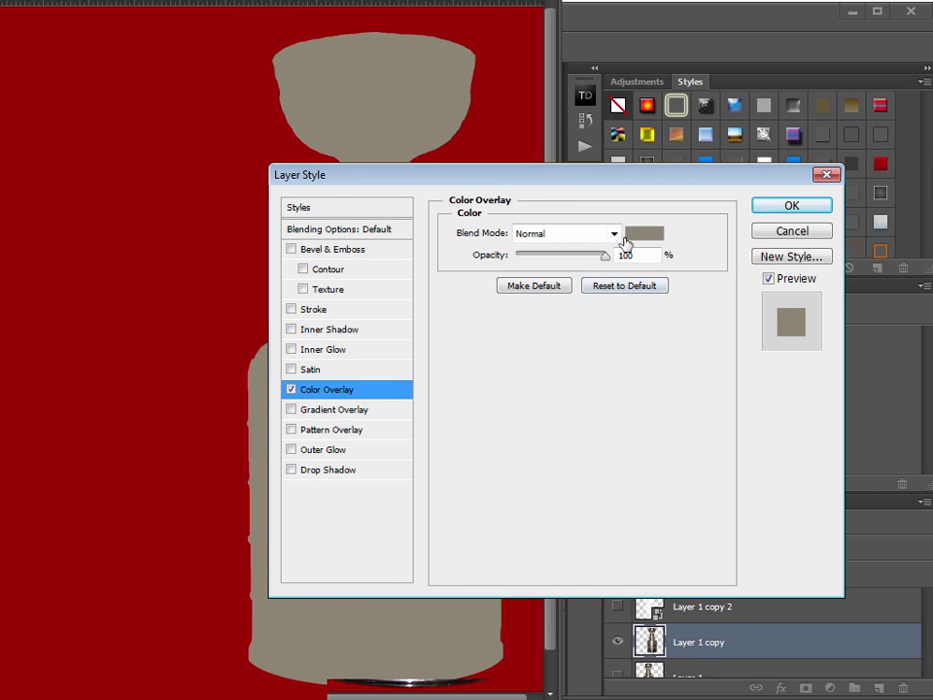
{"action": "left_click", "coordinate": [644, 233]}
{"action": "left_click", "coordinate": [277, 468]}
{"action": "left_click_drag", "start_coordinate": [282, 457], "coordinate": [265, 428]}
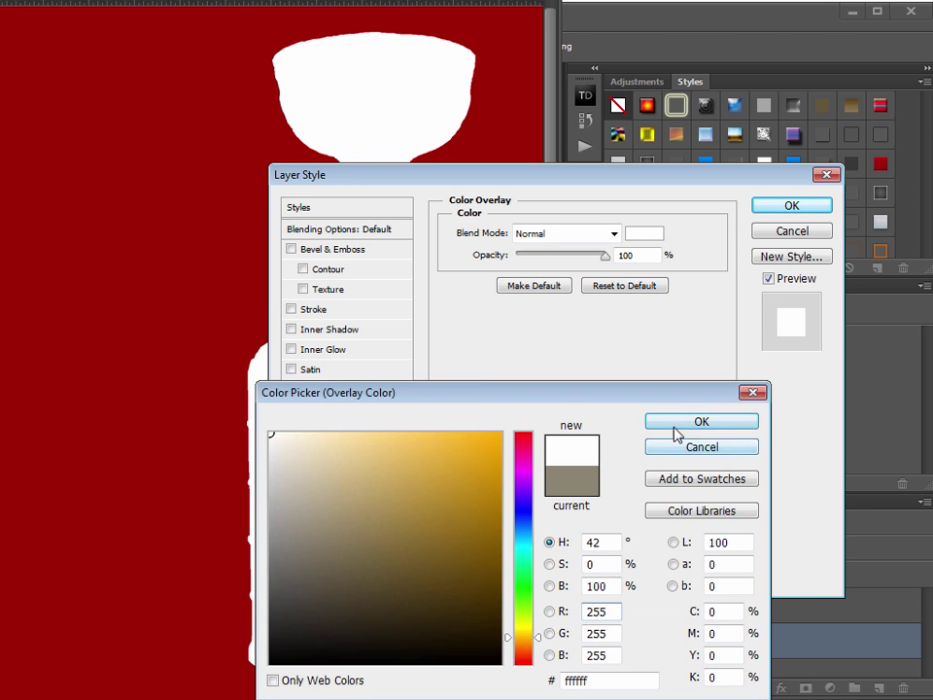
{"action": "left_click", "coordinate": [647, 426]}
{"action": "left_click", "coordinate": [788, 206]}
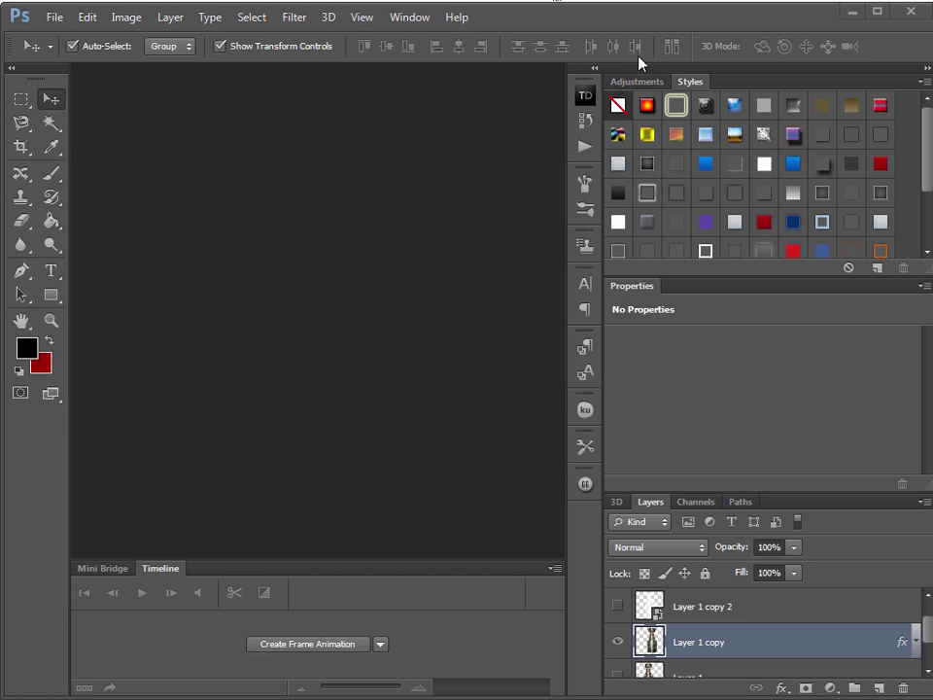
Bring the white cup silhouette into the T-shirt design document, and save and close cup-1.psd.
{"action": "key", "text": "ctrl+Tab"}
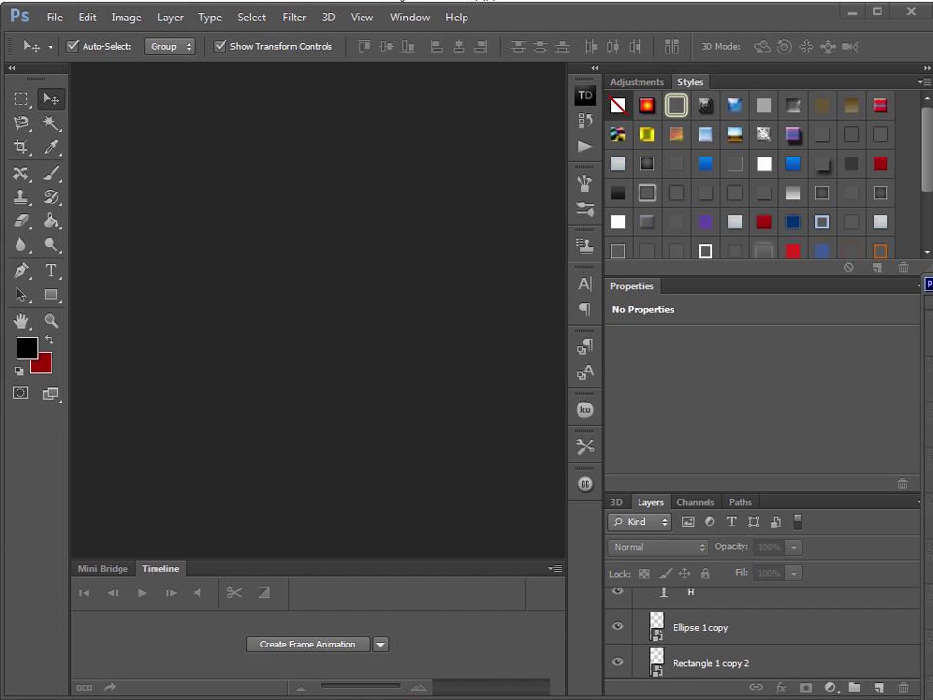
{"action": "key", "text": "ctrl+Tab"}
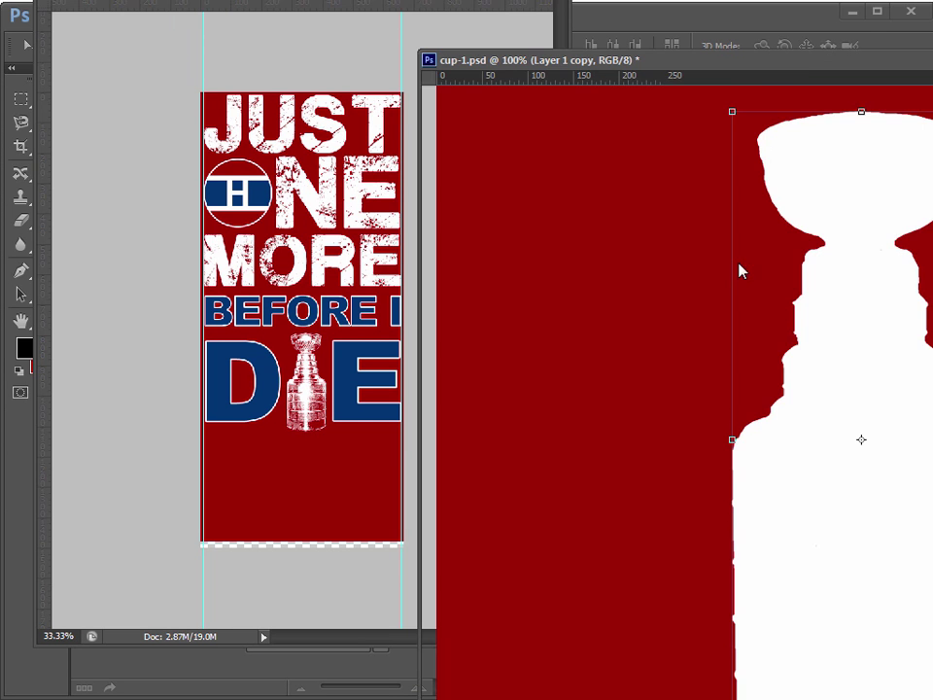
{"action": "left_click_drag", "start_coordinate": [848, 552], "coordinate": [308, 461]}
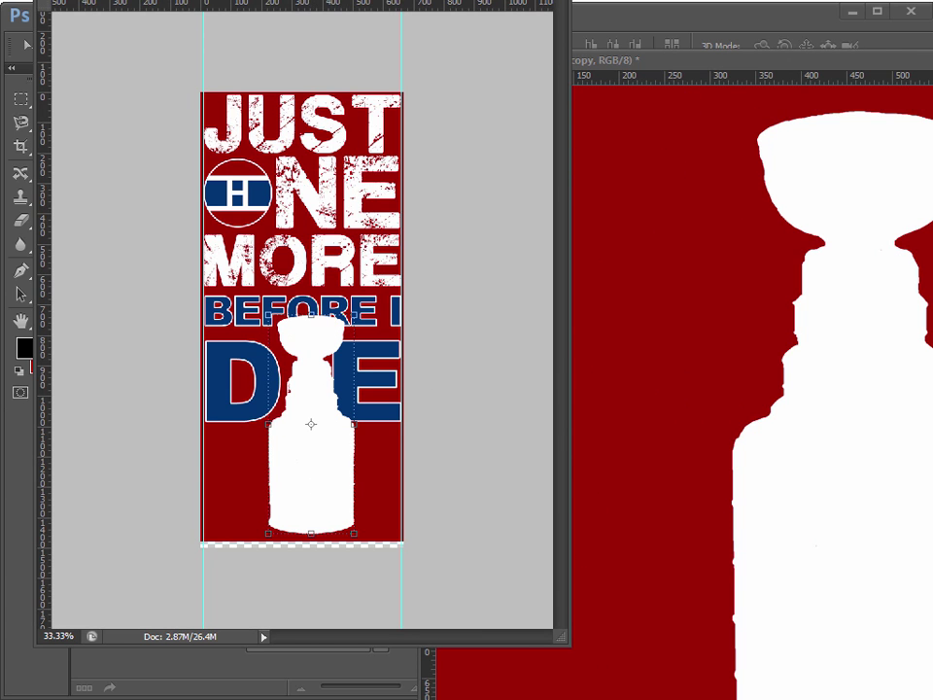
{"action": "key", "text": "ctrl+Tab"}
{"action": "key", "text": "ctrl+s"}
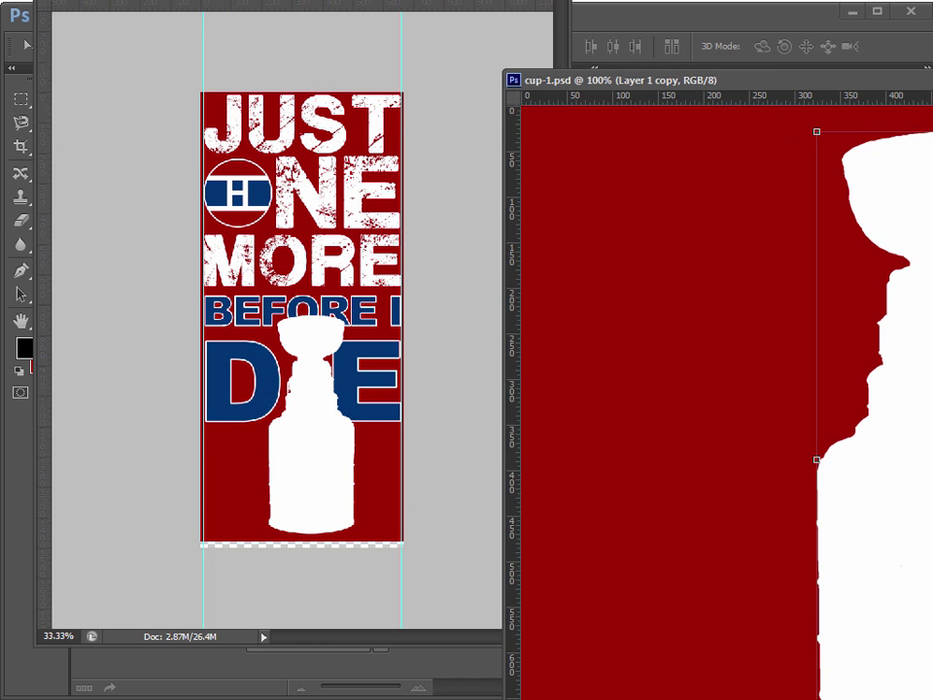
{"action": "key", "text": "ctrl+w"}
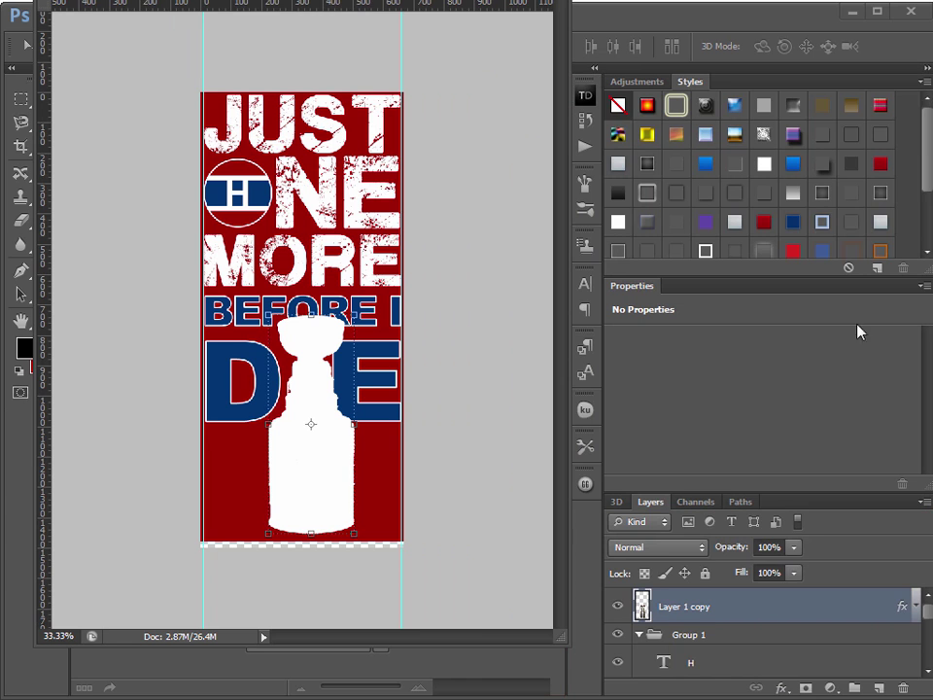
Convert the silhouette layer to a Smart Object and scale it down to fit over the cup between D and E.
{"action": "right_click", "coordinate": [774, 609]}
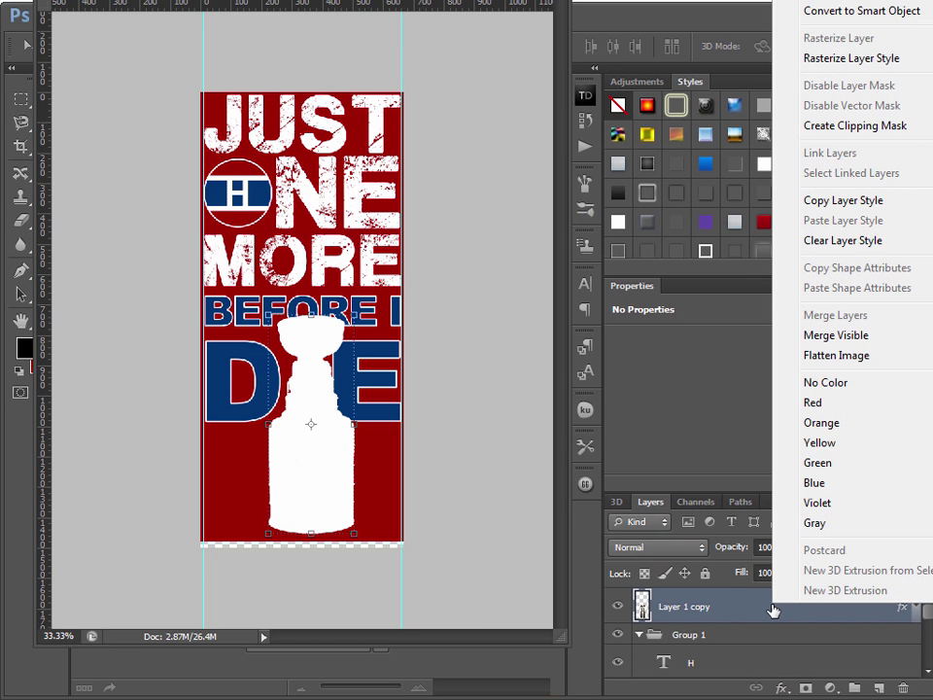
{"action": "left_click", "coordinate": [877, 13]}
{"action": "left_click", "coordinate": [352, 533]}
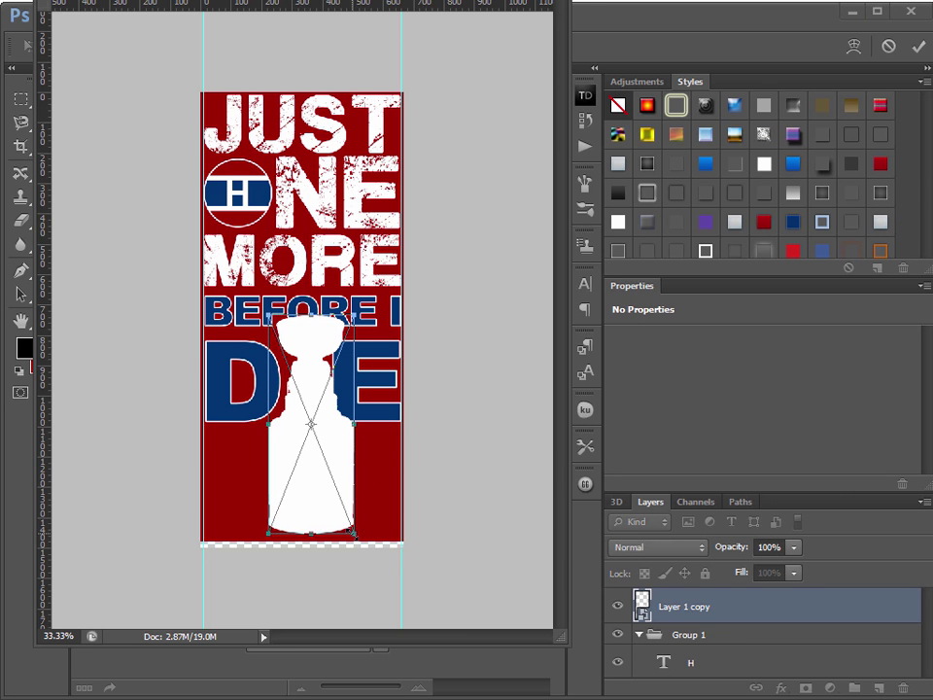
{"action": "left_click_drag", "start_coordinate": [353, 533], "coordinate": [307, 425]}
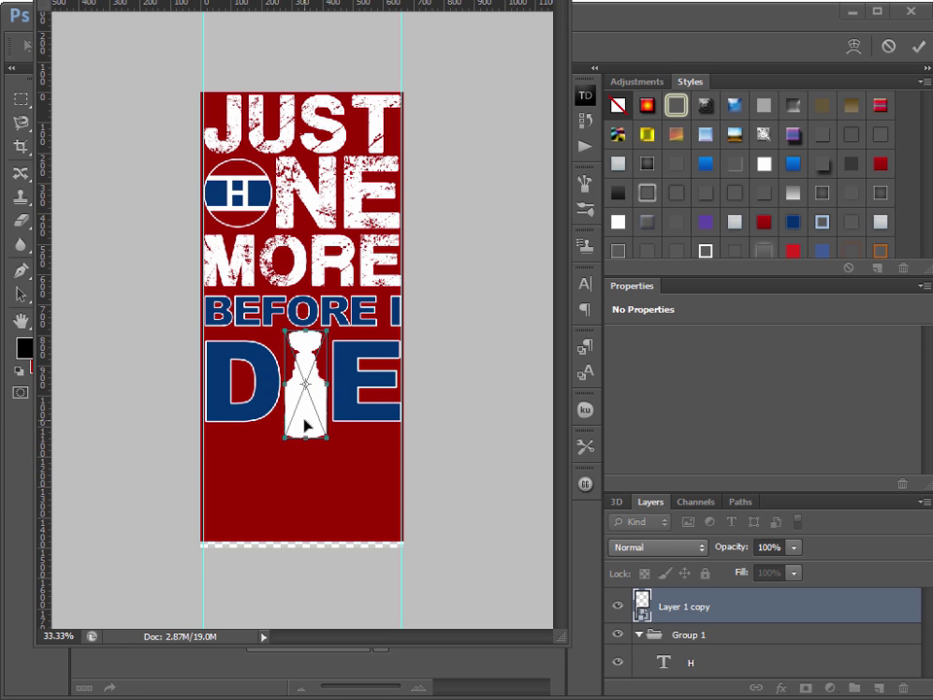
{"action": "key", "text": "Return"}
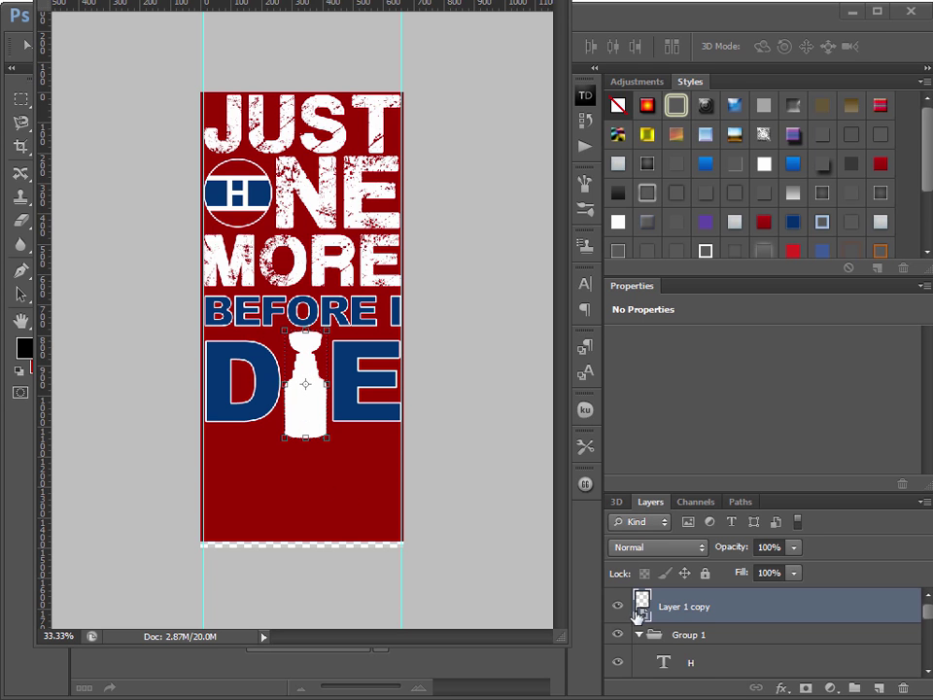
Collapse Group 1 and hide the detailed cup on Layer 2, keeping the white silhouette on Layer 1 copy shown.
{"action": "left_click_drag", "start_coordinate": [845, 491], "coordinate": [843, 368]}
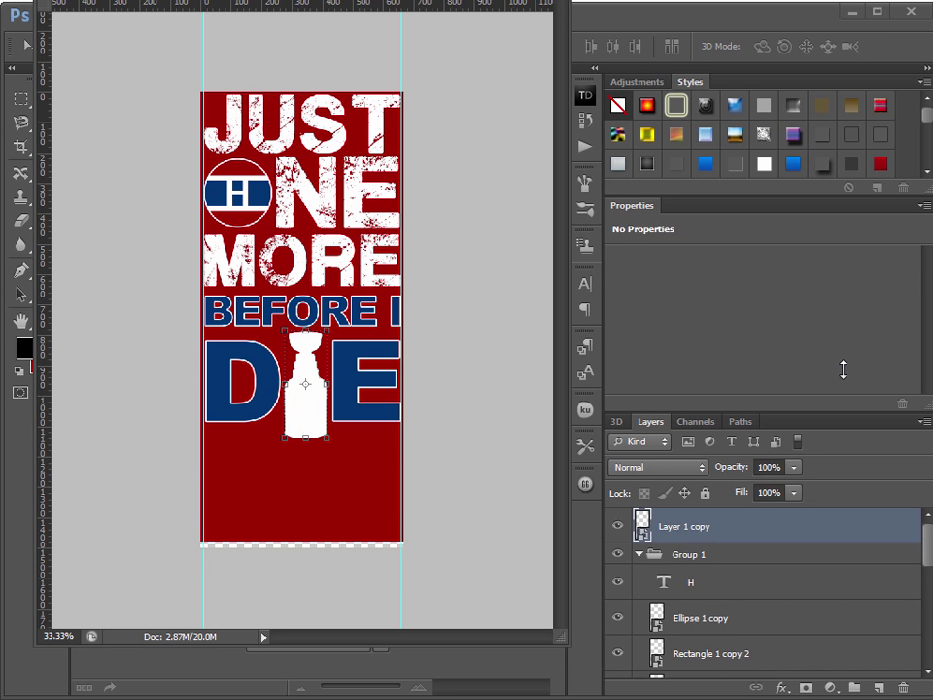
{"action": "left_click", "coordinate": [638, 553]}
{"action": "left_click", "coordinate": [617, 526]}
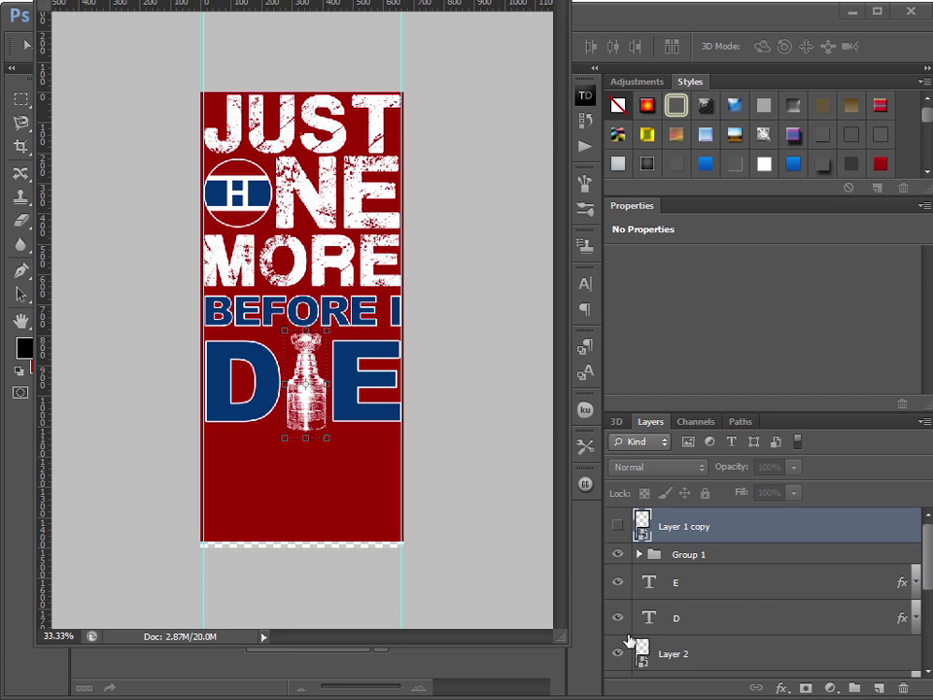
{"action": "left_click", "coordinate": [617, 653]}
{"action": "left_click", "coordinate": [617, 525]}
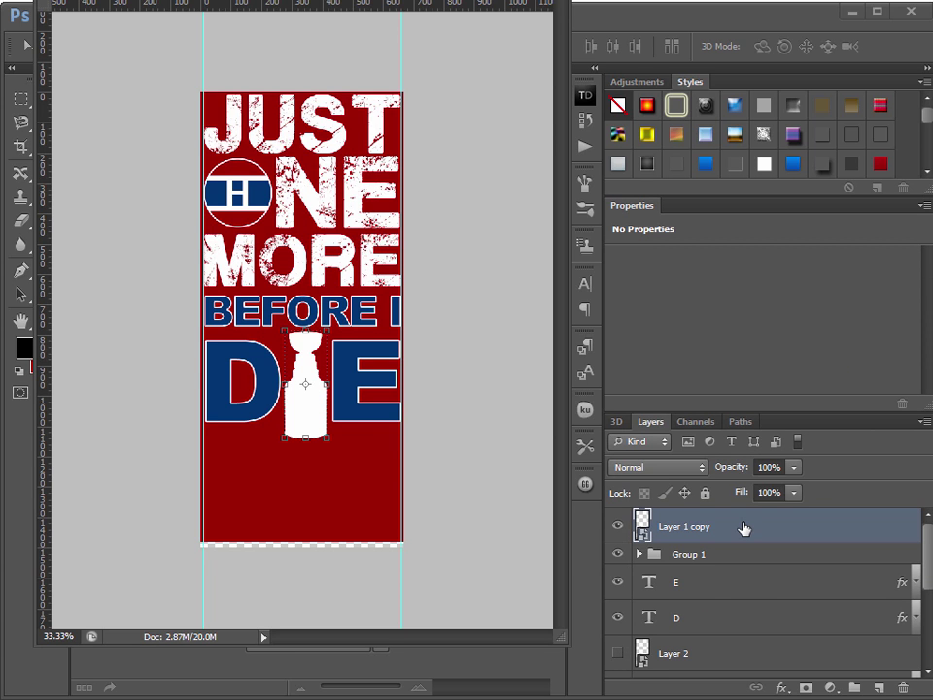
Duplicate the silhouette on Layer 1 copy and hide the original layer.
{"action": "right_click", "coordinate": [744, 526]}
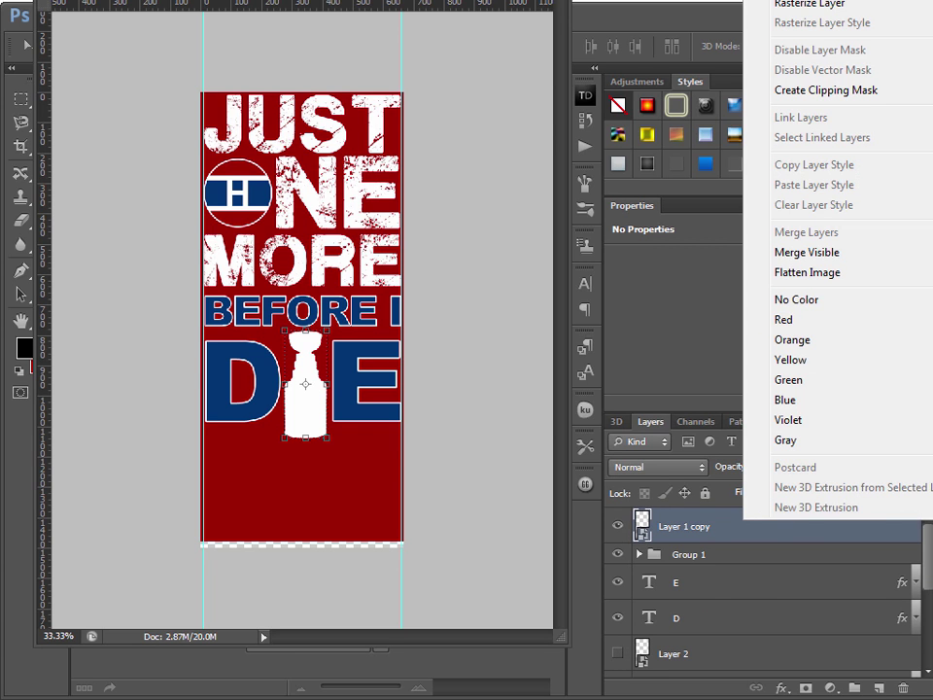
{"action": "left_click", "coordinate": [806, 0]}
{"action": "left_click", "coordinate": [697, 208]}
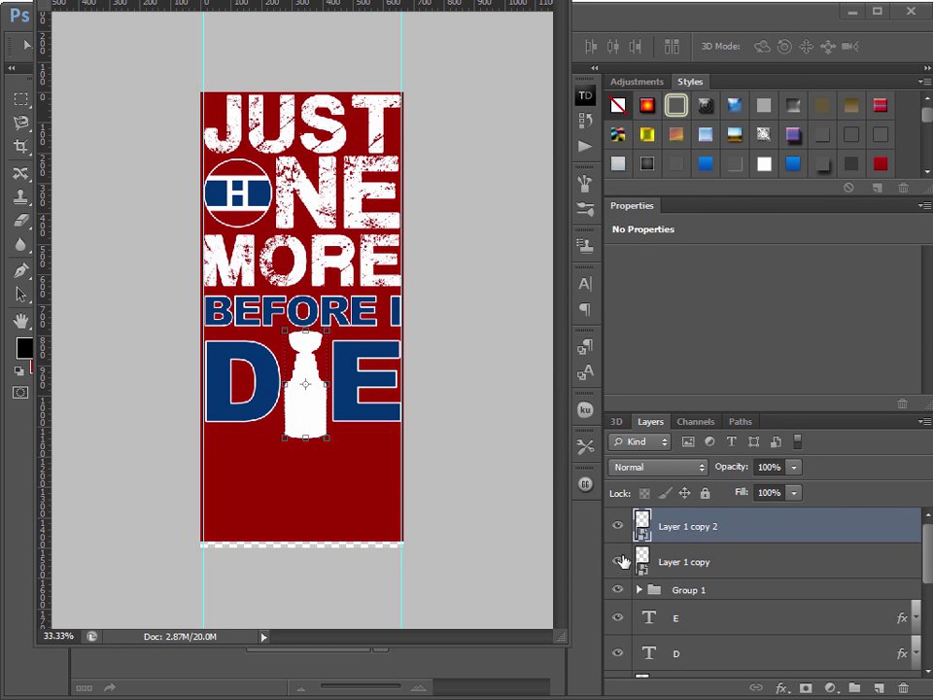
{"action": "left_click", "coordinate": [475, 587]}
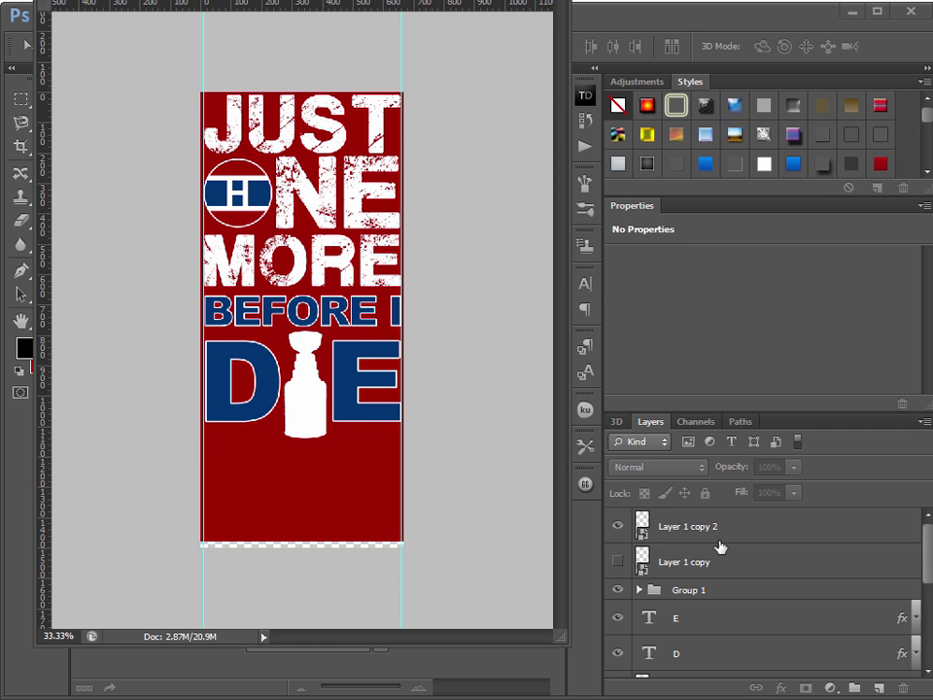
Add a Color Overlay to Layer 1 copy 2 using the blue 013473 sampled from the letter D.
{"action": "double_click", "coordinate": [756, 530]}
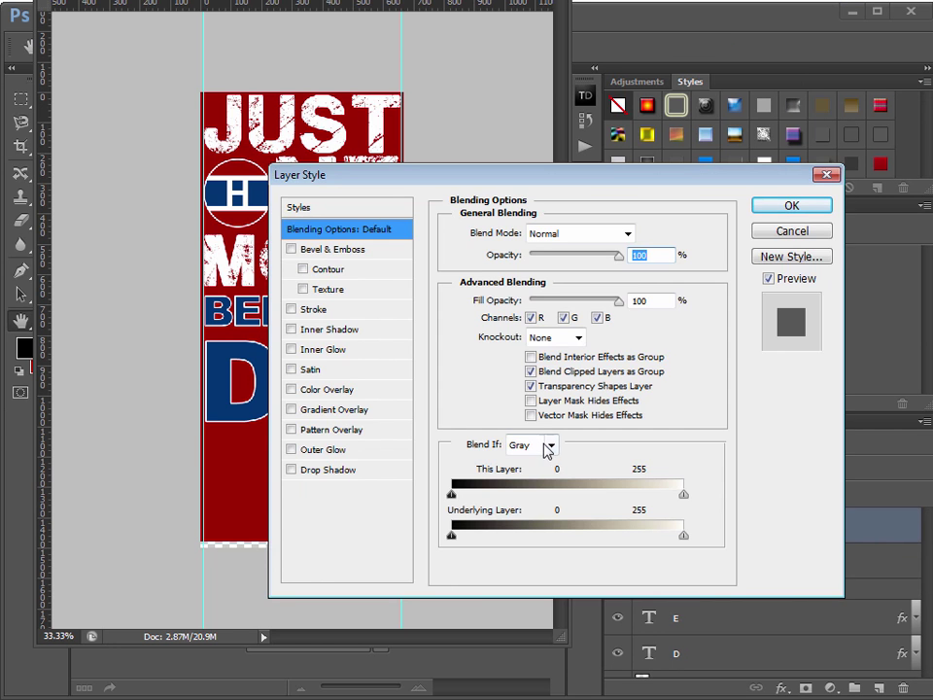
{"action": "left_click", "coordinate": [367, 390]}
{"action": "left_click_drag", "start_coordinate": [542, 178], "coordinate": [758, 236]}
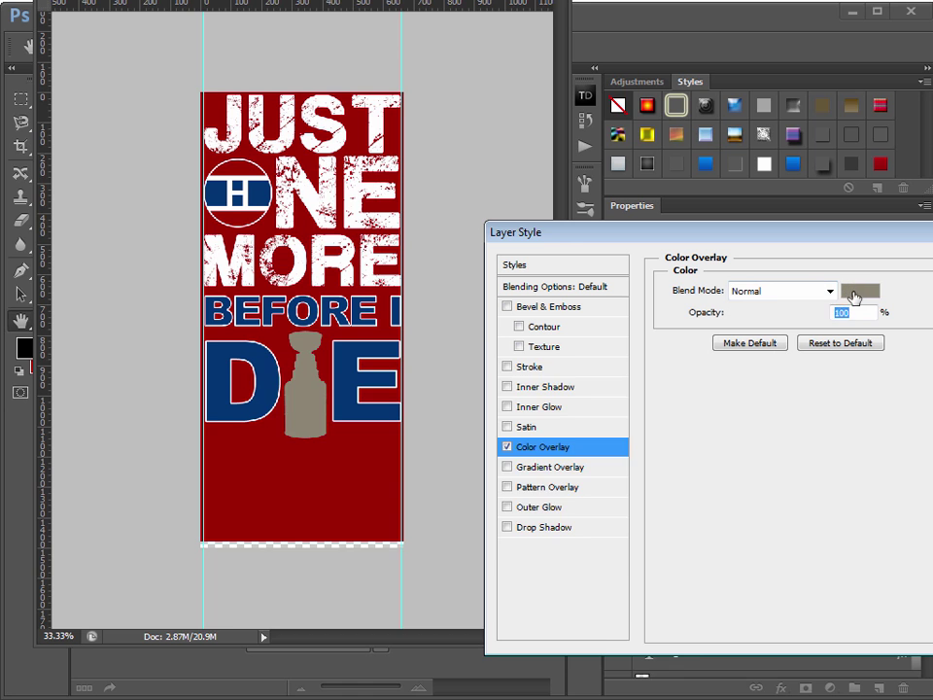
{"action": "left_click", "coordinate": [856, 291]}
{"action": "left_click", "coordinate": [228, 366]}
{"action": "left_click", "coordinate": [701, 421]}
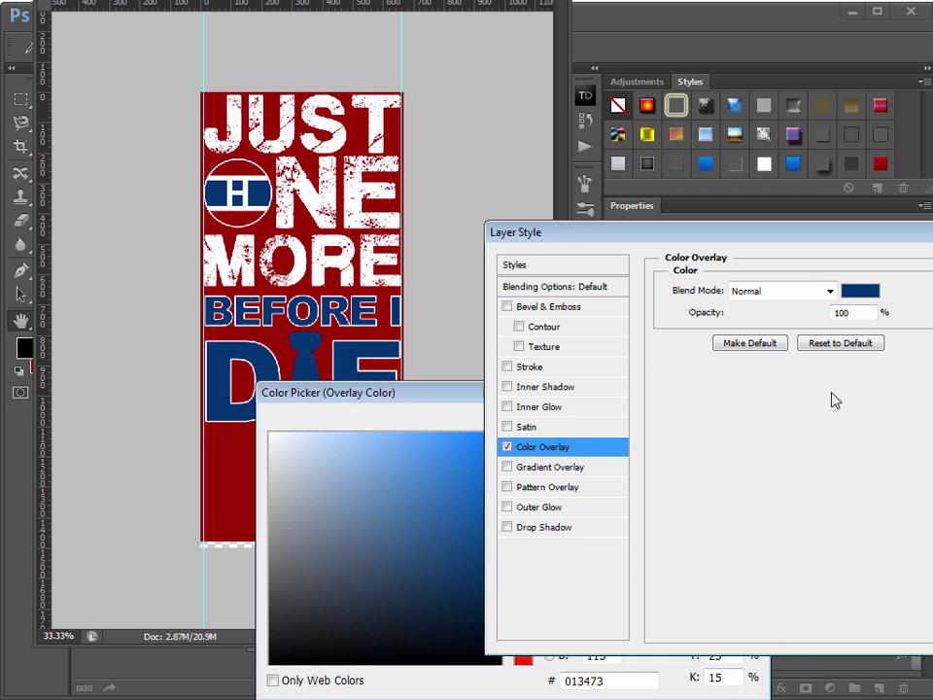
Add a 5 px stroke to the blue silhouette in the white sampled from the word MORE.
{"action": "left_click", "coordinate": [556, 373]}
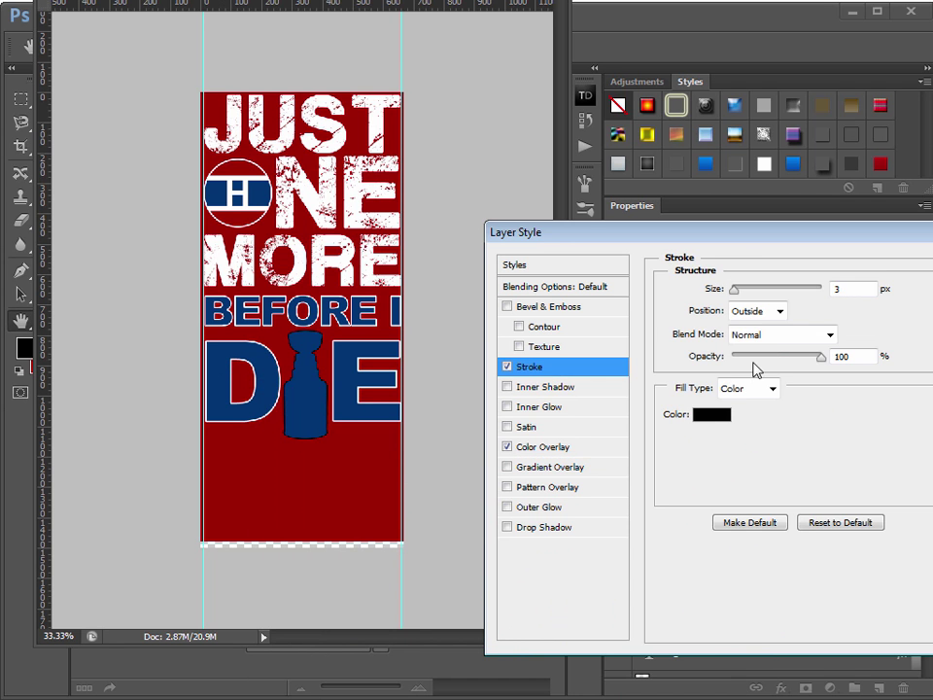
{"action": "left_click", "coordinate": [704, 418]}
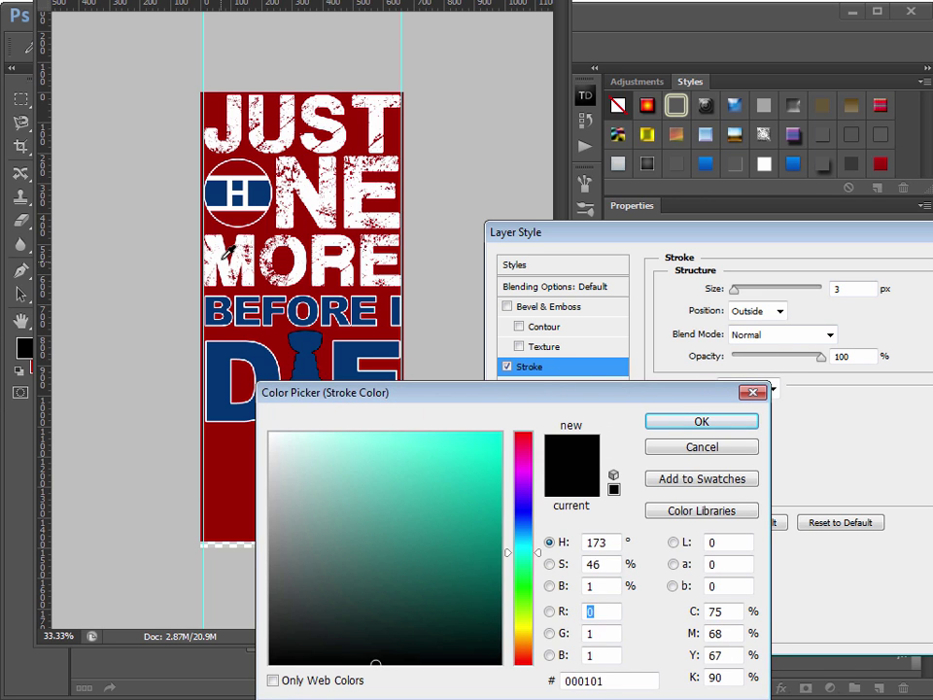
{"action": "left_click", "coordinate": [229, 265]}
{"action": "left_click", "coordinate": [686, 424]}
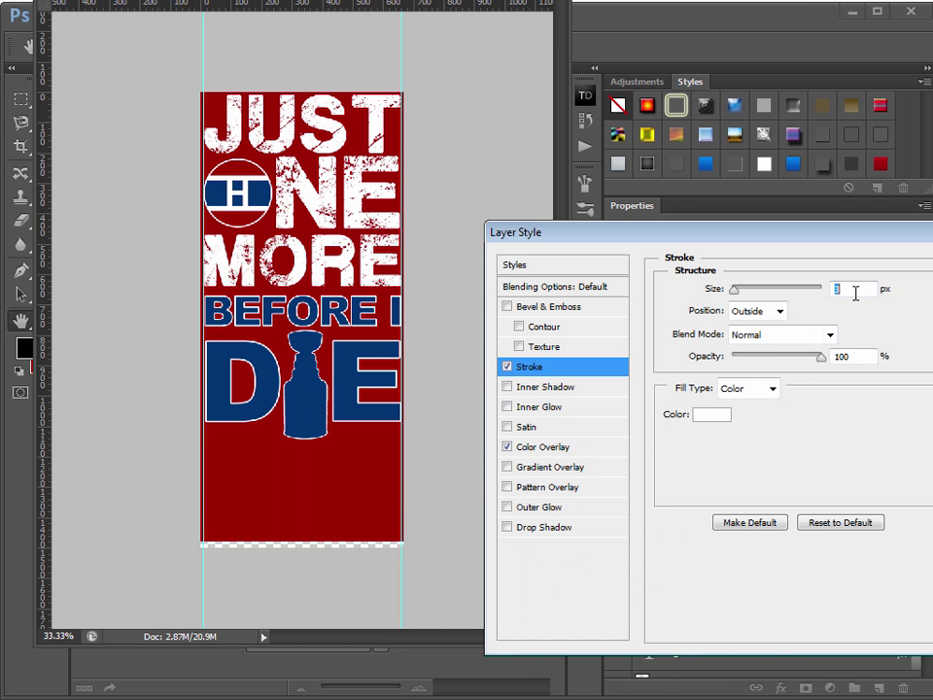
{"action": "type", "text": "5"}
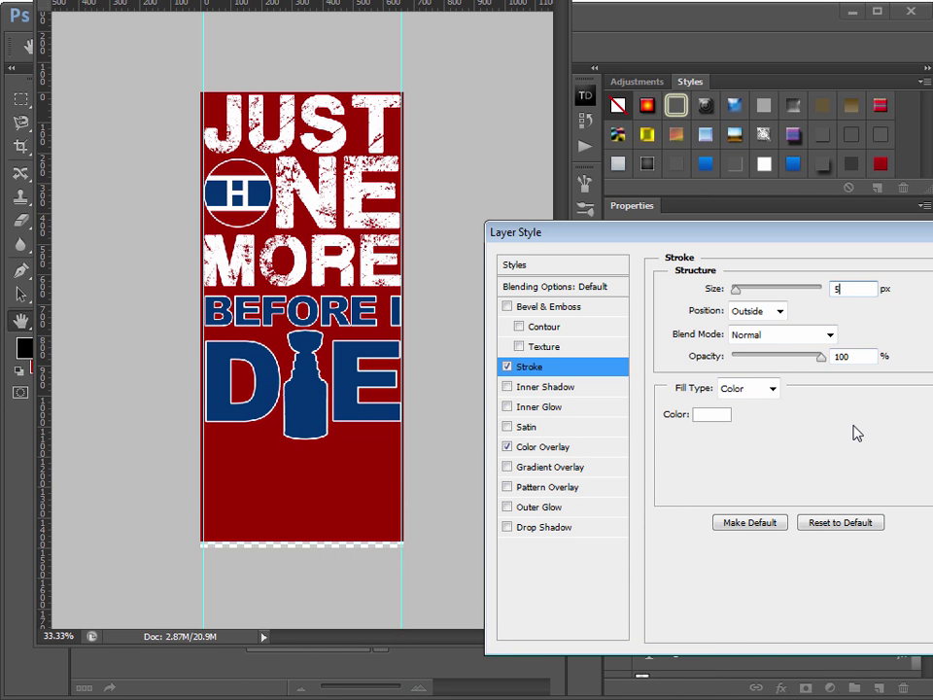
Try the Inside position for the silhouette's stroke and return it to Outside.
{"action": "left_click", "coordinate": [754, 313]}
{"action": "left_click", "coordinate": [754, 336]}
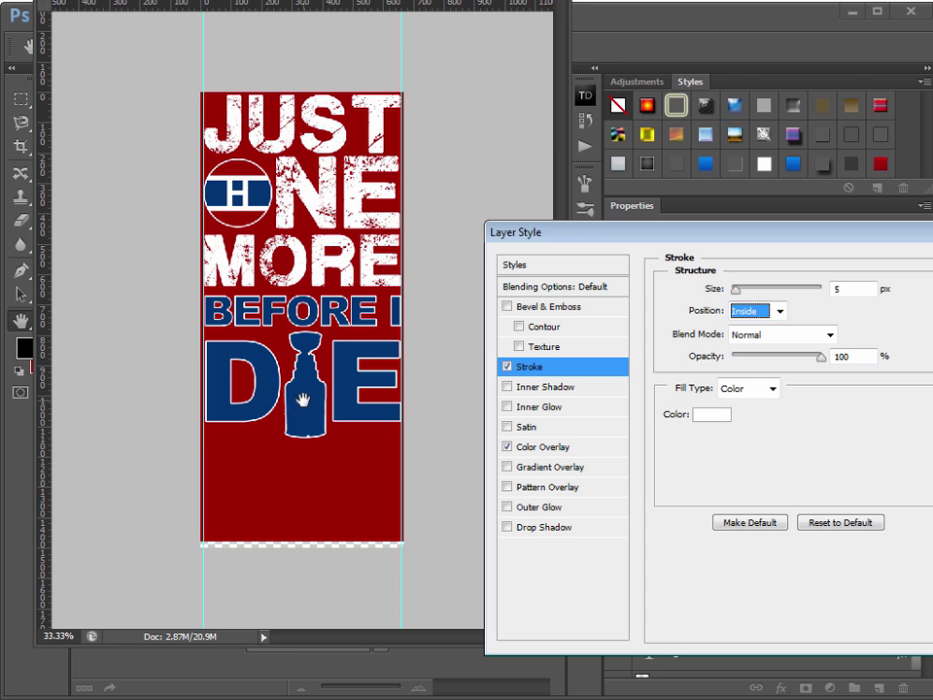
{"action": "left_click", "coordinate": [746, 318]}
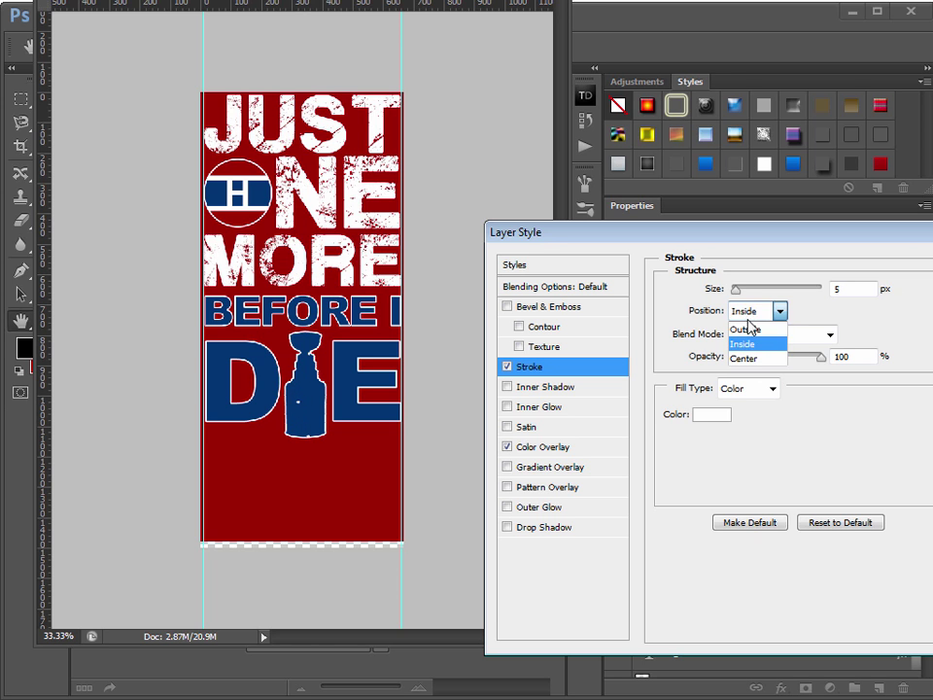
{"action": "left_click", "coordinate": [749, 328]}
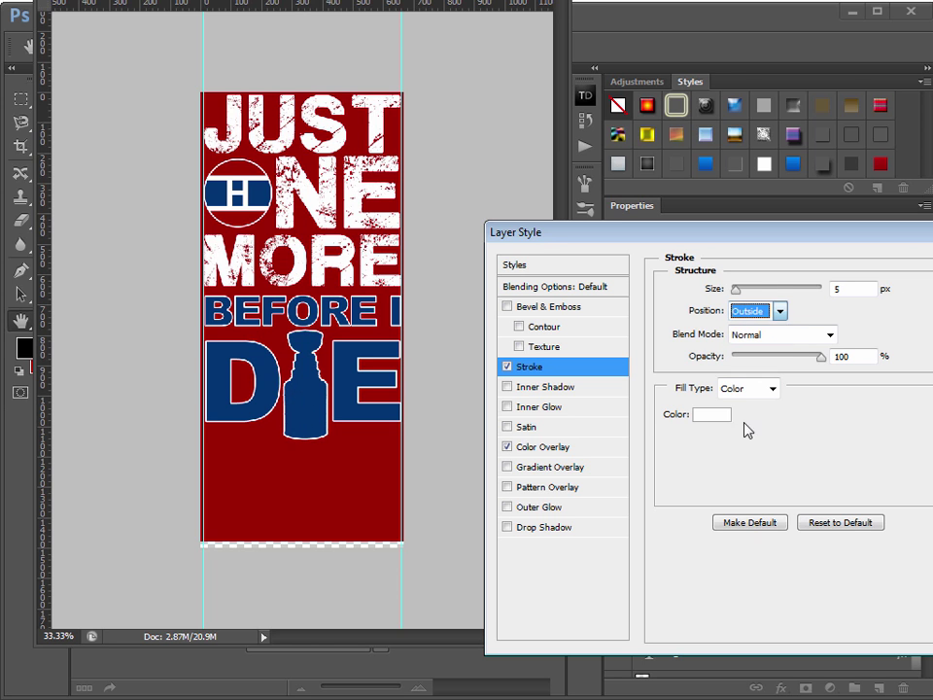
Recheck the position options for the silhouette's stroke and apply the layer style.
{"action": "left_click", "coordinate": [731, 319]}
{"action": "left_click", "coordinate": [749, 362]}
{"action": "left_click", "coordinate": [752, 313]}
{"action": "left_click", "coordinate": [749, 327]}
{"action": "key", "text": "Return"}
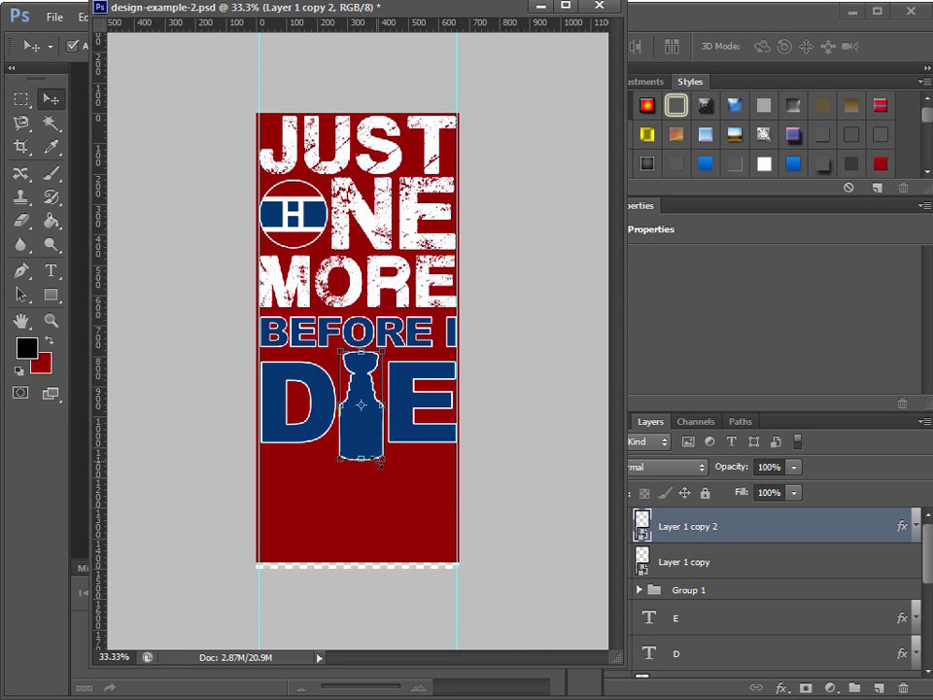
Scale the cup silhouette down slightly, position it between the D and E of DIE, and deselect the layer.
{"action": "key", "text": "ctrl+t"}
{"action": "left_click_drag", "start_coordinate": [382, 464], "coordinate": [381, 453]}
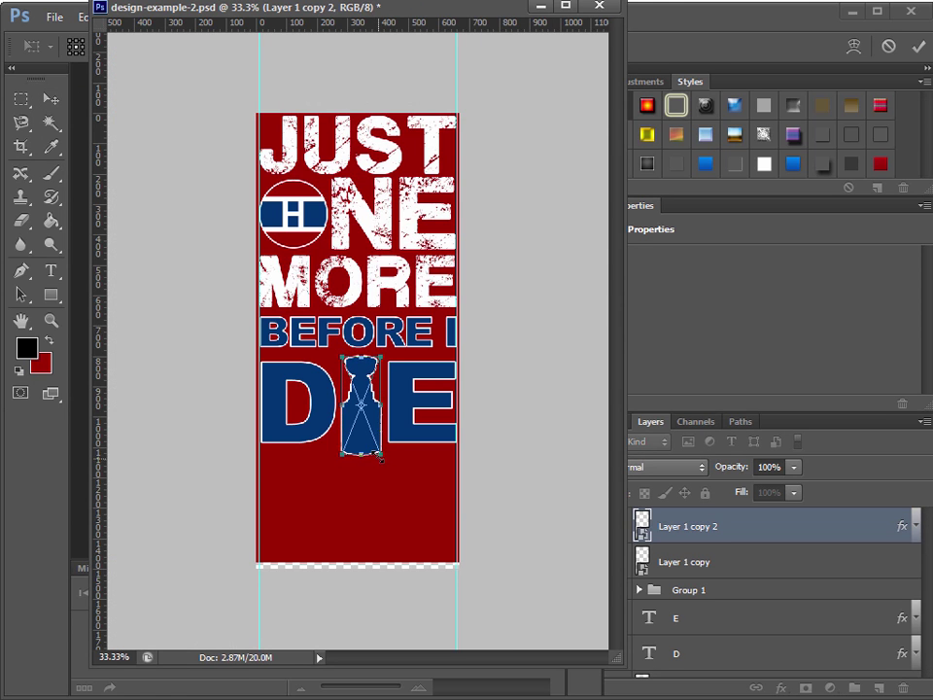
{"action": "key", "text": "Return"}
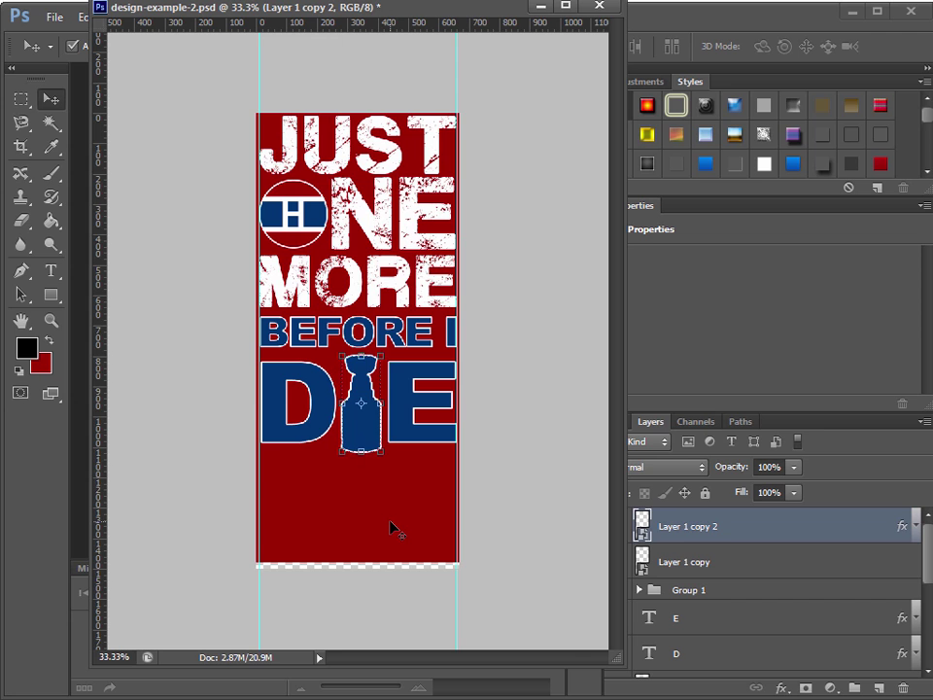
{"action": "left_click", "coordinate": [574, 568]}
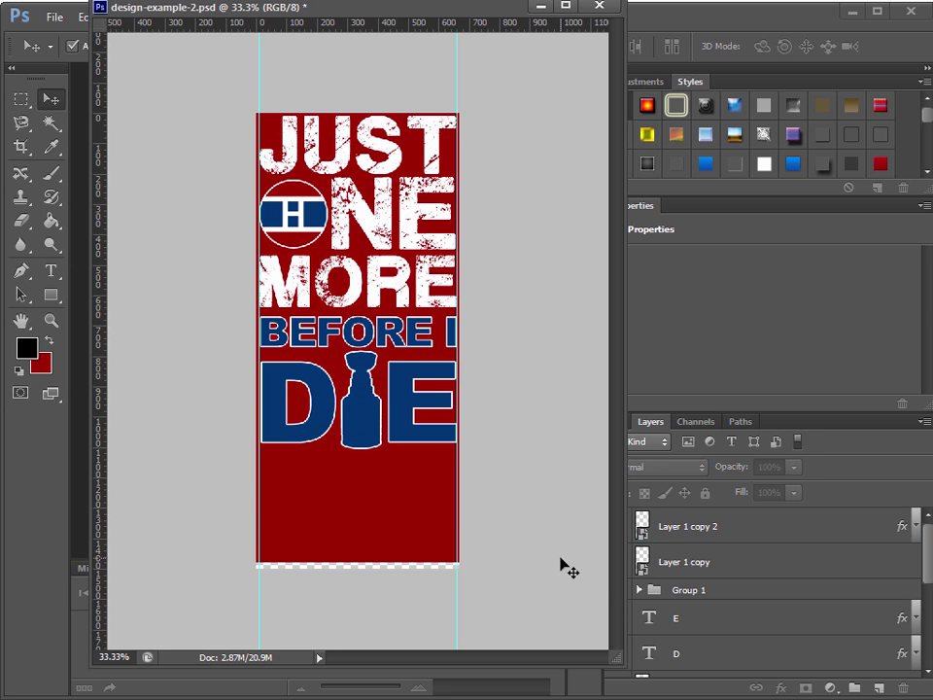
Crop the empty red area off the canvas just below the word DIE.
{"action": "left_click", "coordinate": [21, 145]}
{"action": "left_click_drag", "start_coordinate": [355, 569], "coordinate": [360, 513]}
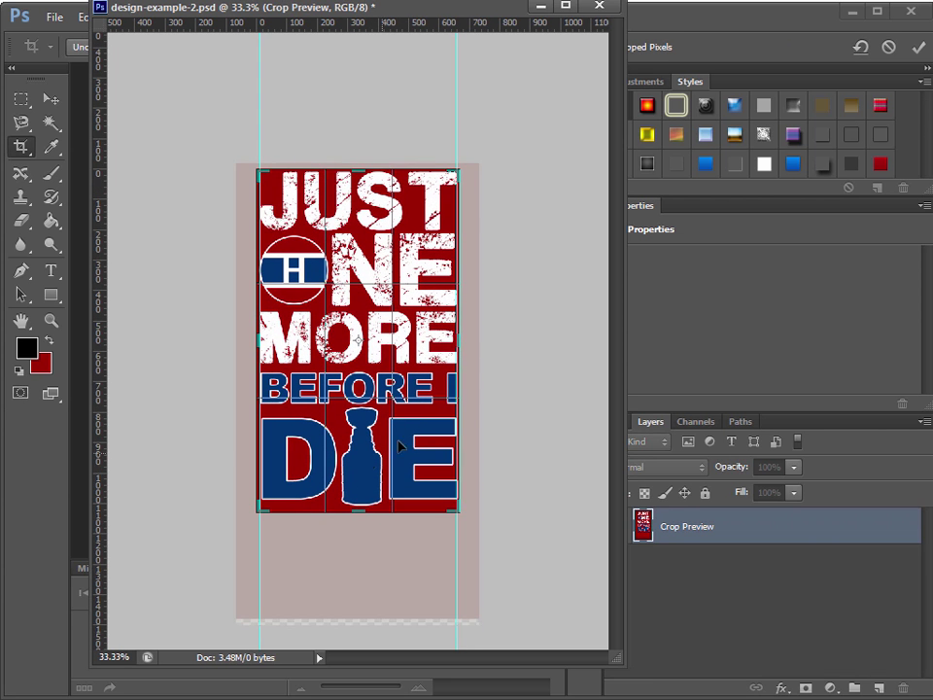
{"action": "key", "text": "Return"}
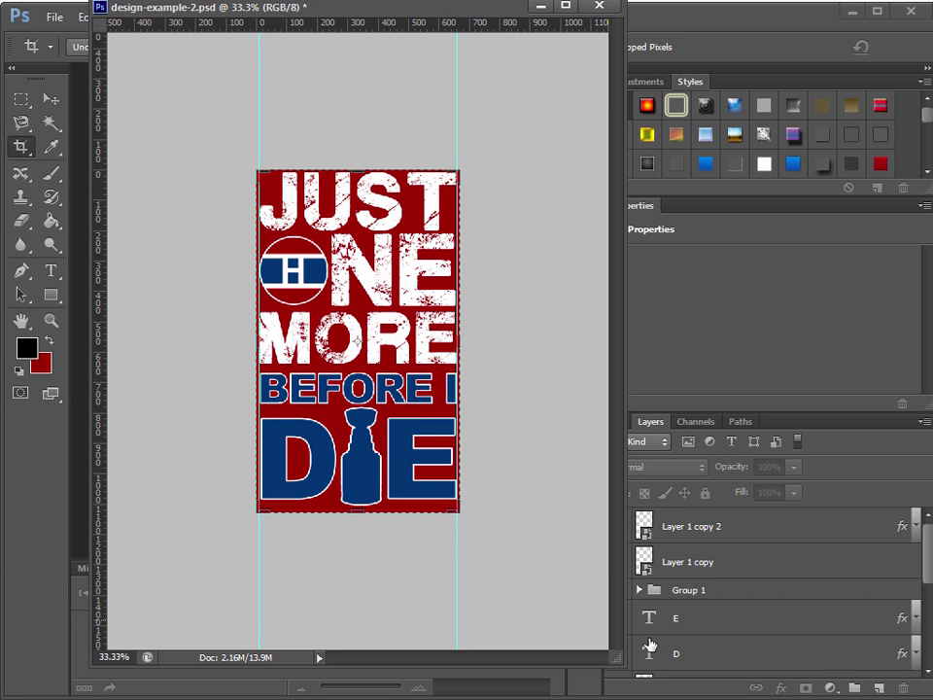
Hide the red background on Layer 0 to make the design transparent and save the document.
{"action": "left_click_drag", "start_coordinate": [916, 558], "coordinate": [925, 641]}
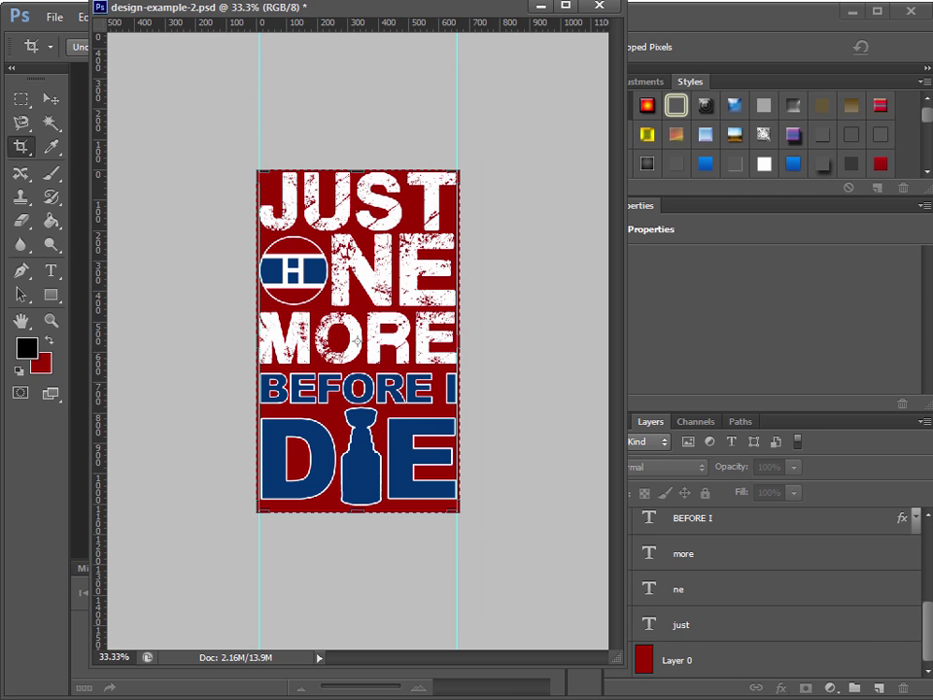
{"action": "left_click_drag", "start_coordinate": [479, 17], "coordinate": [385, 30]}
{"action": "left_click", "coordinate": [616, 660]}
{"action": "key", "text": "ctrl+s"}
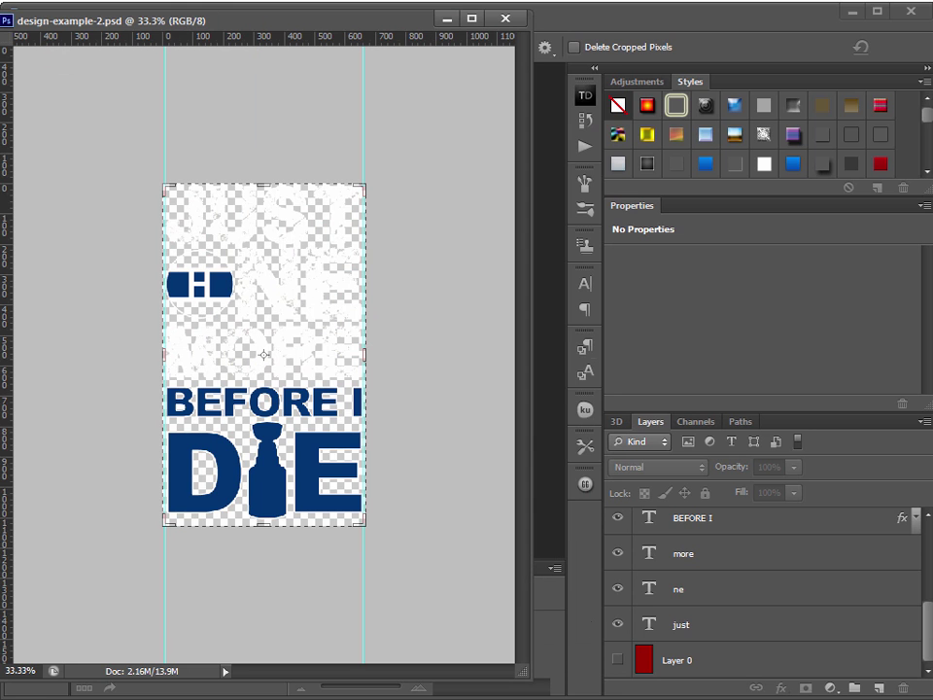
Save a PNG copy of the design as design-example-2.png with Smallest / Slow compression and no interlacing.
{"action": "left_click_drag", "start_coordinate": [491, 650], "coordinate": [342, 564]}
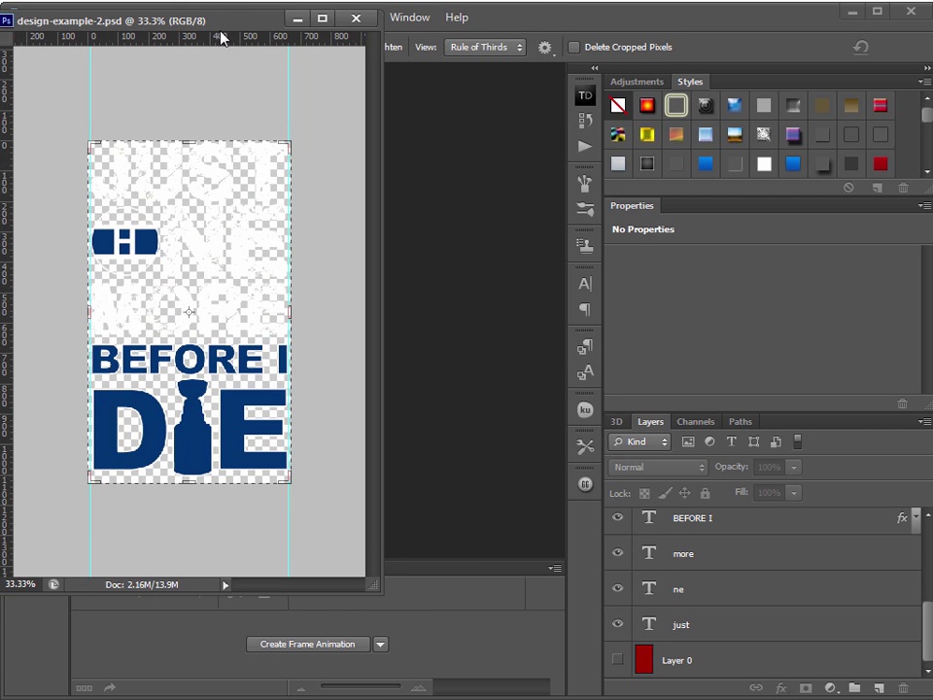
{"action": "left_click_drag", "start_coordinate": [222, 10], "coordinate": [317, 42]}
{"action": "left_click", "coordinate": [54, 16]}
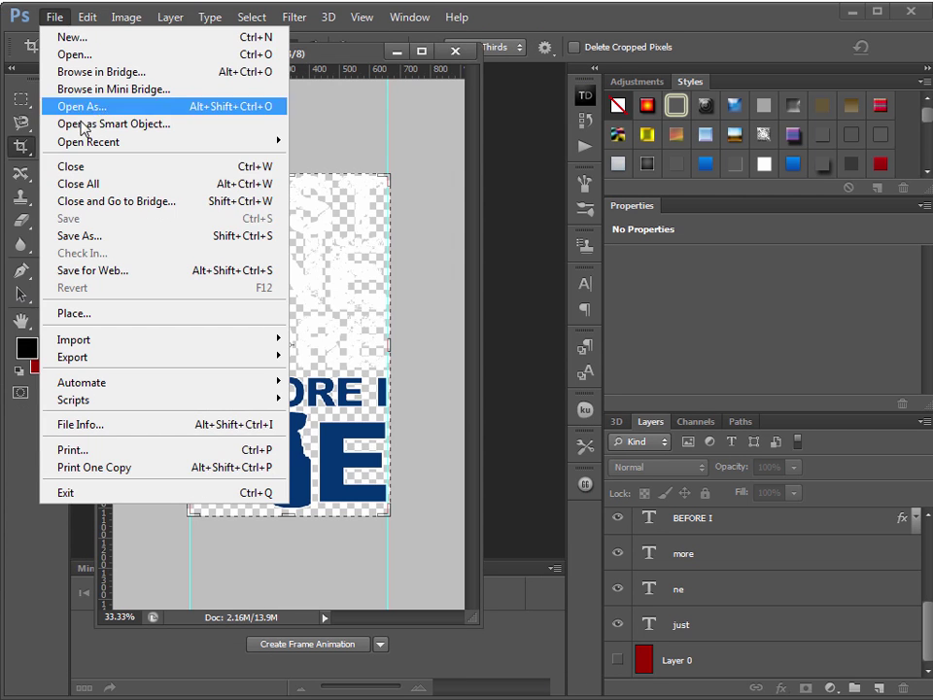
{"action": "left_click", "coordinate": [83, 235]}
{"action": "left_click", "coordinate": [483, 615]}
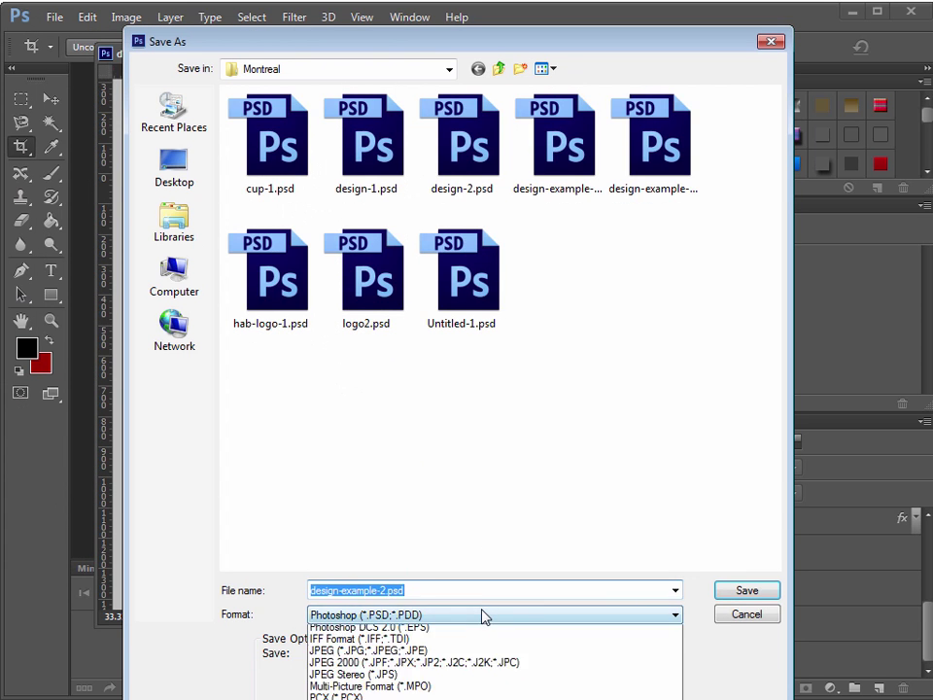
{"action": "left_click", "coordinate": [614, 622]}
{"action": "left_click", "coordinate": [749, 592]}
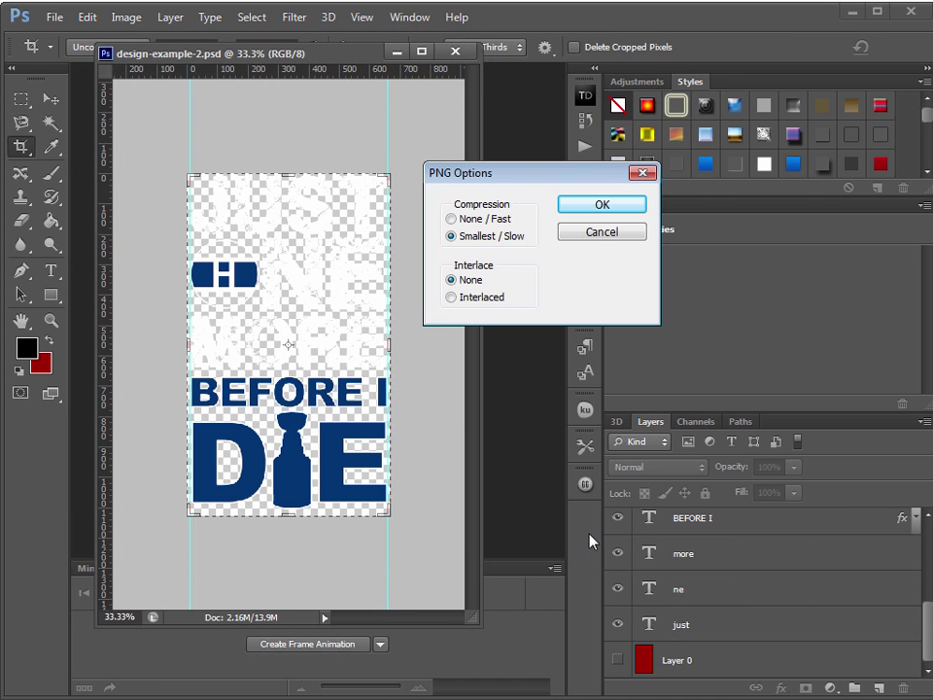
{"action": "left_click", "coordinate": [601, 205]}
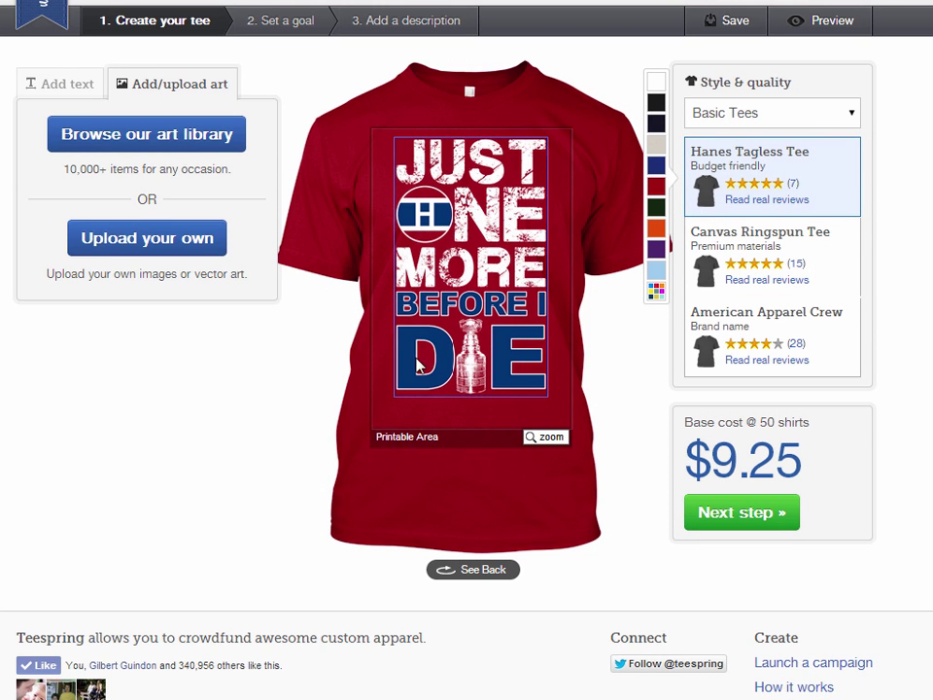
Switch to Teespring, delete the existing artwork from the red shirt, and upload design-example-2.png in its place.
{"action": "left_click", "coordinate": [392, 408]}
{"action": "key", "text": "Delete"}
{"action": "left_click", "coordinate": [175, 249]}
{"action": "left_click", "coordinate": [123, 166]}
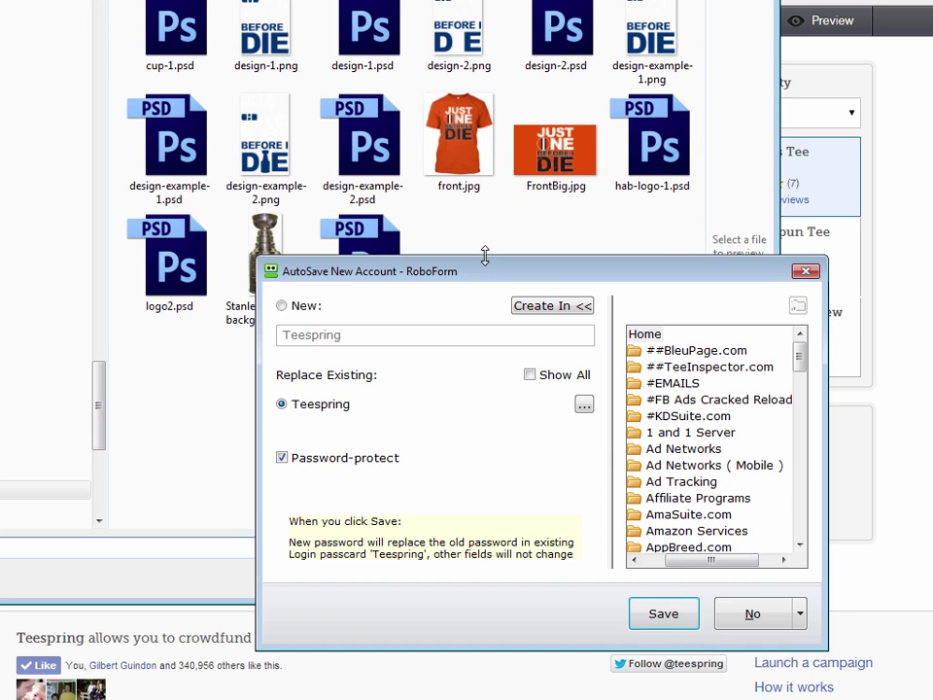
{"action": "key", "text": "Escape"}
{"action": "double_click", "coordinate": [266, 146]}
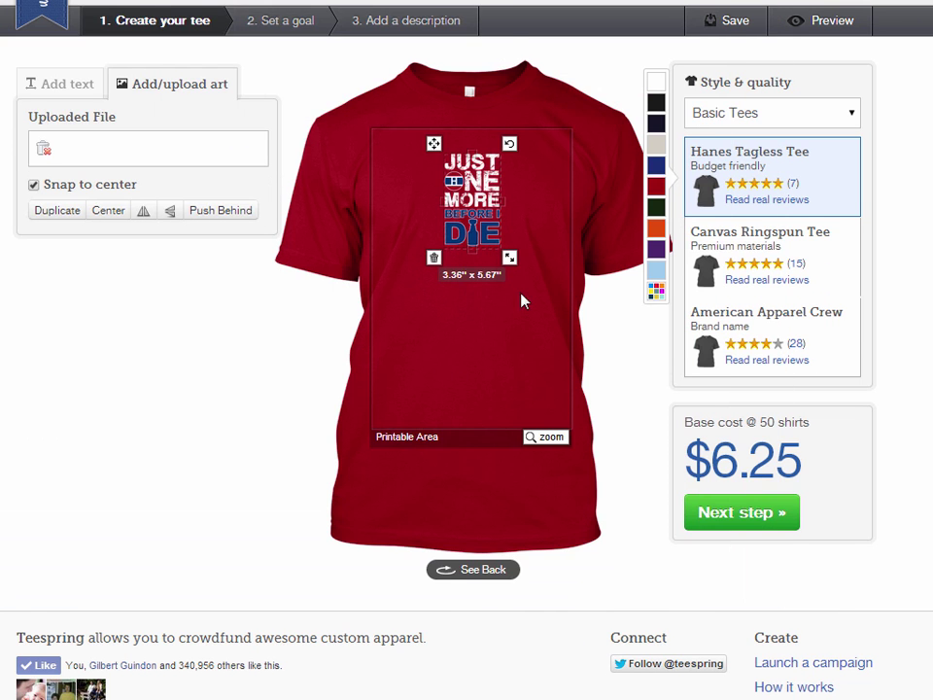
Enlarge the uploaded artwork to span most of the printable area's width on the shirt front and deselect it.
{"action": "left_click_drag", "start_coordinate": [508, 301], "coordinate": [554, 406]}
{"action": "left_click", "coordinate": [554, 341]}
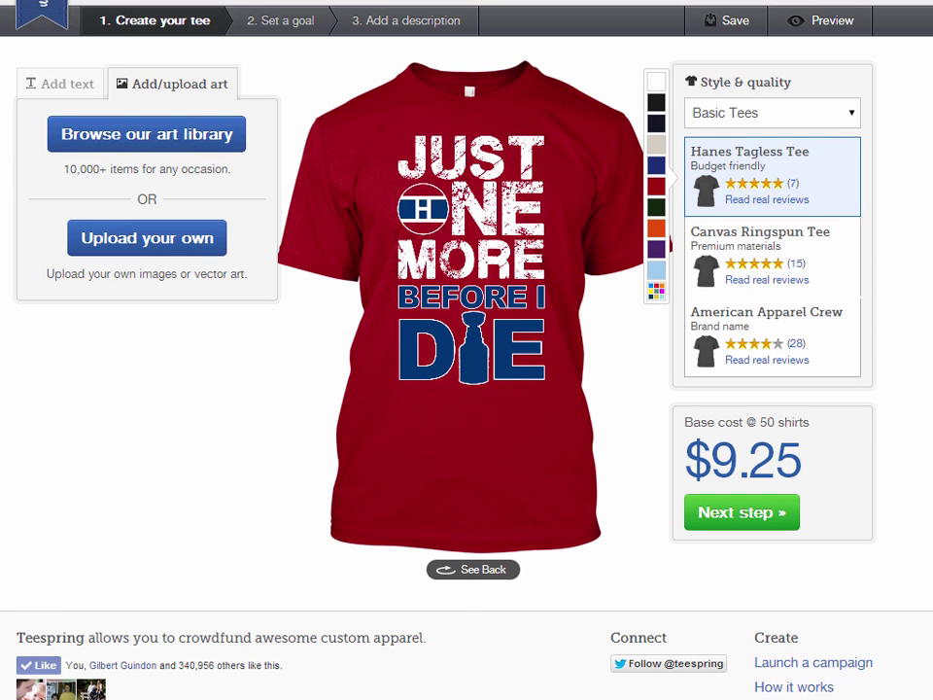